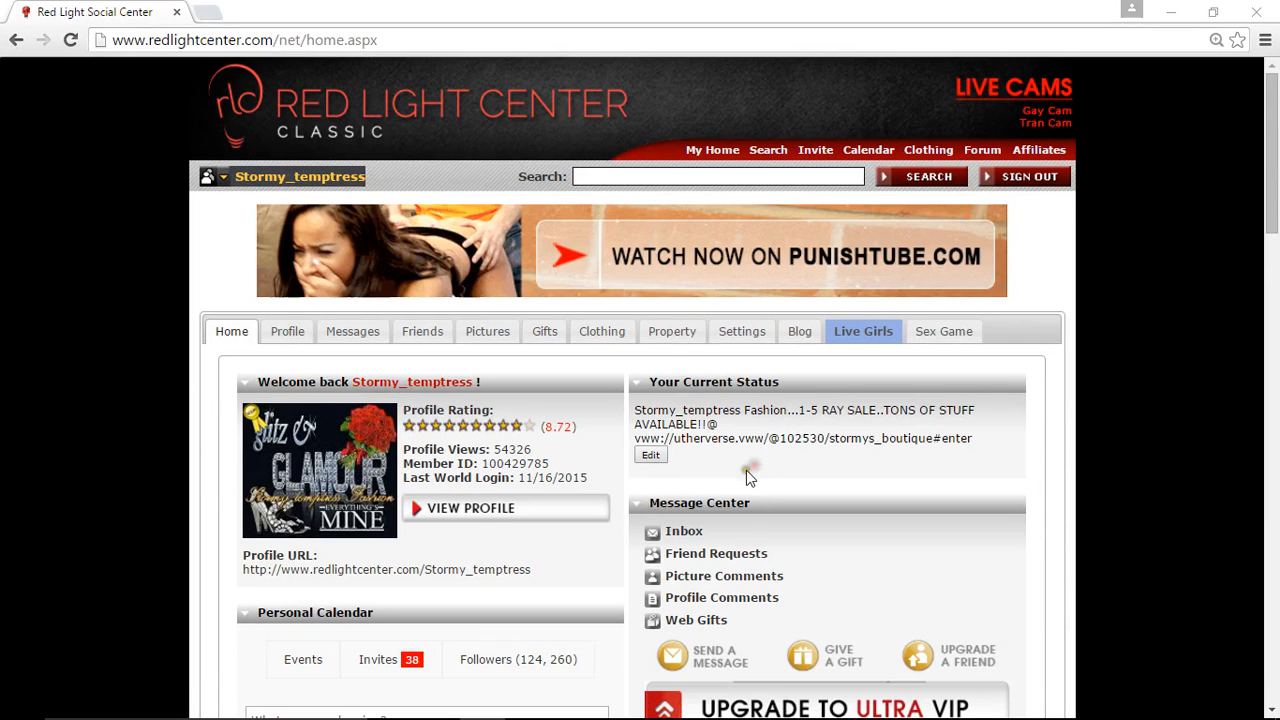
- Switch to the Red Light Center 3D client, save the avatar's clothing change and walk the avatar into the workshop
{"action": "left_click", "coordinate": [1170, 12]}
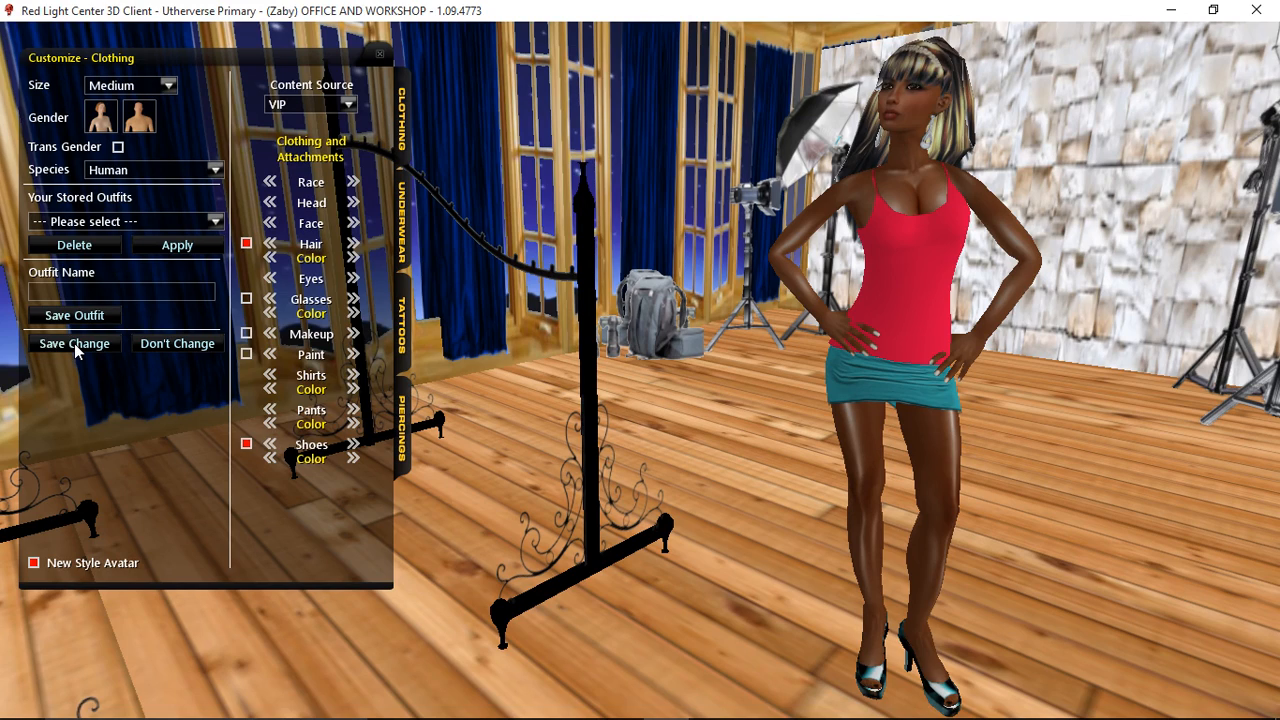
{"action": "left_click", "coordinate": [74, 343]}
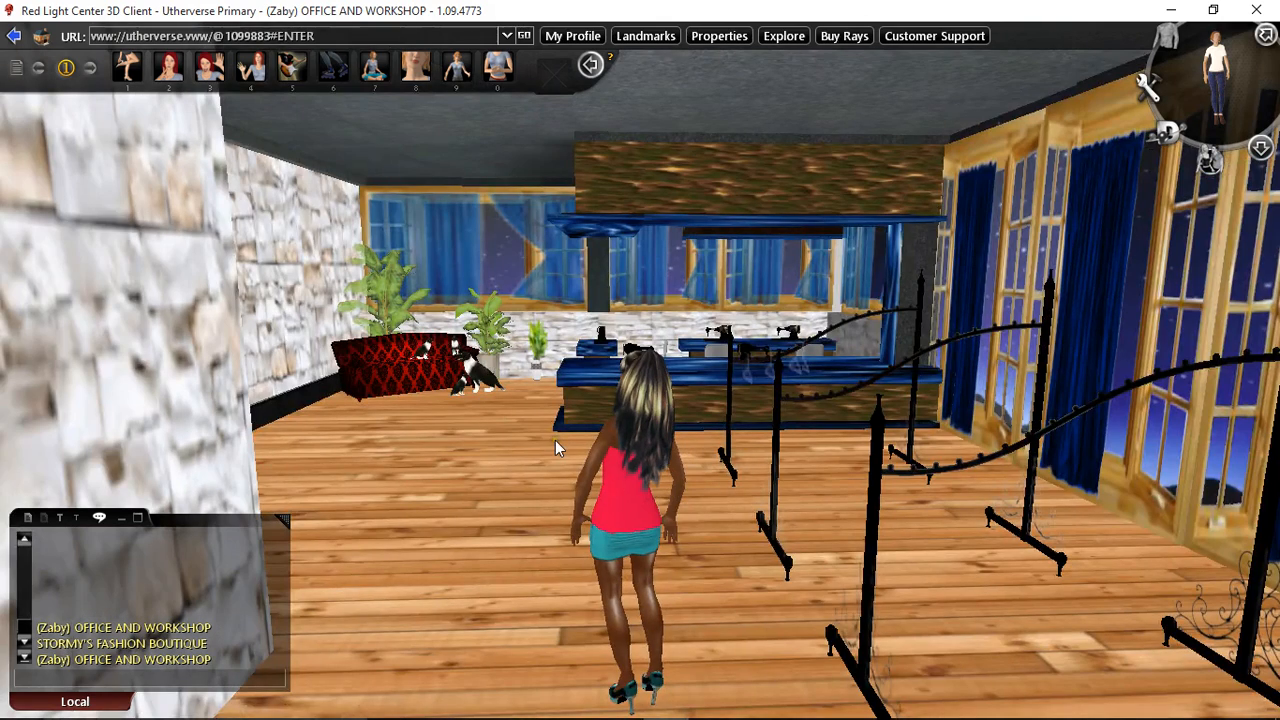
{"action": "key", "text": "Up"}
{"action": "key", "text": "Left"}
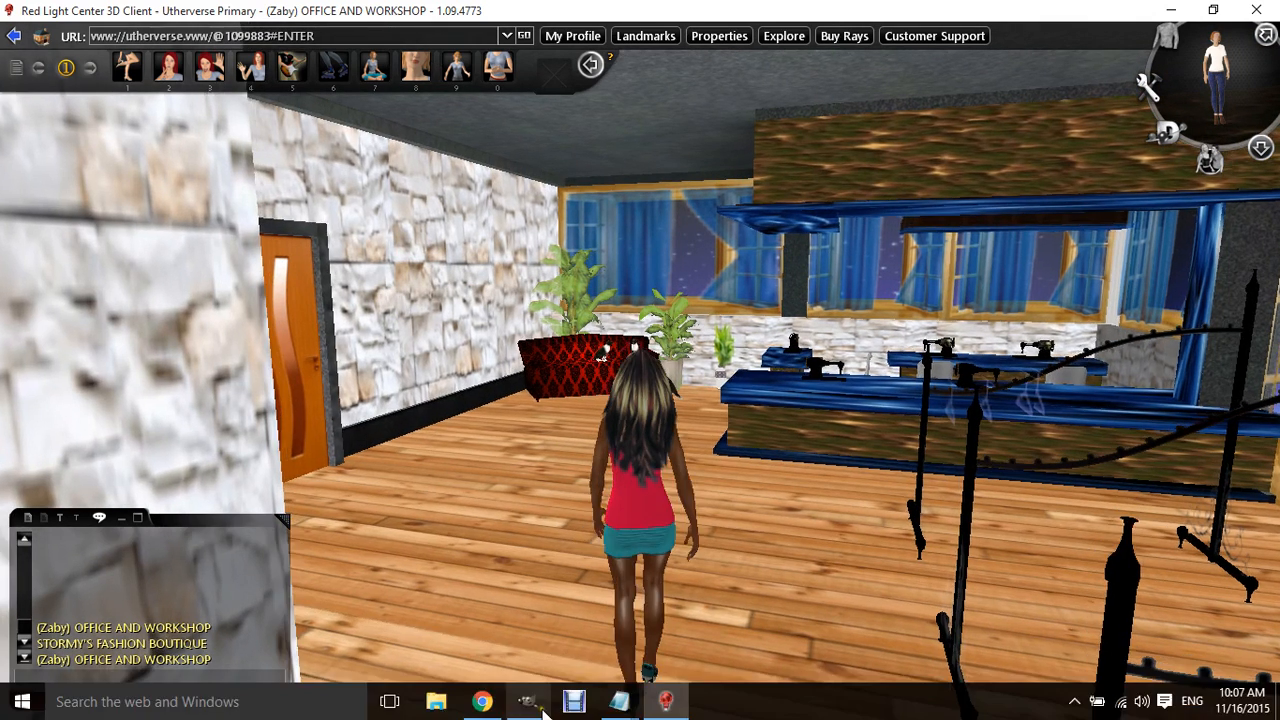
- Bring up GIMP briefly, and open the site's Clothing page with the designer kit downloads in Chrome
{"action": "left_click", "coordinate": [529, 705]}
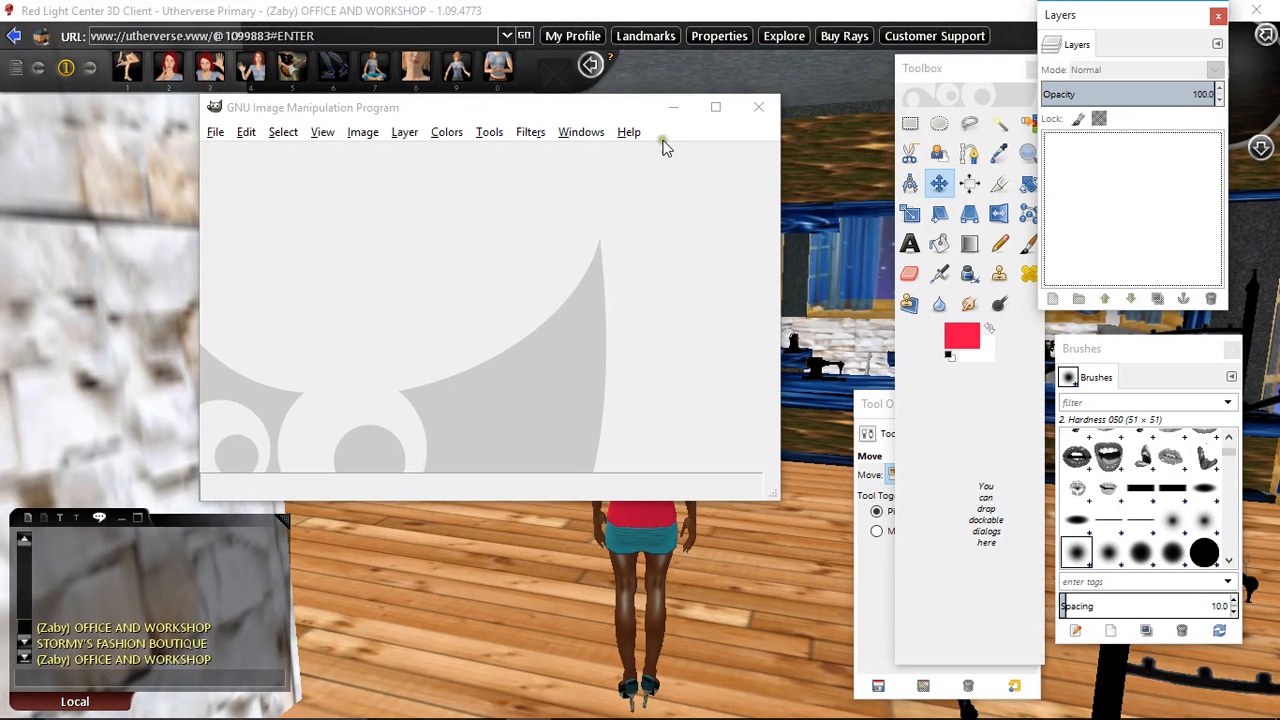
{"action": "left_click", "coordinate": [673, 107]}
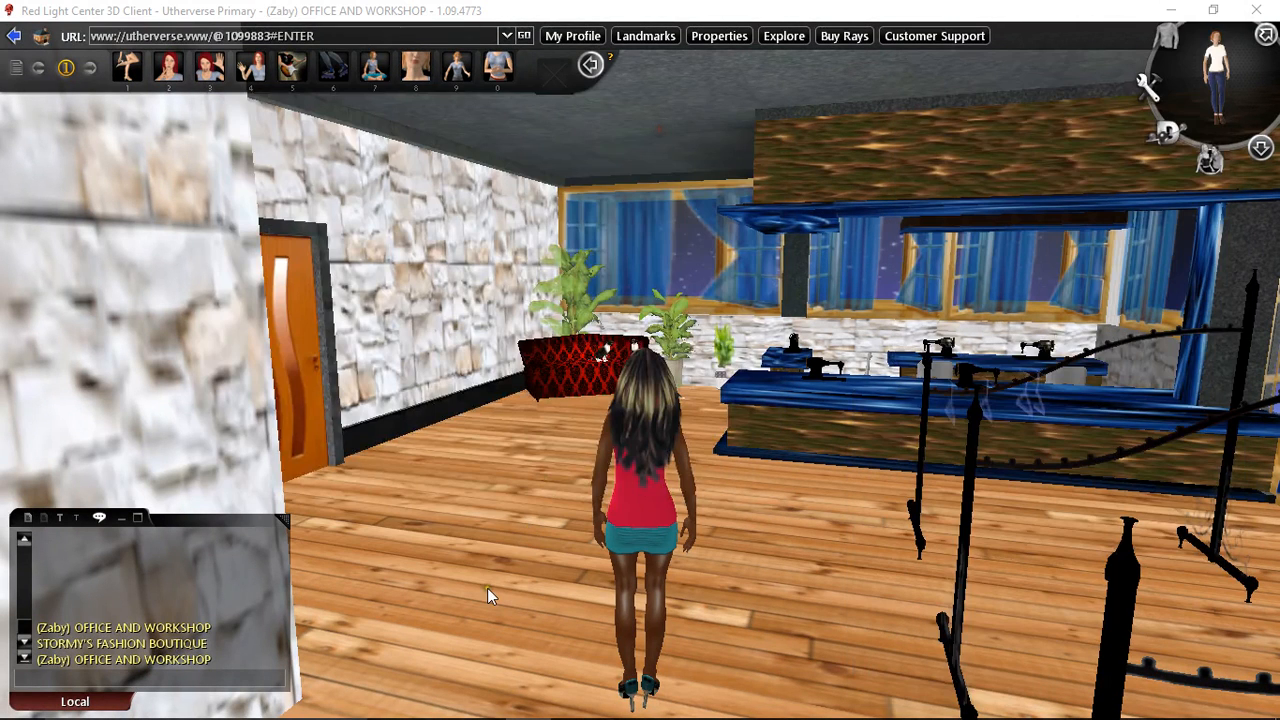
{"action": "left_click", "coordinate": [483, 702]}
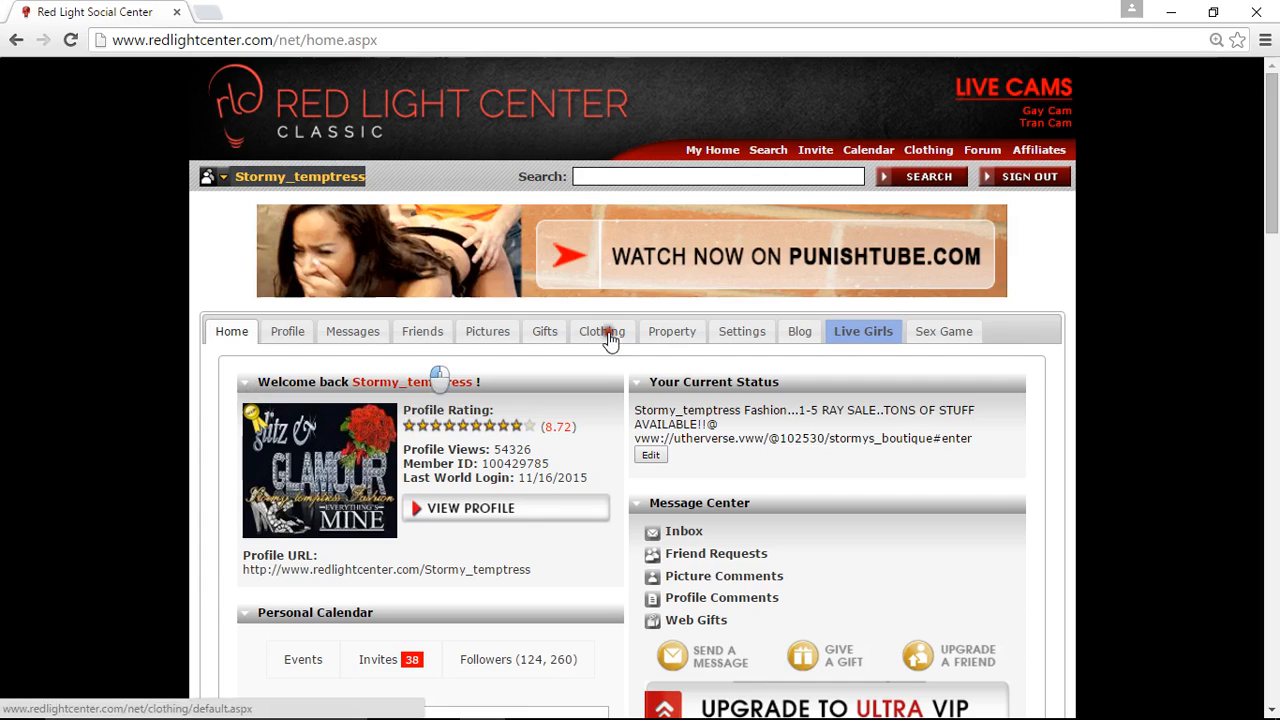
{"action": "left_click", "coordinate": [609, 335]}
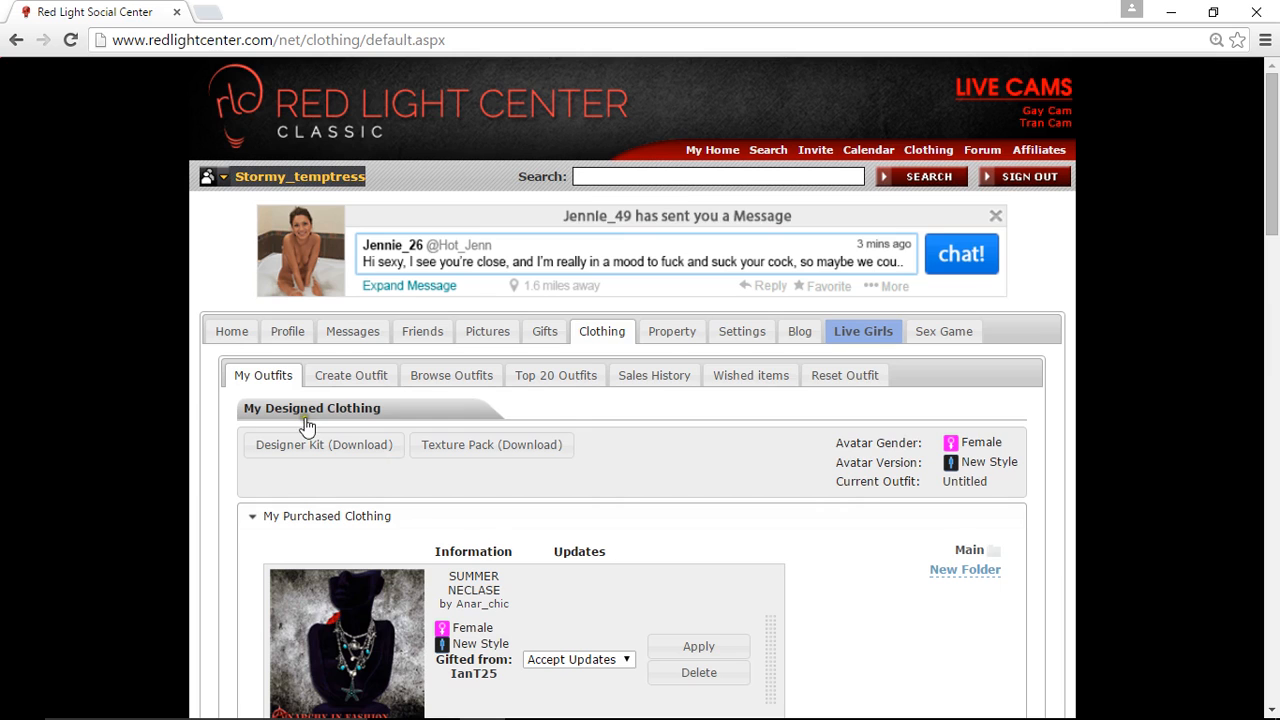
- Switch to GIMP and browse for an image to open in Designer Kit Legacy Client > UV Maps on Expansion Drive (E:)
{"action": "left_click", "coordinate": [527, 701]}
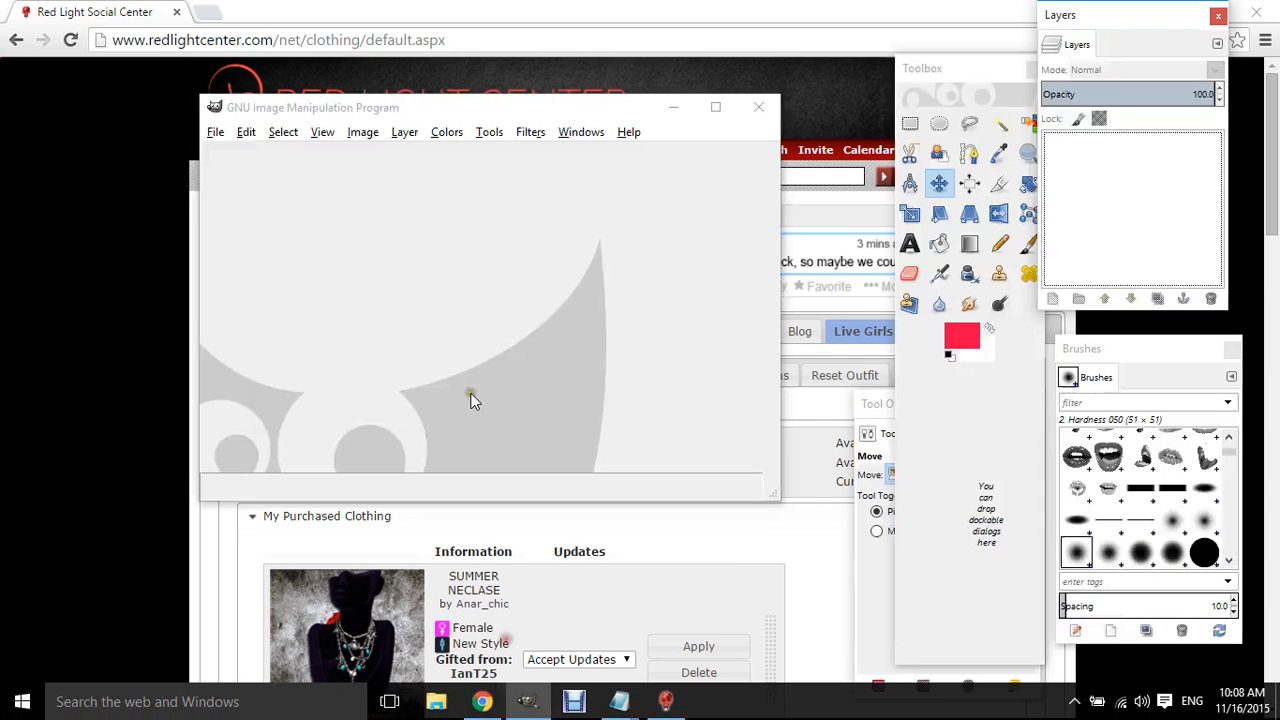
{"action": "left_click", "coordinate": [220, 136]}
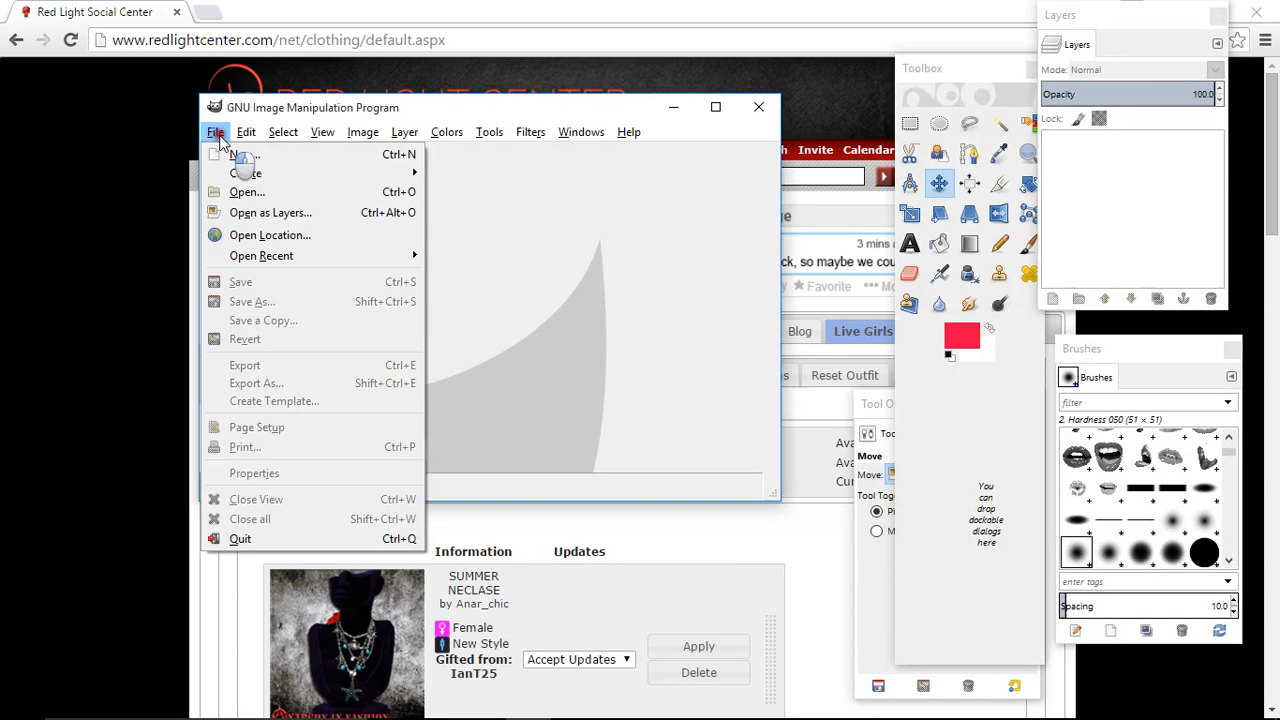
{"action": "left_click", "coordinate": [245, 192]}
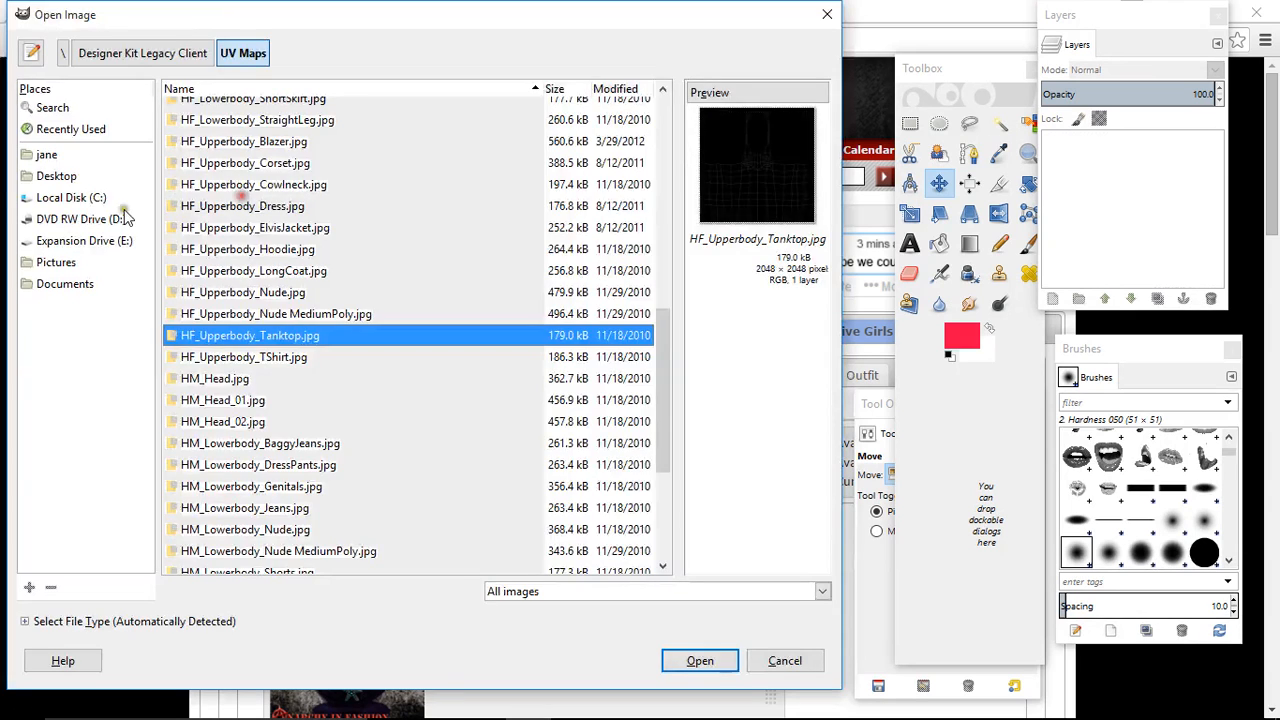
{"action": "left_click", "coordinate": [58, 177]}
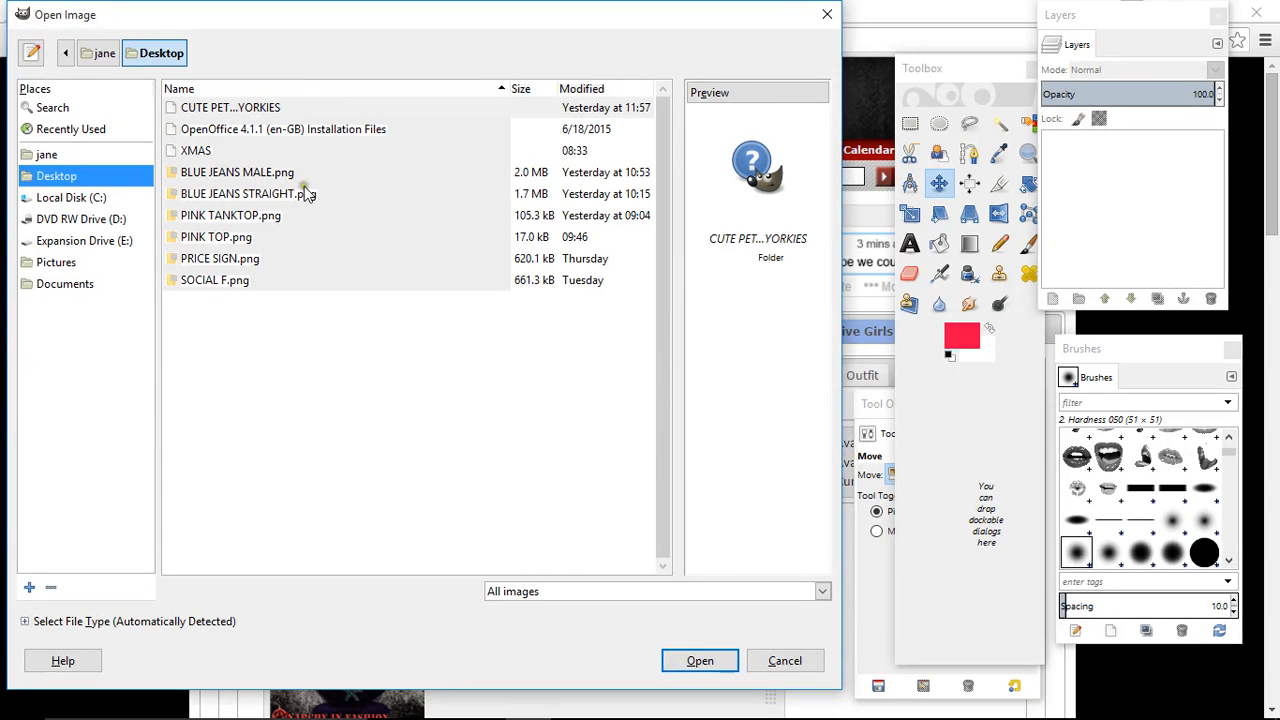
{"action": "left_click", "coordinate": [92, 242]}
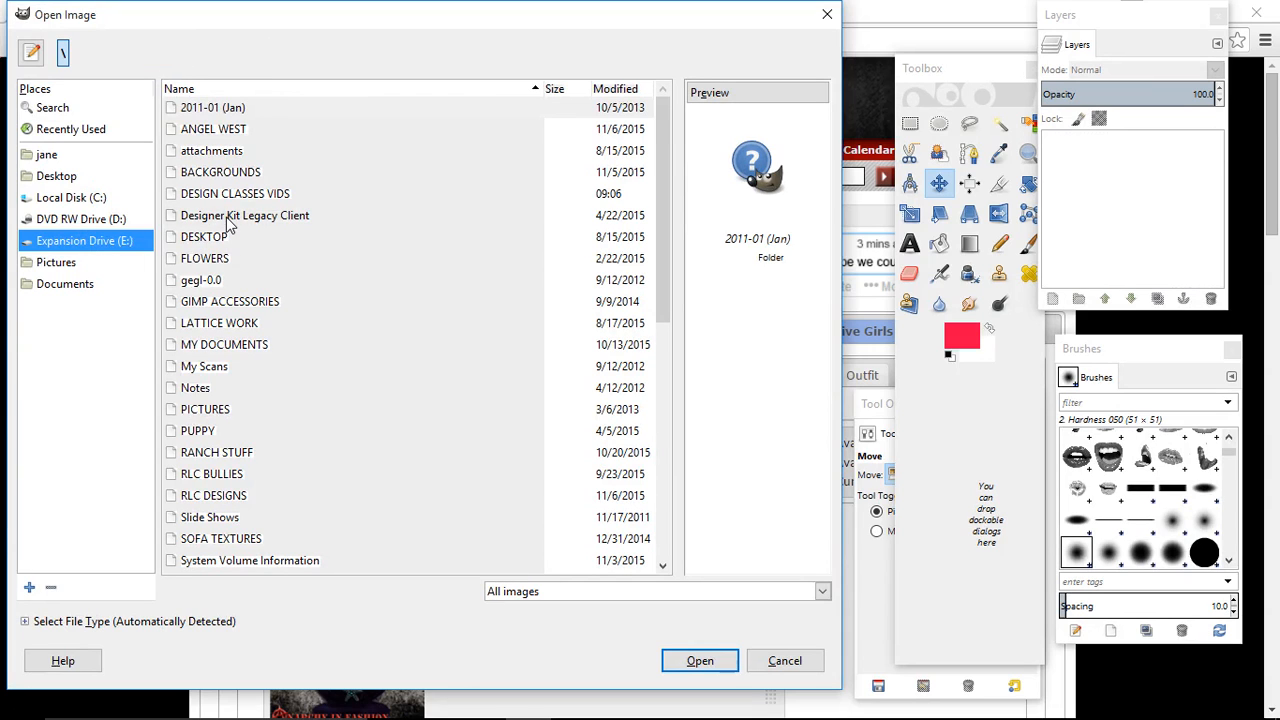
{"action": "double_click", "coordinate": [228, 220]}
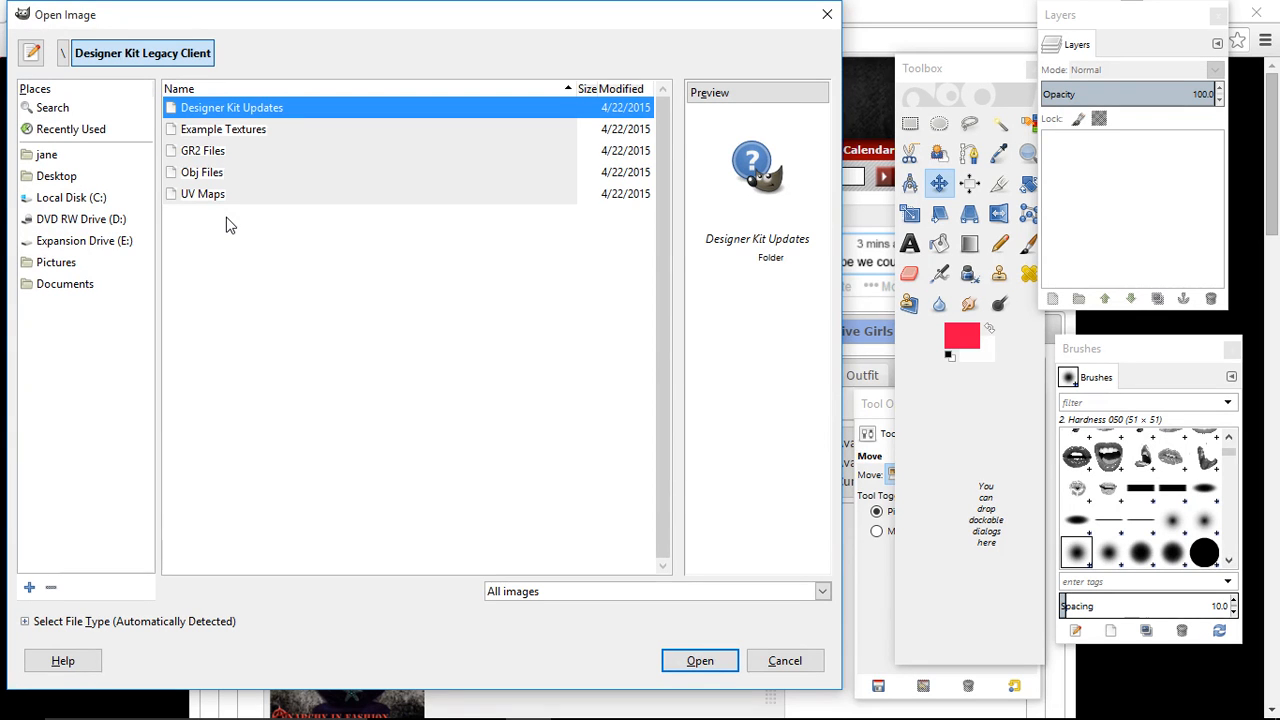
{"action": "double_click", "coordinate": [214, 196]}
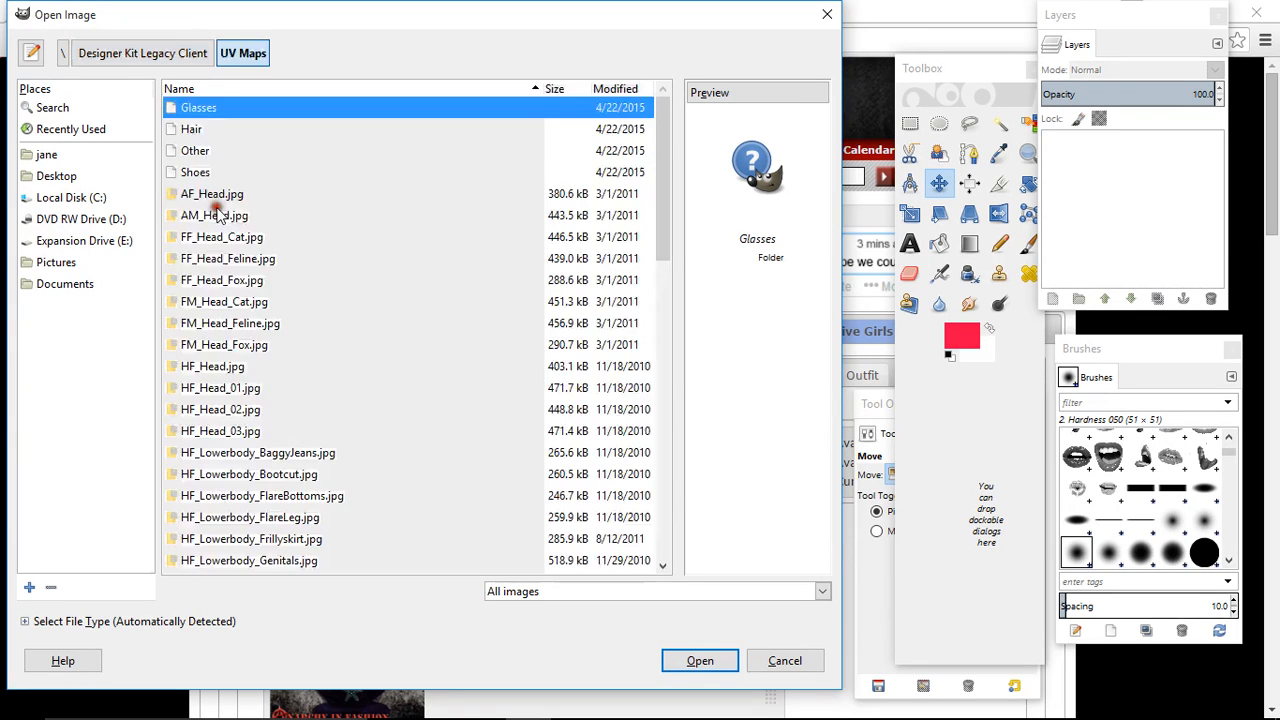
- Open the female tank top UV map HF_Upperbody_Tanktop.jpg from the UV Maps folder
{"action": "scroll", "coordinate": [243, 318], "scroll_direction": "down", "scroll_amount": 1}
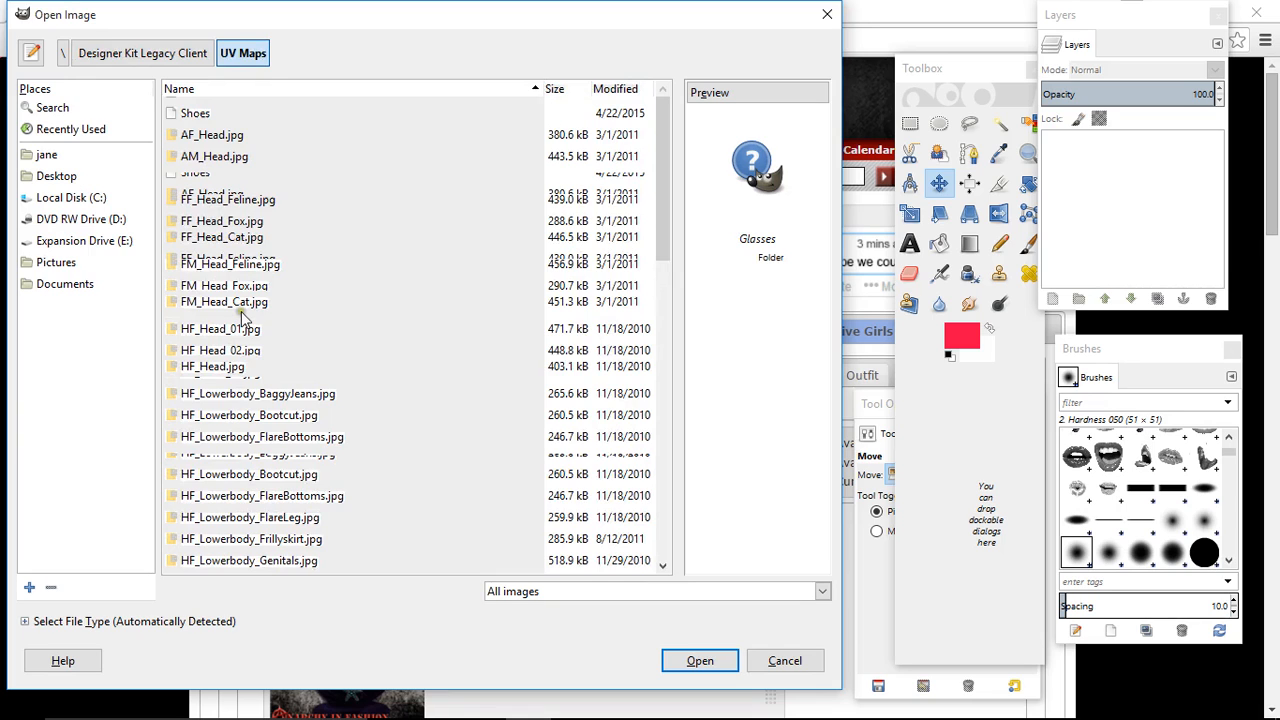
{"action": "scroll", "coordinate": [243, 318], "scroll_direction": "down", "scroll_amount": 5}
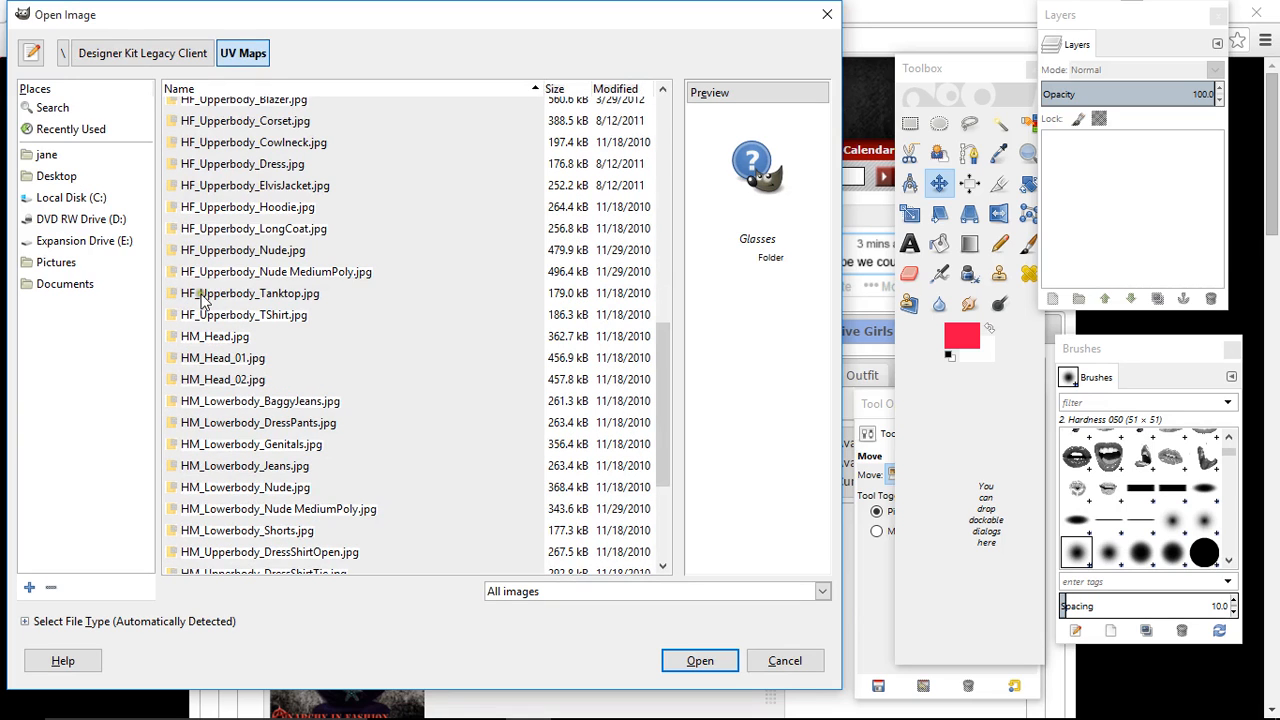
{"action": "left_click", "coordinate": [283, 296]}
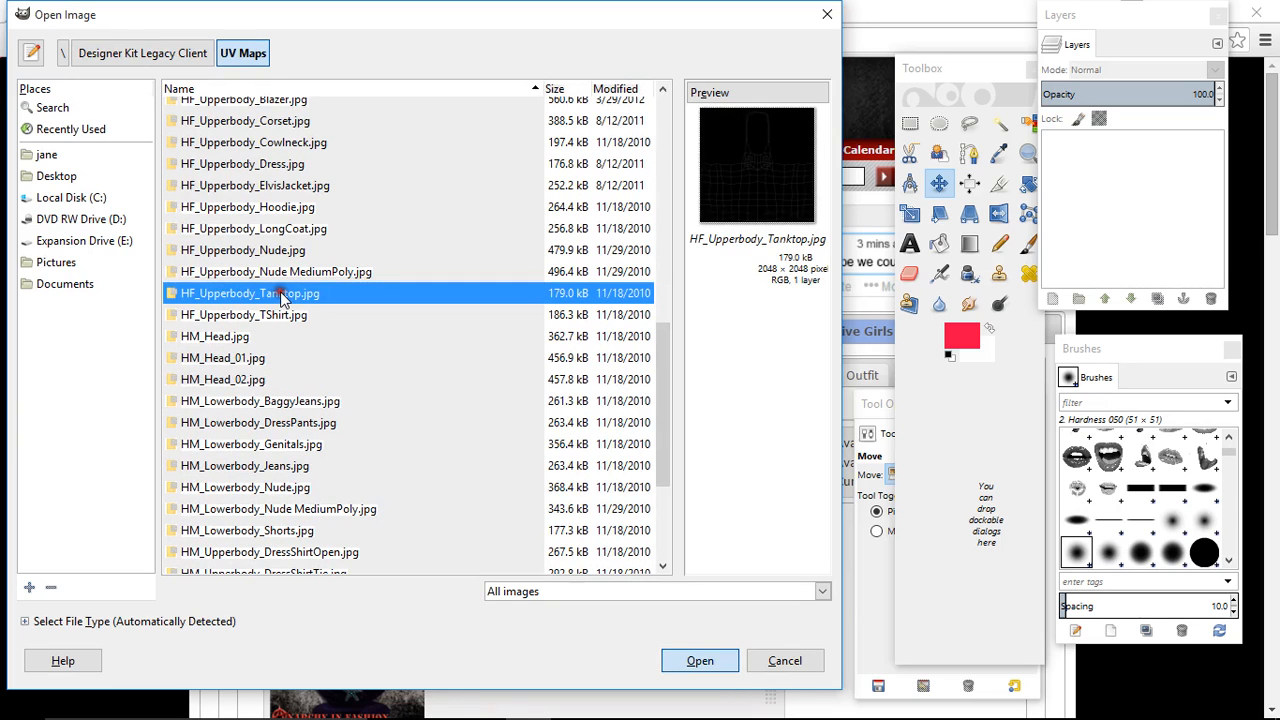
{"action": "double_click", "coordinate": [283, 296]}
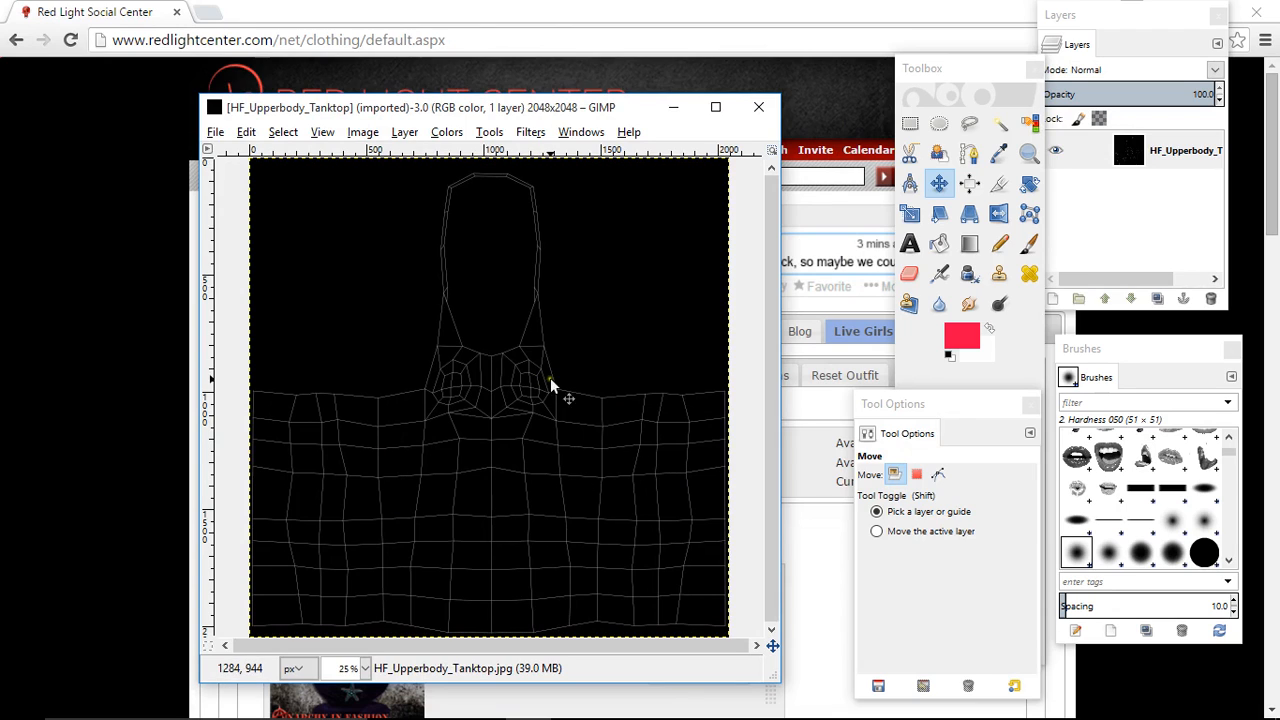
- Scale the tank top UV map to 1024 × 1024 px with width and height linked
{"action": "left_click", "coordinate": [370, 134]}
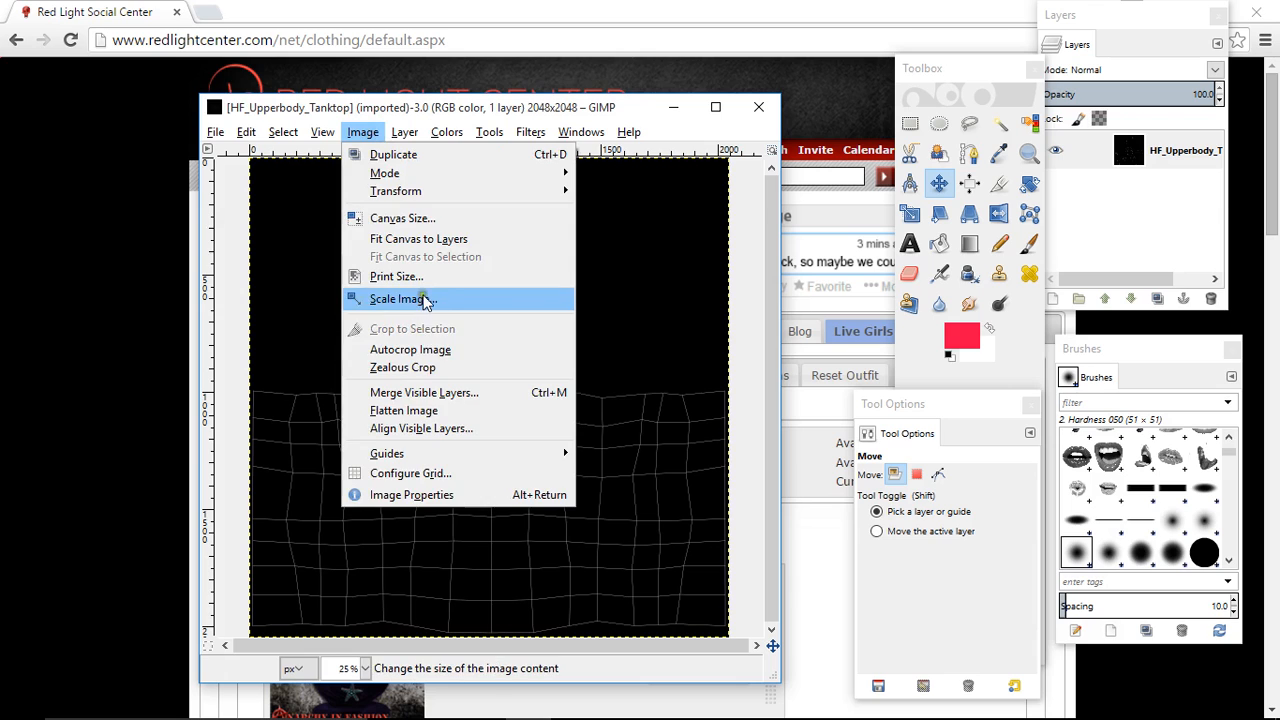
{"action": "left_click", "coordinate": [420, 298]}
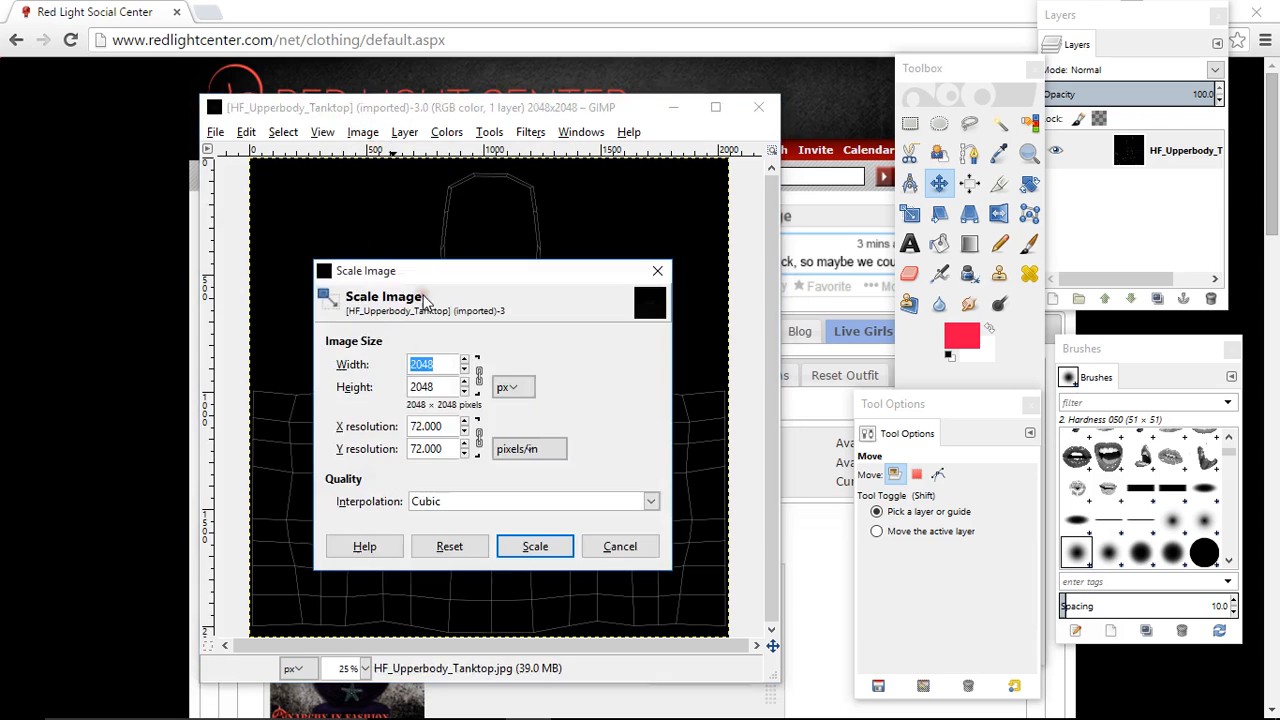
{"action": "left_click", "coordinate": [478, 376]}
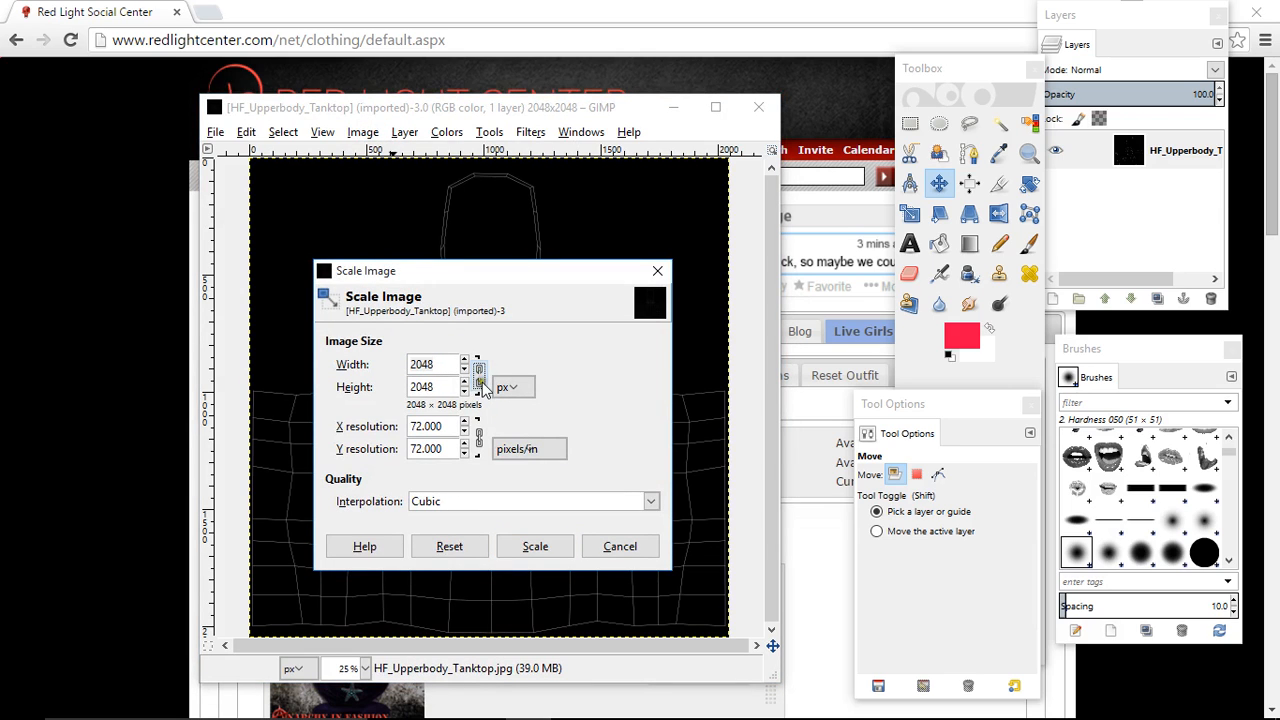
{"action": "left_click", "coordinate": [479, 372]}
{"action": "double_click", "coordinate": [449, 363]}
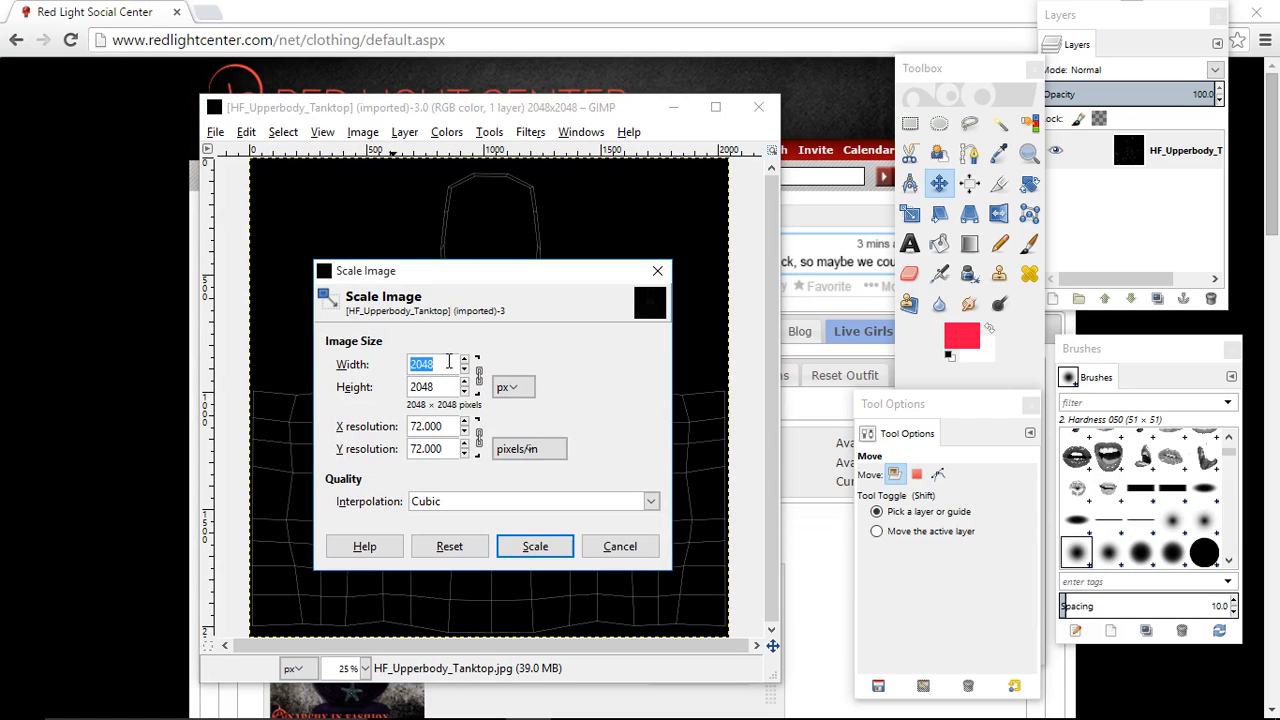
{"action": "type", "text": "10"}
{"action": "key", "text": "Tab"}
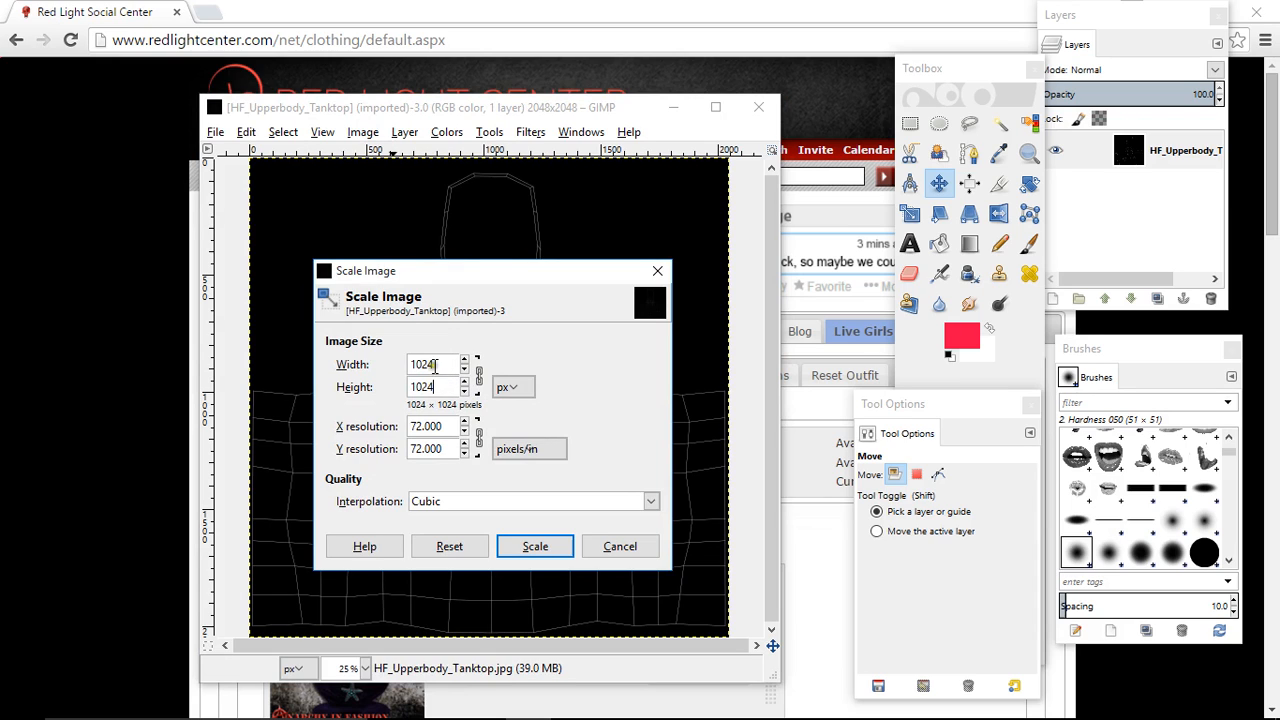
{"action": "left_click", "coordinate": [535, 547]}
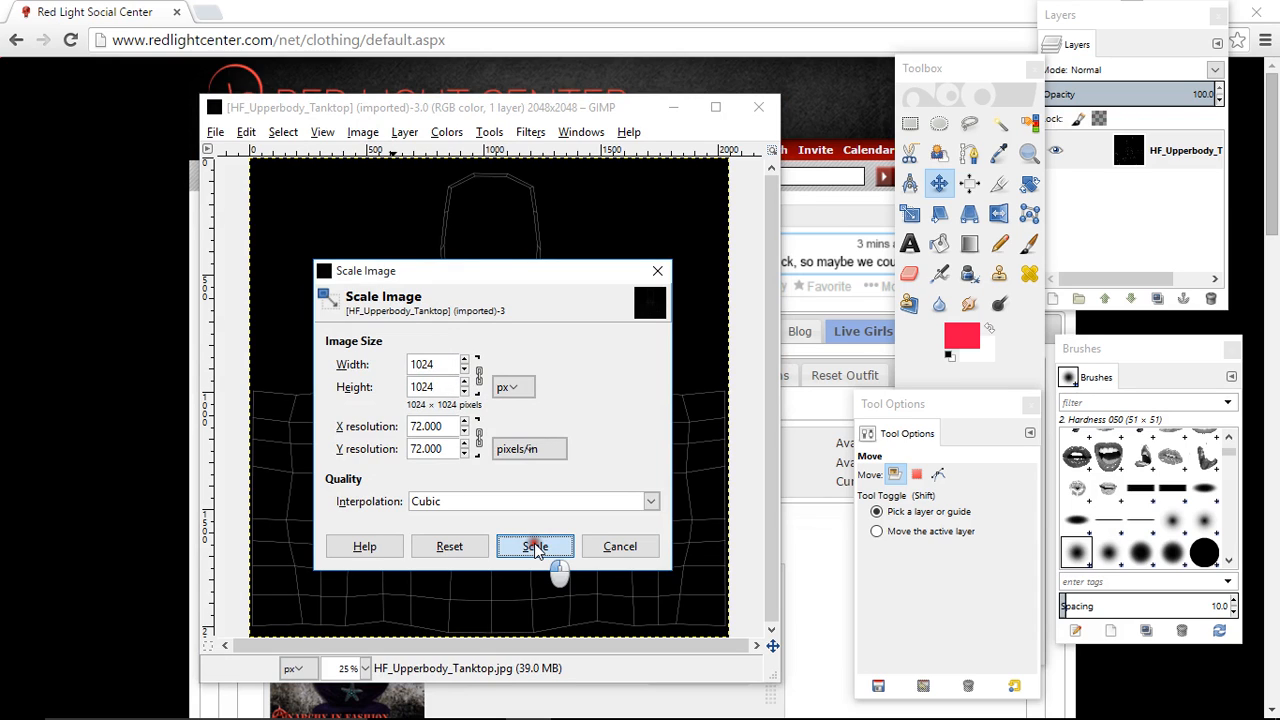
{"action": "left_click", "coordinate": [365, 668]}
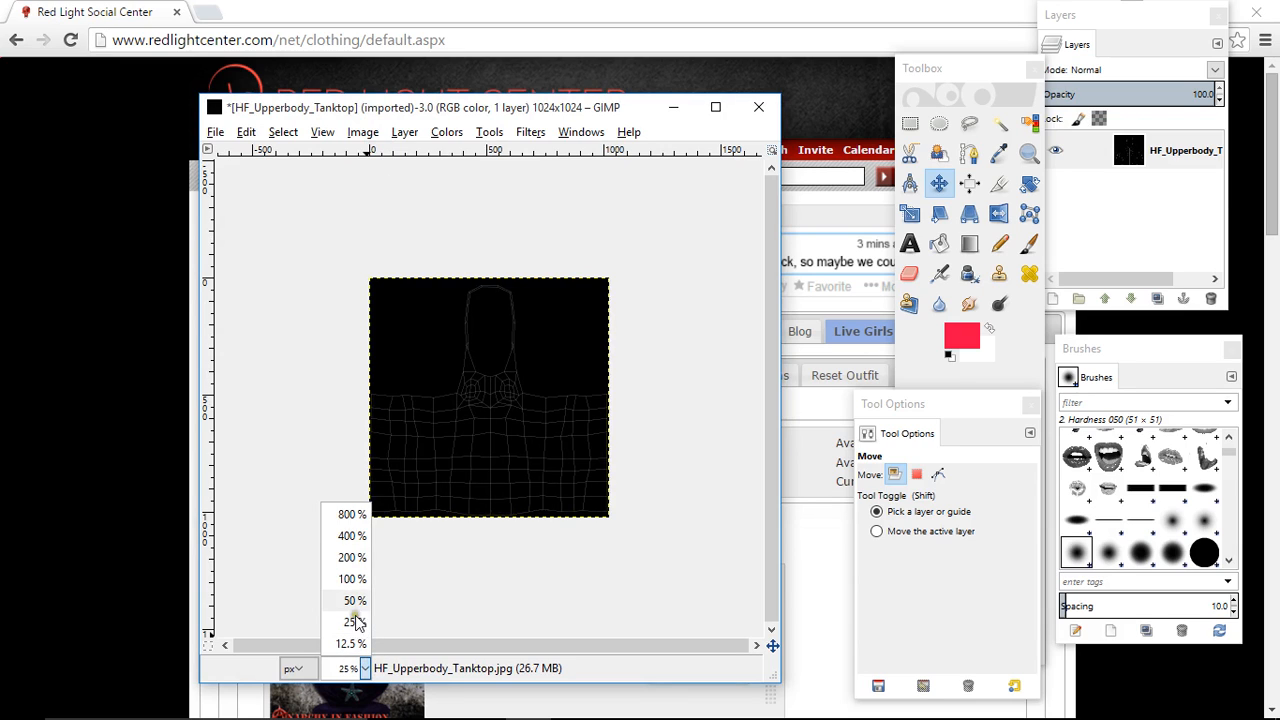
{"action": "left_click", "coordinate": [355, 600]}
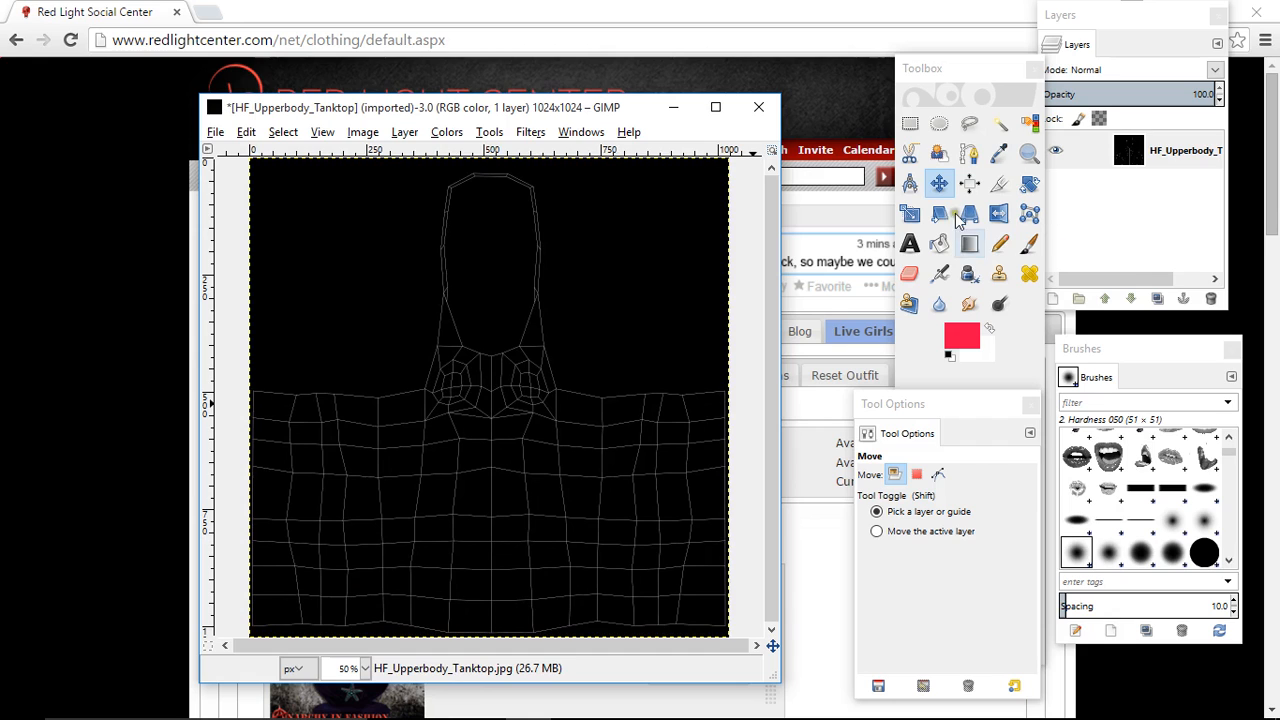
- Bring up the Layers and Brushes dockable dialogs
{"action": "left_click", "coordinate": [581, 132]}
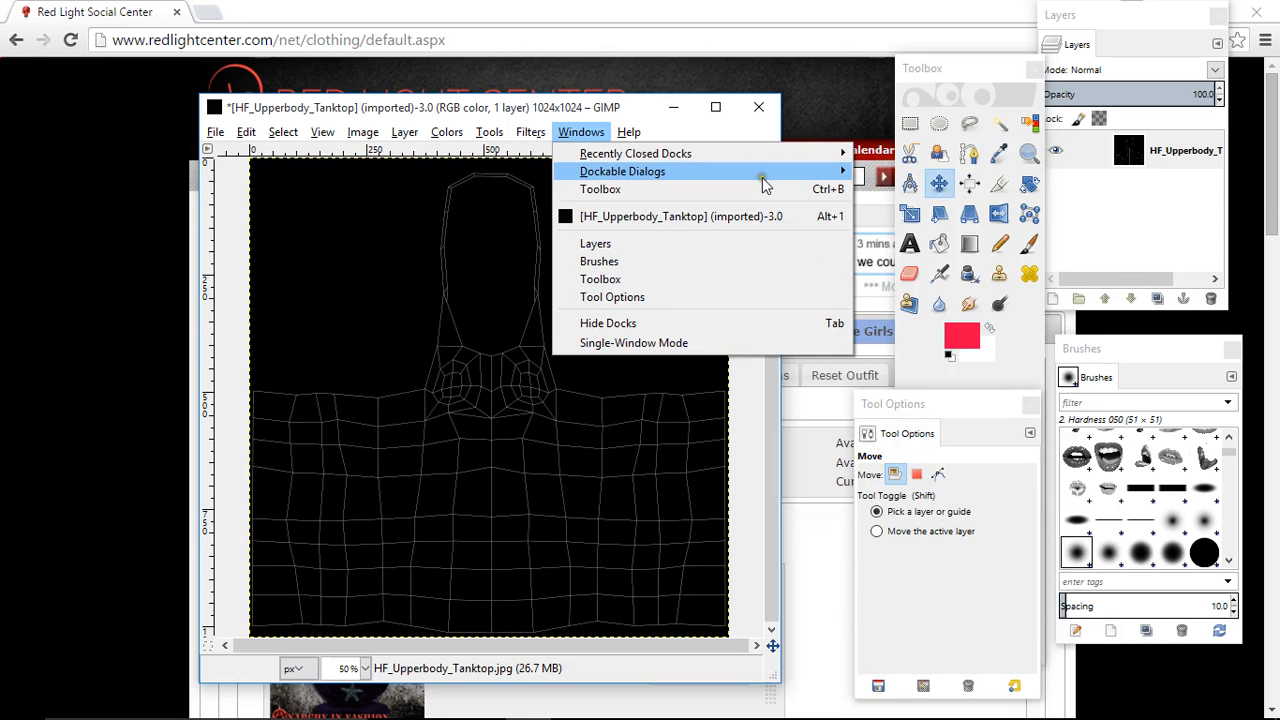
{"action": "mouse_move", "coordinate": [823, 171]}
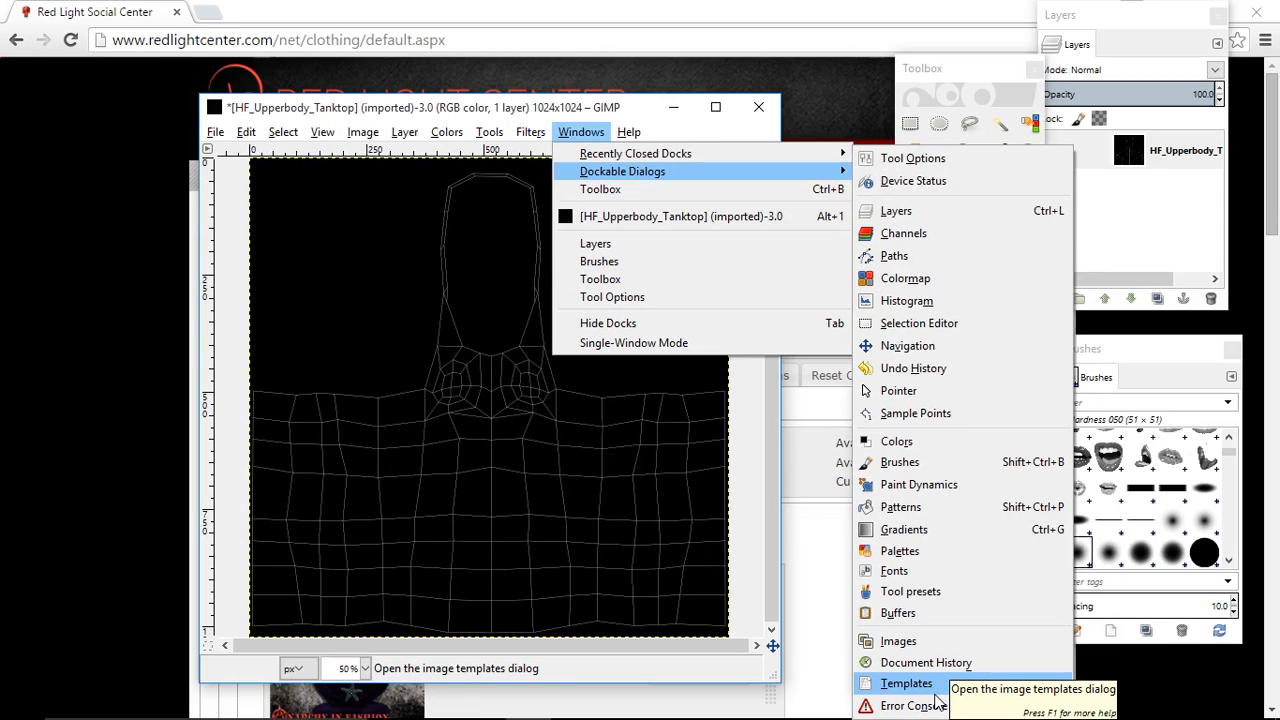
{"action": "left_click", "coordinate": [910, 212]}
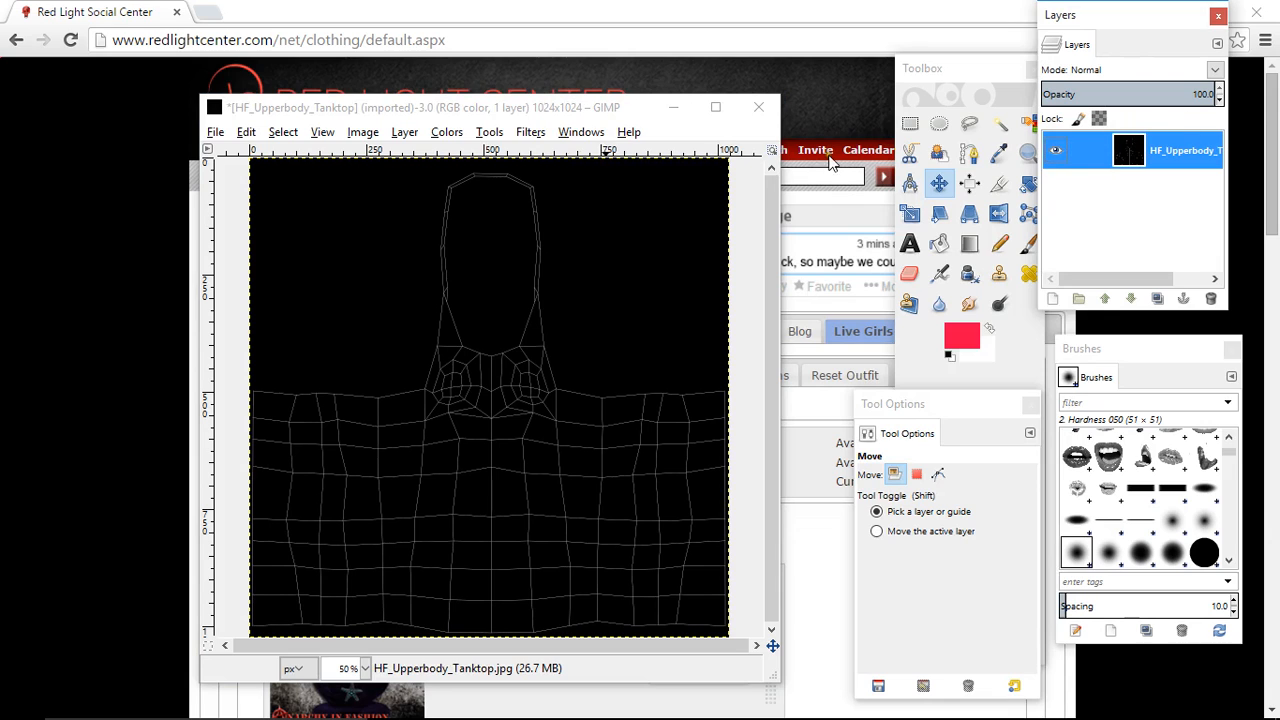
{"action": "left_click", "coordinate": [581, 132]}
{"action": "mouse_move", "coordinate": [622, 171]}
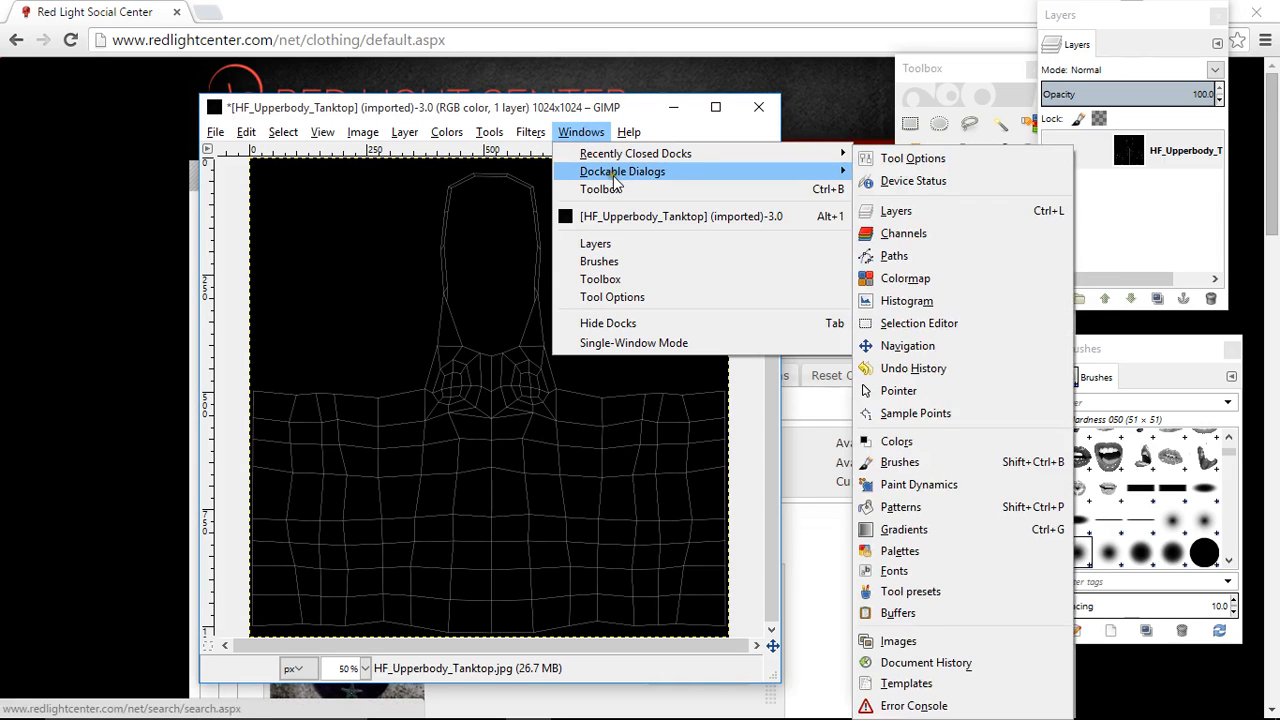
{"action": "left_click", "coordinate": [897, 462]}
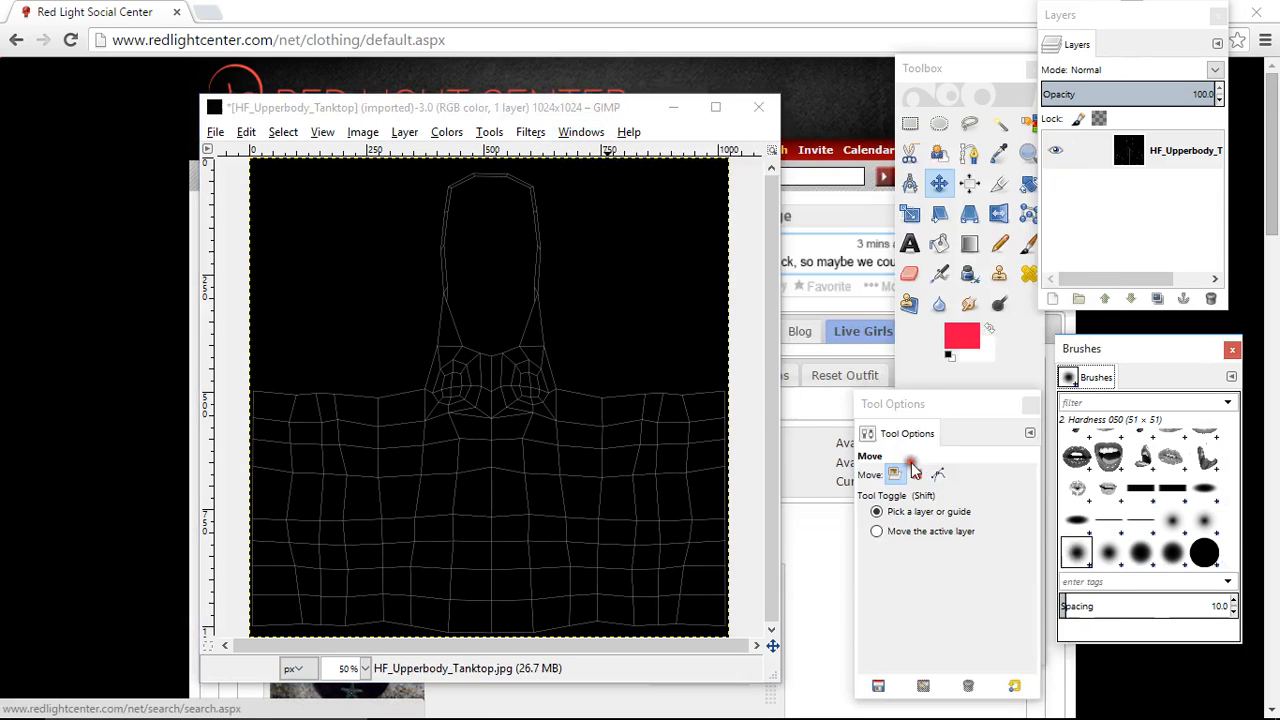
- Bring the Toolbox to the front and move it clear of the Layers dialog
{"action": "left_click", "coordinate": [578, 132]}
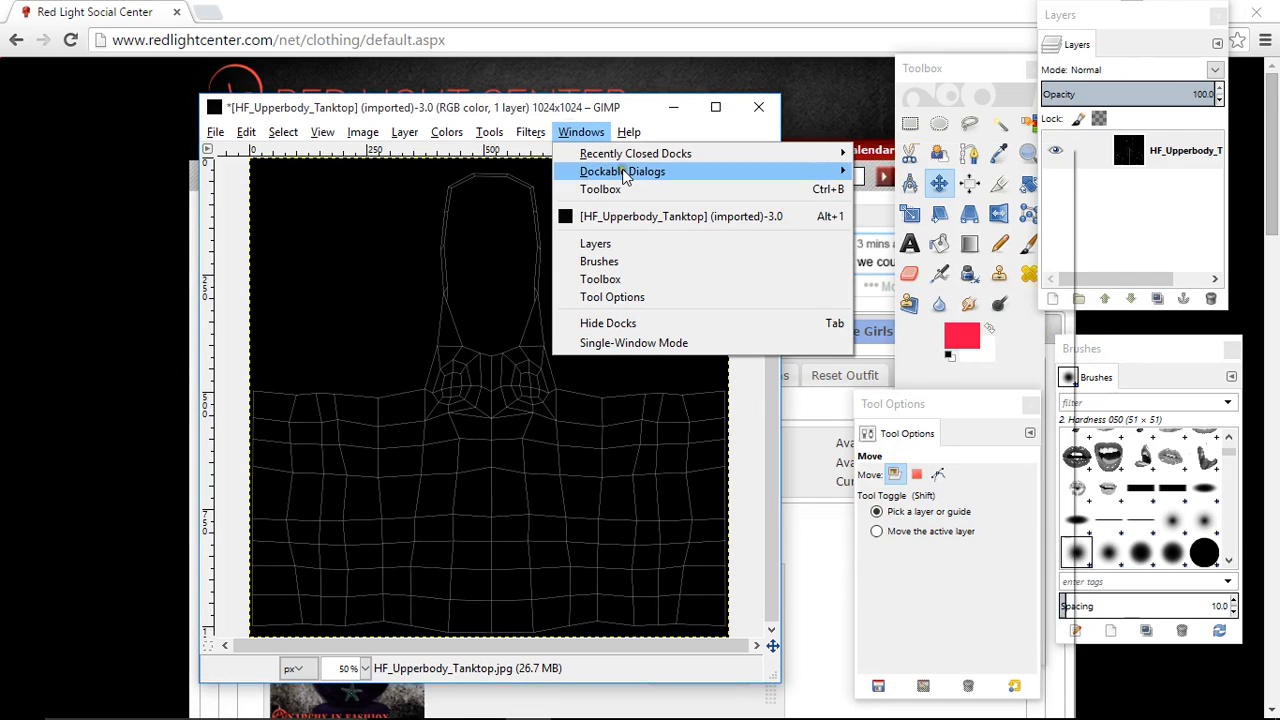
{"action": "mouse_move", "coordinate": [622, 172]}
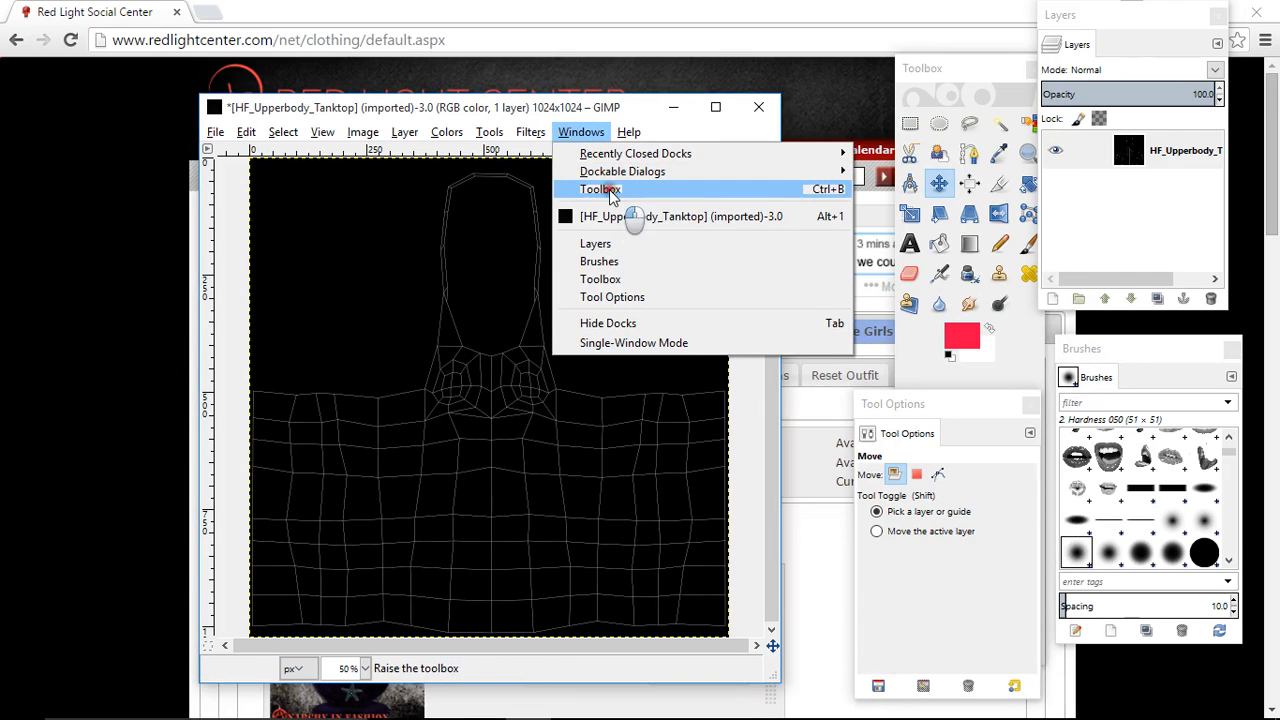
{"action": "left_click", "coordinate": [606, 190]}
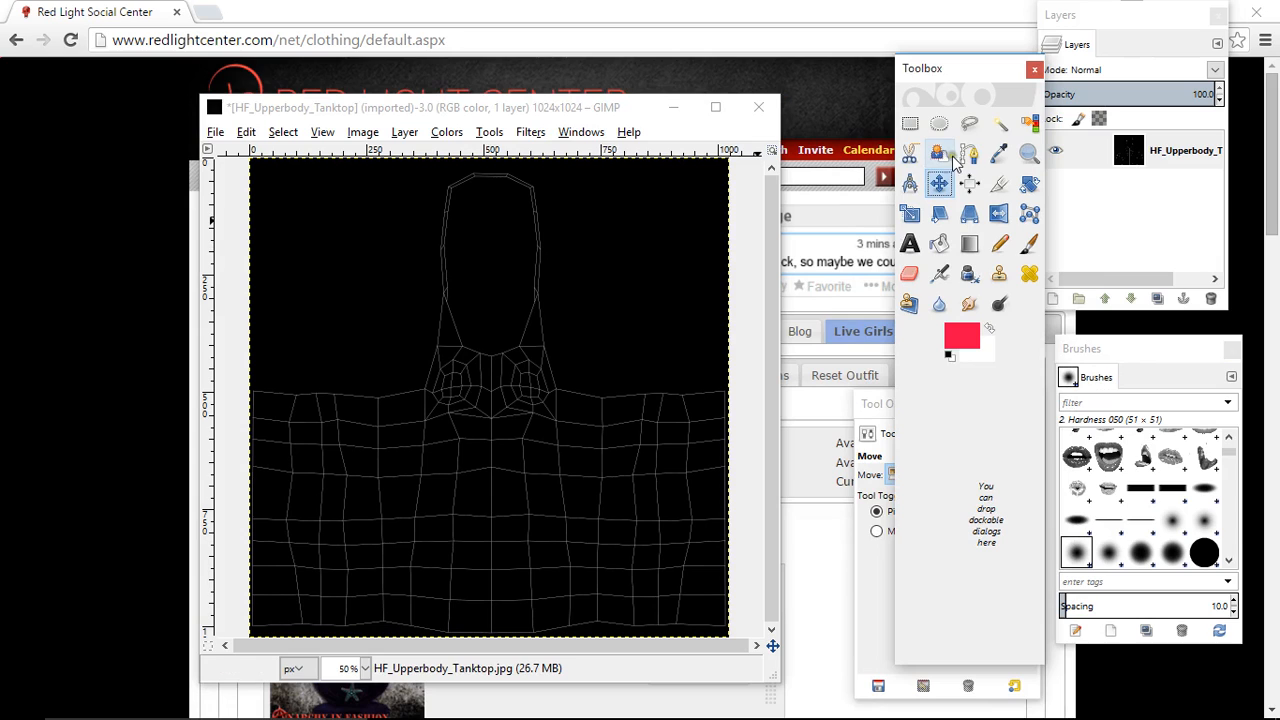
{"action": "left_click_drag", "start_coordinate": [953, 70], "coordinate": [912, 54]}
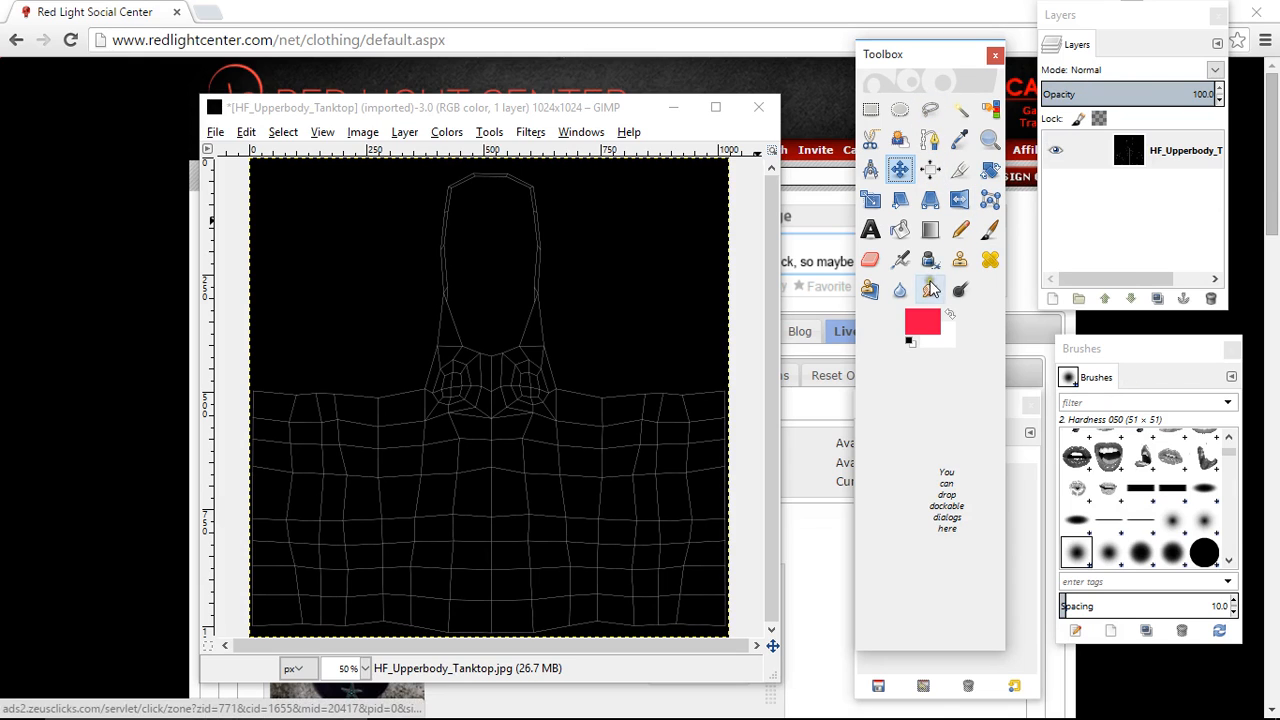
- Start a free selection at the shirt body's upper left corner and trace point by point along its upper edge at 200% zoom
{"action": "left_click", "coordinate": [930, 112]}
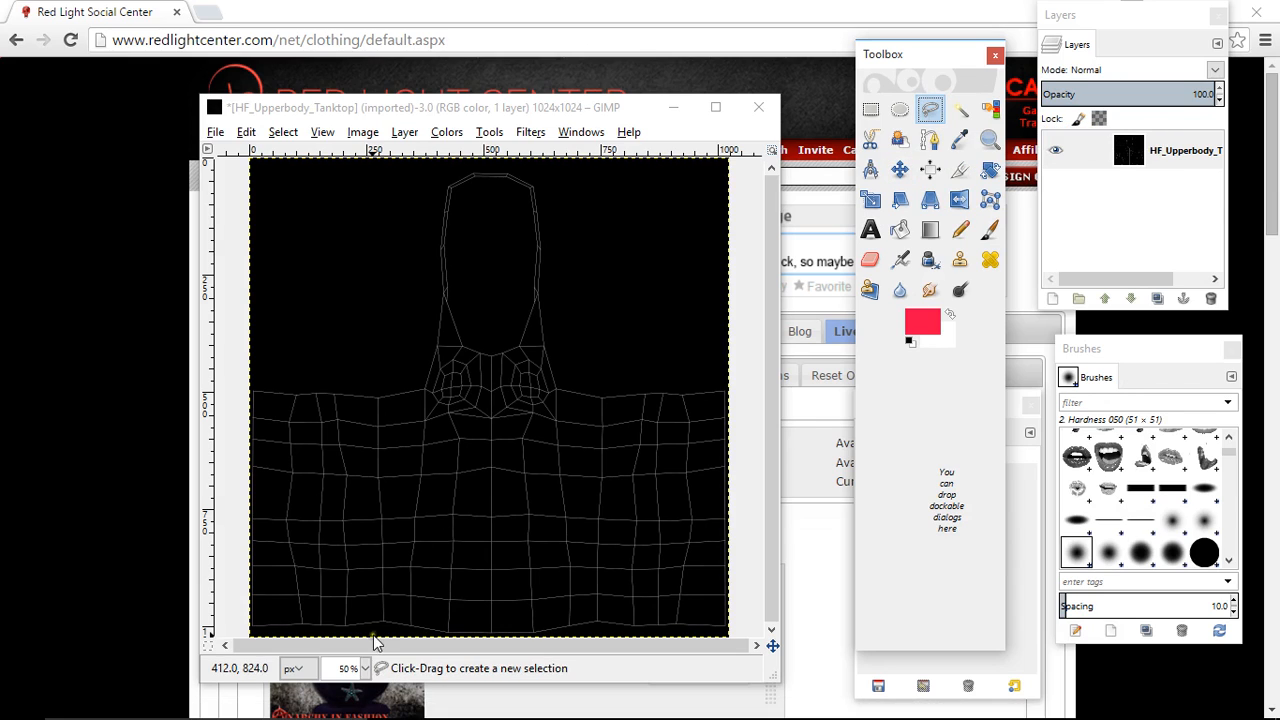
{"action": "left_click", "coordinate": [365, 668]}
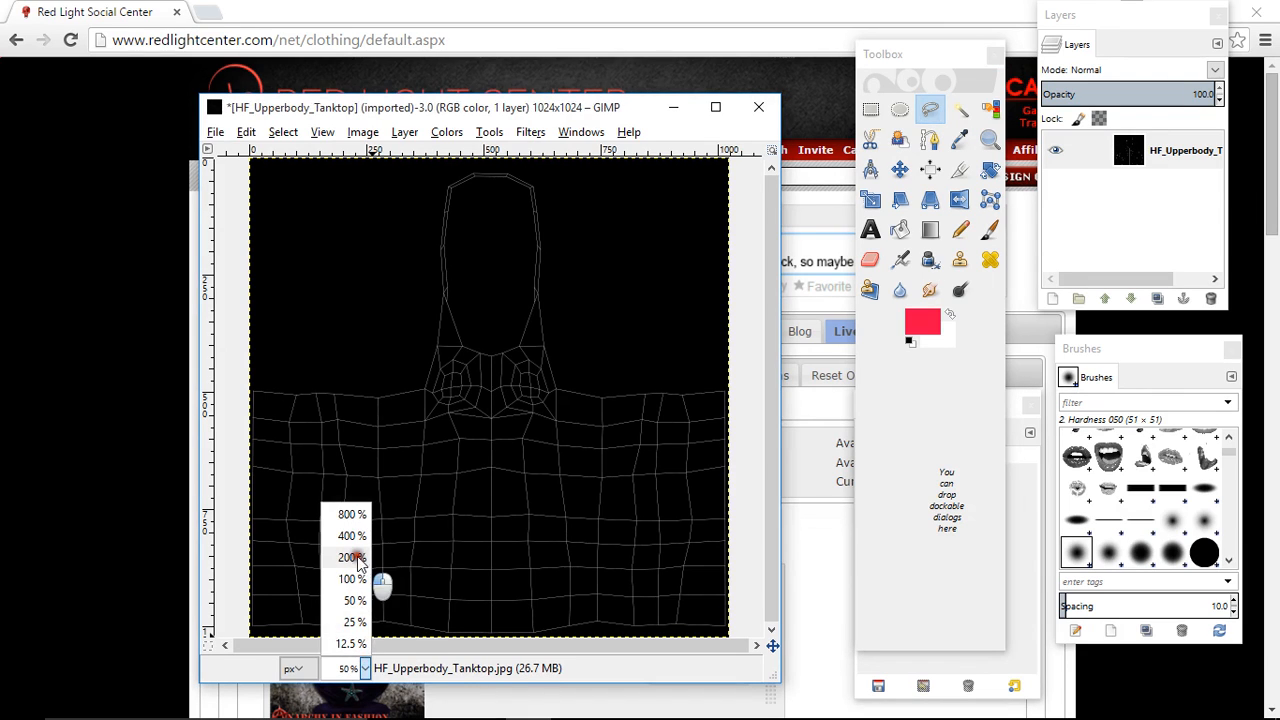
{"action": "left_click", "coordinate": [352, 557]}
{"action": "left_click_drag", "start_coordinate": [479, 649], "coordinate": [149, 630]}
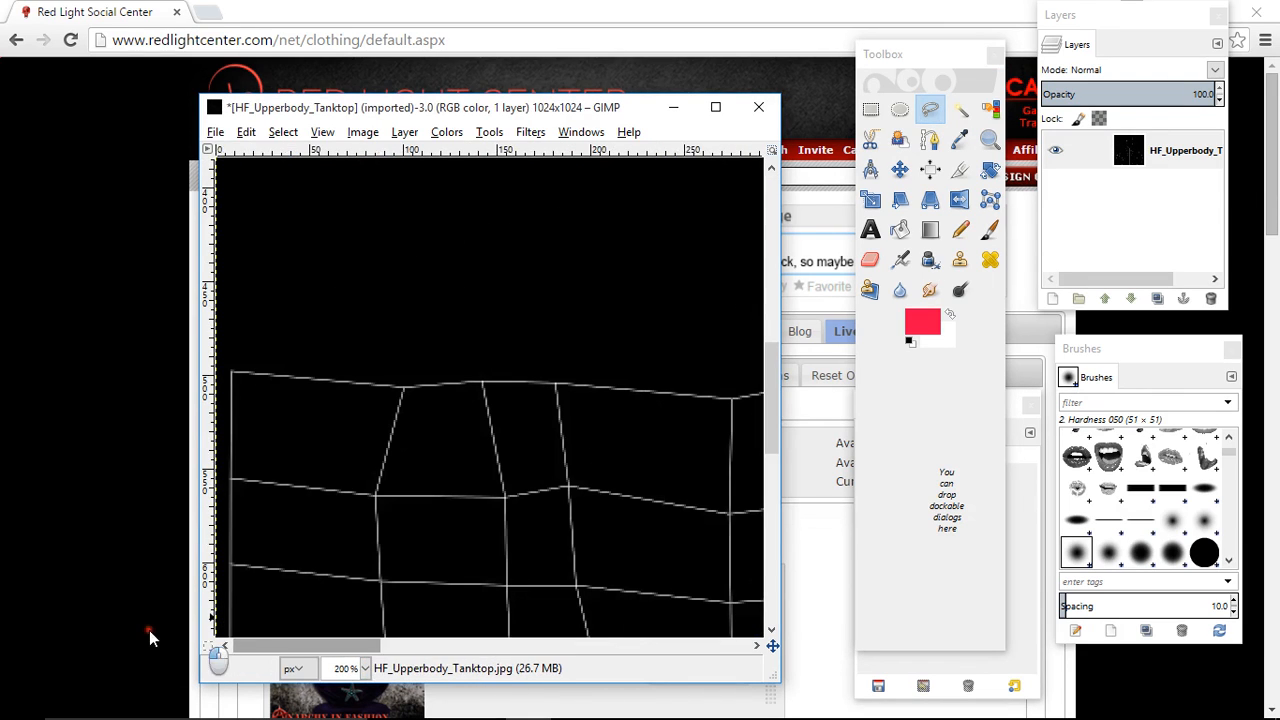
{"action": "left_click", "coordinate": [233, 372]}
{"action": "left_click", "coordinate": [400, 387]}
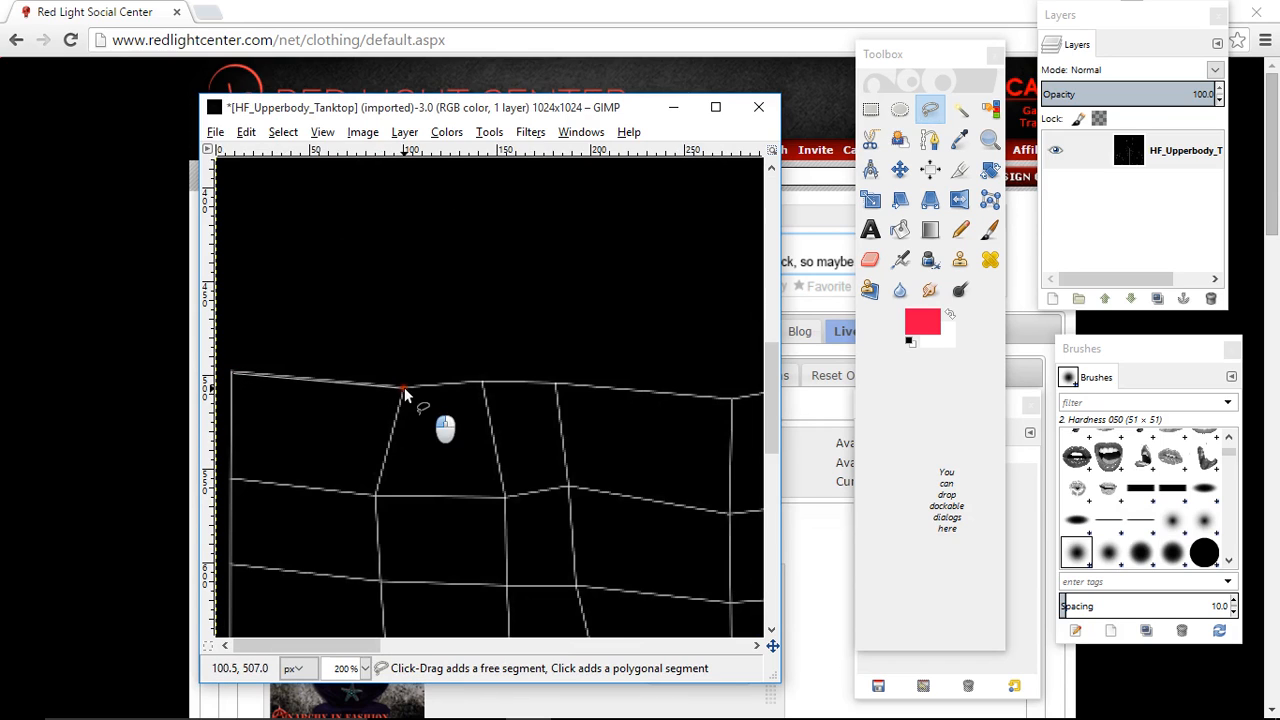
{"action": "left_click", "coordinate": [478, 381]}
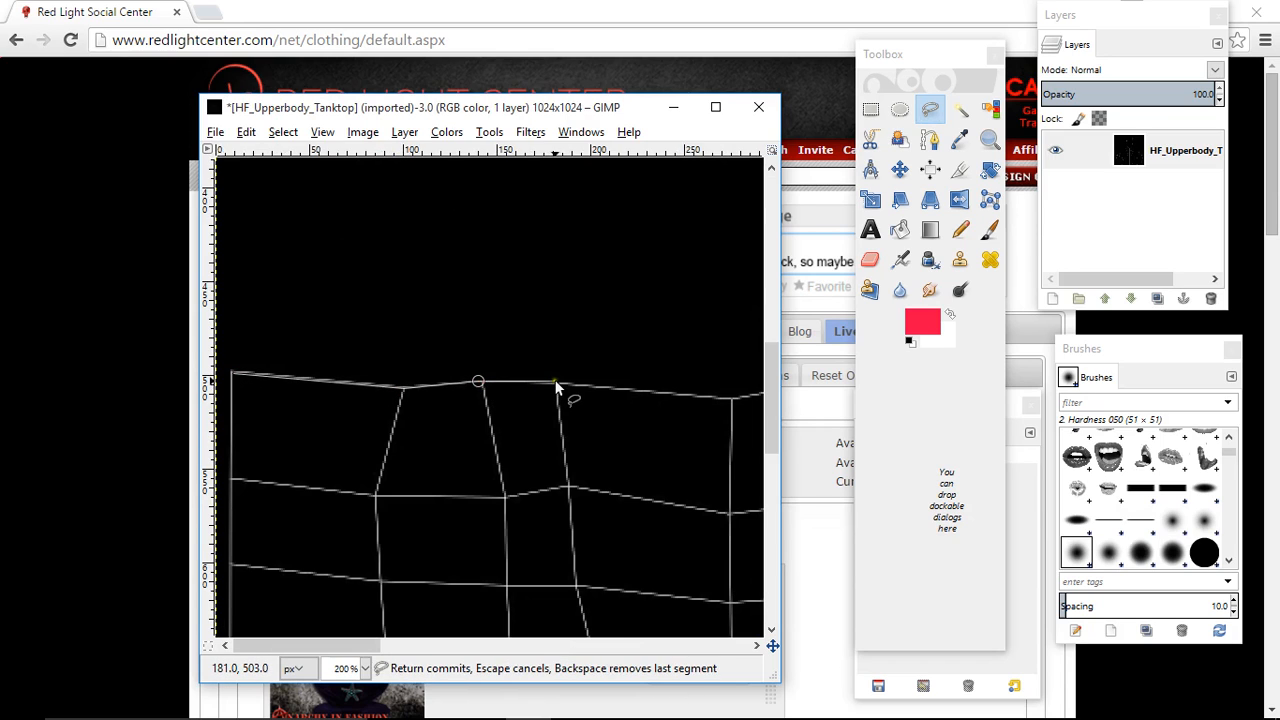
{"action": "left_click", "coordinate": [557, 382]}
{"action": "left_click", "coordinate": [730, 398]}
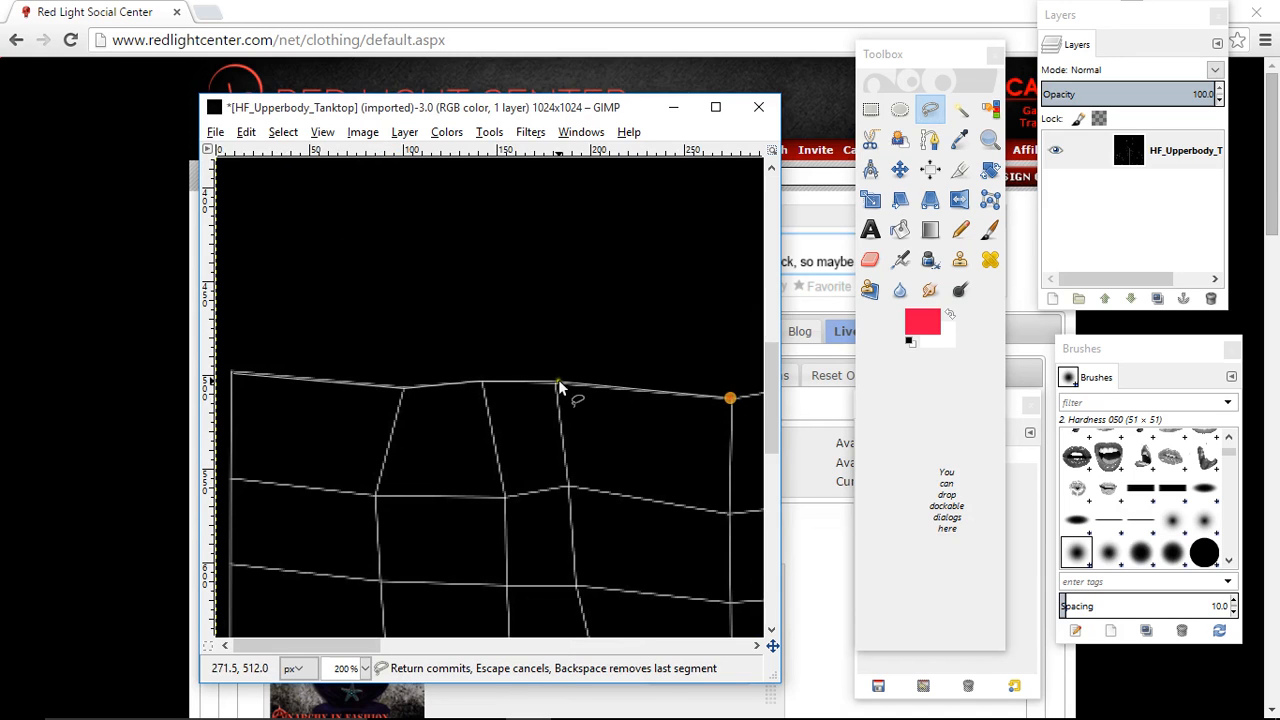
- Trace the rest of the tank top's outer outline, close the free selection at its starting corner, and return to 50% zoom
{"action": "key", "text": "Escape"}
{"action": "mouse_move", "coordinate": [530, 705]}
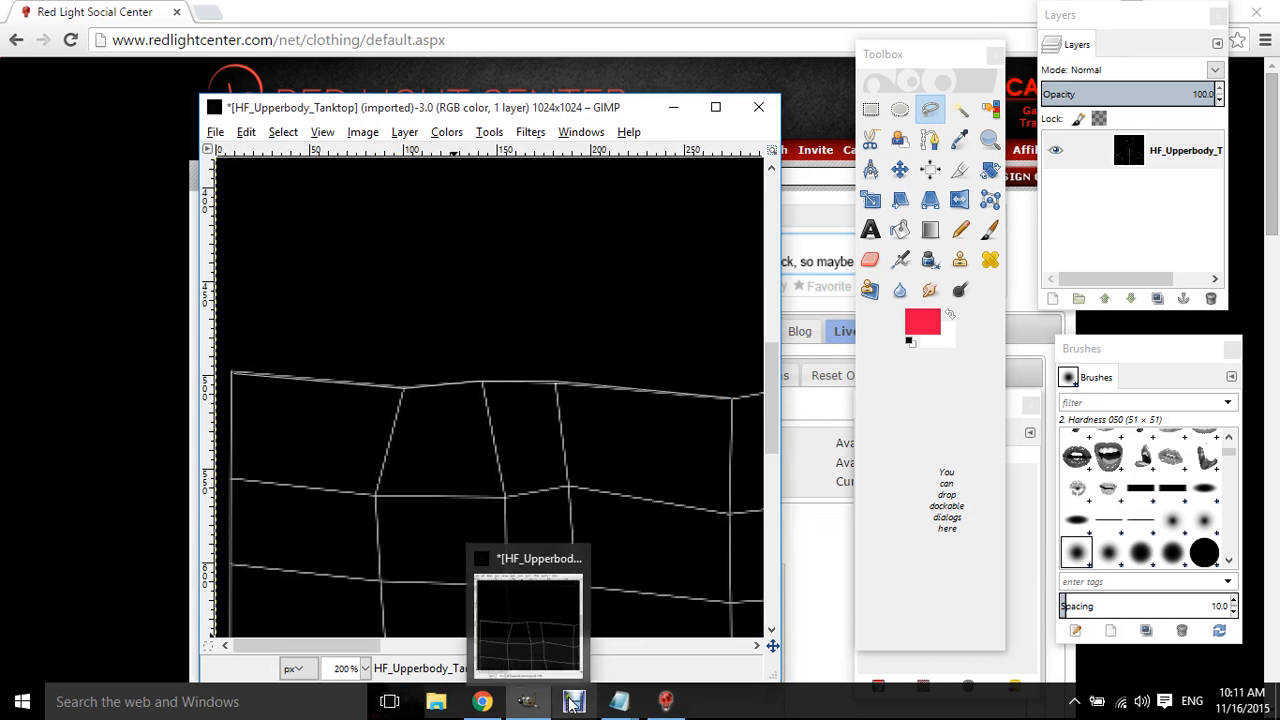
{"action": "left_click", "coordinate": [573, 703]}
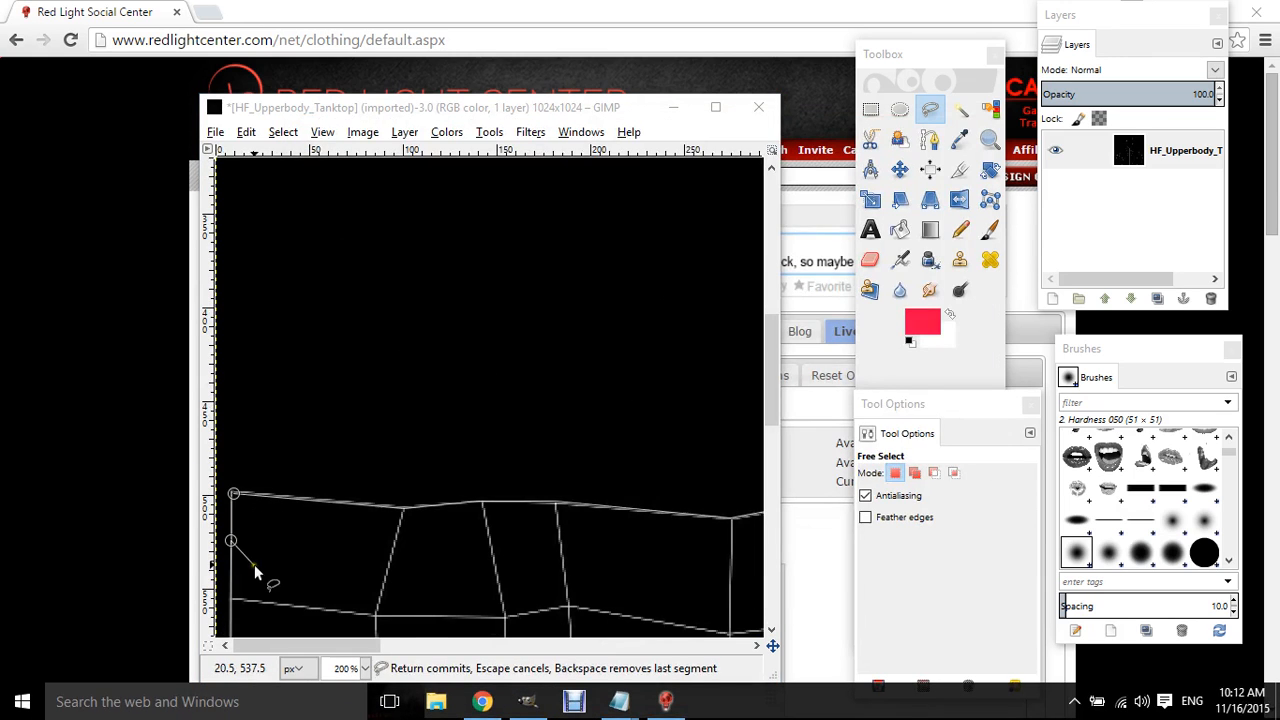
{"action": "left_click", "coordinate": [232, 497]}
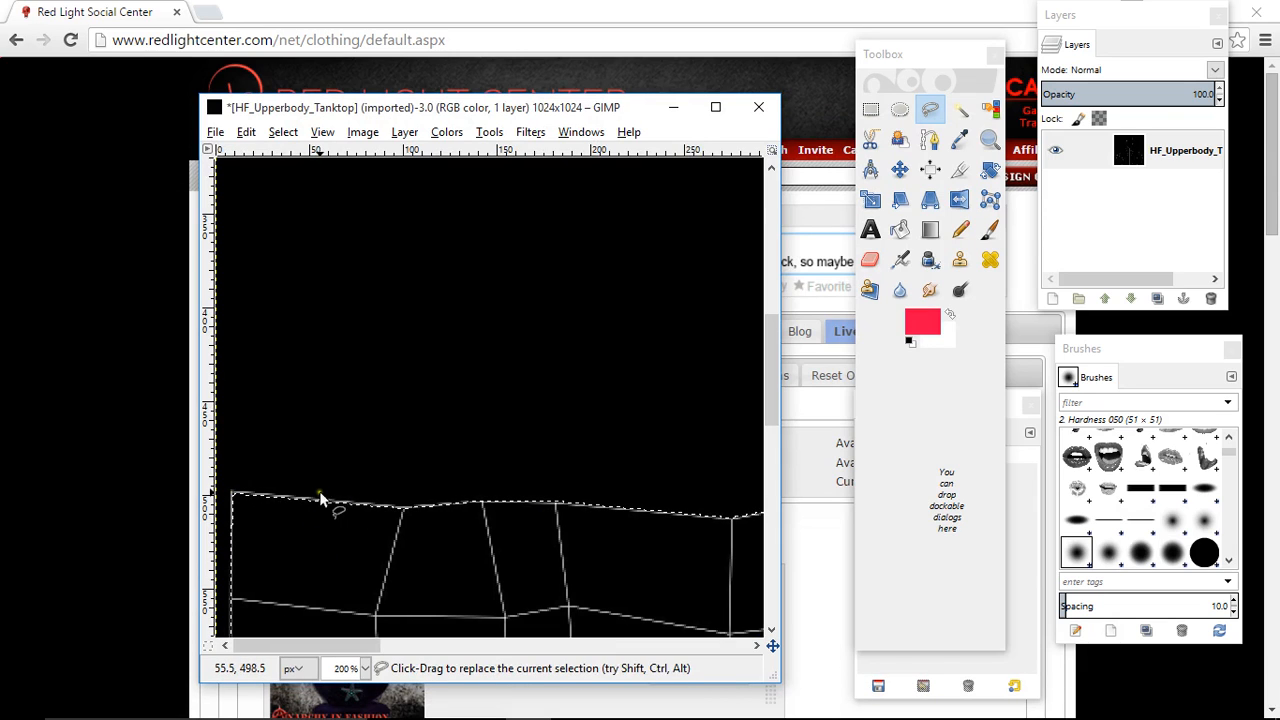
{"action": "left_click", "coordinate": [366, 669]}
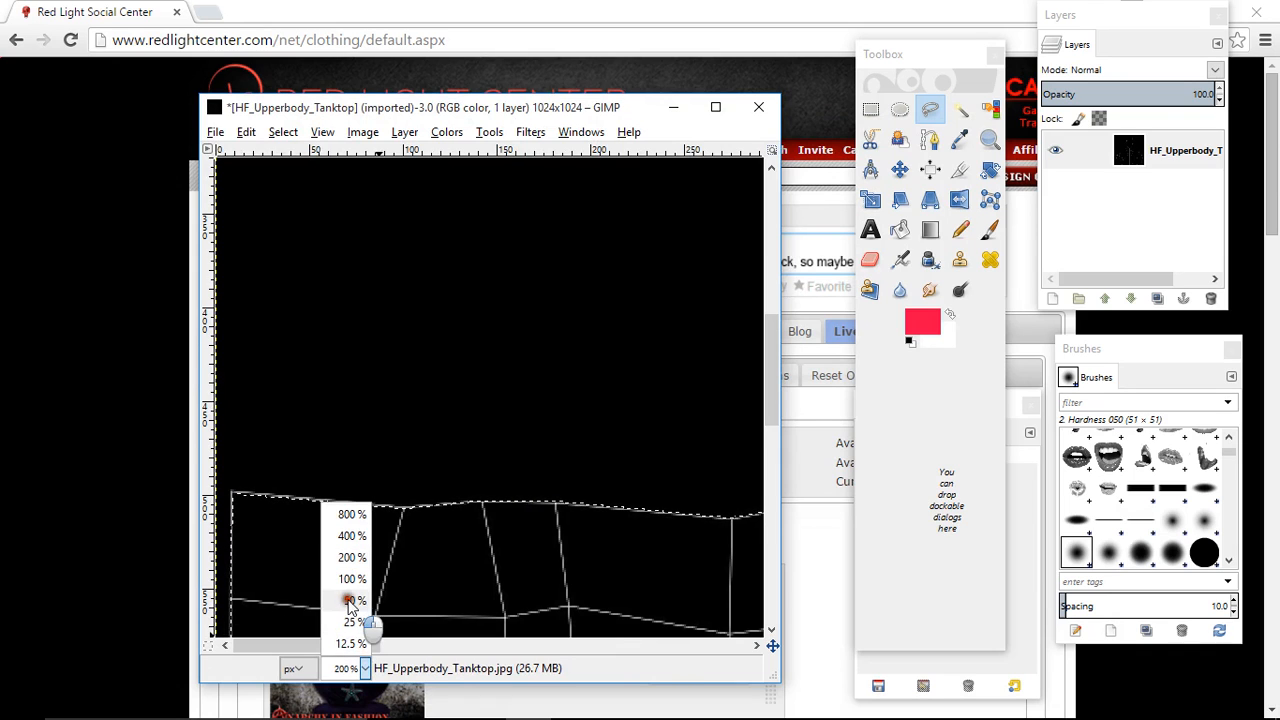
{"action": "left_click", "coordinate": [350, 600]}
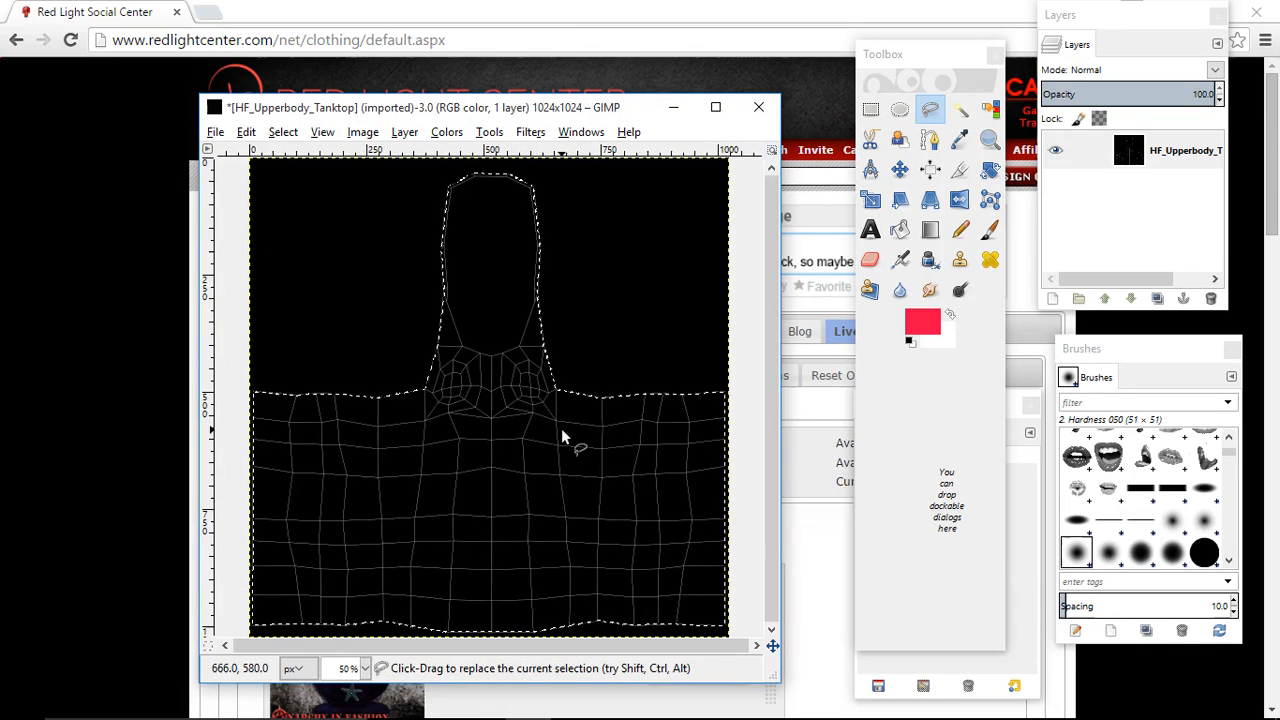
- Grow the tank top selection by 15 px
{"action": "left_click", "coordinate": [900, 170]}
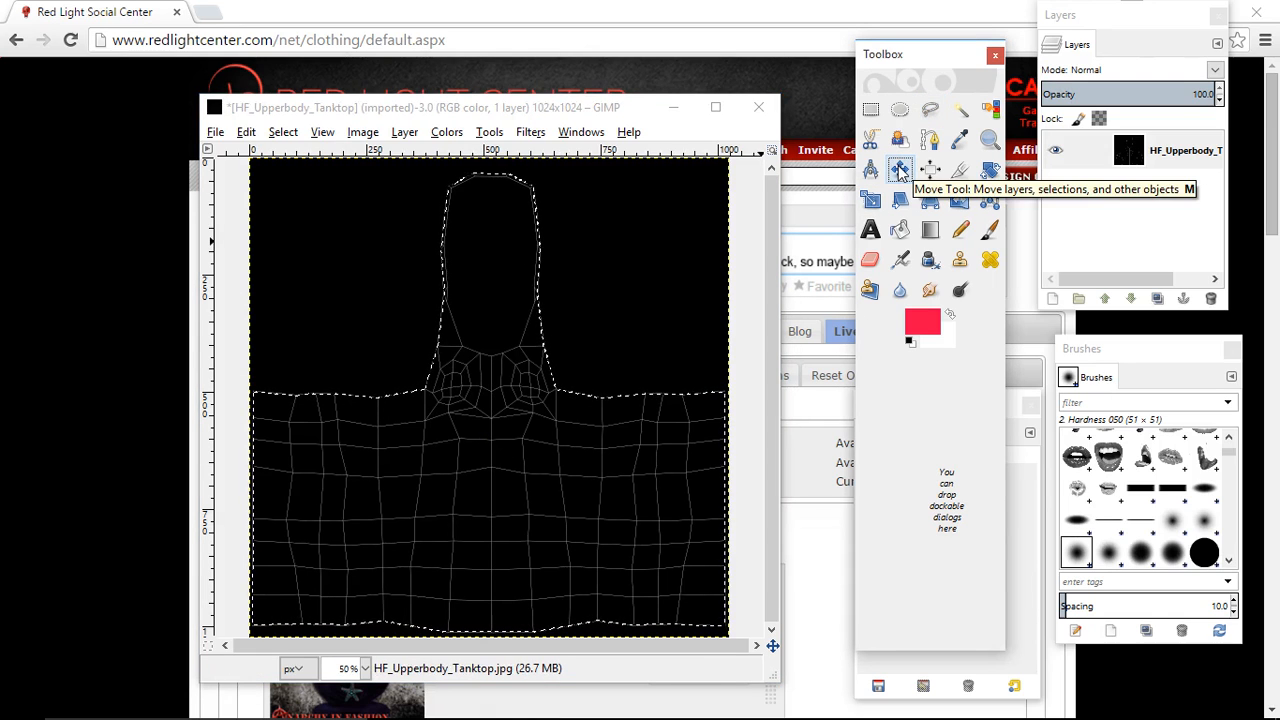
{"action": "left_click", "coordinate": [281, 134]}
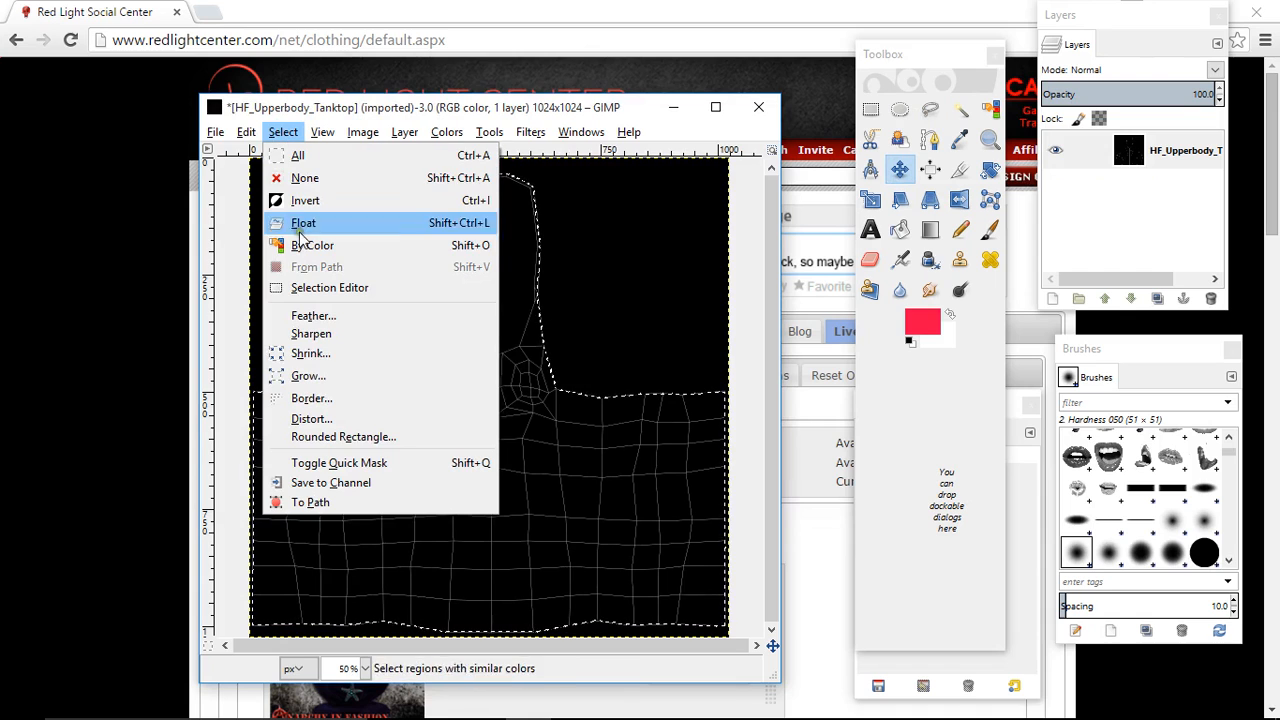
{"action": "left_click", "coordinate": [314, 375]}
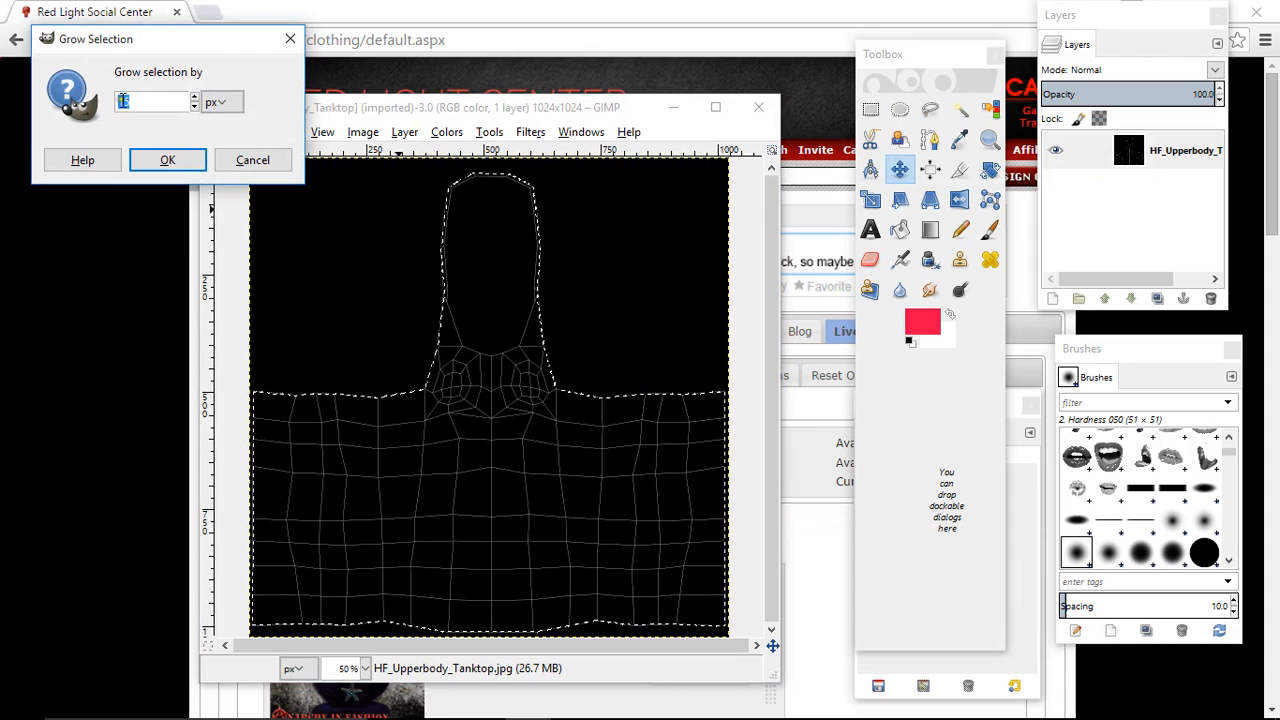
{"action": "type", "text": "15"}
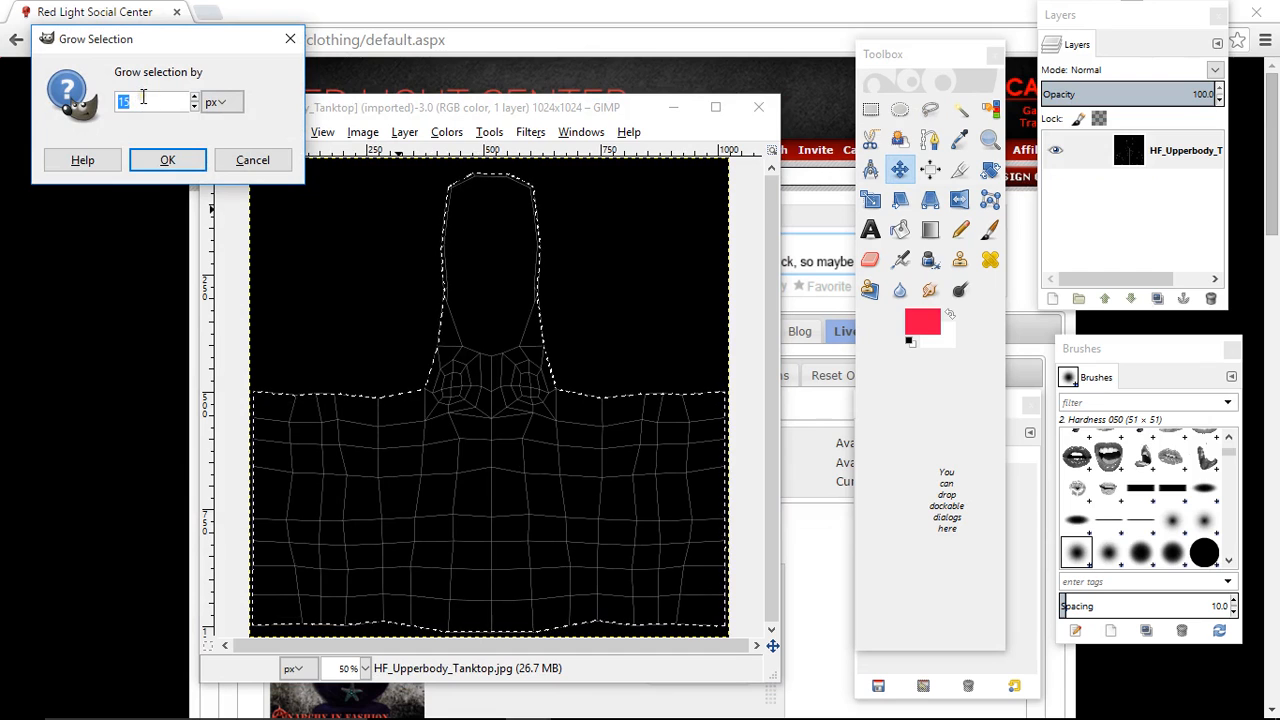
{"action": "left_click", "coordinate": [167, 160]}
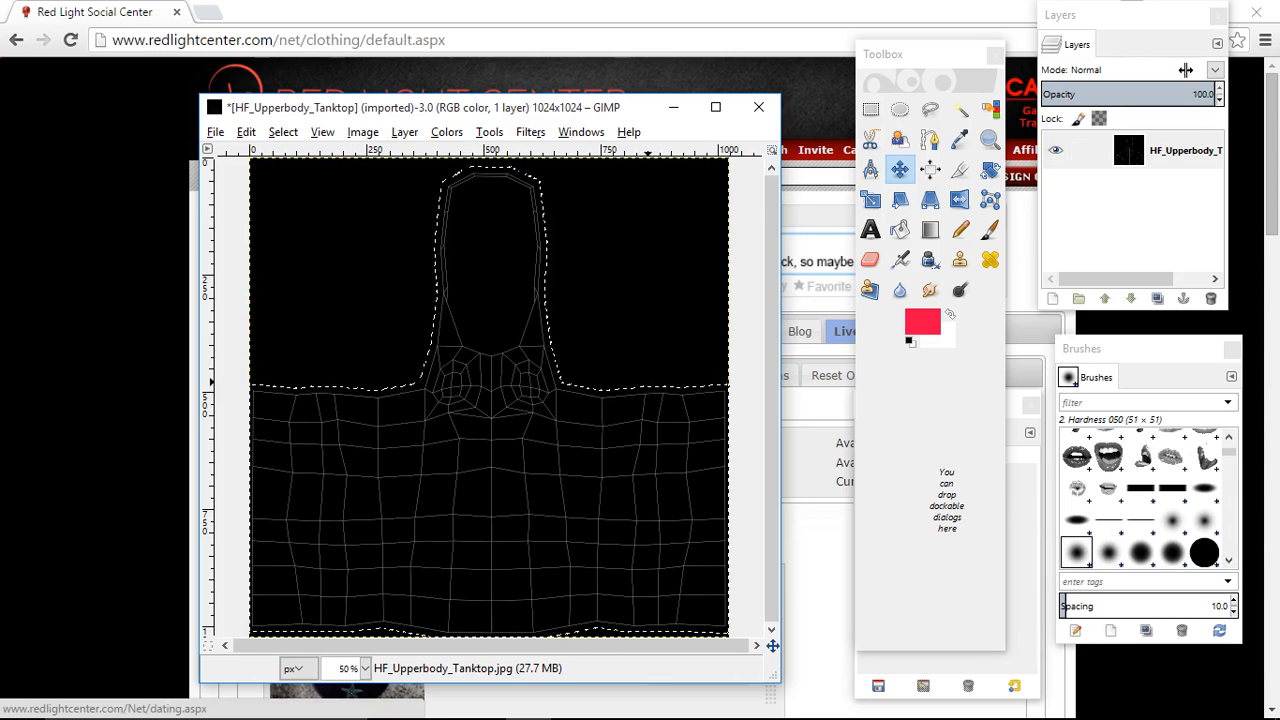
- Add a 1024 × 1024 px layer with transparency above the UV map and make it the active layer
{"action": "left_click", "coordinate": [1188, 148]}
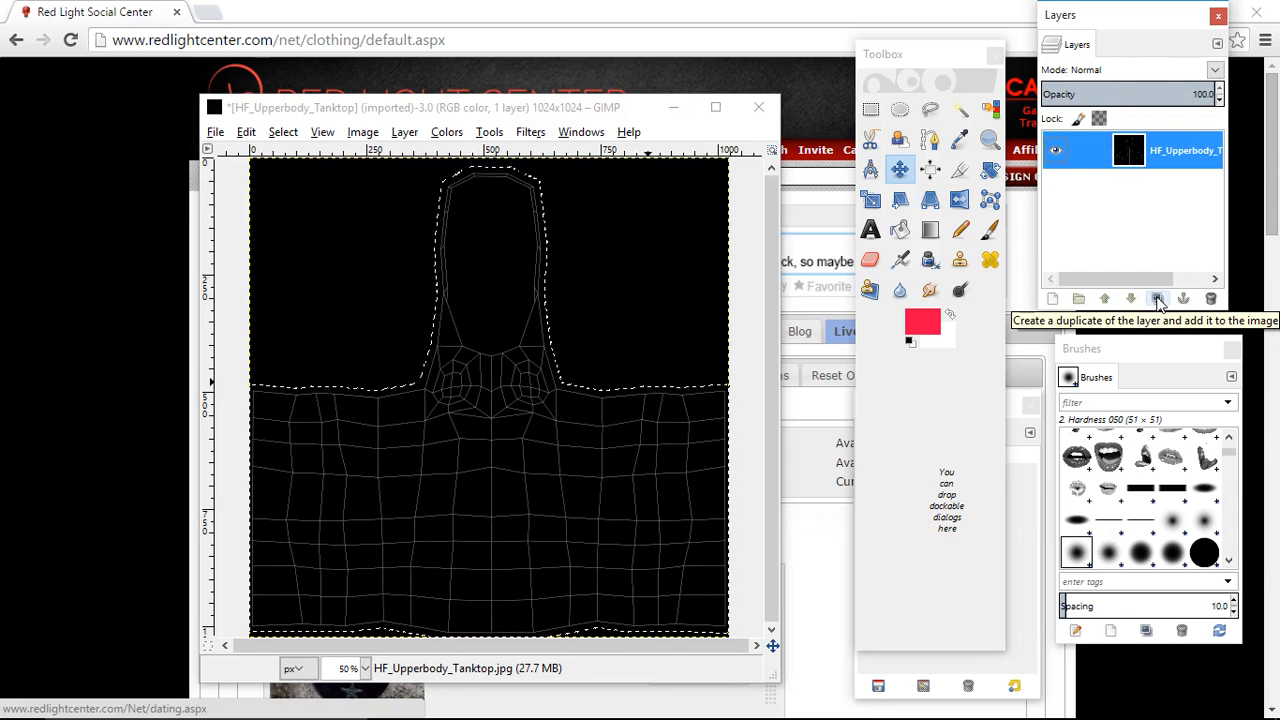
{"action": "left_click", "coordinate": [1053, 300]}
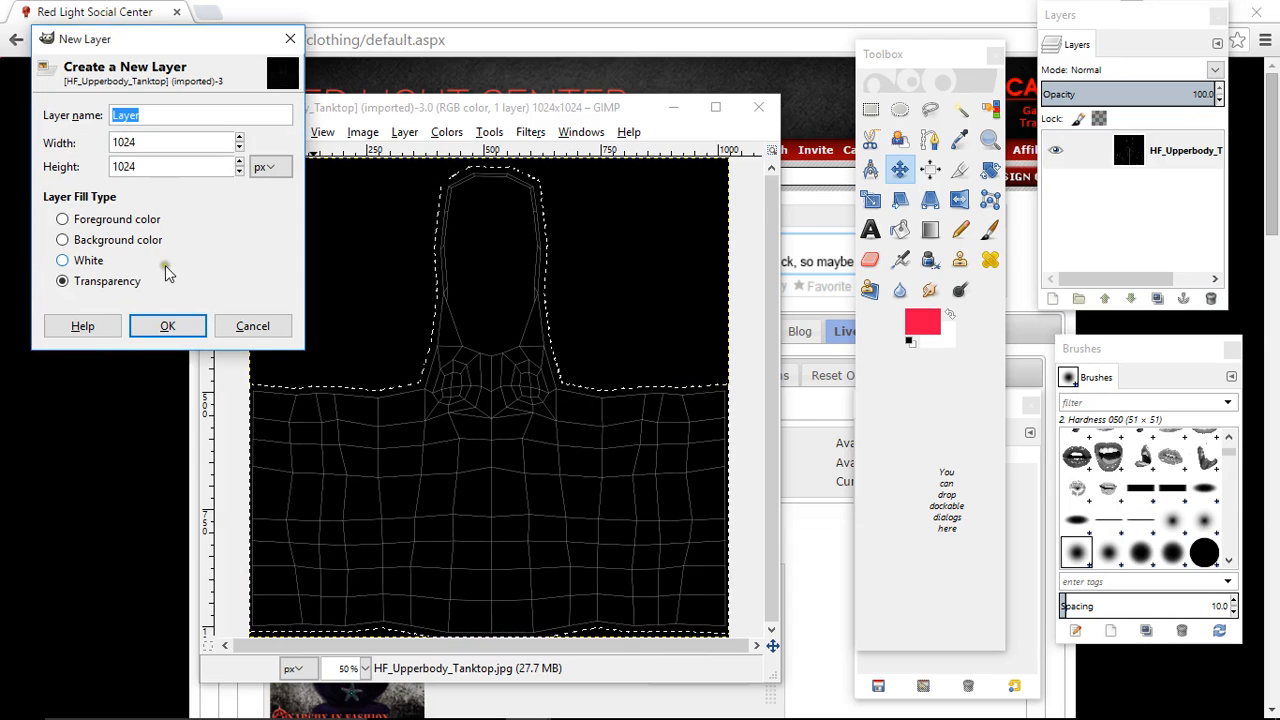
{"action": "left_click", "coordinate": [167, 324]}
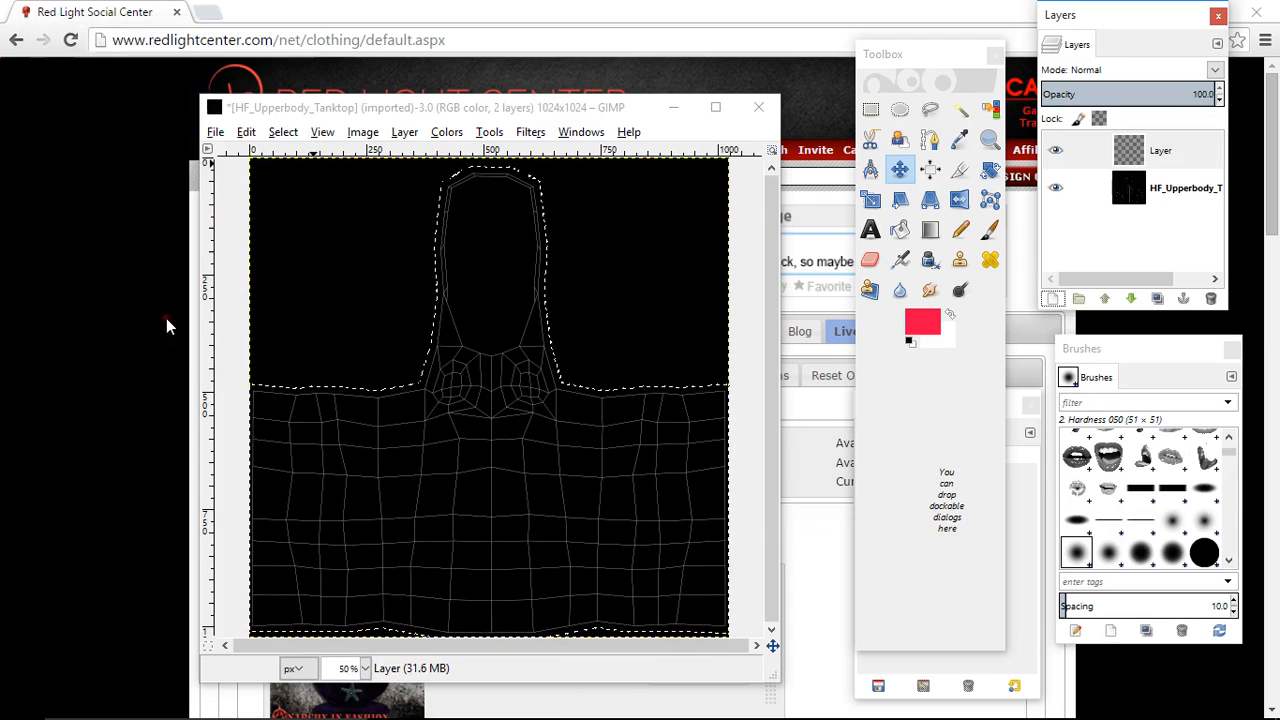
{"action": "left_click", "coordinate": [1158, 152]}
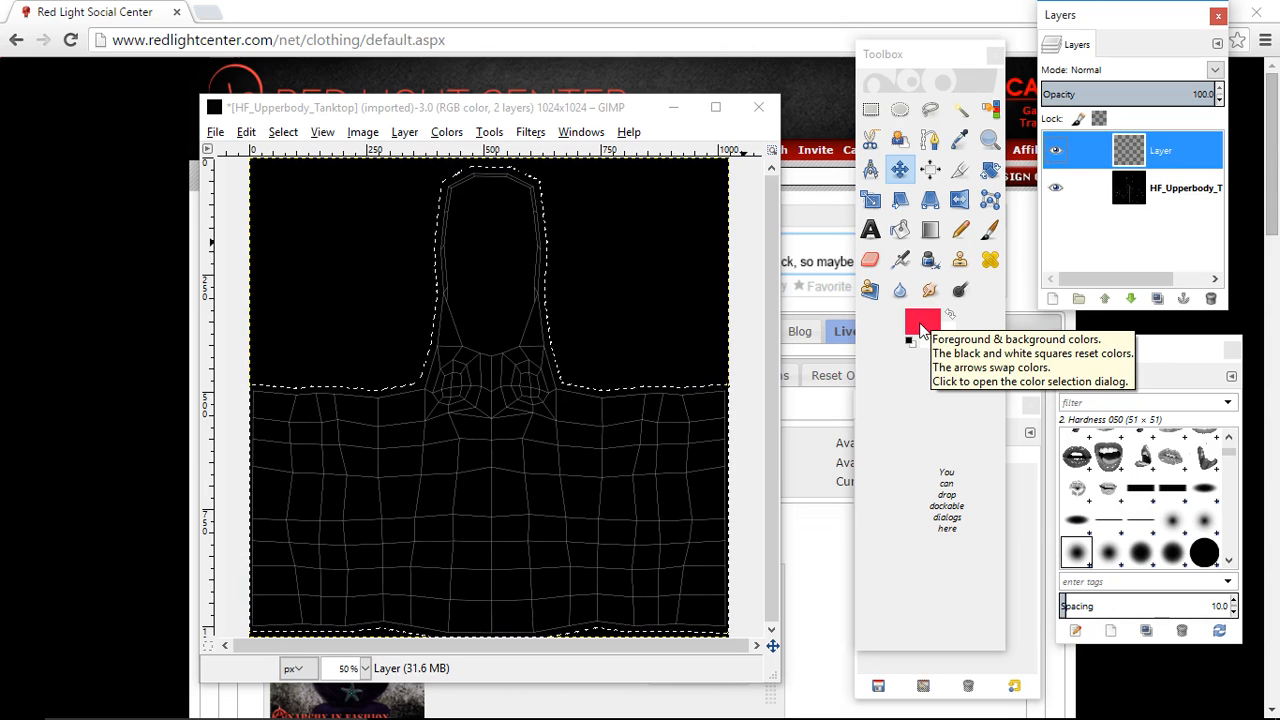
- Try the green swatch as foreground color, then choose the pinkish red fb0847 and accept it
{"action": "left_click", "coordinate": [921, 330]}
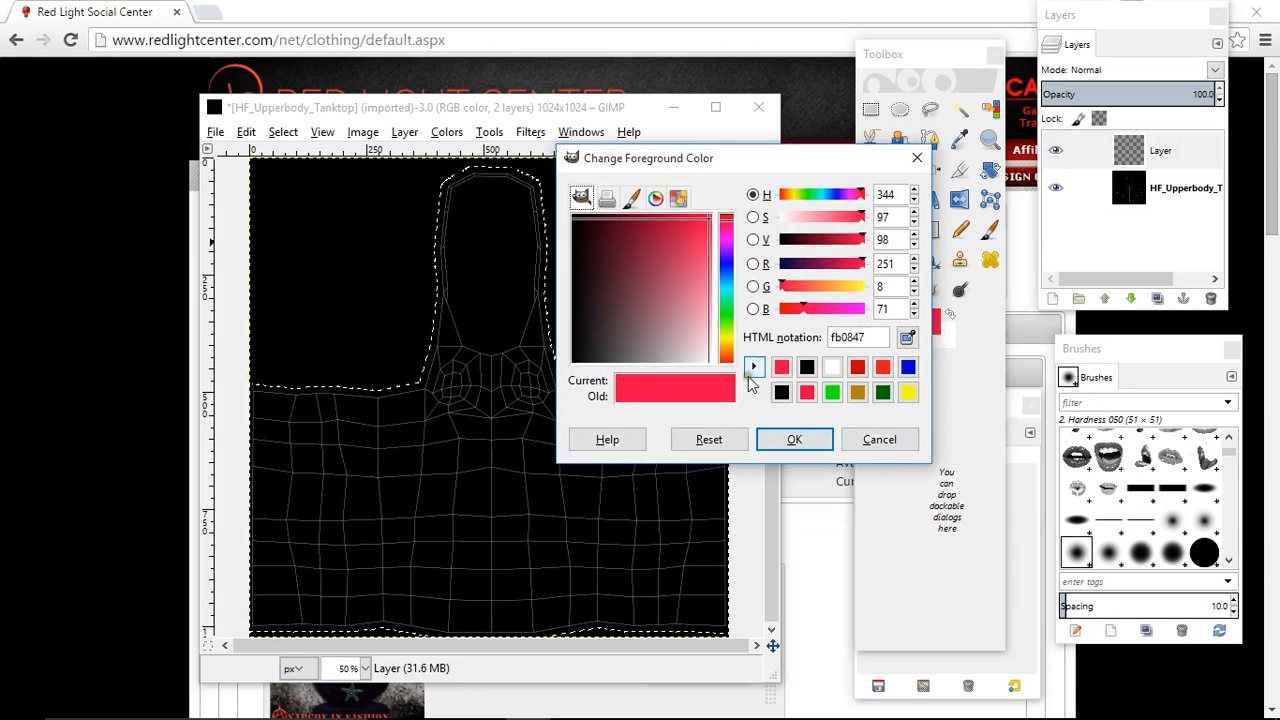
{"action": "left_click", "coordinate": [782, 369]}
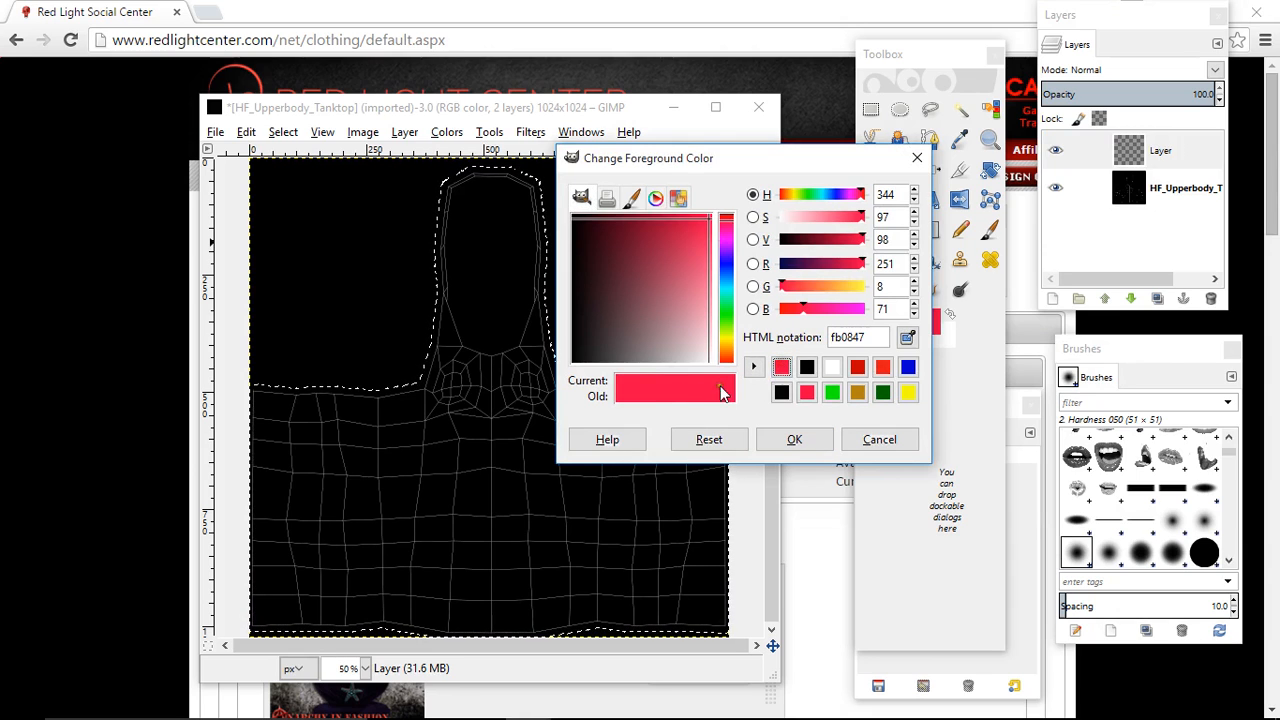
{"action": "left_click", "coordinate": [831, 393]}
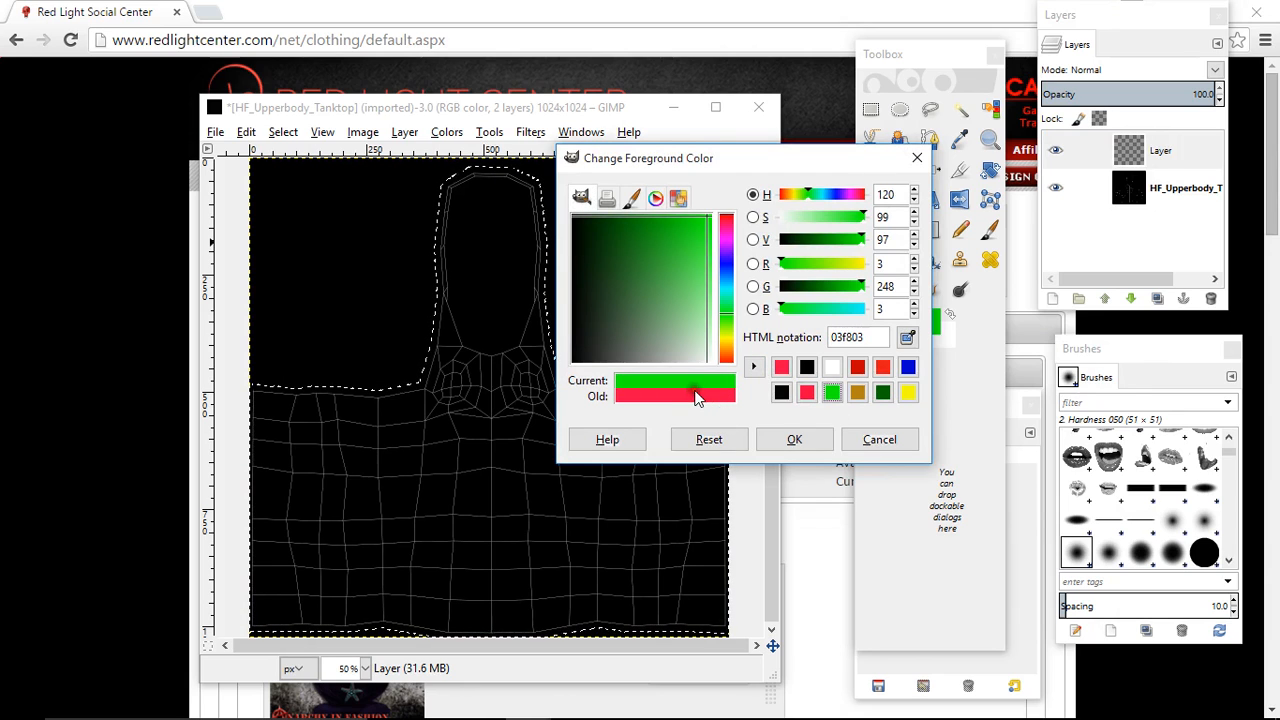
{"action": "left_click", "coordinate": [781, 367]}
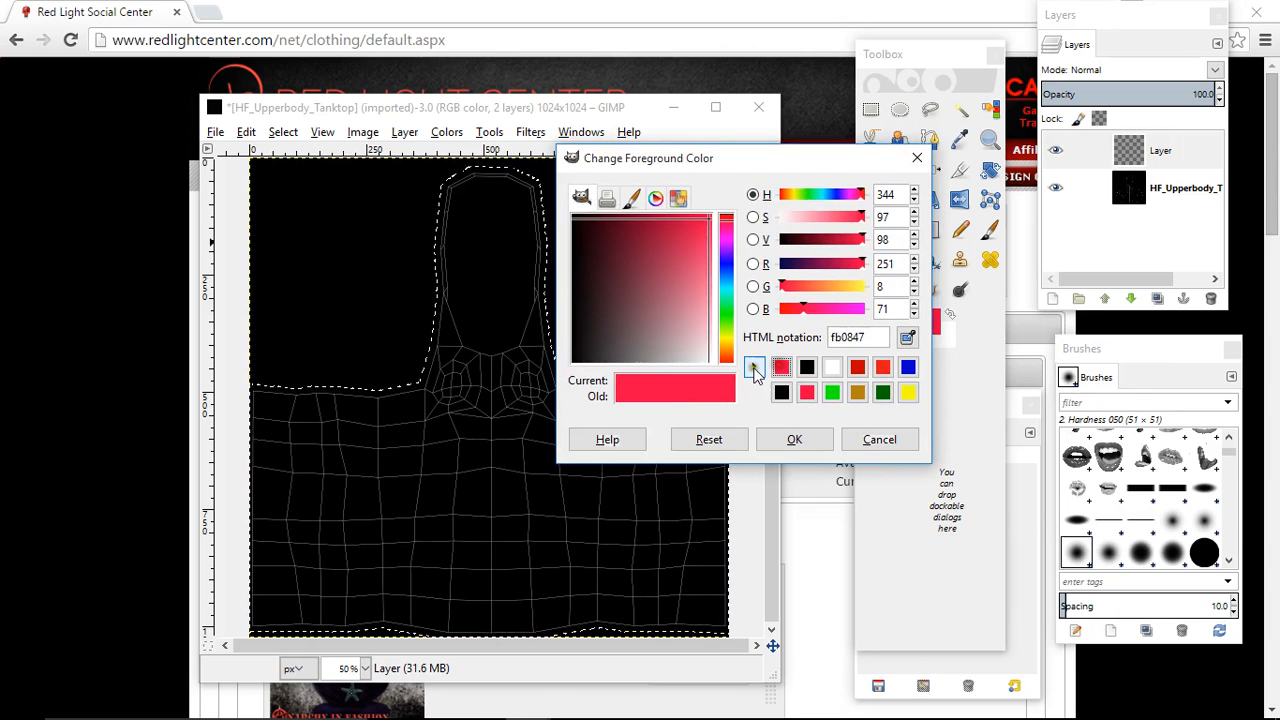
{"action": "left_click", "coordinate": [793, 439]}
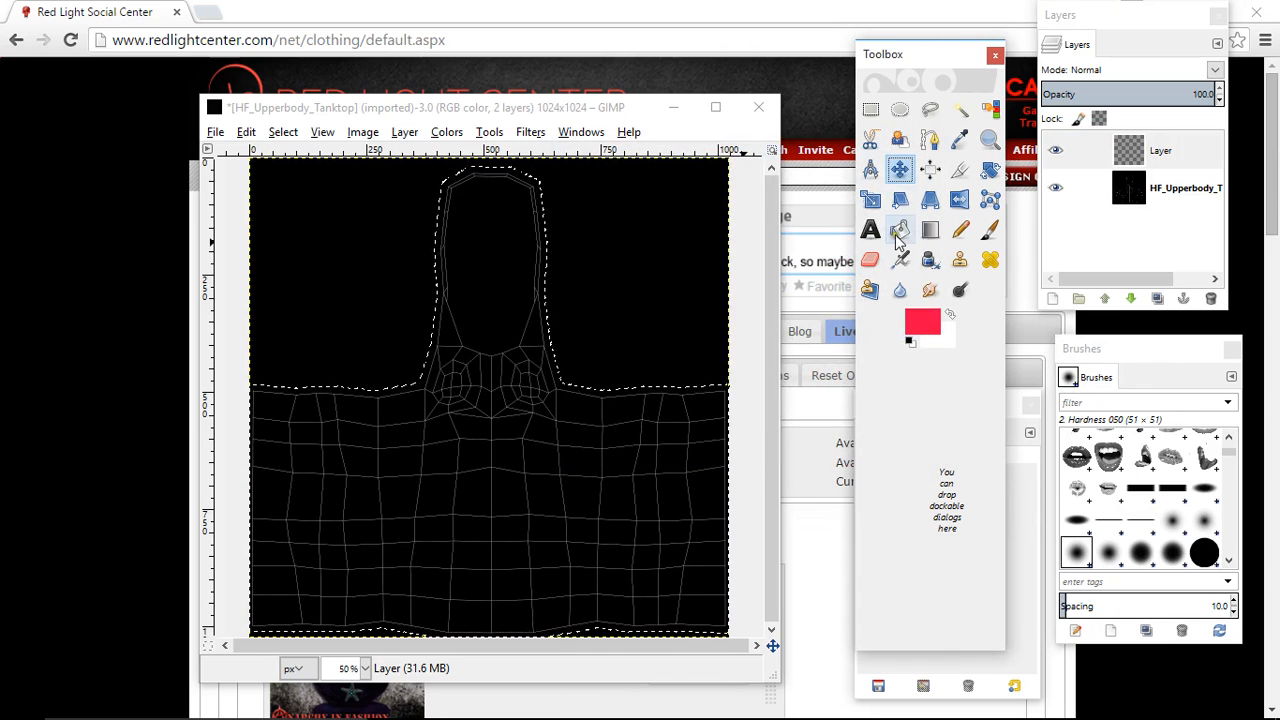
- Bucket-fill the tank top selection with the foreground red on the new layer, and clear the selection
{"action": "left_click", "coordinate": [899, 233]}
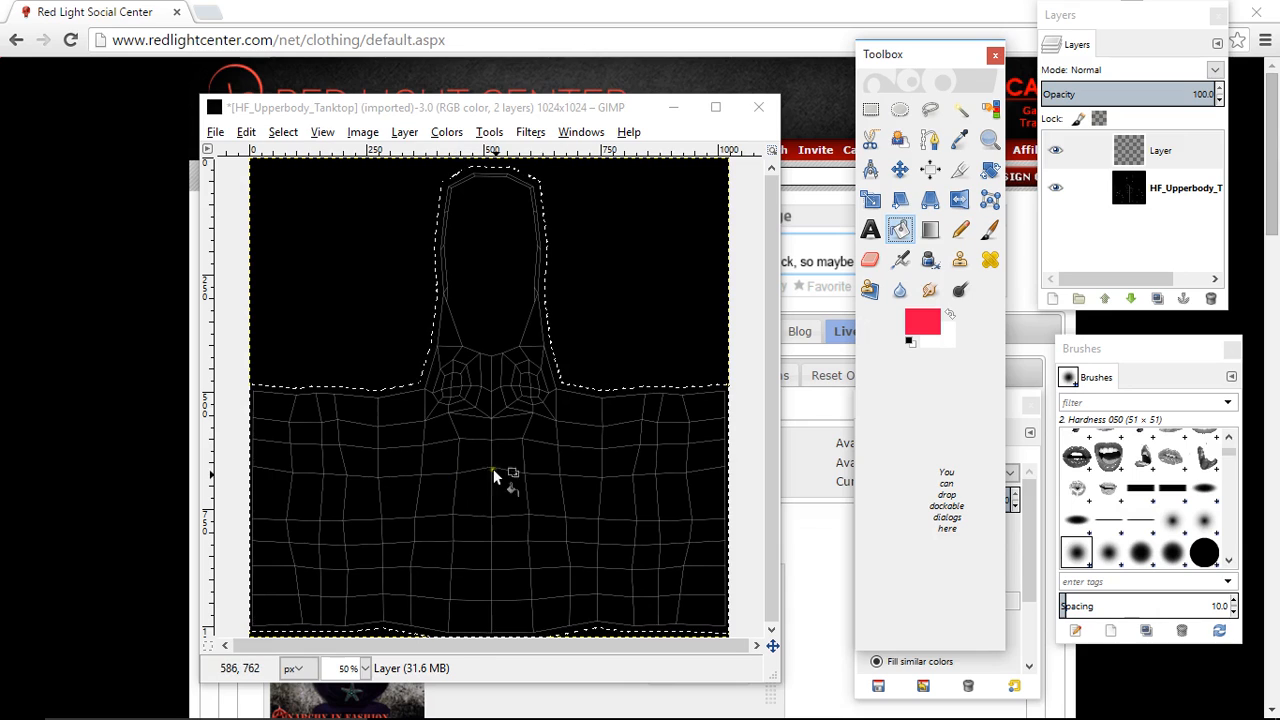
{"action": "left_click", "coordinate": [475, 438]}
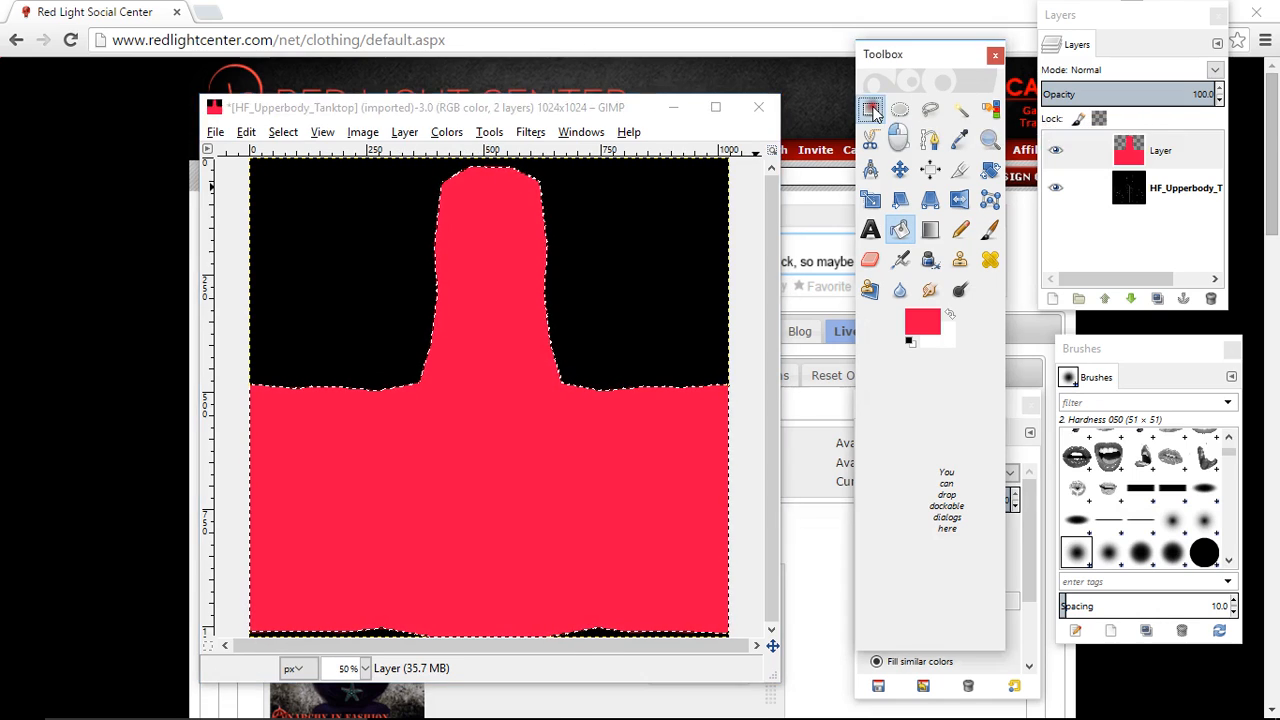
{"action": "left_click", "coordinate": [872, 110]}
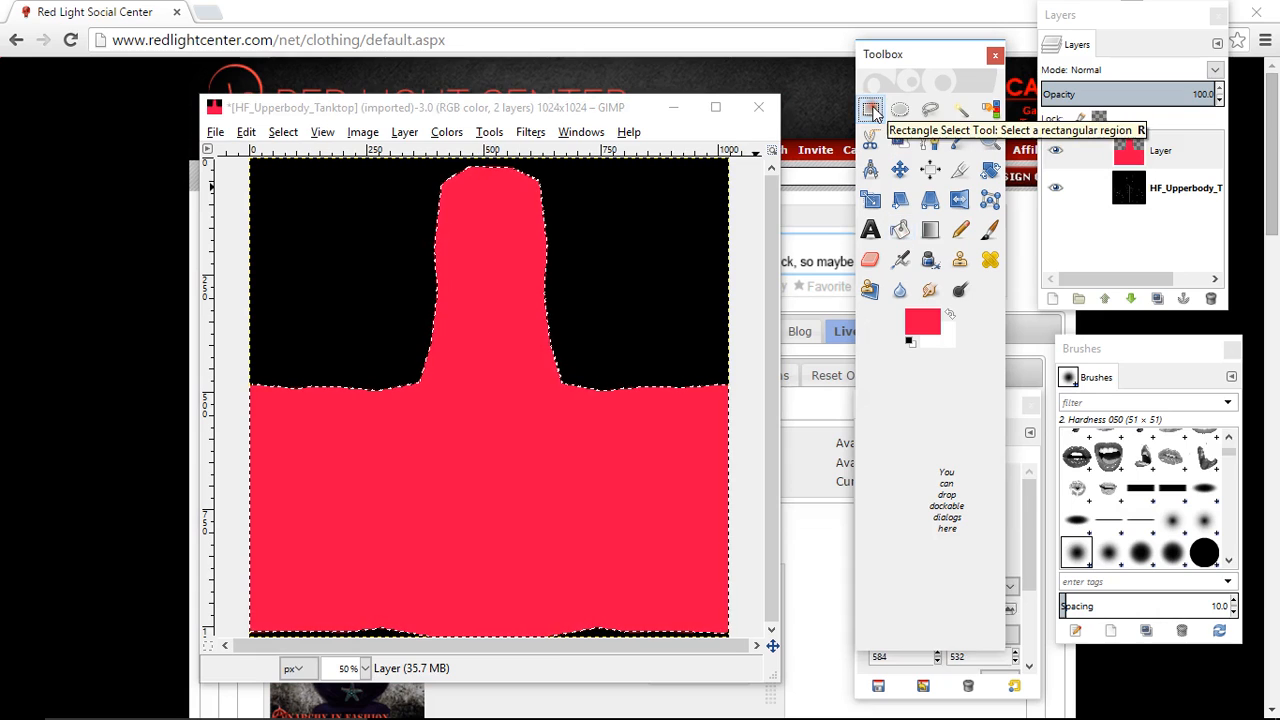
{"action": "left_click", "coordinate": [592, 280]}
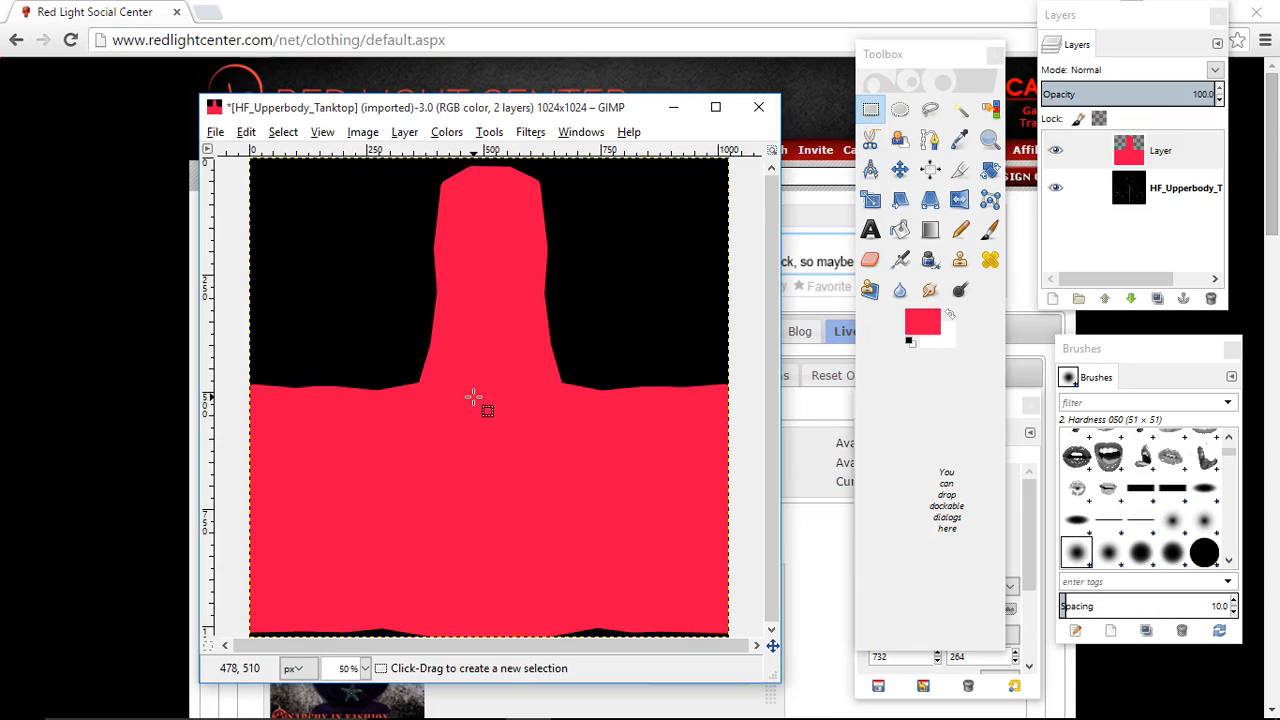
- Set the red tank top layer's opacity to 55.4
{"action": "left_click", "coordinate": [1159, 149]}
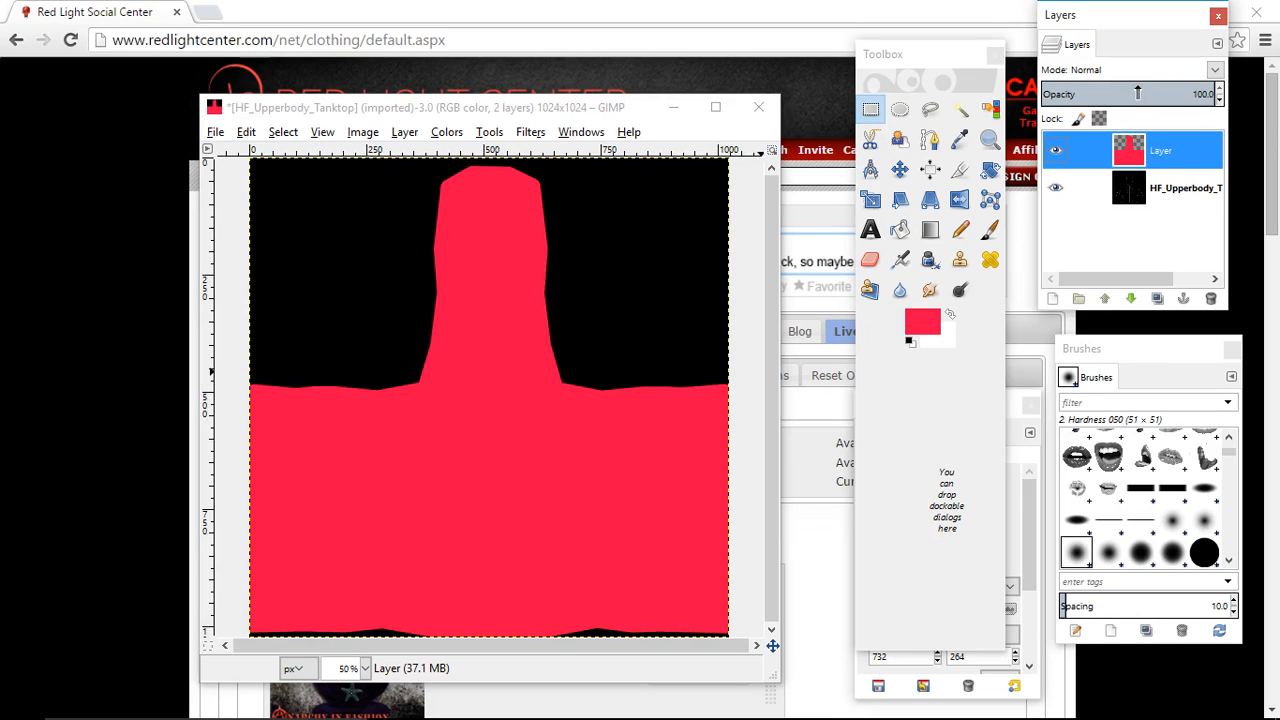
{"action": "left_click", "coordinate": [1137, 93]}
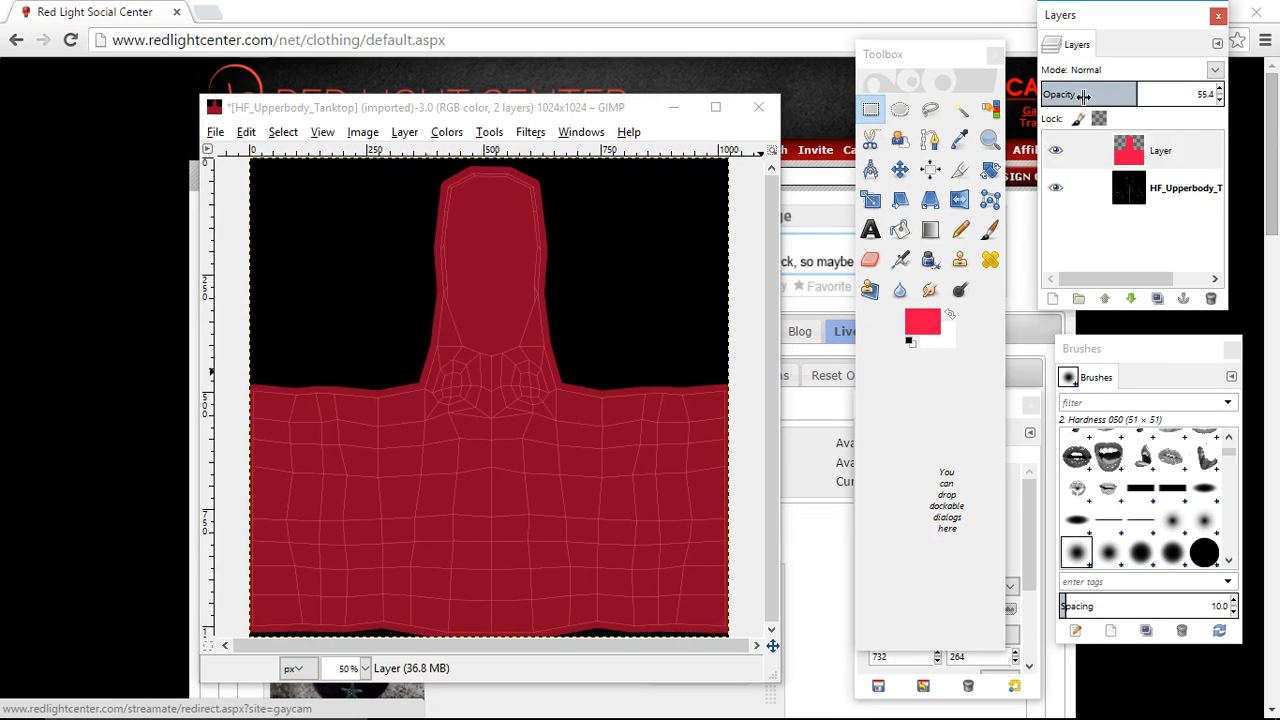
- With Free Select, trace the neck opening from the neckline's front center point along the left strap's inner mesh line to its upper corner
{"action": "left_click", "coordinate": [931, 111]}
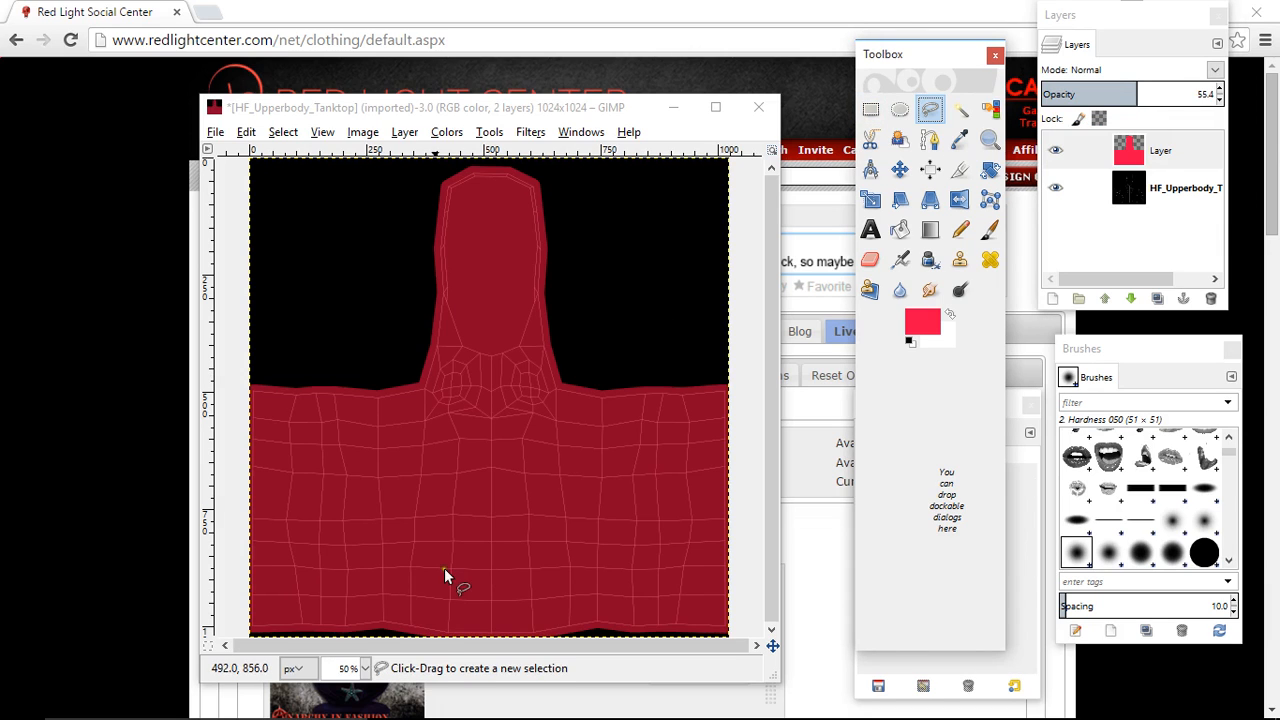
{"action": "left_click", "coordinate": [365, 668]}
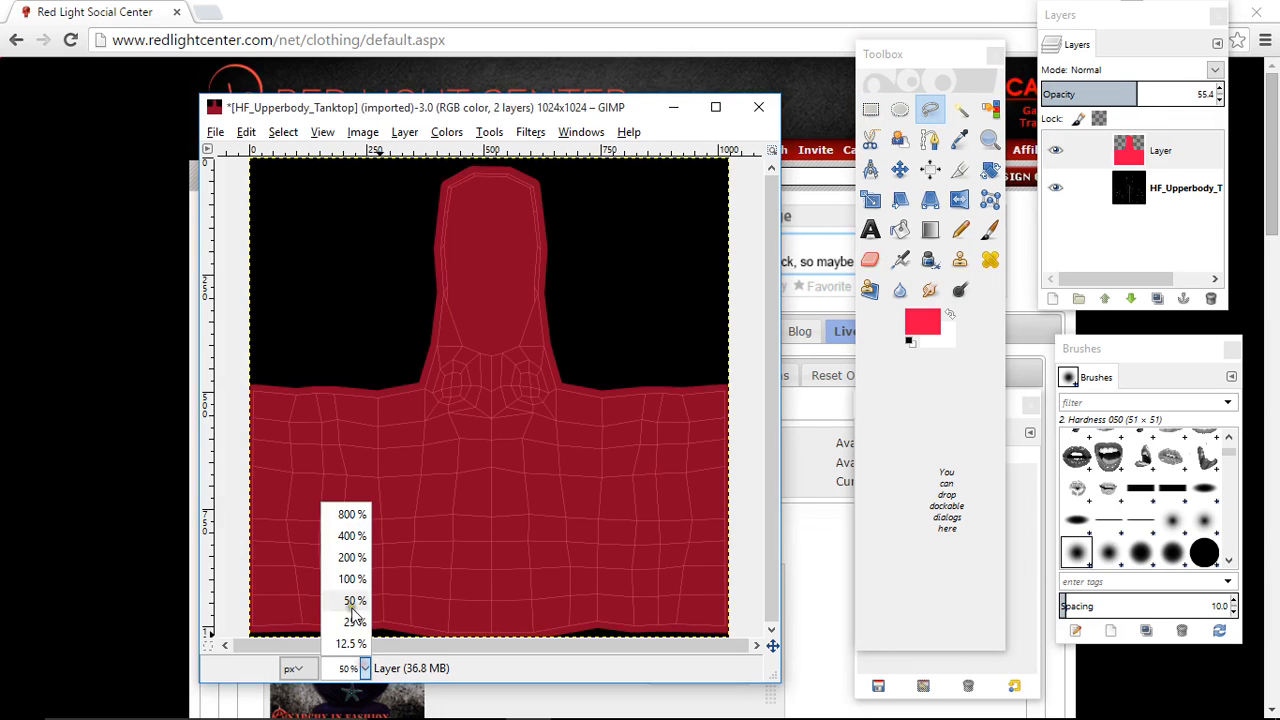
{"action": "left_click", "coordinate": [348, 563]}
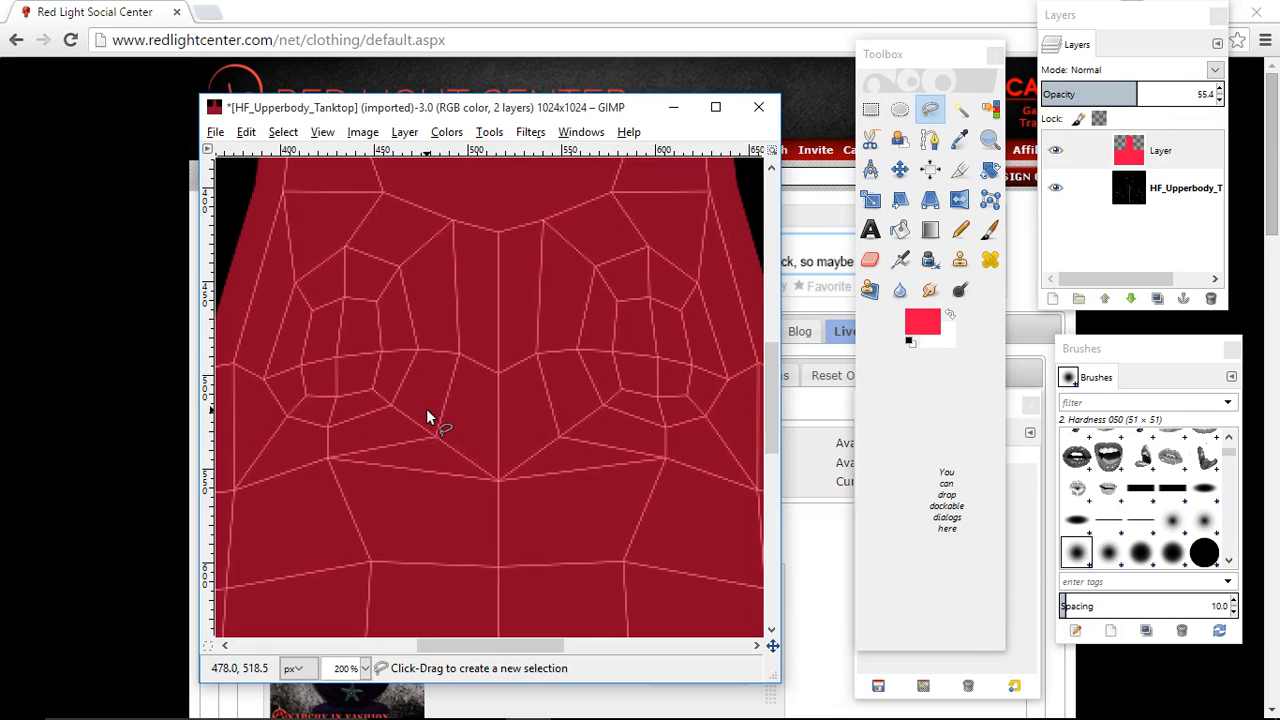
{"action": "scroll", "coordinate": [452, 458], "scroll_direction": "up", "scroll_amount": 3}
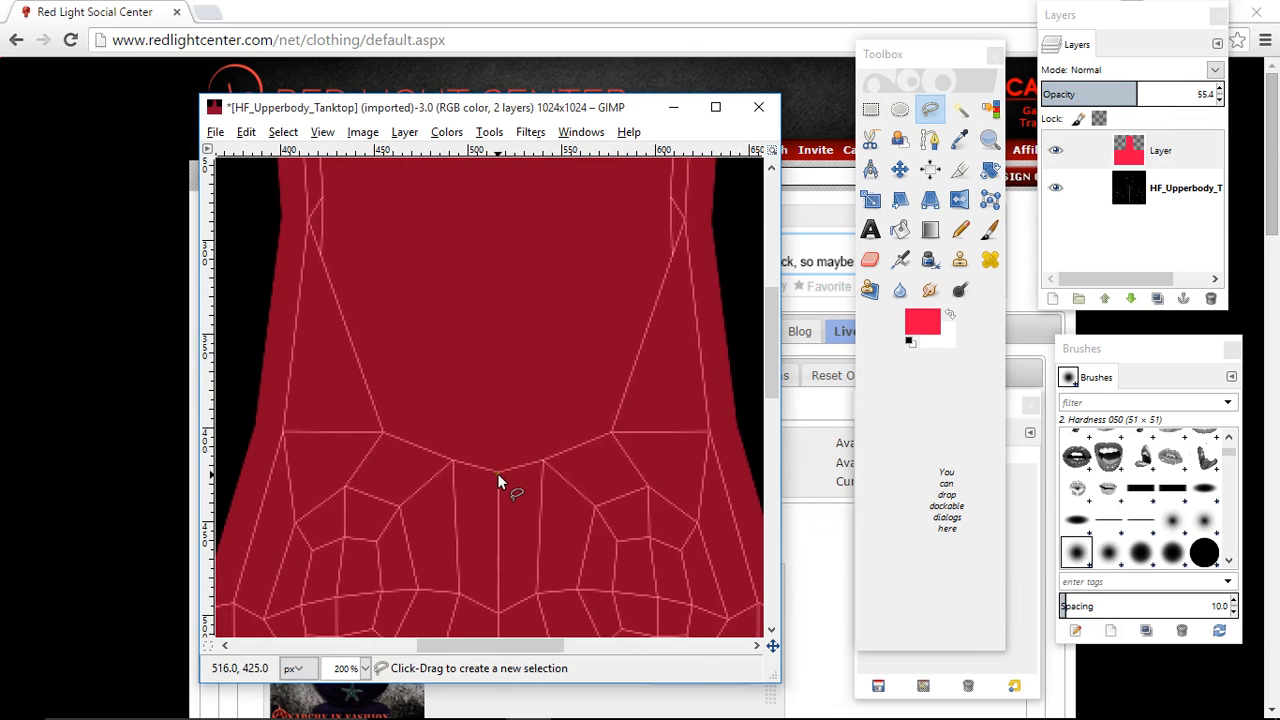
{"action": "left_click", "coordinate": [497, 473]}
{"action": "left_click", "coordinate": [384, 433]}
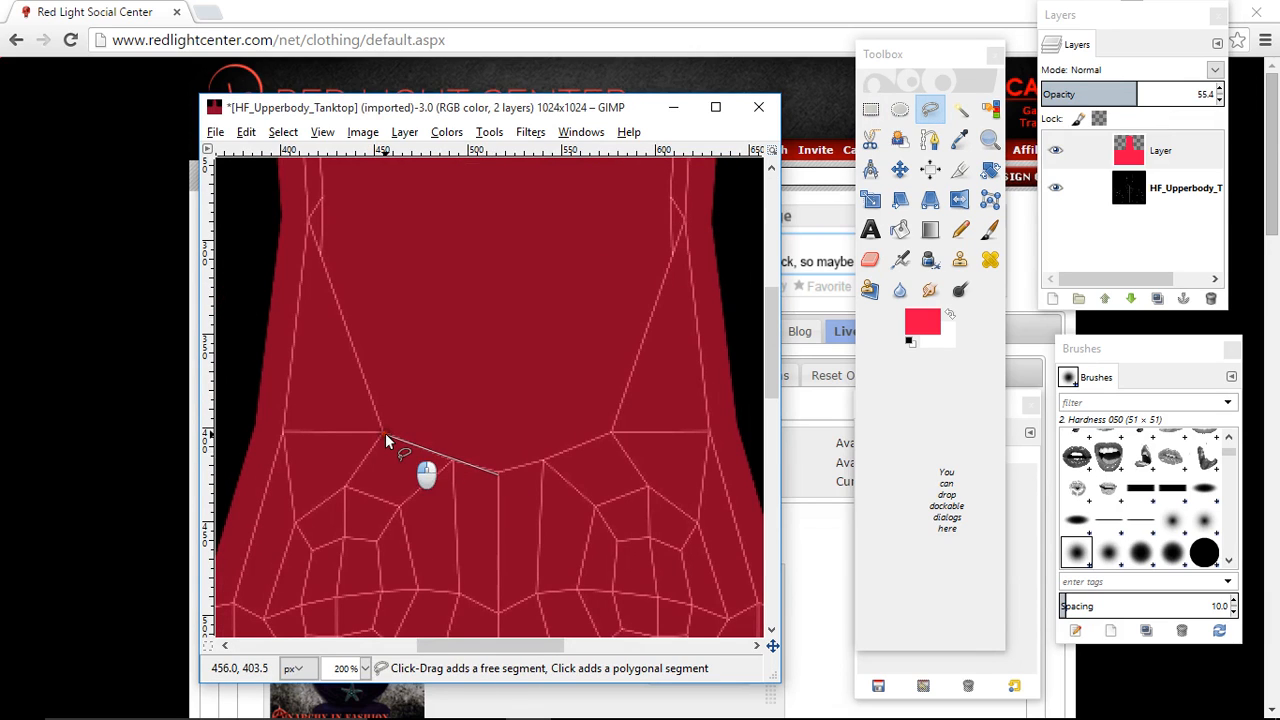
{"action": "left_click", "coordinate": [318, 247]}
{"action": "scroll", "coordinate": [318, 247], "scroll_direction": "up", "scroll_amount": 3}
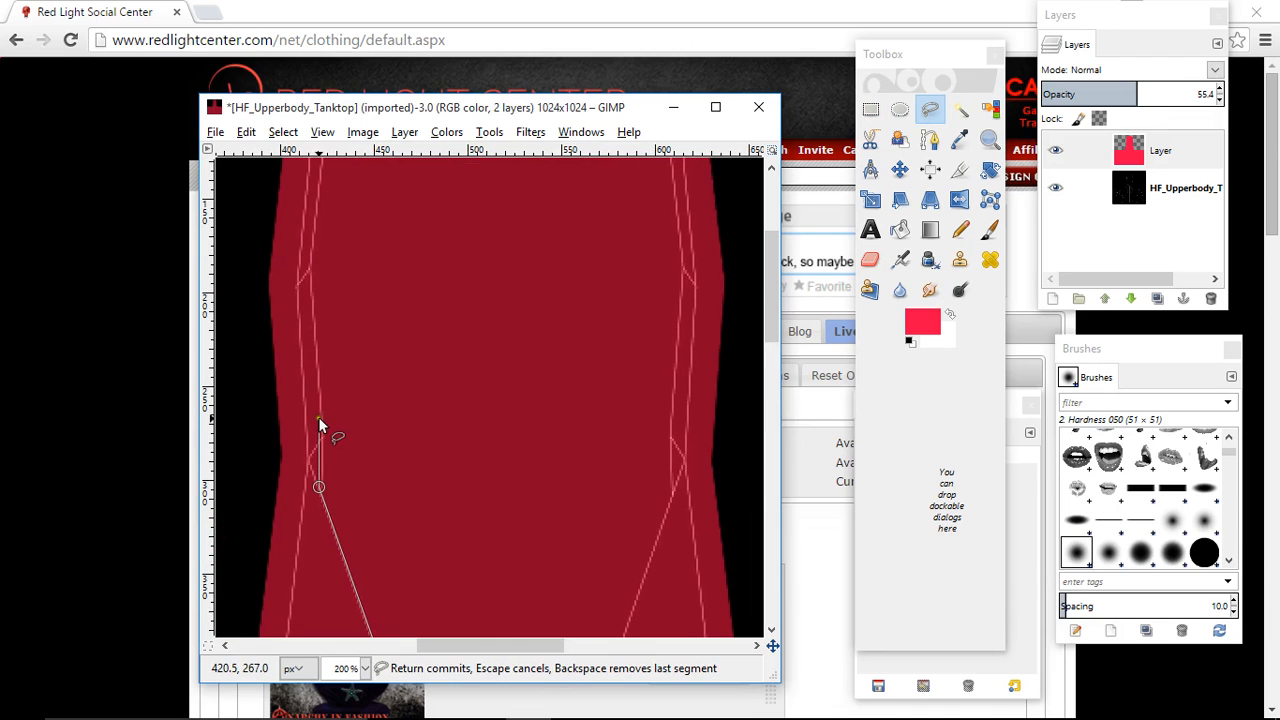
{"action": "left_click", "coordinate": [310, 269]}
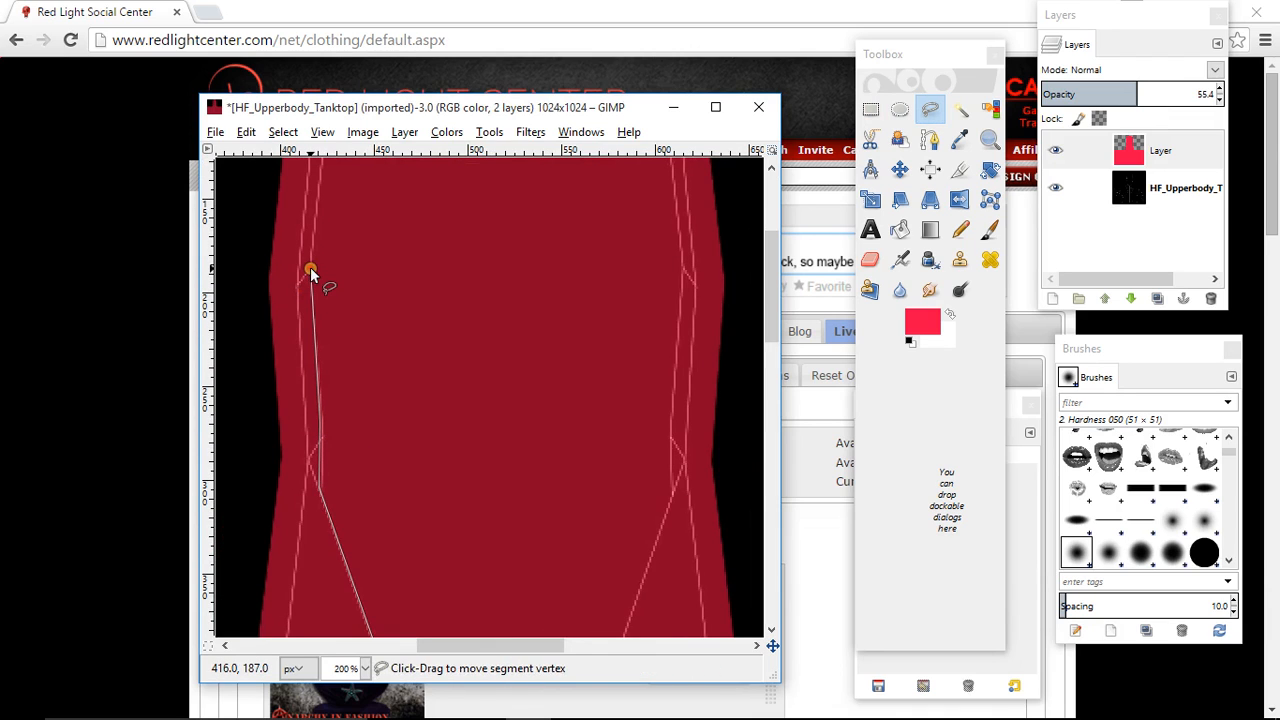
{"action": "scroll", "coordinate": [318, 266], "scroll_direction": "up", "scroll_amount": 2}
{"action": "left_click", "coordinate": [326, 250]}
{"action": "scroll", "coordinate": [326, 250], "scroll_direction": "up", "scroll_amount": 2}
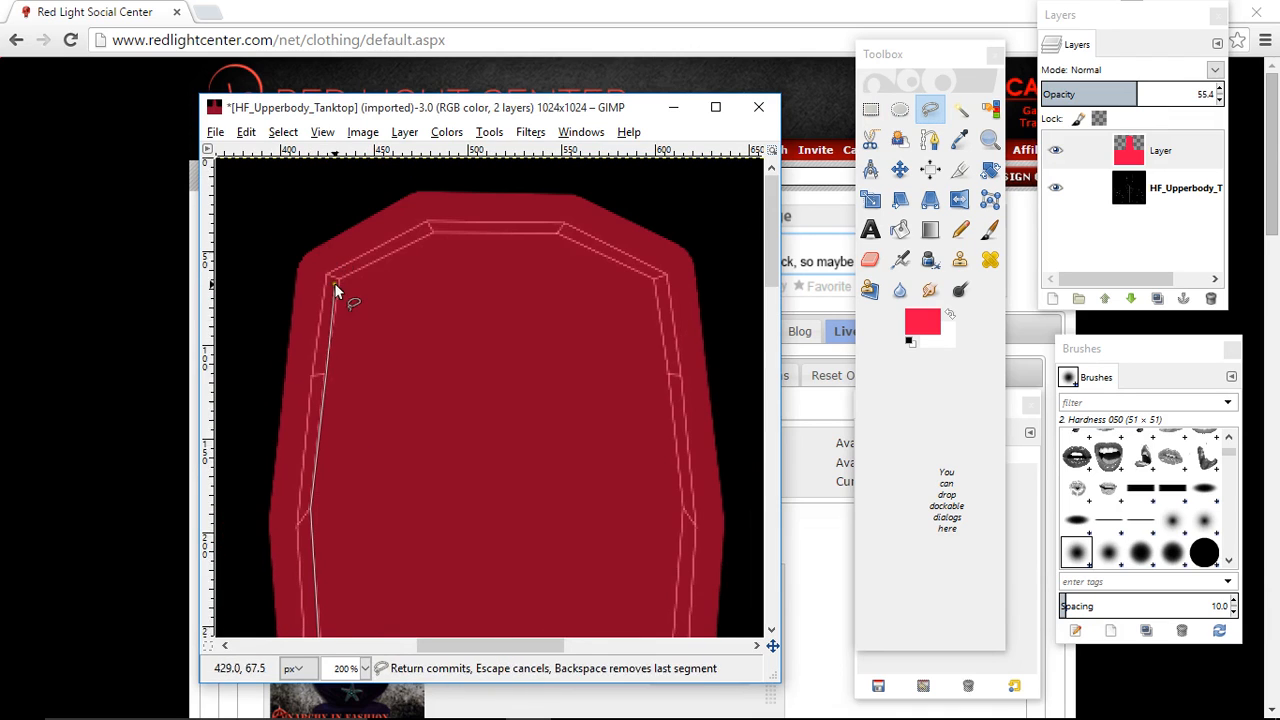
- Continue the free selection across the upper mesh edge and down the right strap's inner line, closing it at the neckline's center point
{"action": "left_click", "coordinate": [432, 234]}
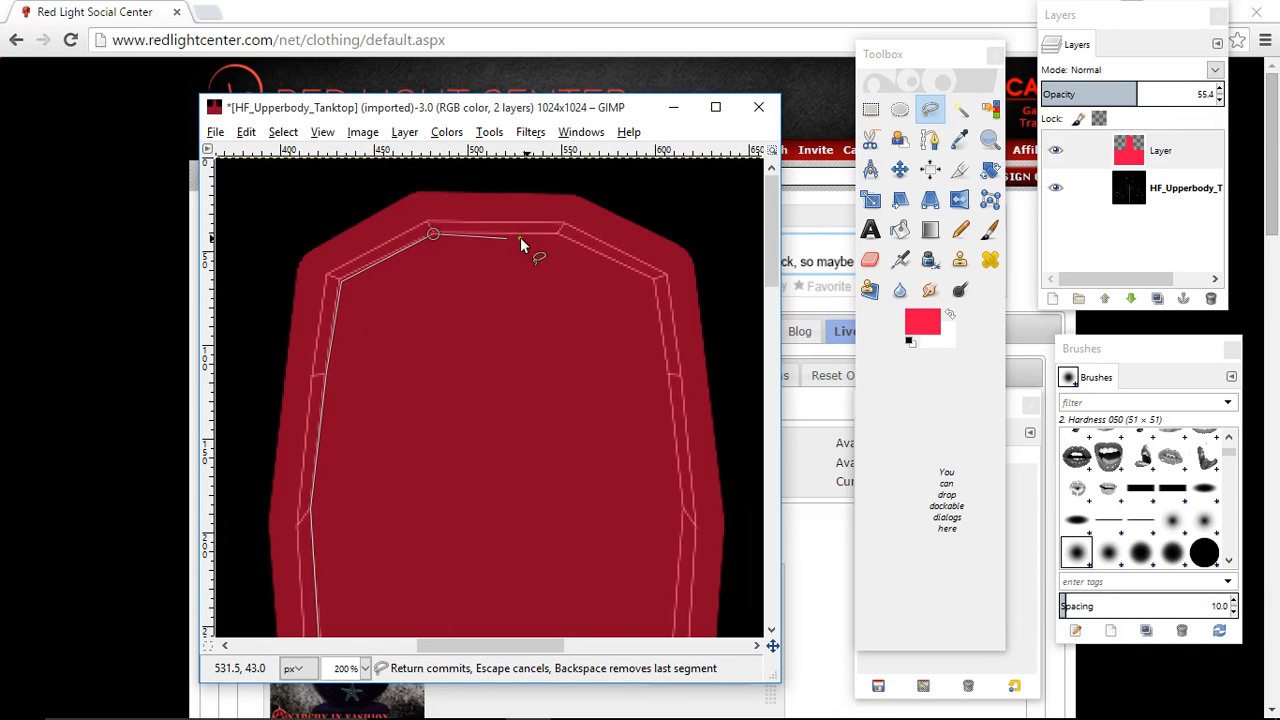
{"action": "left_click", "coordinate": [559, 233]}
{"action": "left_click", "coordinate": [653, 283]}
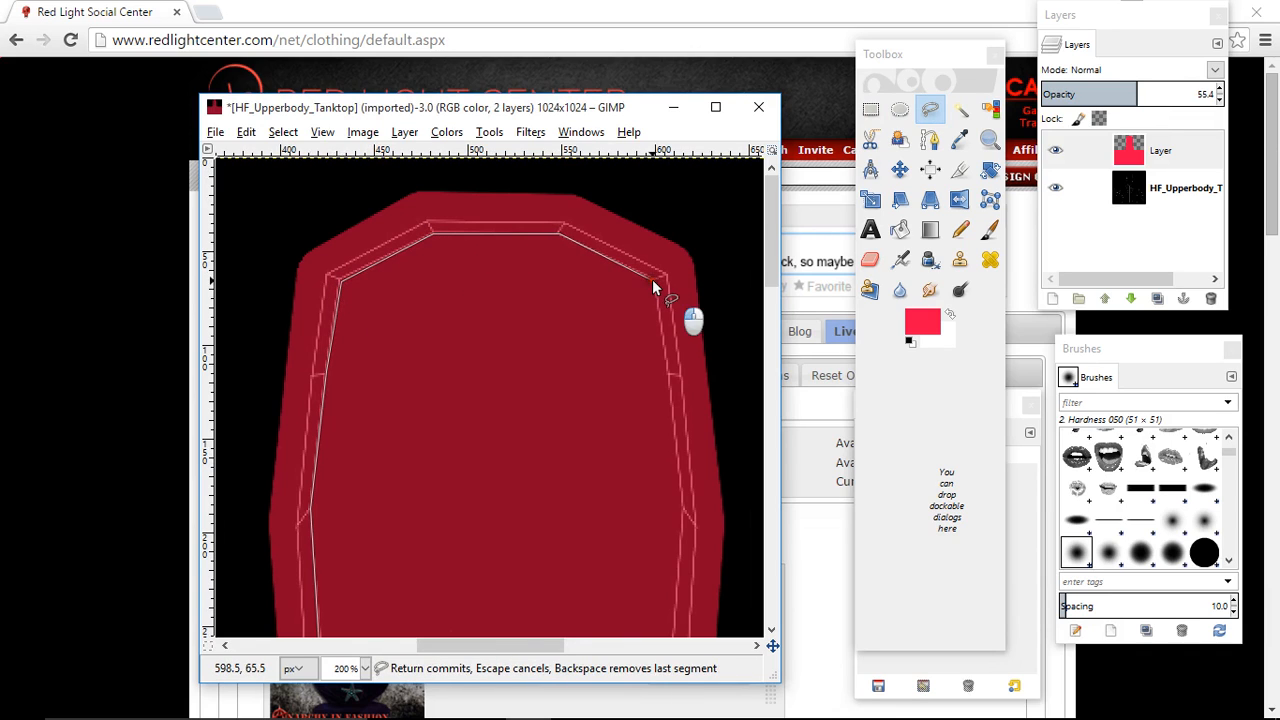
{"action": "scroll", "coordinate": [676, 490], "scroll_direction": "down", "scroll_amount": 5}
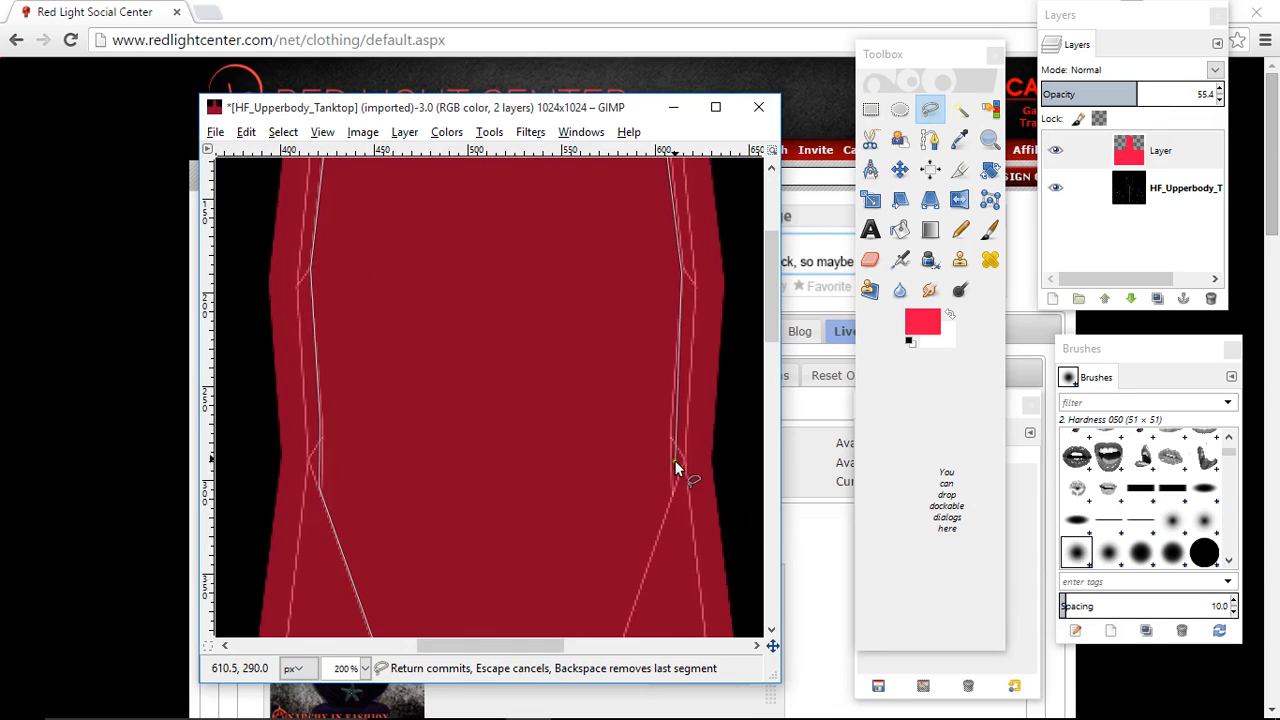
{"action": "left_click", "coordinate": [670, 429]}
{"action": "left_click", "coordinate": [672, 494]}
{"action": "scroll", "coordinate": [672, 494], "scroll_direction": "down", "scroll_amount": 5}
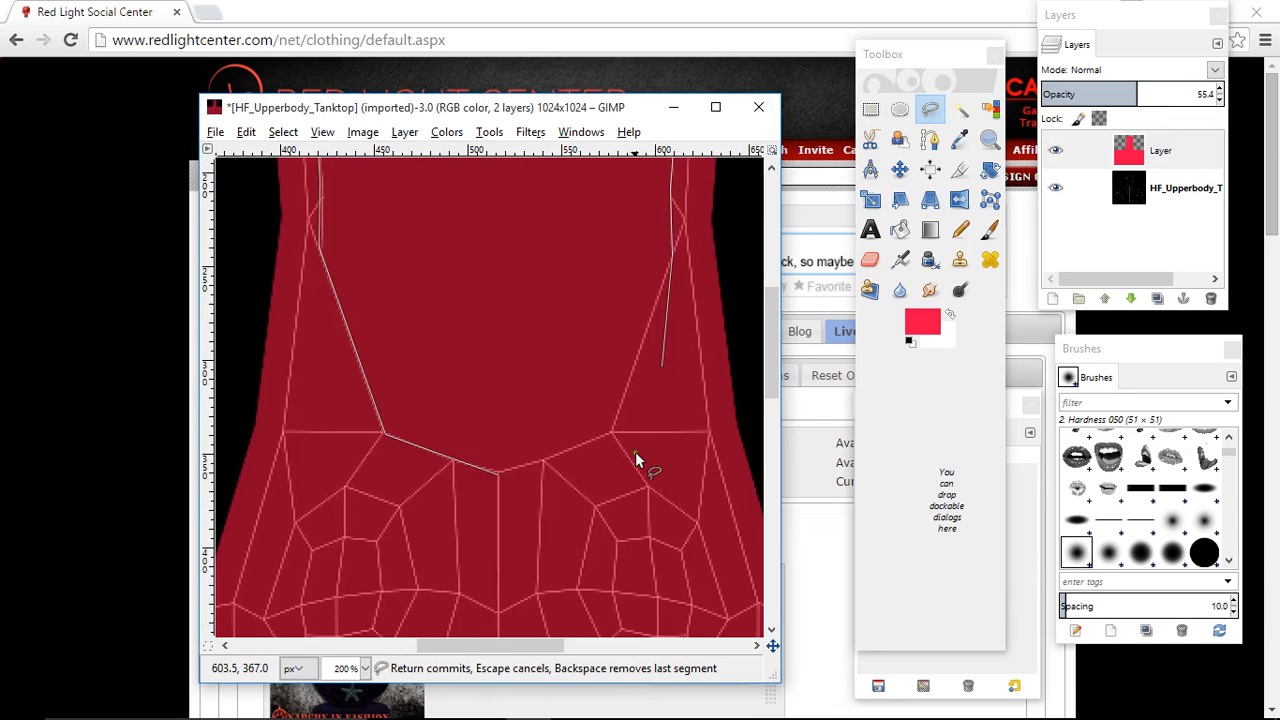
{"action": "left_click", "coordinate": [611, 433]}
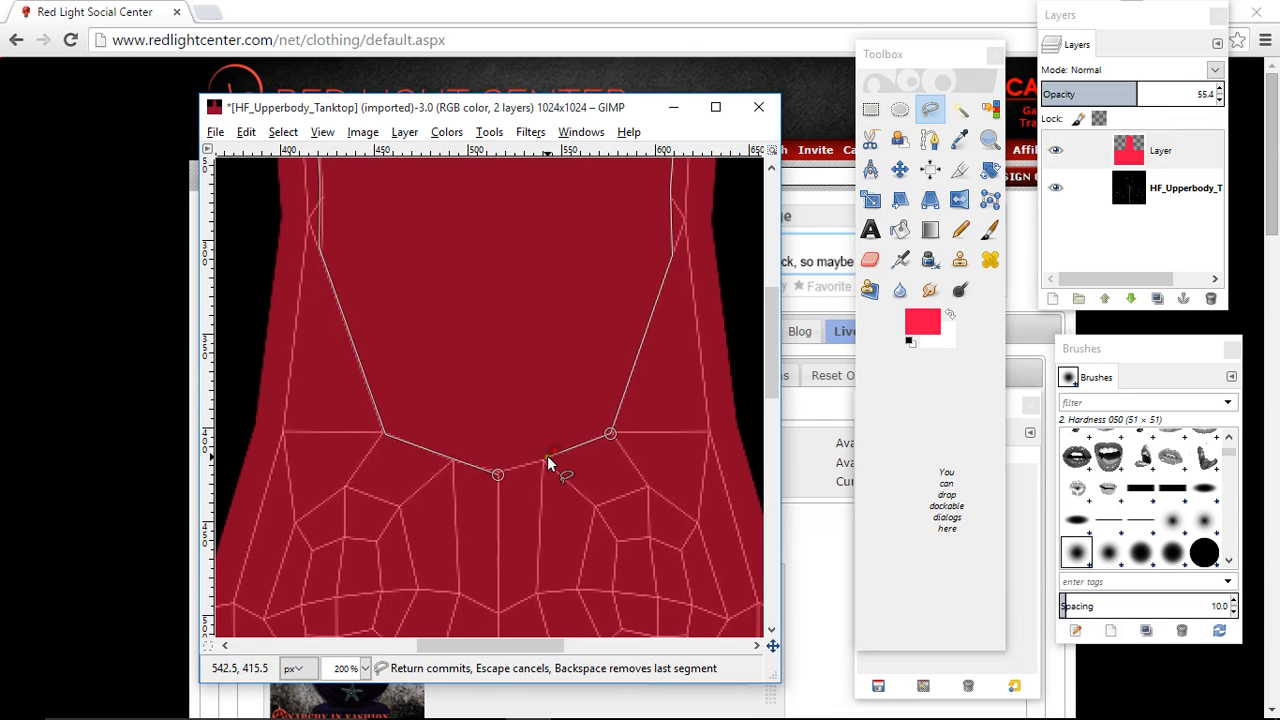
{"action": "left_click", "coordinate": [496, 474]}
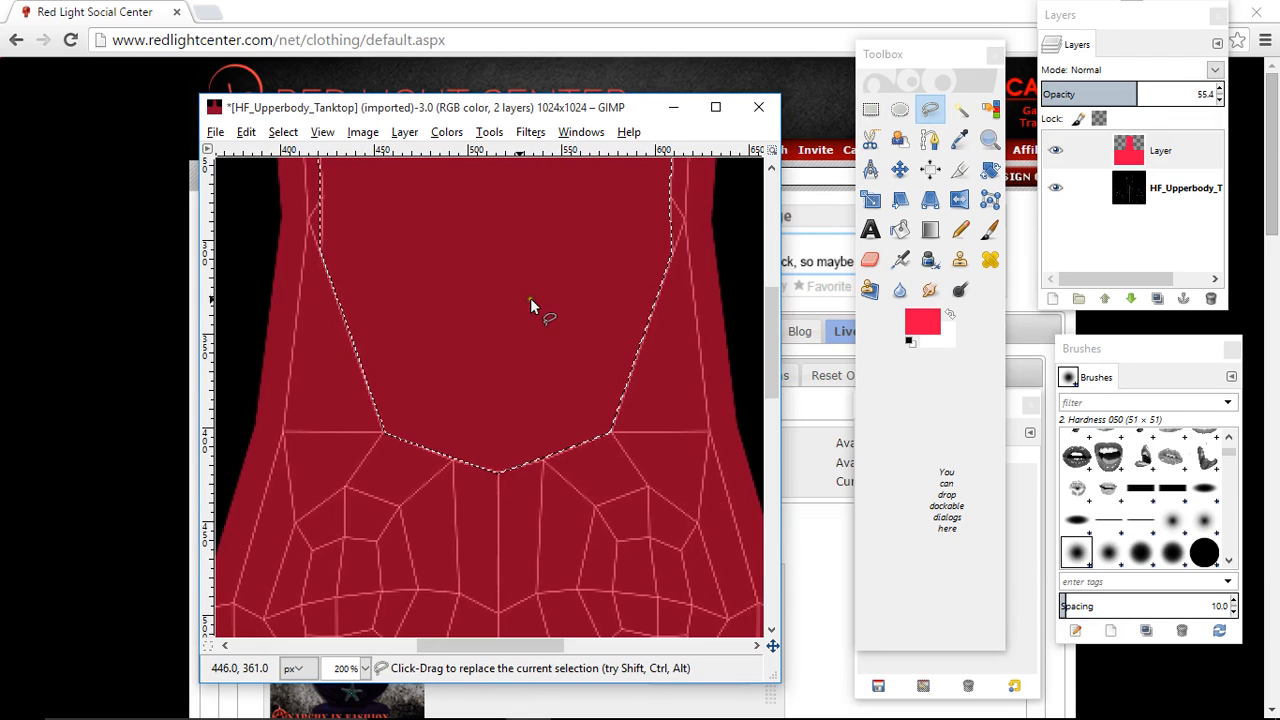
- Cut the selected neck opening out of the red layer and clear the selection
{"action": "right_click", "coordinate": [490, 248]}
{"action": "mouse_move", "coordinate": [528, 277]}
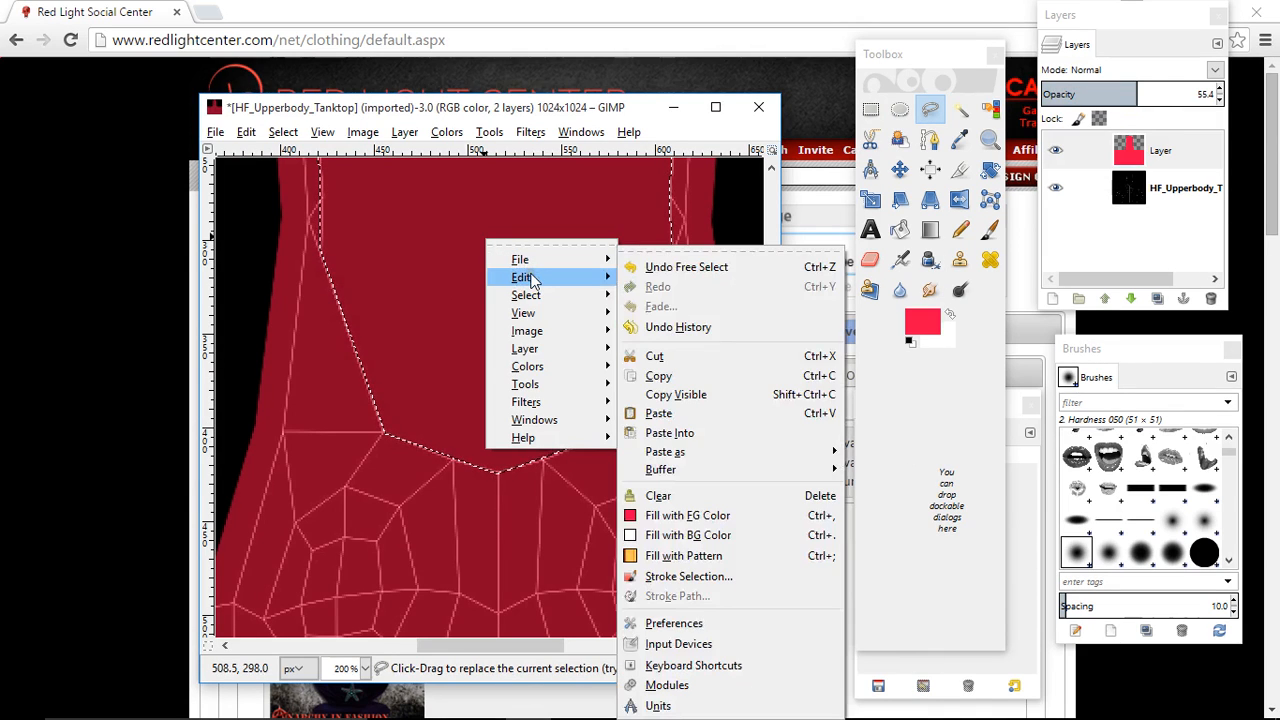
{"action": "left_click", "coordinate": [660, 359]}
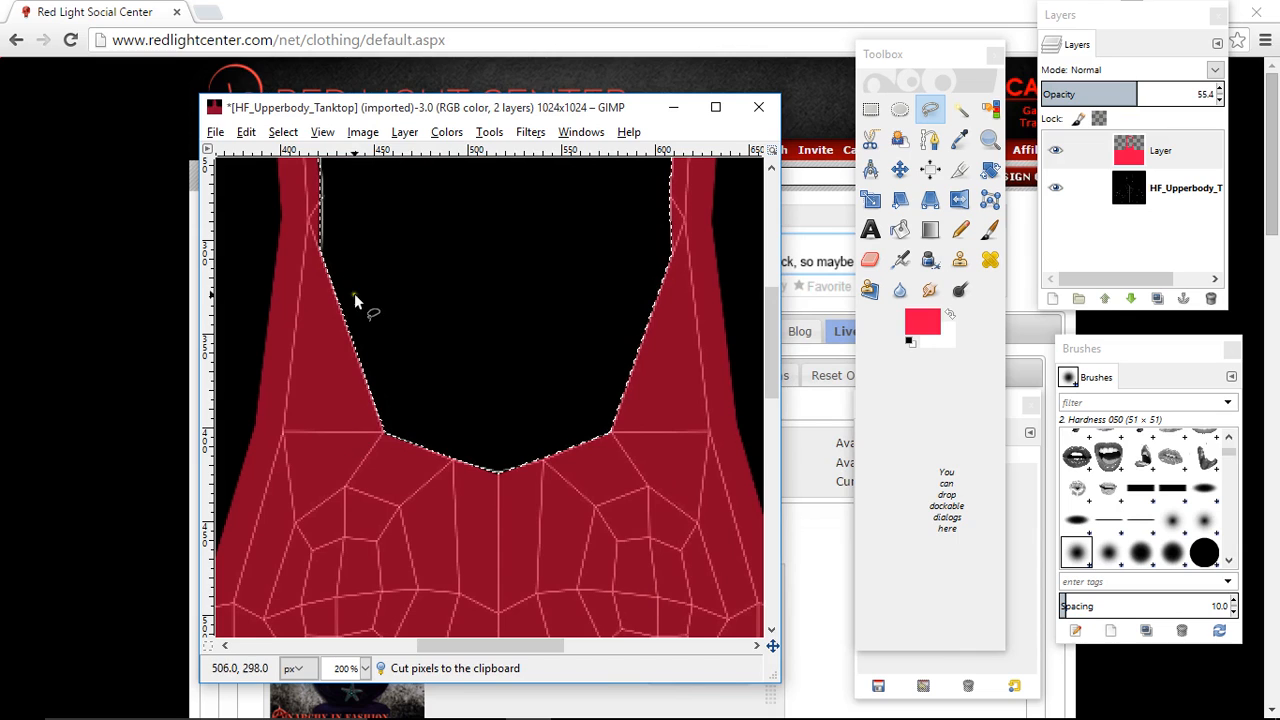
{"action": "left_click", "coordinate": [870, 112]}
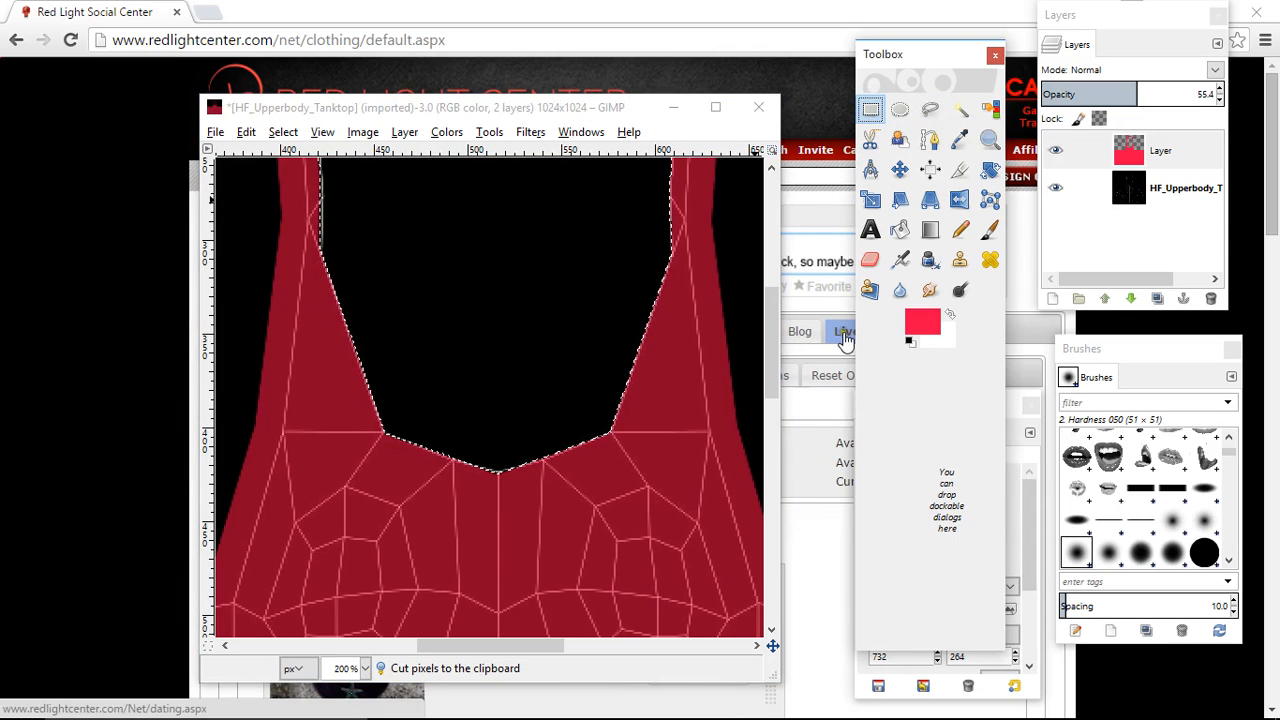
{"action": "left_click", "coordinate": [645, 525]}
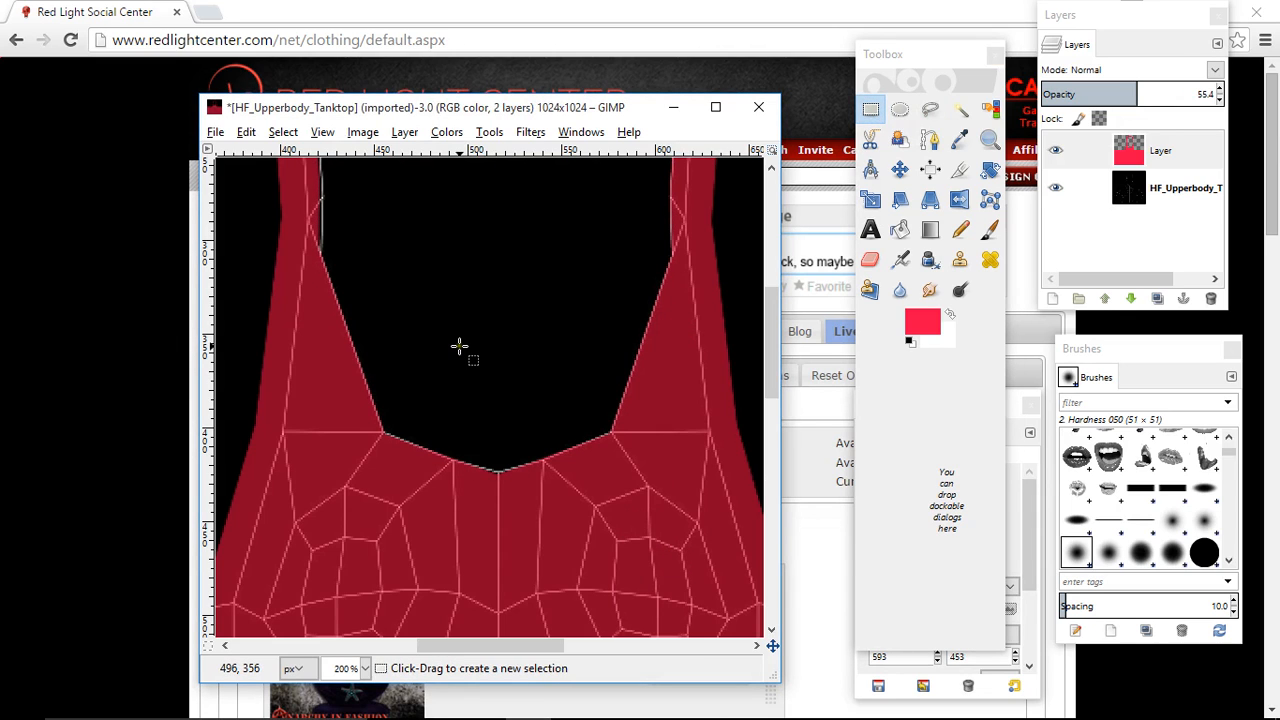
- Draw an elliptical selection about 26 × 250 px from the neck opening's center down into the red chest area
{"action": "left_click", "coordinate": [903, 116]}
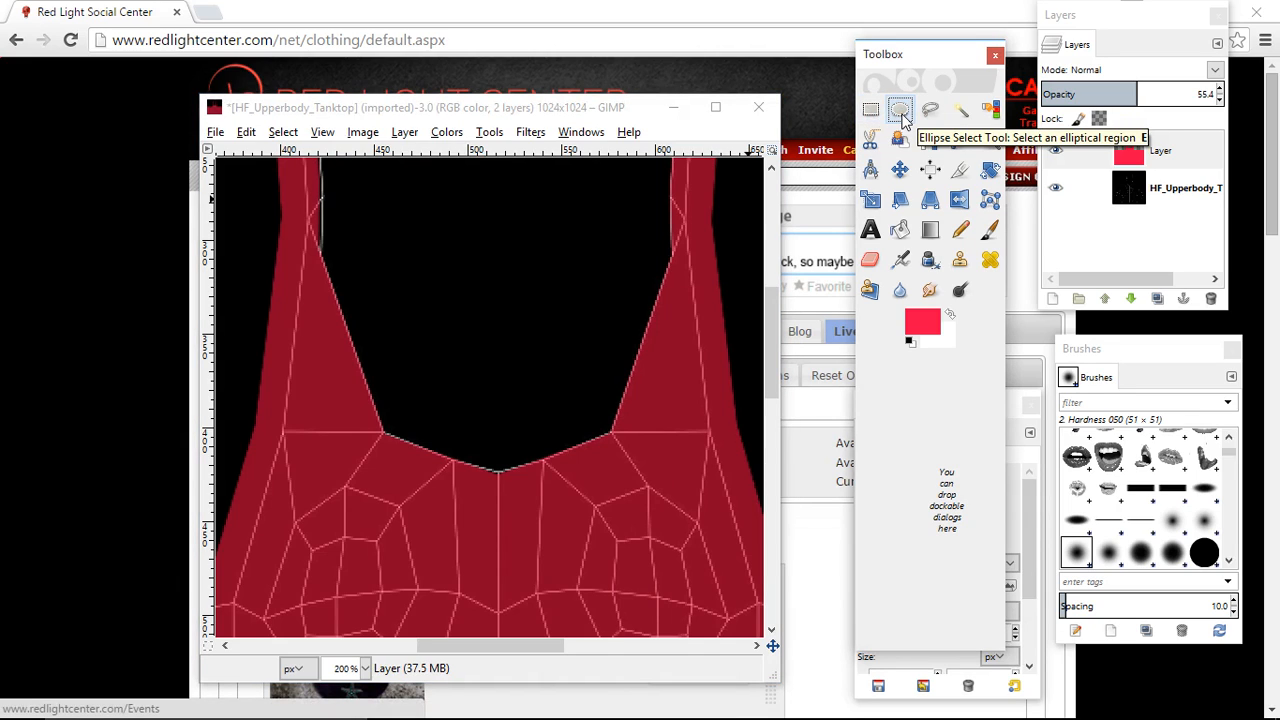
{"action": "scroll", "coordinate": [491, 340], "scroll_direction": "up", "scroll_amount": 3}
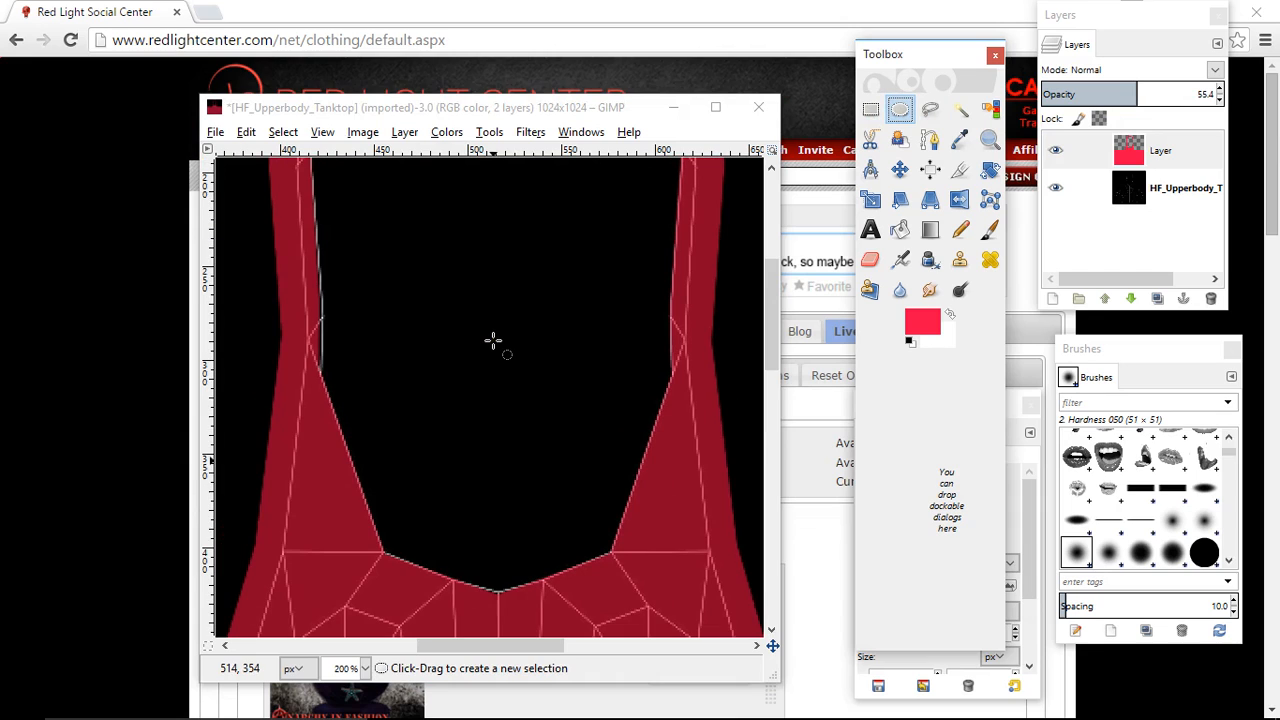
{"action": "left_click", "coordinate": [491, 217]}
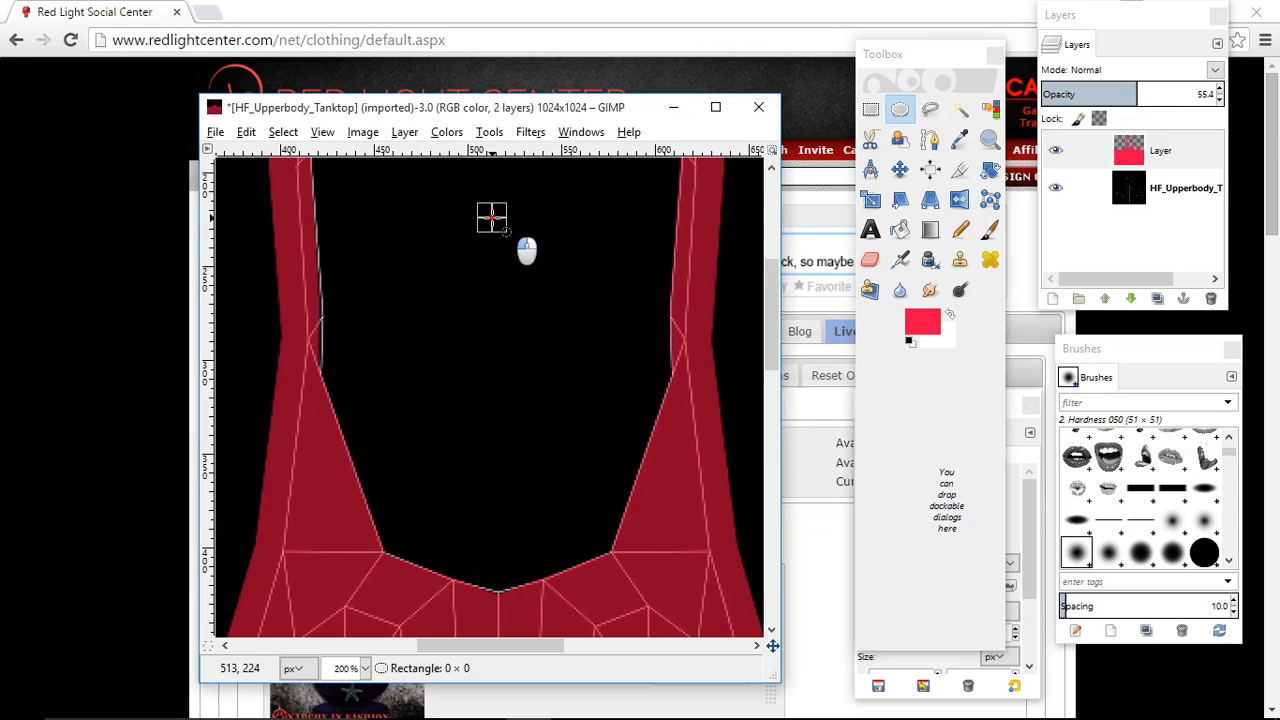
{"action": "left_click_drag", "start_coordinate": [491, 217], "coordinate": [541, 571]}
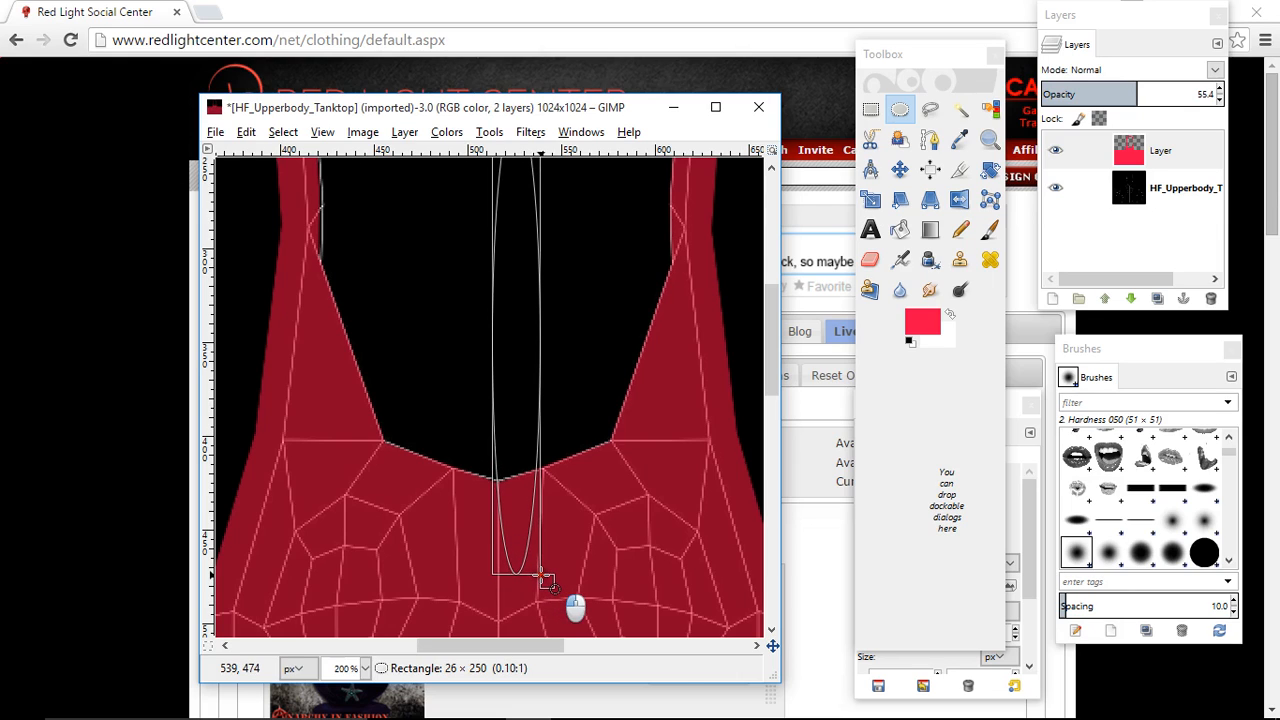
{"action": "left_click_drag", "start_coordinate": [541, 577], "coordinate": [541, 577]}
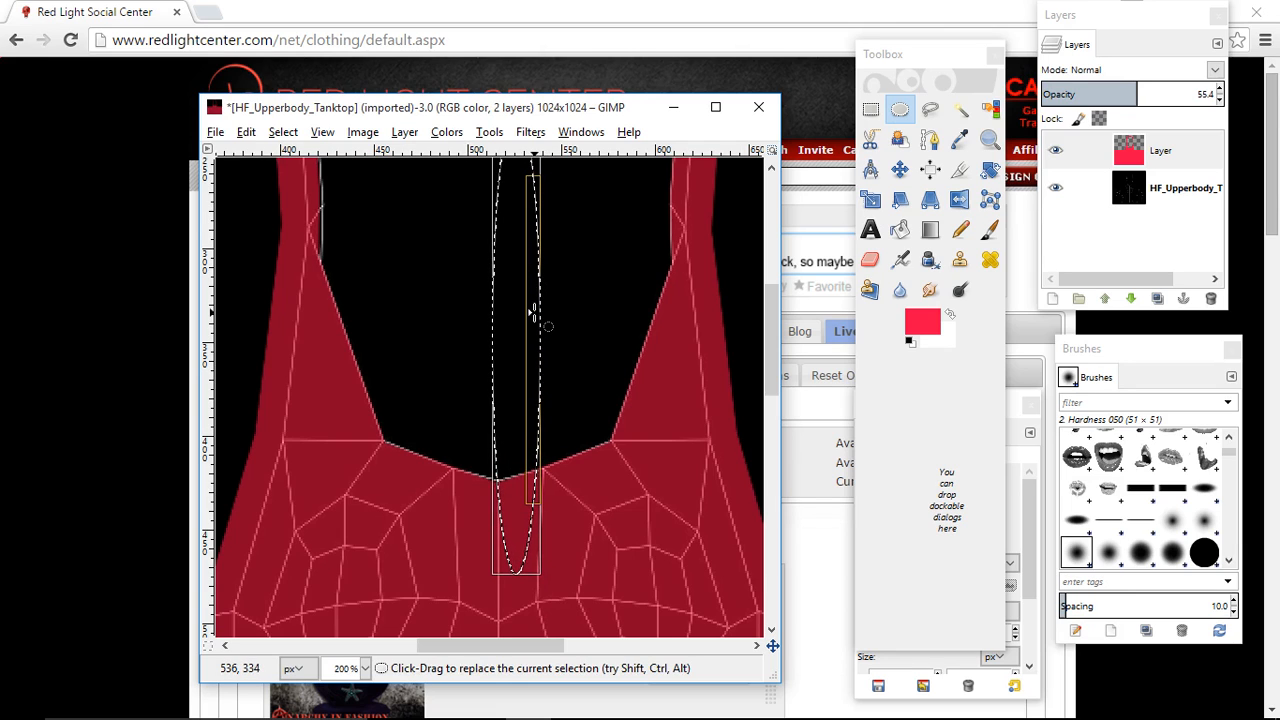
- Widen the ellipse on both sides to meet the neckline's corner points, and raise its lower edge slightly
{"action": "left_click", "coordinate": [533, 313]}
{"action": "left_click_drag", "start_coordinate": [533, 313], "coordinate": [617, 315]}
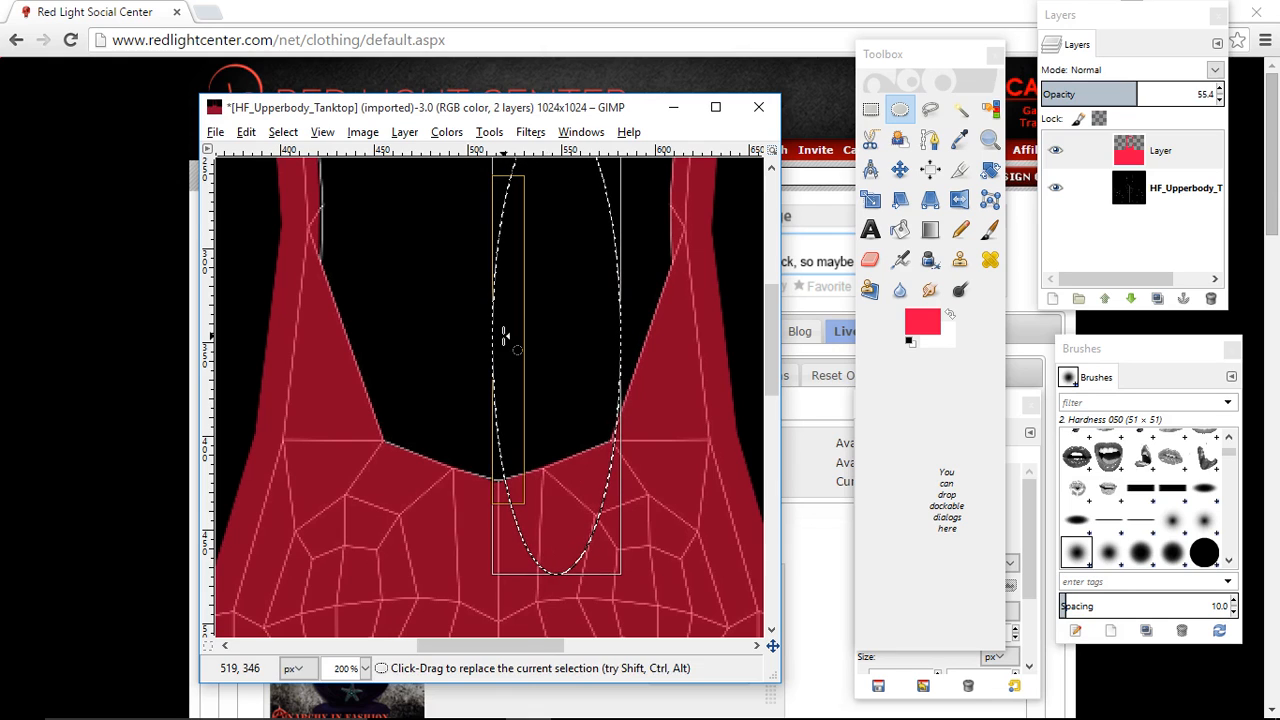
{"action": "left_click_drag", "start_coordinate": [505, 338], "coordinate": [385, 350]}
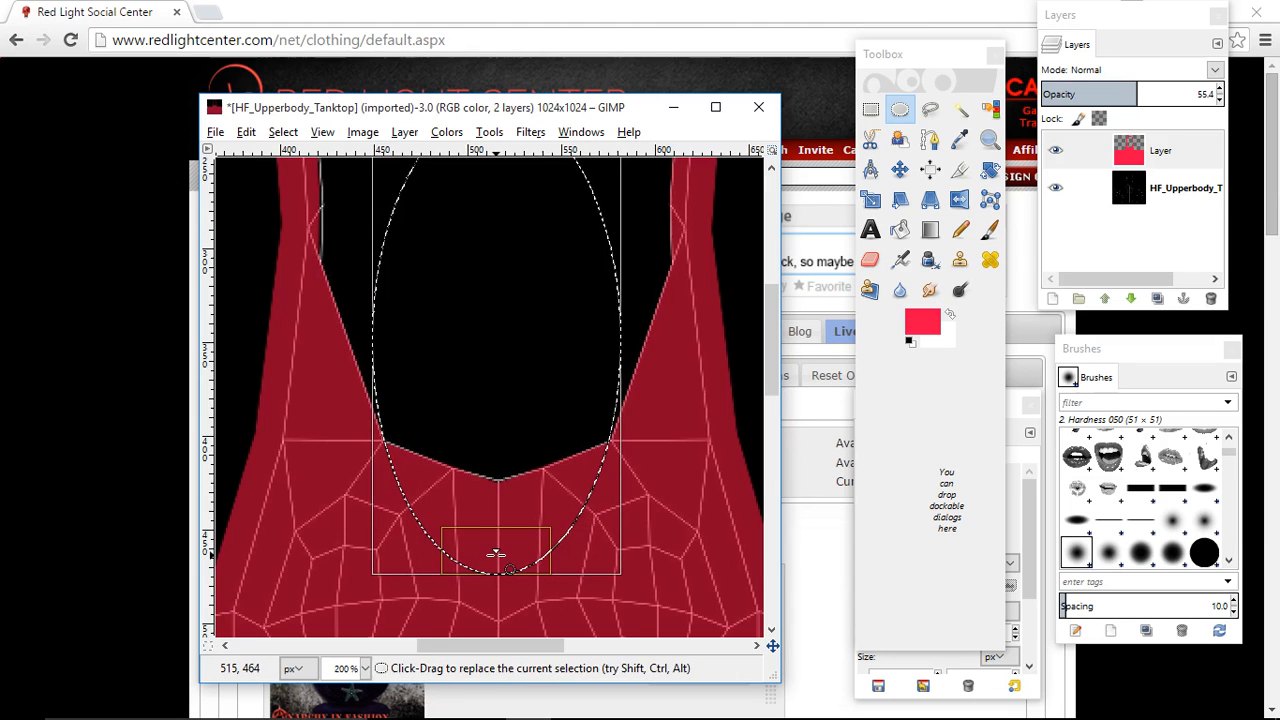
{"action": "left_click_drag", "start_coordinate": [496, 553], "coordinate": [496, 553]}
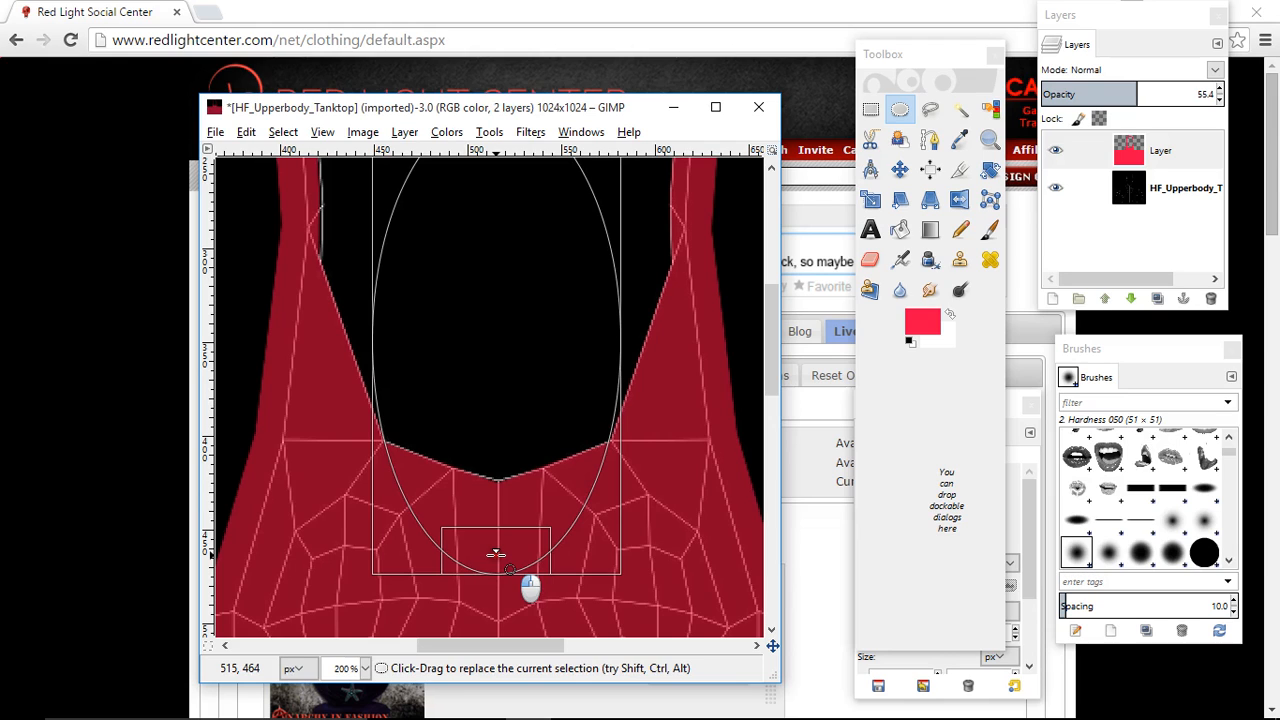
{"action": "left_click_drag", "start_coordinate": [496, 553], "coordinate": [498, 528]}
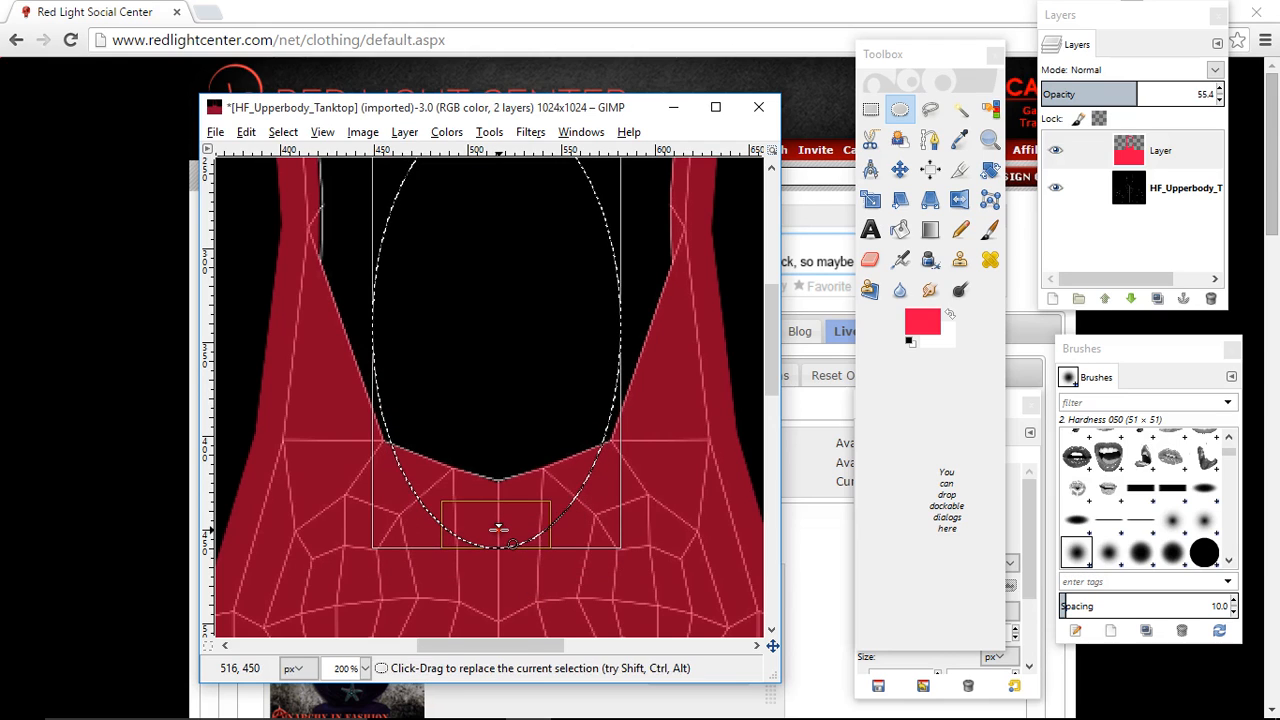
- Cut the elliptical area out of the red layer to round the neckline, and clear the selection
{"action": "right_click", "coordinate": [481, 280]}
{"action": "mouse_move", "coordinate": [517, 320]}
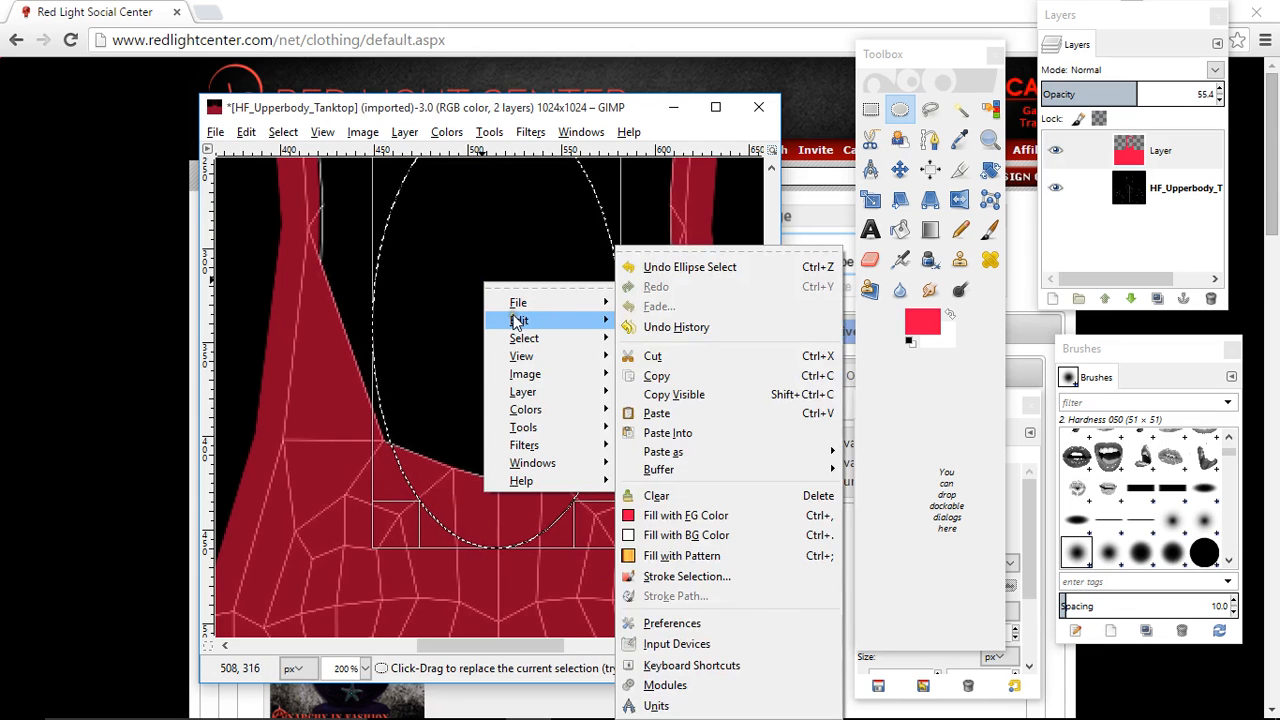
{"action": "left_click", "coordinate": [651, 356]}
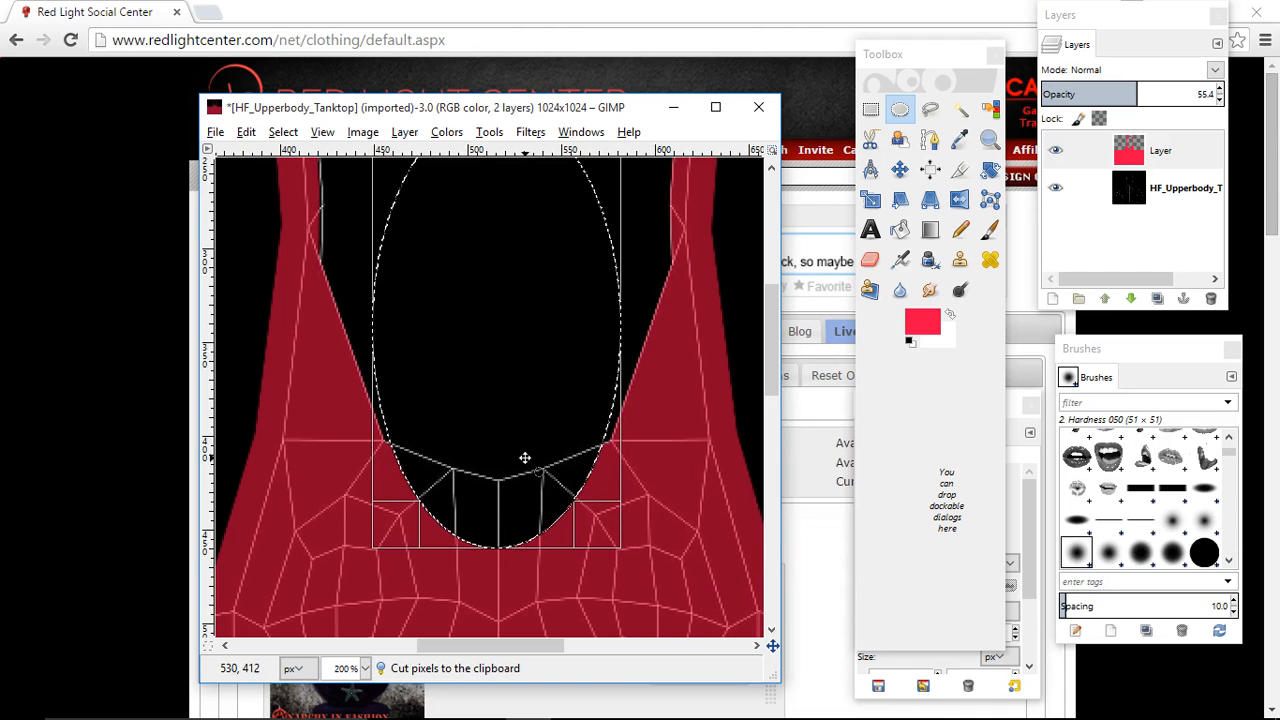
{"action": "left_click", "coordinate": [1148, 152]}
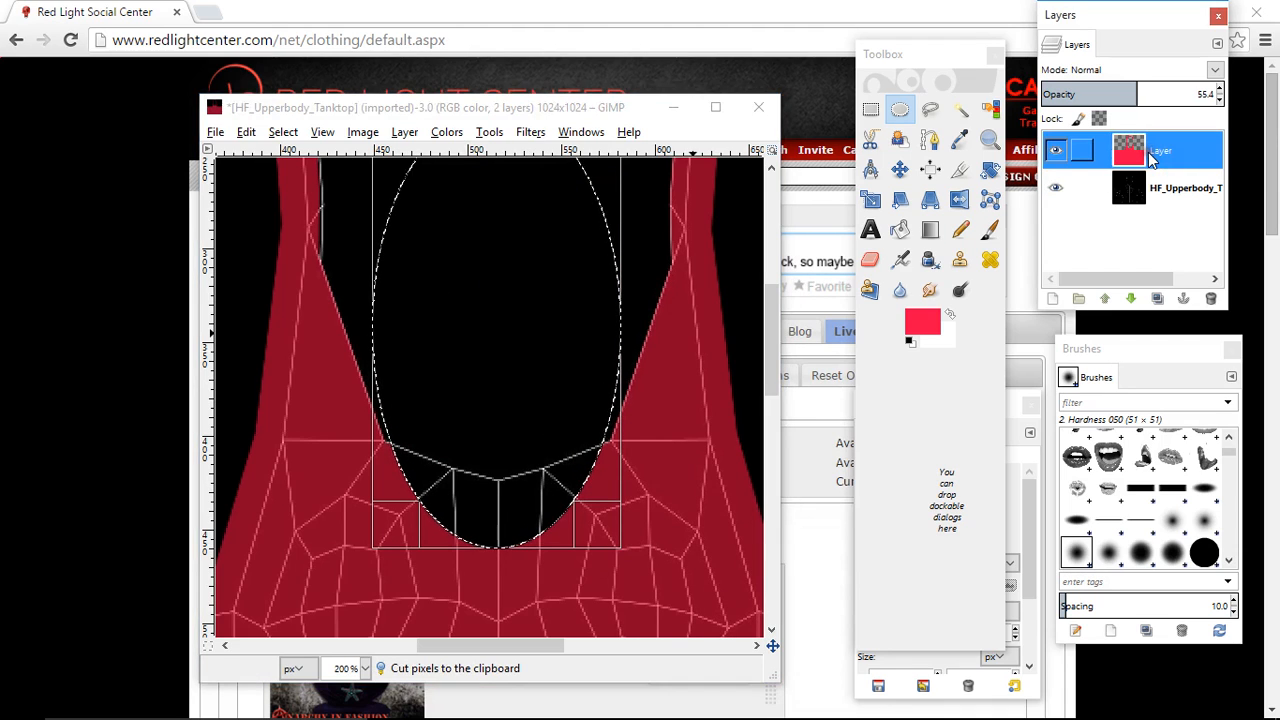
{"action": "left_click", "coordinate": [871, 109]}
{"action": "left_click", "coordinate": [683, 452]}
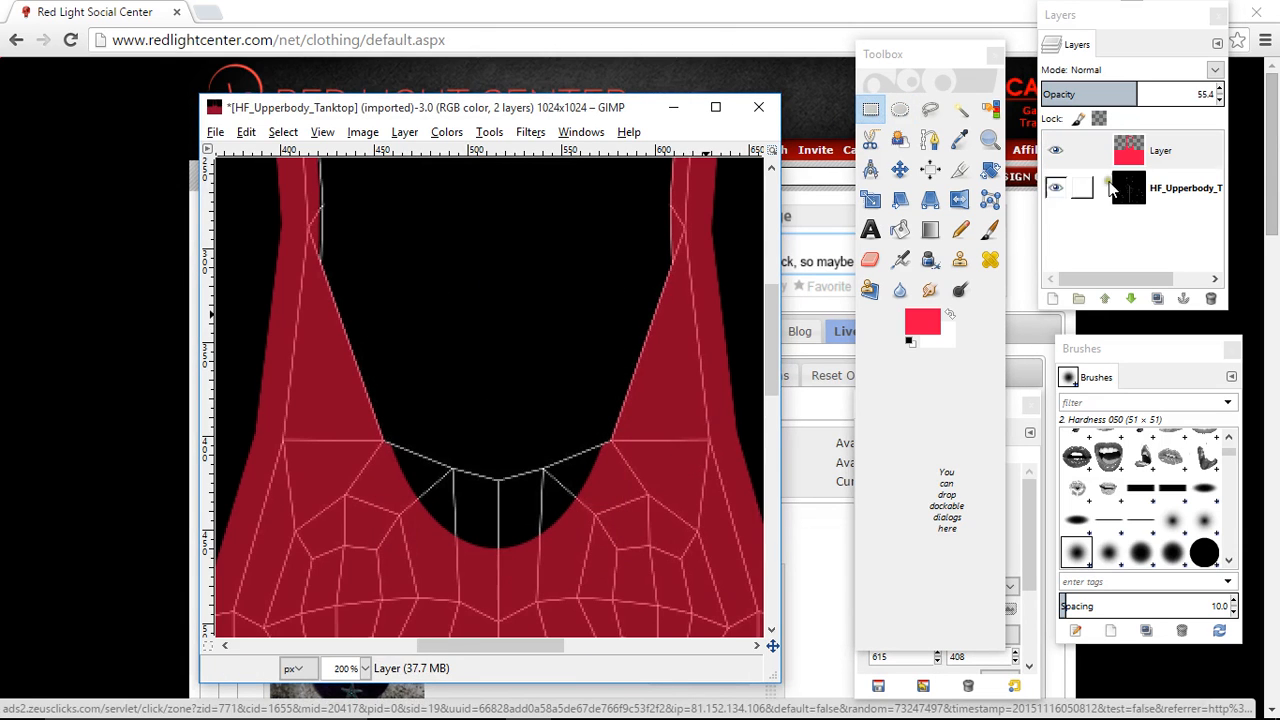
- Add a 1024 × 1024 px layer with transparency above the red layer, and reset the foreground and background colors to black and white
{"action": "left_click", "coordinate": [1184, 155]}
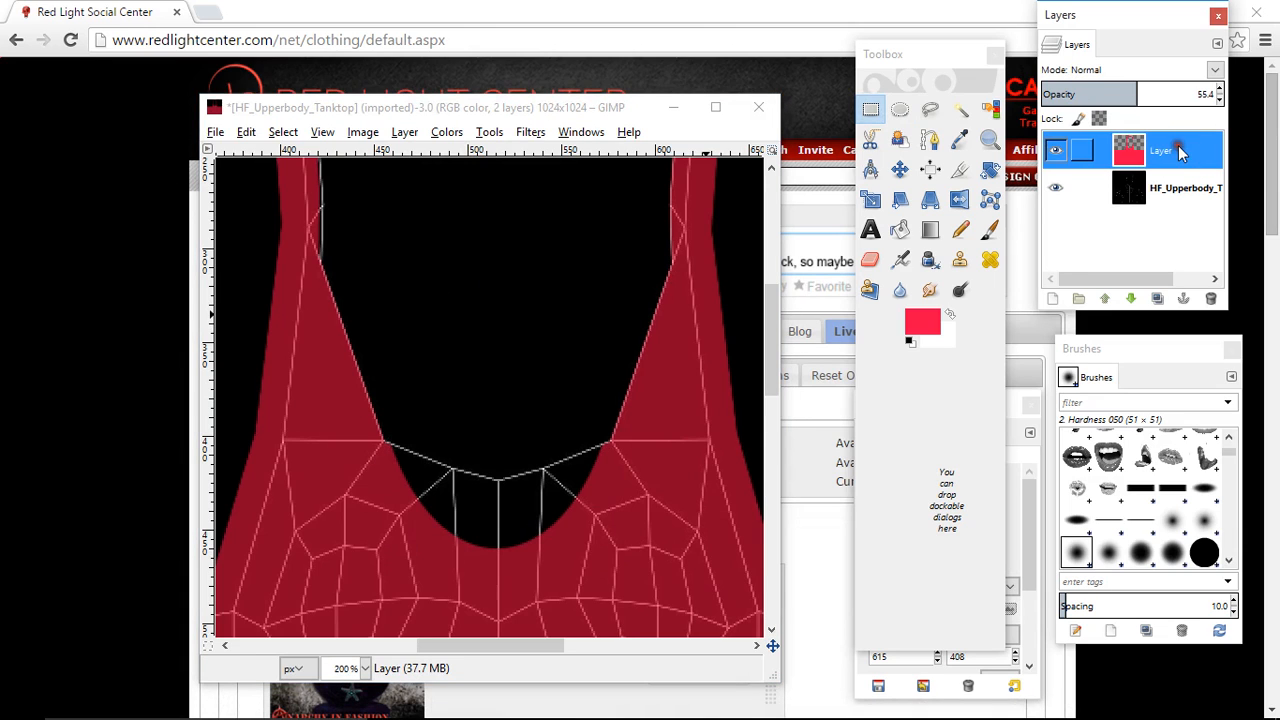
{"action": "left_click", "coordinate": [1054, 298]}
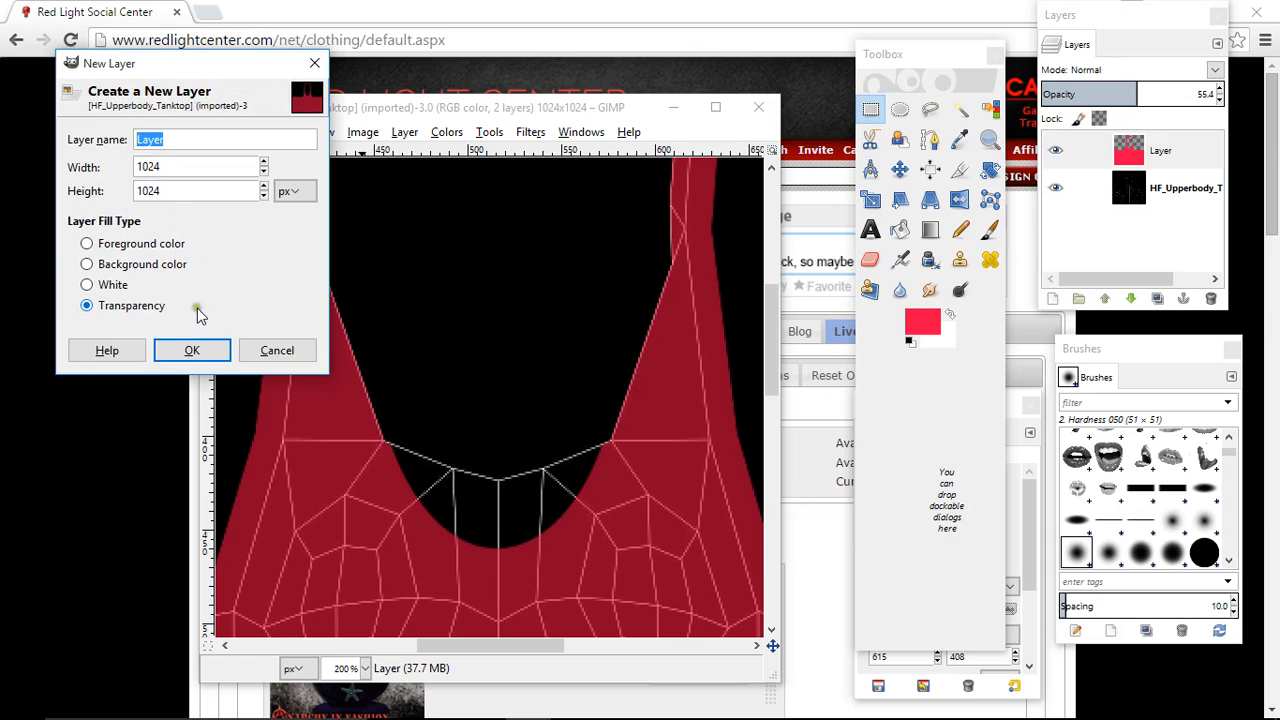
{"action": "left_click", "coordinate": [190, 350]}
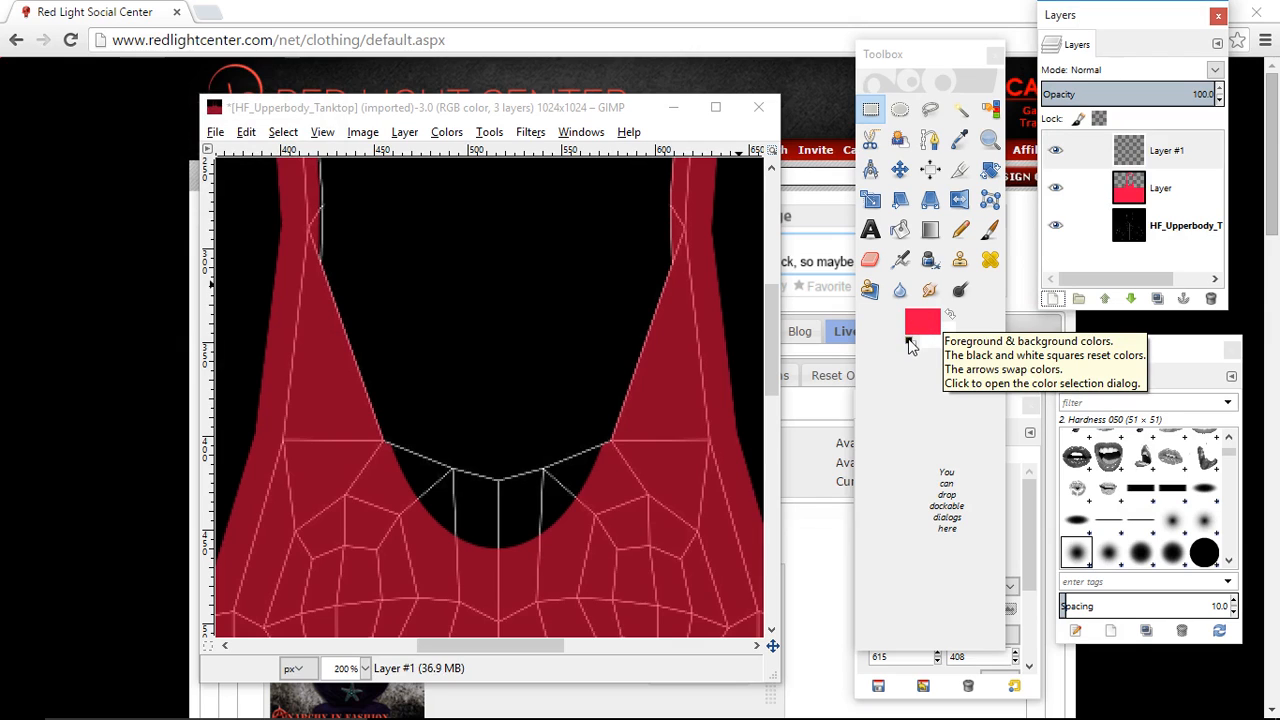
{"action": "left_click", "coordinate": [910, 342]}
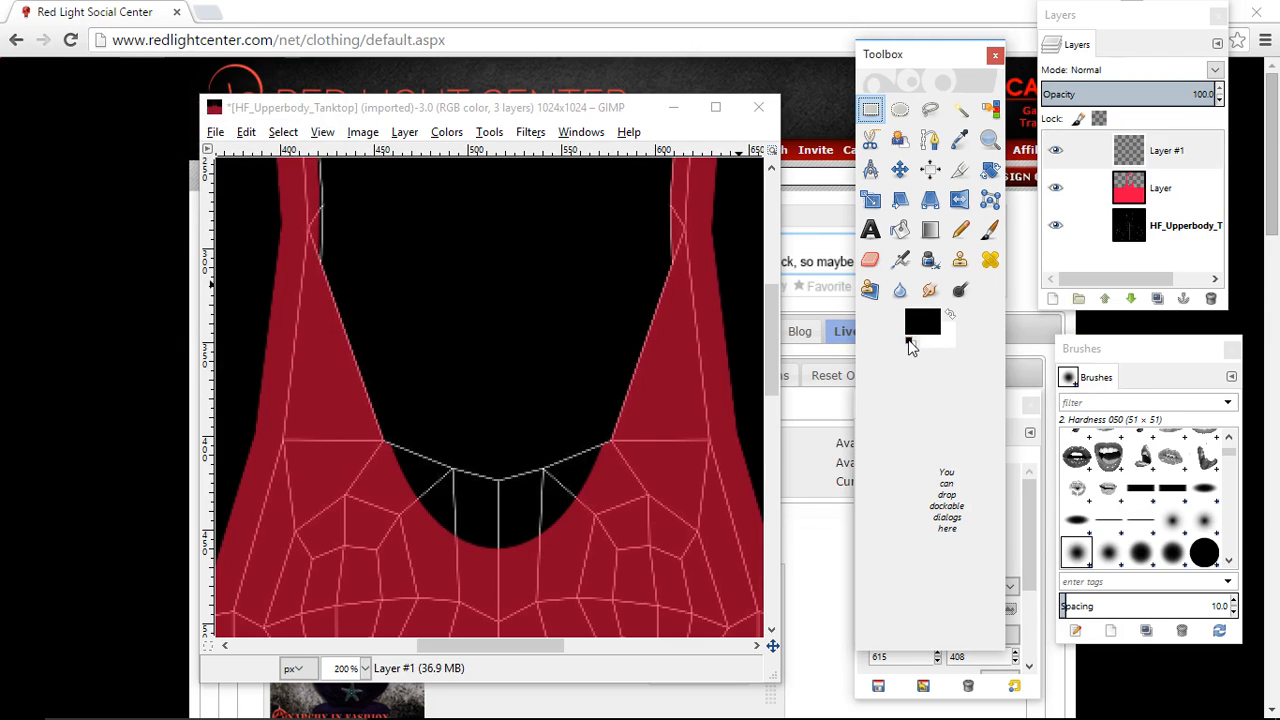
- Choose the Paintbrush with the 2. Hardness 100 brush and look through the available brushes
{"action": "double_click", "coordinate": [990, 231]}
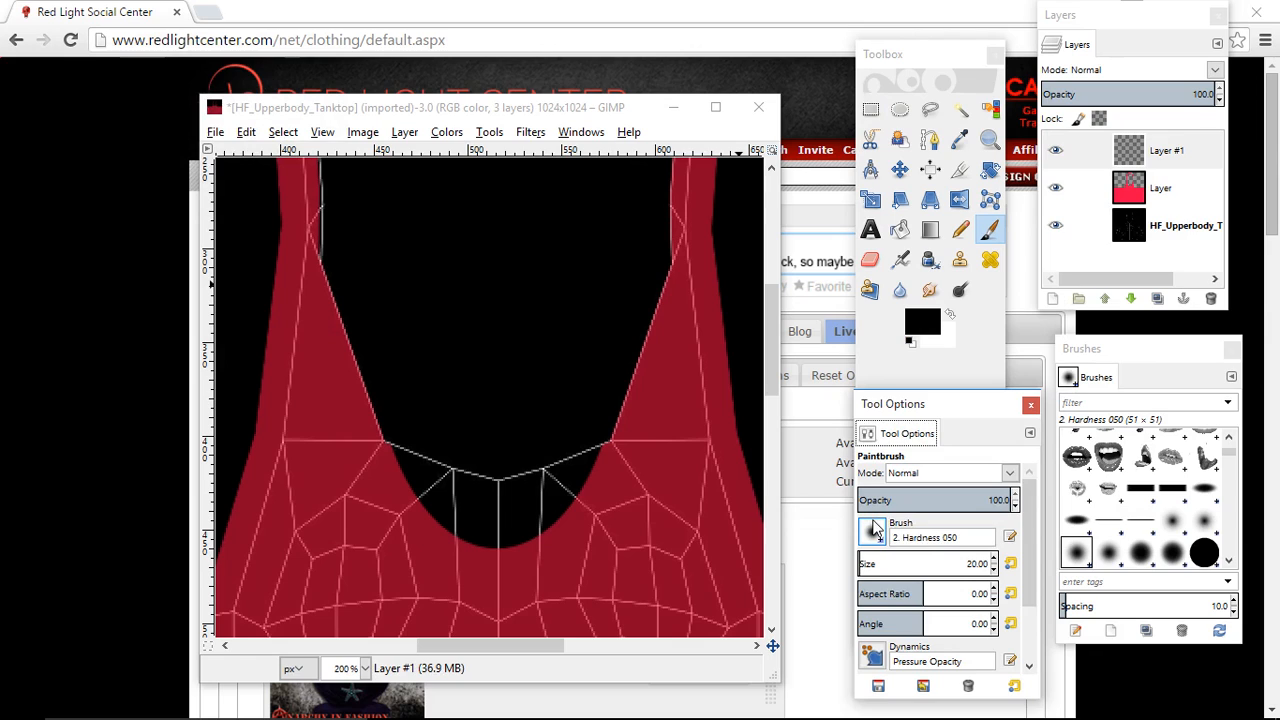
{"action": "left_click", "coordinate": [1204, 552]}
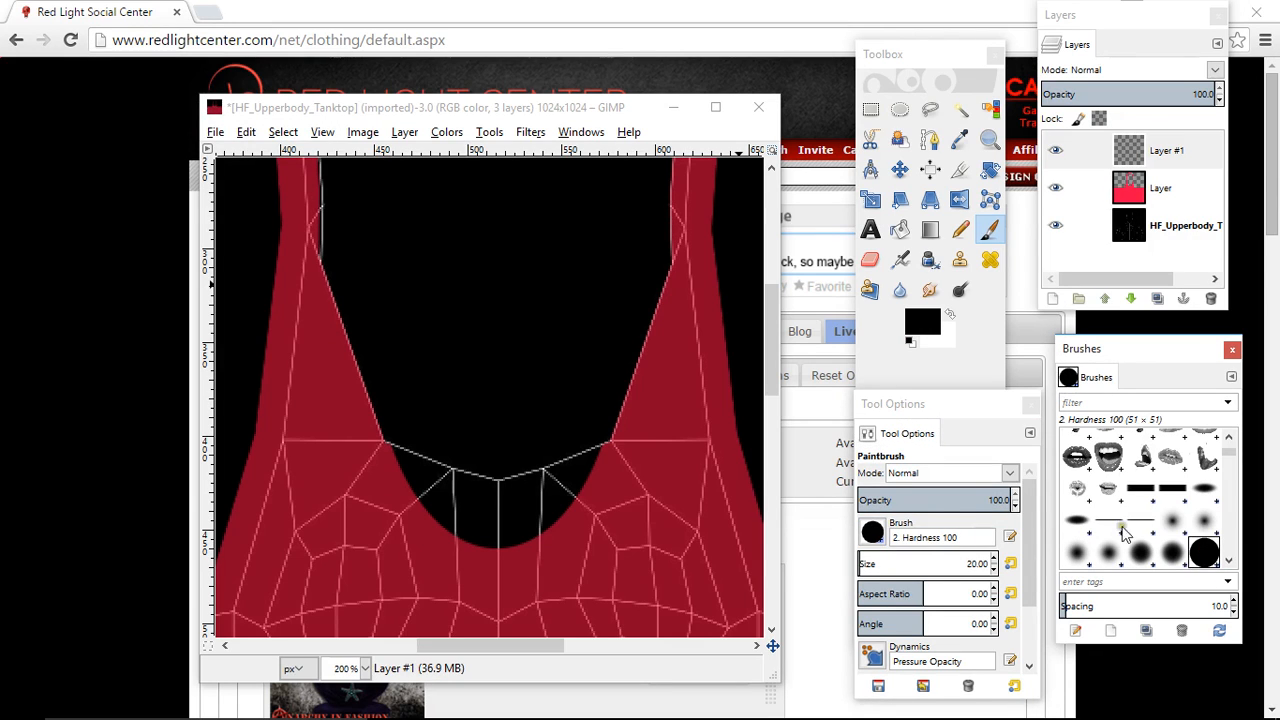
{"action": "scroll", "coordinate": [1140, 506], "scroll_direction": "down", "scroll_amount": 3}
{"action": "scroll", "coordinate": [1140, 506], "scroll_direction": "down", "scroll_amount": 3}
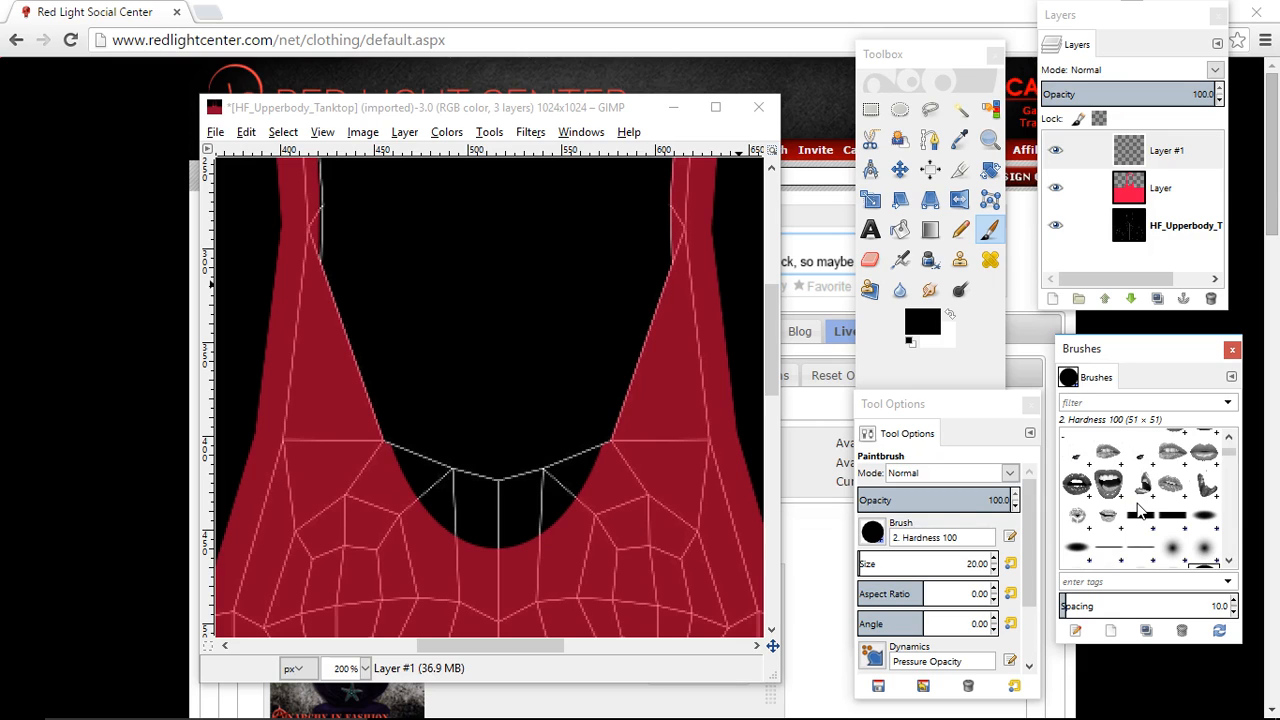
{"action": "scroll", "coordinate": [1140, 506], "scroll_direction": "up", "scroll_amount": 3}
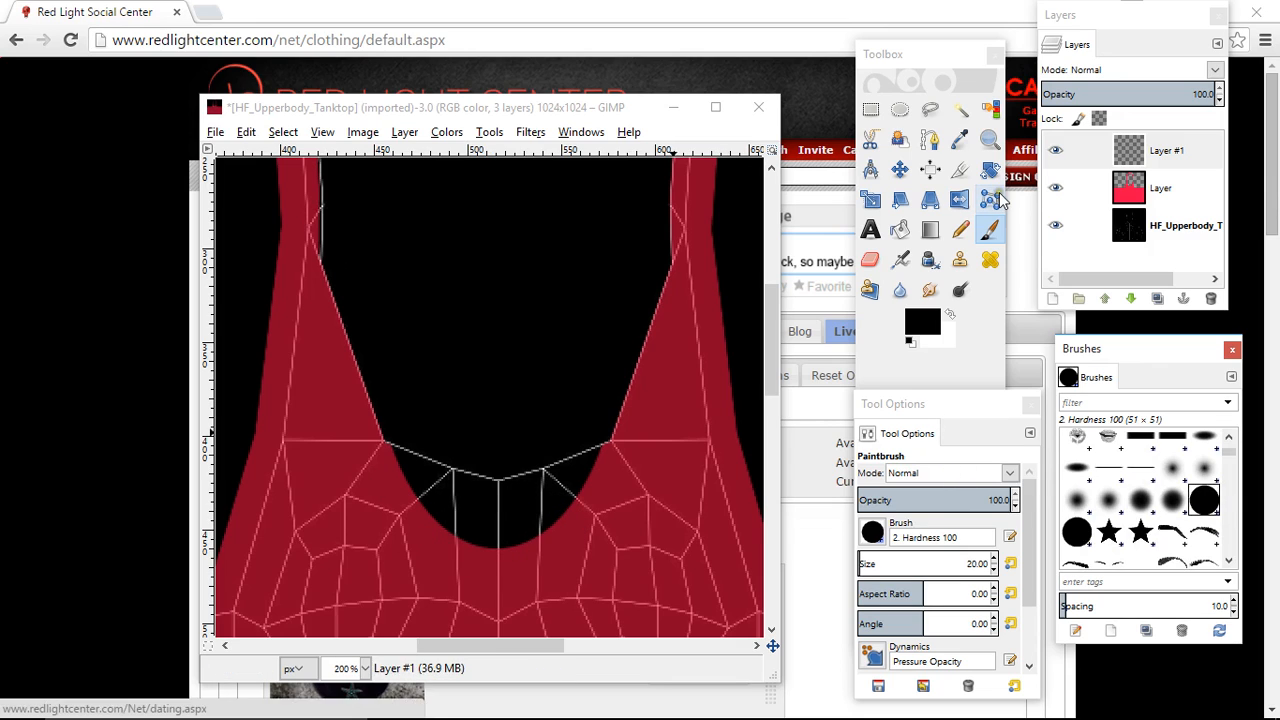
- Delete the empty Layer #1 and raise the red layer's opacity to 100
{"action": "right_click", "coordinate": [1150, 141]}
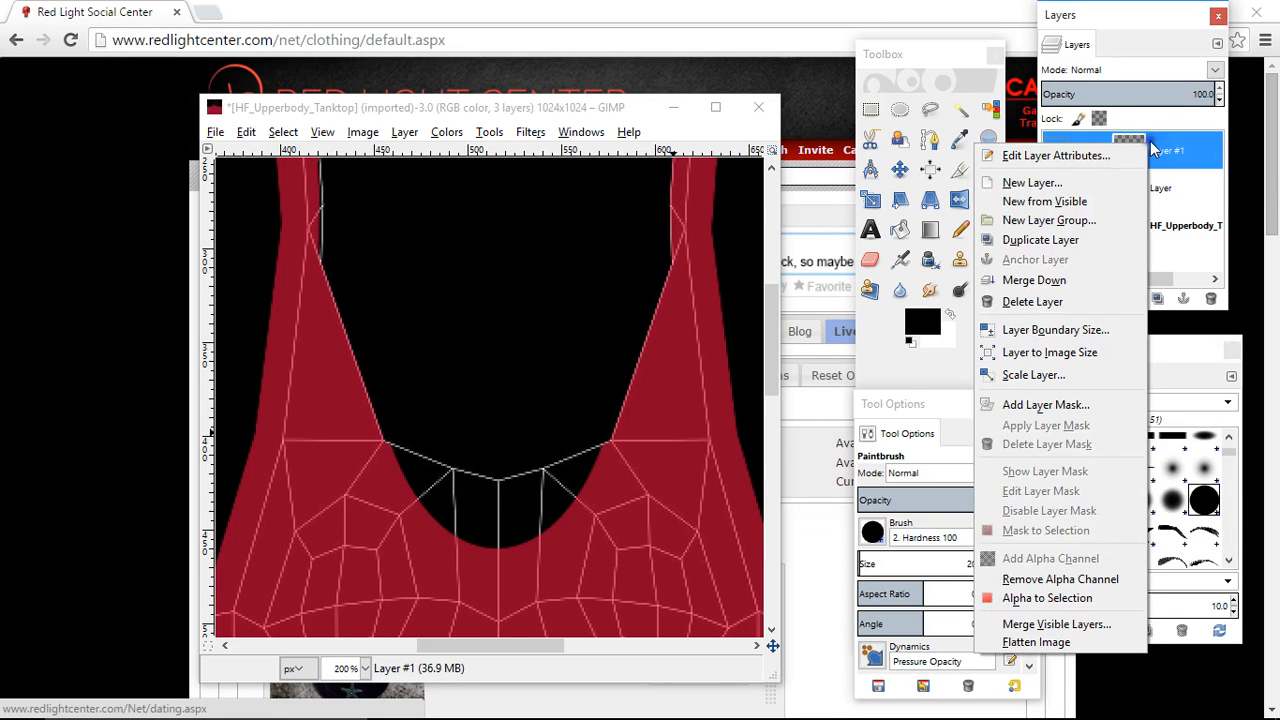
{"action": "left_click", "coordinate": [1024, 303]}
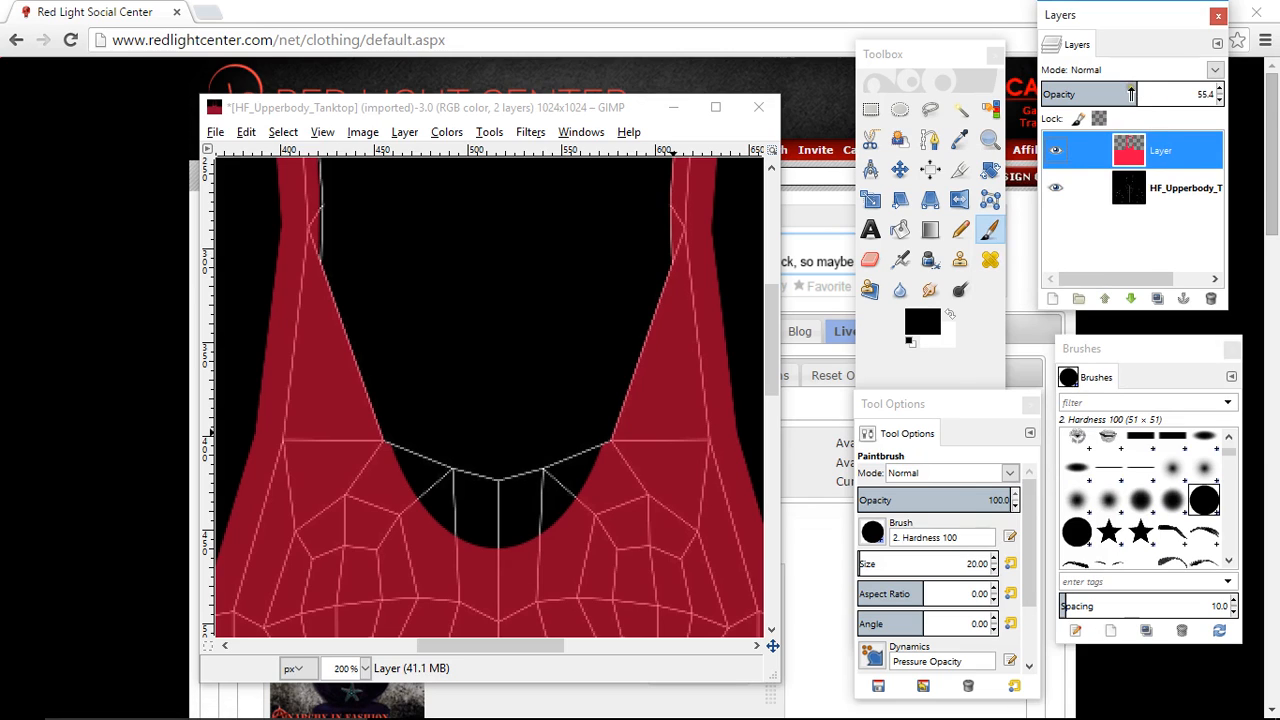
{"action": "left_click_drag", "start_coordinate": [1131, 93], "coordinate": [1215, 94]}
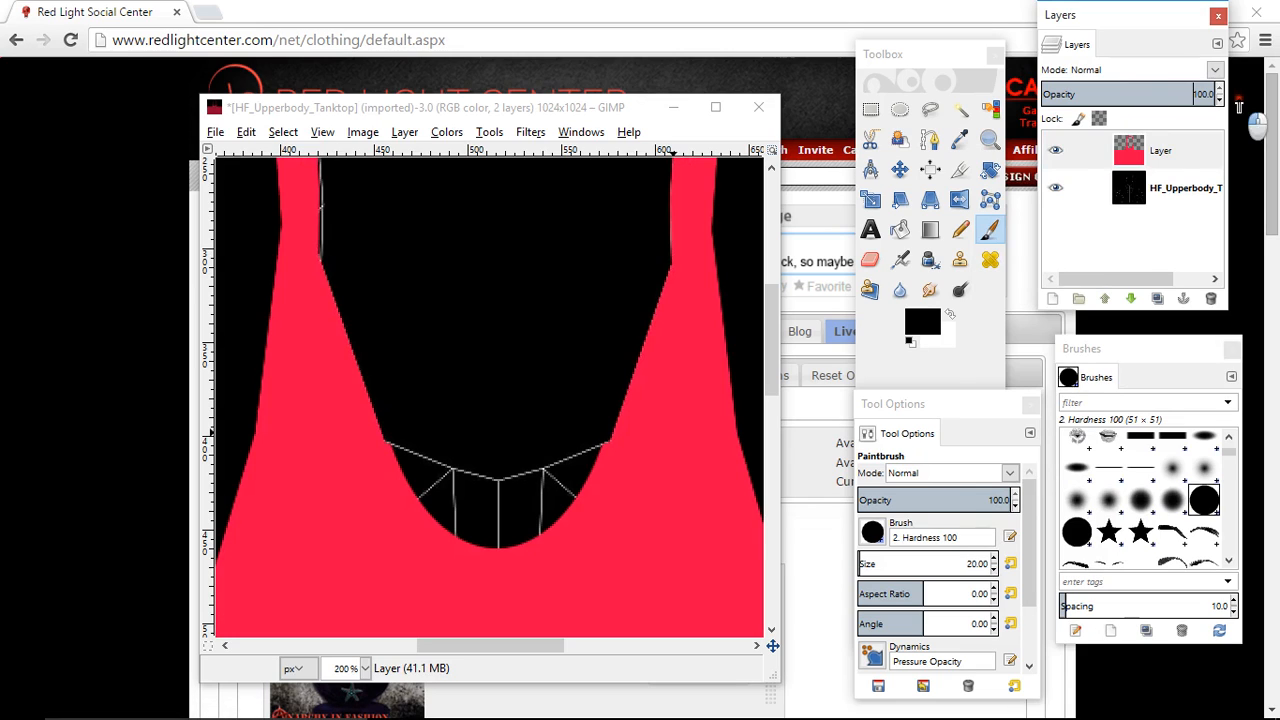
- Hide the HF_Upperbody_Tanktop UV map layer so that only the red top shows over transparency
{"action": "left_click", "coordinate": [1165, 192]}
{"action": "left_click", "coordinate": [1058, 190]}
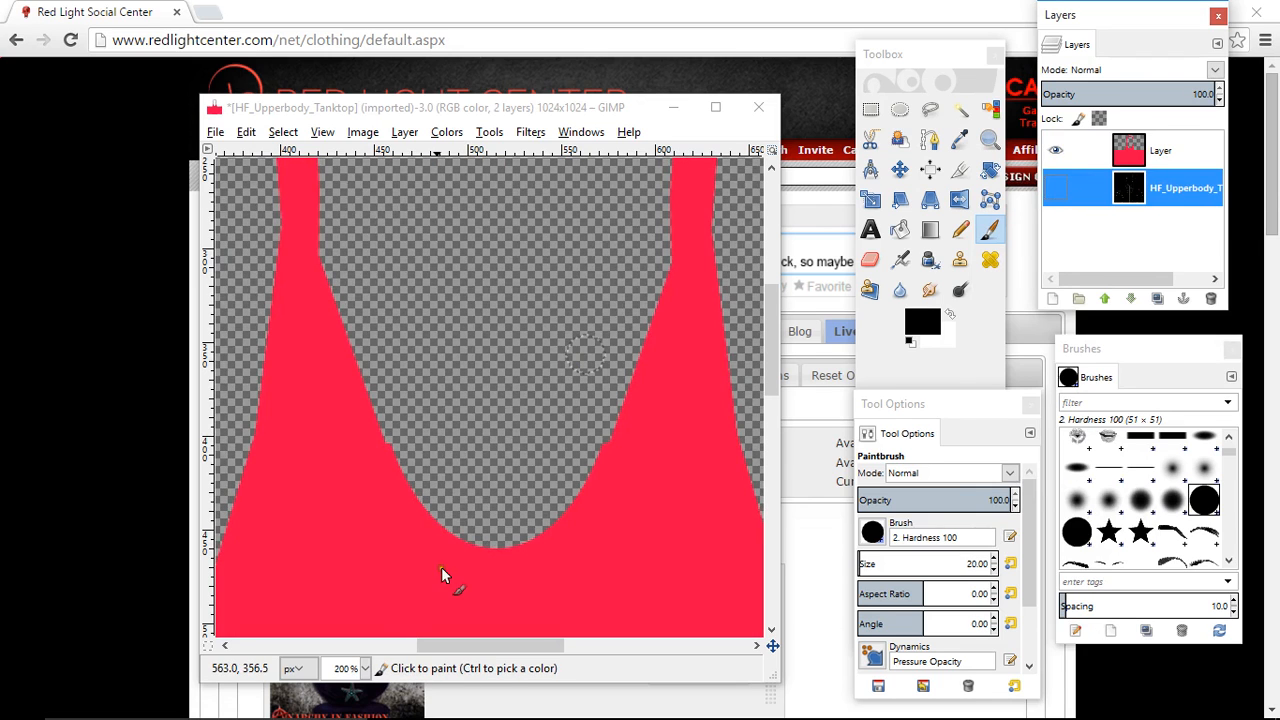
{"action": "left_click", "coordinate": [365, 669]}
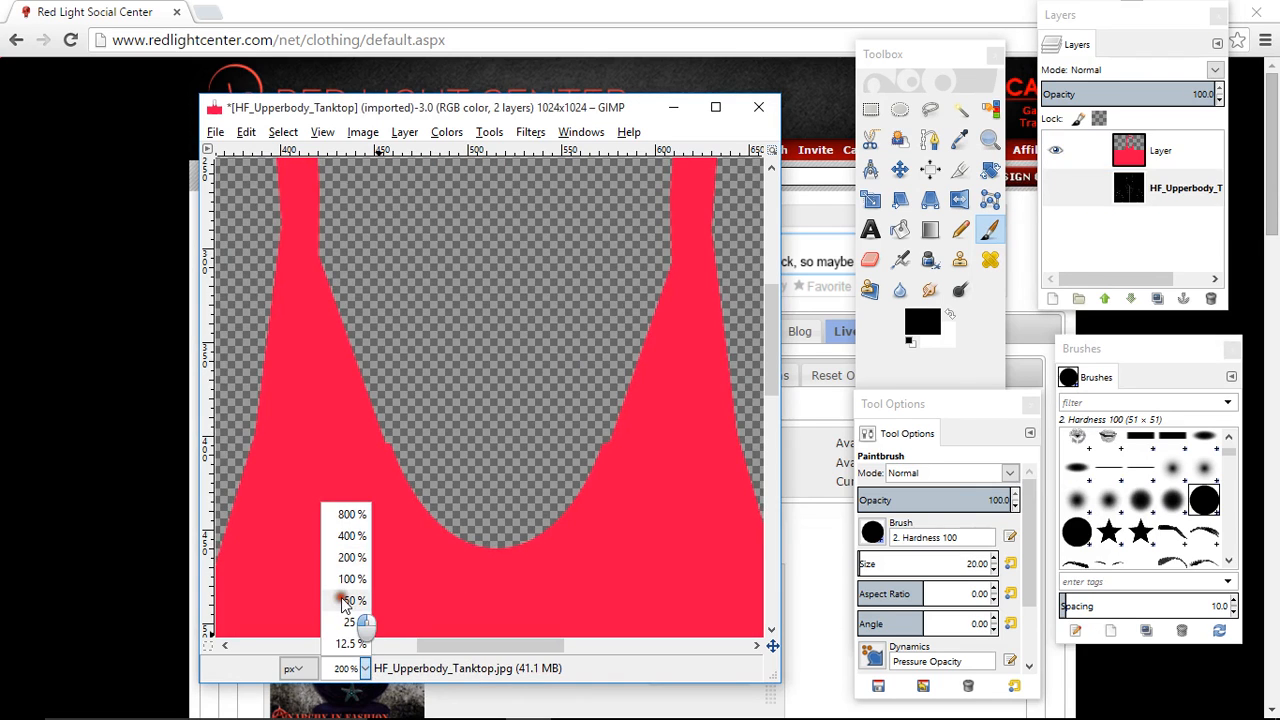
{"action": "left_click", "coordinate": [355, 600]}
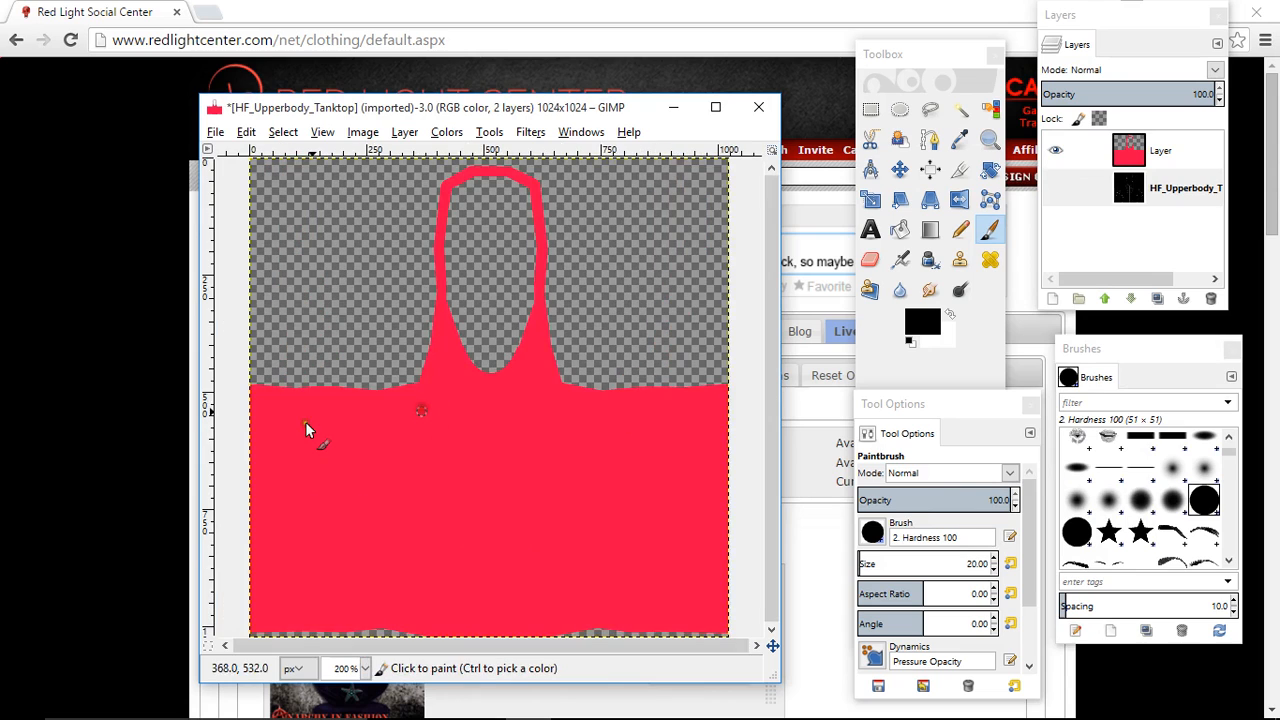
- Duplicate the red layer and turn the copy black with Colorize at lightness -100
{"action": "left_click", "coordinate": [1157, 149]}
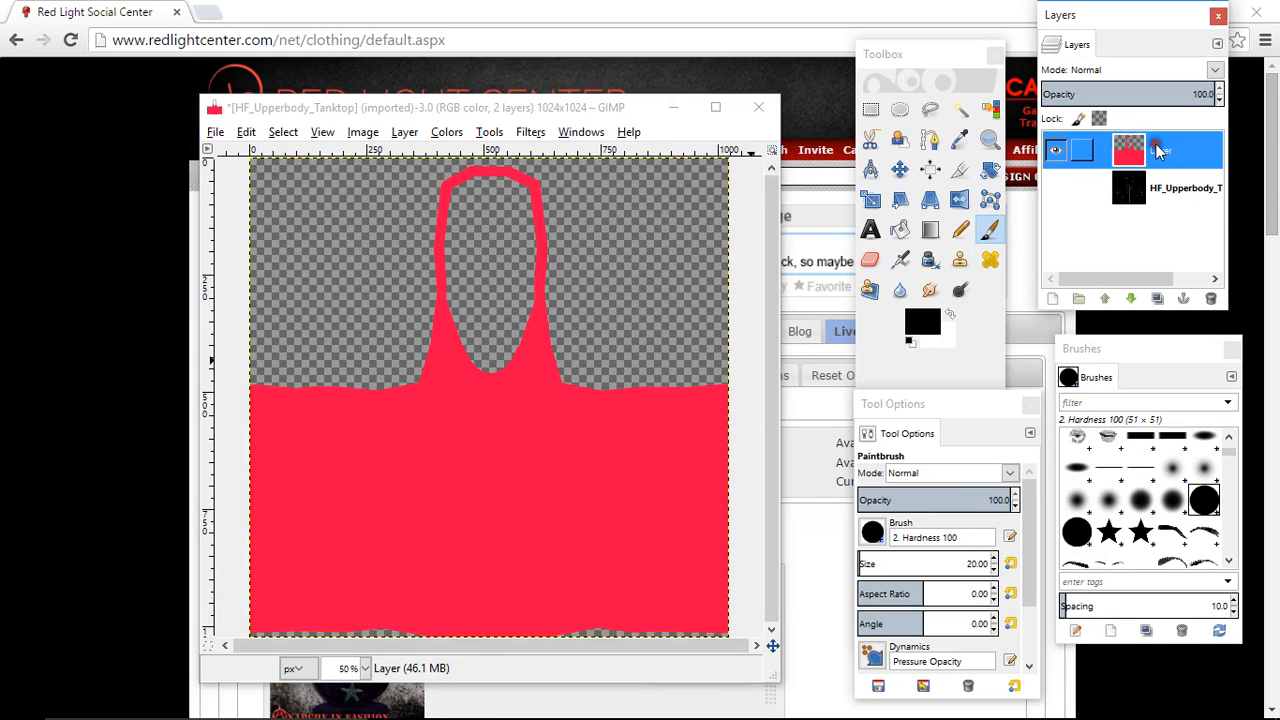
{"action": "left_click", "coordinate": [1157, 298]}
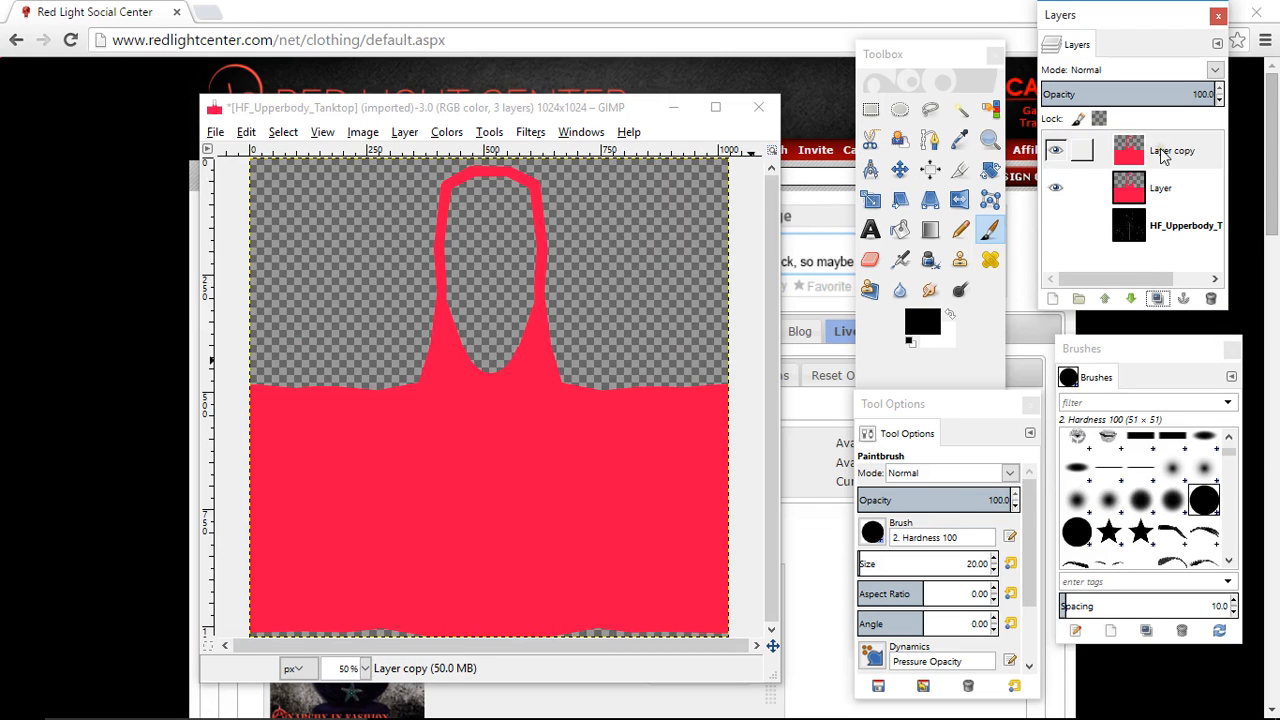
{"action": "left_click", "coordinate": [1163, 152]}
{"action": "left_click", "coordinate": [444, 133]}
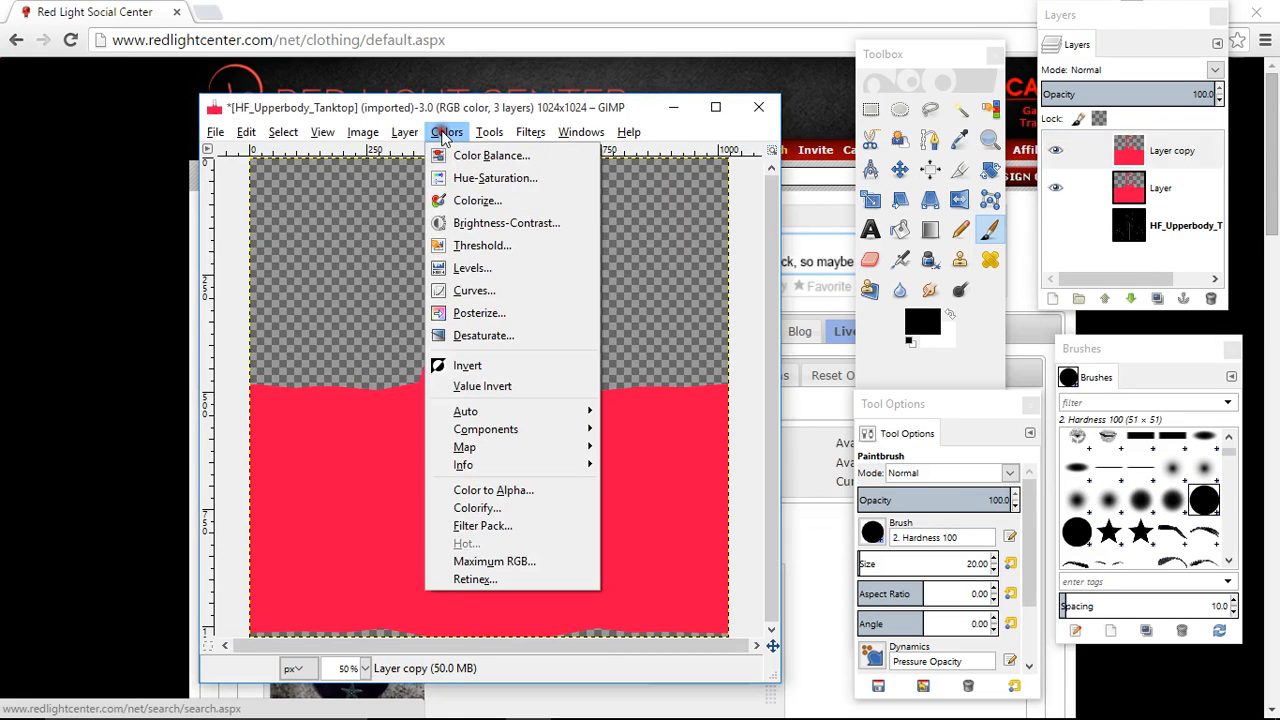
{"action": "left_click", "coordinate": [472, 201]}
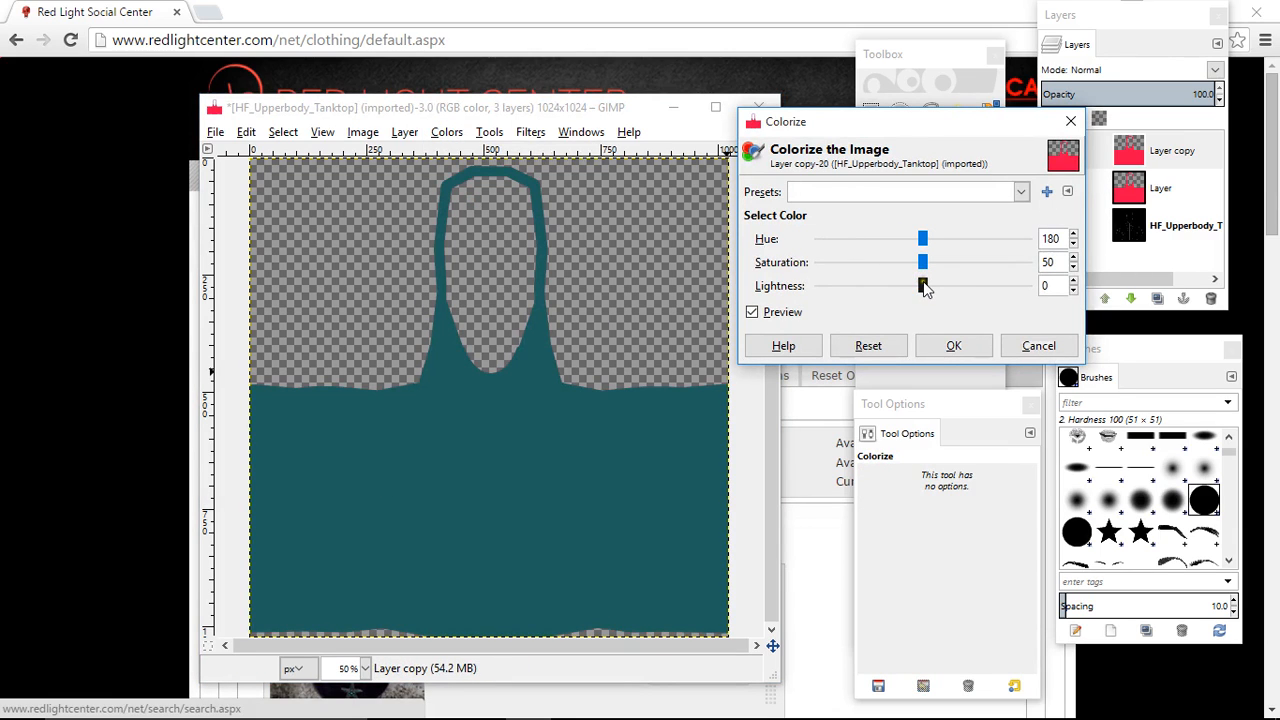
{"action": "left_click_drag", "start_coordinate": [922, 286], "coordinate": [710, 305]}
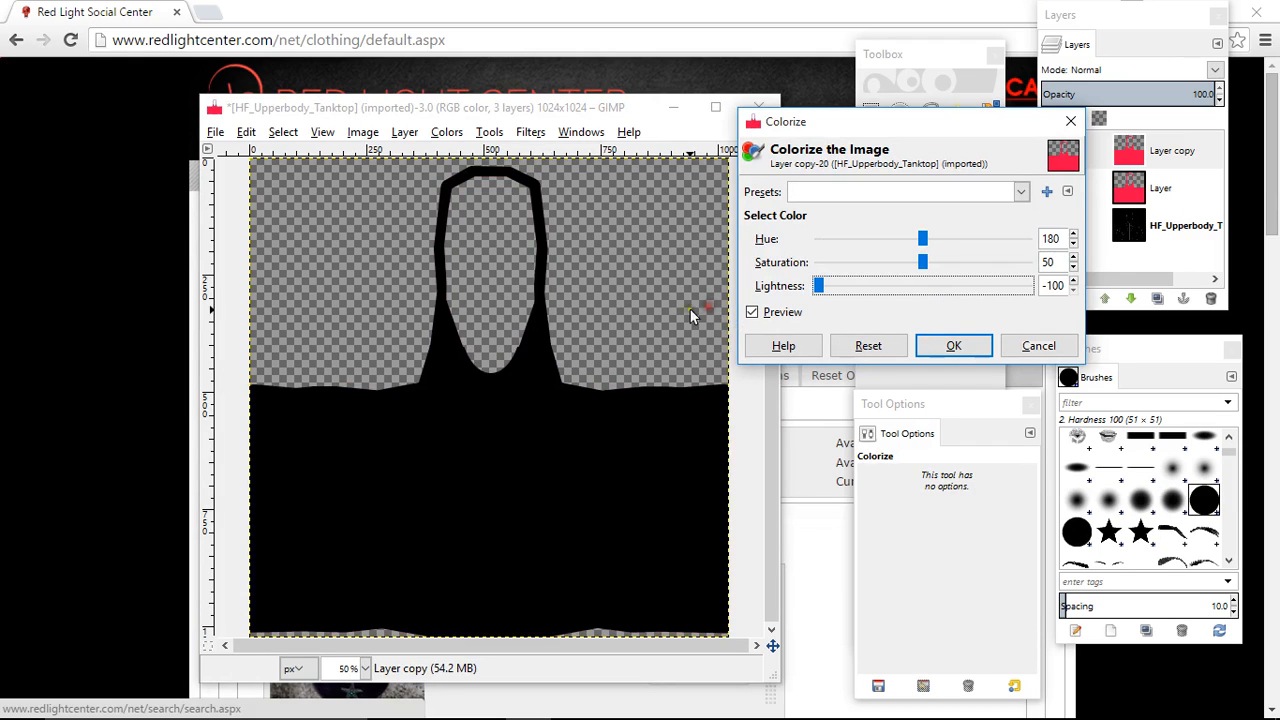
{"action": "left_click", "coordinate": [960, 350]}
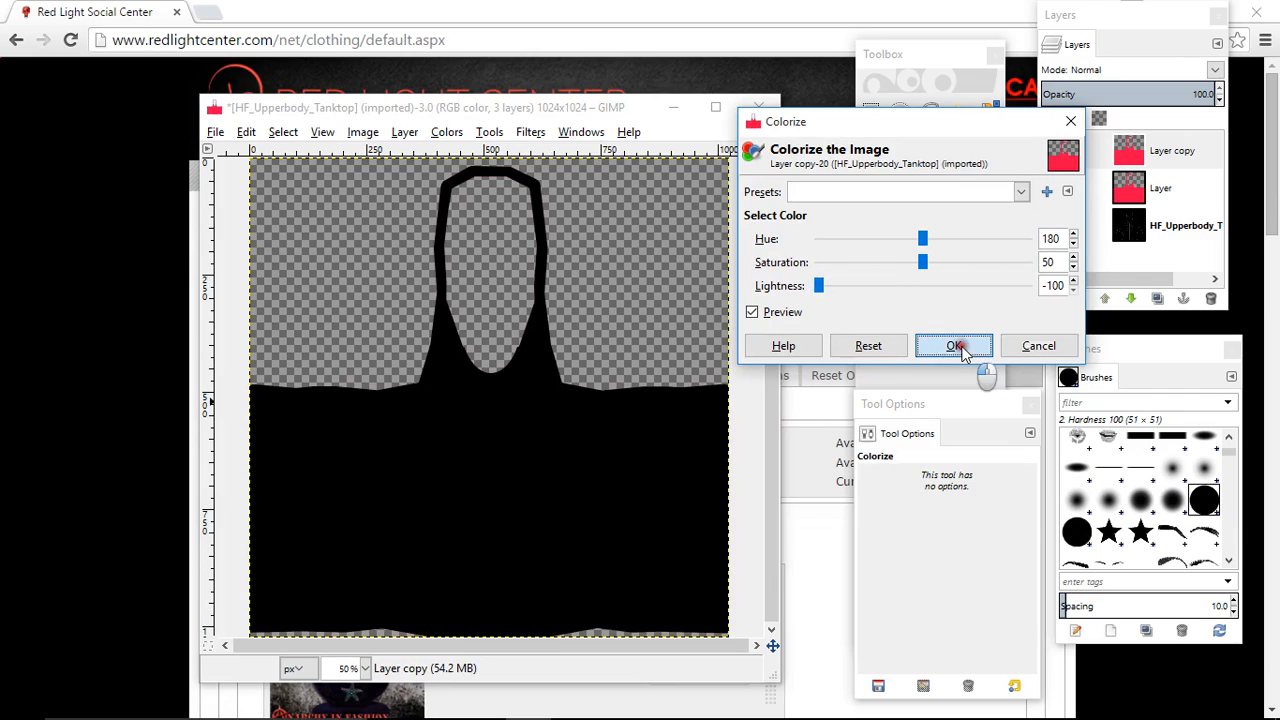
- Lower the black copy beneath the red layer and nudge it slightly left and up so it forms a thin black outline
{"action": "left_click", "coordinate": [1170, 152]}
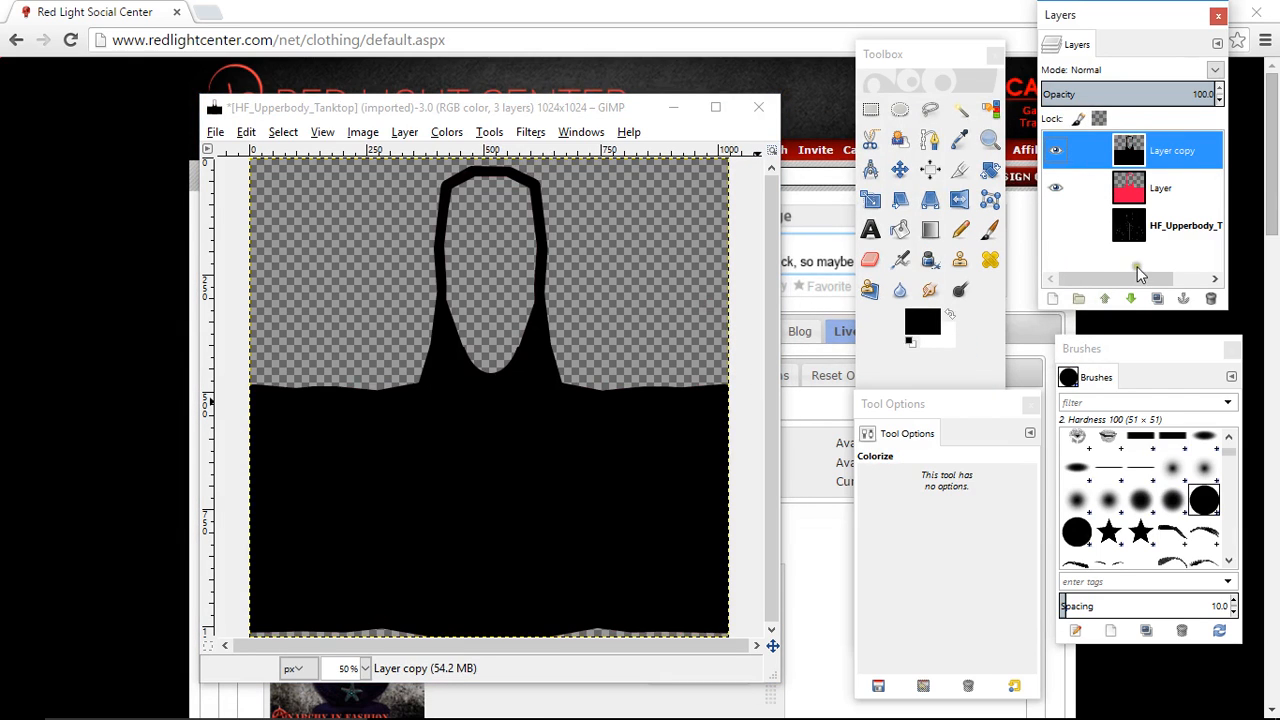
{"action": "left_click", "coordinate": [1131, 300]}
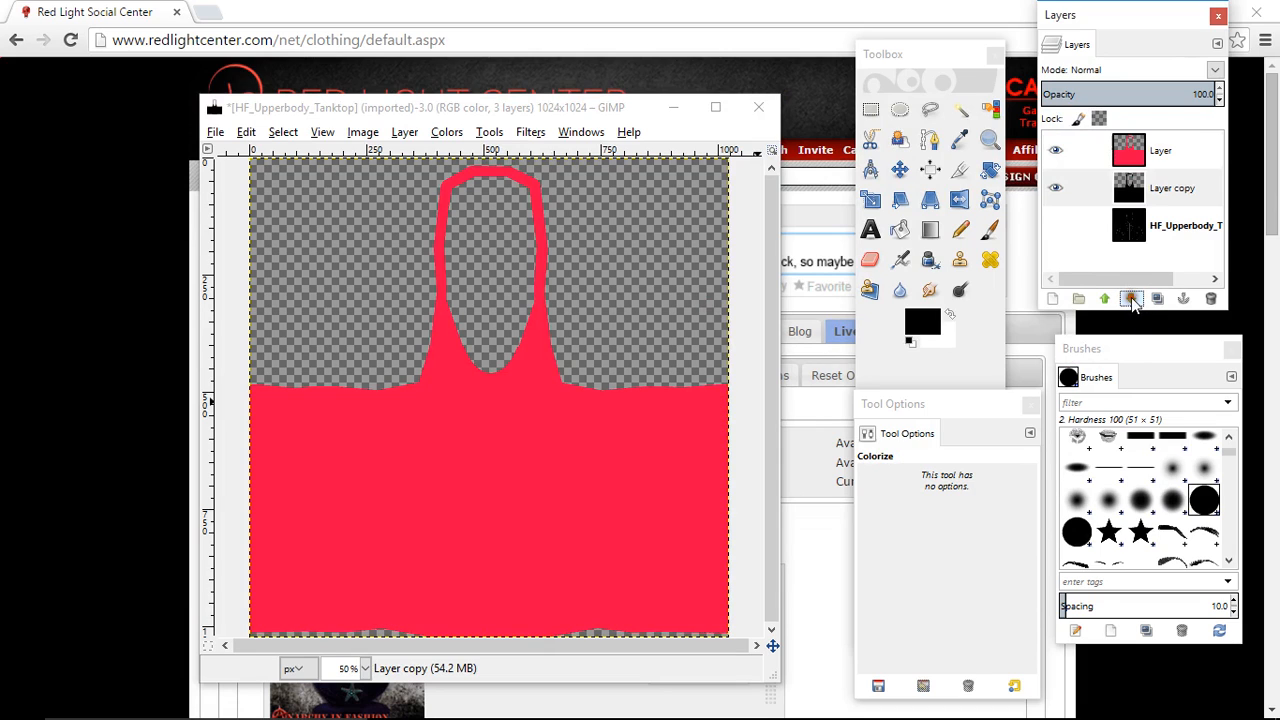
{"action": "left_click", "coordinate": [1160, 197]}
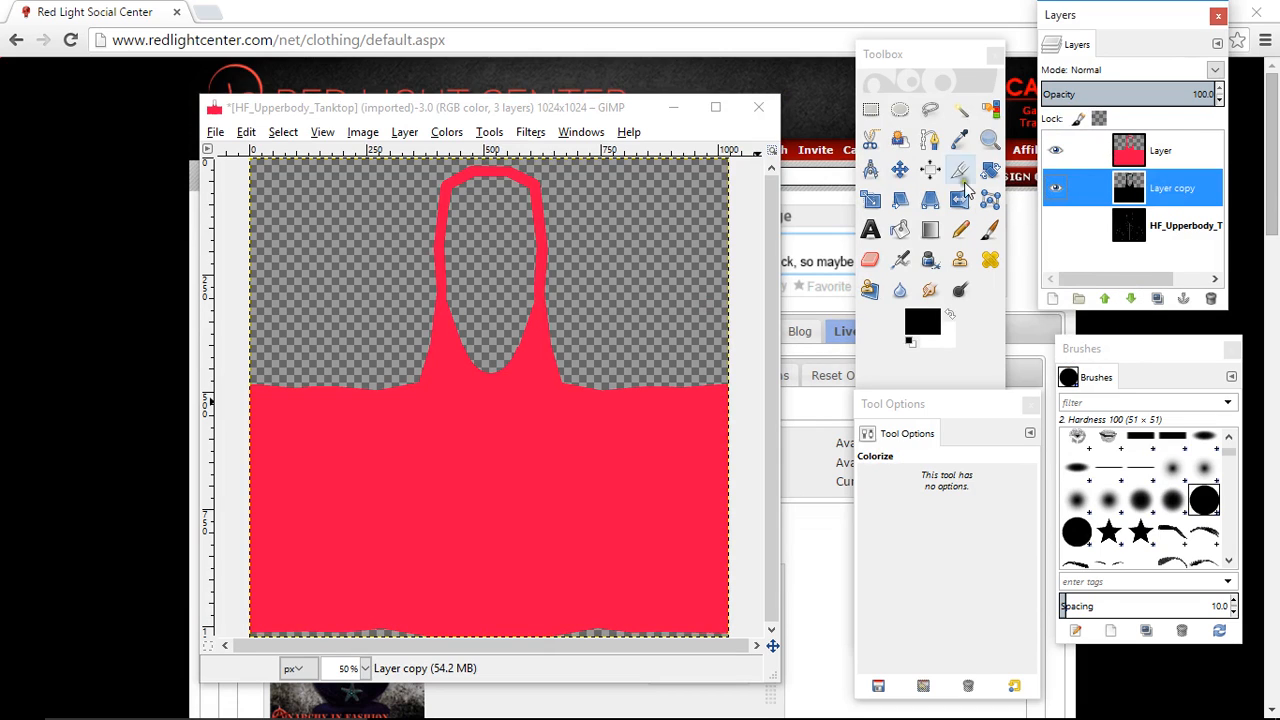
{"action": "left_click", "coordinate": [900, 169]}
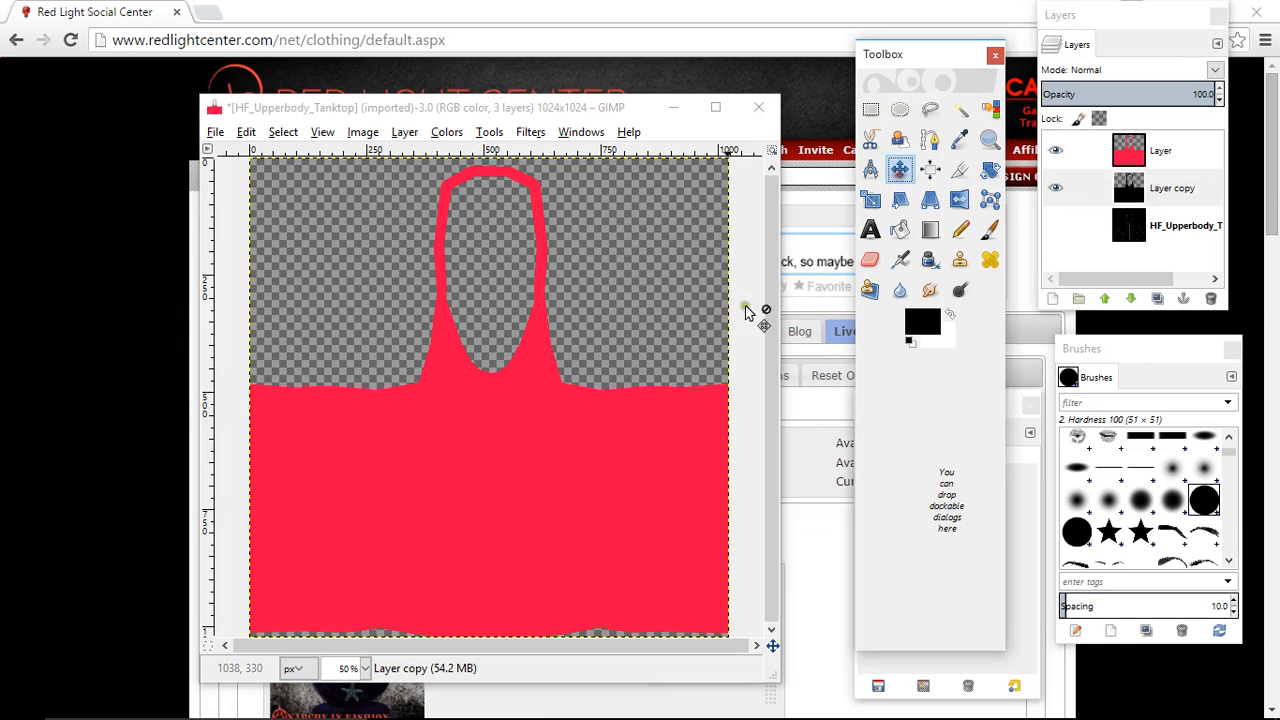
{"action": "left_click", "coordinate": [524, 430]}
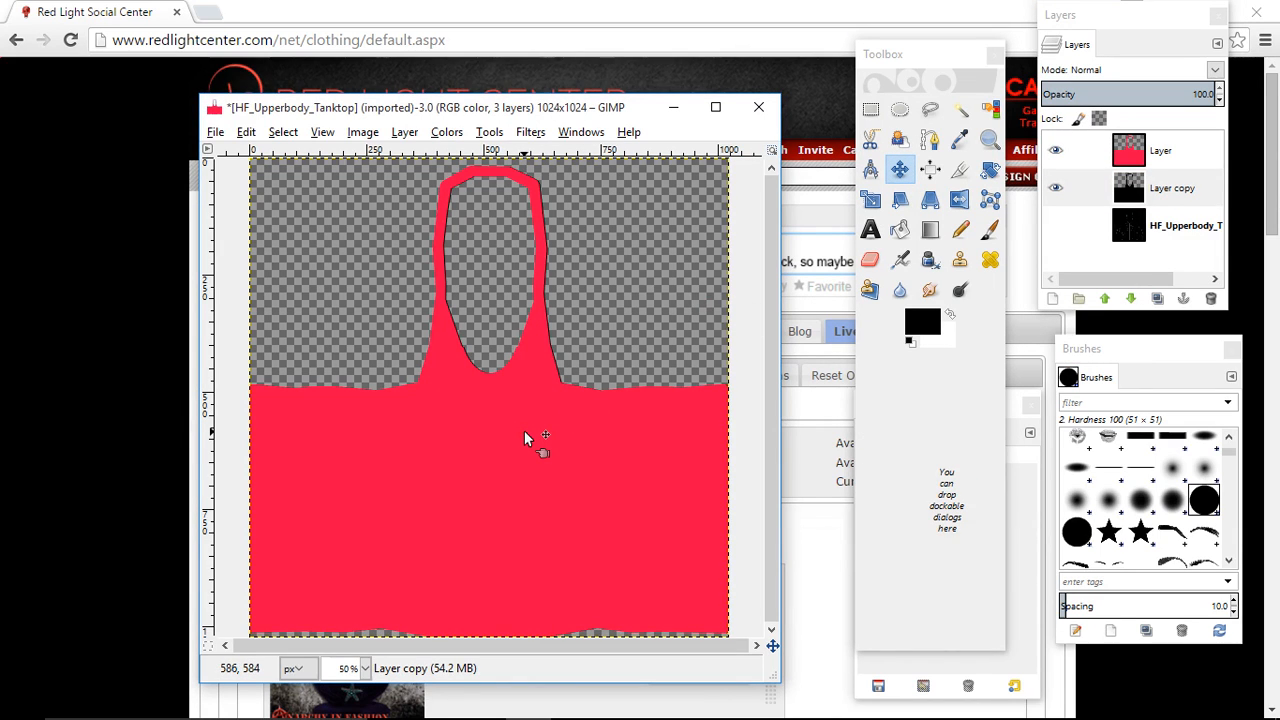
{"action": "key", "text": "Left"}
{"action": "key", "text": "Left"}
{"action": "key", "text": "Left"}
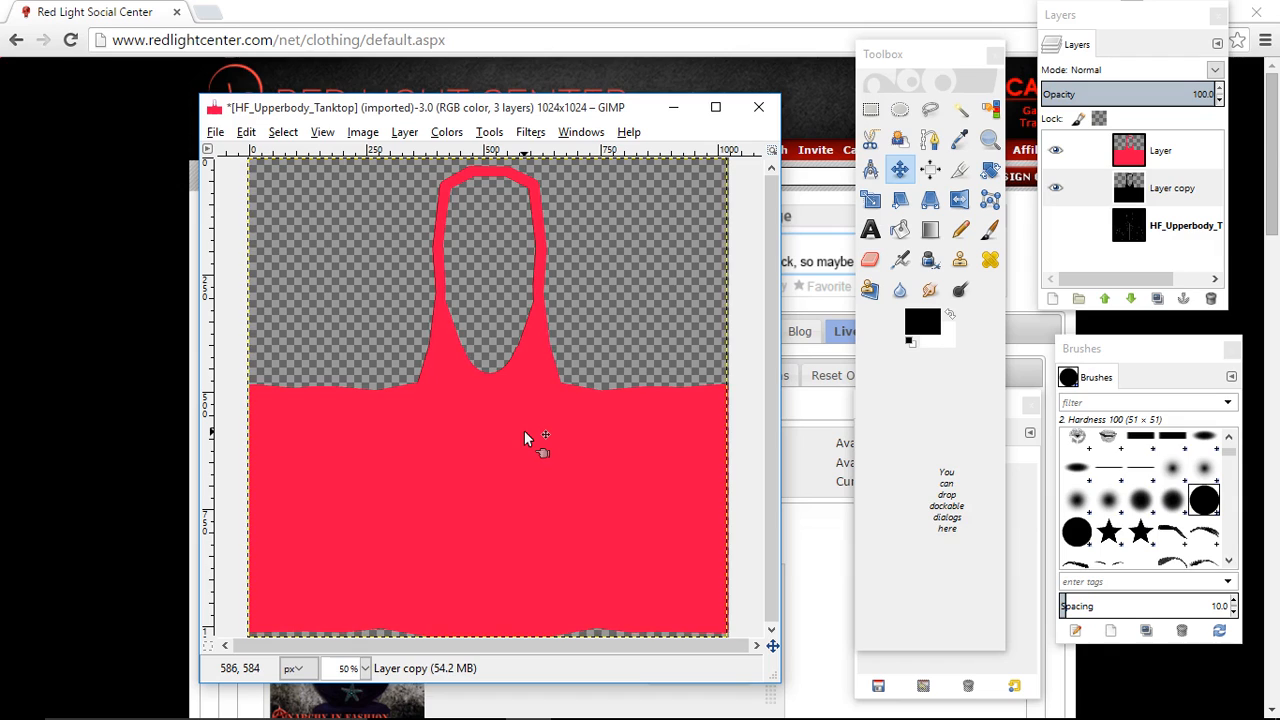
{"action": "left_click", "coordinate": [524, 430]}
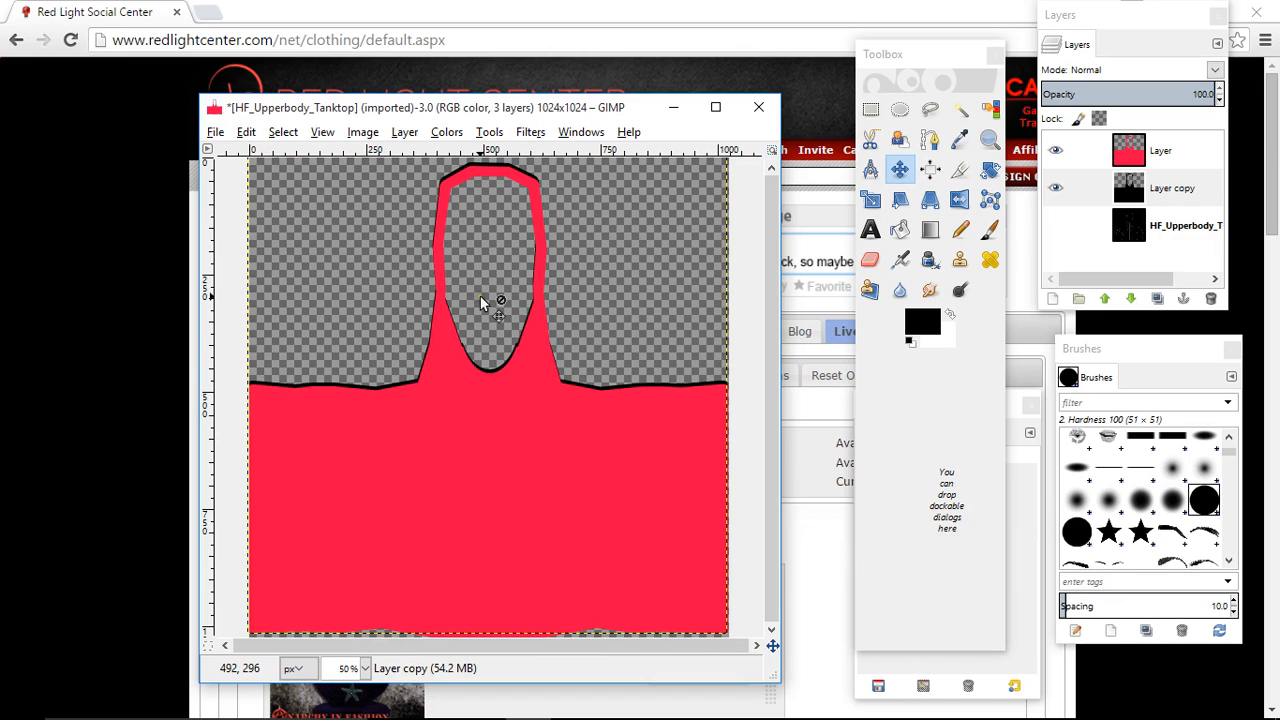
- Start exporting the image to the Desktop folder under the name PINK TOP
{"action": "left_click", "coordinate": [222, 132]}
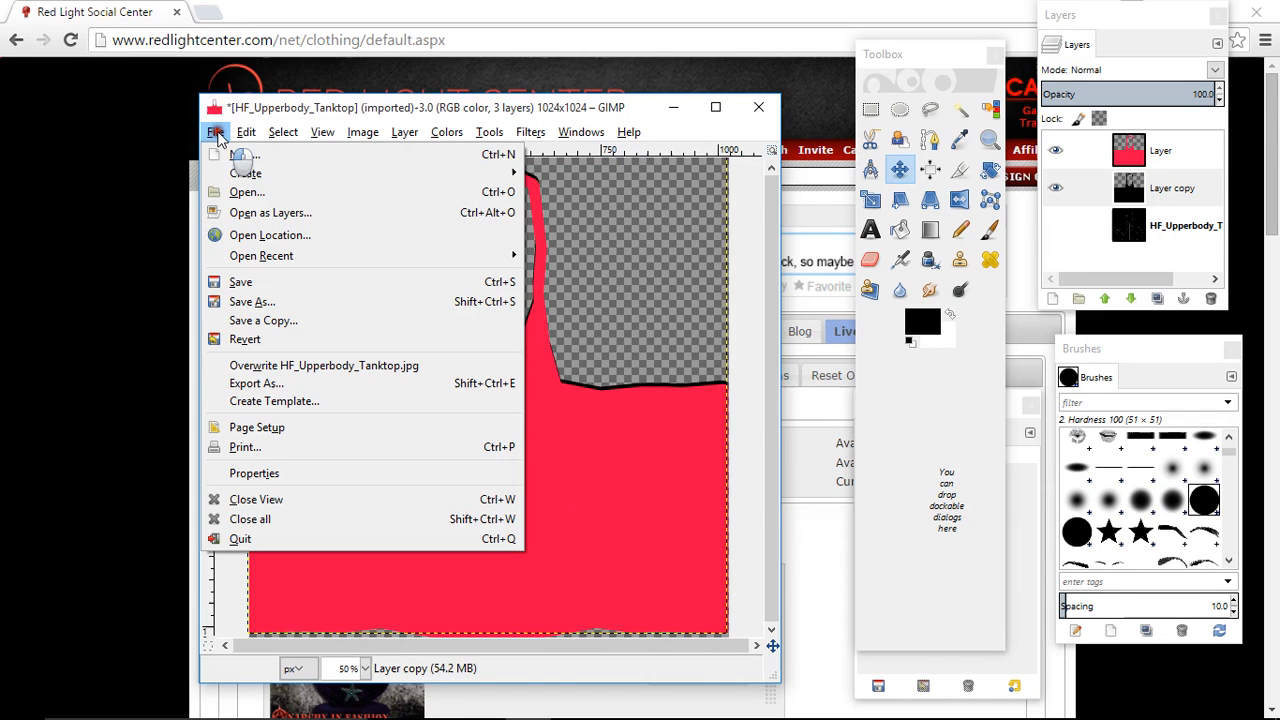
{"action": "left_click", "coordinate": [252, 383]}
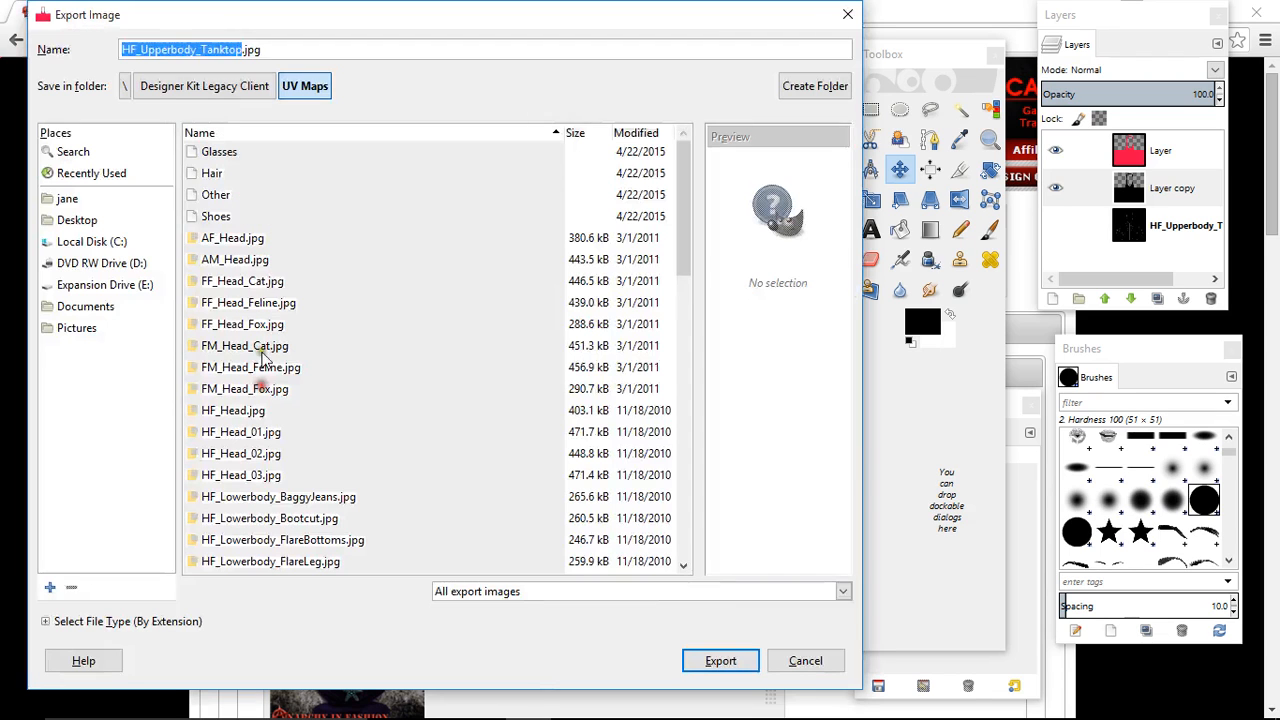
{"action": "left_click", "coordinate": [84, 220]}
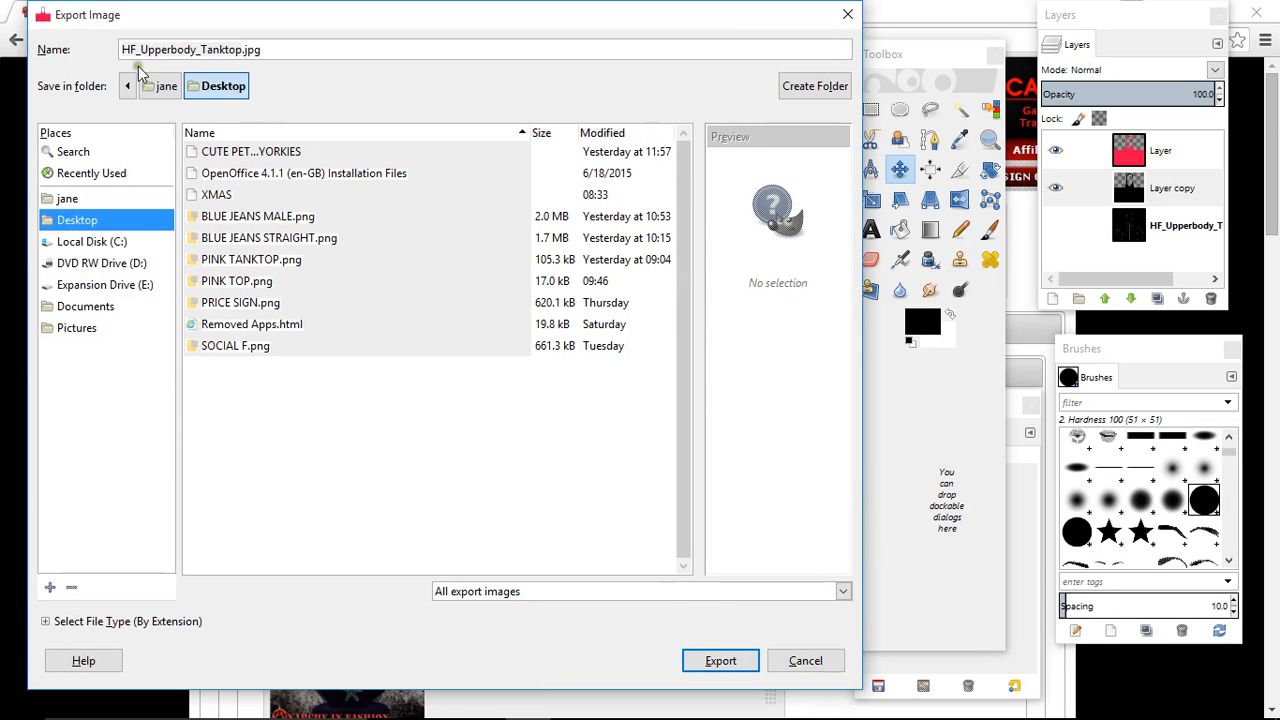
{"action": "left_click_drag", "start_coordinate": [288, 56], "coordinate": [99, 50]}
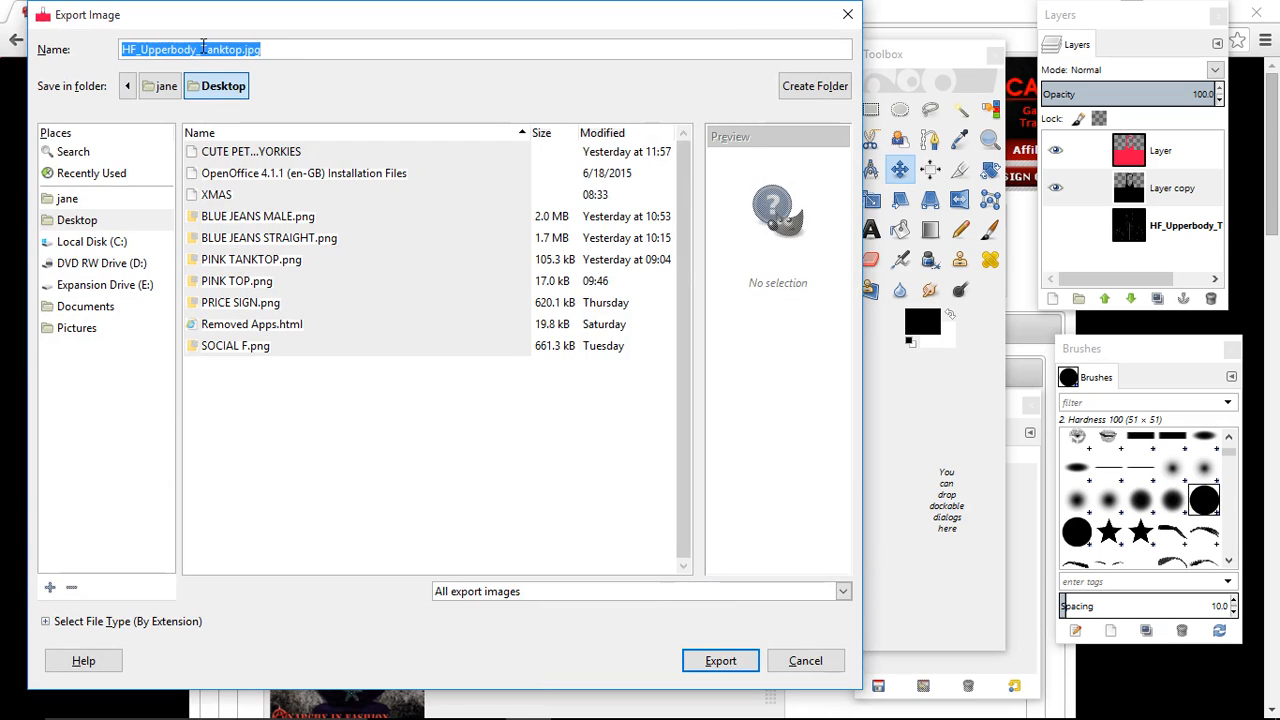
{"action": "left_click", "coordinate": [92, 220]}
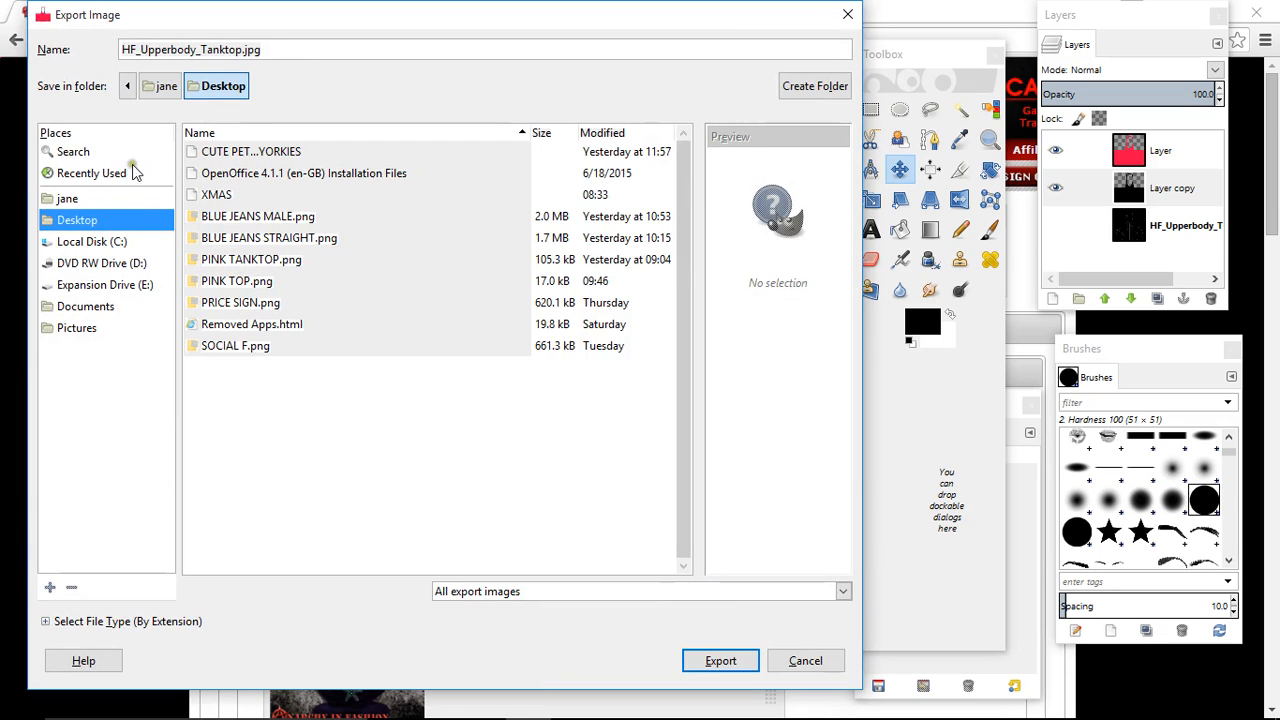
{"action": "triple_click", "coordinate": [263, 57]}
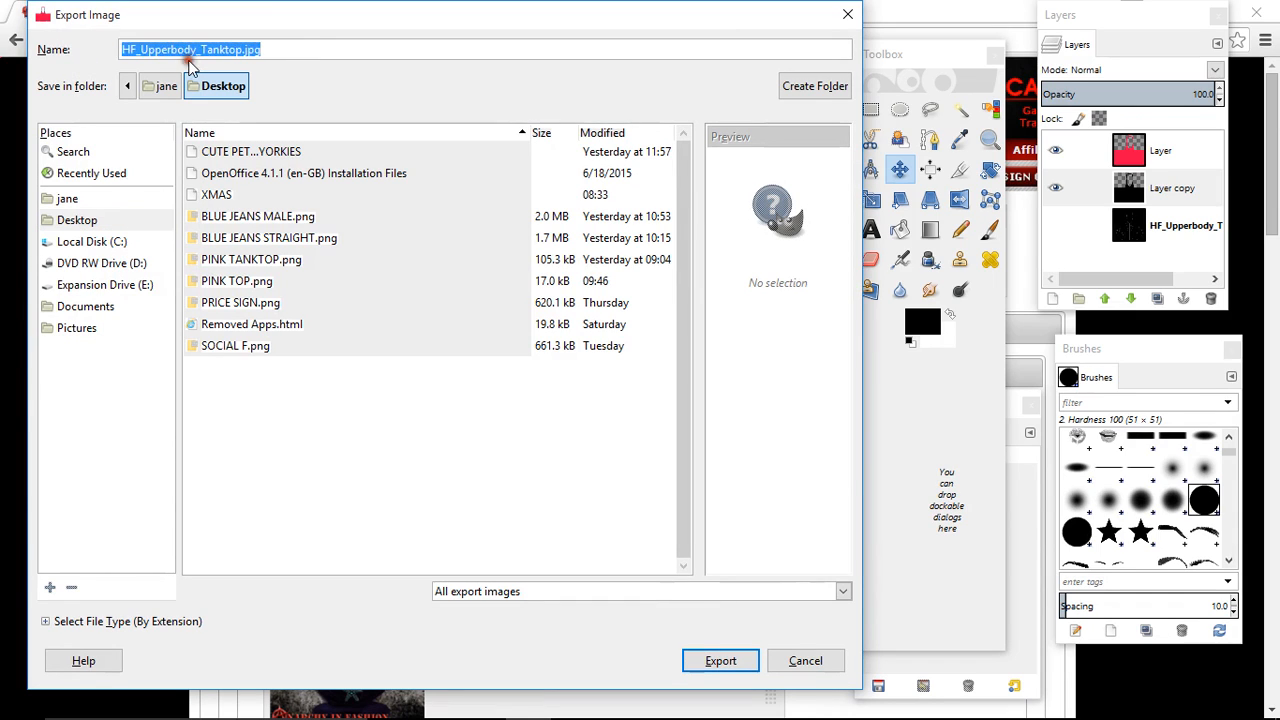
{"action": "type", "text": "PINK TO"}
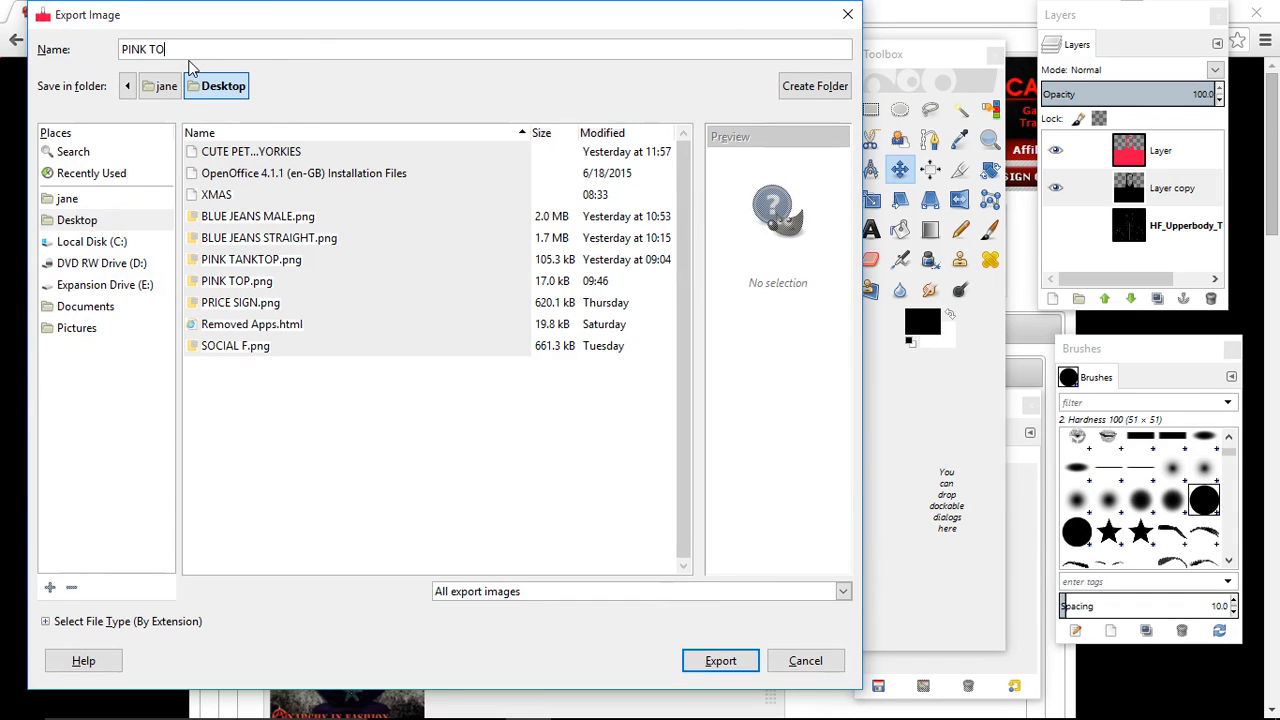
{"action": "type", "text": "P"}
{"action": "left_click", "coordinate": [78, 221]}
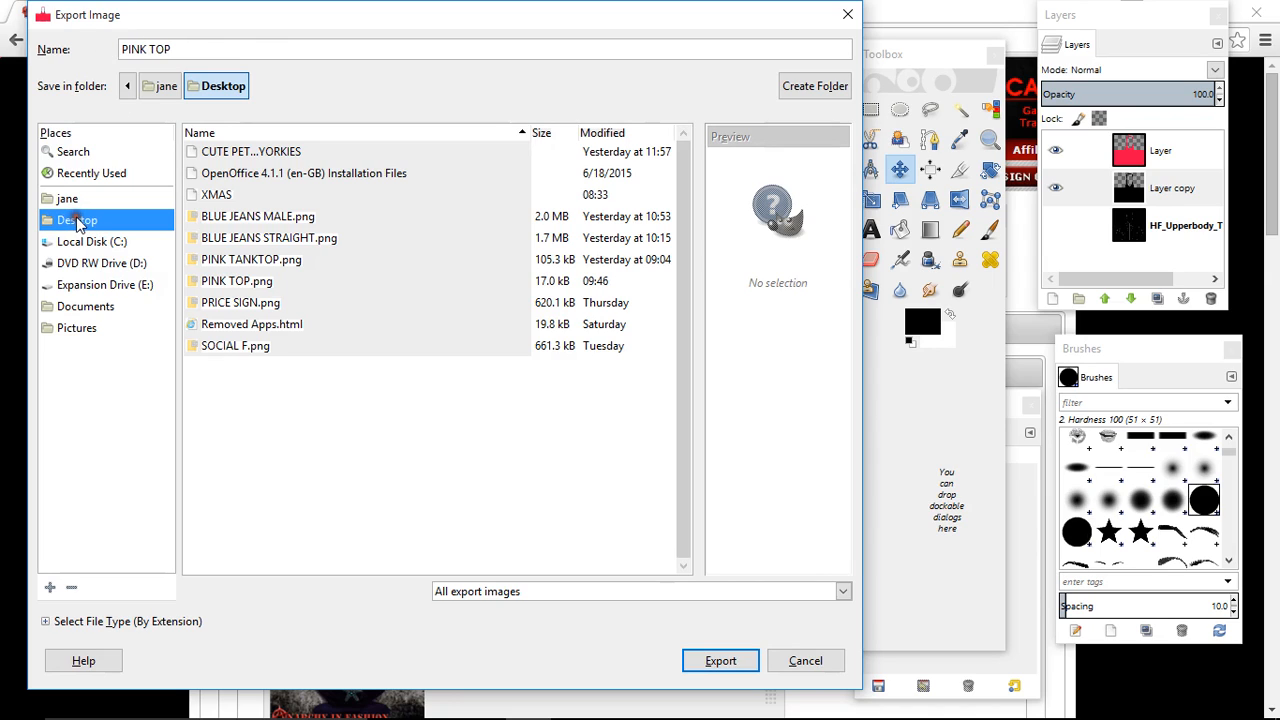
- Choose PNG image as the file type and export as PINK TOP.png, replacing the existing file and keeping the offered PNG options
{"action": "left_click", "coordinate": [118, 624]}
{"action": "scroll", "coordinate": [94, 577], "scroll_direction": "down", "scroll_amount": 4}
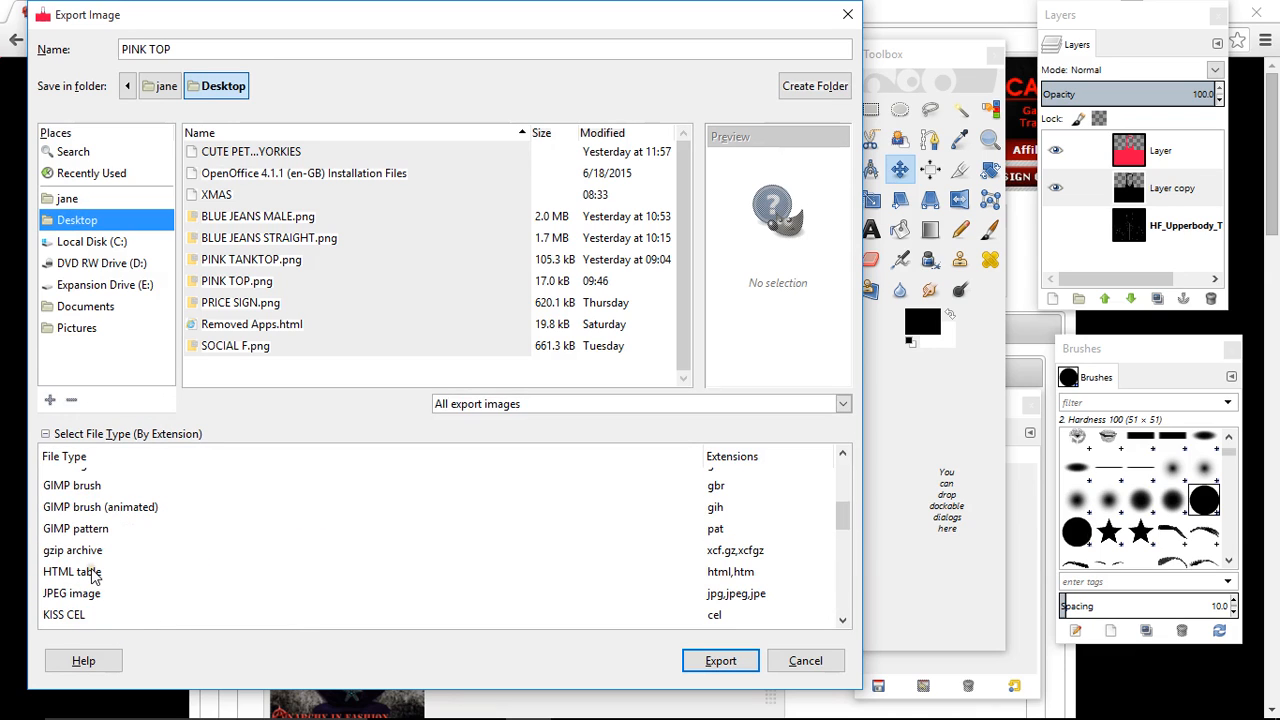
{"action": "scroll", "coordinate": [92, 577], "scroll_direction": "down", "scroll_amount": 3}
{"action": "left_click", "coordinate": [80, 567]}
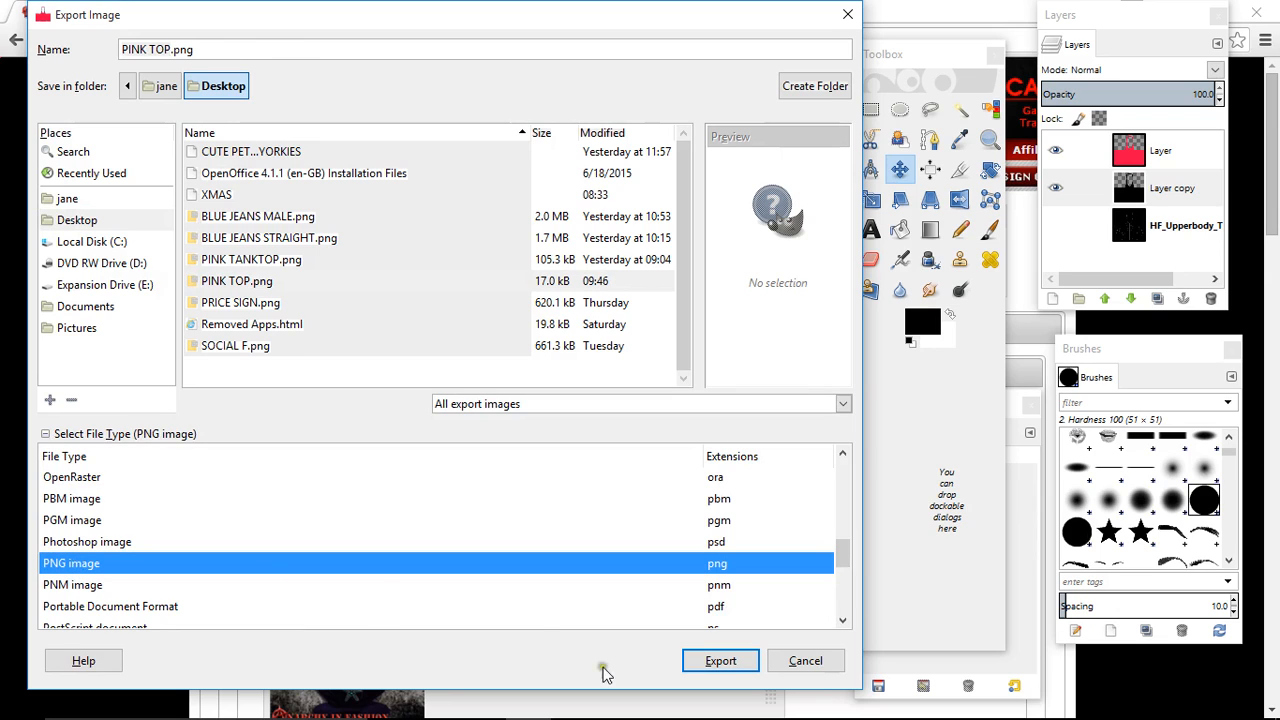
{"action": "left_click", "coordinate": [722, 664]}
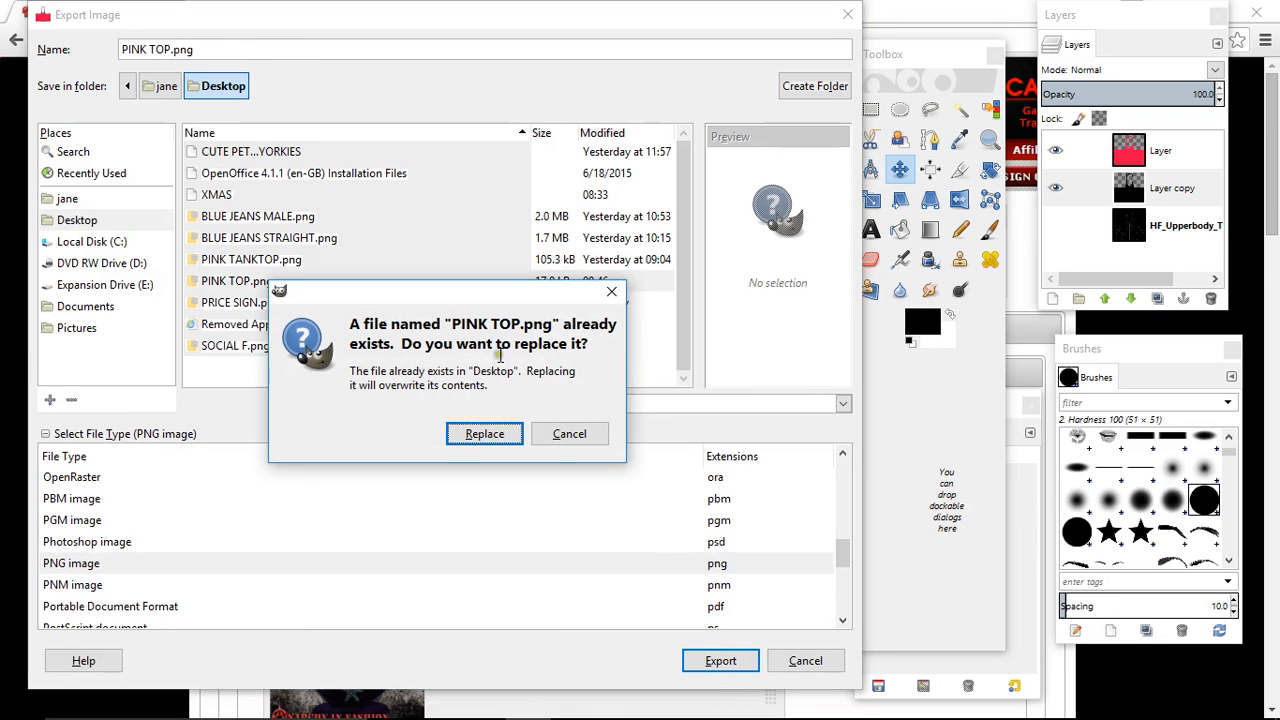
{"action": "left_click", "coordinate": [486, 435]}
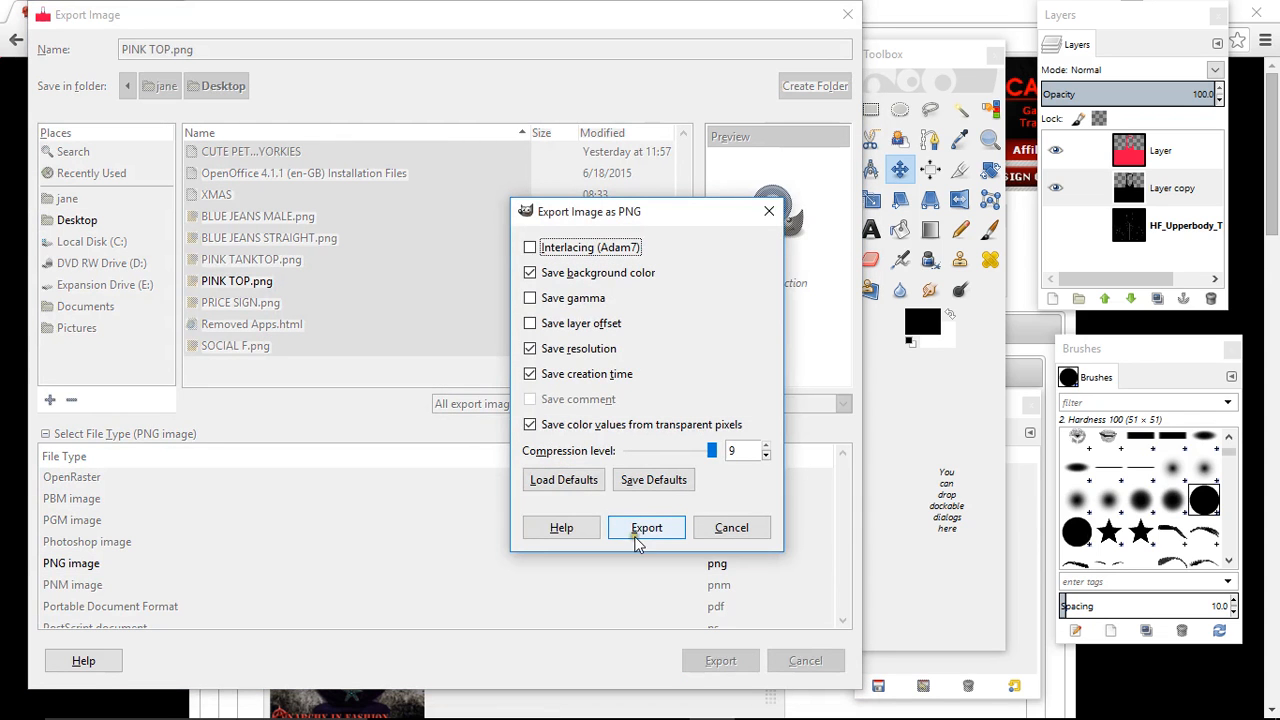
{"action": "left_click", "coordinate": [645, 528]}
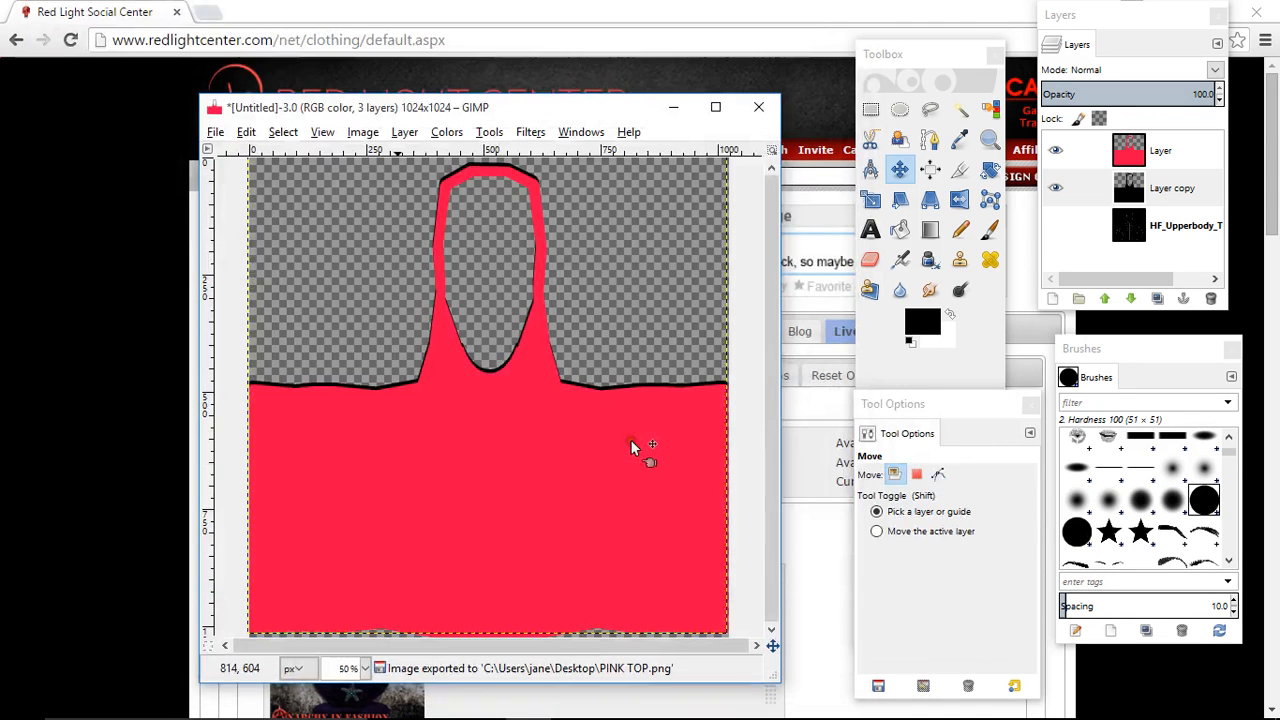
- Minimize the image window, open the Create Outfit page on the Red Light Center site and choose the New Style avatar type
{"action": "left_click", "coordinate": [673, 107]}
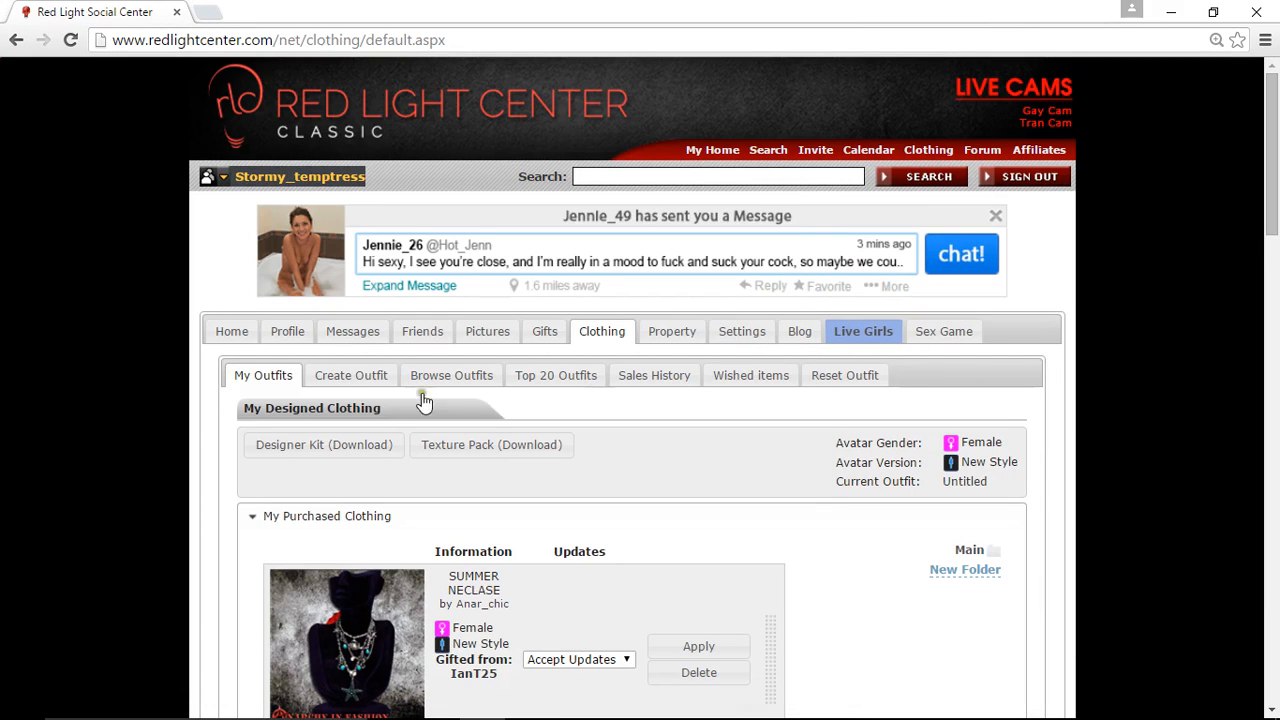
{"action": "left_click", "coordinate": [596, 336]}
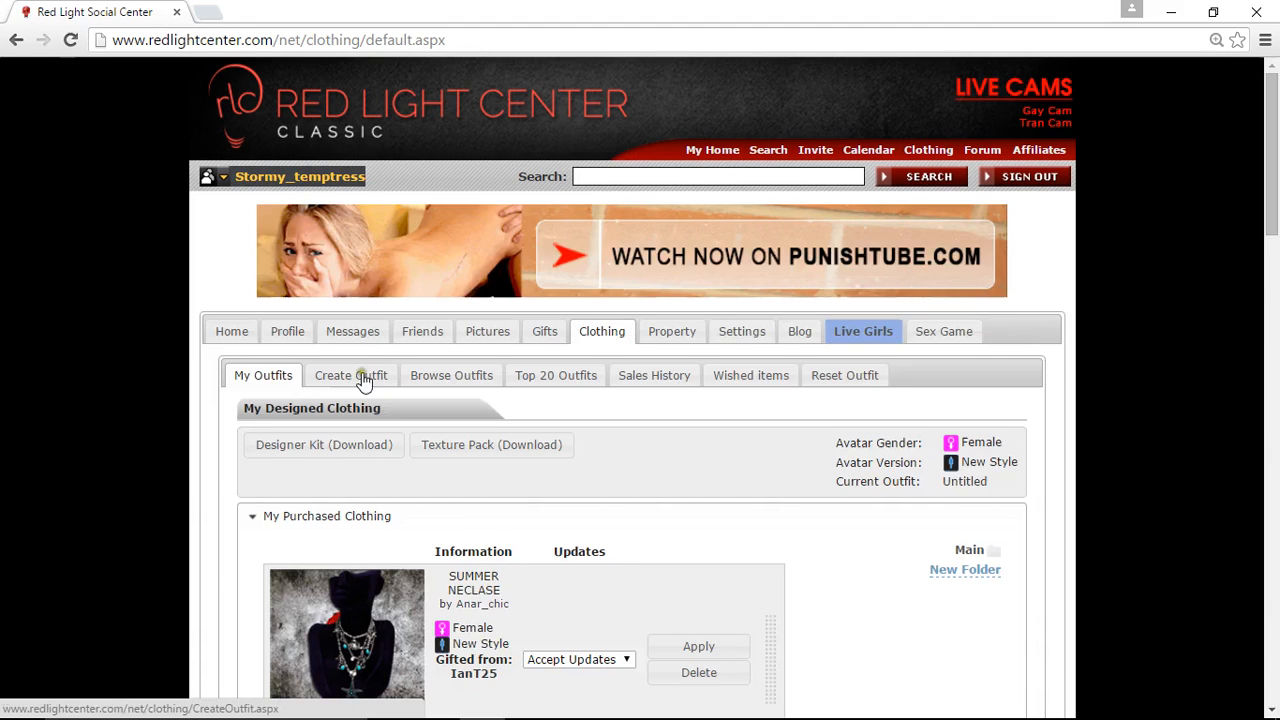
{"action": "left_click", "coordinate": [363, 380]}
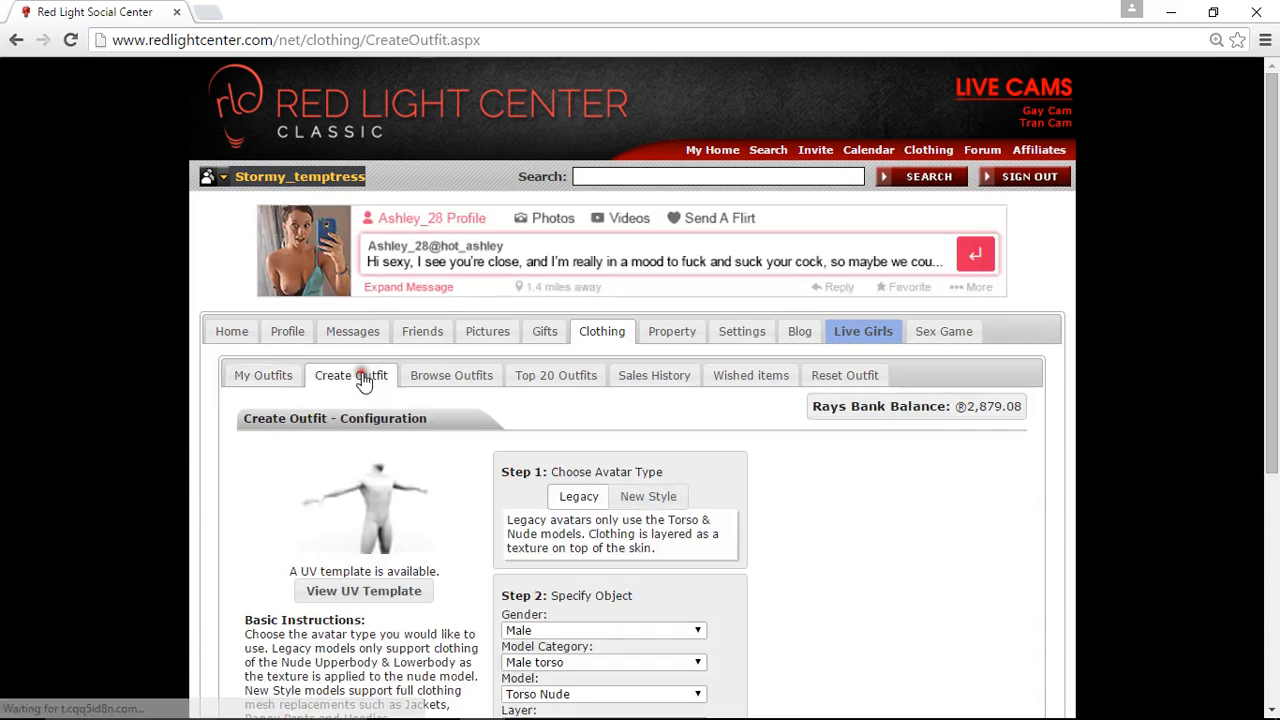
{"action": "left_click", "coordinate": [662, 495]}
- Specify the outfit object as gender Female, category Female torso, model Tank top w/skin and layer CLOTHING
{"action": "scroll", "coordinate": [575, 475], "scroll_direction": "down", "scroll_amount": 3}
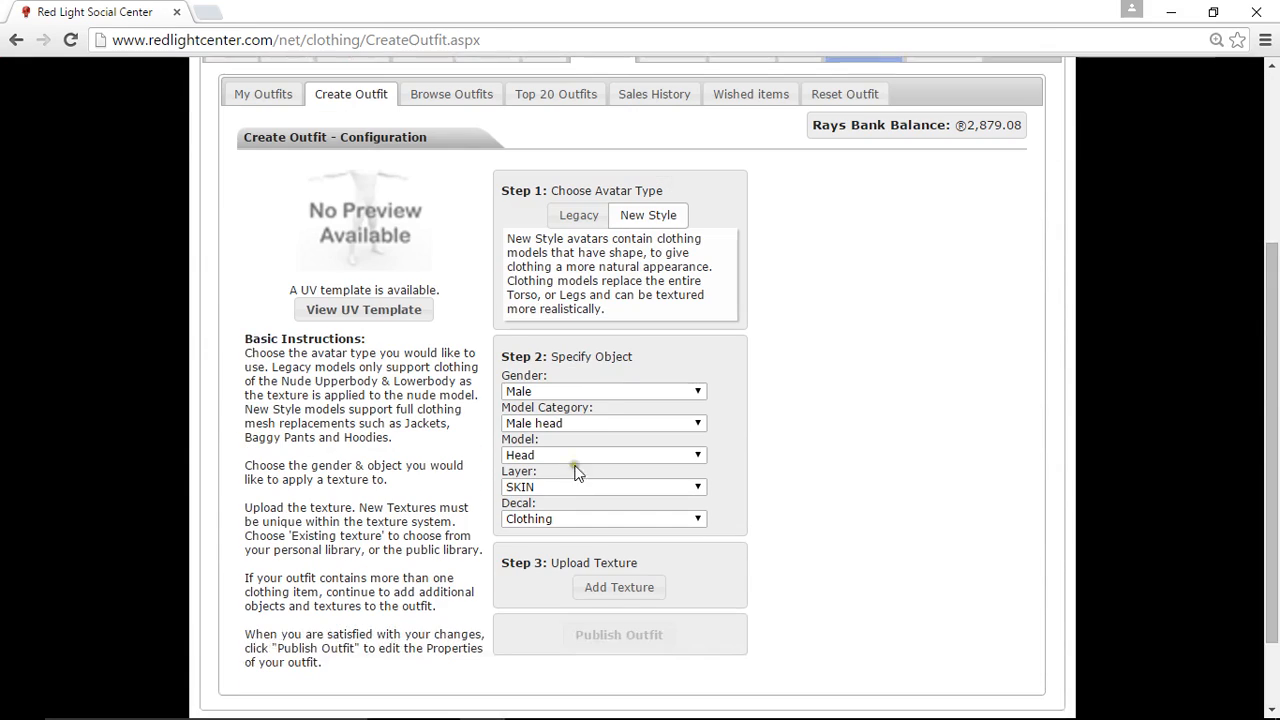
{"action": "left_click", "coordinate": [527, 391]}
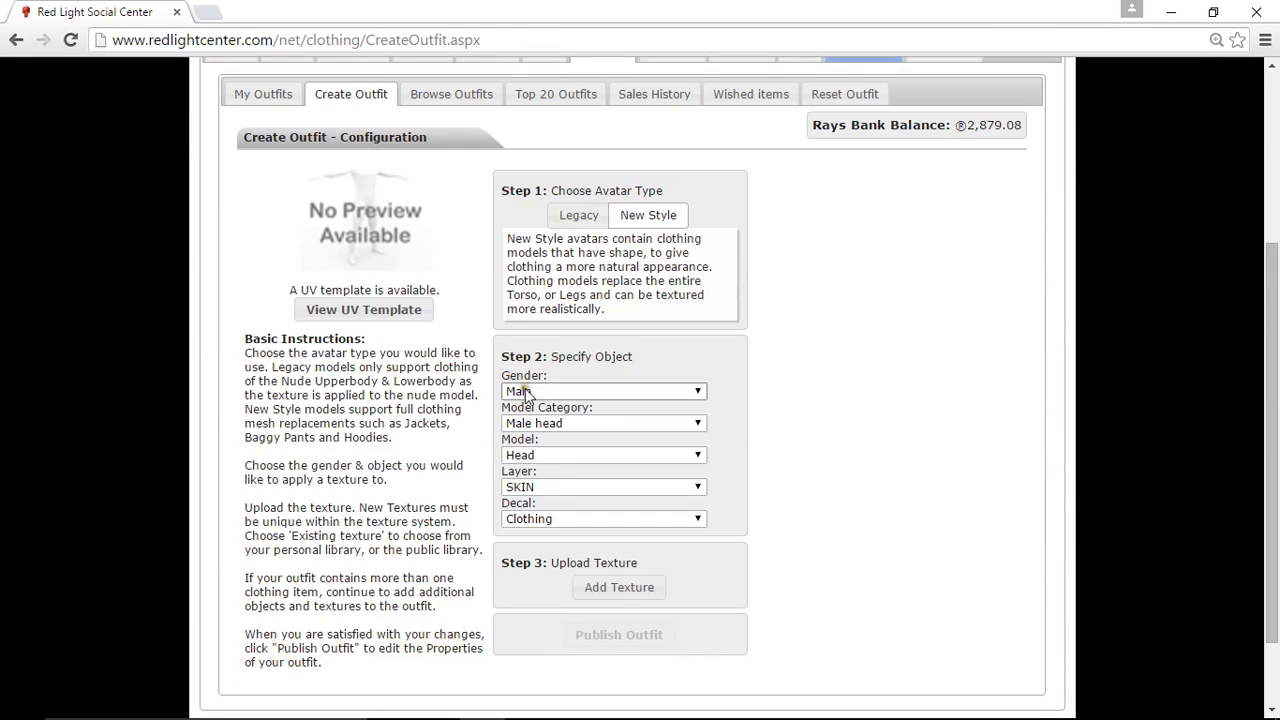
{"action": "left_click", "coordinate": [538, 421]}
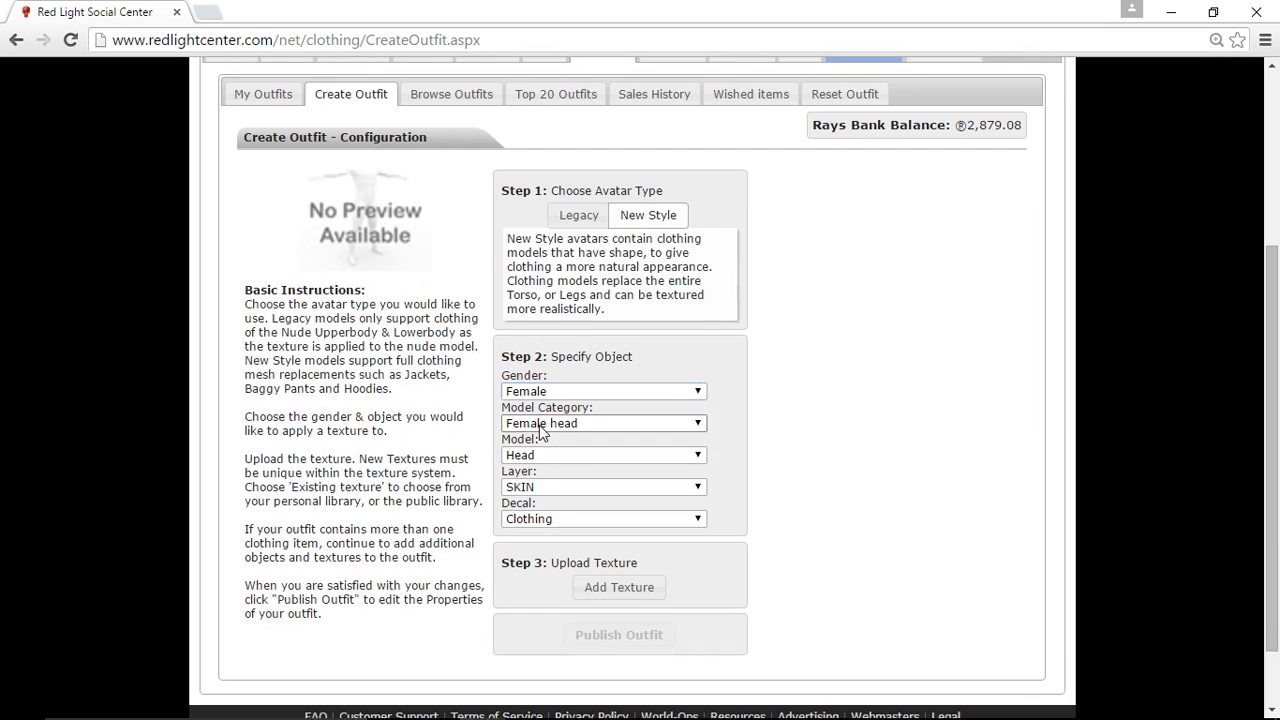
{"action": "left_click", "coordinate": [540, 423]}
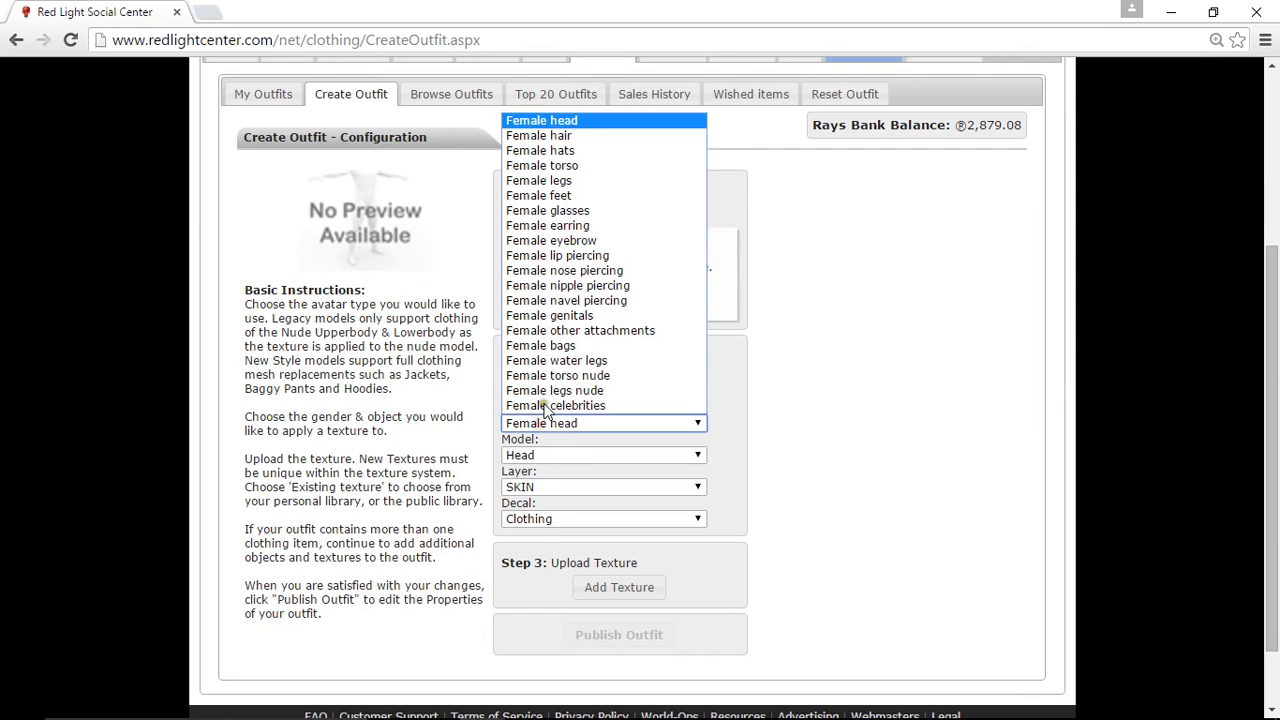
{"action": "left_click", "coordinate": [594, 166]}
{"action": "left_click", "coordinate": [560, 455]}
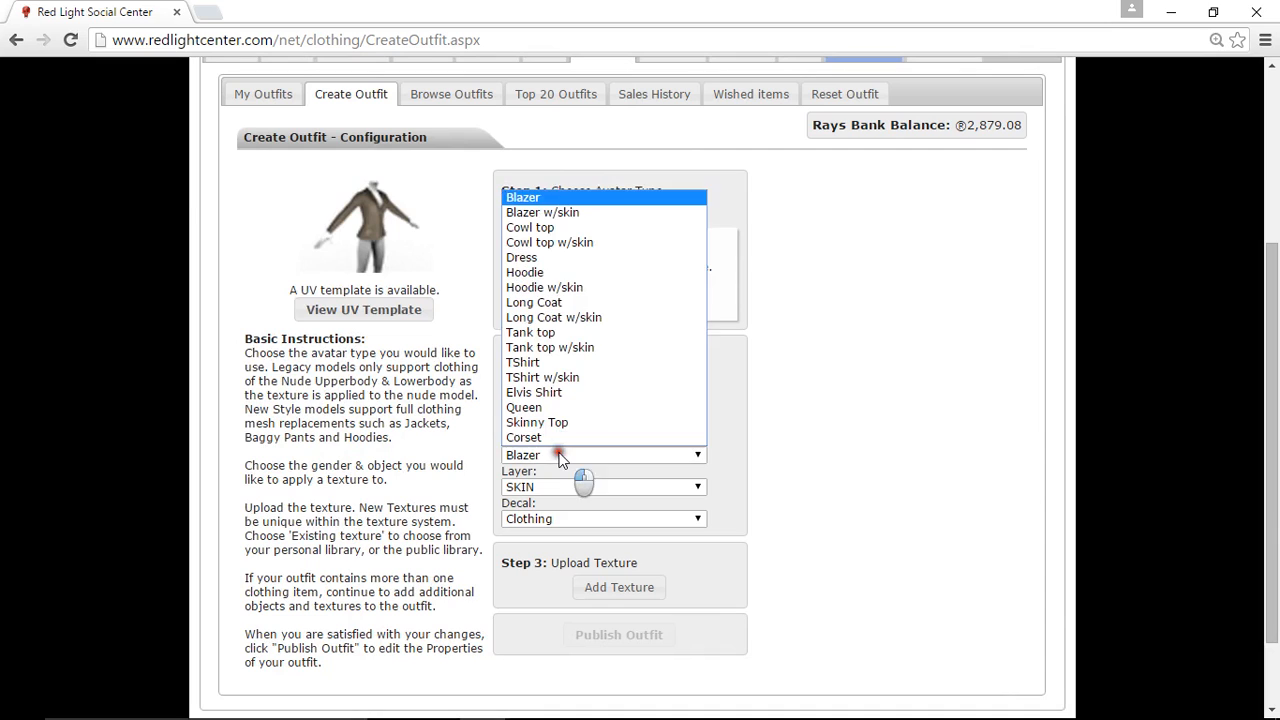
{"action": "left_click", "coordinate": [575, 348]}
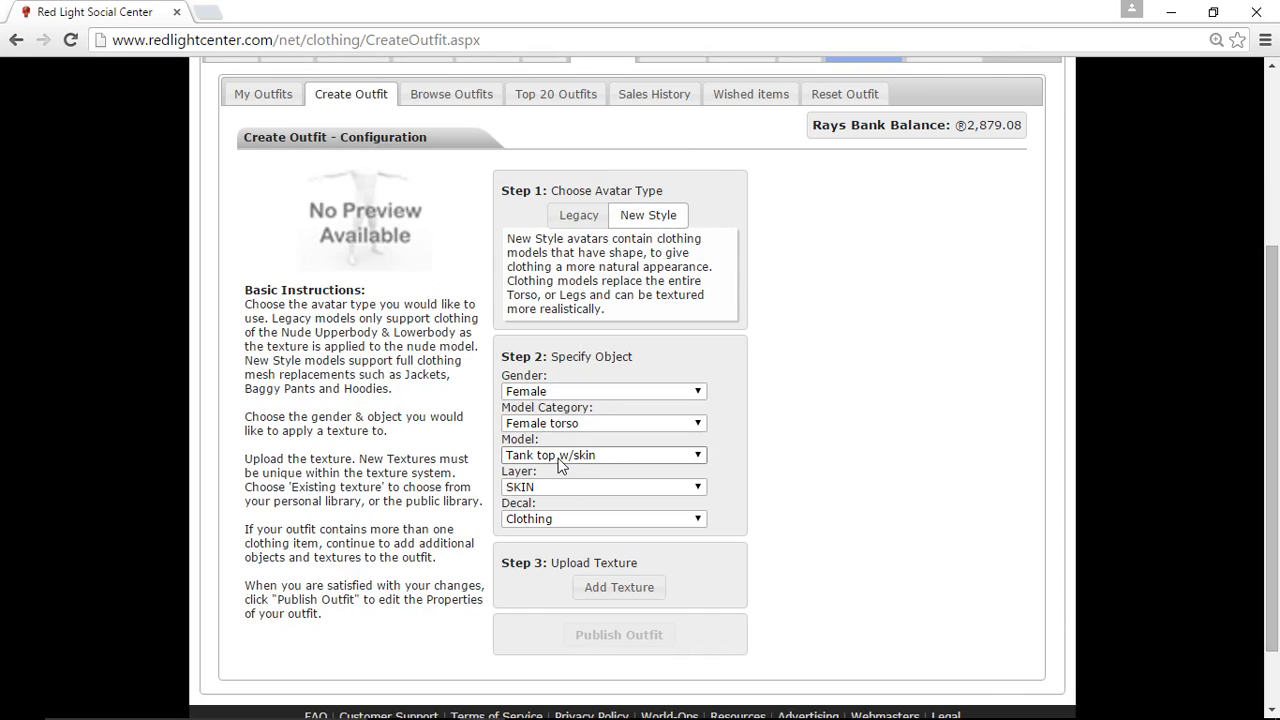
{"action": "left_click", "coordinate": [558, 485]}
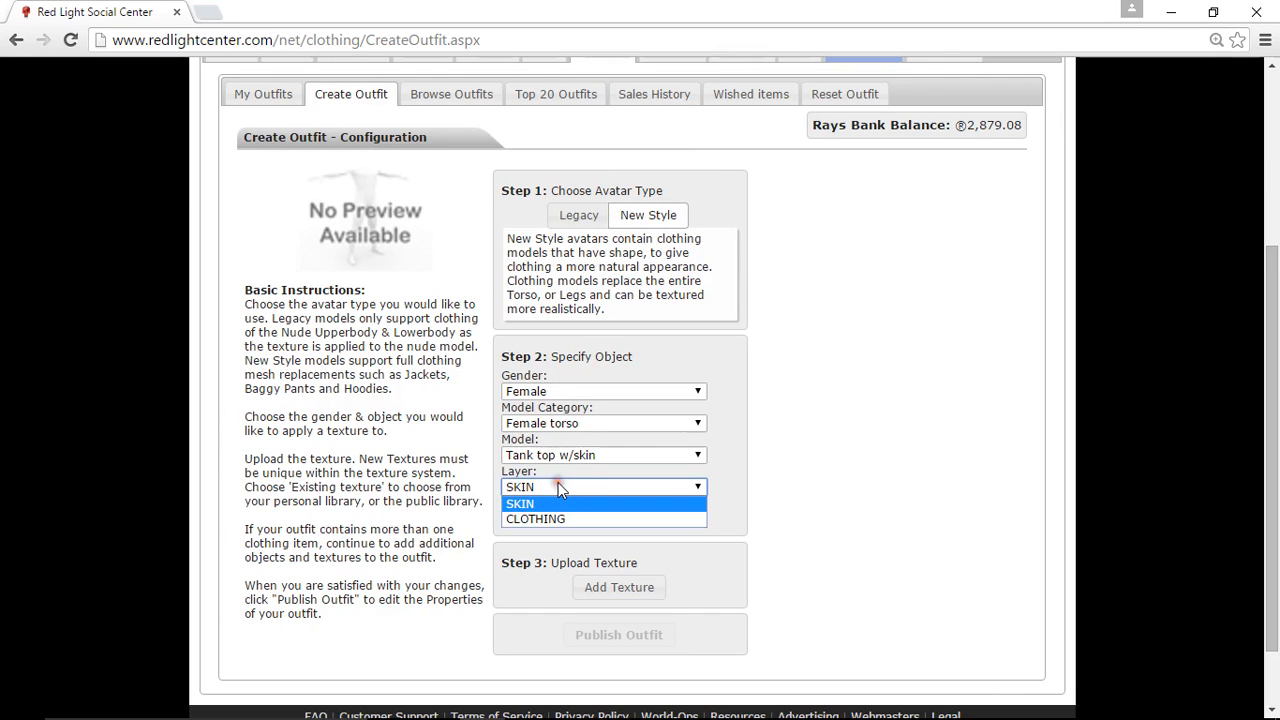
{"action": "left_click", "coordinate": [543, 519]}
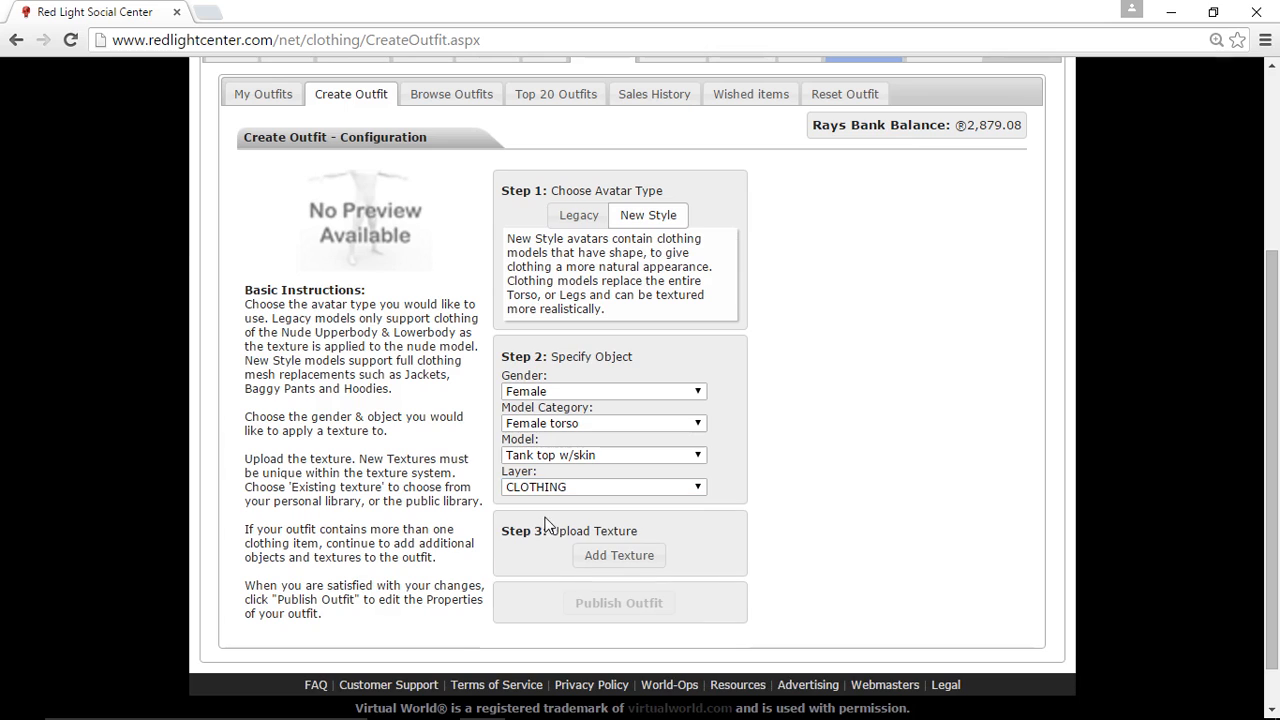
- Add the first saved red top texture from the Existing (Current Group) texture library to the outfit
{"action": "left_click", "coordinate": [620, 556]}
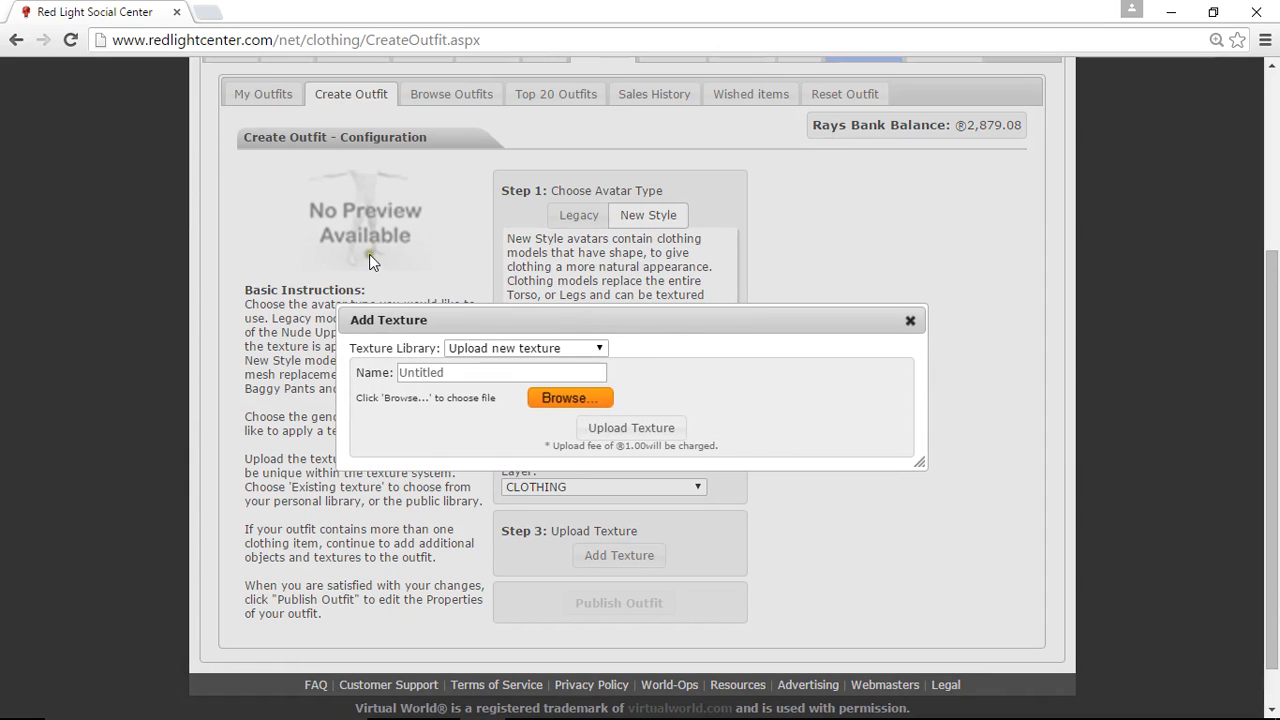
{"action": "left_click", "coordinate": [500, 349]}
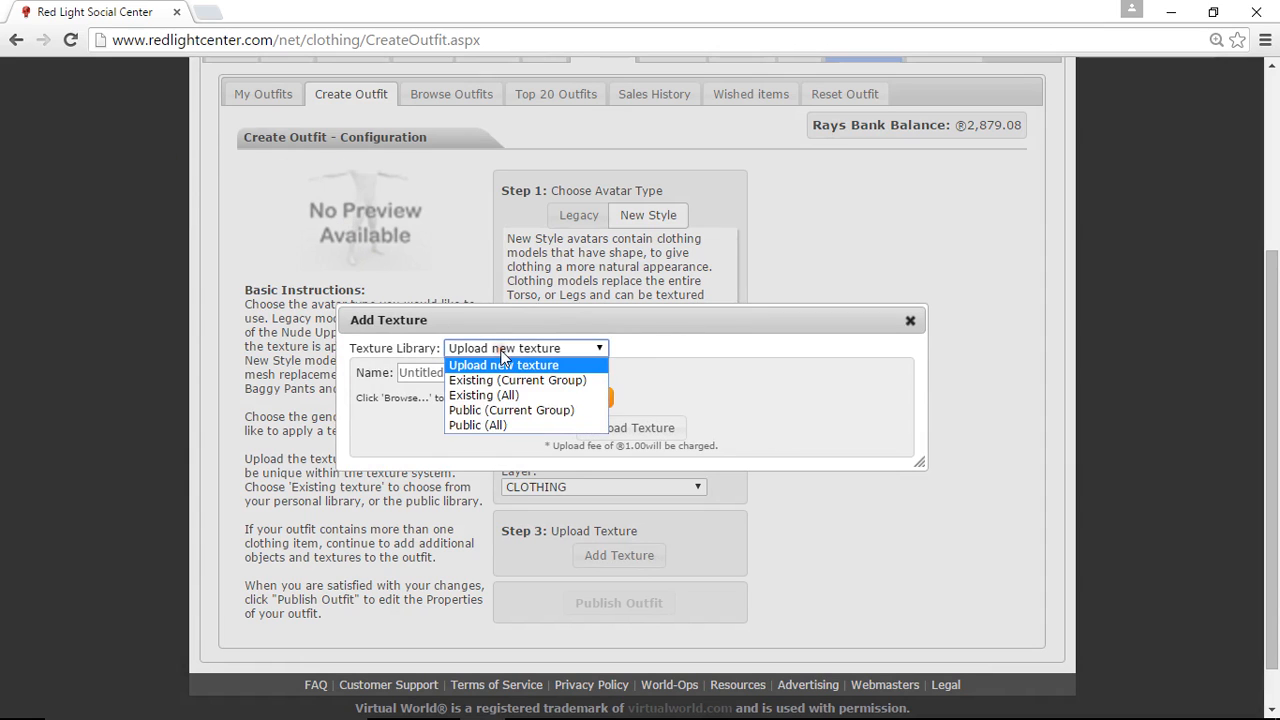
{"action": "left_click", "coordinate": [505, 374]}
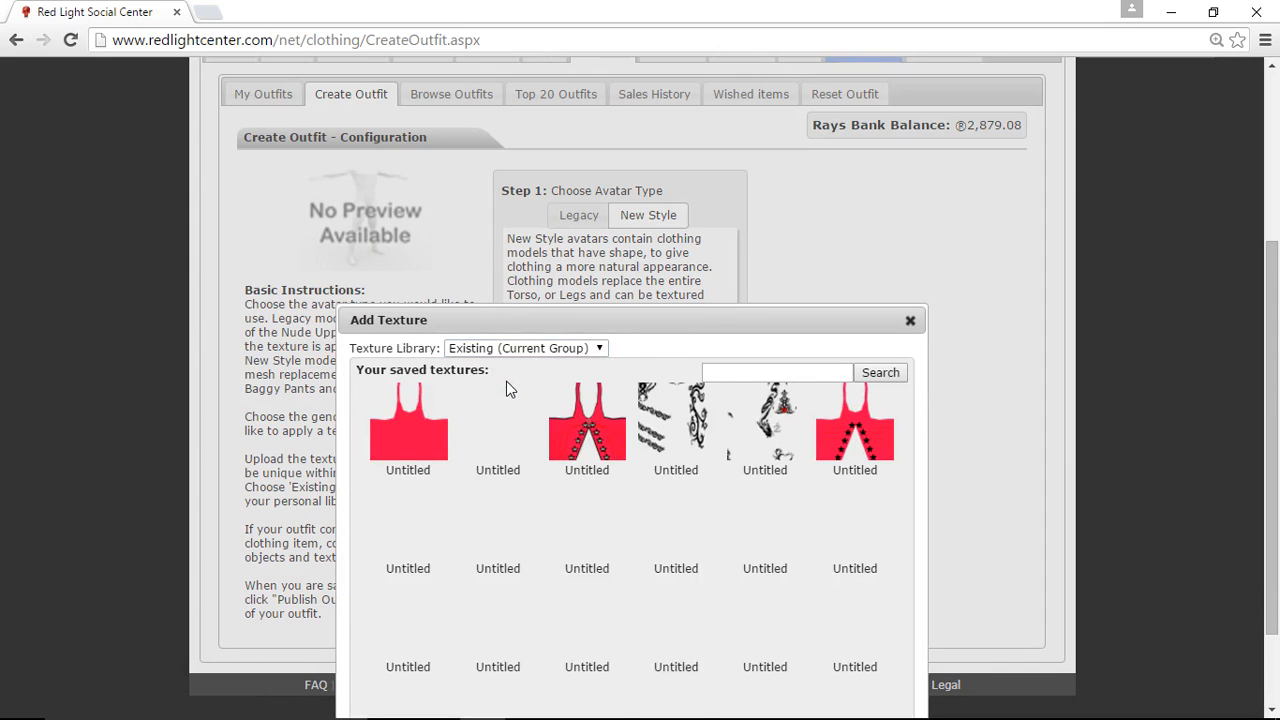
{"action": "left_click", "coordinate": [407, 426]}
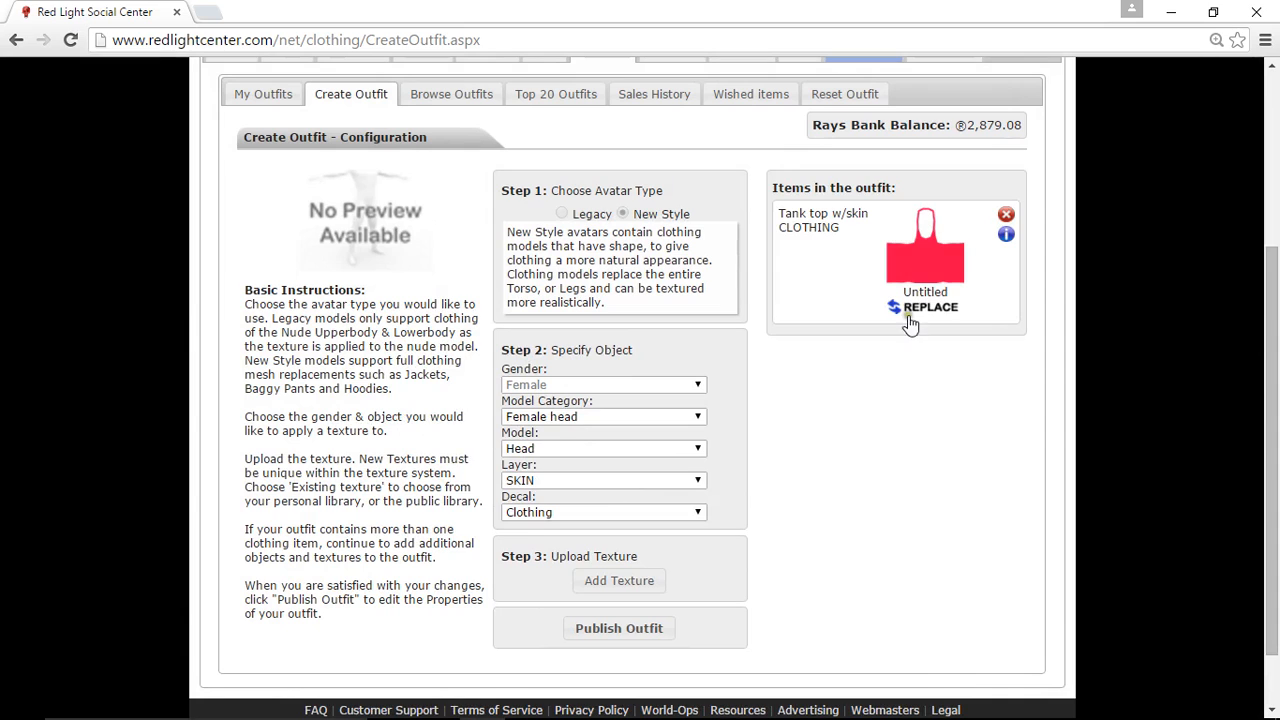
- Proceed to publishing the outfit and test it on the avatar
{"action": "left_click", "coordinate": [636, 630]}
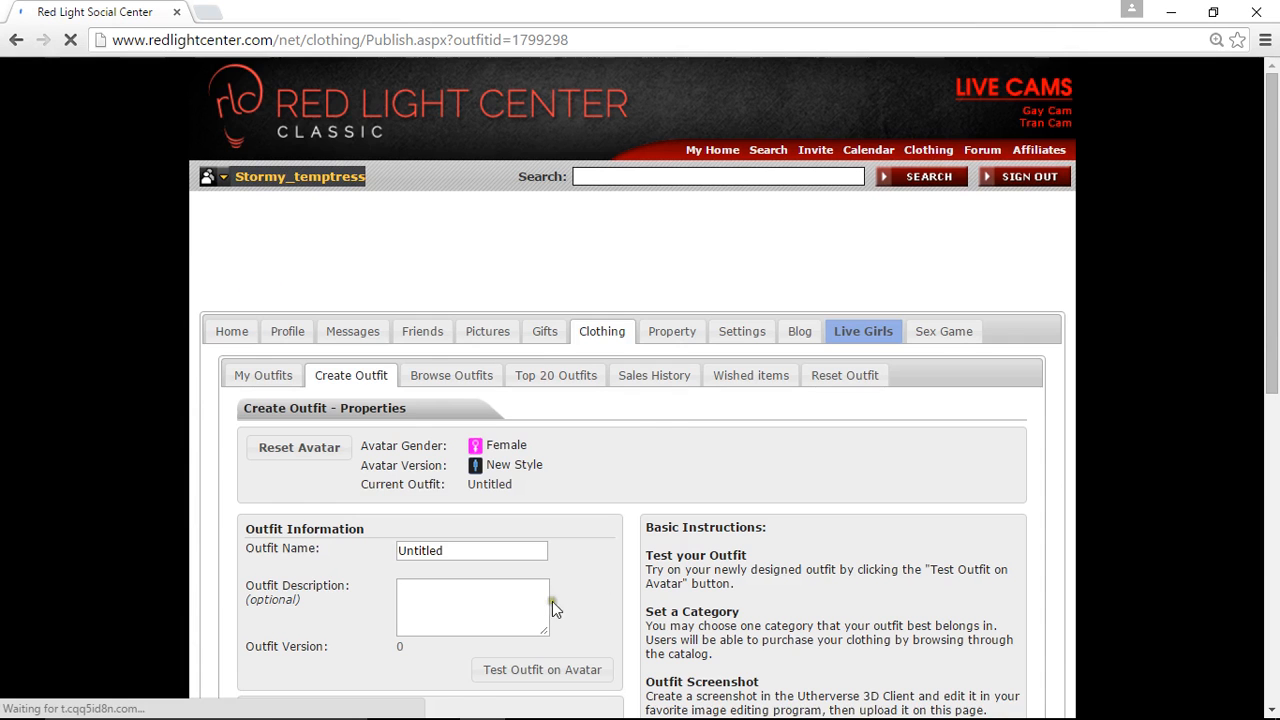
{"action": "scroll", "coordinate": [552, 601], "scroll_direction": "down", "scroll_amount": 1}
{"action": "left_click", "coordinate": [548, 577]}
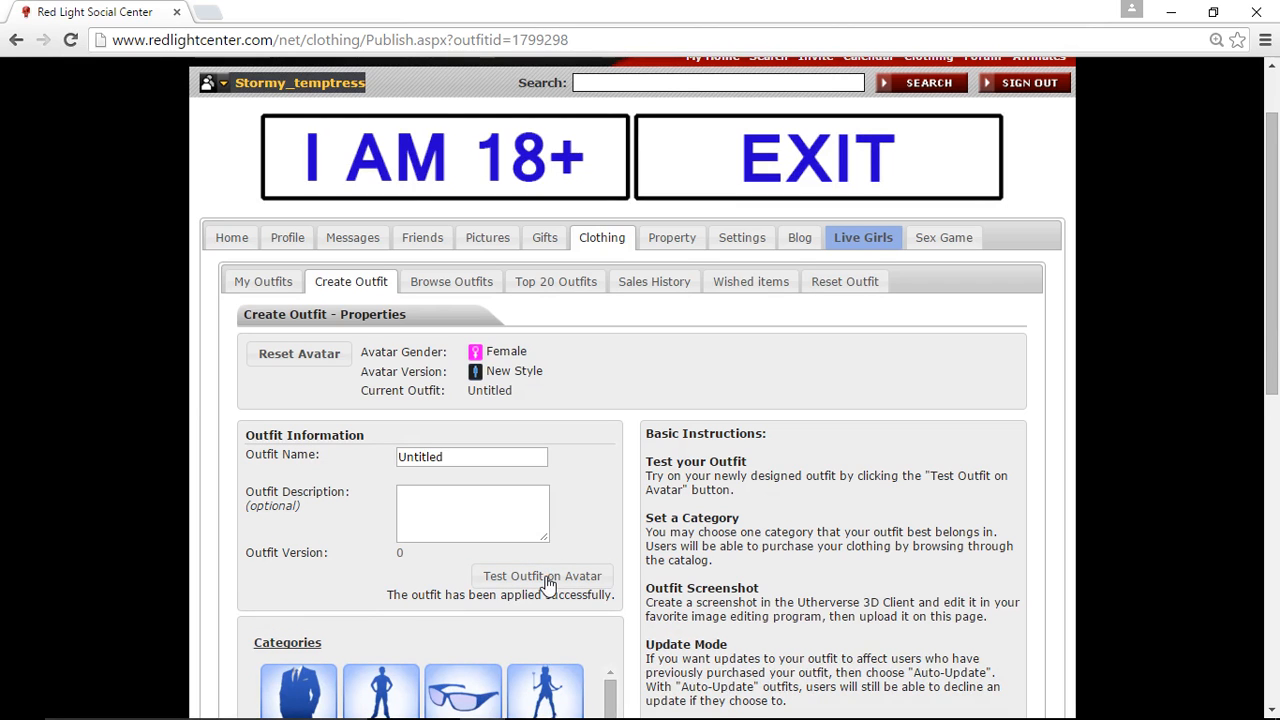
- Review the outfit's category, screenshot and purchase settings on the Properties page
{"action": "scroll", "coordinate": [154, 507], "scroll_direction": "down", "scroll_amount": 6}
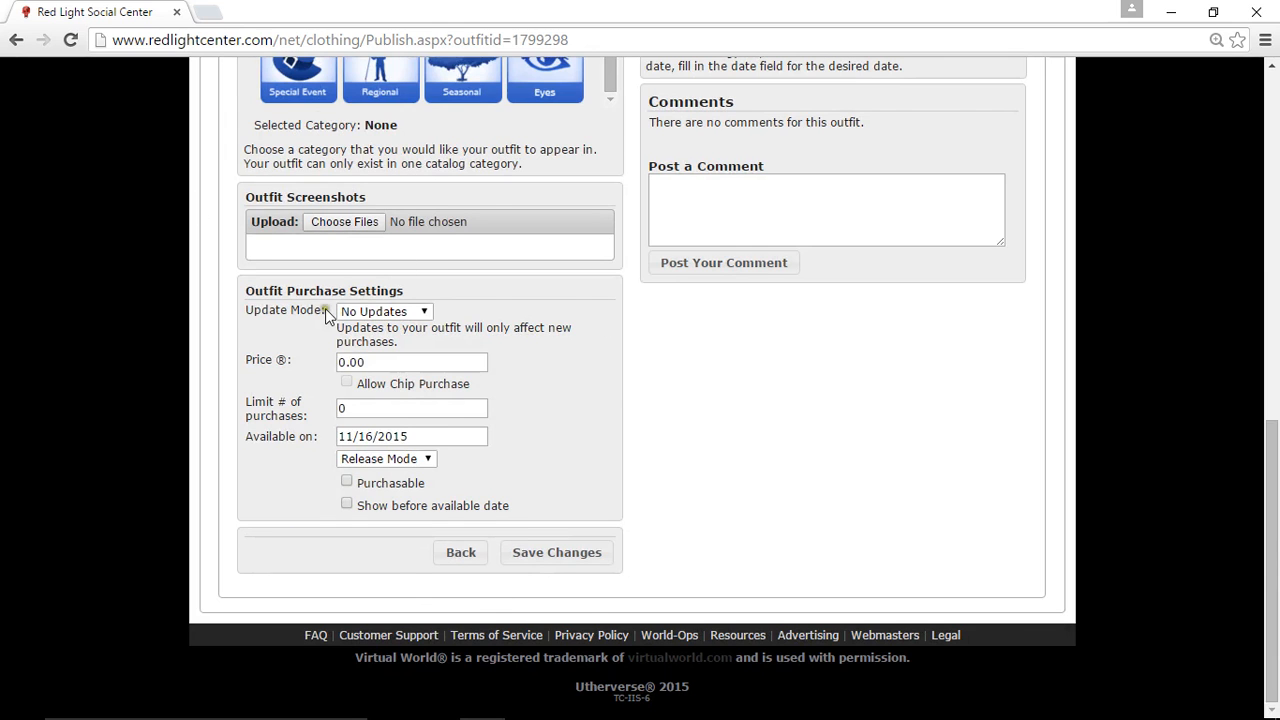
{"action": "scroll", "coordinate": [418, 220], "scroll_direction": "up", "scroll_amount": 3}
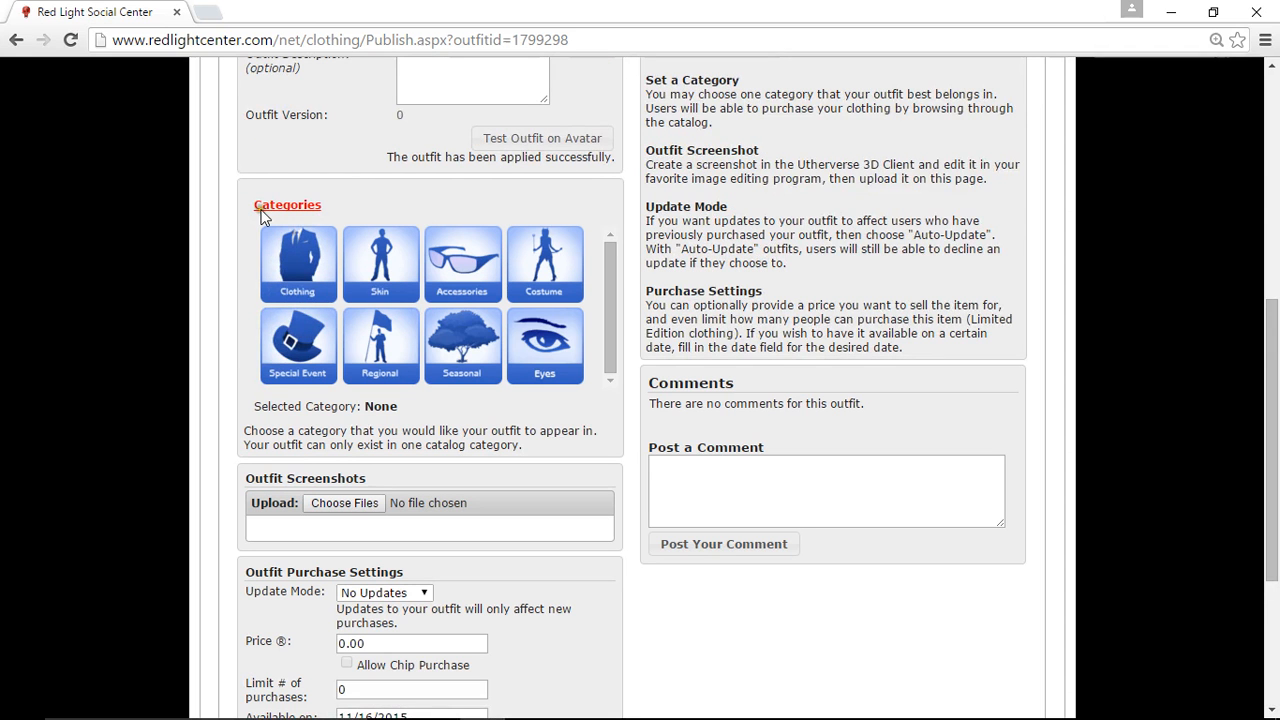
{"action": "scroll", "coordinate": [516, 245], "scroll_direction": "down", "scroll_amount": 3}
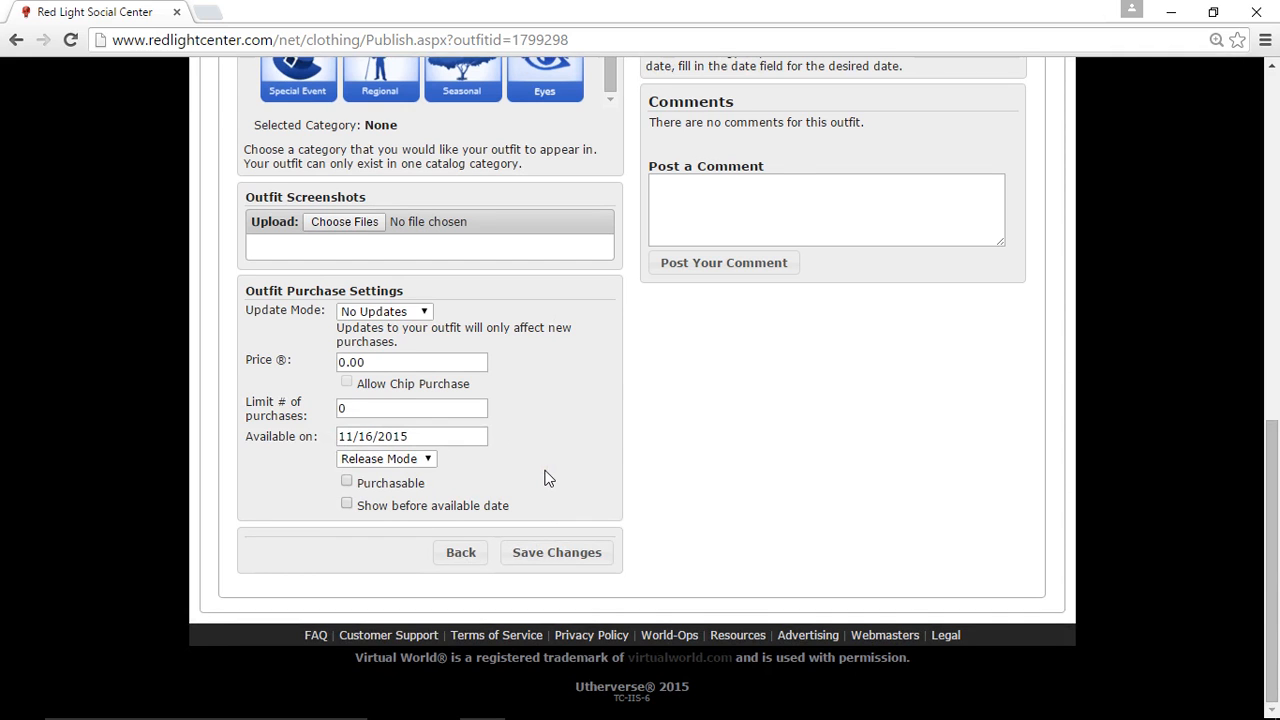
{"action": "scroll", "coordinate": [545, 474], "scroll_direction": "up", "scroll_amount": 4}
{"action": "scroll", "coordinate": [503, 280], "scroll_direction": "up", "scroll_amount": 1}
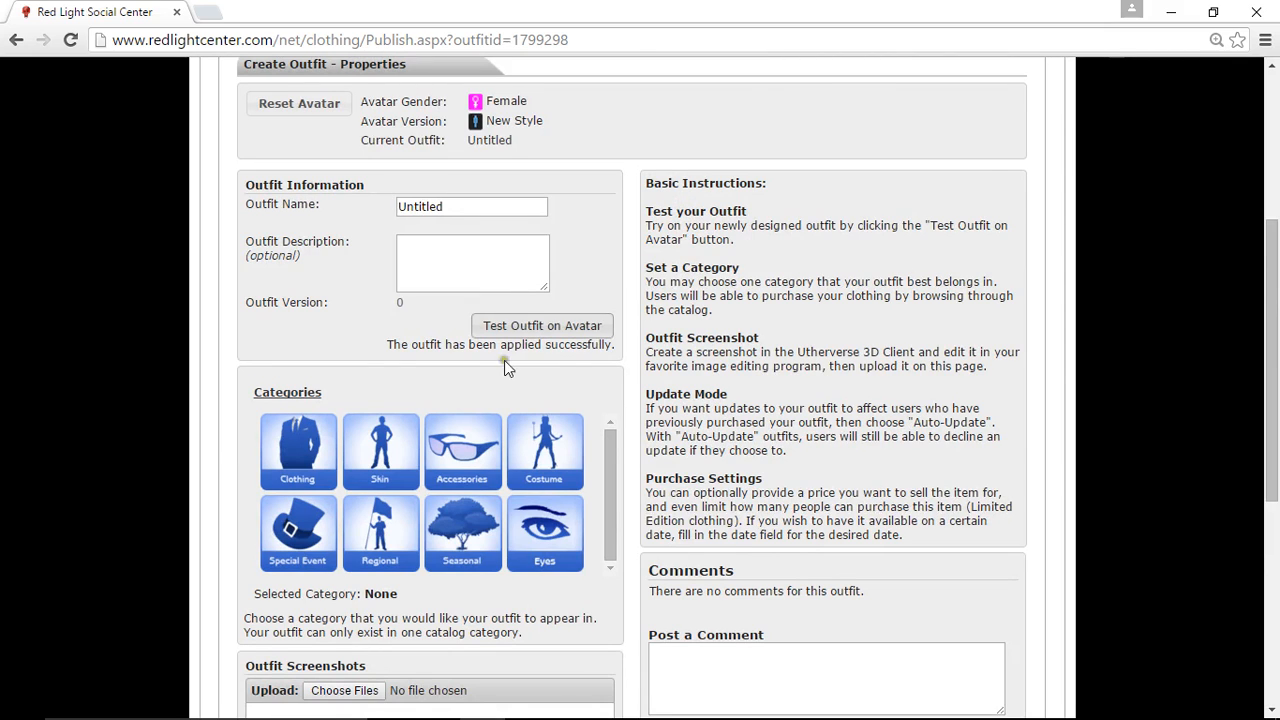
{"action": "scroll", "coordinate": [180, 375], "scroll_direction": "up", "scroll_amount": 2}
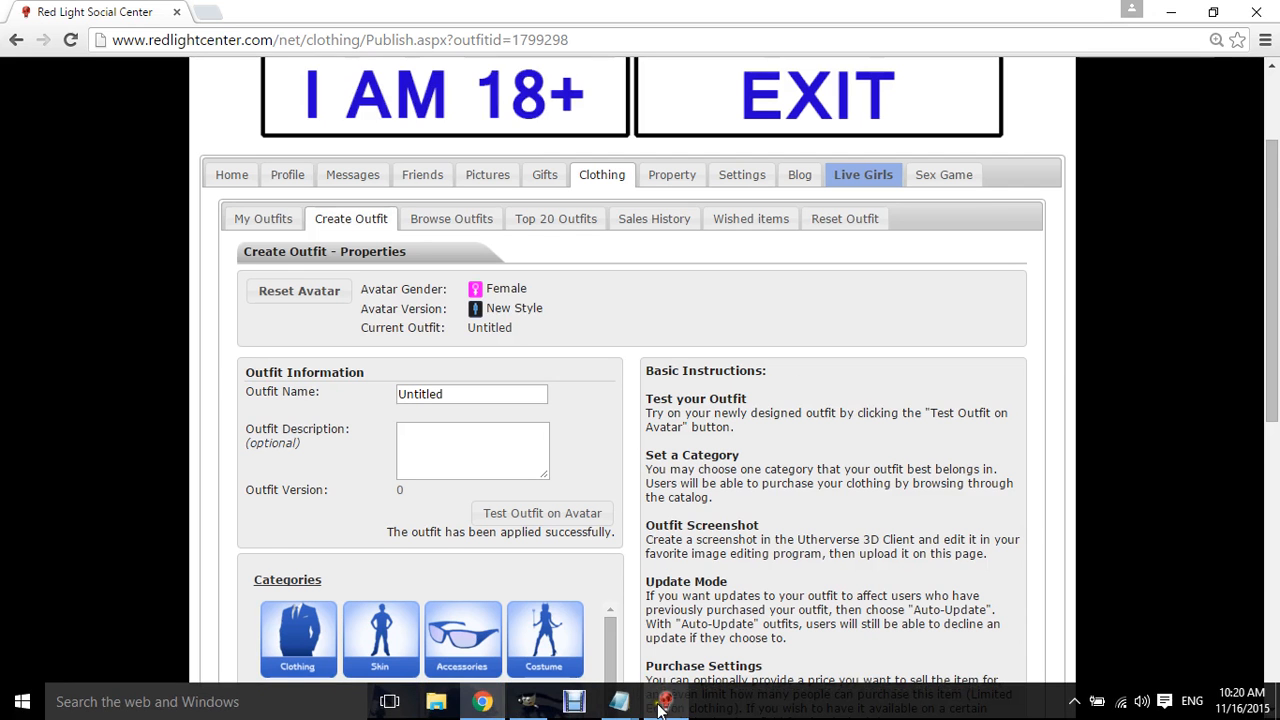
- Switch to the Red Light Center 3D Client and open avatar customization to inspect the tank top, then return to the browser
{"action": "left_click", "coordinate": [664, 702]}
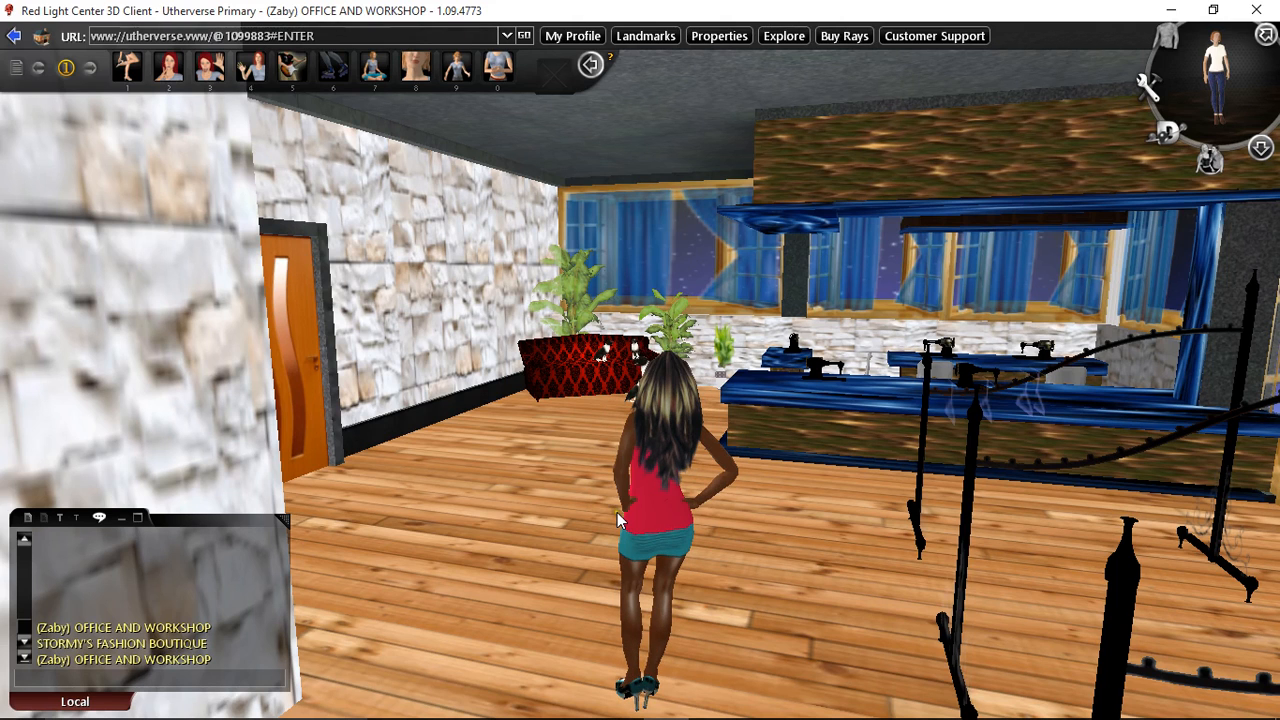
{"action": "left_click", "coordinate": [1166, 36]}
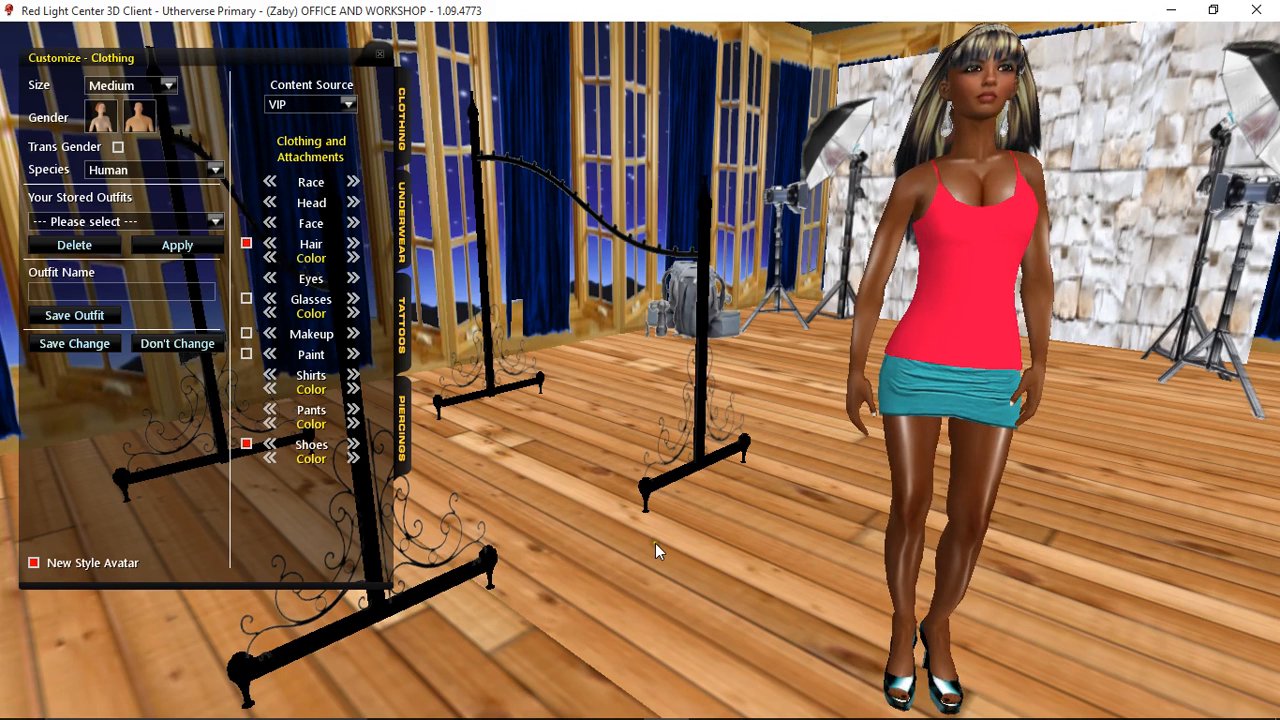
{"action": "left_click", "coordinate": [490, 701]}
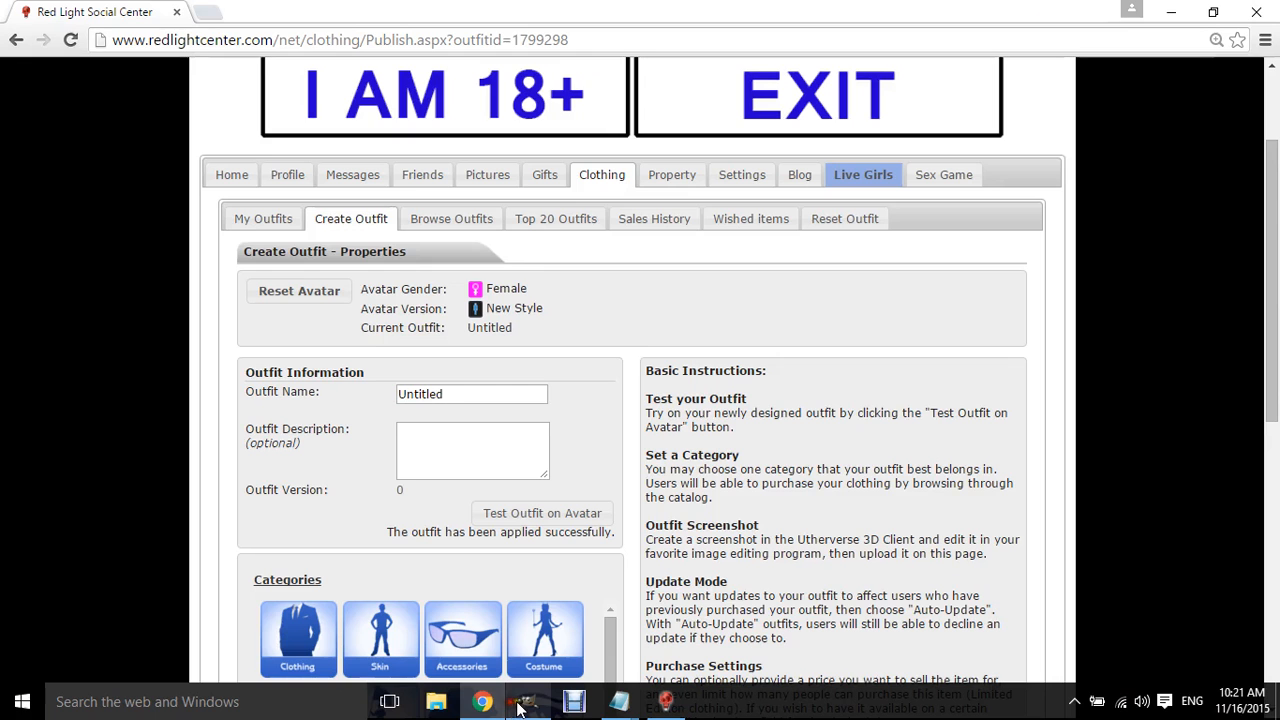
- Switch to GIMP and merge the red top layer down onto the black outline copy
{"action": "left_click", "coordinate": [528, 701]}
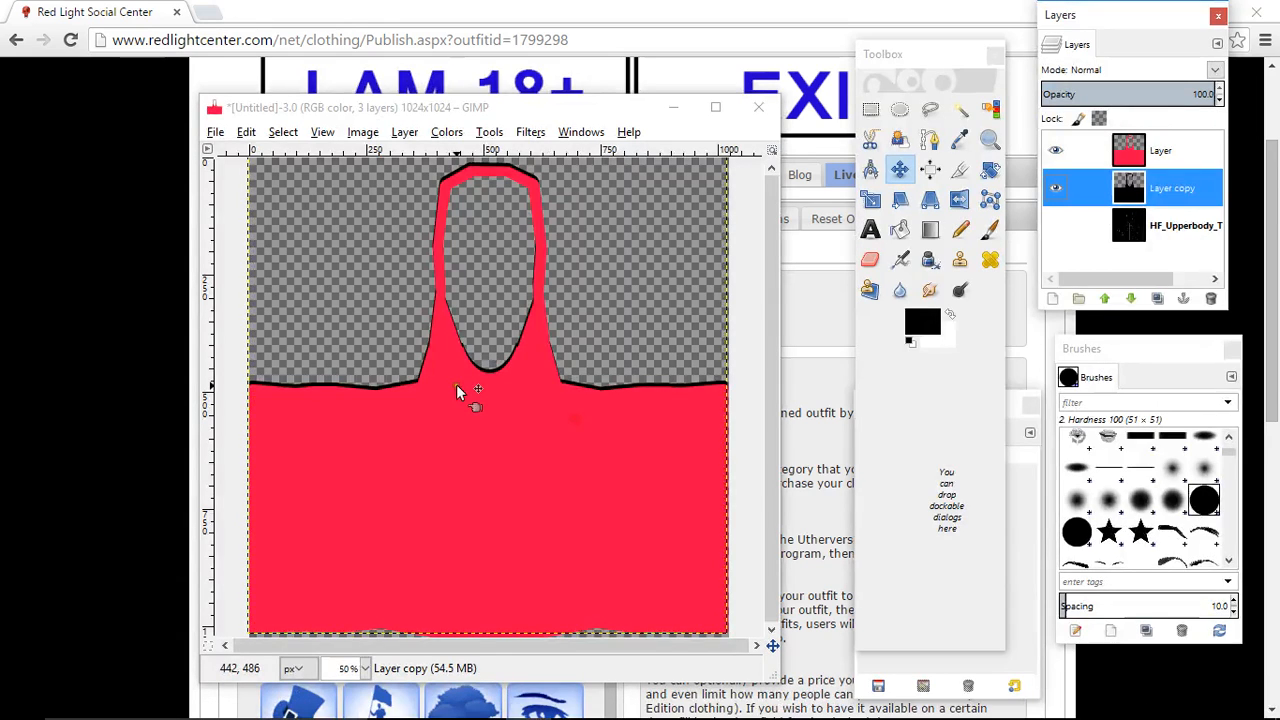
{"action": "left_click", "coordinate": [1158, 150]}
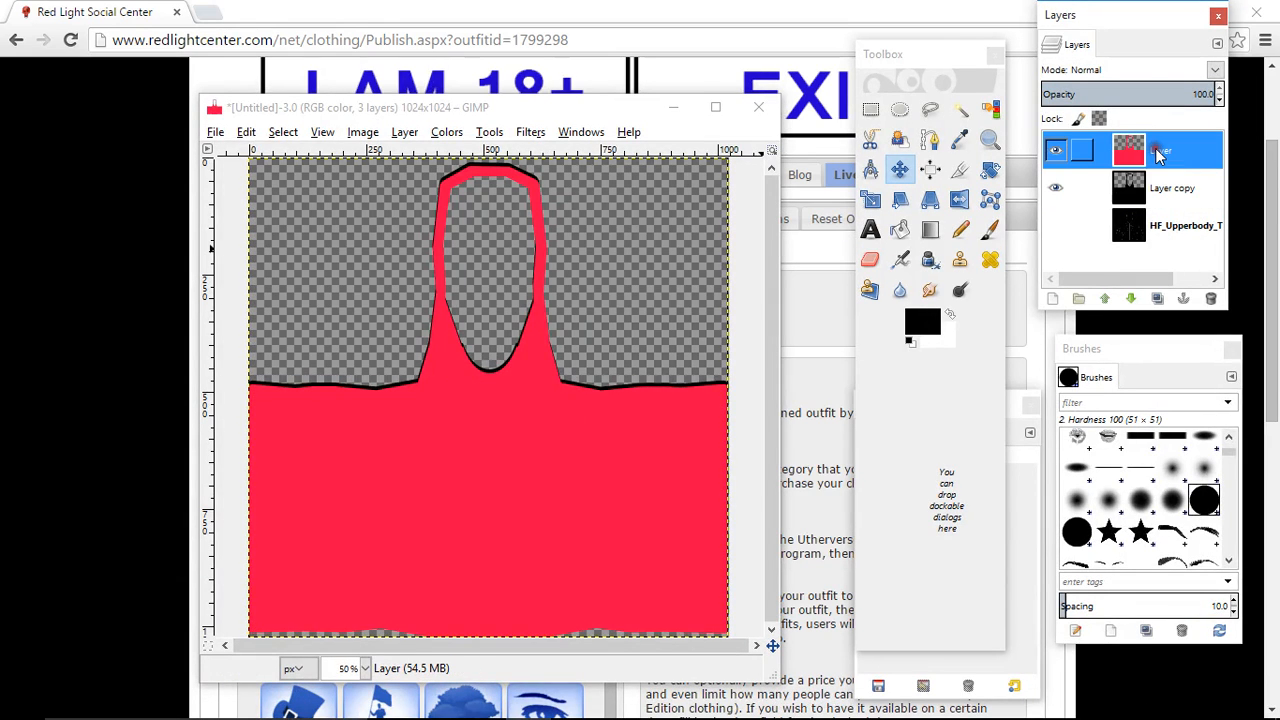
{"action": "right_click", "coordinate": [1158, 152]}
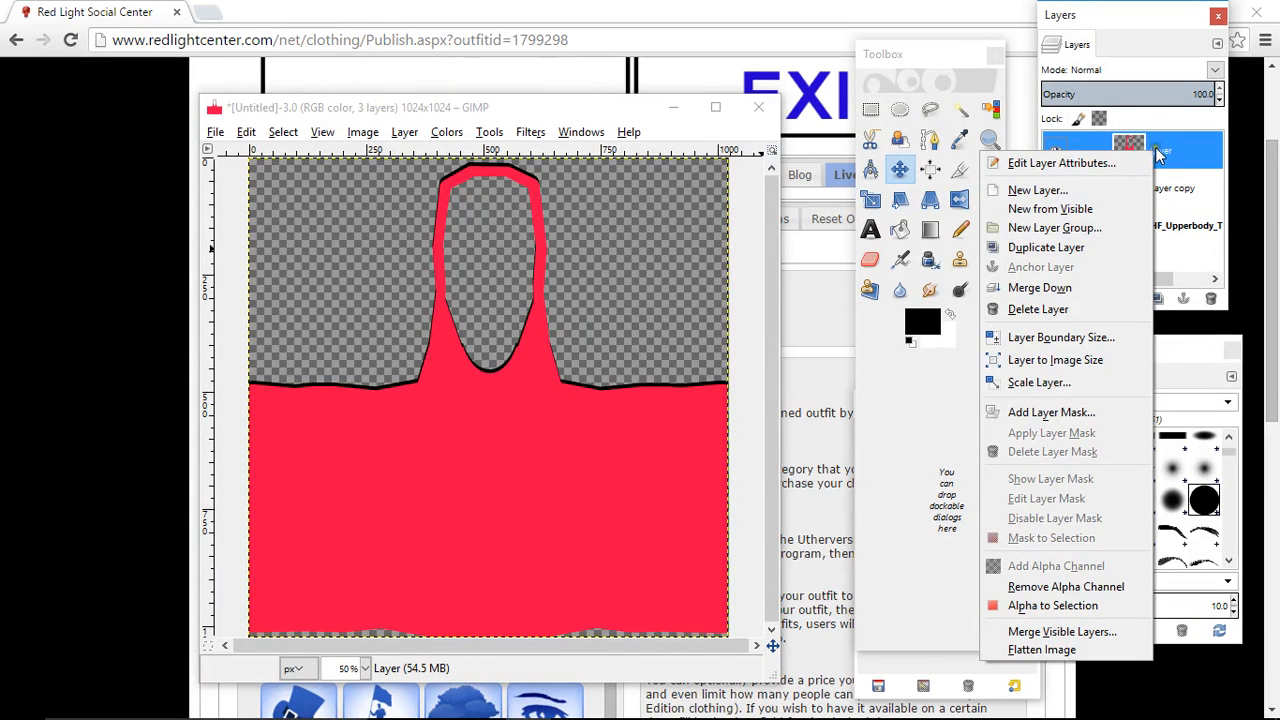
{"action": "left_click", "coordinate": [1040, 288]}
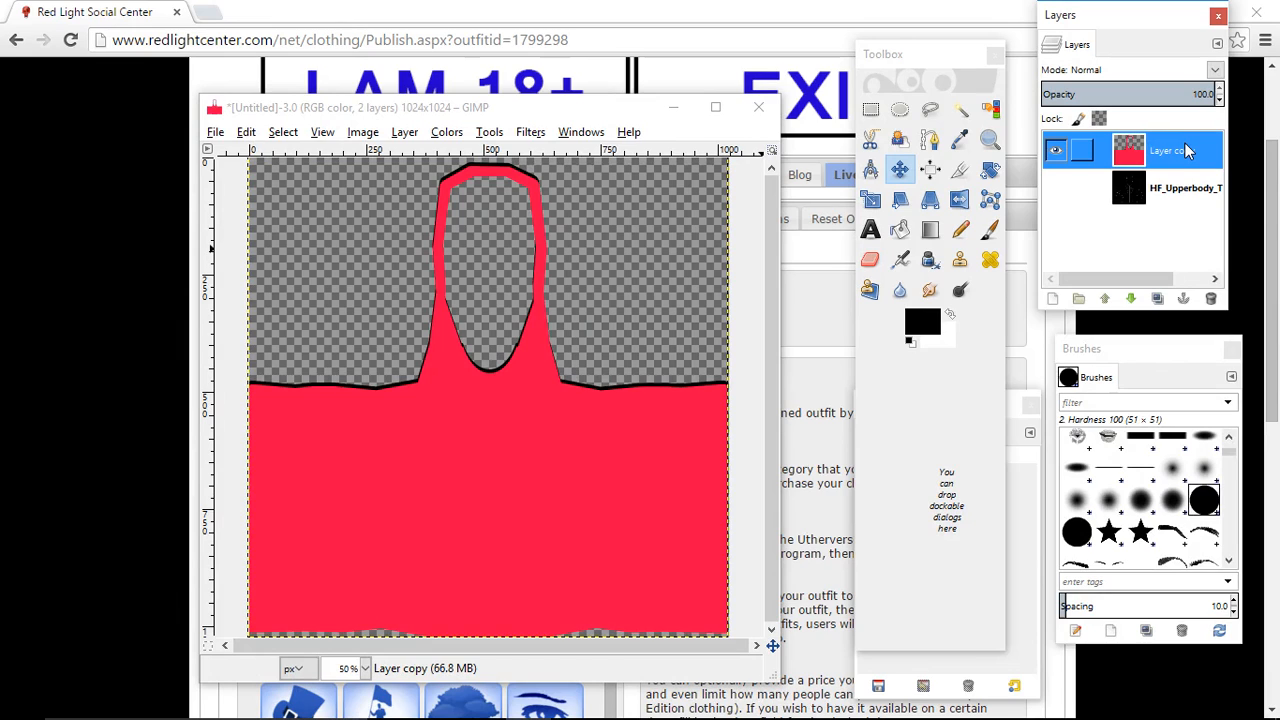
- Show the HF_Upperbody_Tanktop mesh layer and lower Layer copy's opacity to 54.8 so the mesh shows through
{"action": "left_click", "coordinate": [1180, 190]}
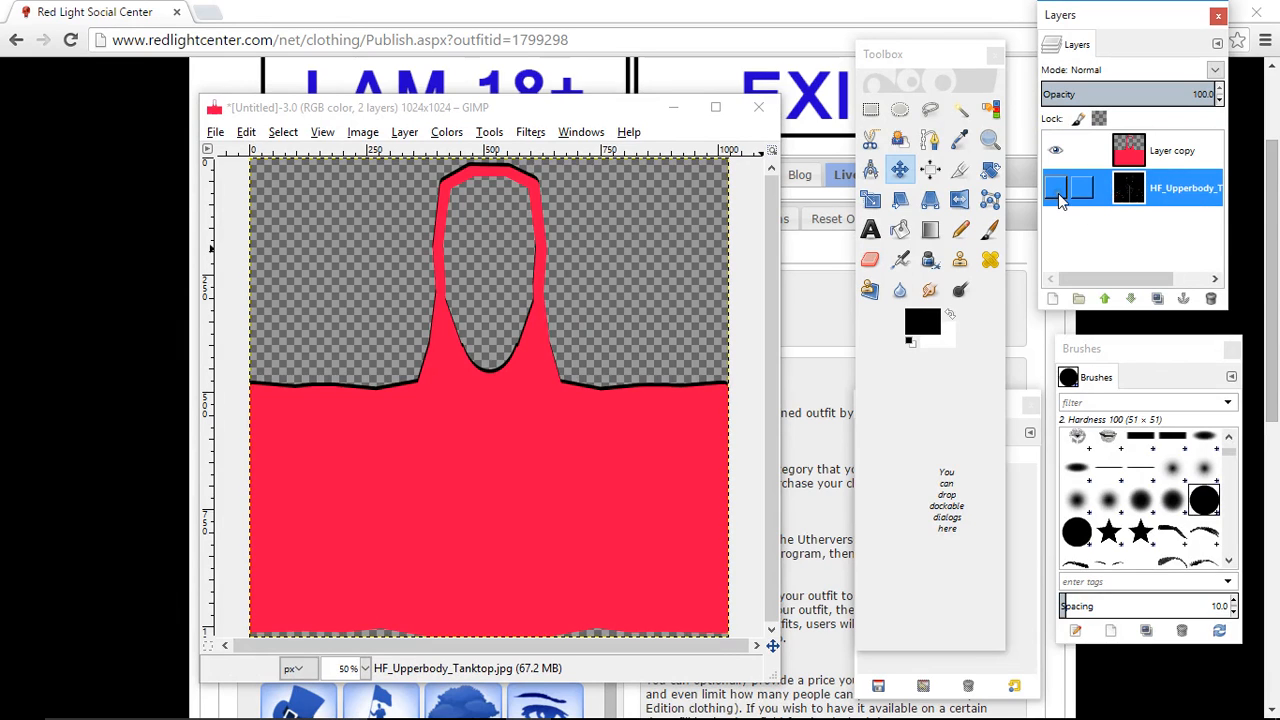
{"action": "left_click", "coordinate": [1056, 190]}
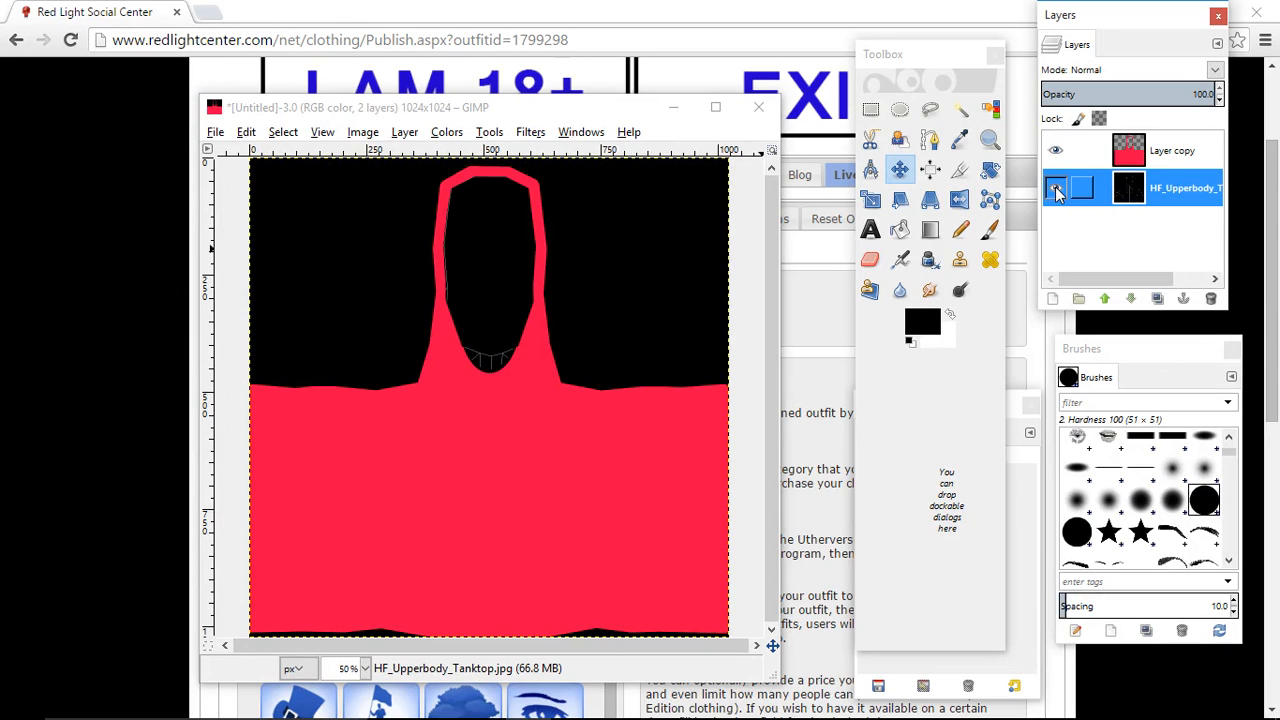
{"action": "left_click", "coordinate": [1161, 151]}
{"action": "left_click", "coordinate": [1136, 94]}
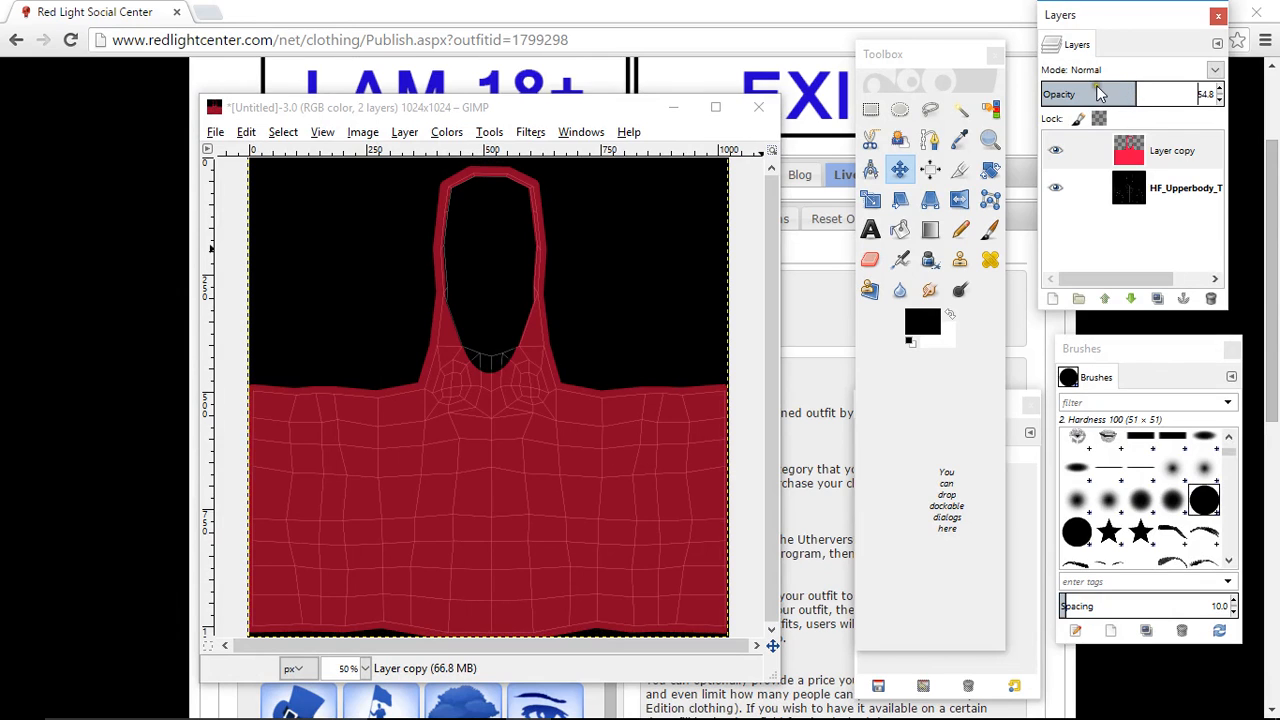
- Cut a free-selected triangle about 355 px wide and 460 px tall from the hem up to the centre mesh point below the chest, then deselect
{"action": "left_click", "coordinate": [930, 109]}
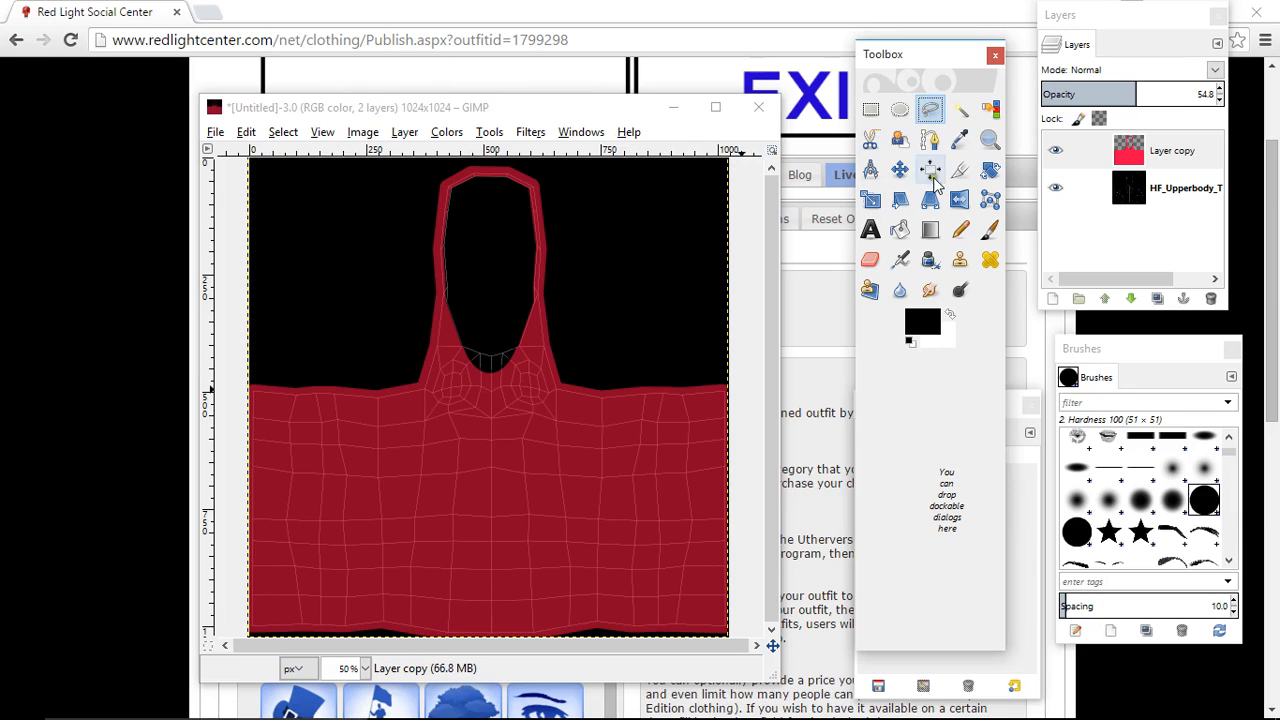
{"action": "left_click", "coordinate": [366, 668]}
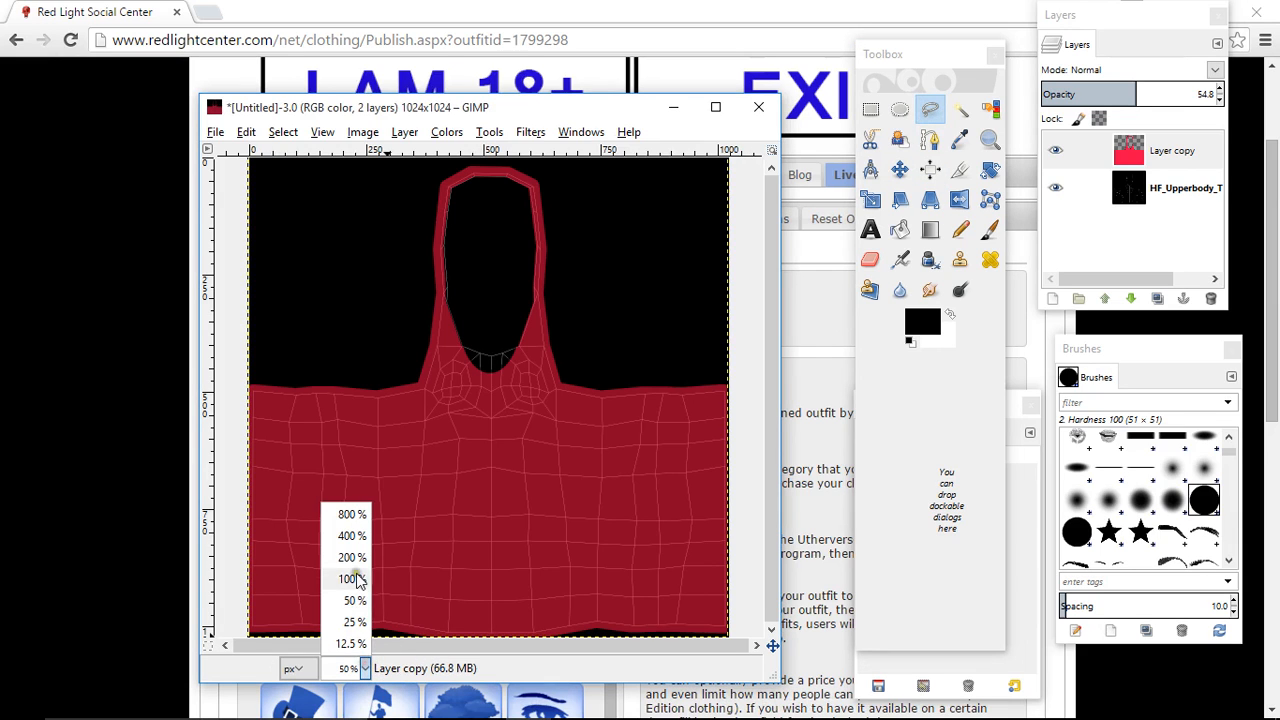
{"action": "left_click", "coordinate": [352, 555]}
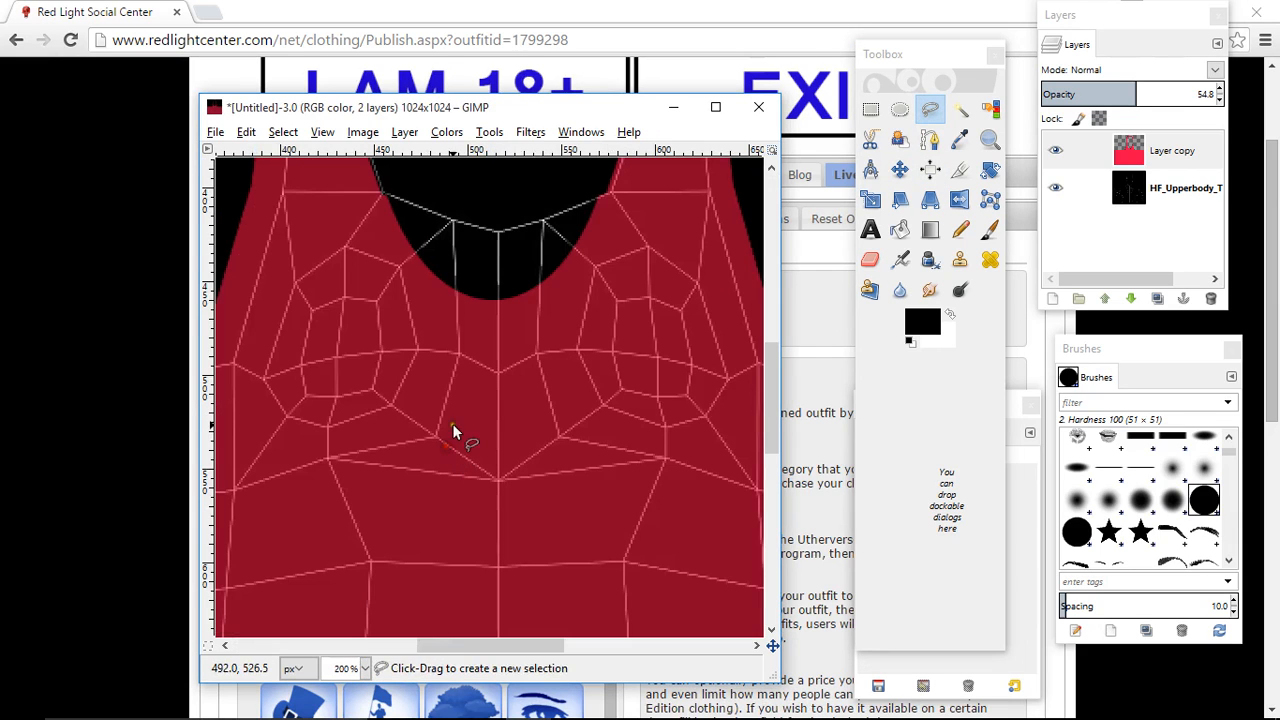
{"action": "left_click", "coordinate": [366, 668]}
{"action": "left_click", "coordinate": [349, 579]}
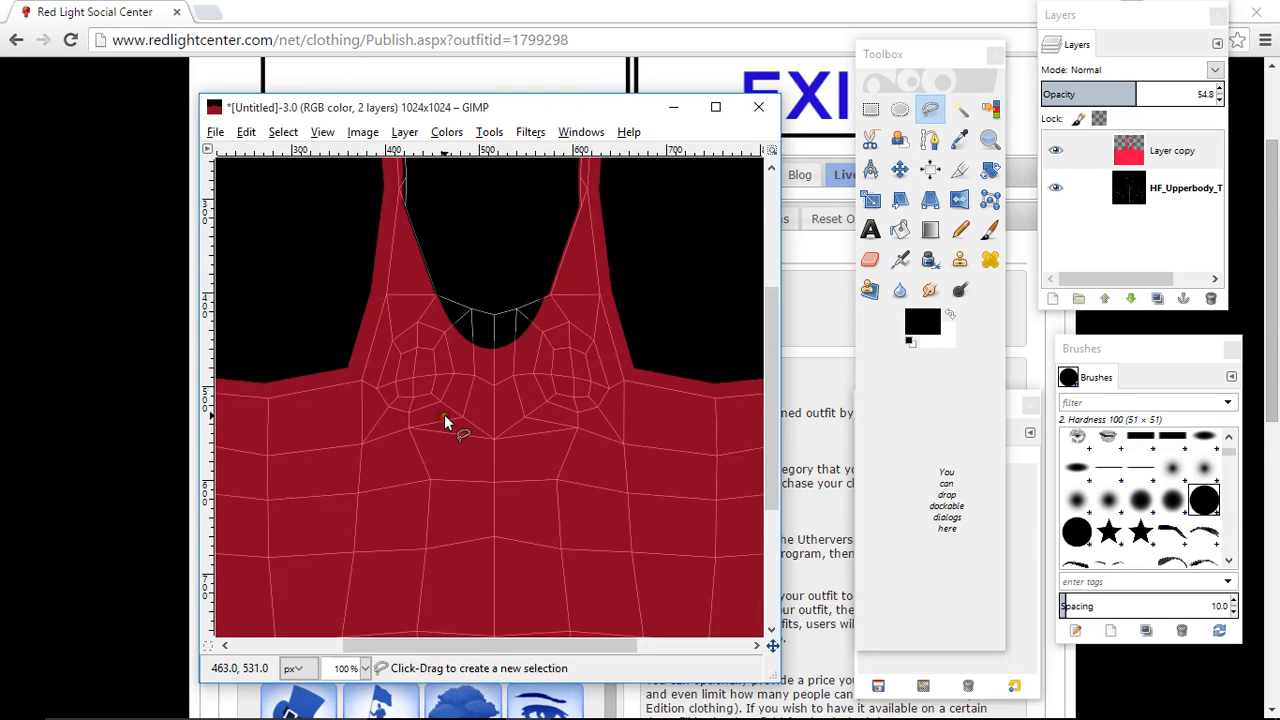
{"action": "scroll", "coordinate": [446, 420], "scroll_direction": "down", "scroll_amount": 5}
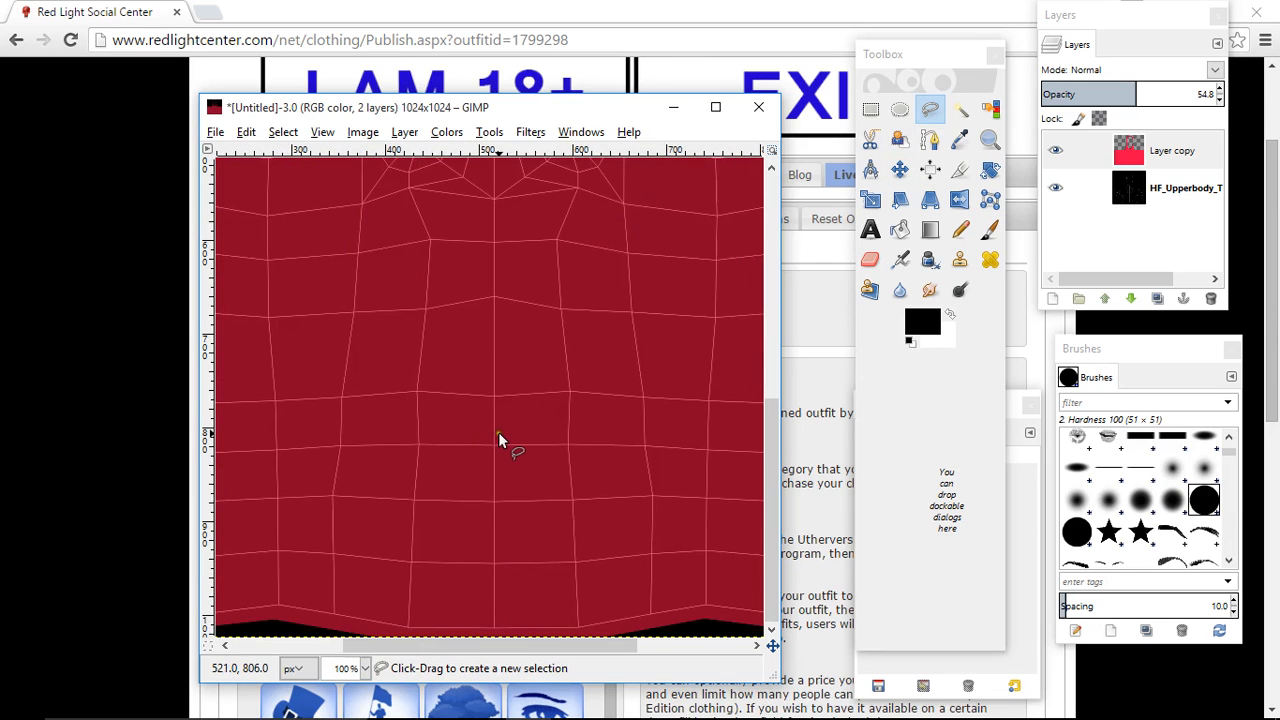
{"action": "scroll", "coordinate": [499, 435], "scroll_direction": "up", "scroll_amount": 5}
{"action": "scroll", "coordinate": [494, 530], "scroll_direction": "down", "scroll_amount": 3}
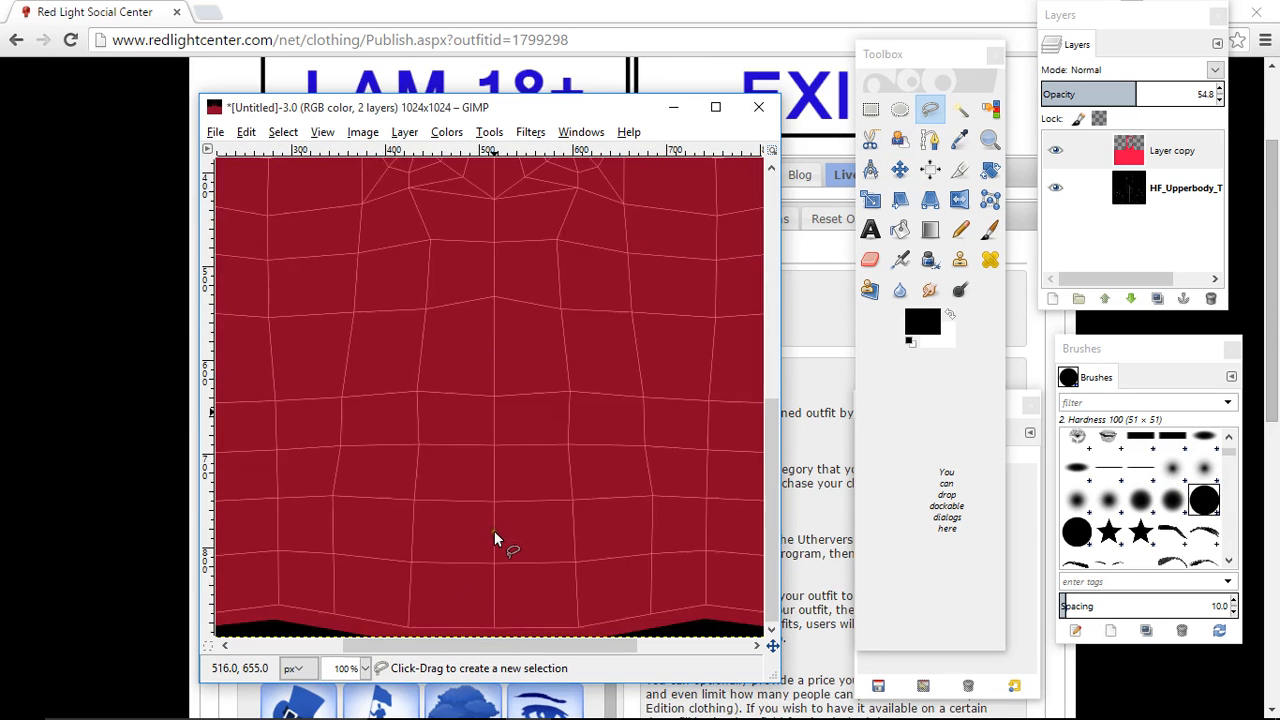
{"action": "left_click", "coordinate": [326, 633]}
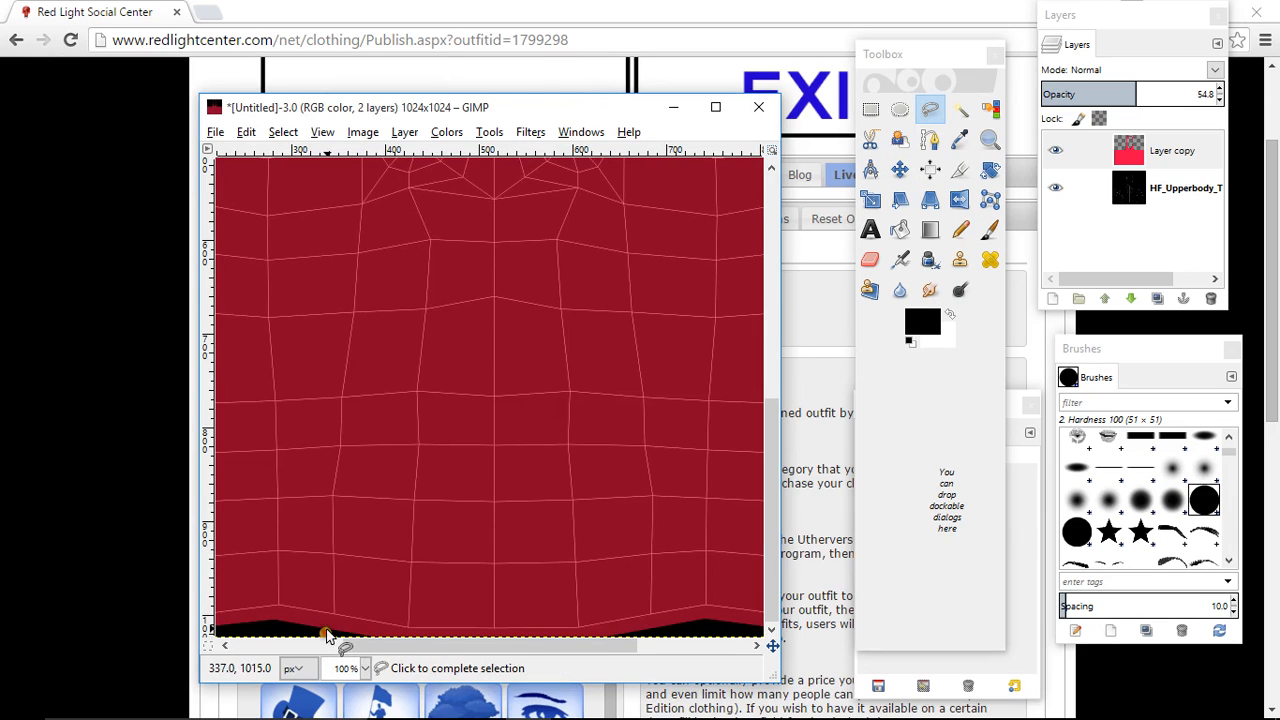
{"action": "left_click", "coordinate": [333, 612]}
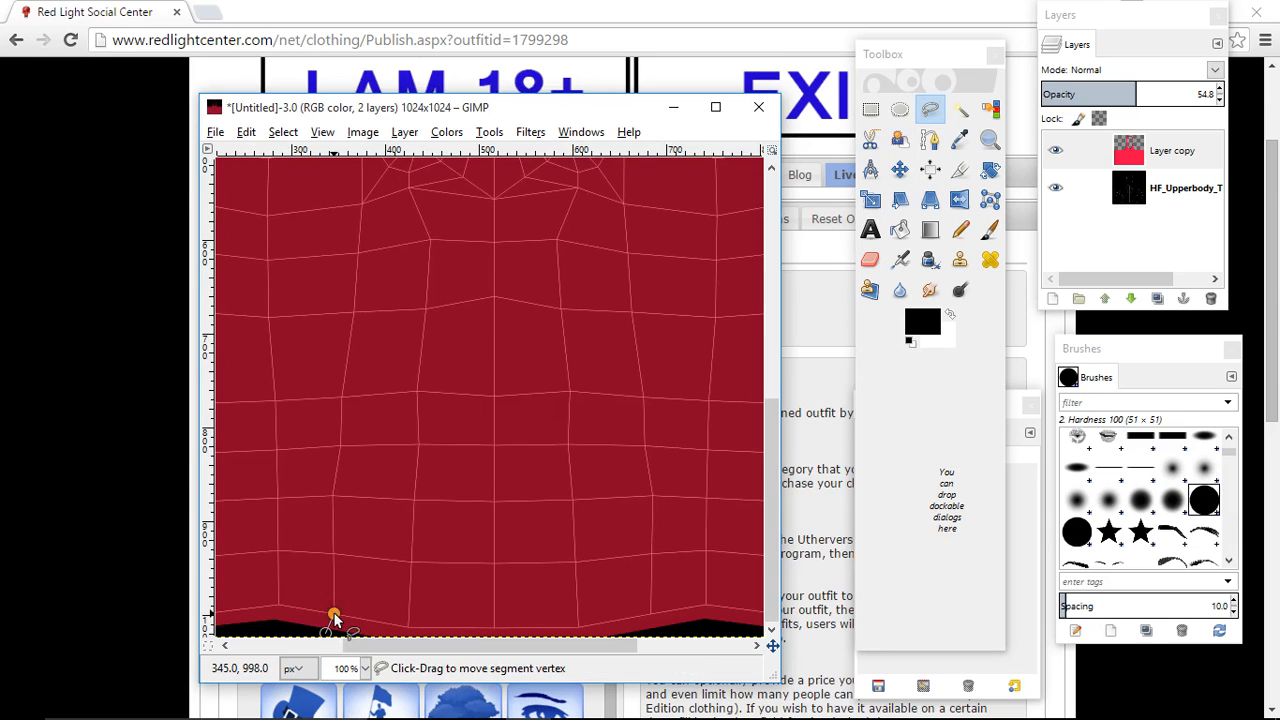
{"action": "scroll", "coordinate": [333, 612], "scroll_direction": "up", "scroll_amount": 3}
{"action": "scroll", "coordinate": [491, 557], "scroll_direction": "down", "scroll_amount": 3}
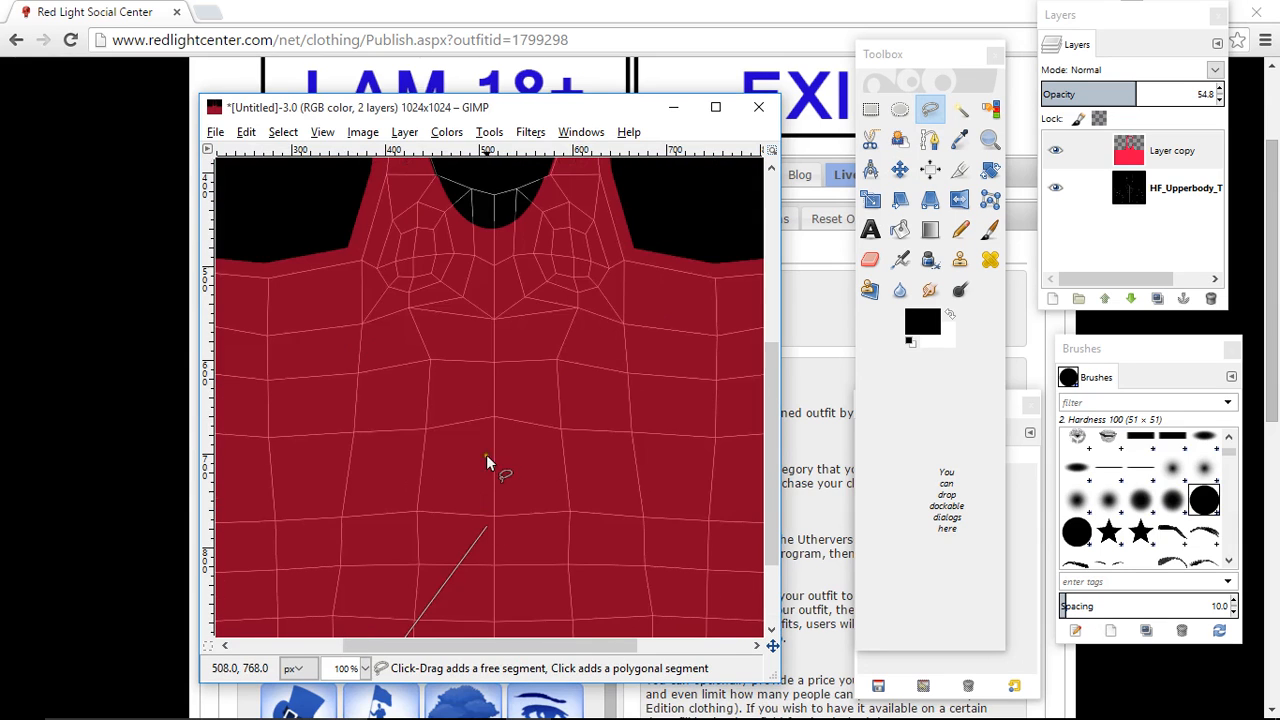
{"action": "left_click", "coordinate": [494, 321]}
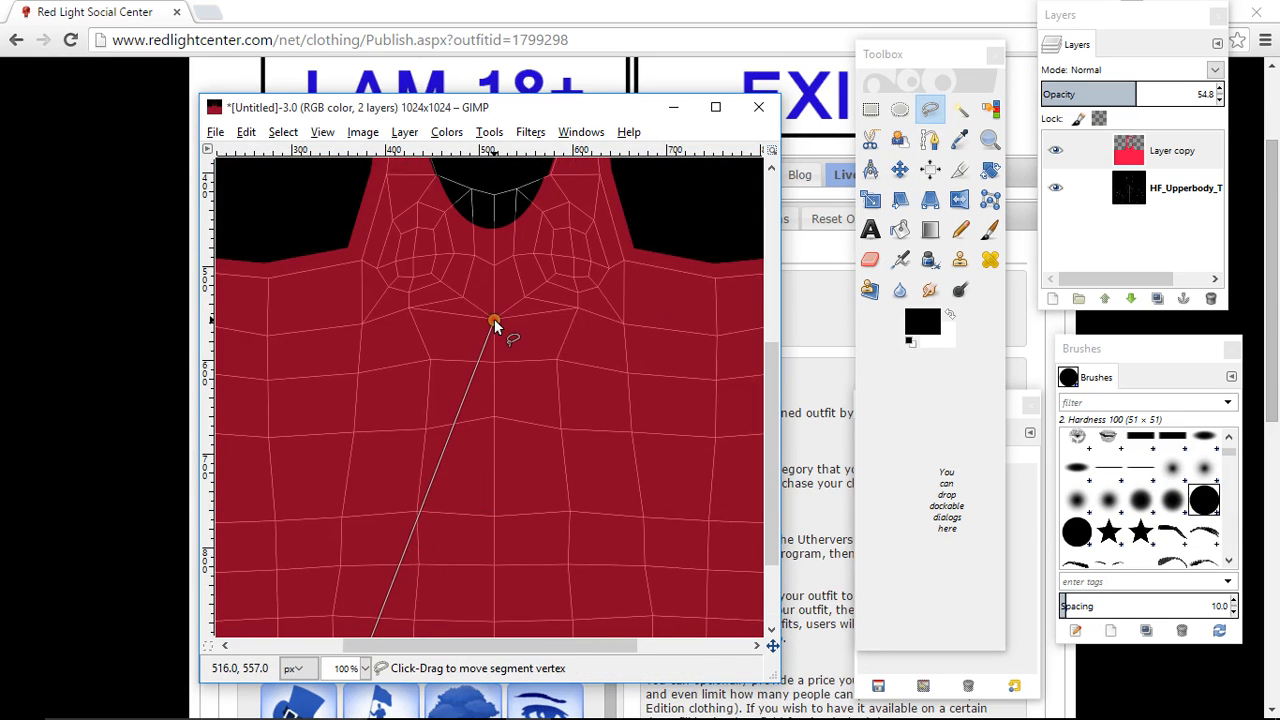
{"action": "scroll", "coordinate": [494, 321], "scroll_direction": "down", "scroll_amount": 2}
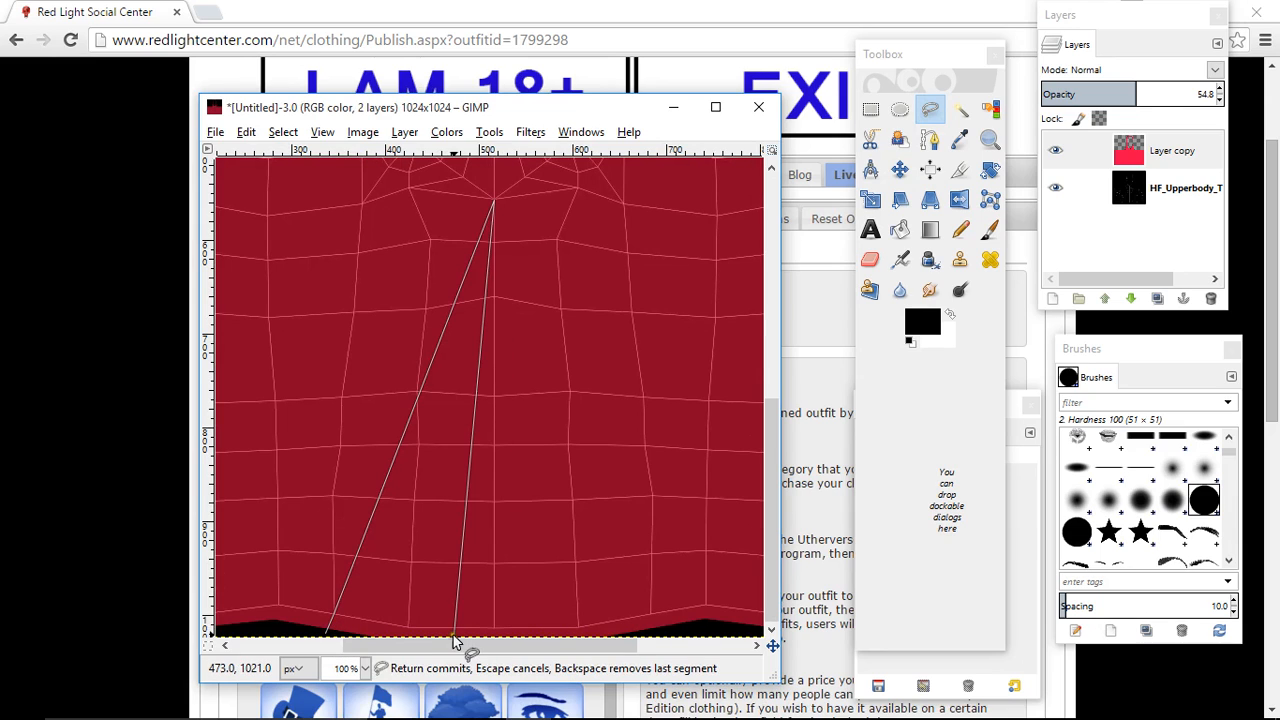
{"action": "left_click", "coordinate": [659, 634]}
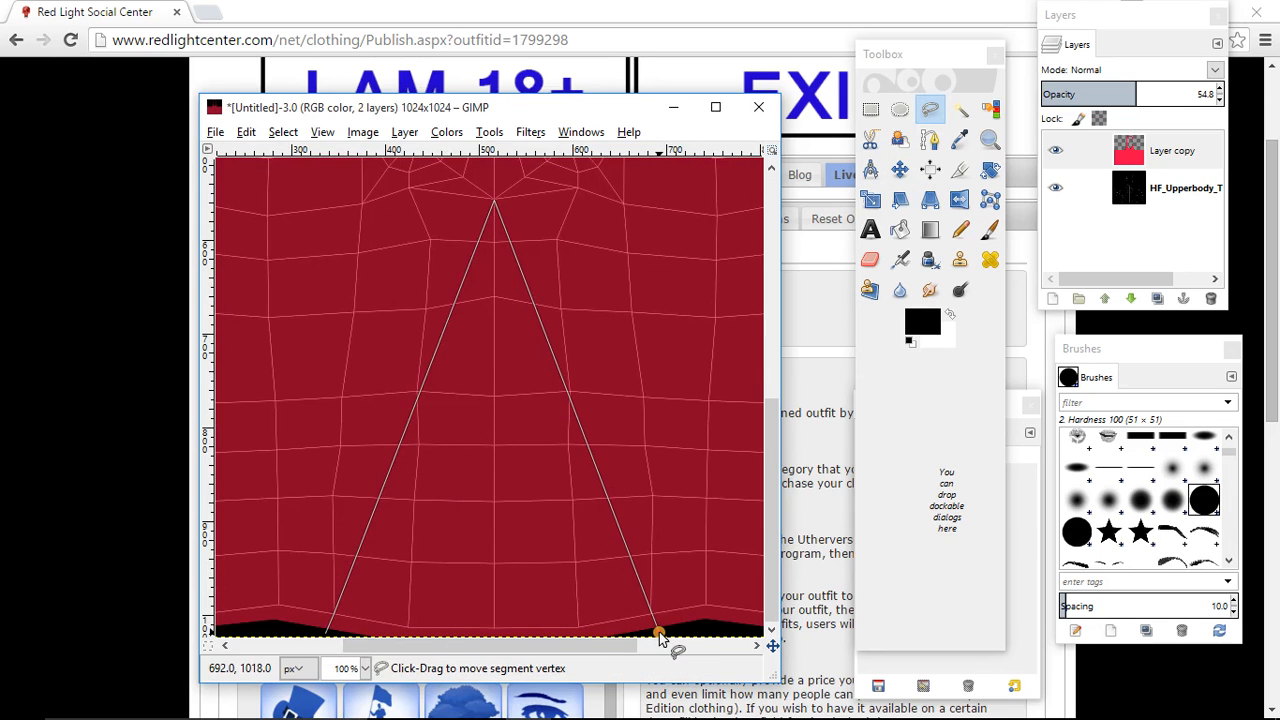
{"action": "left_click", "coordinate": [326, 636]}
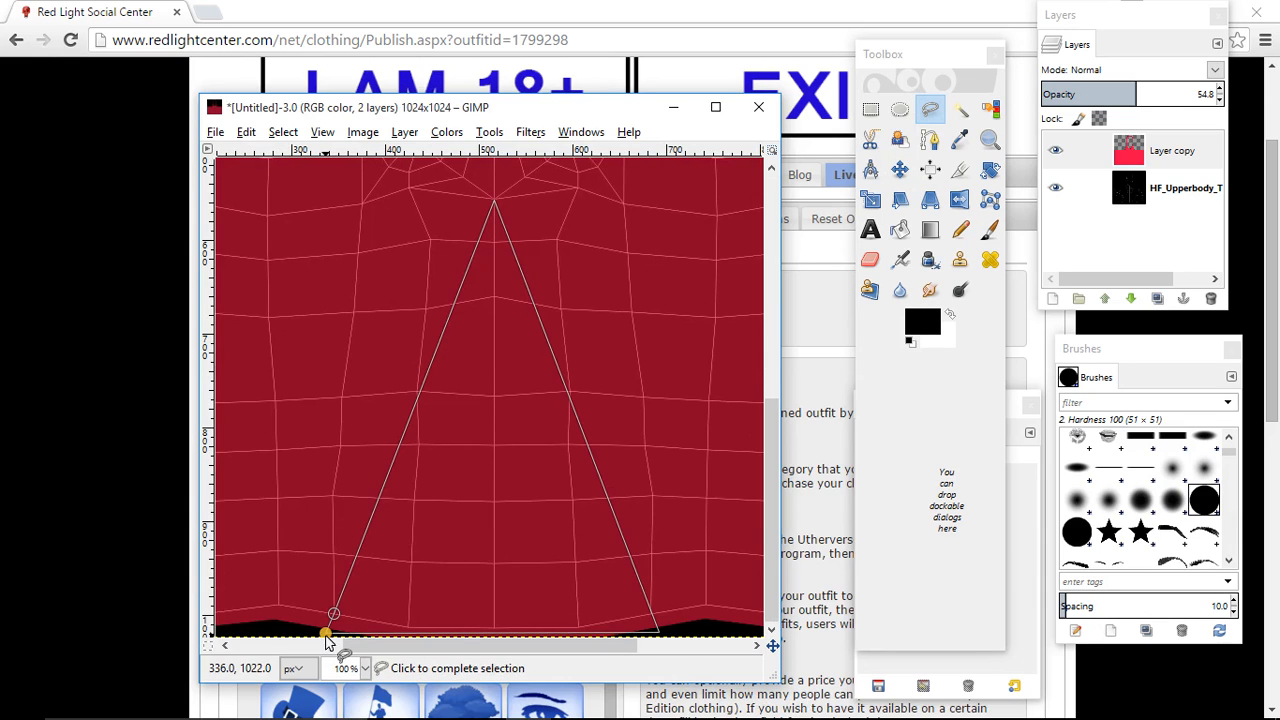
{"action": "left_click", "coordinate": [326, 636]}
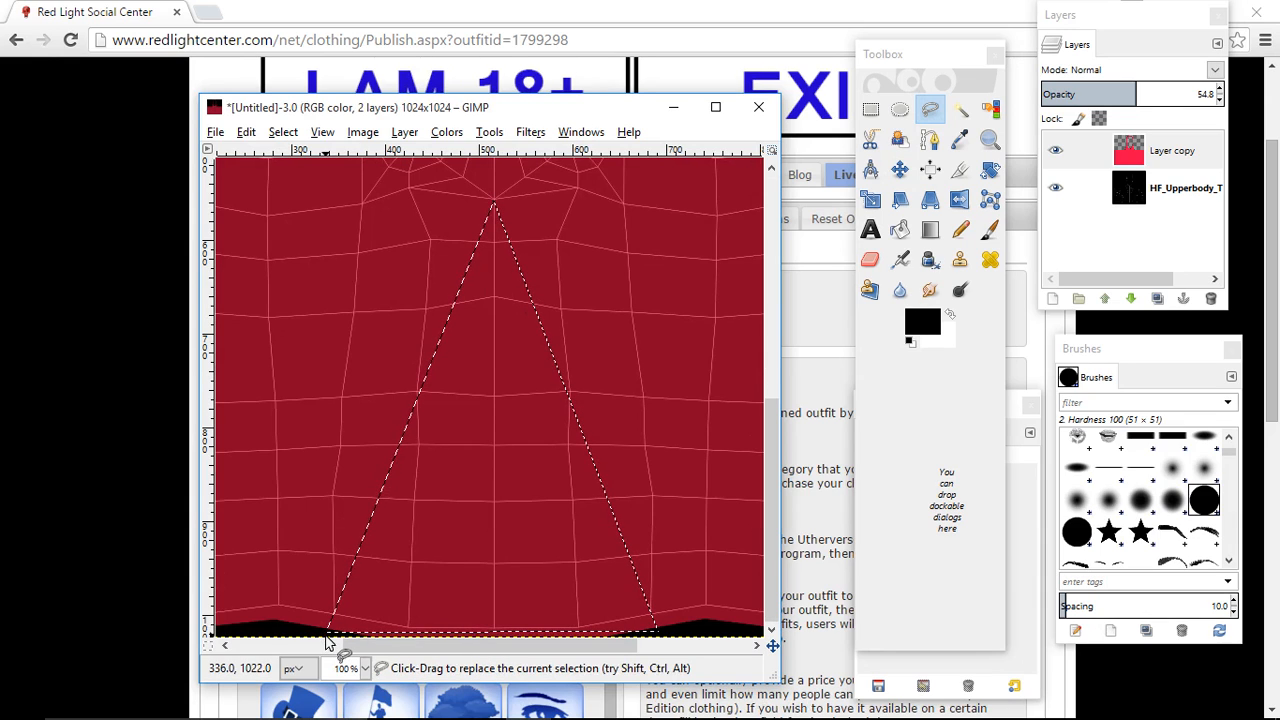
{"action": "right_click", "coordinate": [485, 413]}
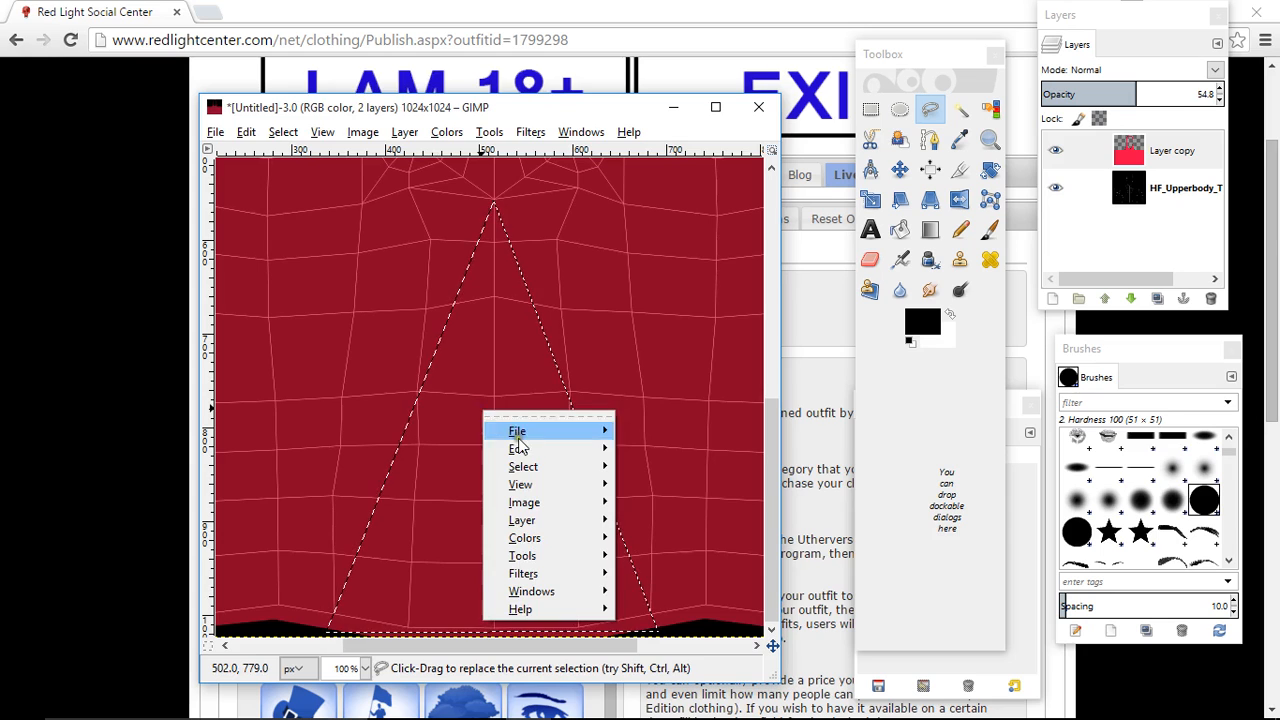
{"action": "mouse_move", "coordinate": [519, 449]}
{"action": "left_click", "coordinate": [691, 358]}
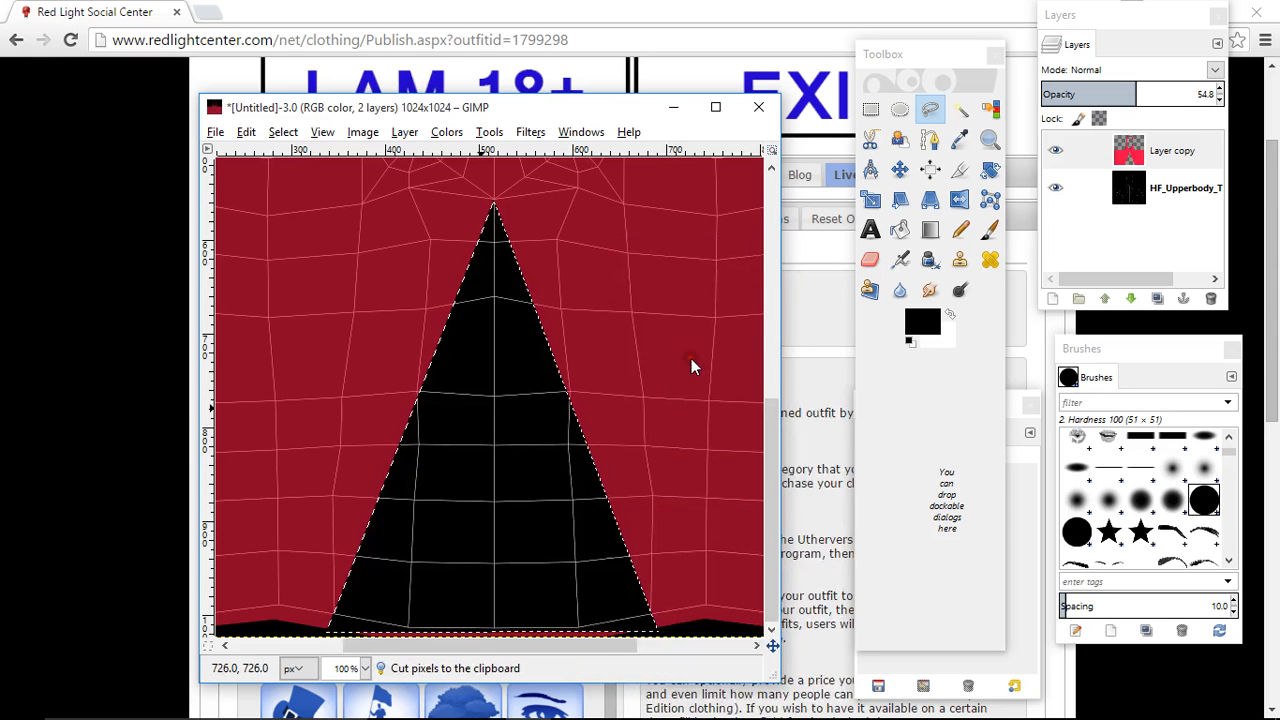
{"action": "left_click", "coordinate": [870, 110]}
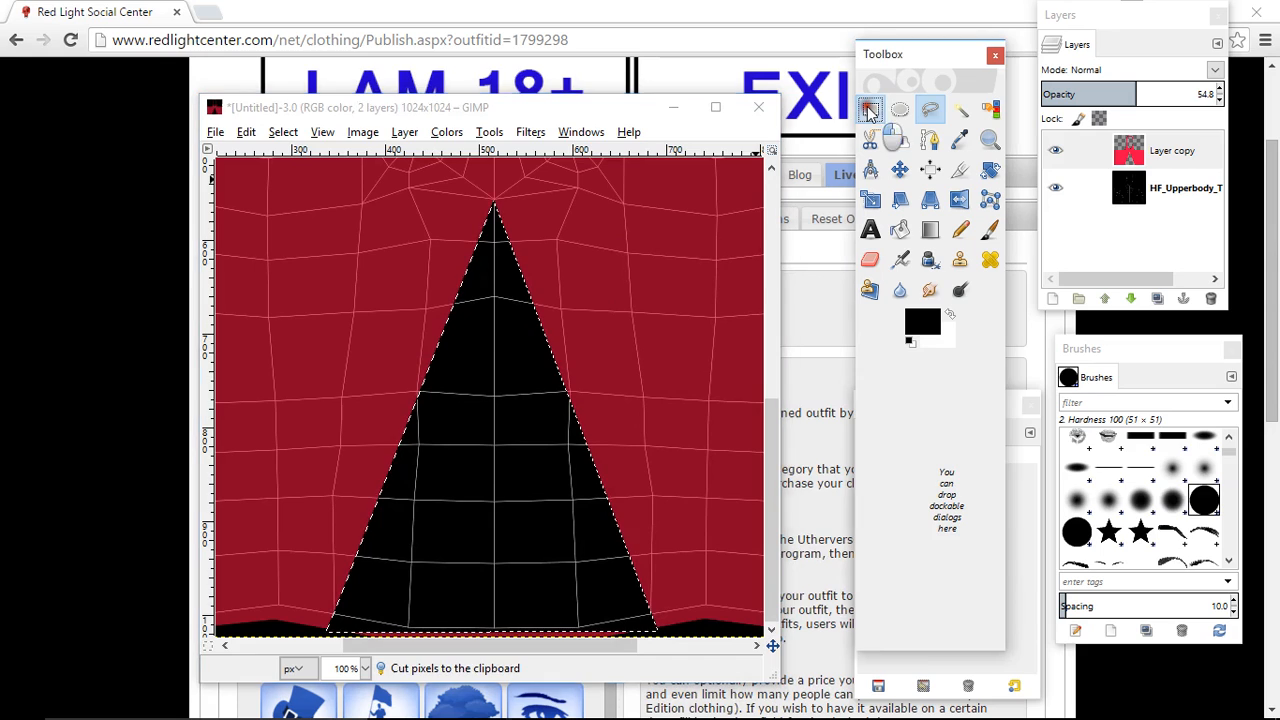
{"action": "left_click", "coordinate": [614, 240]}
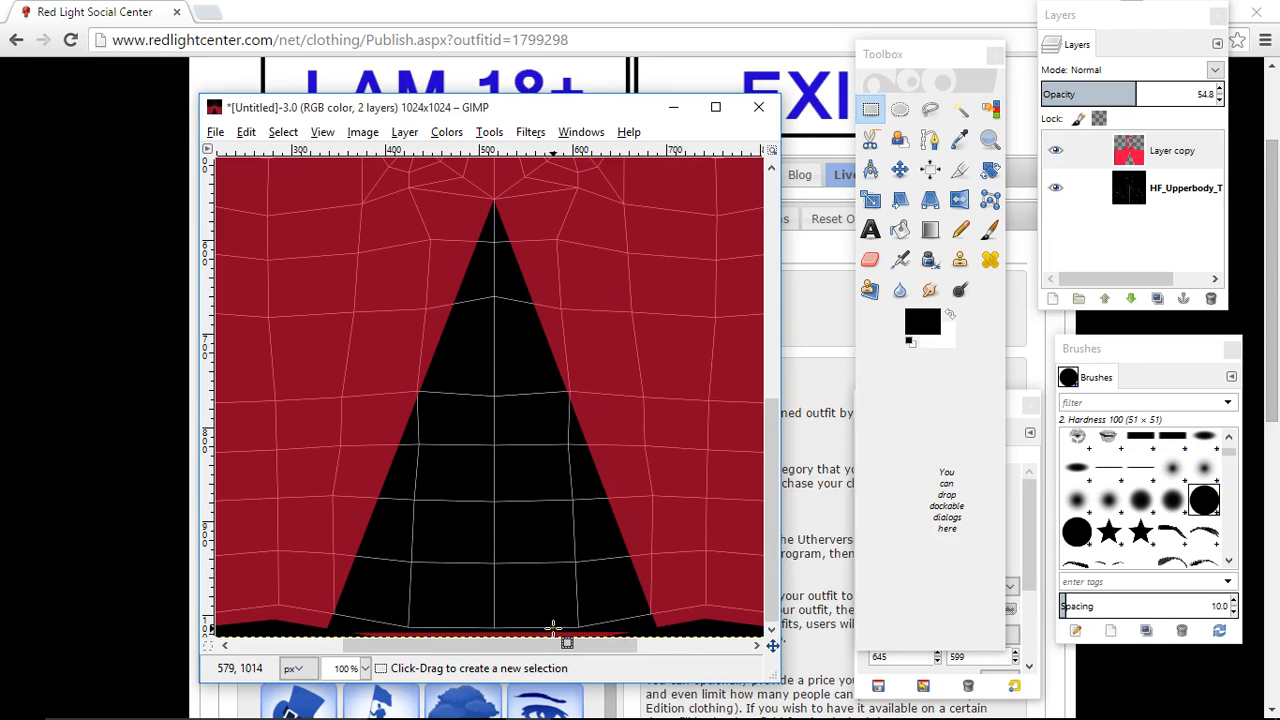
- Erase the leftover red strip along the base of the triangular cutout and restore Layer copy's opacity to 100
{"action": "left_click", "coordinate": [870, 262]}
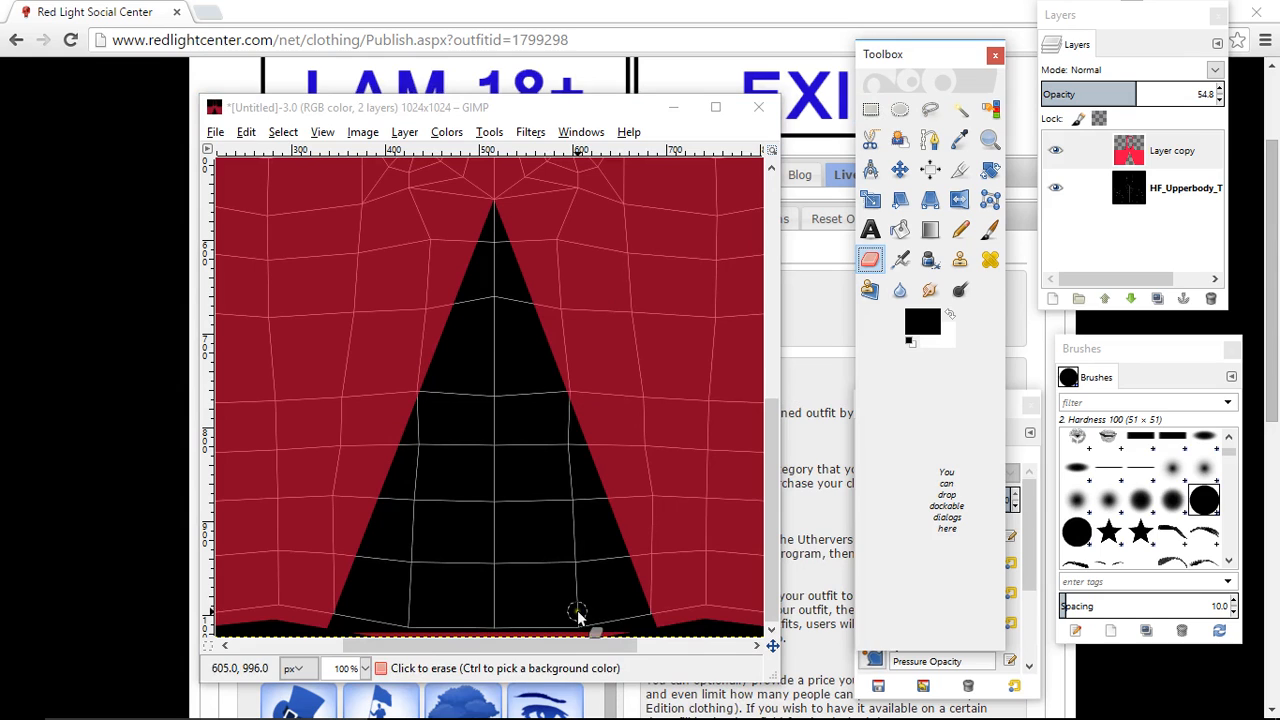
{"action": "mouse_move", "coordinate": [622, 633]}
{"action": "left_mouse_down"}
{"action": "mouse_move", "coordinate": [394, 627]}
{"action": "mouse_move", "coordinate": [359, 634]}
{"action": "mouse_move", "coordinate": [361, 645]}
{"action": "mouse_move", "coordinate": [581, 629]}
{"action": "mouse_move", "coordinate": [444, 630]}
{"action": "mouse_move", "coordinate": [491, 645]}
{"action": "mouse_move", "coordinate": [526, 620]}
{"action": "mouse_move", "coordinate": [452, 628]}
{"action": "mouse_move", "coordinate": [488, 590]}
{"action": "left_mouse_up"}
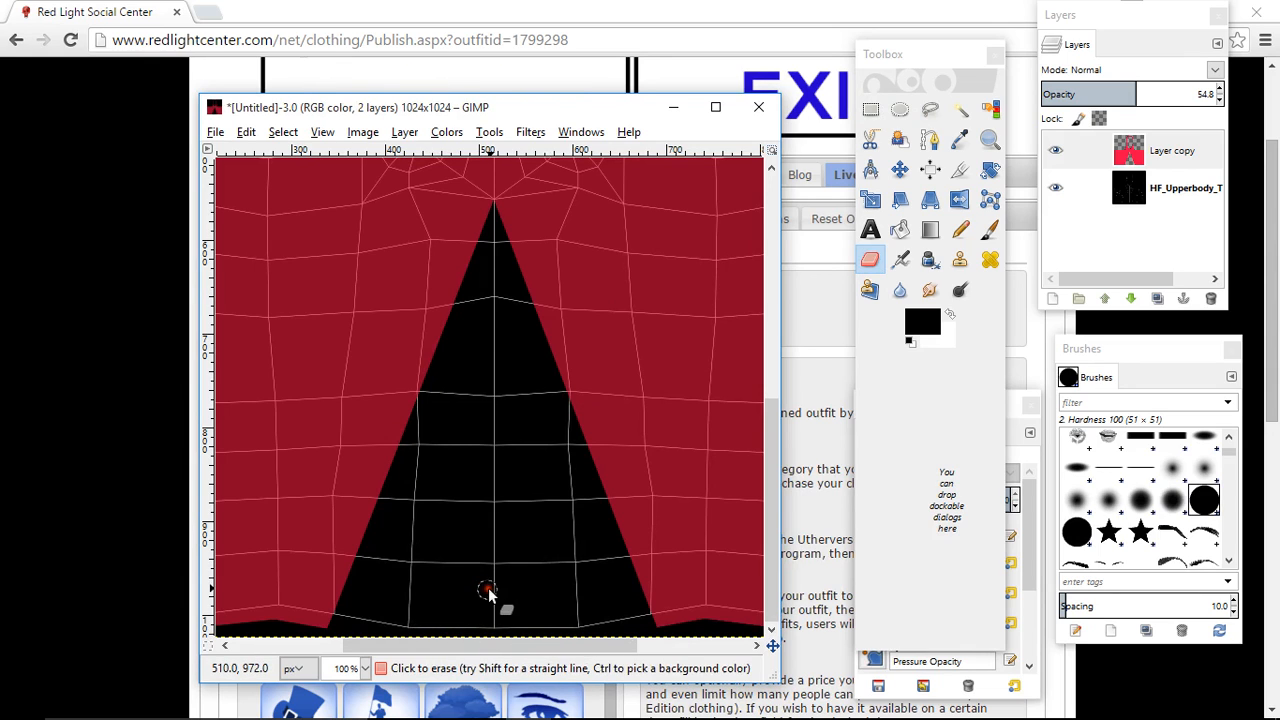
{"action": "left_click", "coordinate": [1160, 148]}
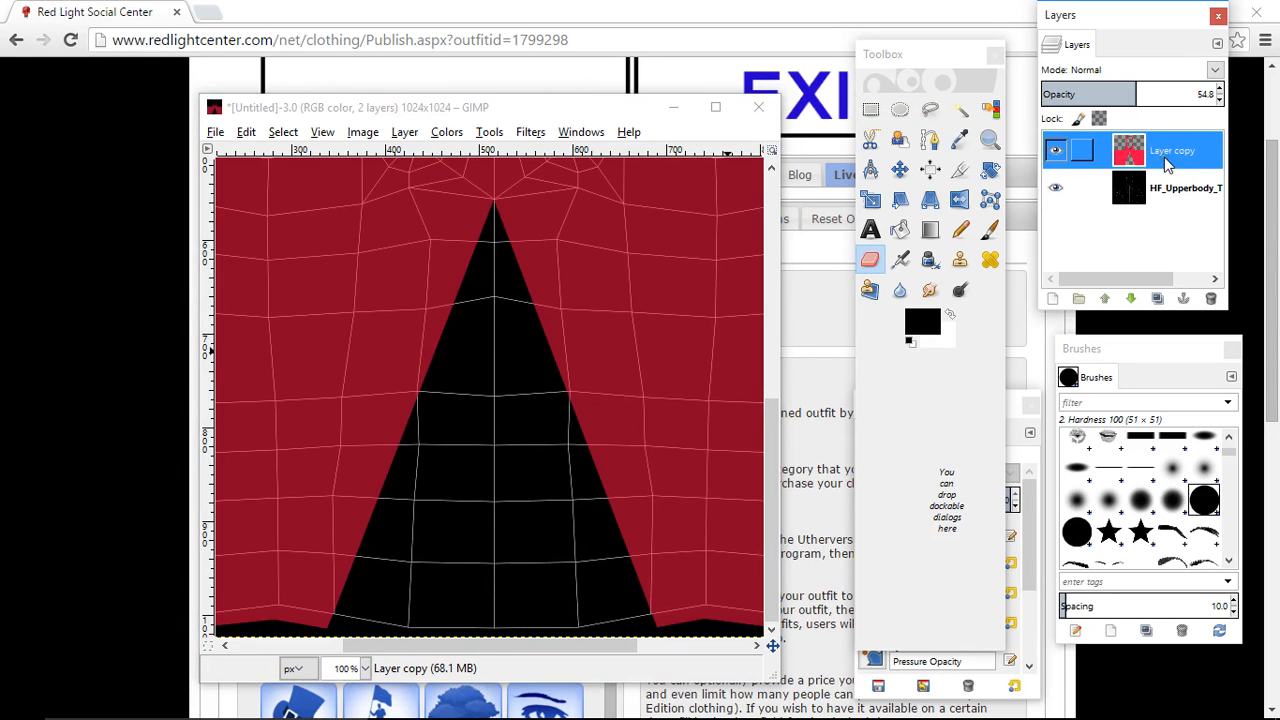
{"action": "left_click", "coordinate": [900, 170]}
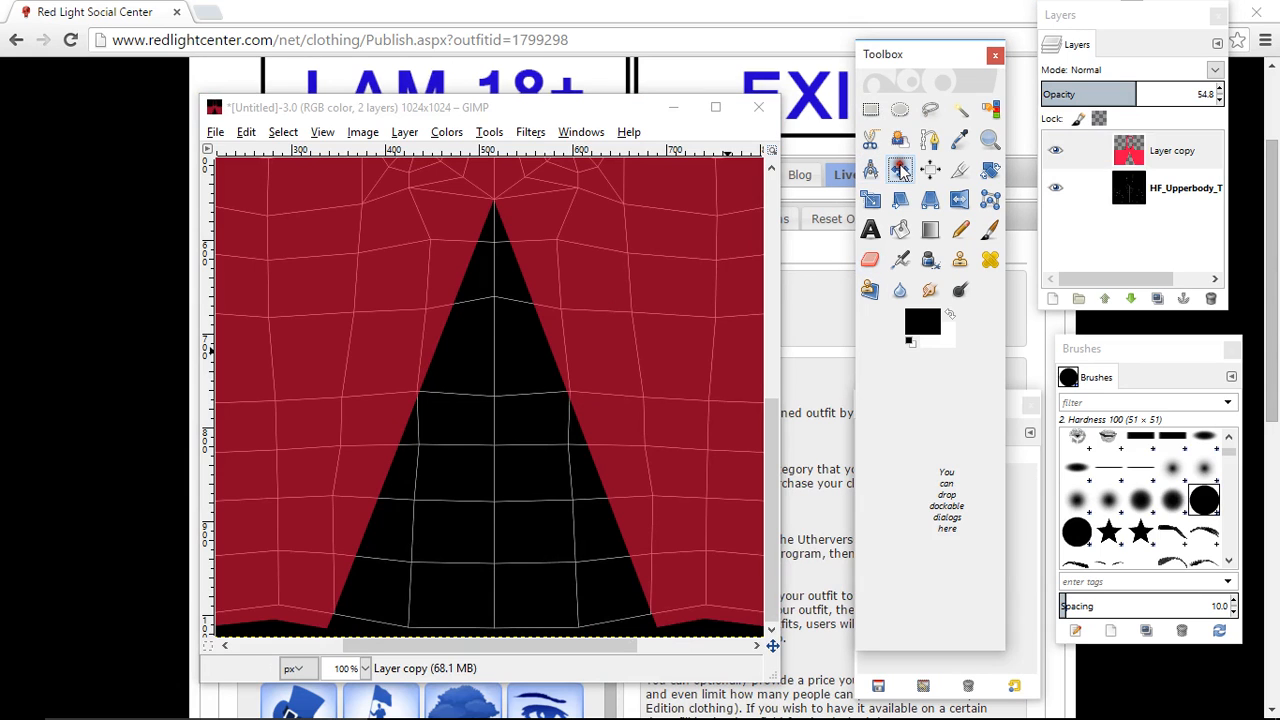
{"action": "left_click", "coordinate": [1160, 150]}
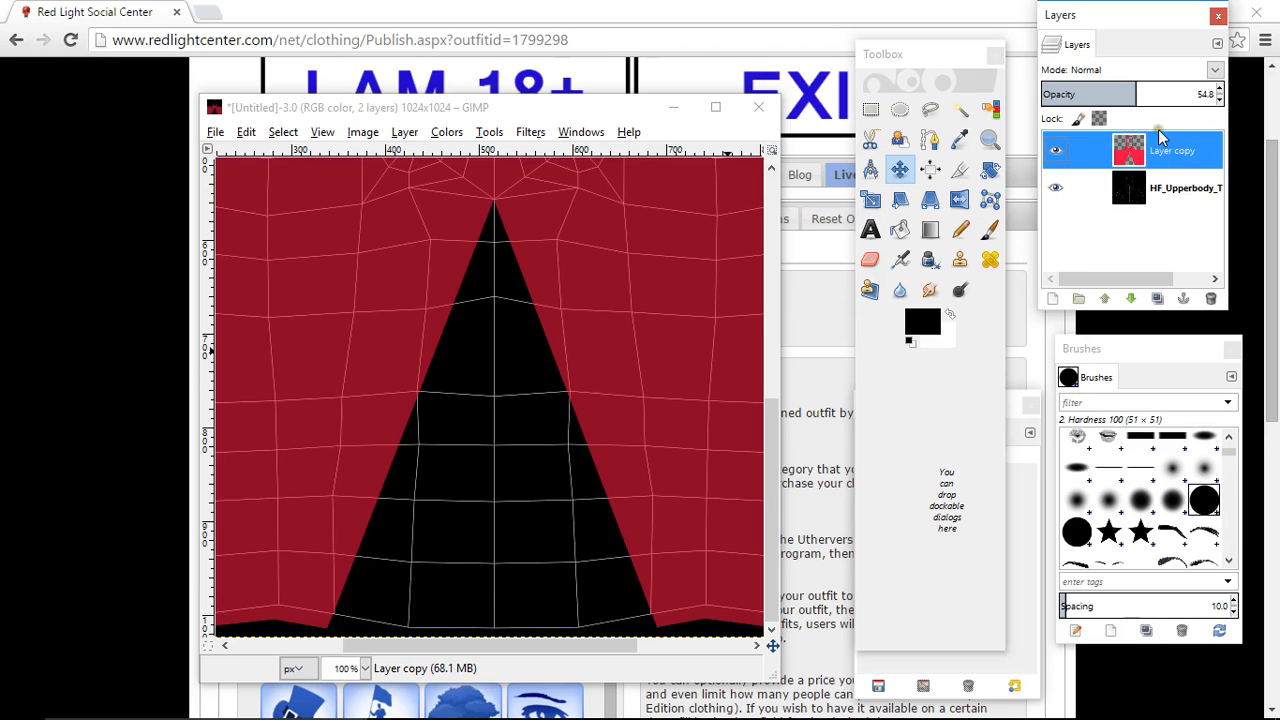
{"action": "left_click_drag", "start_coordinate": [1134, 92], "coordinate": [1228, 95]}
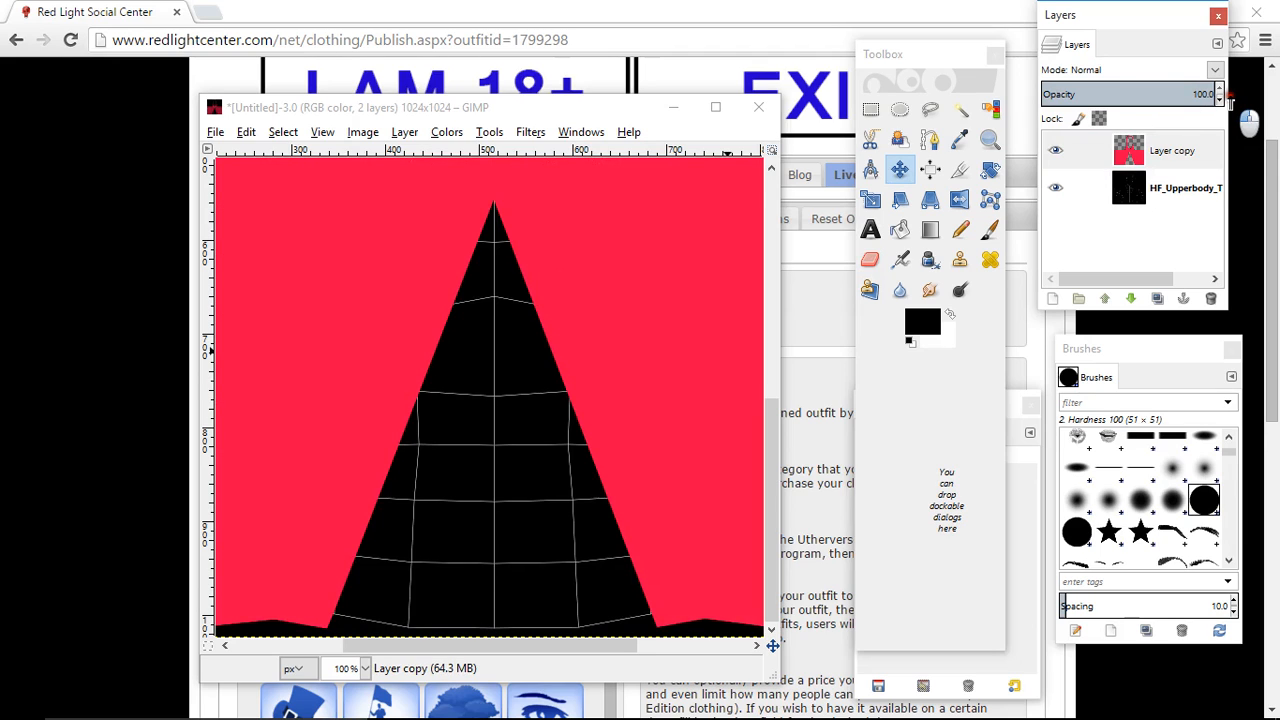
- Add a new transparent layer above Layer copy
{"action": "left_click", "coordinate": [1180, 160]}
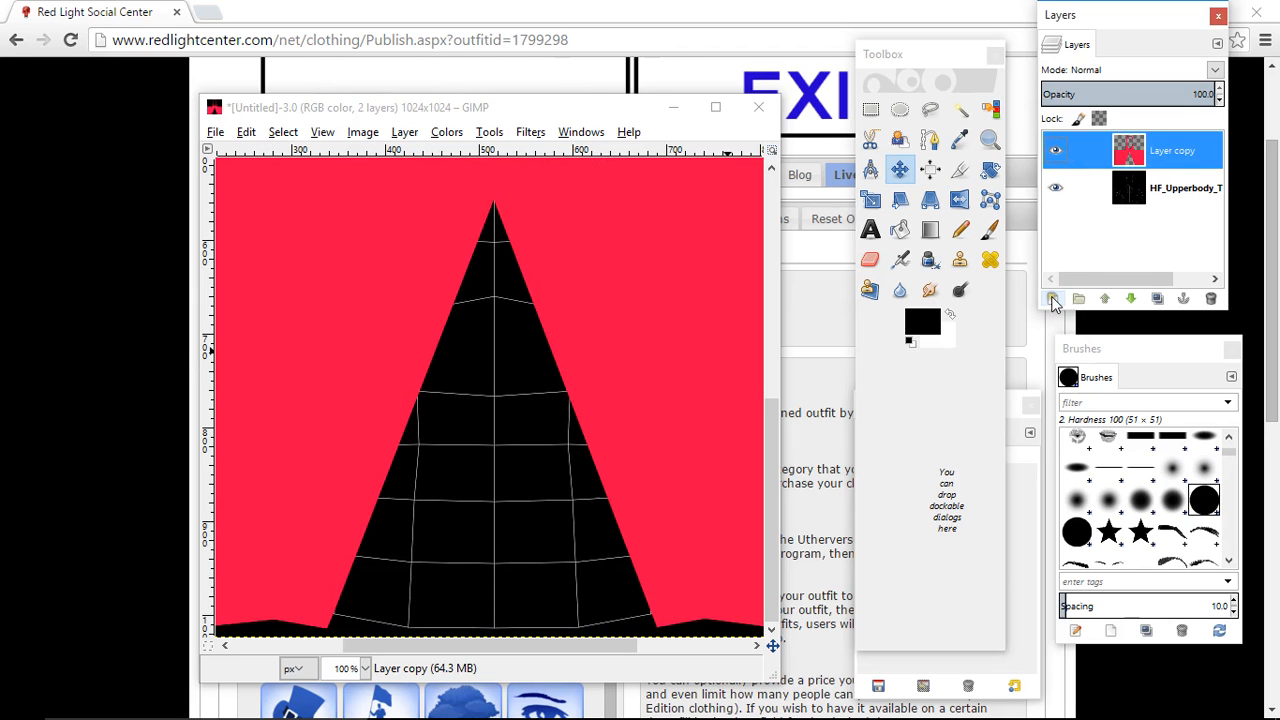
{"action": "left_click", "coordinate": [1052, 298]}
{"action": "left_click", "coordinate": [166, 330]}
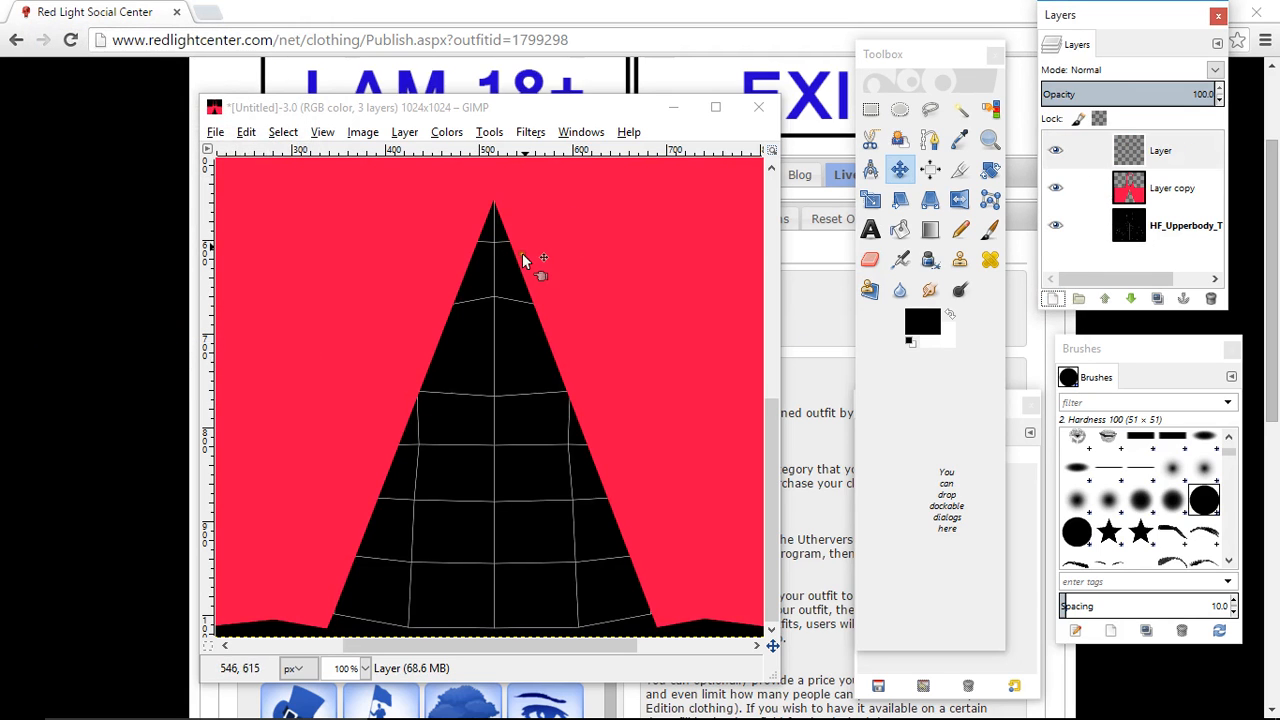
- Reduce Layer copy's opacity to about half so the mesh shows through the red around the cutout
{"action": "scroll", "coordinate": [522, 258], "scroll_direction": "up", "scroll_amount": 5}
{"action": "scroll", "coordinate": [522, 255], "scroll_direction": "down", "scroll_amount": 4}
{"action": "left_click_drag", "start_coordinate": [526, 641], "coordinate": [343, 645]}
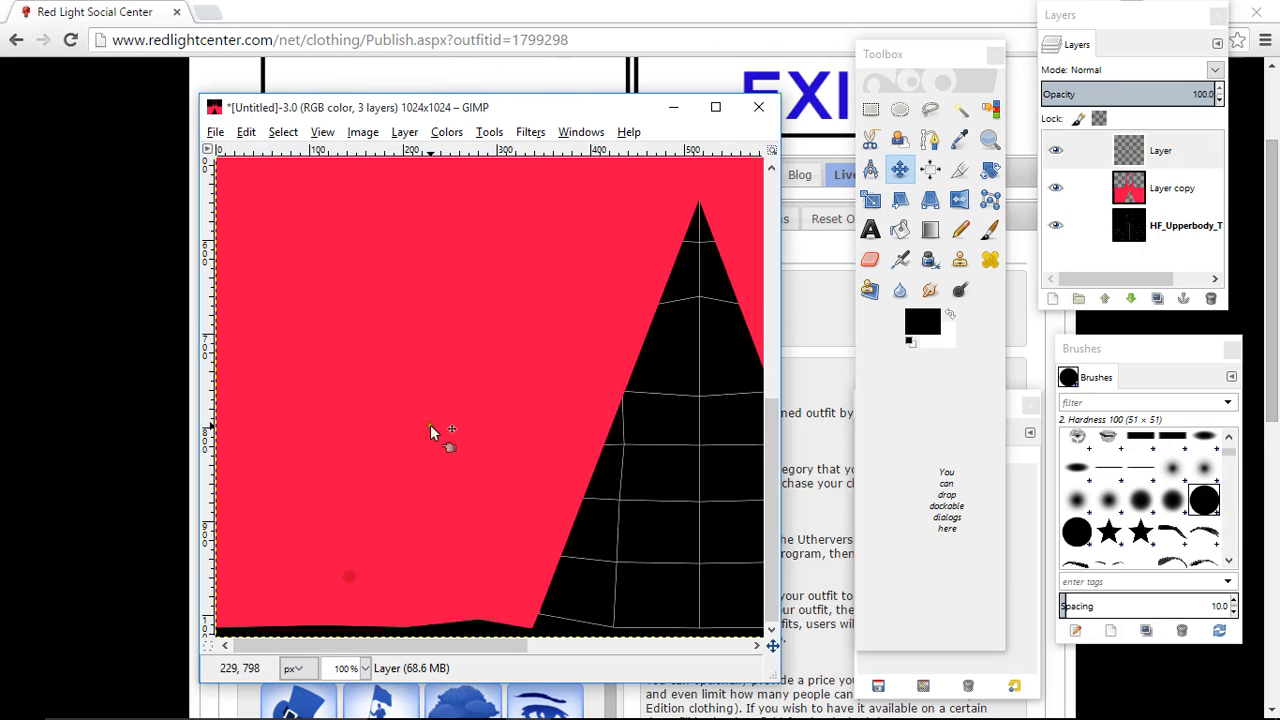
{"action": "left_click", "coordinate": [1186, 189]}
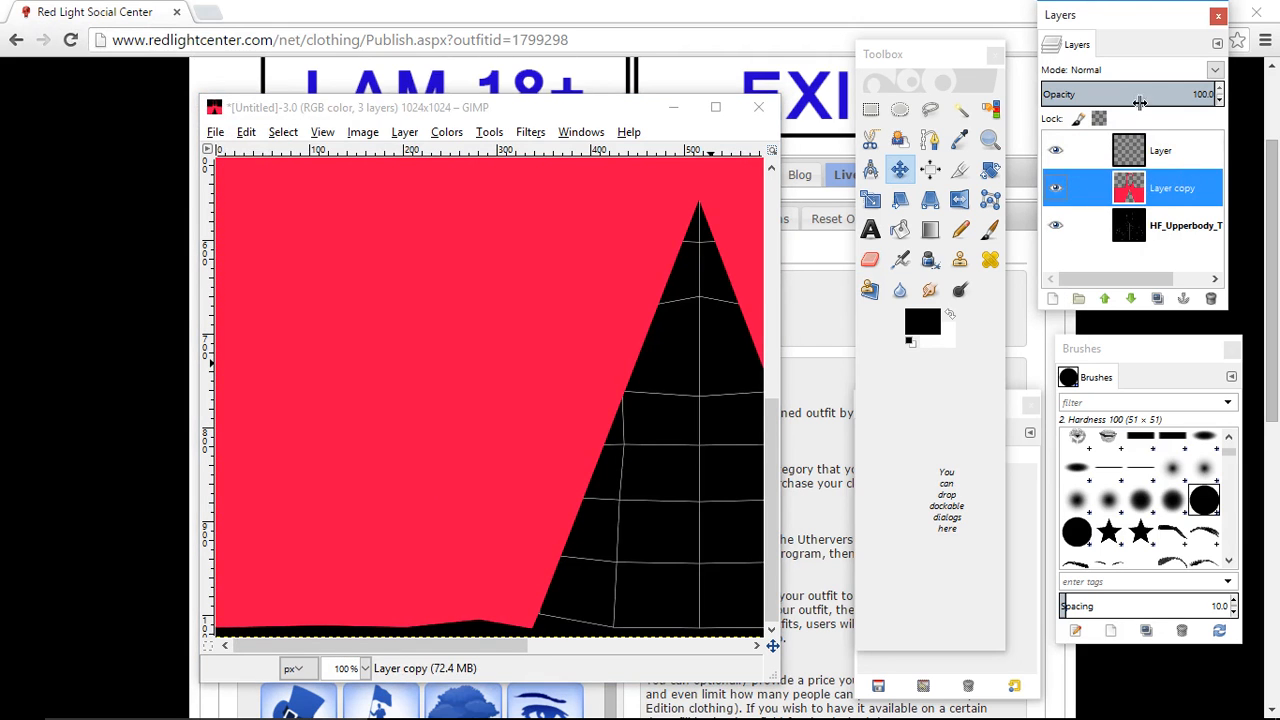
{"action": "left_click", "coordinate": [1135, 93]}
- Select the new top layer and set up the Paintbrush with the 2. Hardness 100 brush at size 8
{"action": "left_click", "coordinate": [1150, 149]}
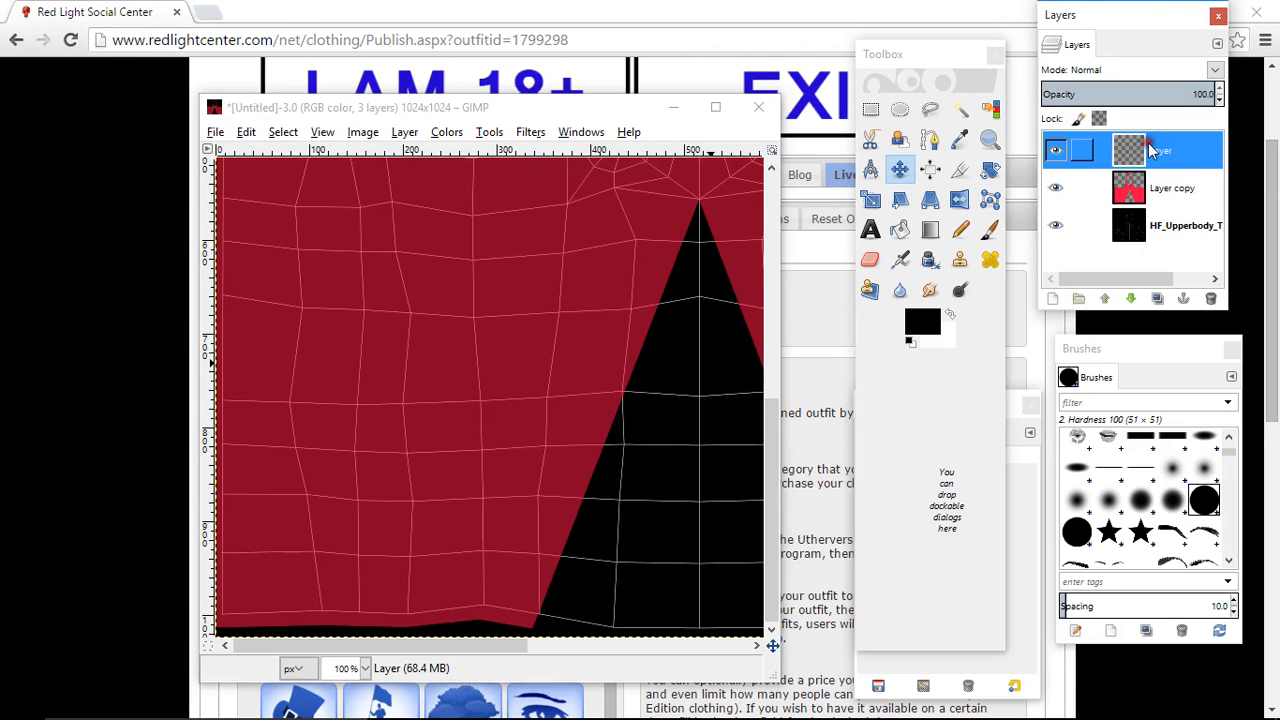
{"action": "double_click", "coordinate": [990, 230]}
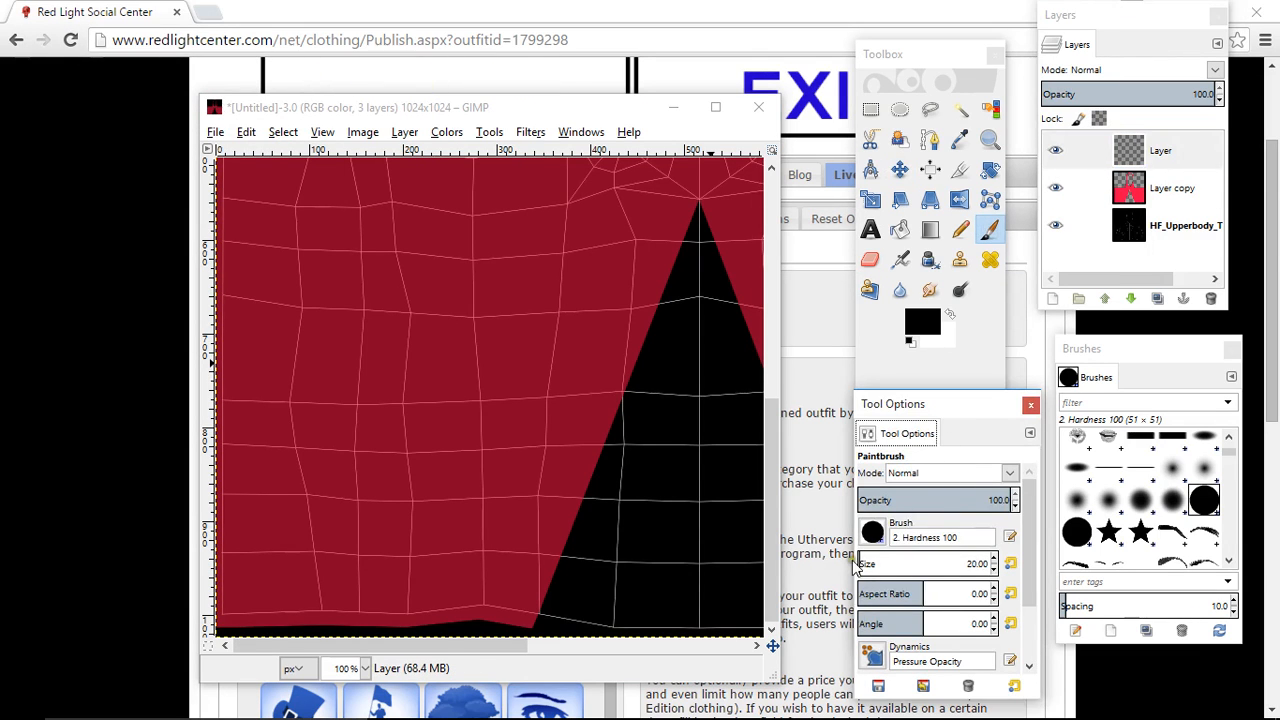
{"action": "left_click", "coordinate": [484, 643]}
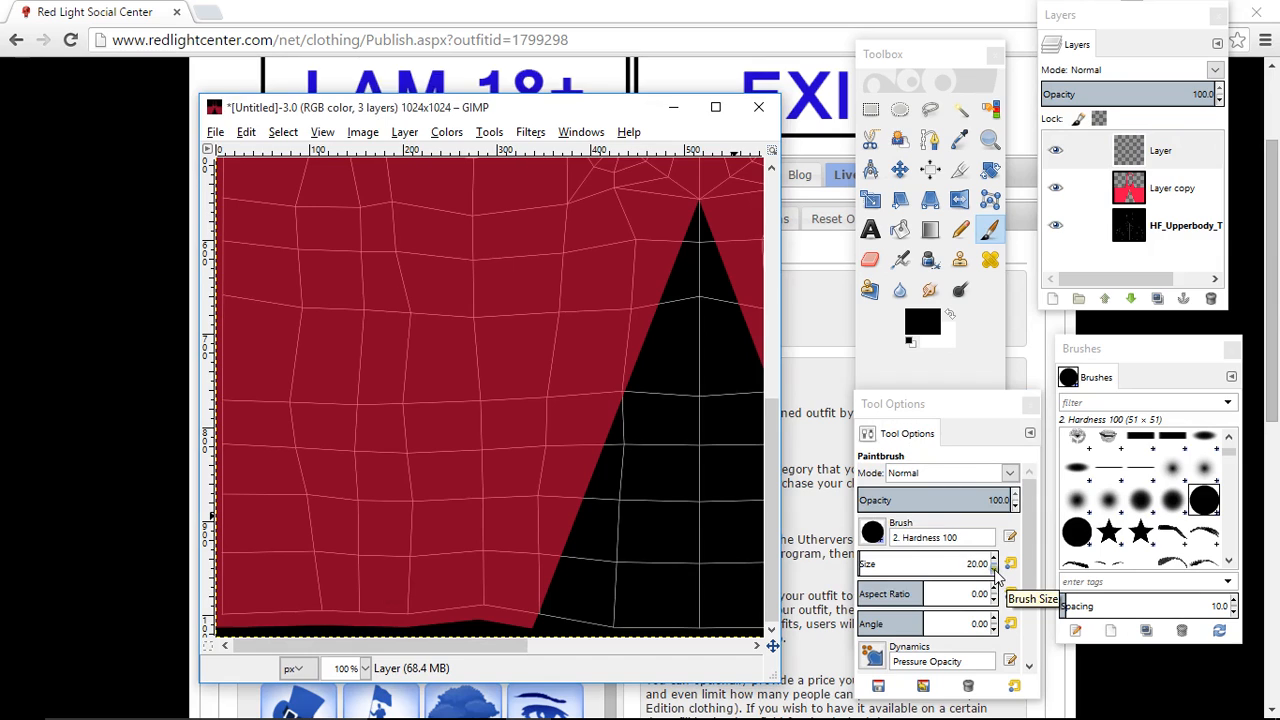
{"action": "left_click", "coordinate": [994, 569]}
{"action": "left_click", "coordinate": [993, 559]}
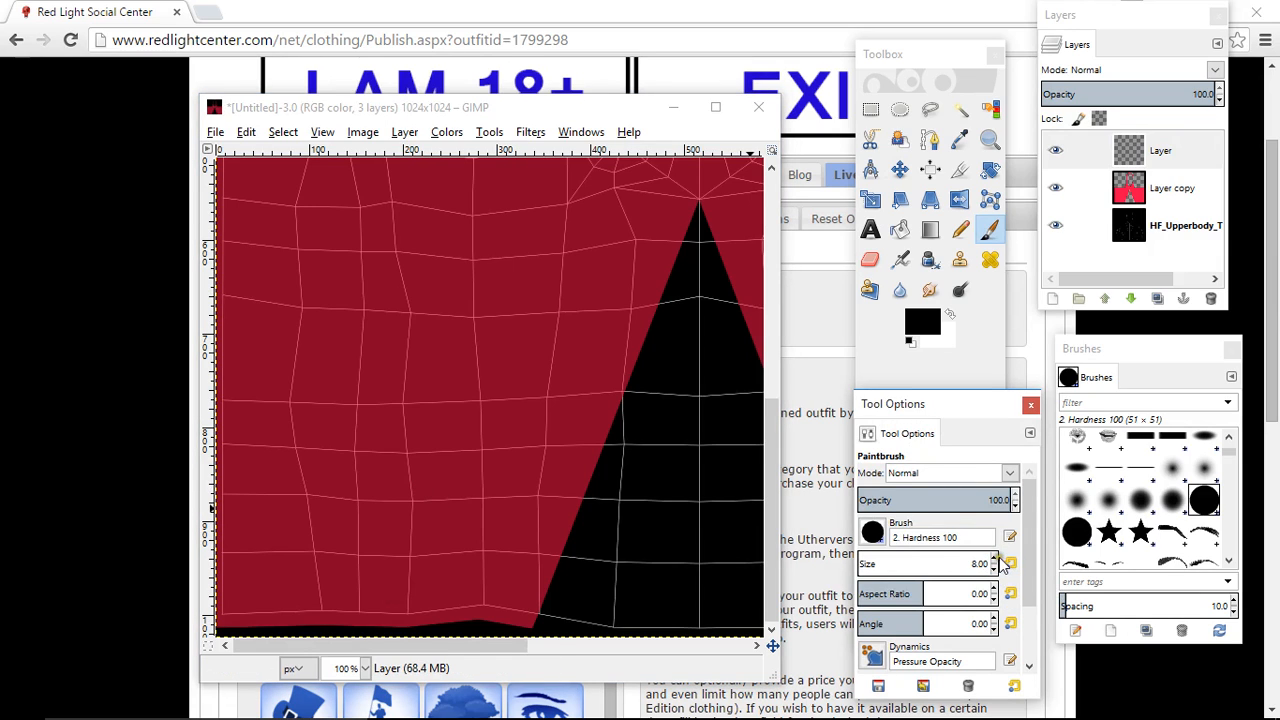
- Paint seven wavy, roughly vertical black strokes at brush size 10 on the new layer, across the red area beside the triangular cutout
{"action": "left_click", "coordinate": [993, 559]}
{"action": "left_click", "coordinate": [993, 559]}
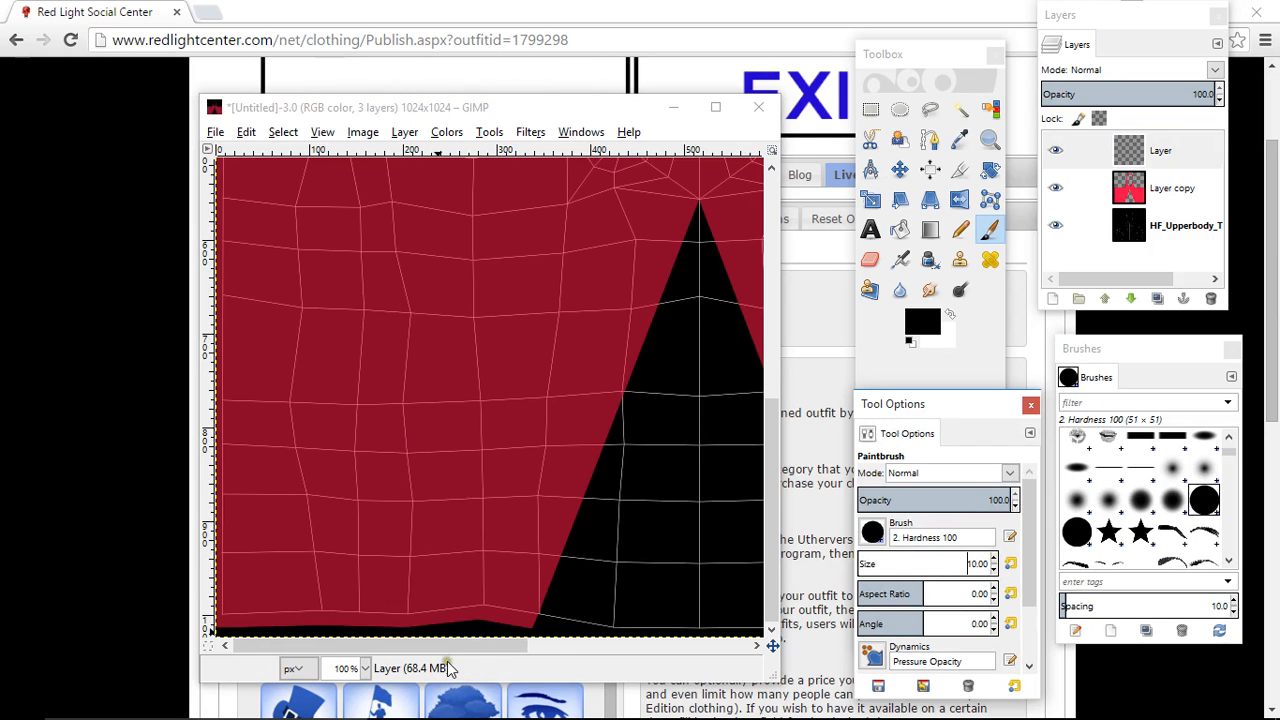
{"action": "left_click", "coordinate": [1180, 148]}
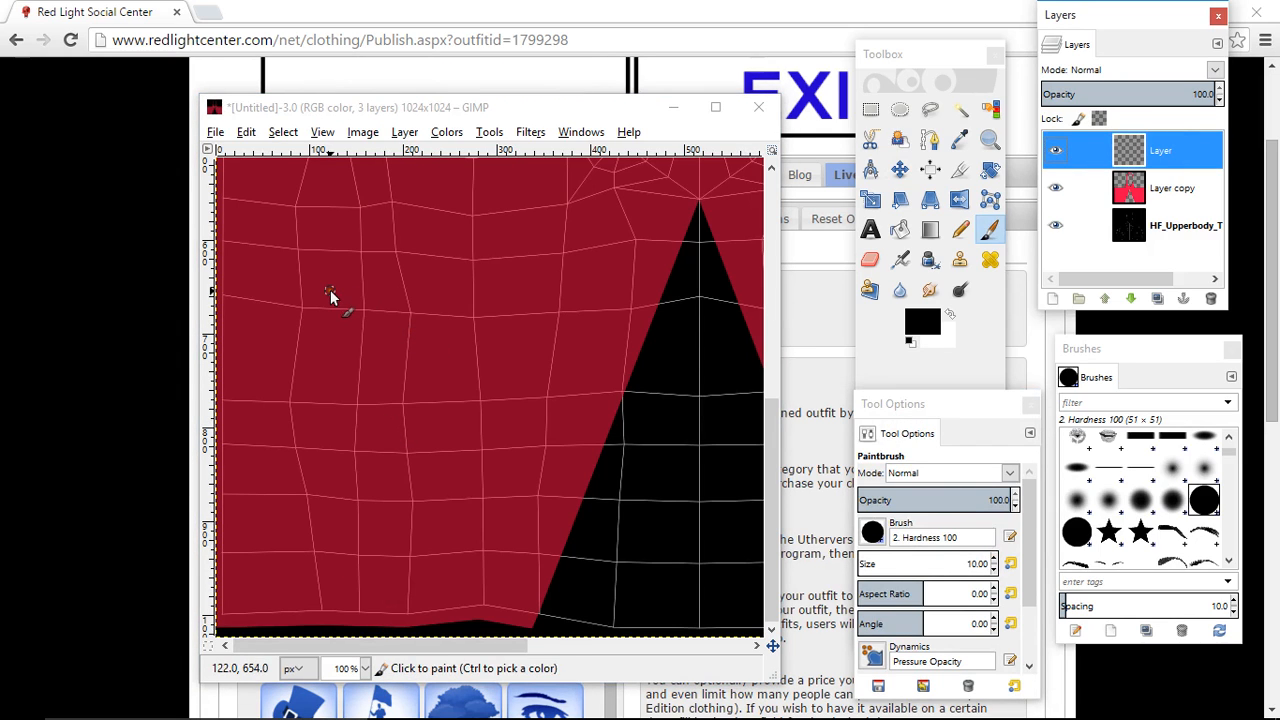
{"action": "left_click_drag", "start_coordinate": [303, 192], "coordinate": [328, 525]}
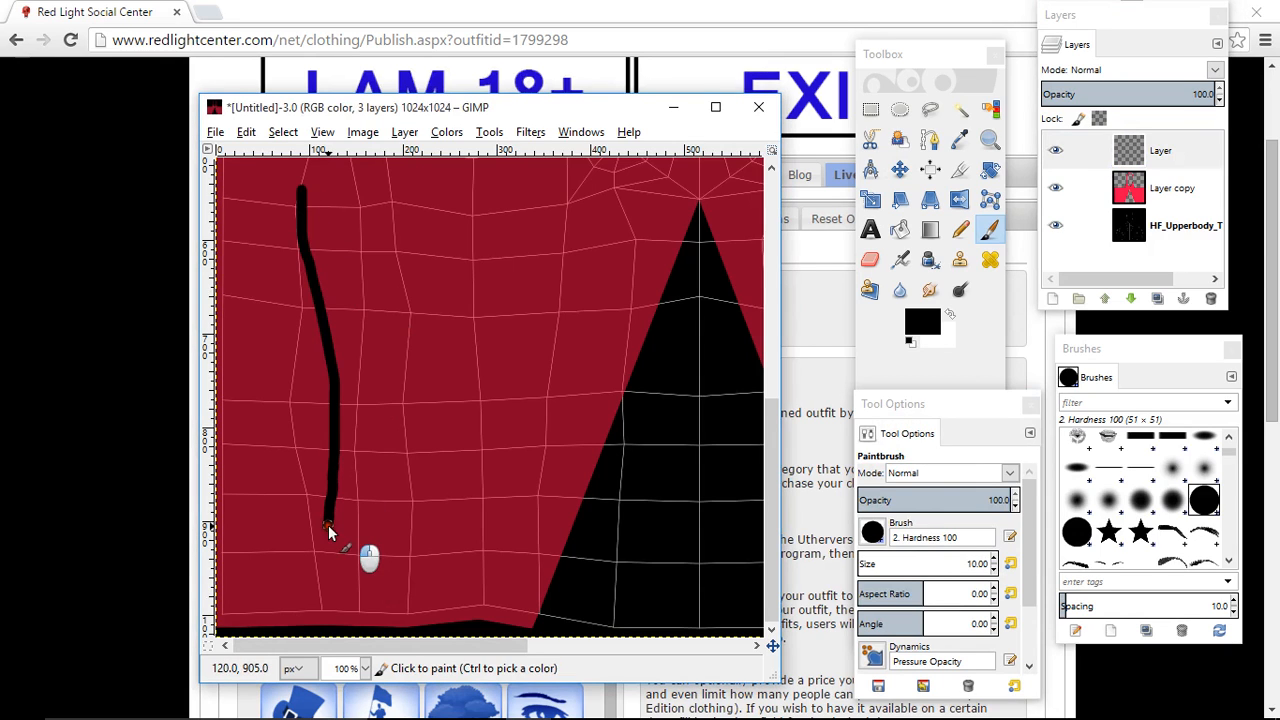
{"action": "left_click_drag", "start_coordinate": [376, 210], "coordinate": [362, 508]}
{"action": "left_click_drag", "start_coordinate": [420, 250], "coordinate": [396, 530]}
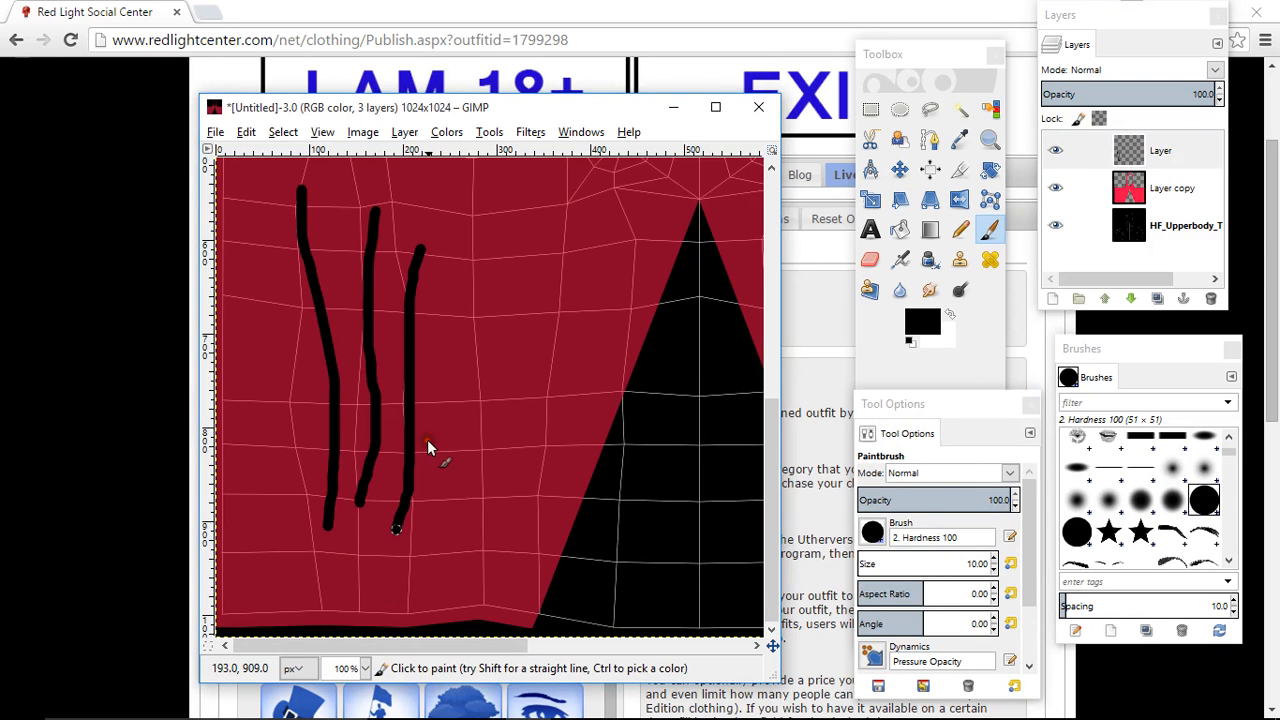
{"action": "left_click_drag", "start_coordinate": [446, 279], "coordinate": [427, 540]}
{"action": "left_click_drag", "start_coordinate": [467, 251], "coordinate": [476, 510]}
{"action": "left_click_drag", "start_coordinate": [502, 238], "coordinate": [499, 463]}
{"action": "left_click_drag", "start_coordinate": [261, 256], "coordinate": [301, 446]}
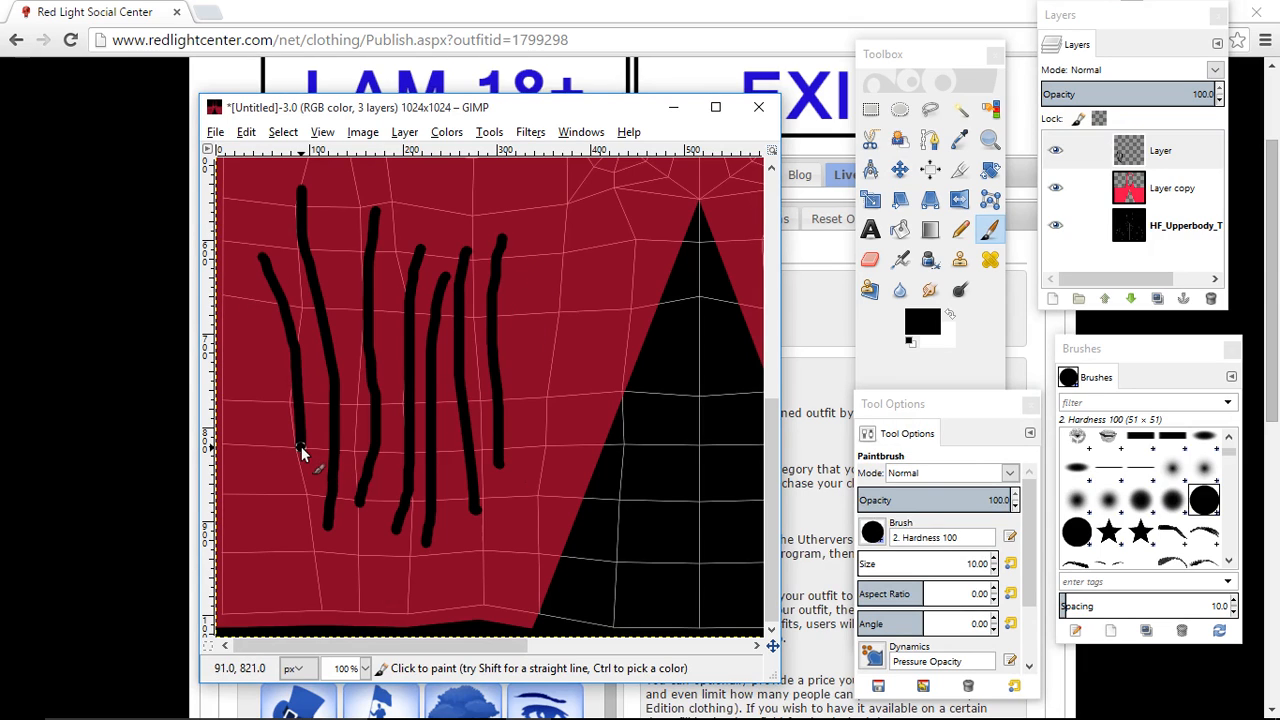
- Duplicate the black stroke layer and invert the duplicate's colors to white
{"action": "left_click", "coordinate": [898, 170]}
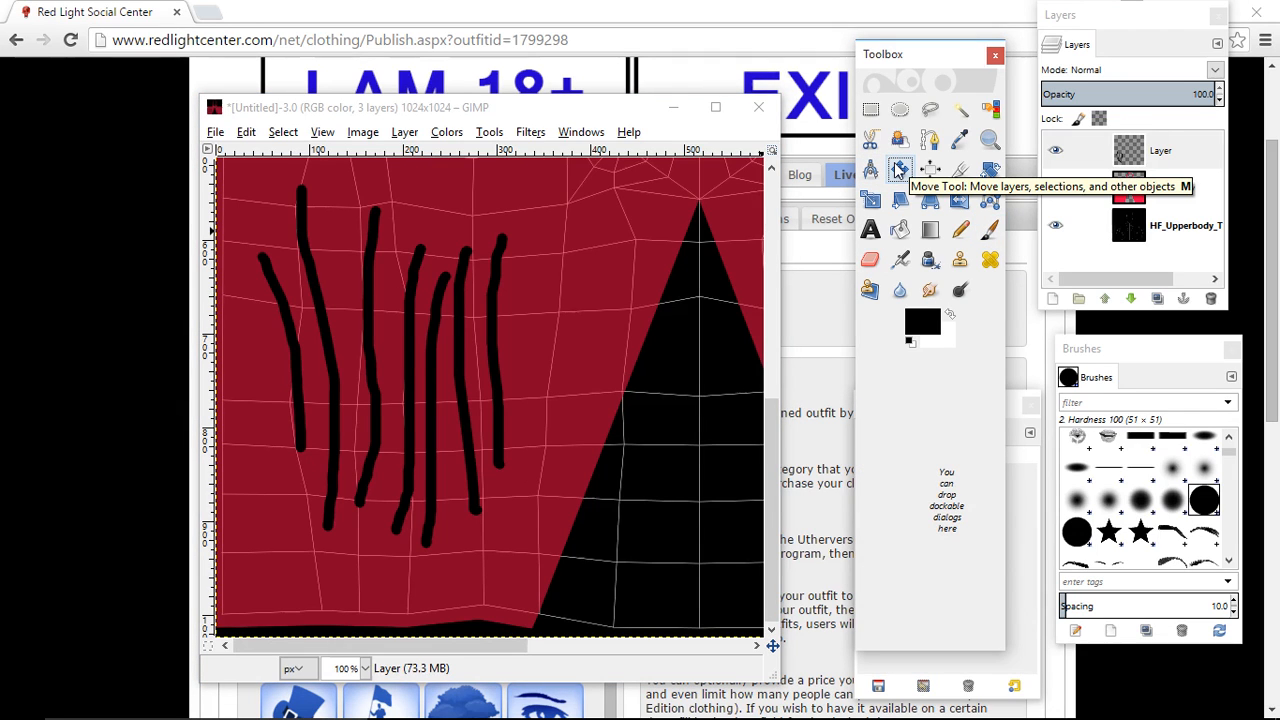
{"action": "left_click", "coordinate": [1168, 145]}
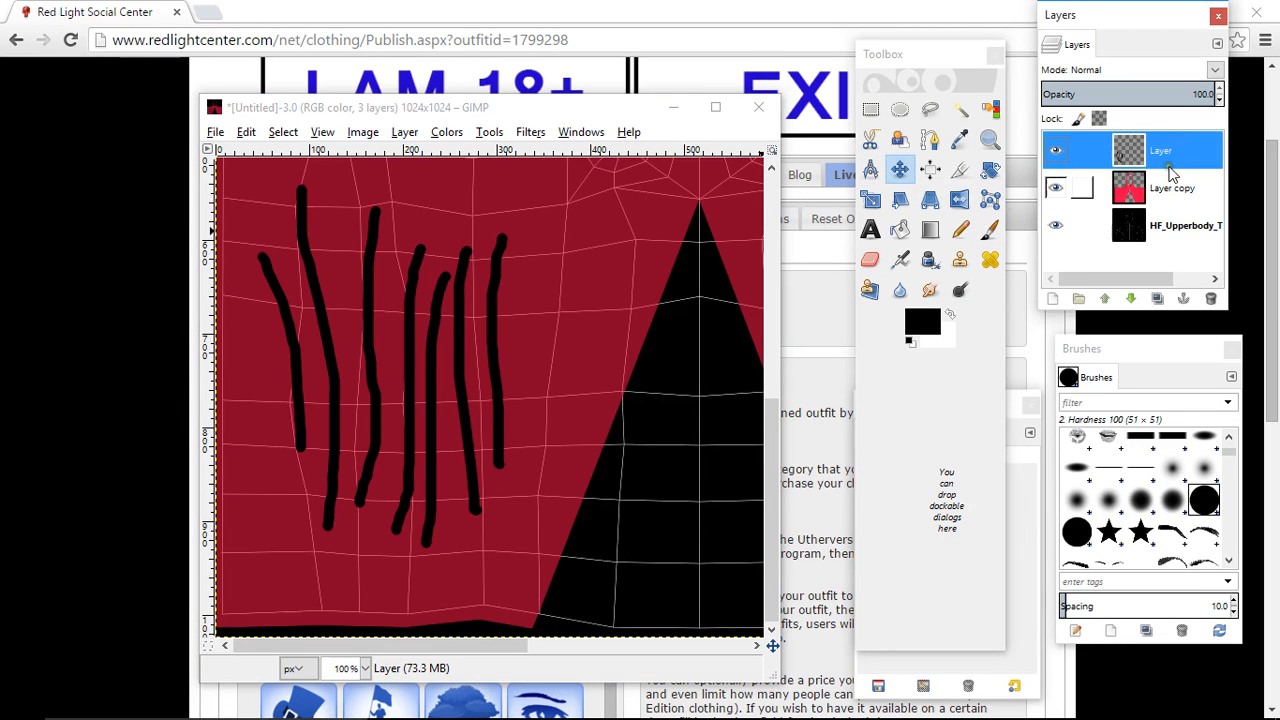
{"action": "left_click", "coordinate": [1157, 299]}
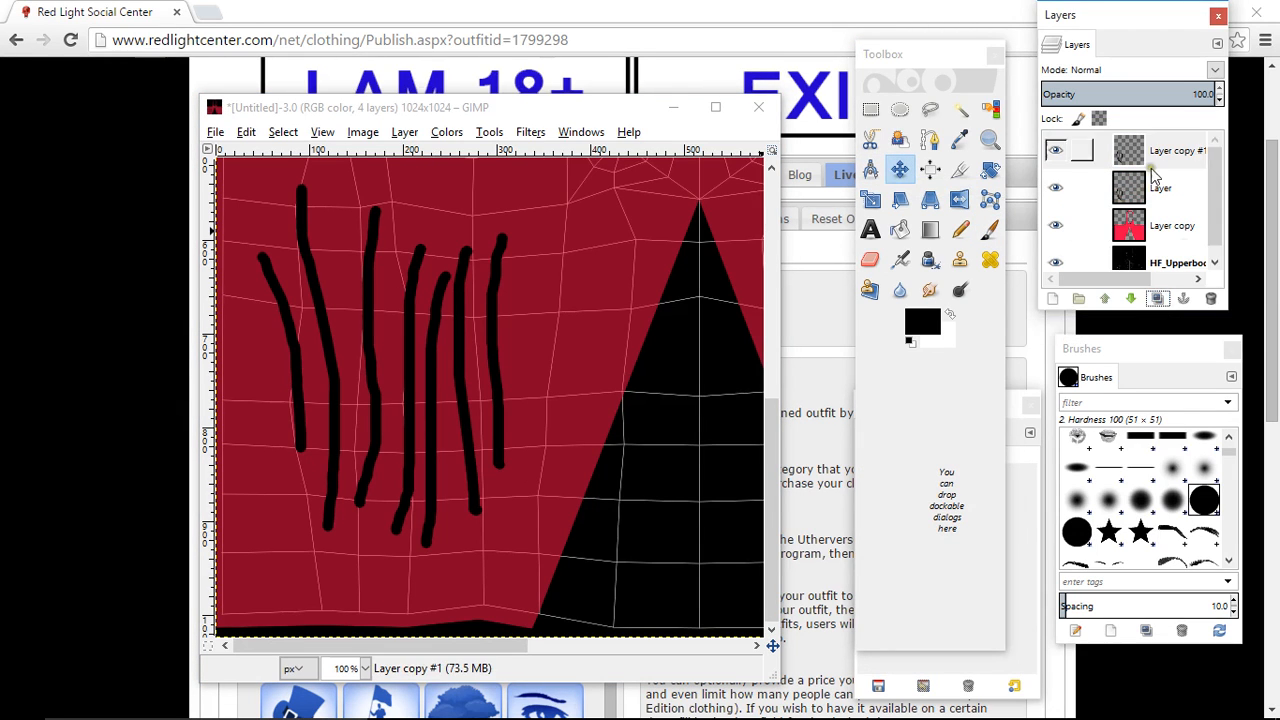
{"action": "left_click", "coordinate": [442, 134]}
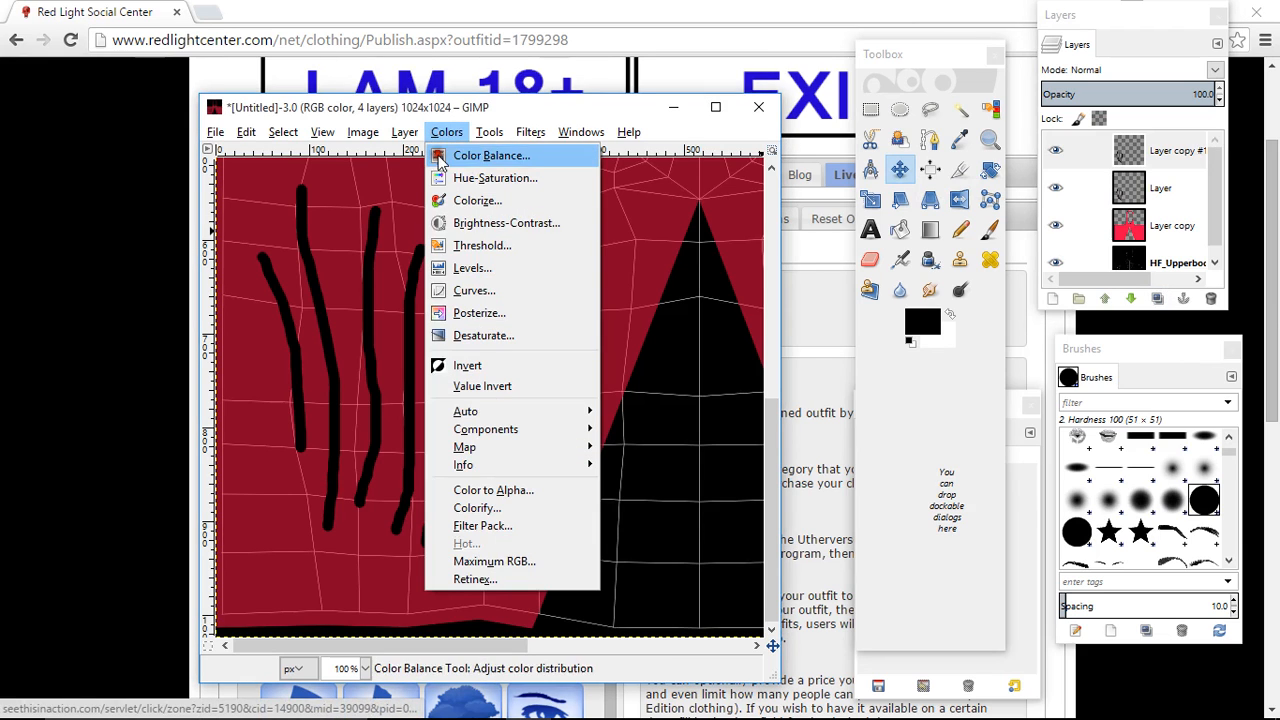
{"action": "left_click", "coordinate": [470, 363]}
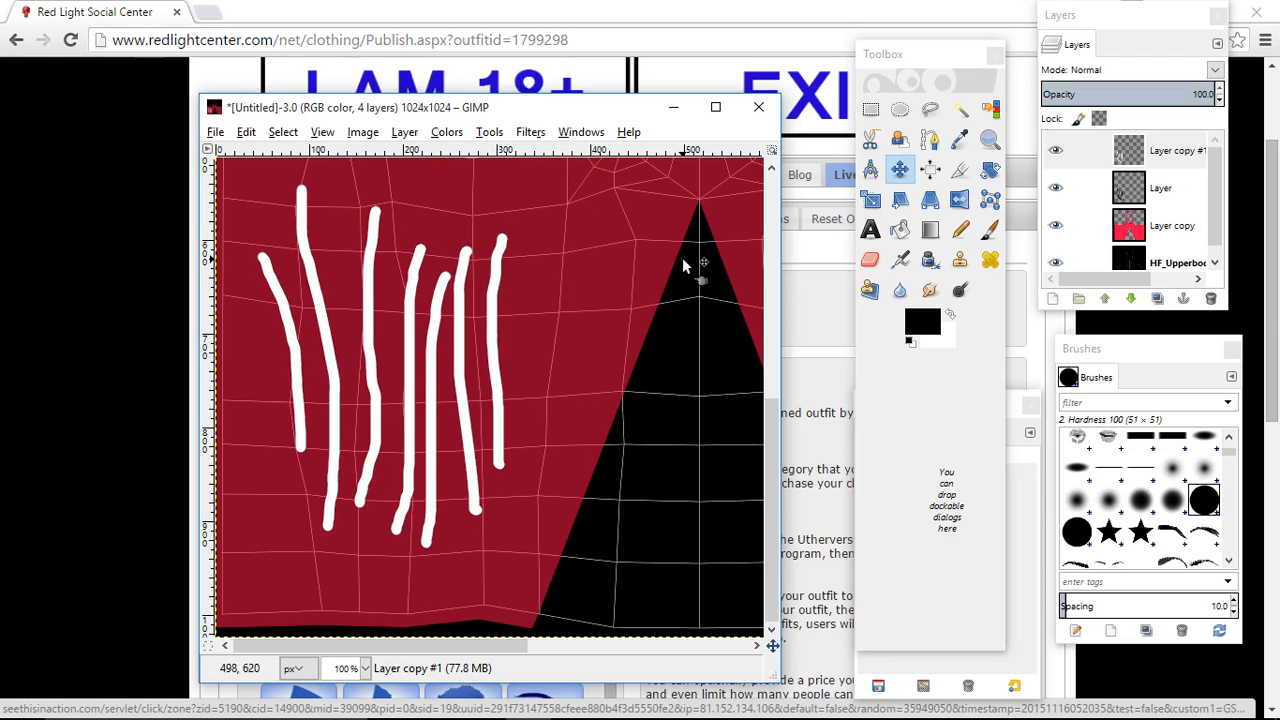
- Lower the white duplicate beneath the black stroke layer and nudge the black strokes slightly right to expose a thin white edge
{"action": "left_click", "coordinate": [1180, 153]}
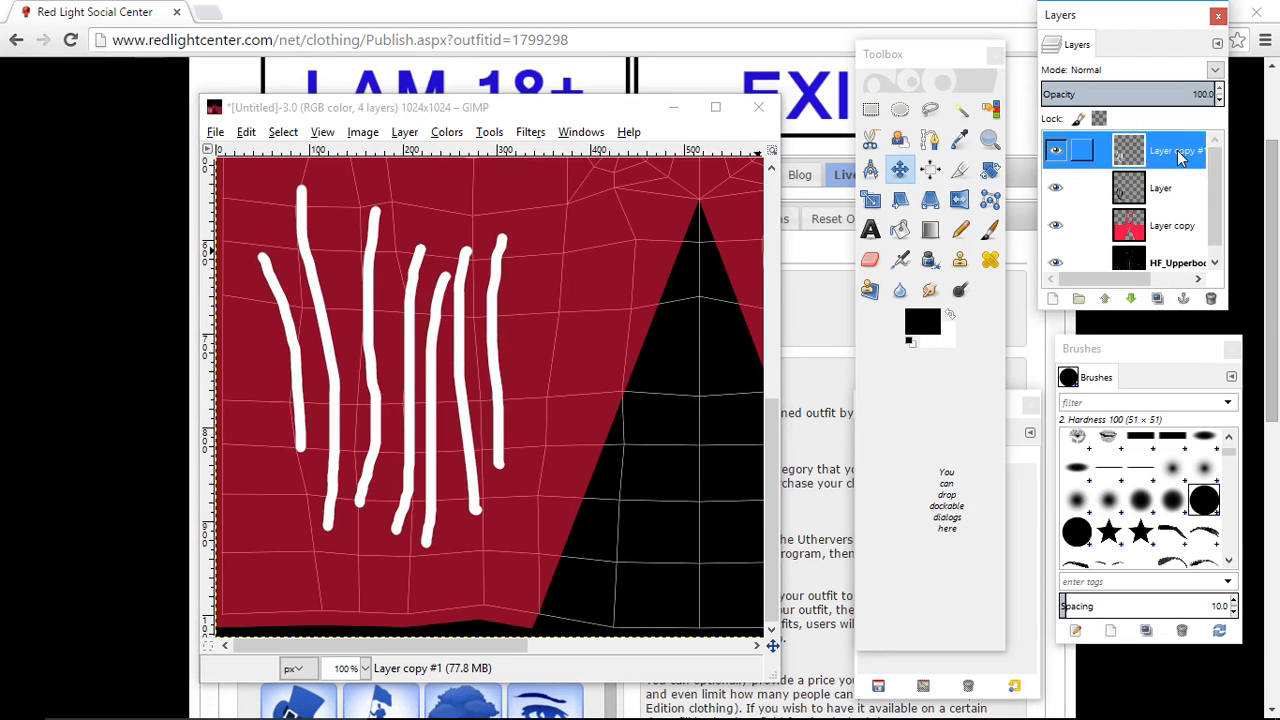
{"action": "left_click", "coordinate": [1131, 298]}
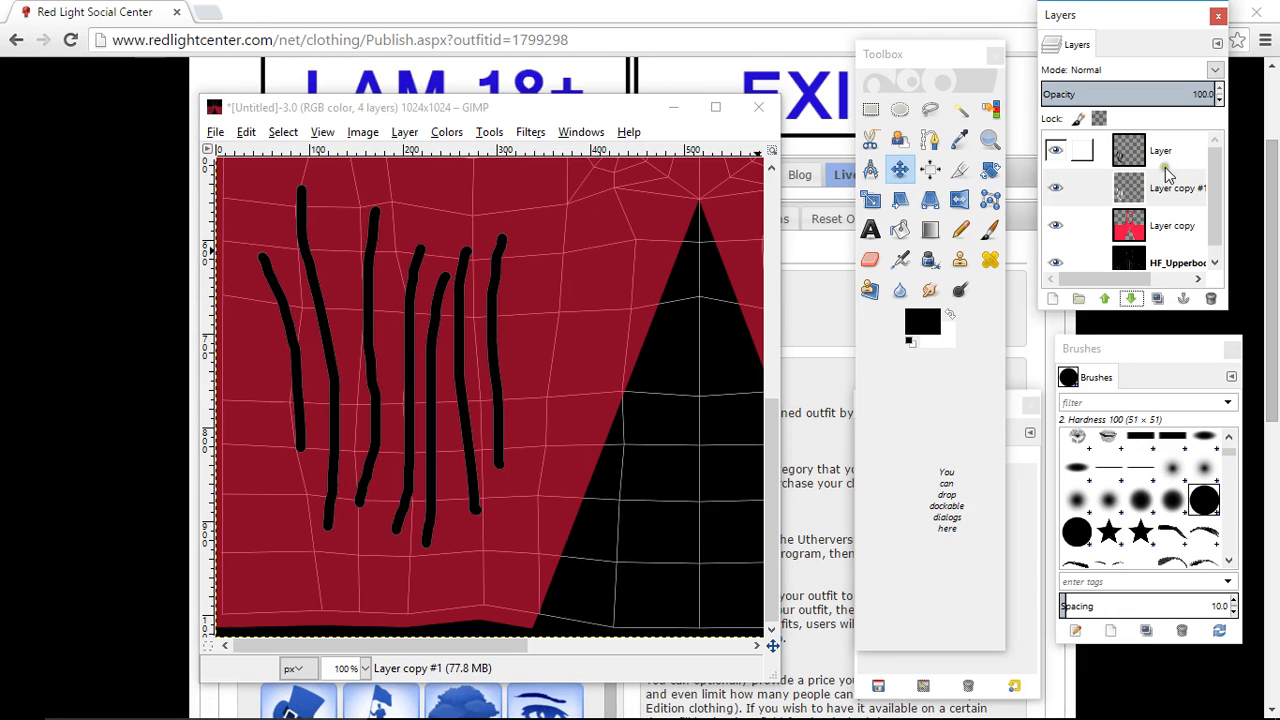
{"action": "left_click", "coordinate": [1160, 152]}
{"action": "left_click", "coordinate": [899, 172]}
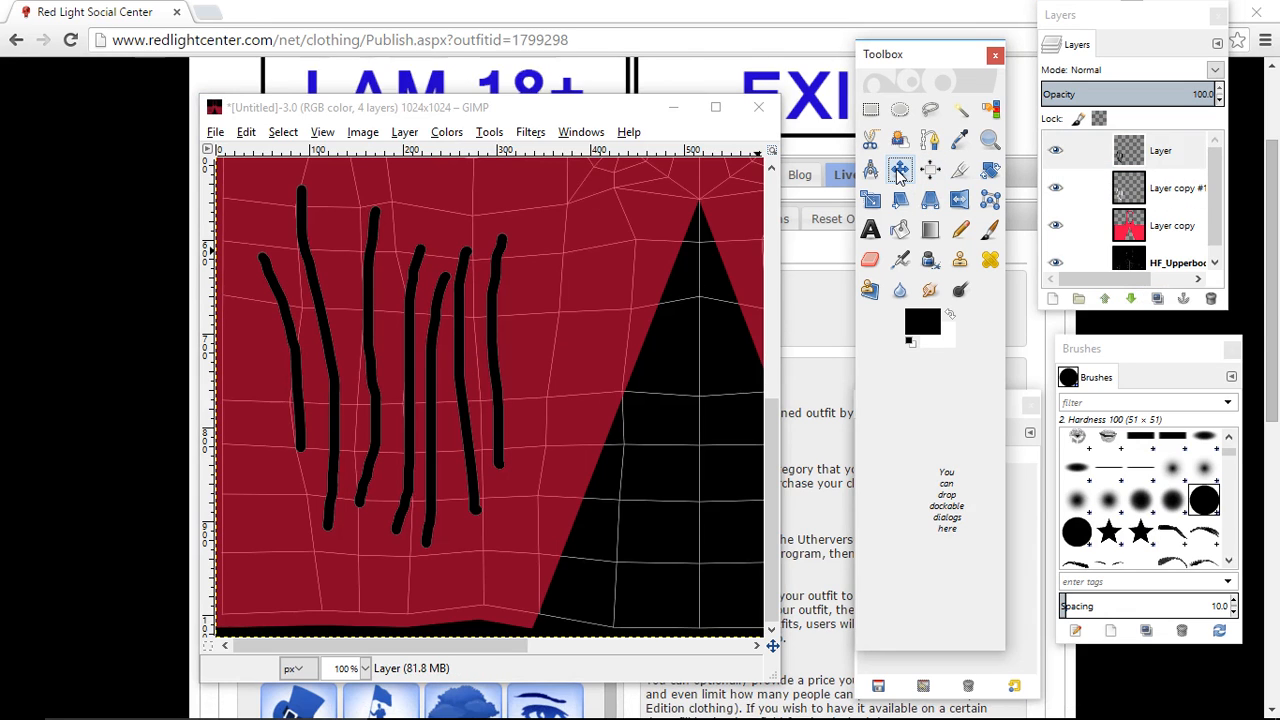
{"action": "left_click", "coordinate": [492, 350]}
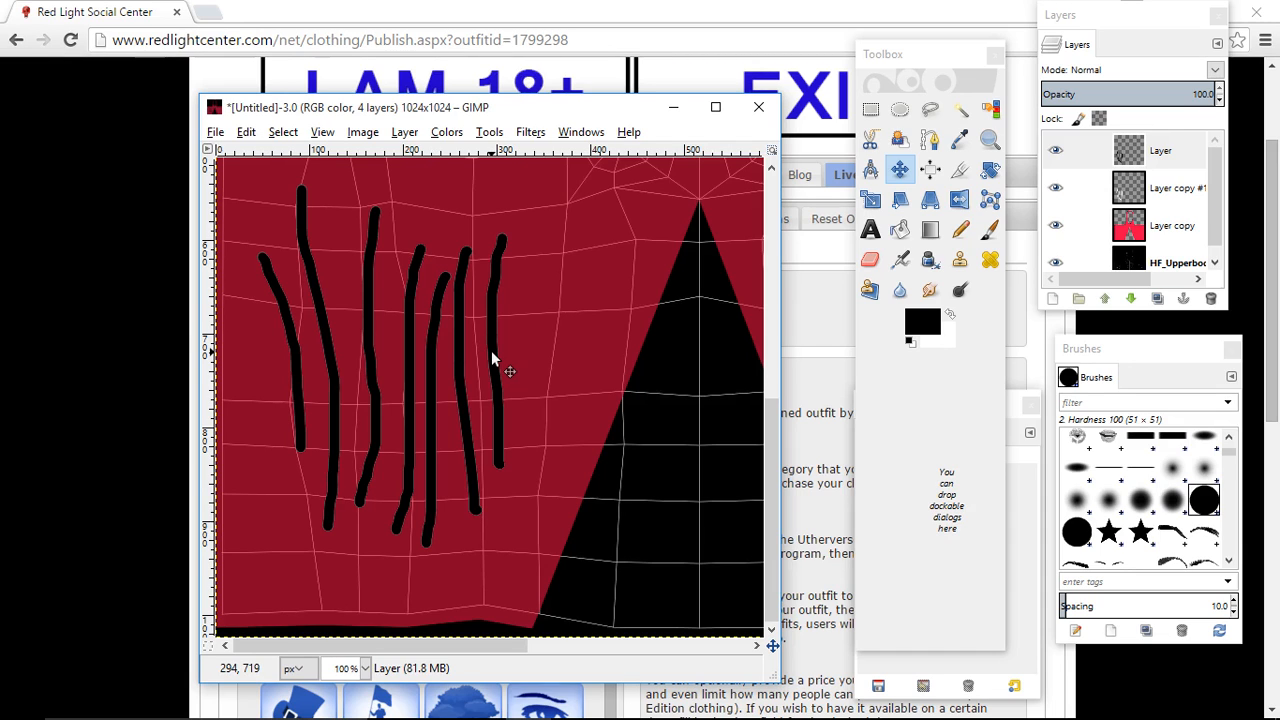
{"action": "key", "text": "Right"}
{"action": "key", "text": "Right"}
{"action": "key", "text": "Right"}
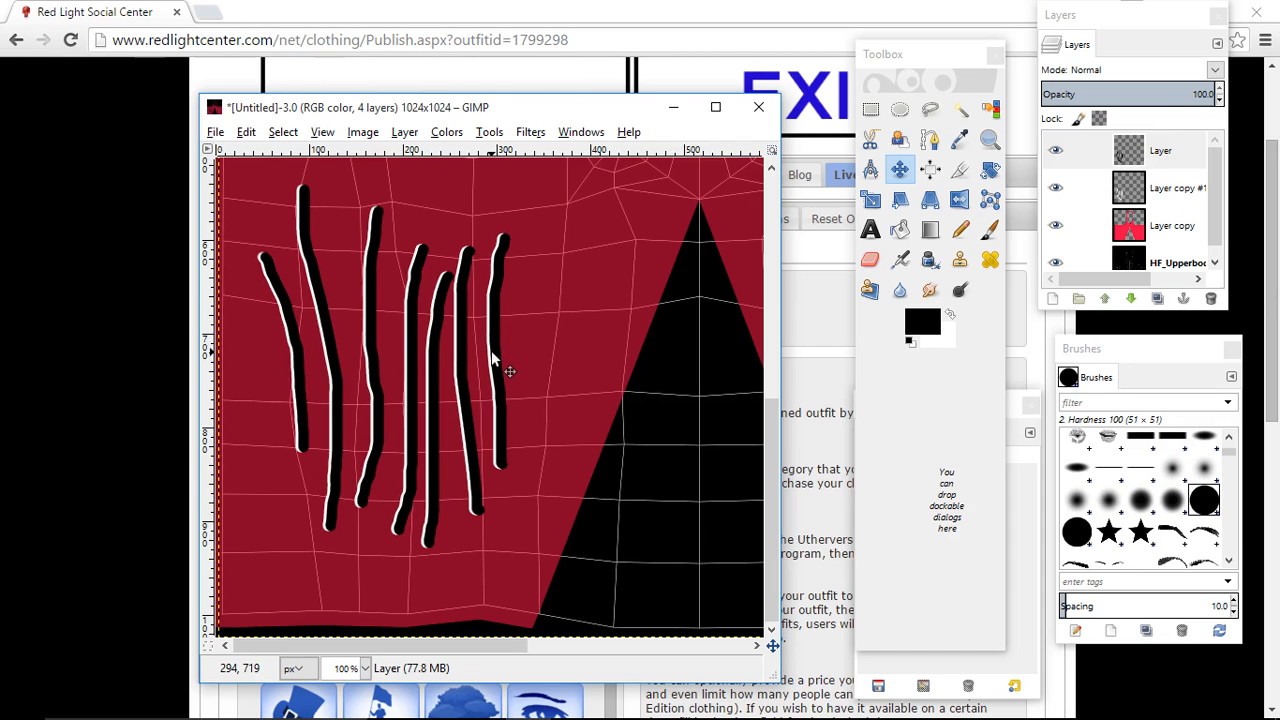
{"action": "key", "text": "Right"}
{"action": "key", "text": "Right"}
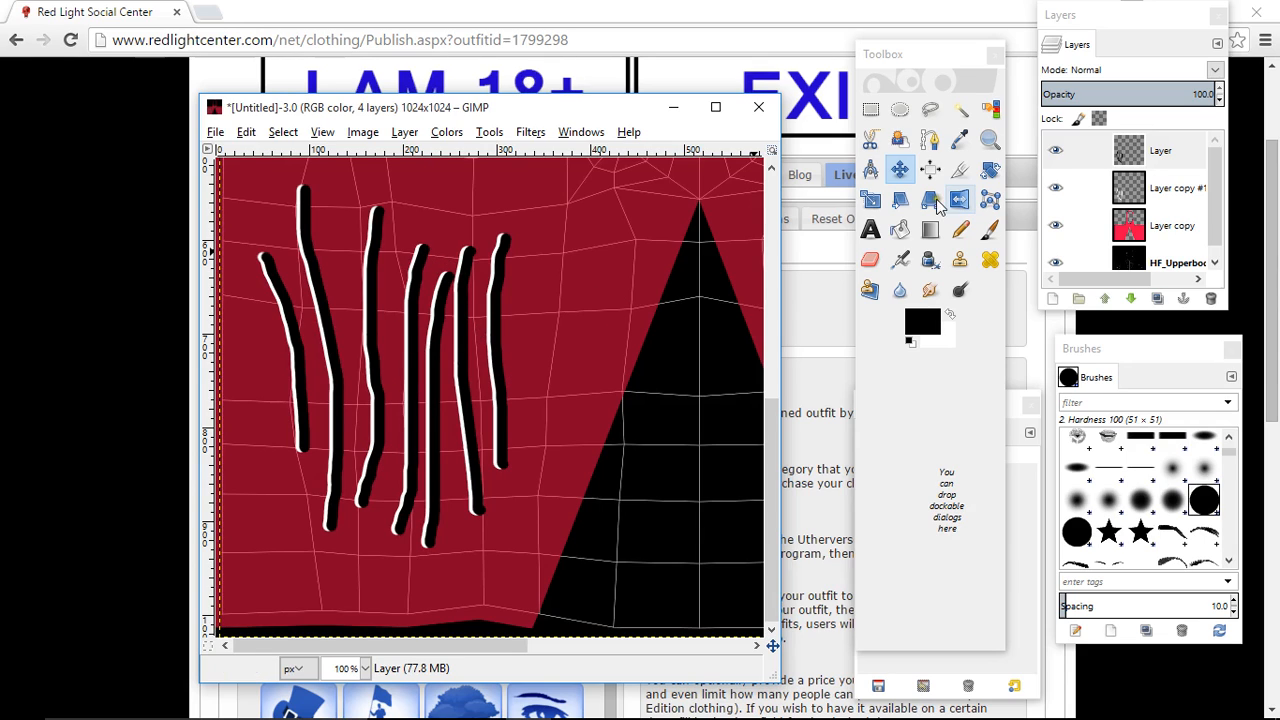
- Merge the black stroke layer down onto the white duplicate and restore Layer copy's opacity to 100
{"action": "left_click", "coordinate": [1160, 150]}
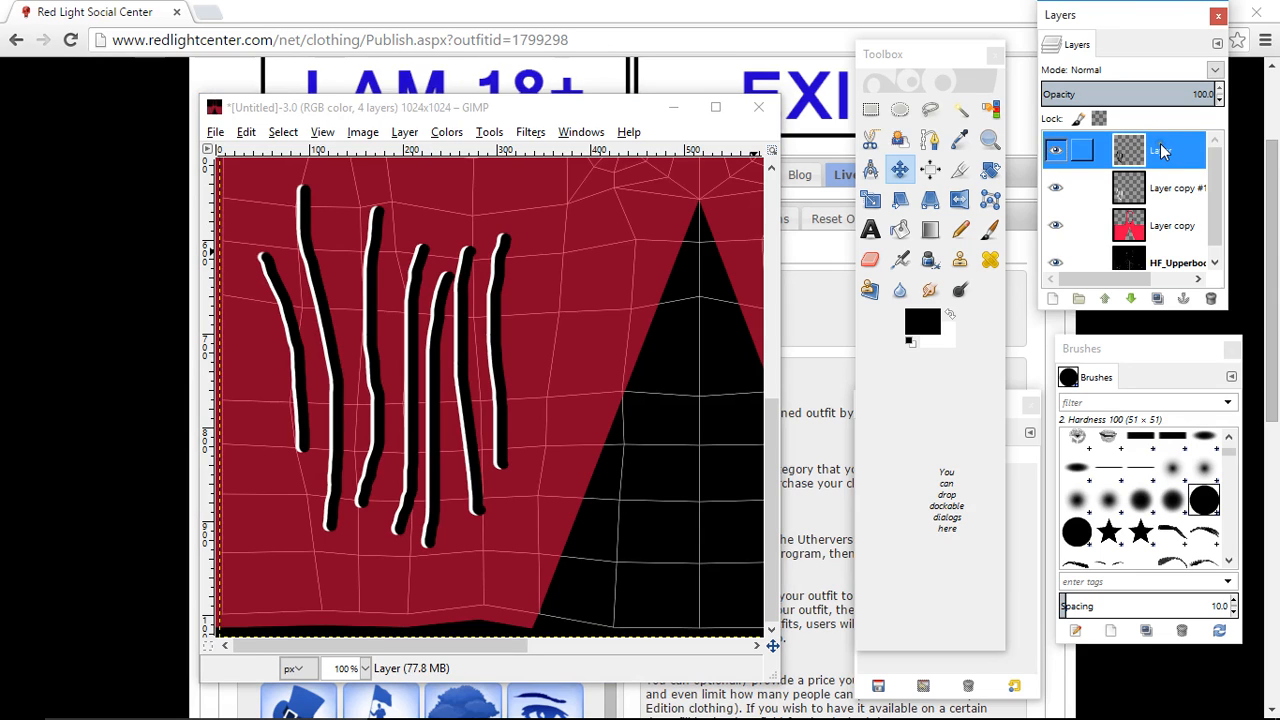
{"action": "right_click", "coordinate": [1162, 150]}
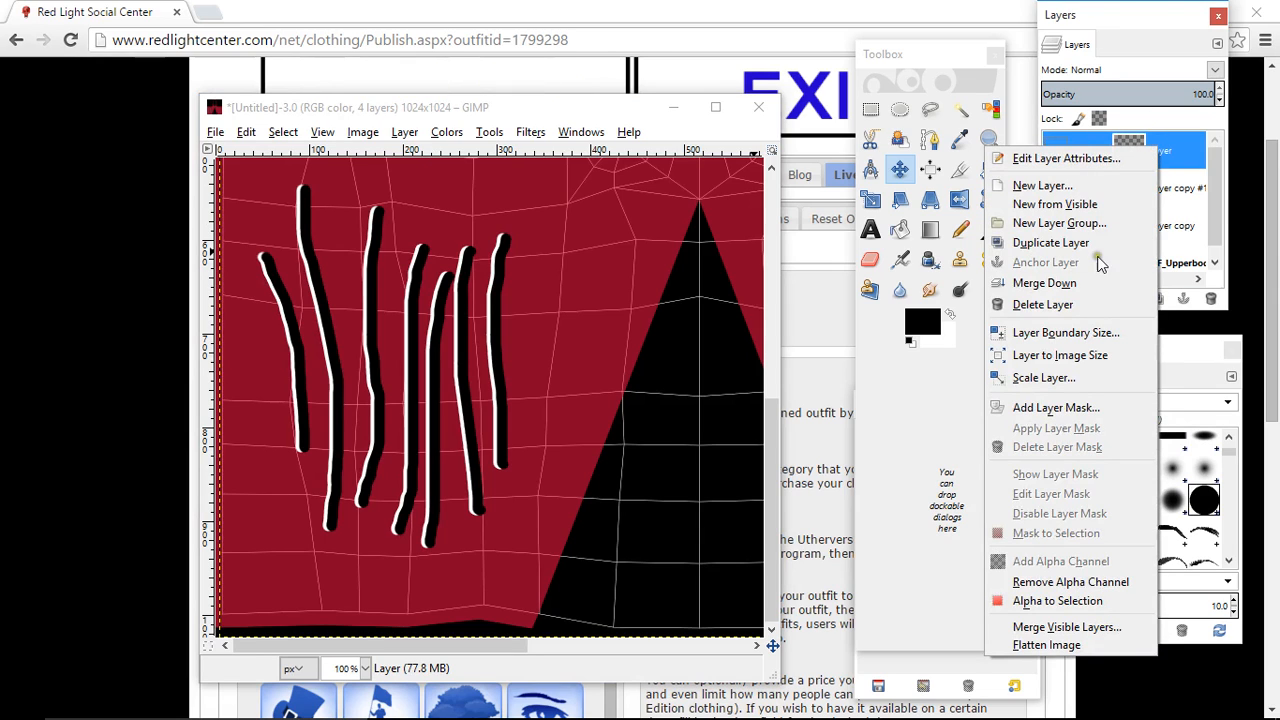
{"action": "left_click", "coordinate": [1044, 283]}
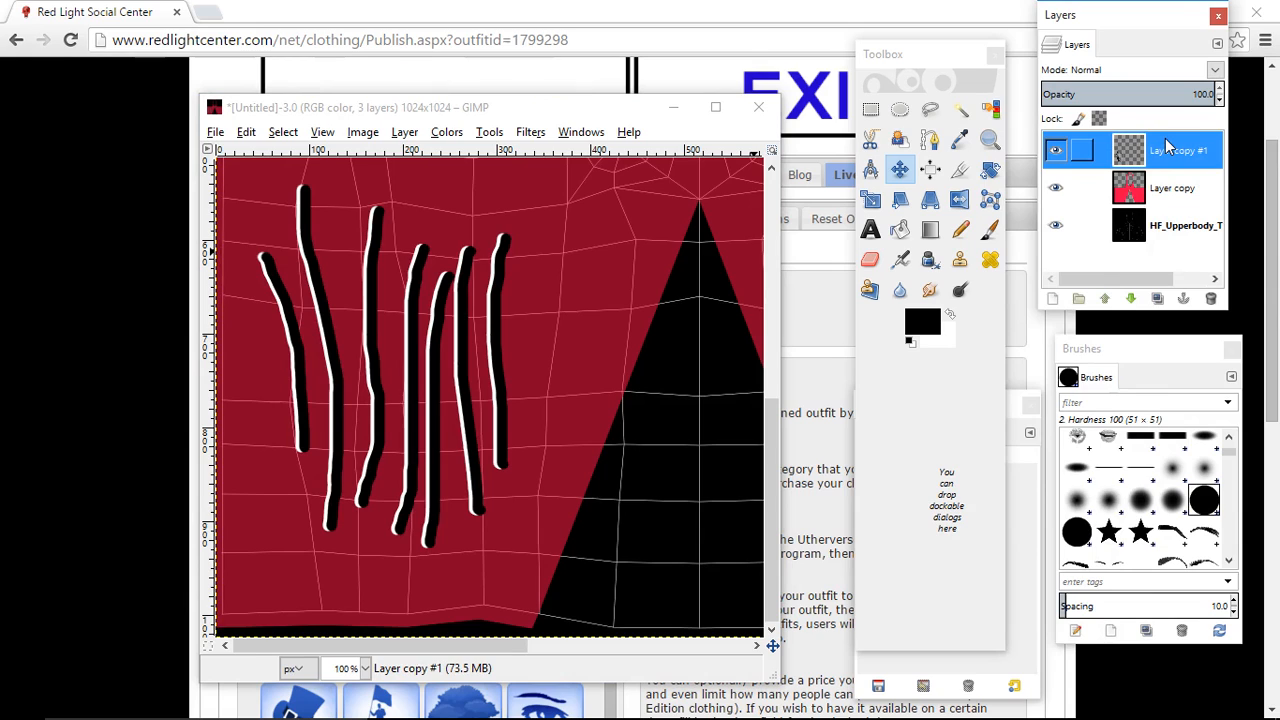
{"action": "left_click", "coordinate": [1175, 190]}
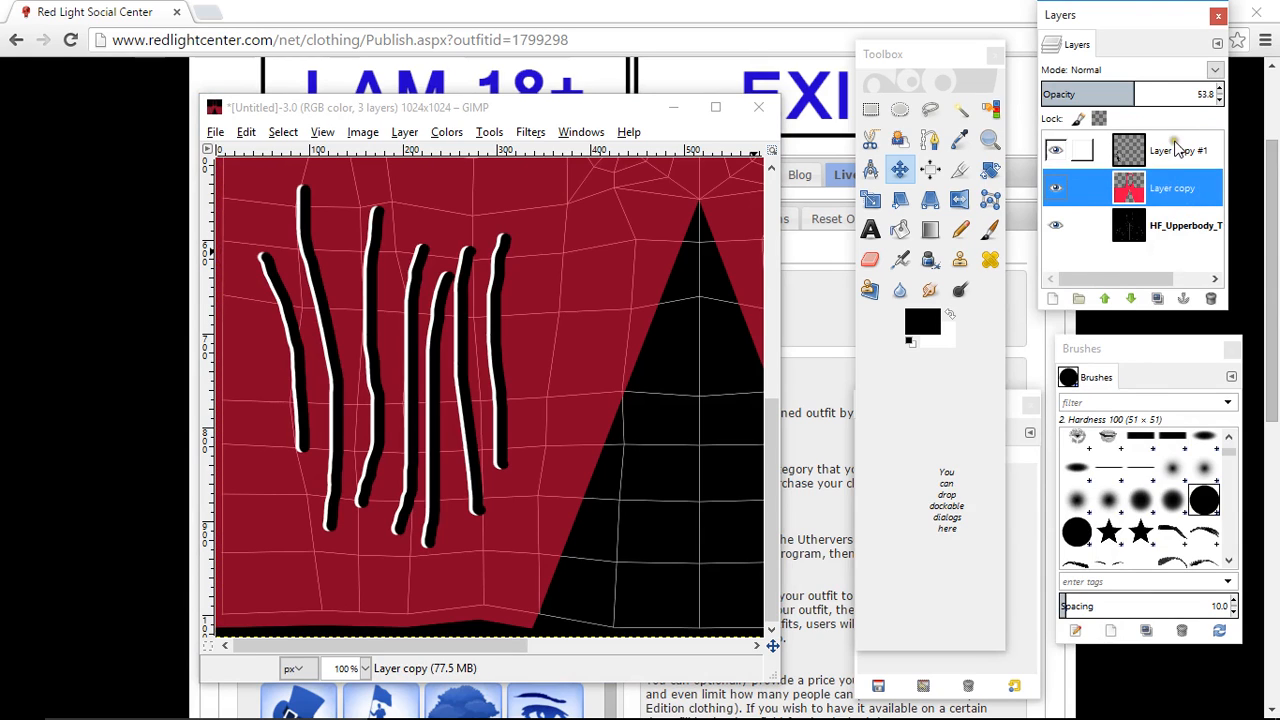
{"action": "left_click_drag", "start_coordinate": [1126, 93], "coordinate": [1249, 96]}
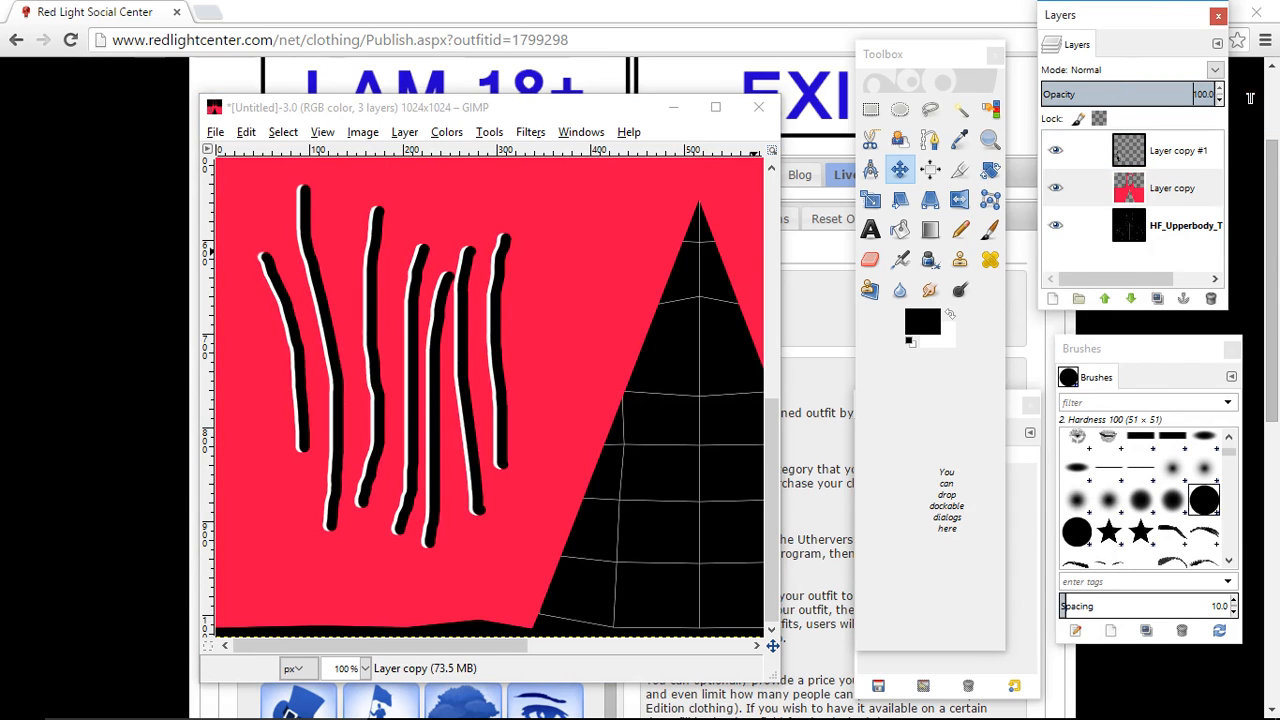
- Select the merged stroke layer and set up the Smudge tool at size 24.51 with the 2. Hardness 100 brush
{"action": "left_click", "coordinate": [1156, 150]}
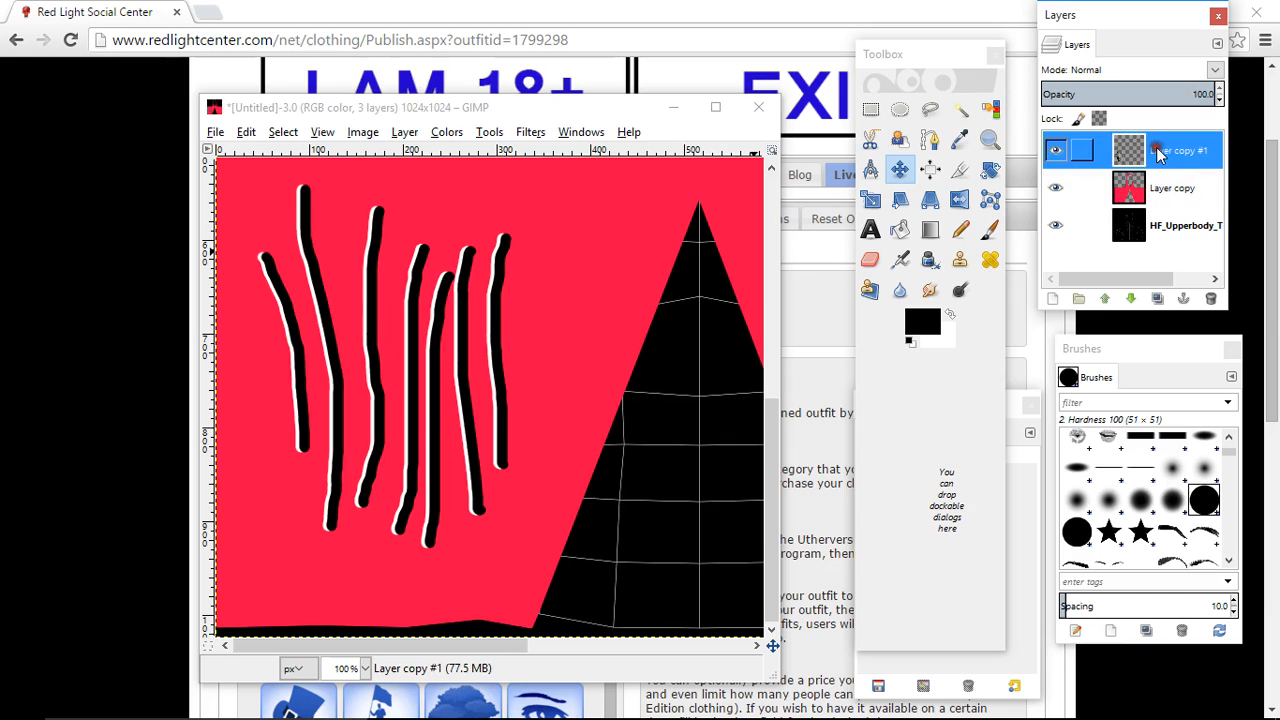
{"action": "left_click", "coordinate": [928, 290]}
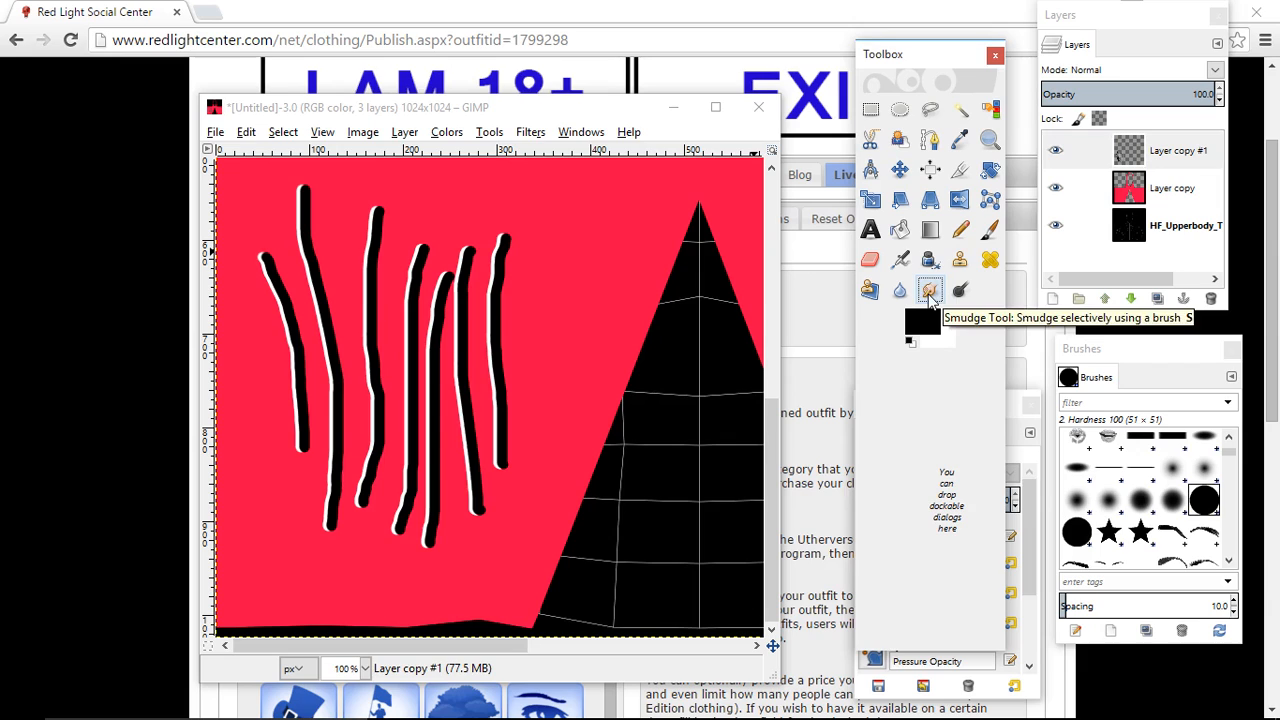
{"action": "double_click", "coordinate": [930, 289]}
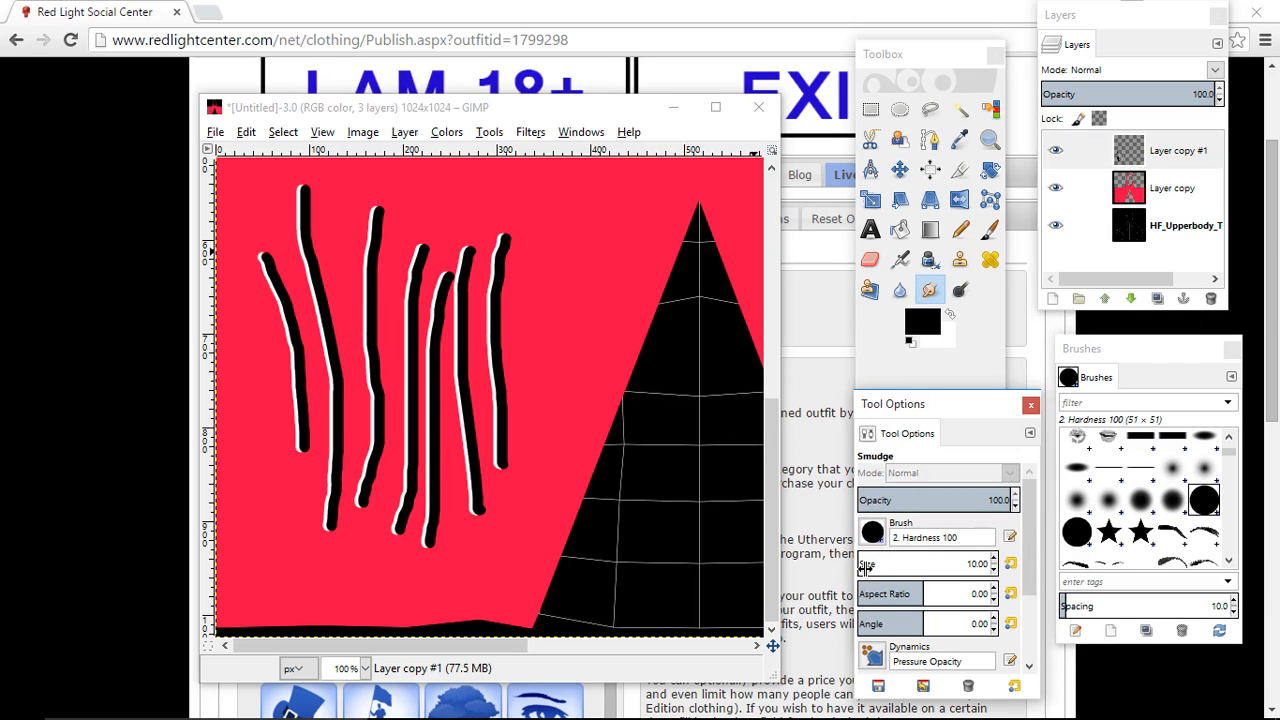
{"action": "left_click_drag", "start_coordinate": [864, 567], "coordinate": [931, 569]}
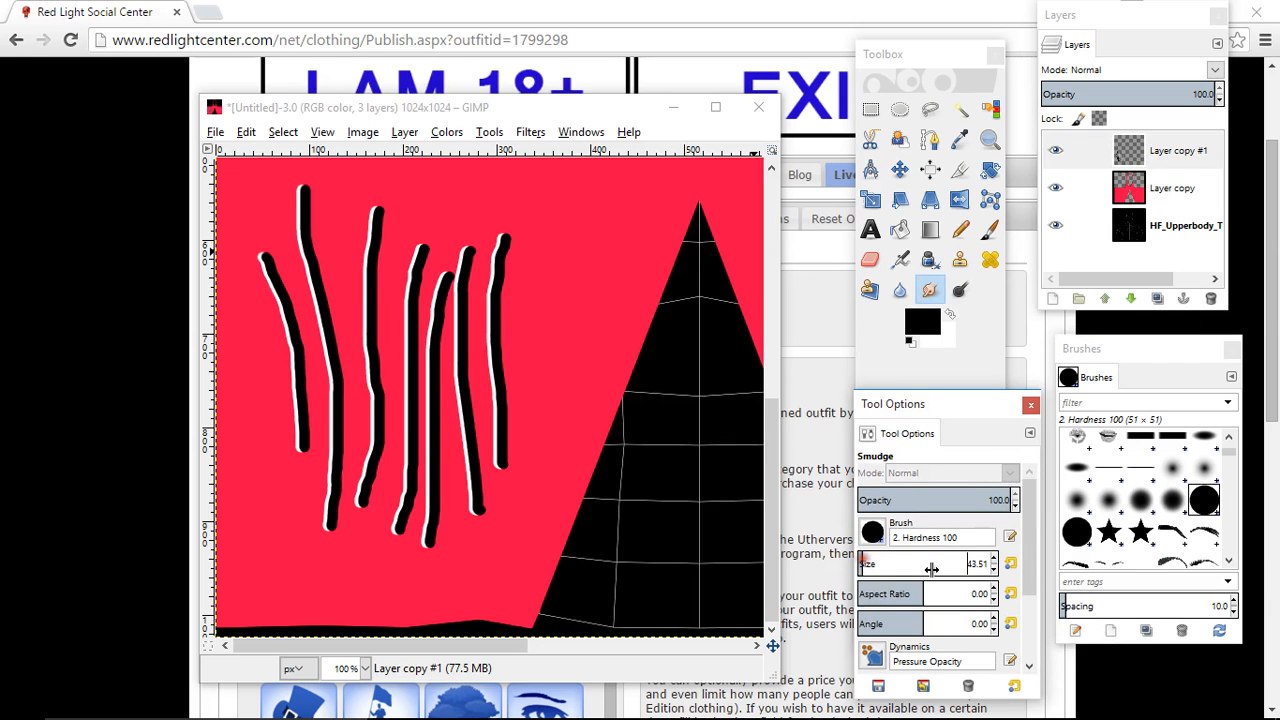
{"action": "left_click", "coordinate": [994, 570]}
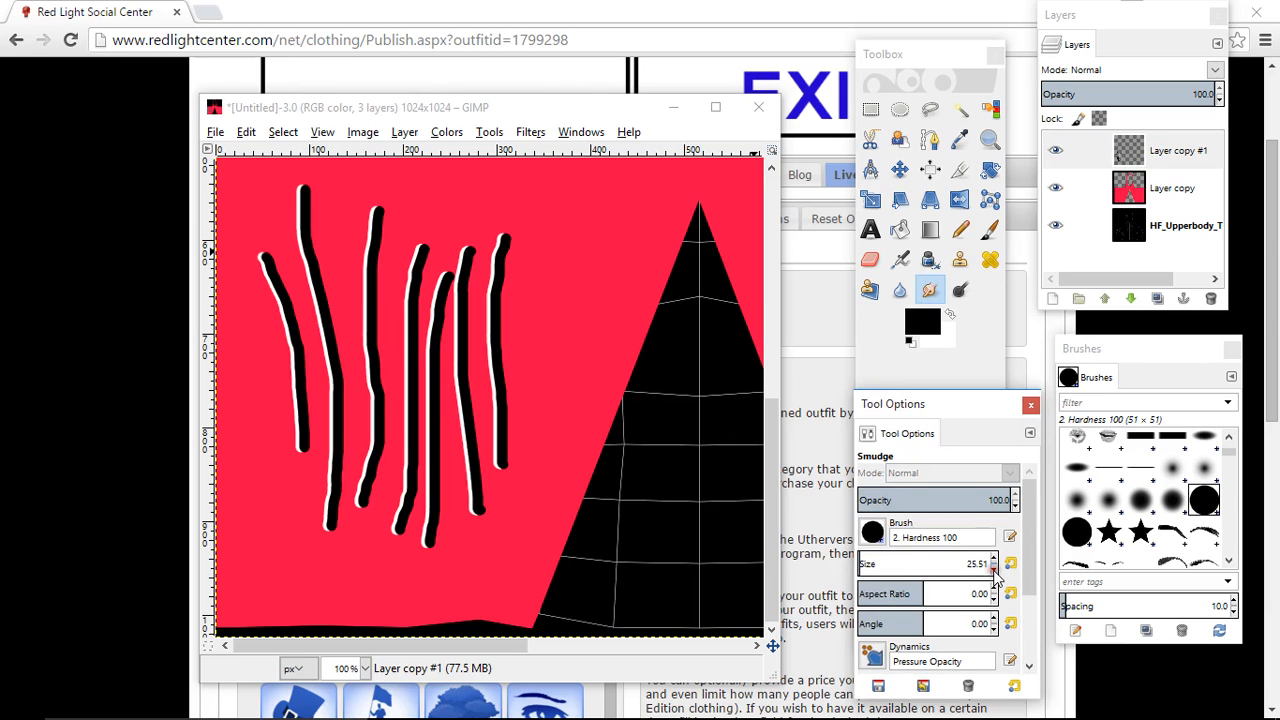
{"action": "left_click", "coordinate": [994, 570]}
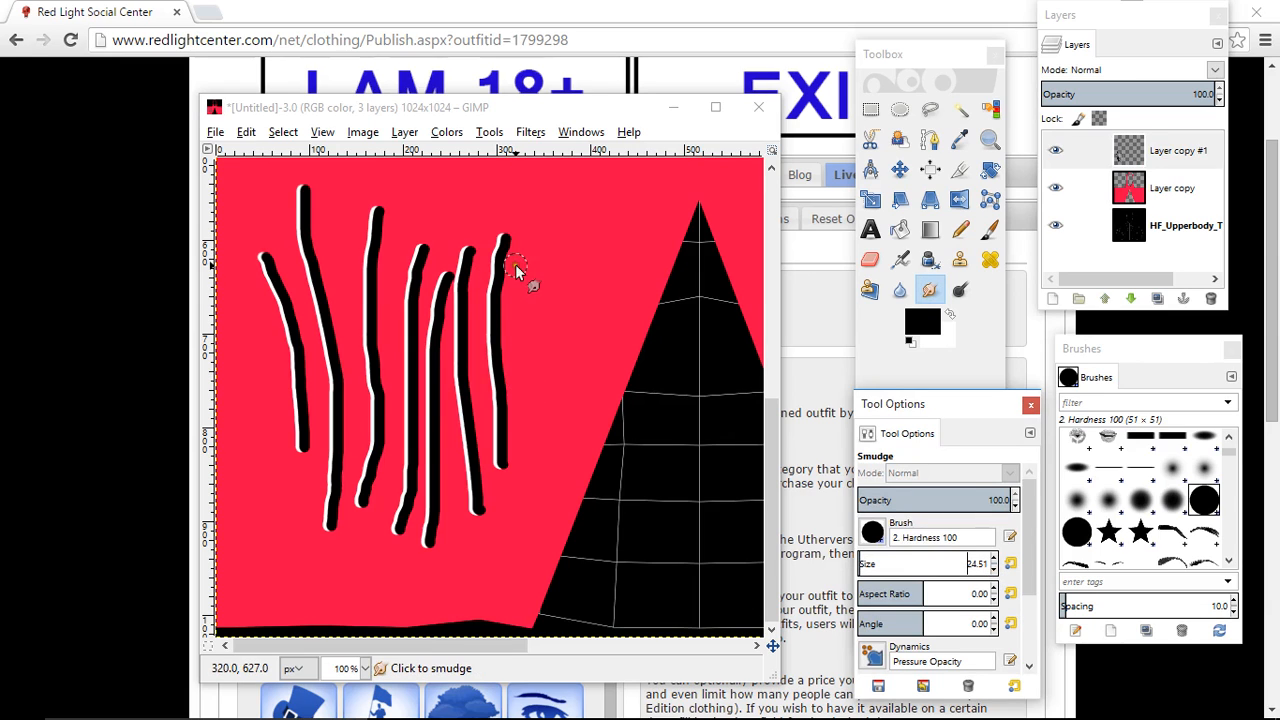
- Smudge the upper and lower ends of the seven black-and-white strokes outward into soft, tapered tips
{"action": "left_click_drag", "start_coordinate": [506, 242], "coordinate": [513, 155]}
{"action": "left_click_drag", "start_coordinate": [505, 240], "coordinate": [519, 148]}
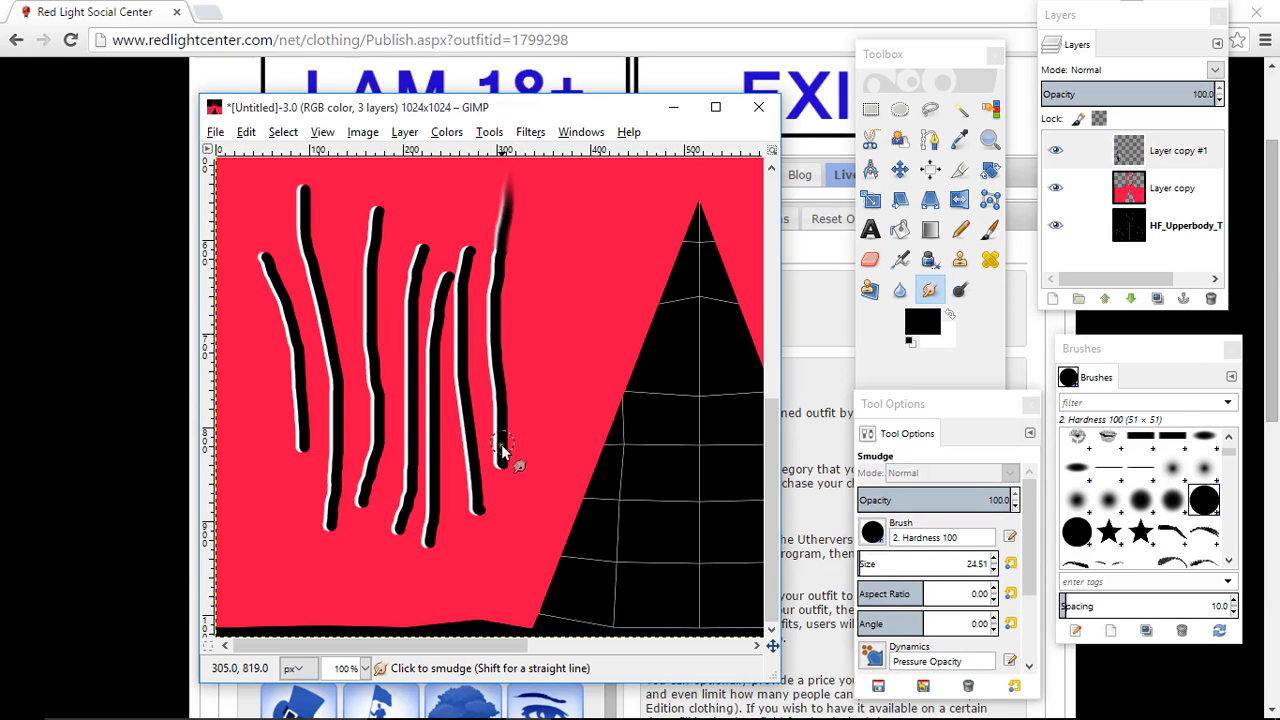
{"action": "left_click_drag", "start_coordinate": [501, 452], "coordinate": [500, 586]}
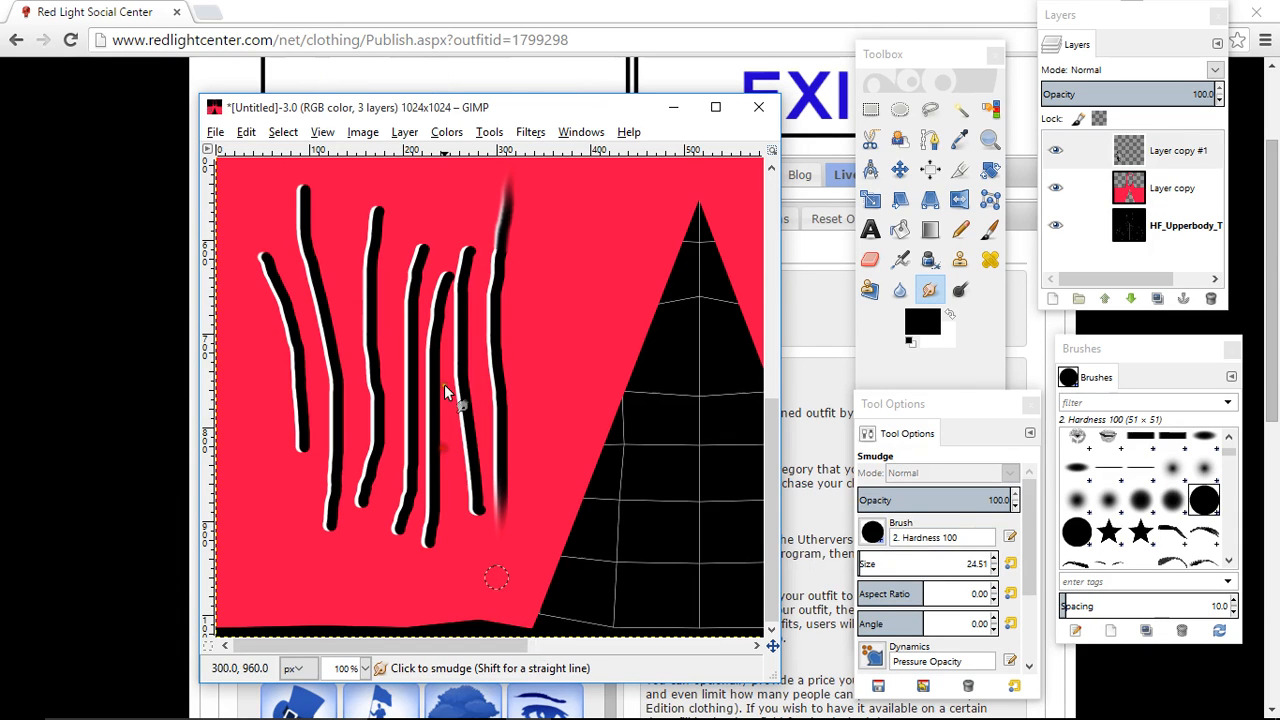
{"action": "mouse_move", "coordinate": [464, 266]}
{"action": "left_mouse_down"}
{"action": "mouse_move", "coordinate": [472, 218]}
{"action": "mouse_move", "coordinate": [462, 268]}
{"action": "mouse_move", "coordinate": [477, 177]}
{"action": "left_mouse_up"}
{"action": "mouse_move", "coordinate": [474, 489]}
{"action": "left_mouse_down"}
{"action": "mouse_move", "coordinate": [477, 629]}
{"action": "mouse_move", "coordinate": [471, 500]}
{"action": "mouse_move", "coordinate": [490, 584]}
{"action": "left_mouse_up"}
{"action": "mouse_move", "coordinate": [433, 328]}
{"action": "left_mouse_down"}
{"action": "mouse_move", "coordinate": [429, 264]}
{"action": "mouse_move", "coordinate": [449, 228]}
{"action": "left_mouse_up"}
{"action": "mouse_move", "coordinate": [453, 268]}
{"action": "left_mouse_down"}
{"action": "mouse_move", "coordinate": [460, 430]}
{"action": "mouse_move", "coordinate": [422, 596]}
{"action": "mouse_move", "coordinate": [425, 553]}
{"action": "left_mouse_up"}
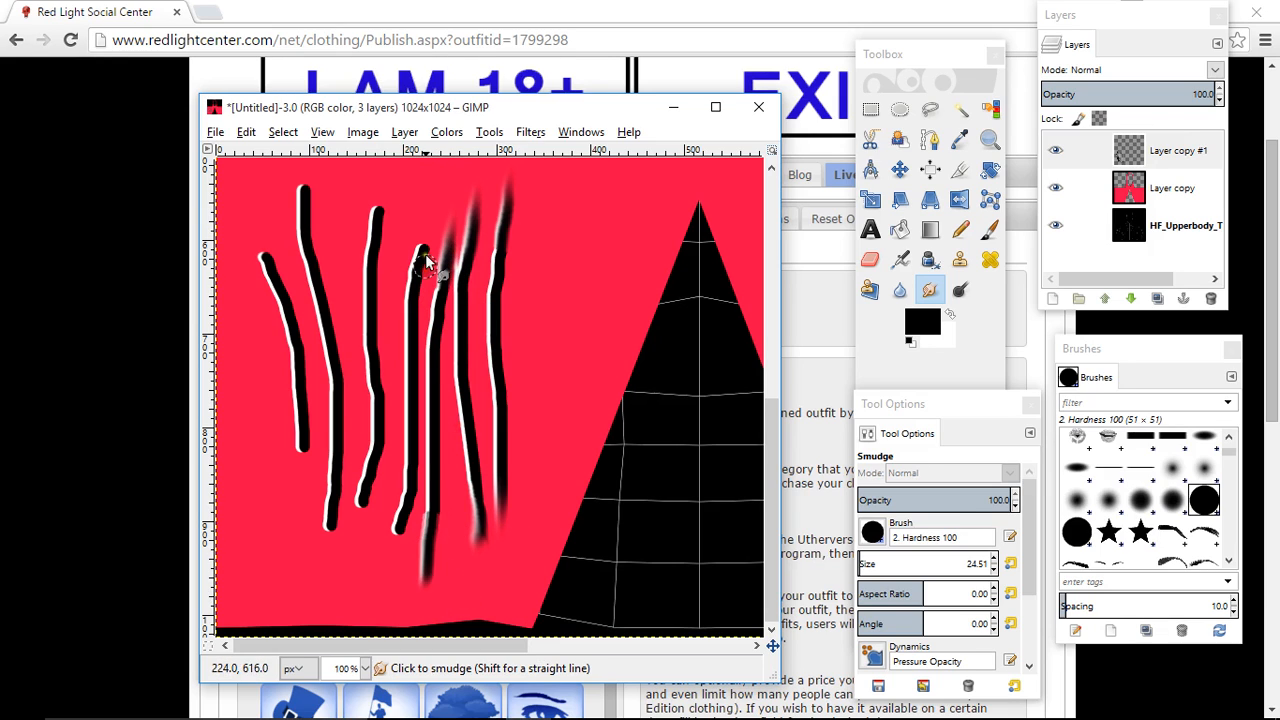
{"action": "left_click_drag", "start_coordinate": [418, 252], "coordinate": [428, 170]}
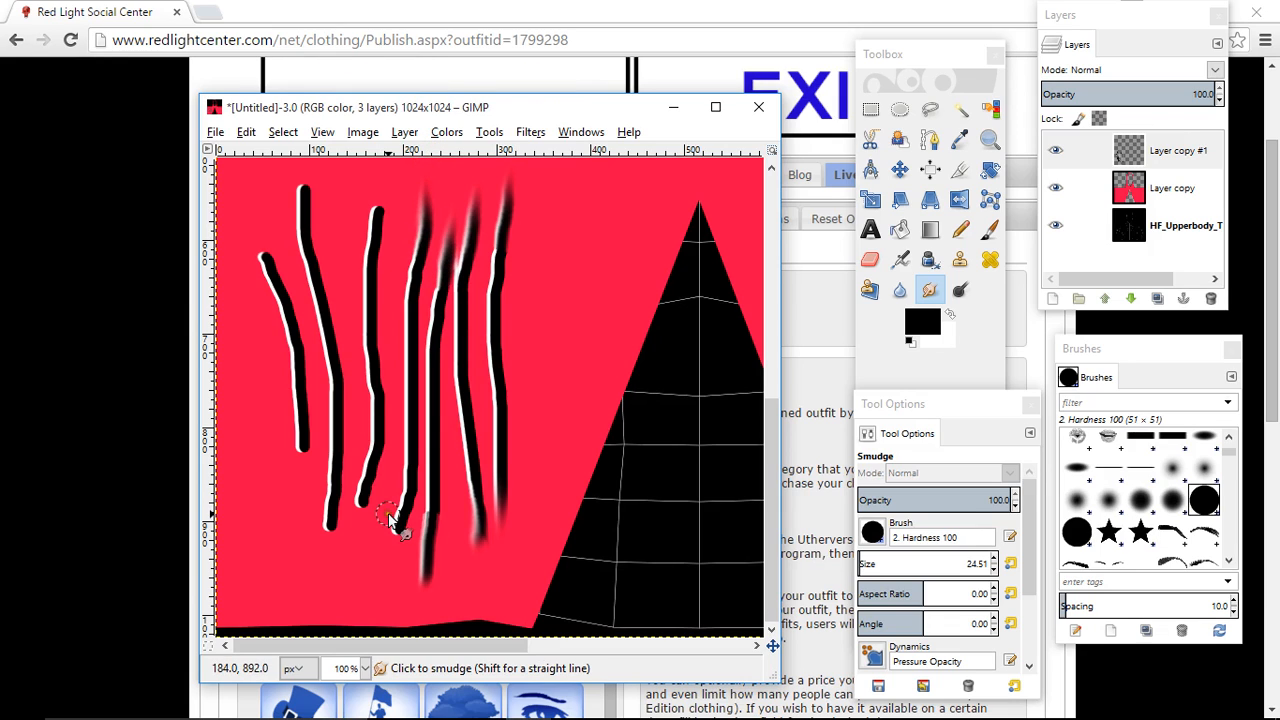
{"action": "left_click_drag", "start_coordinate": [400, 516], "coordinate": [382, 576]}
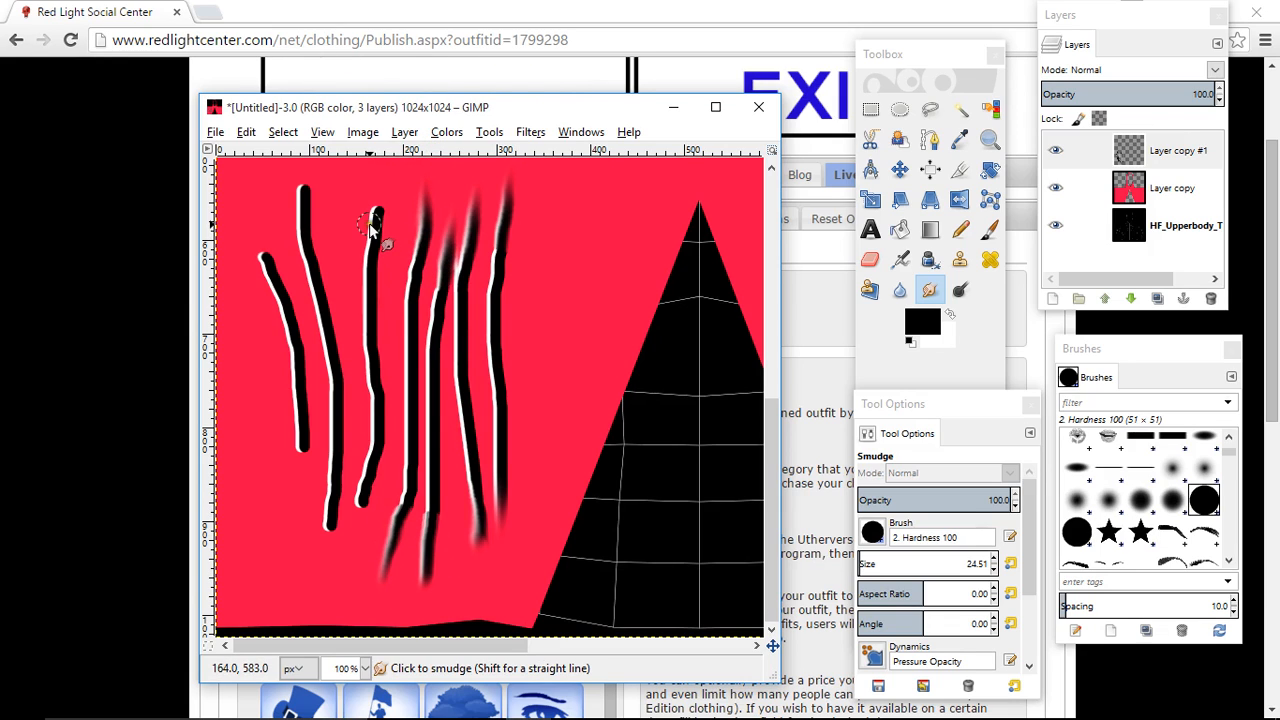
{"action": "left_click_drag", "start_coordinate": [380, 251], "coordinate": [378, 175]}
{"action": "left_click_drag", "start_coordinate": [363, 500], "coordinate": [364, 568]}
{"action": "left_click_drag", "start_coordinate": [330, 522], "coordinate": [329, 574]}
{"action": "left_click_drag", "start_coordinate": [328, 522], "coordinate": [325, 578]}
{"action": "left_click_drag", "start_coordinate": [303, 206], "coordinate": [302, 152]}
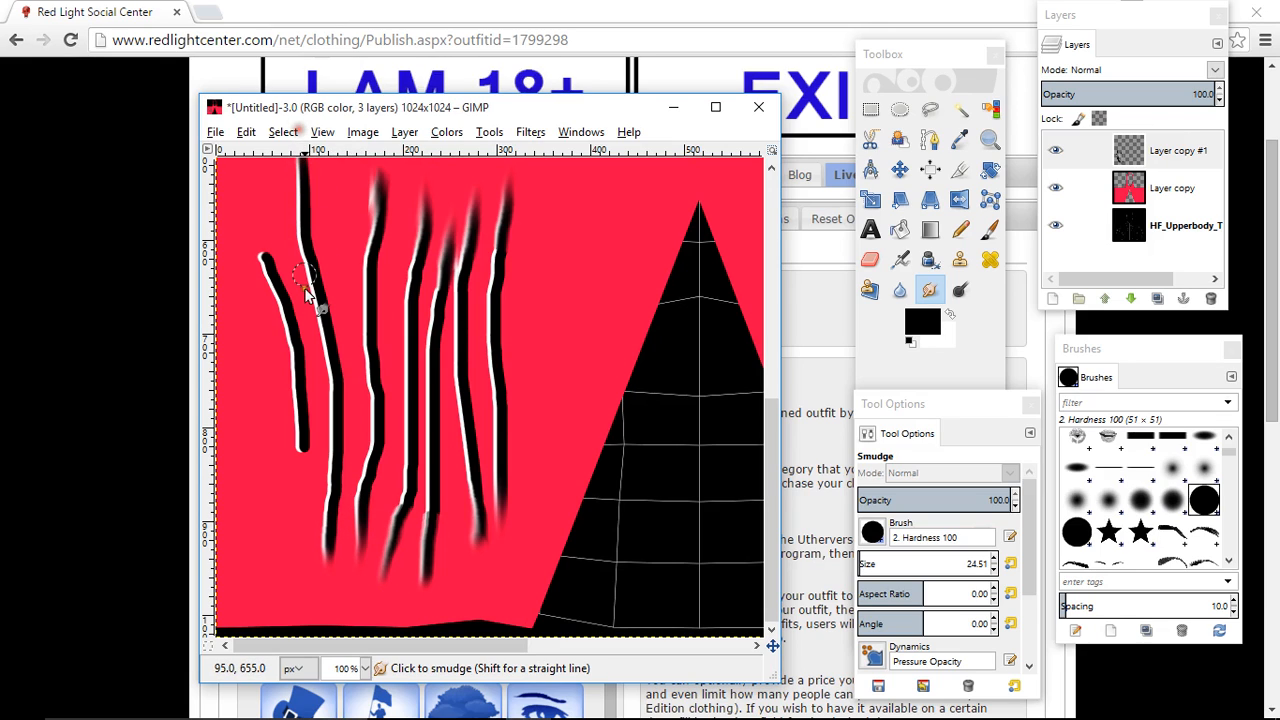
{"action": "left_click_drag", "start_coordinate": [266, 264], "coordinate": [243, 180]}
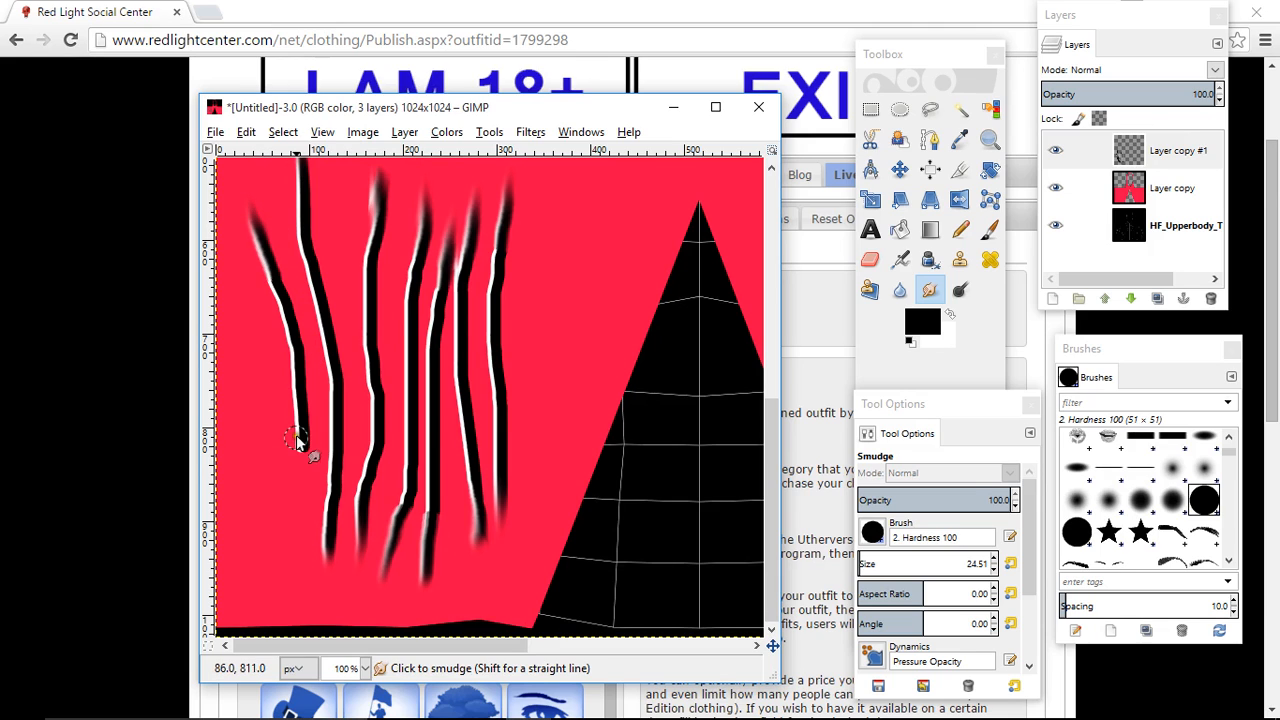
{"action": "left_click_drag", "start_coordinate": [297, 440], "coordinate": [302, 497]}
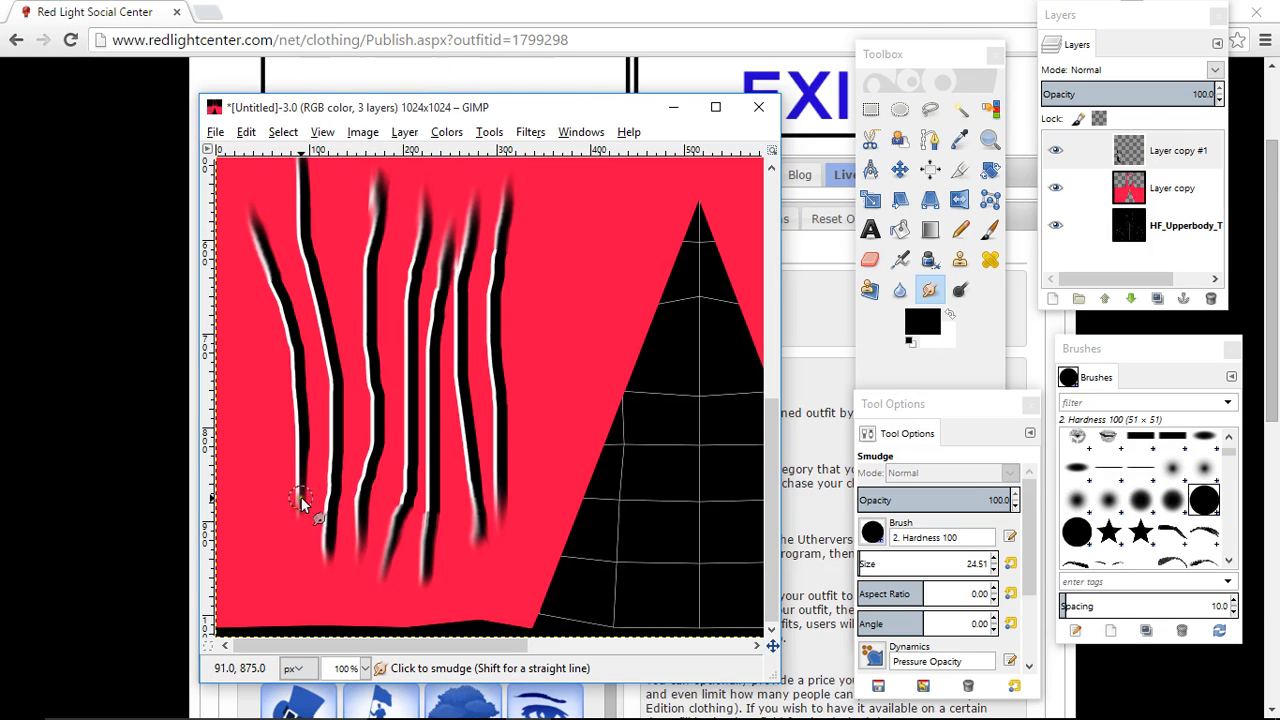
- Scale the crease-line layer proportionally to about 70 percent and place the creases within the red area left of the triangular cutout
{"action": "left_click", "coordinate": [364, 668]}
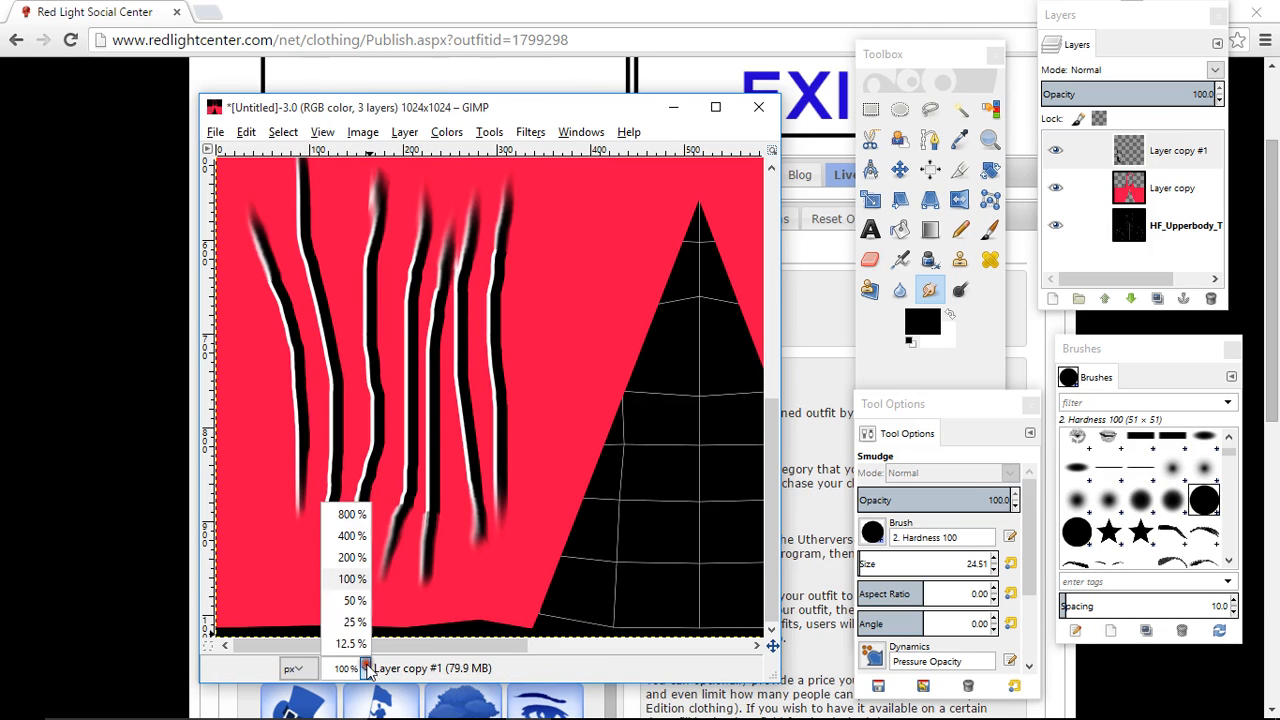
{"action": "left_click", "coordinate": [348, 601]}
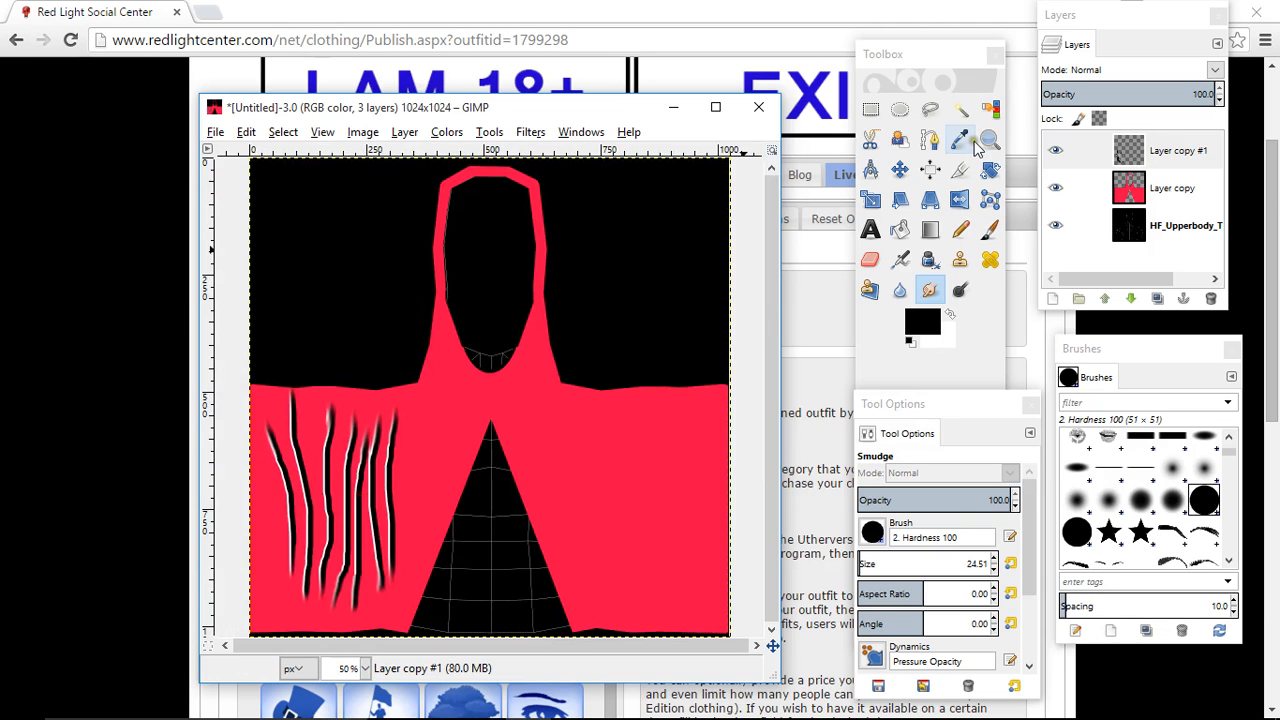
{"action": "left_click", "coordinate": [900, 170]}
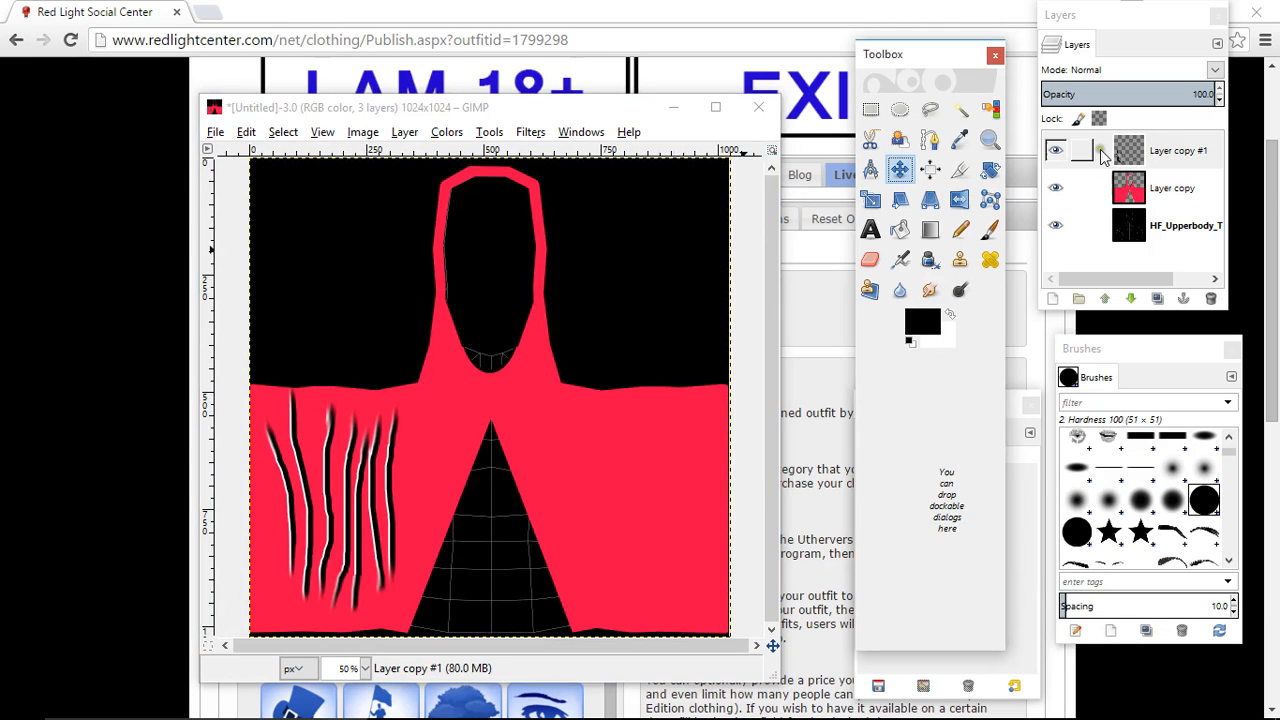
{"action": "left_click", "coordinate": [1182, 160]}
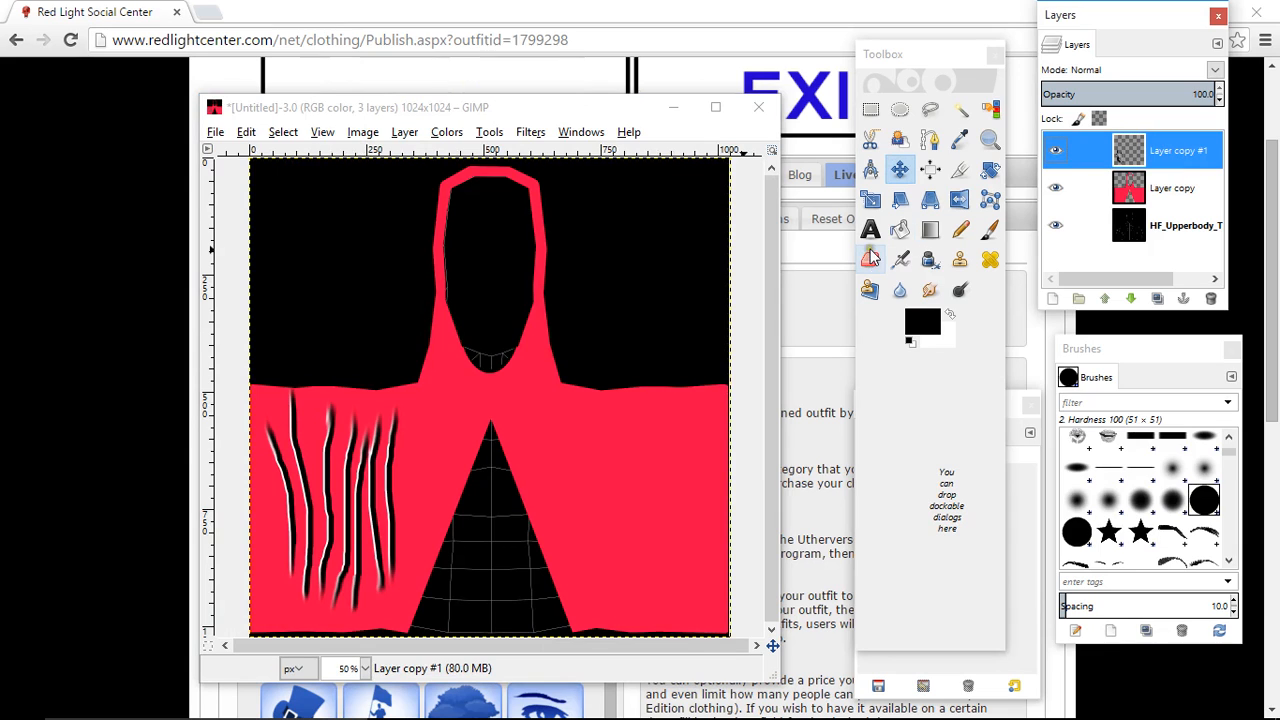
{"action": "left_click", "coordinate": [873, 203]}
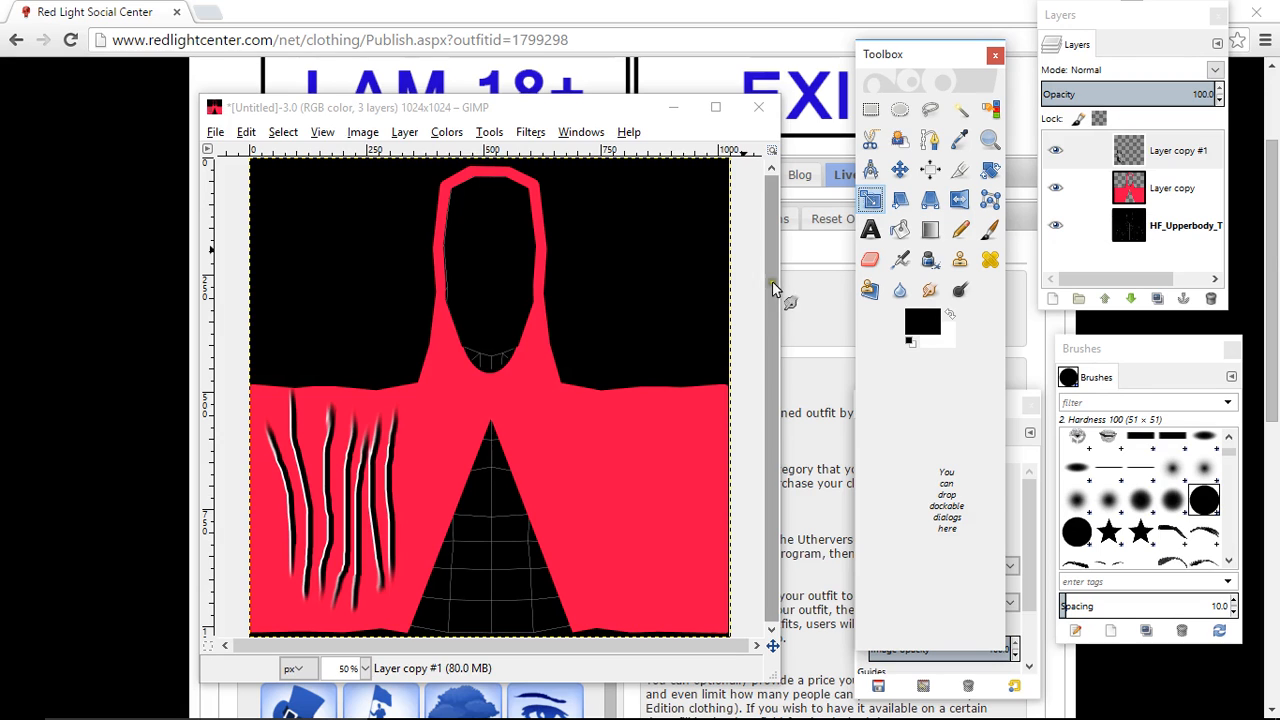
{"action": "left_click", "coordinate": [352, 470]}
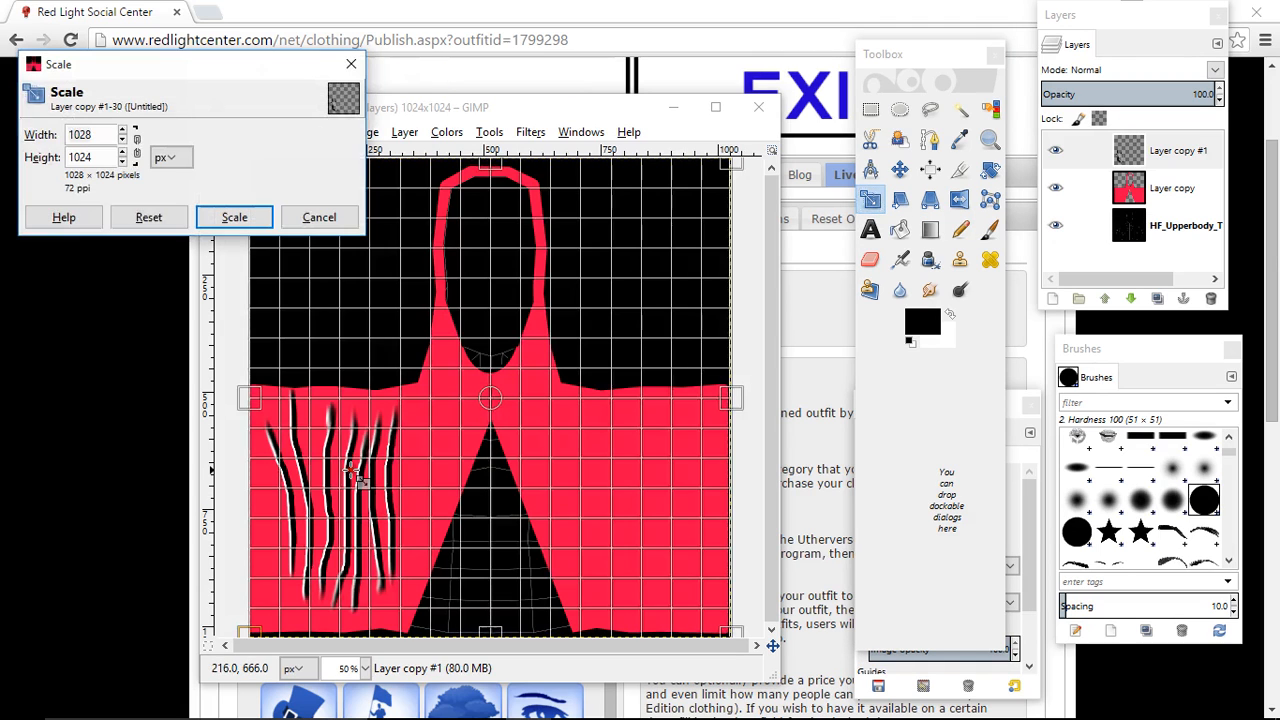
{"action": "left_click", "coordinate": [138, 148]}
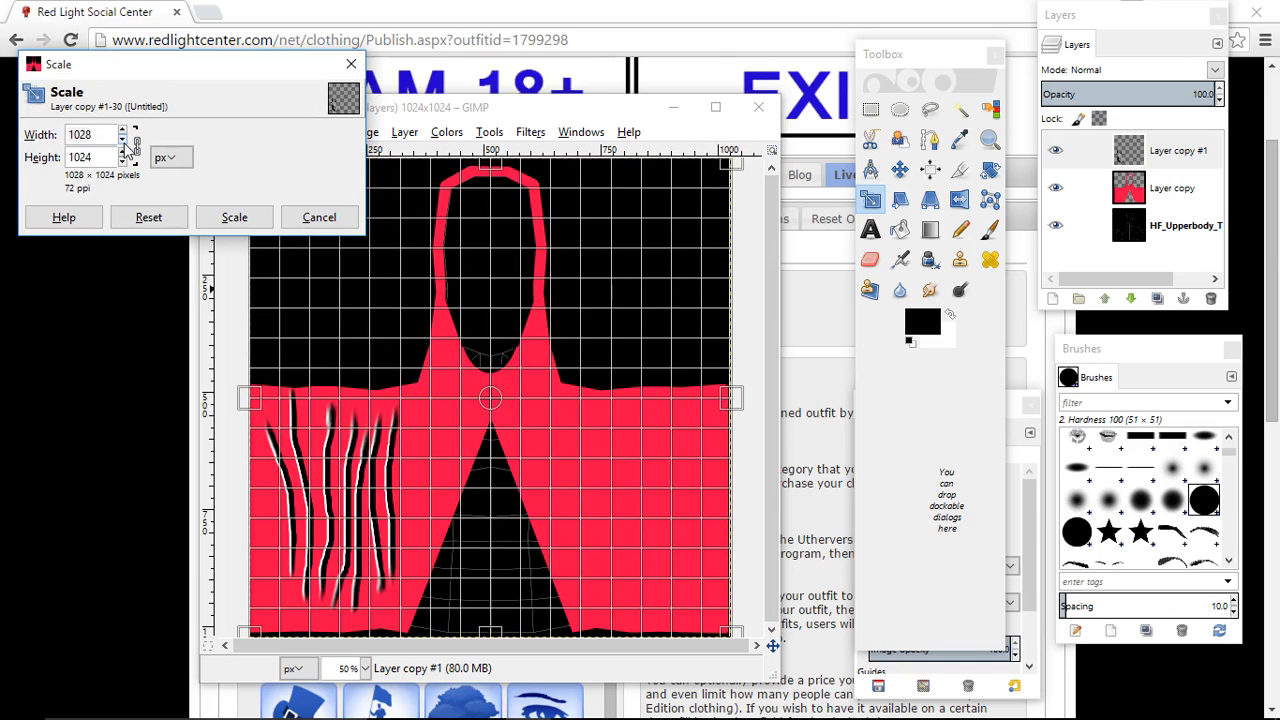
{"action": "left_click", "coordinate": [123, 141]}
{"action": "left_click", "coordinate": [232, 218]}
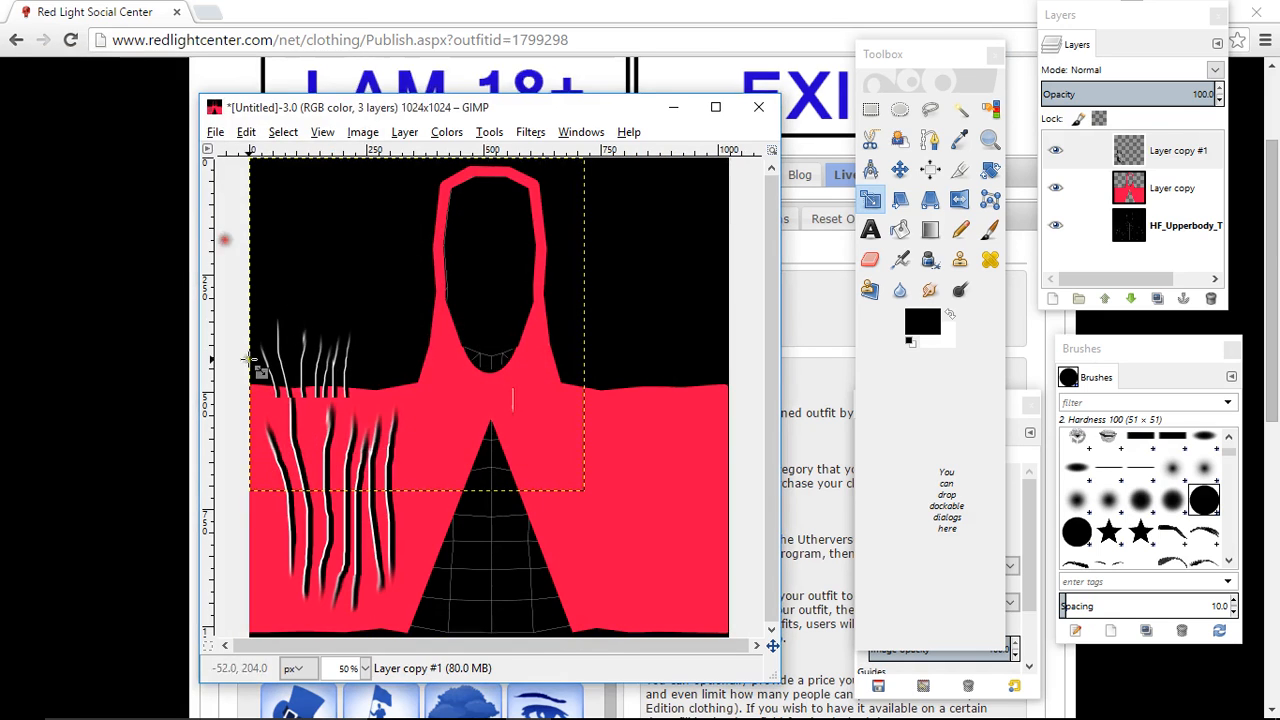
{"action": "left_click", "coordinate": [900, 170]}
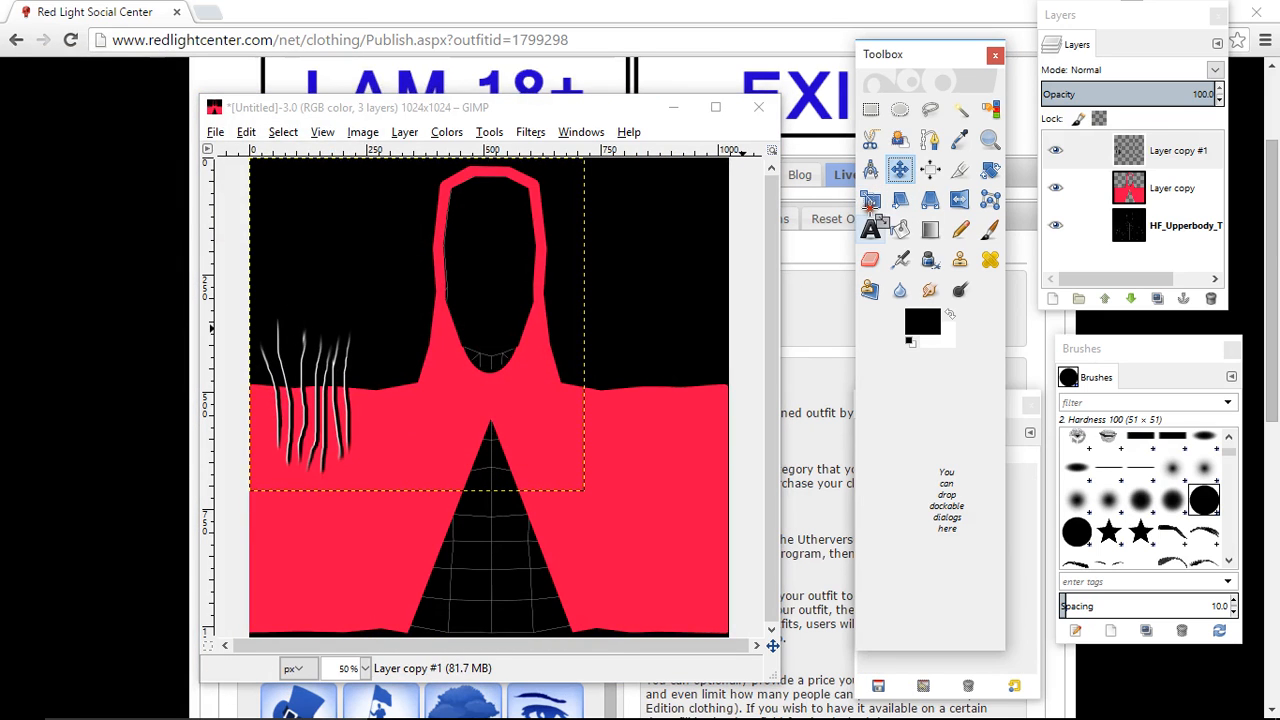
{"action": "left_click_drag", "start_coordinate": [340, 420], "coordinate": [369, 525]}
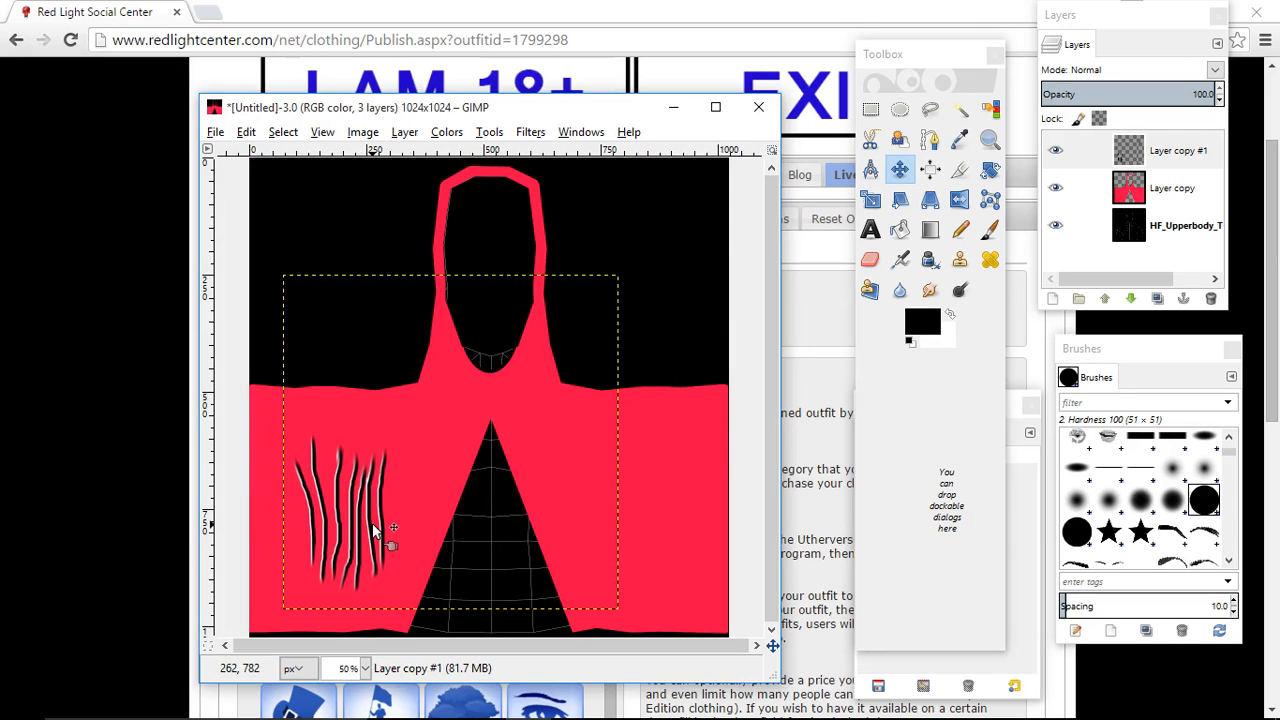
- Duplicate the scaled crease-line layer and flip the duplicate horizontally
{"action": "left_click", "coordinate": [1150, 150]}
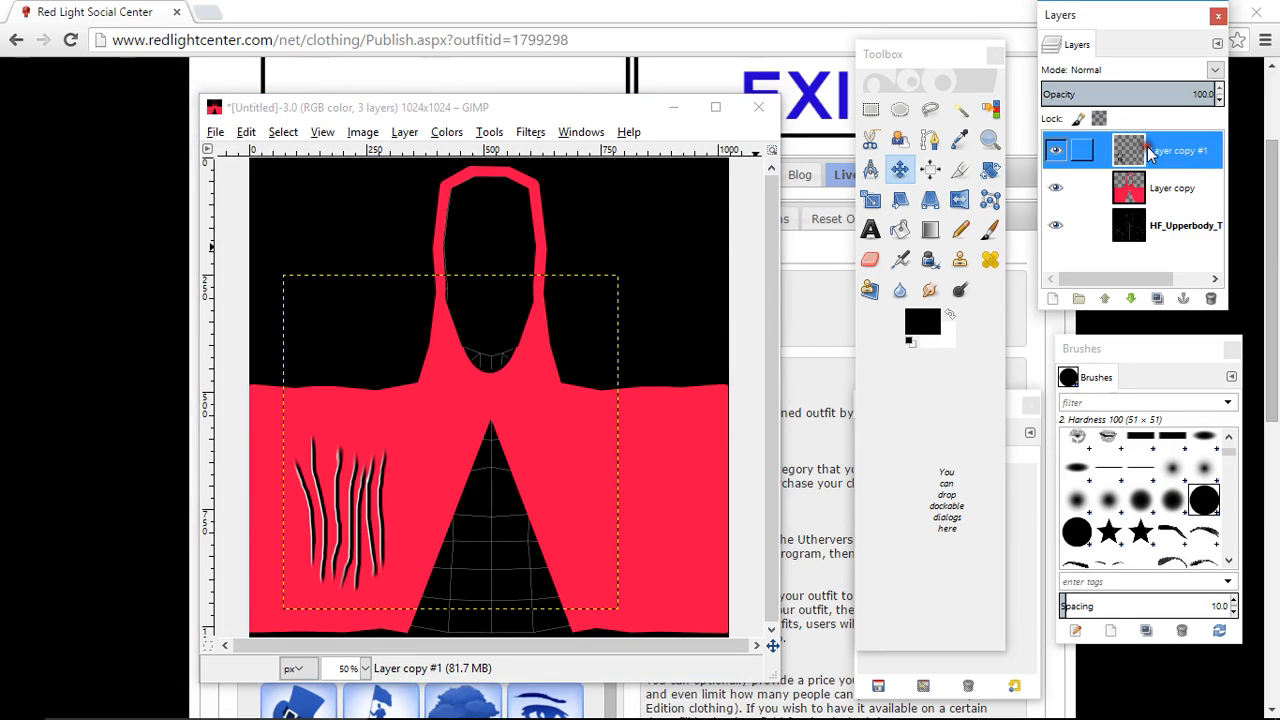
{"action": "left_click", "coordinate": [1156, 299]}
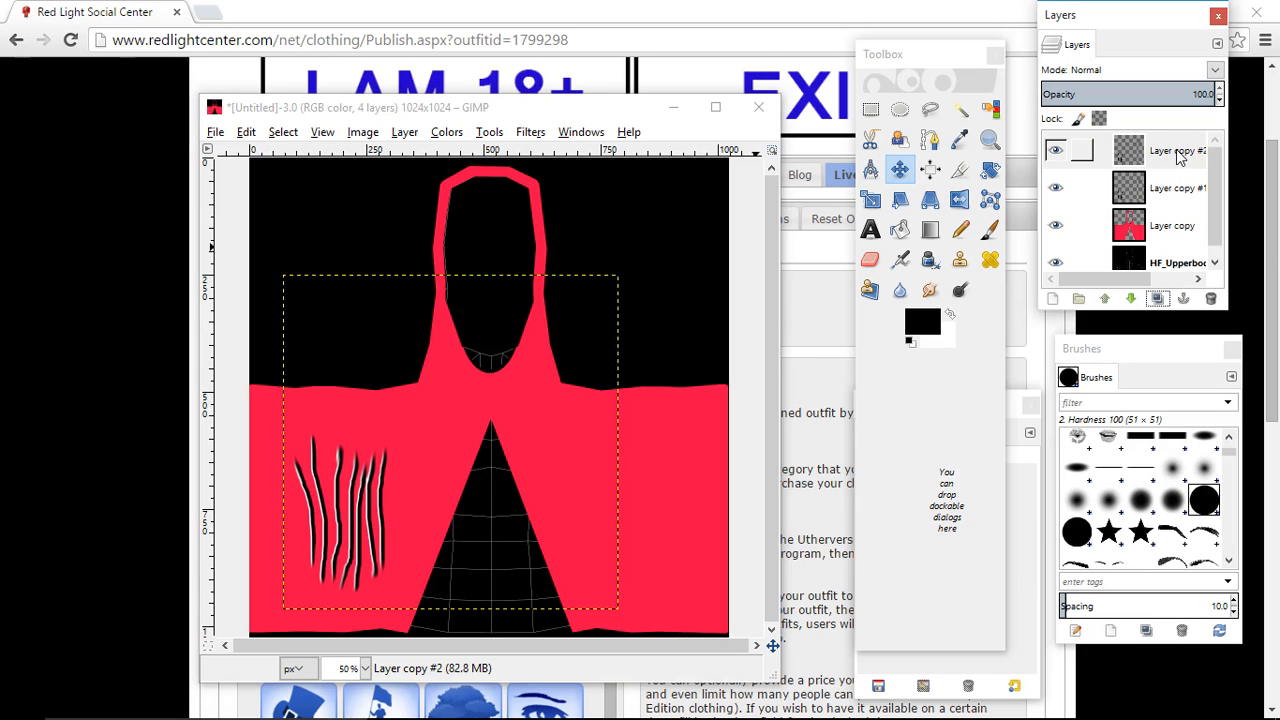
{"action": "left_click", "coordinate": [1180, 155]}
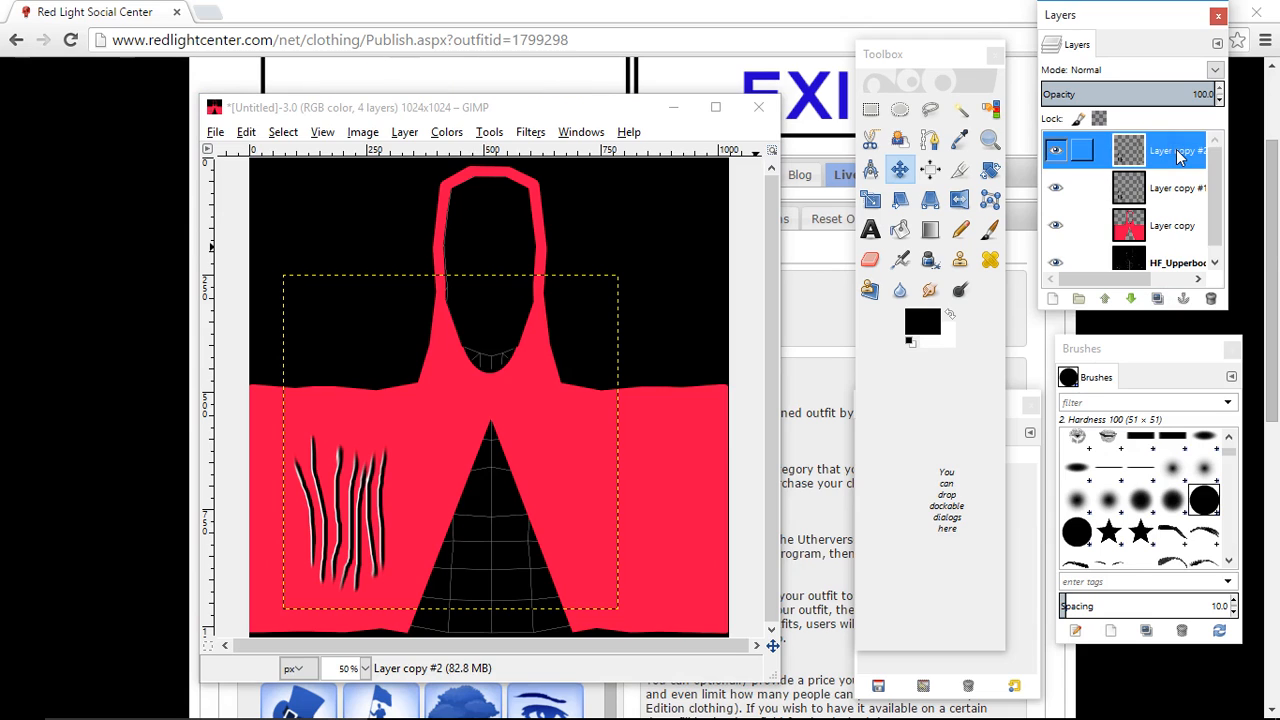
{"action": "left_click", "coordinate": [400, 136]}
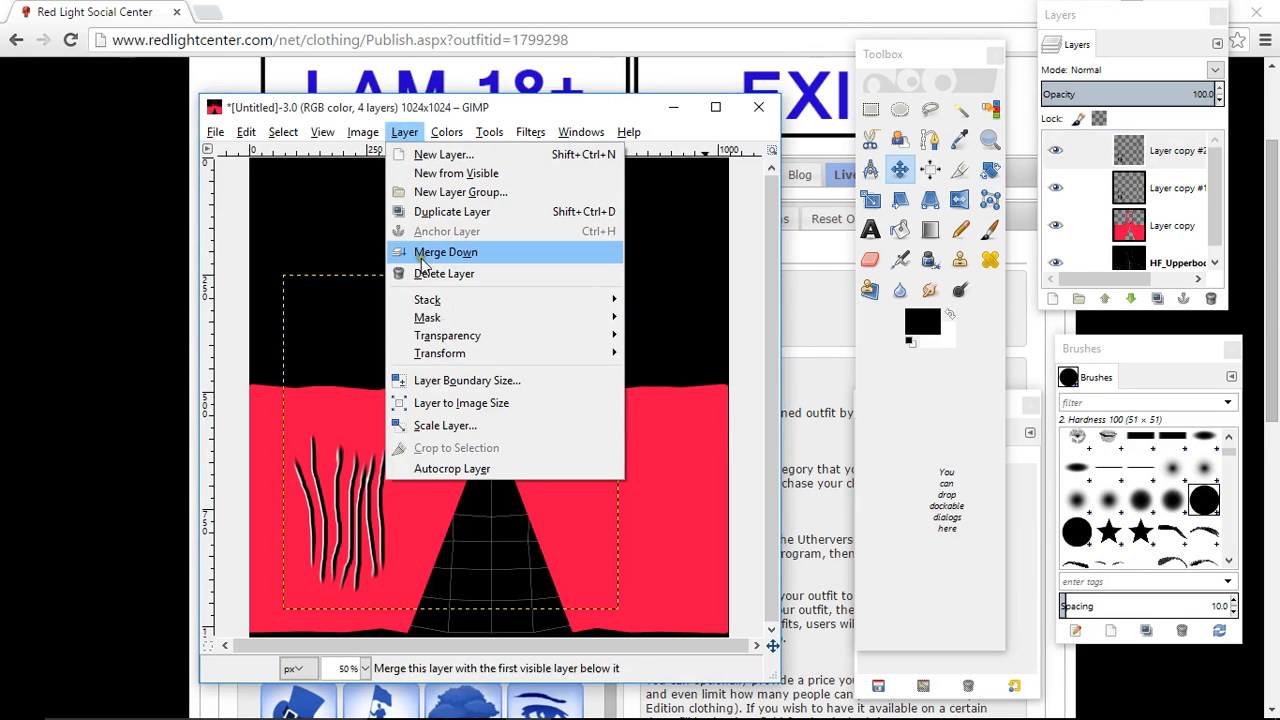
{"action": "mouse_move", "coordinate": [440, 353]}
{"action": "left_click", "coordinate": [670, 355]}
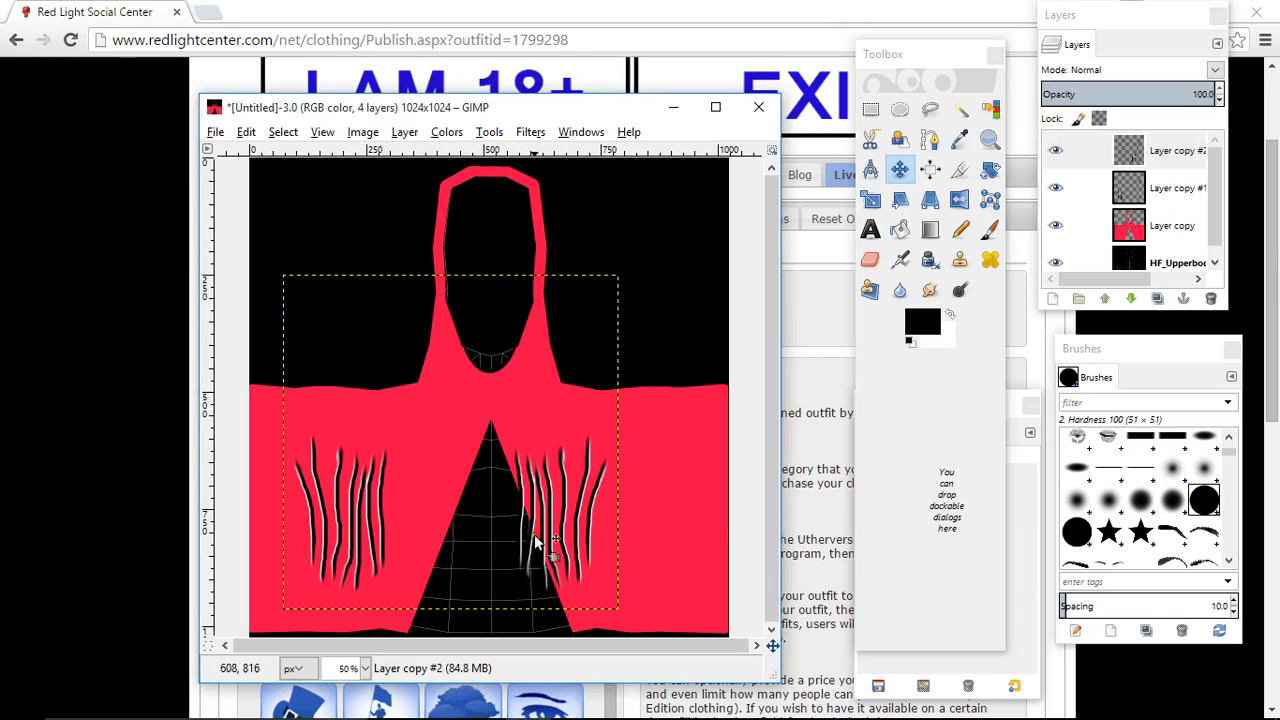
- Move the mirrored creases onto the red area right of the triangular cutout, roughly level with the original set
{"action": "left_click", "coordinate": [895, 166]}
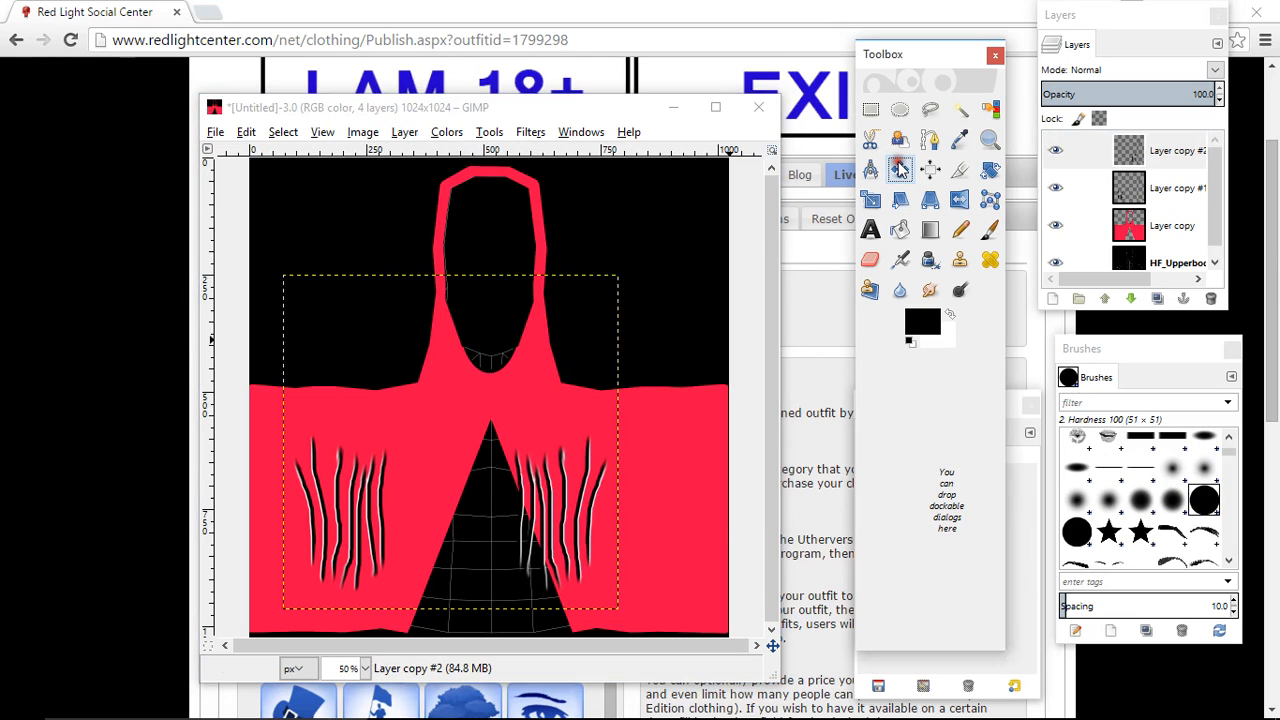
{"action": "left_click", "coordinate": [590, 512]}
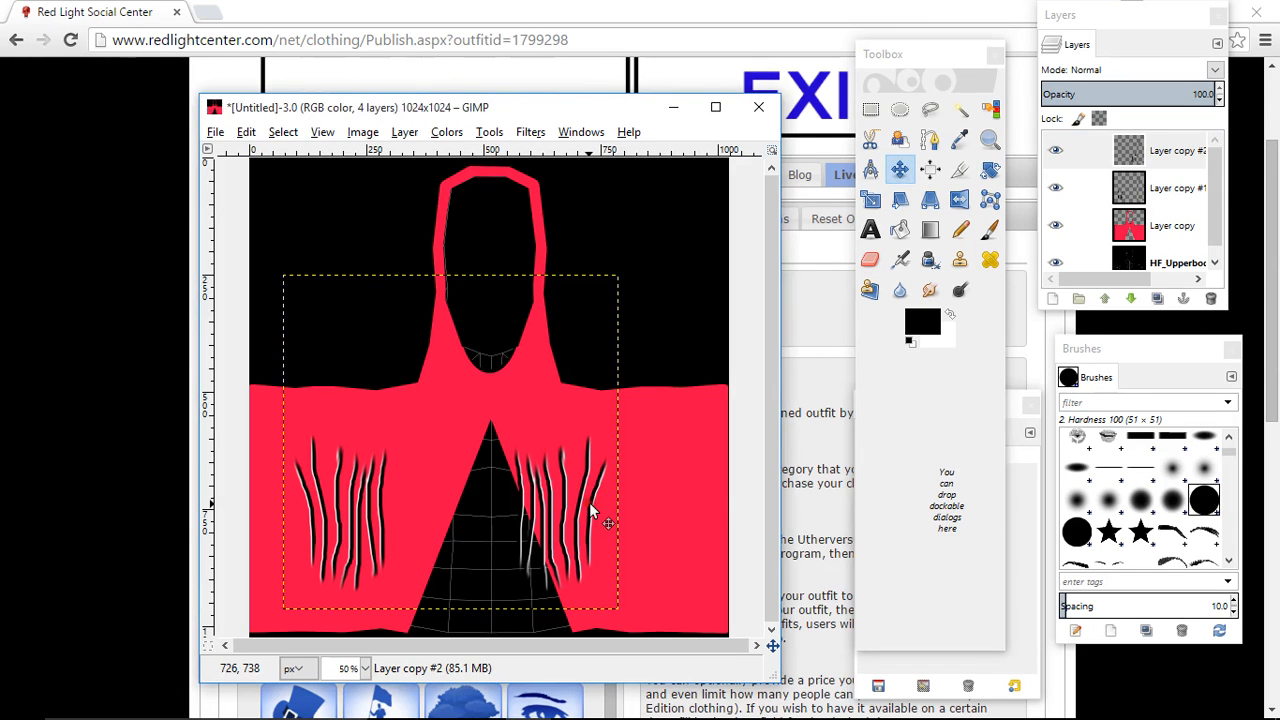
{"action": "key", "text": "ctrl+z"}
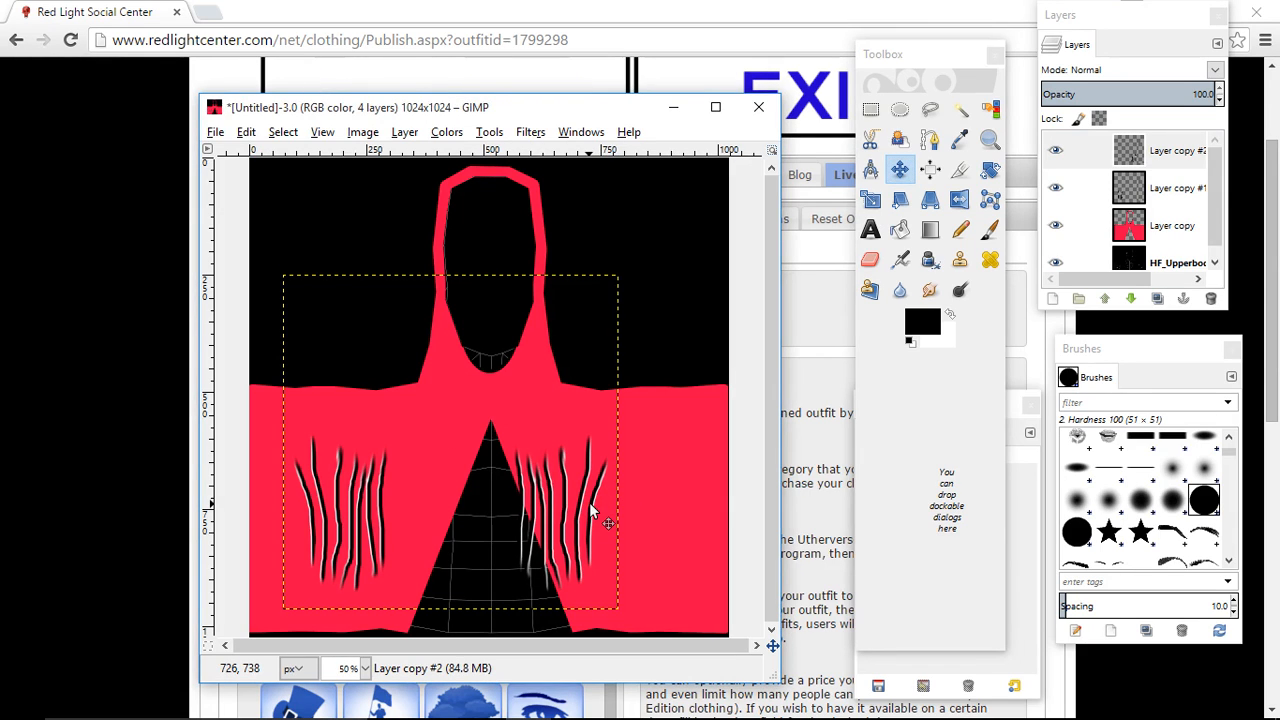
{"action": "key", "text": "shift+Right"}
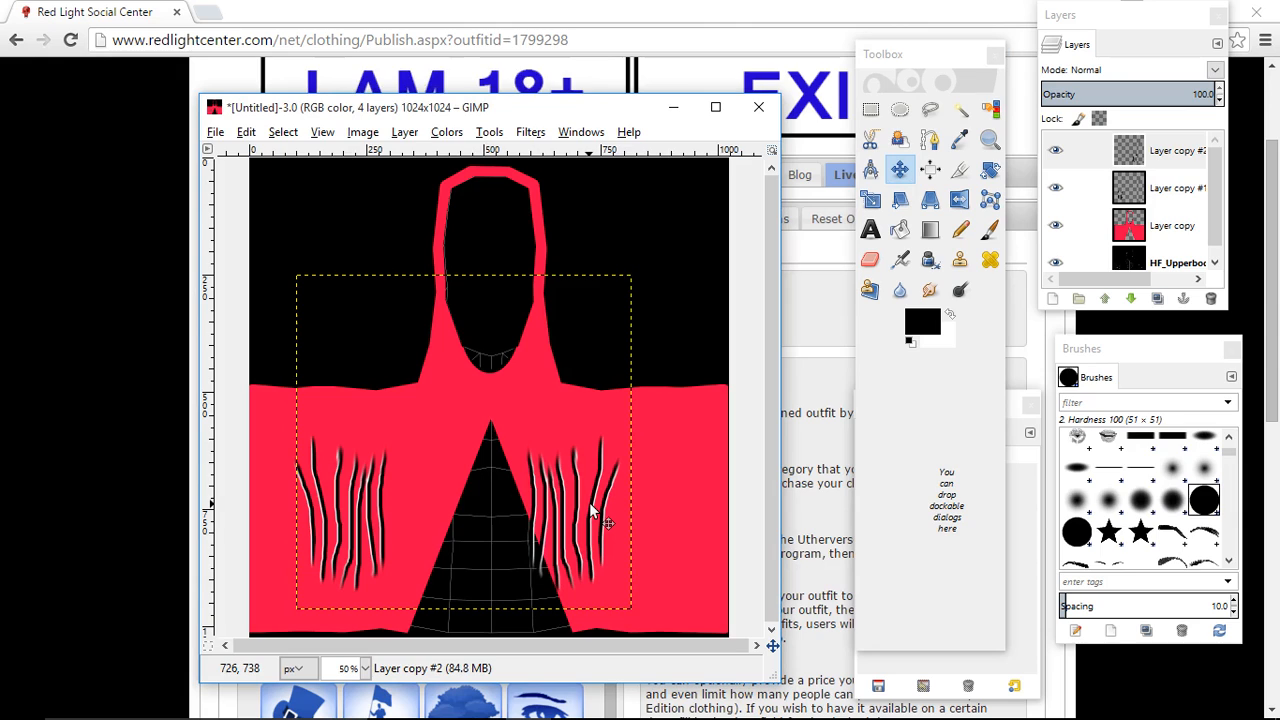
{"action": "key", "text": "shift+Right"}
{"action": "key", "text": "shift+Right"}
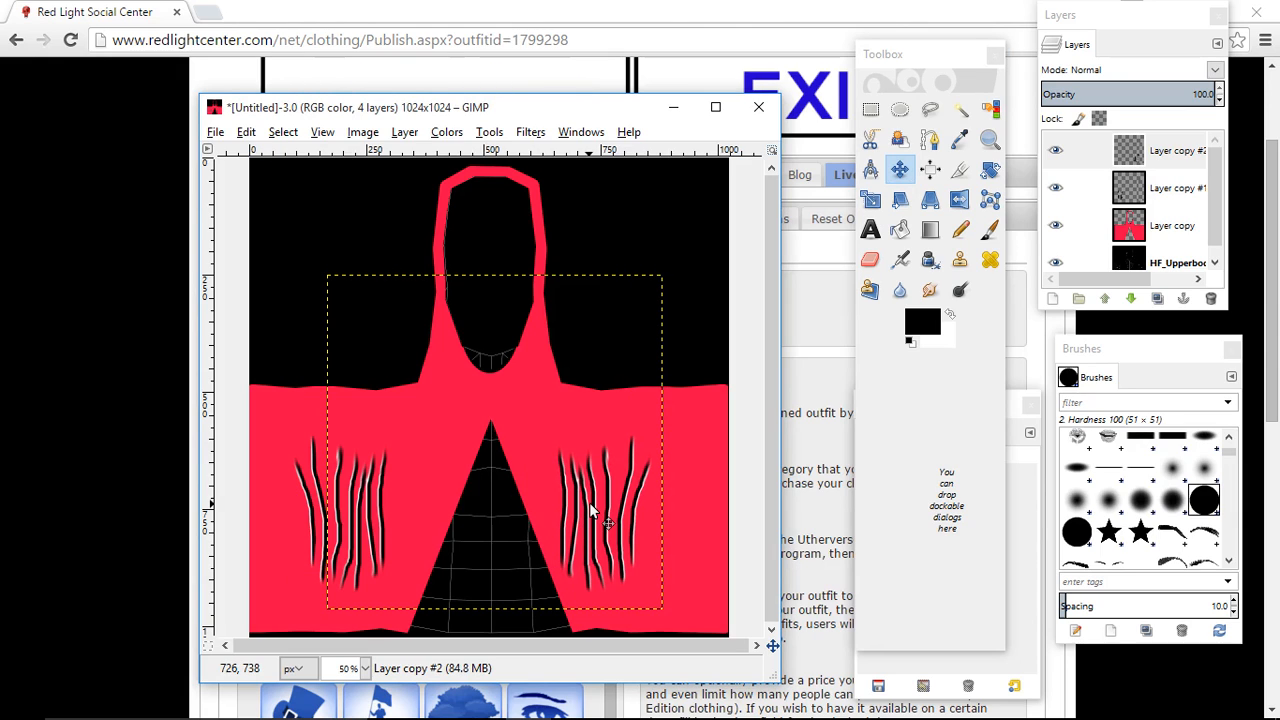
{"action": "key", "text": "shift+Right"}
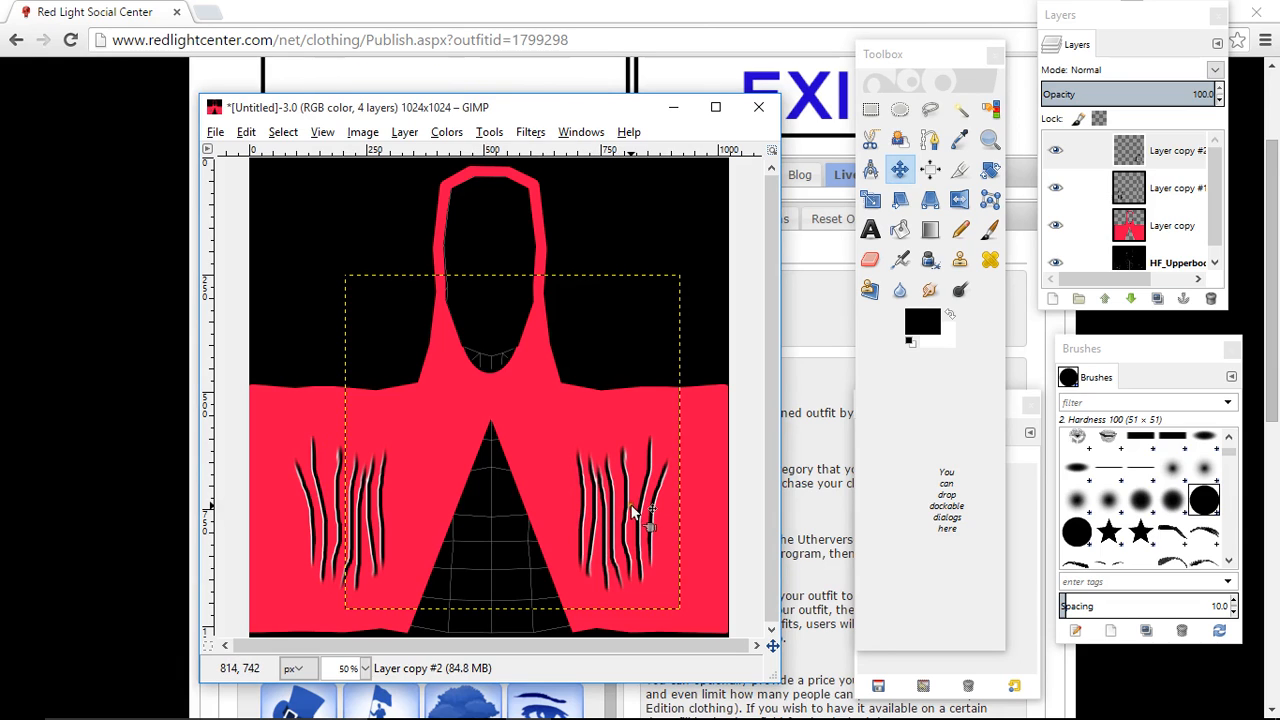
{"action": "left_click_drag", "start_coordinate": [627, 512], "coordinate": [644, 507]}
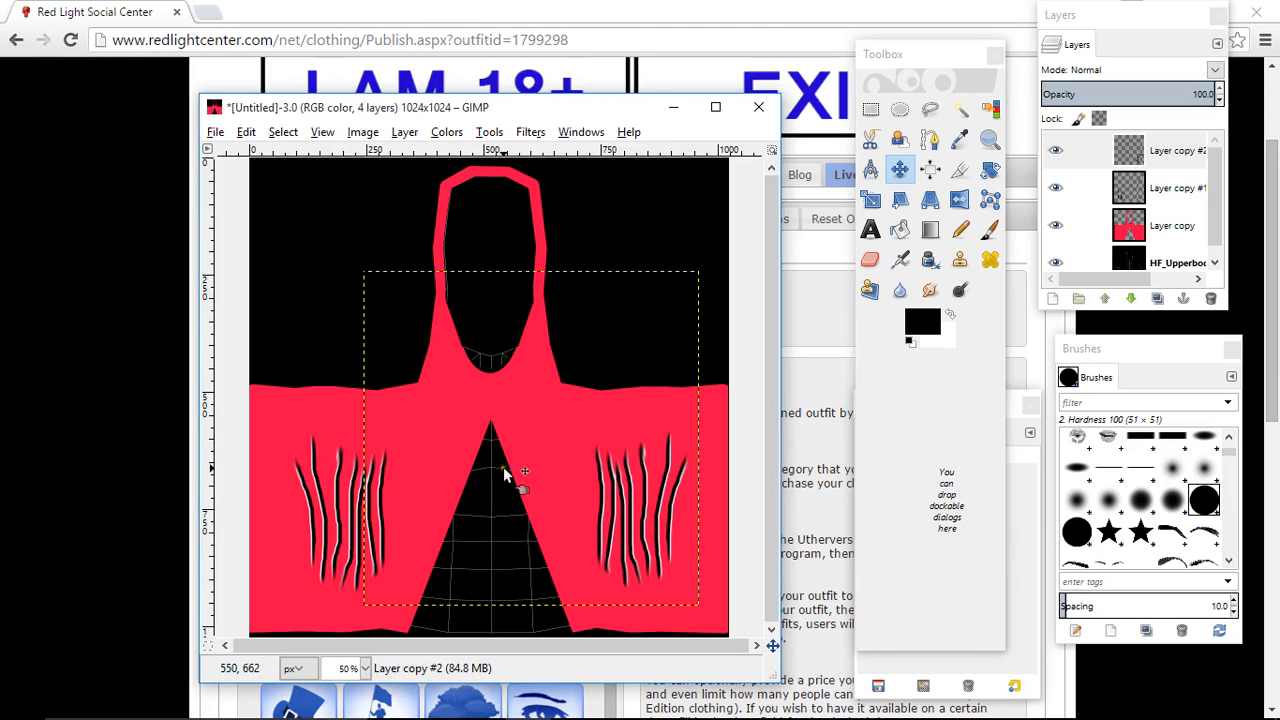
- Merge the mirrored creases down into Layer copy #1 and set the merged layer's blend mode to Overlay
{"action": "left_click", "coordinate": [1178, 150]}
{"action": "right_click", "coordinate": [1178, 150]}
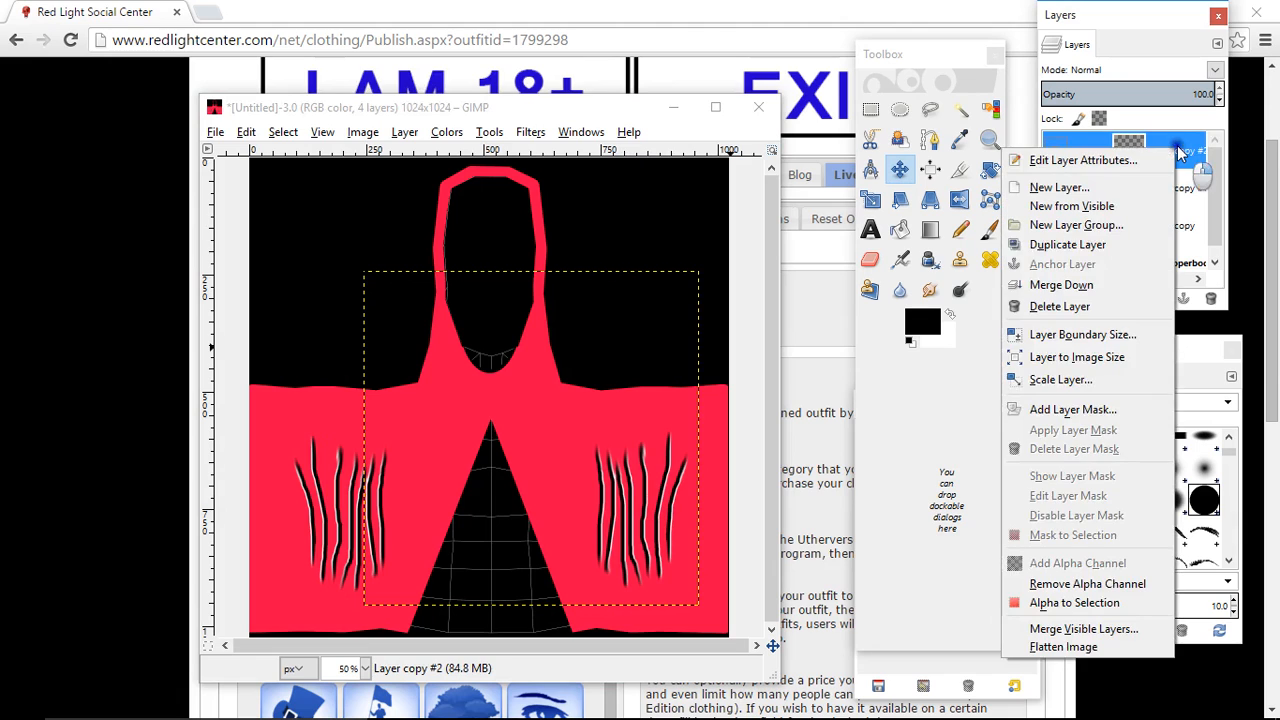
{"action": "left_click", "coordinate": [1090, 285]}
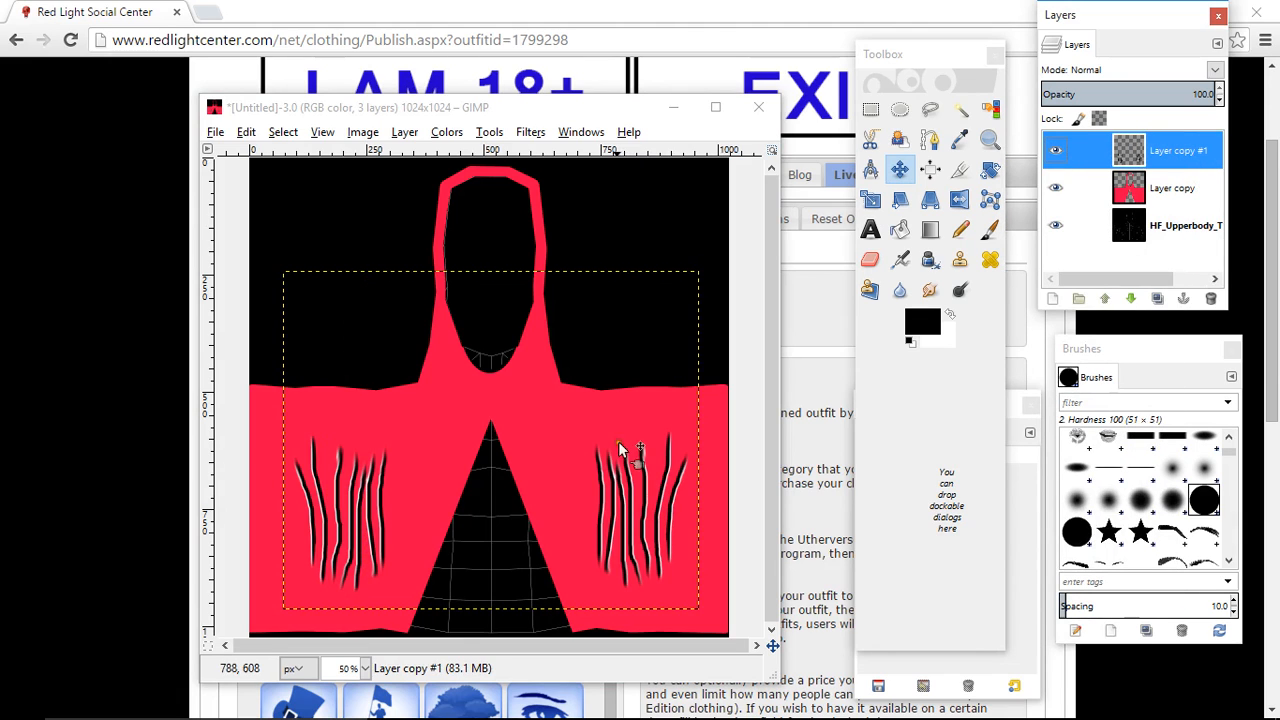
{"action": "left_click", "coordinate": [1080, 72]}
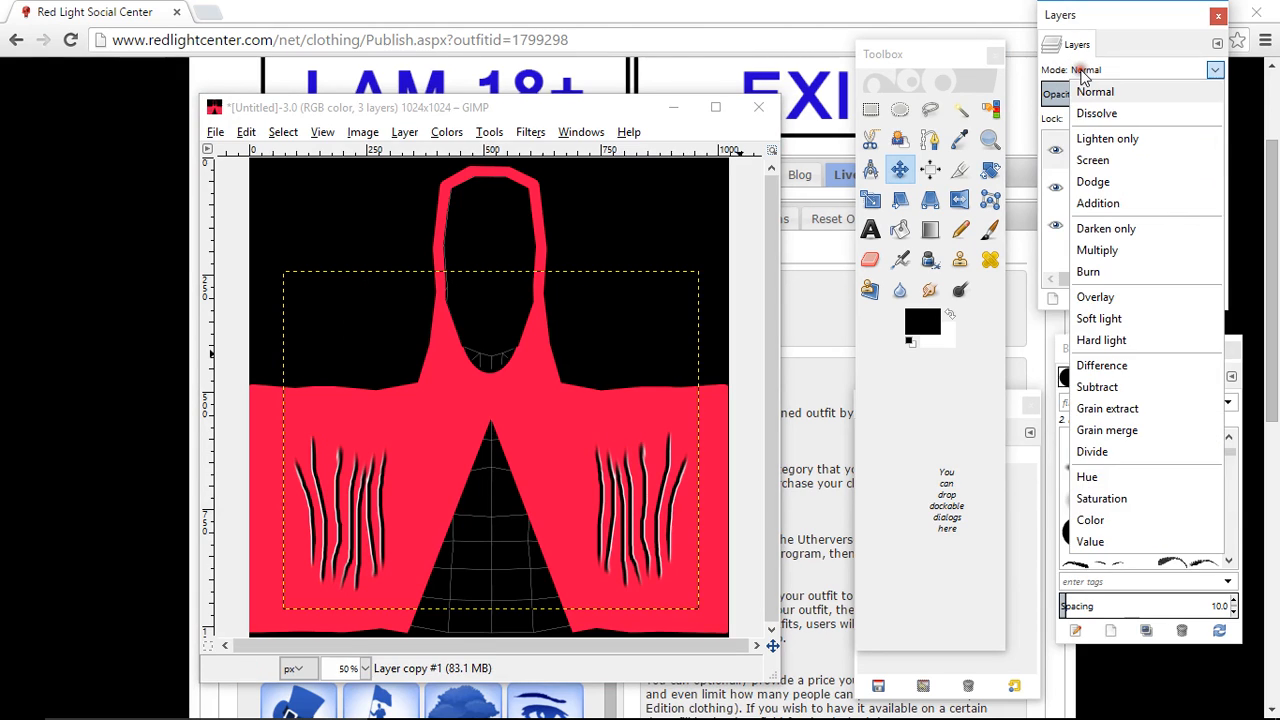
{"action": "left_click", "coordinate": [1112, 300]}
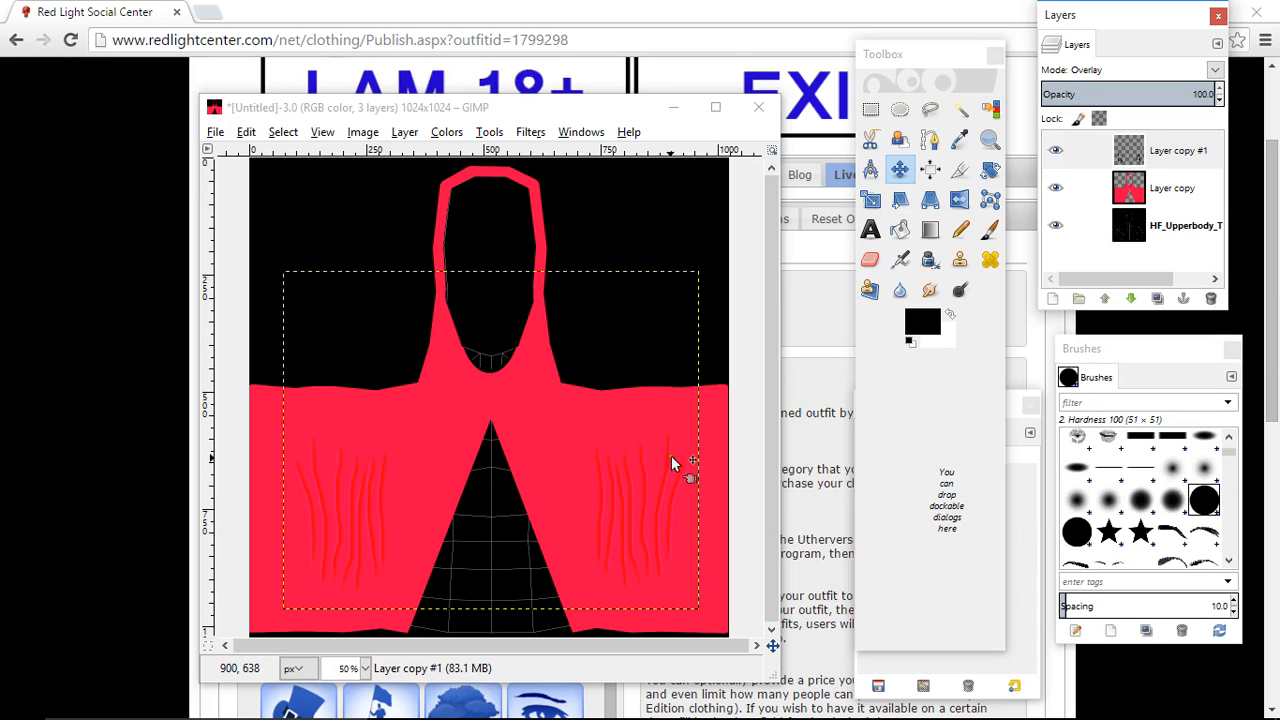
- Hide the HF_Upperbody template layer and export the texture again to PINK TOP.png
{"action": "left_click", "coordinate": [1056, 226]}
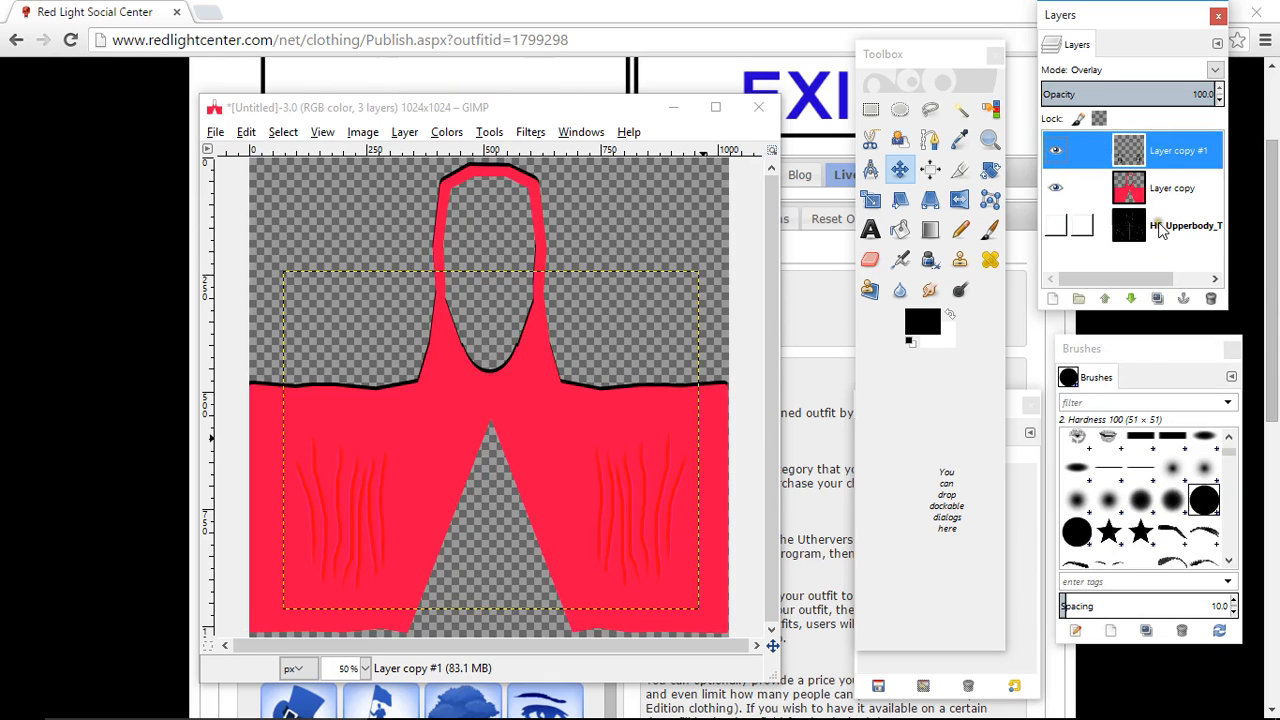
{"action": "left_click", "coordinate": [215, 132]}
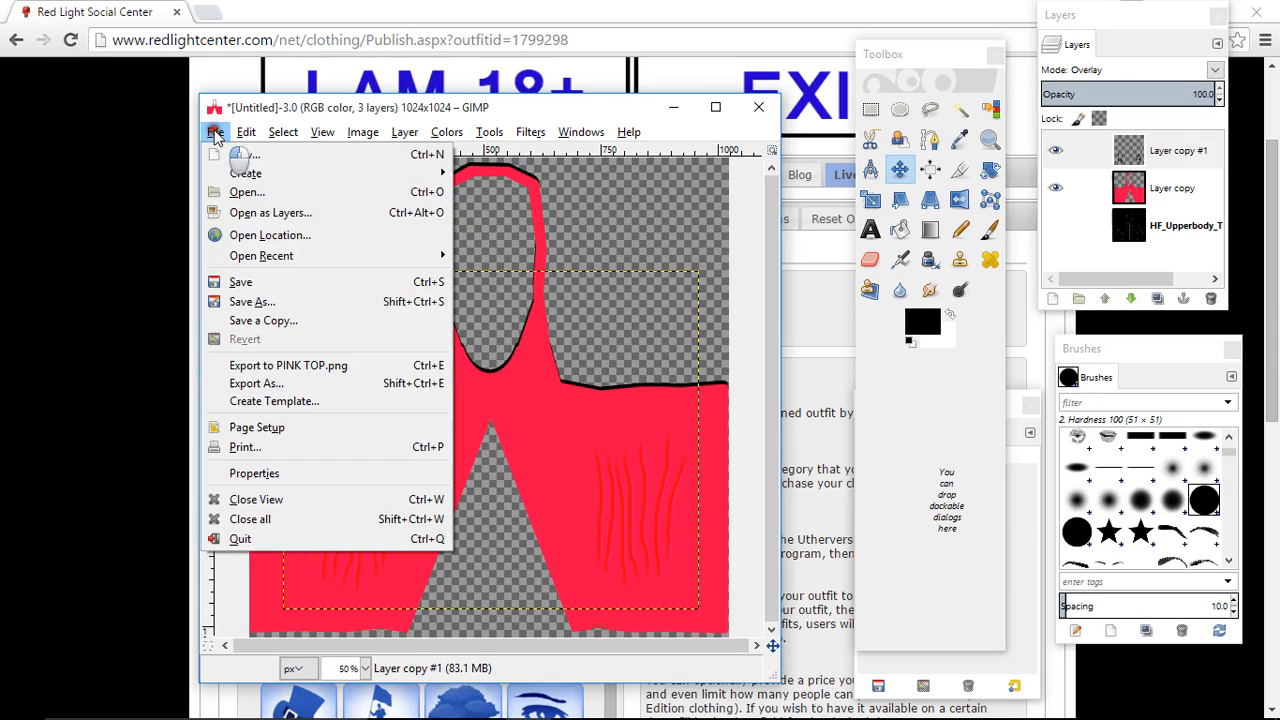
{"action": "left_click", "coordinate": [310, 368]}
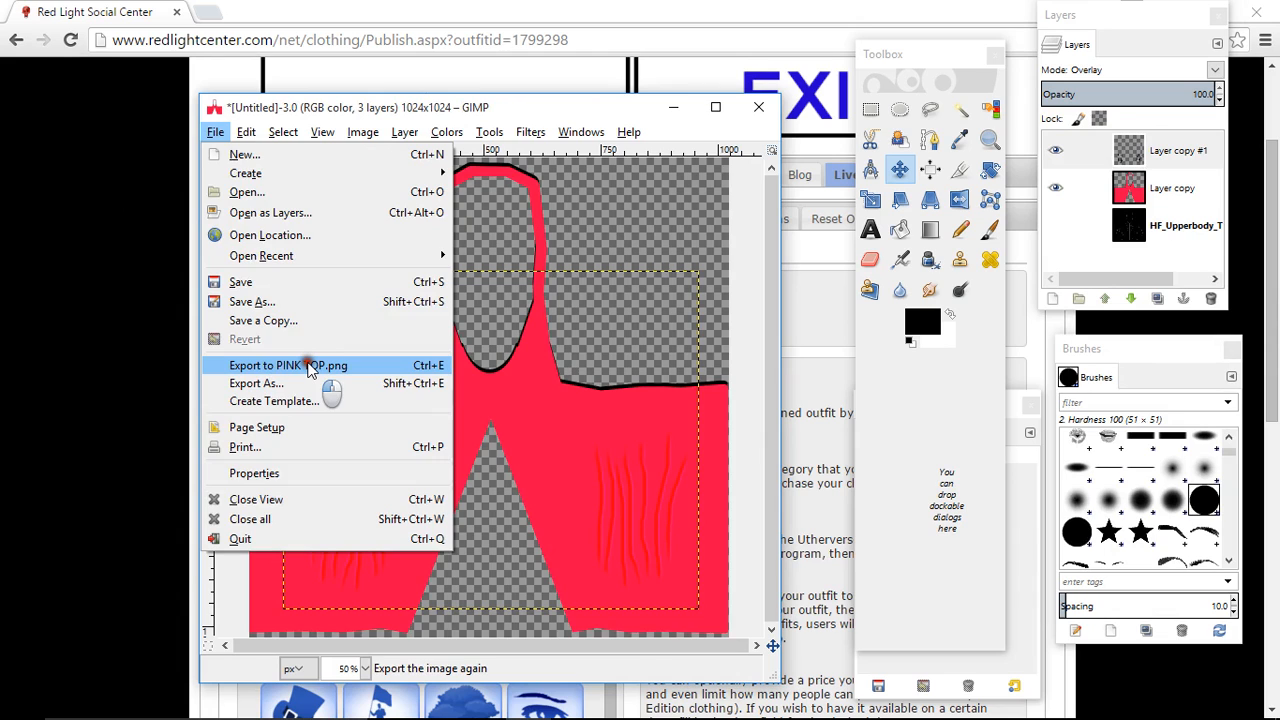
- Switch to Red Light Center in the browser and open the configuration of the first Untitled female outfit under My Designed Clothing
{"action": "left_click", "coordinate": [673, 107]}
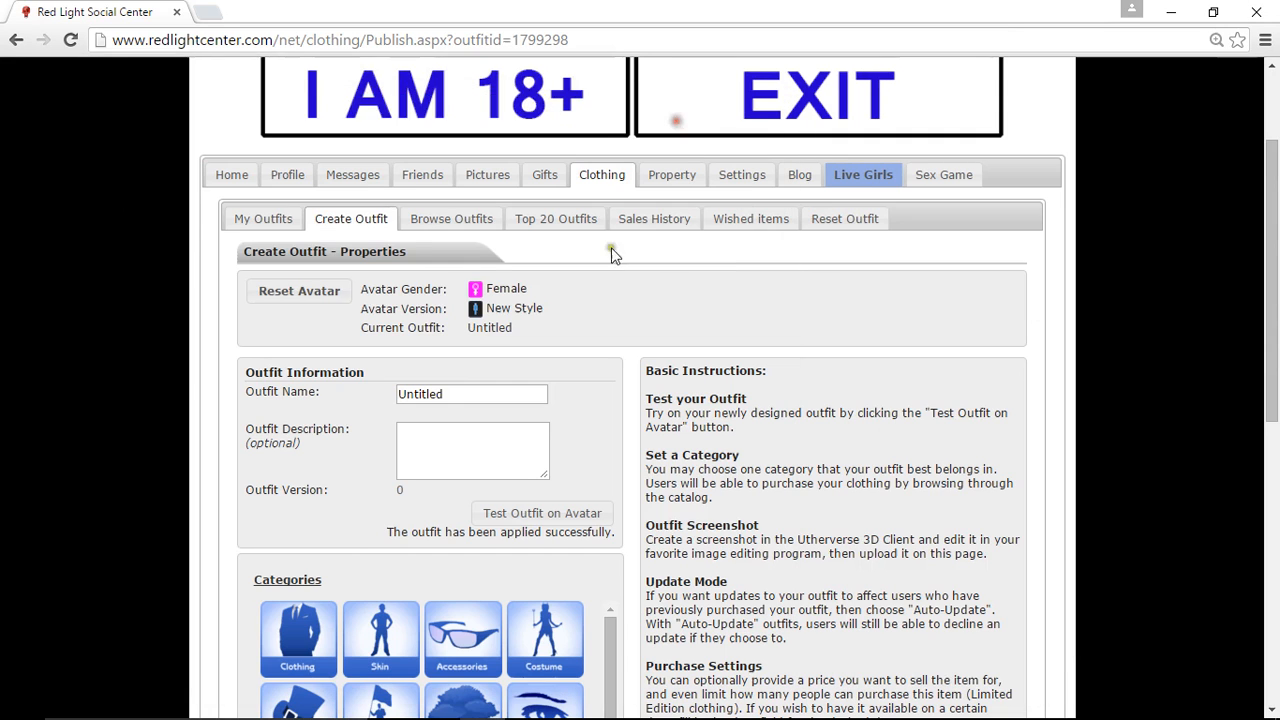
{"action": "left_click", "coordinate": [266, 222]}
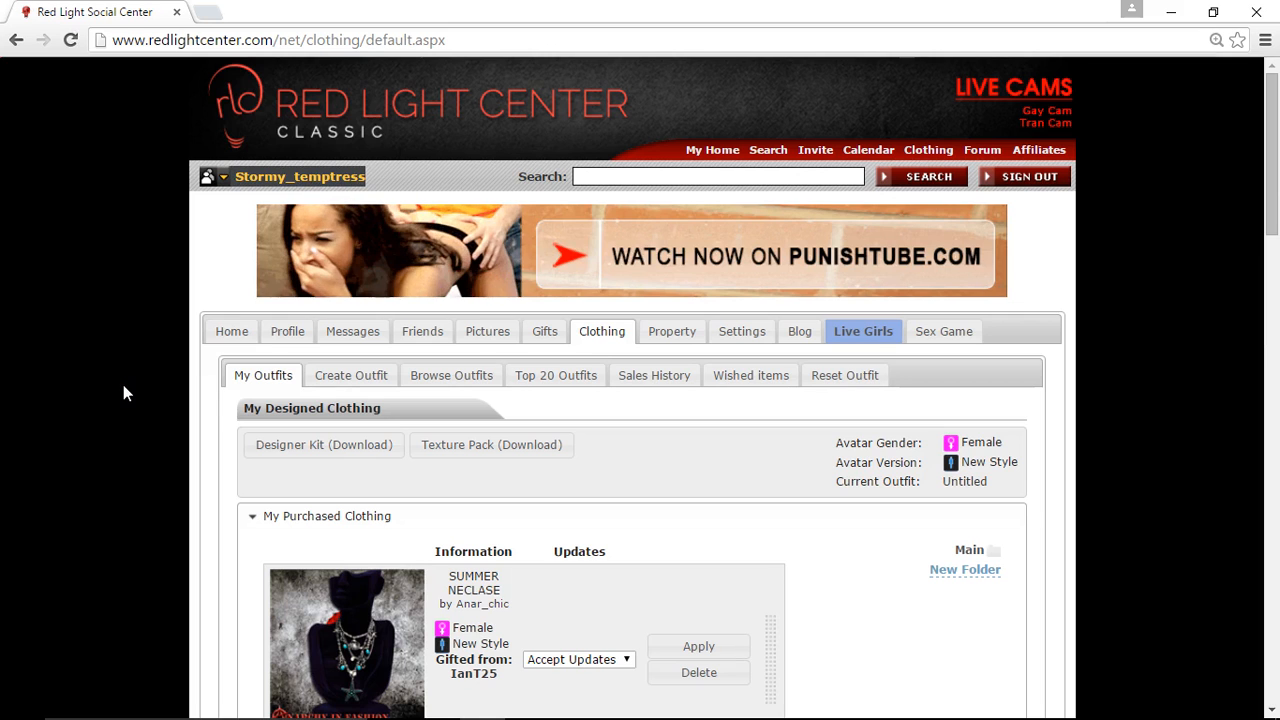
{"action": "scroll", "coordinate": [157, 366], "scroll_direction": "down", "scroll_amount": 15}
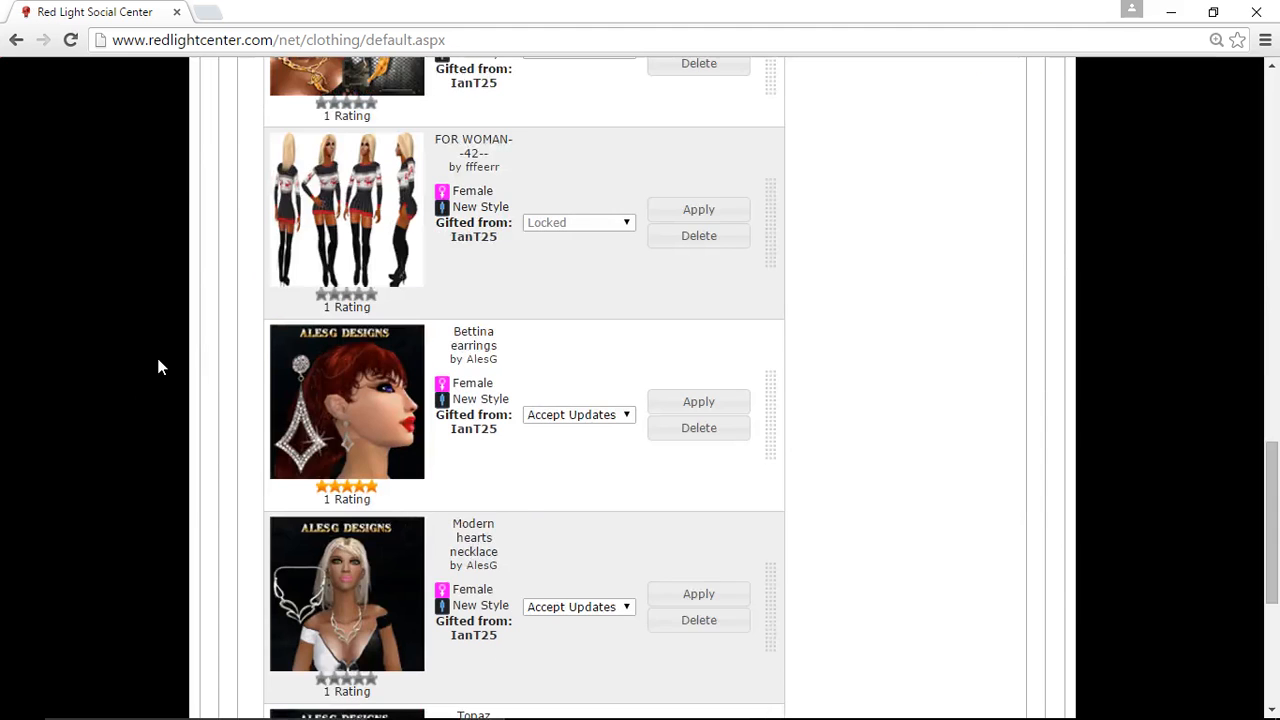
{"action": "scroll", "coordinate": [157, 367], "scroll_direction": "down", "scroll_amount": 4}
{"action": "left_click", "coordinate": [320, 570]}
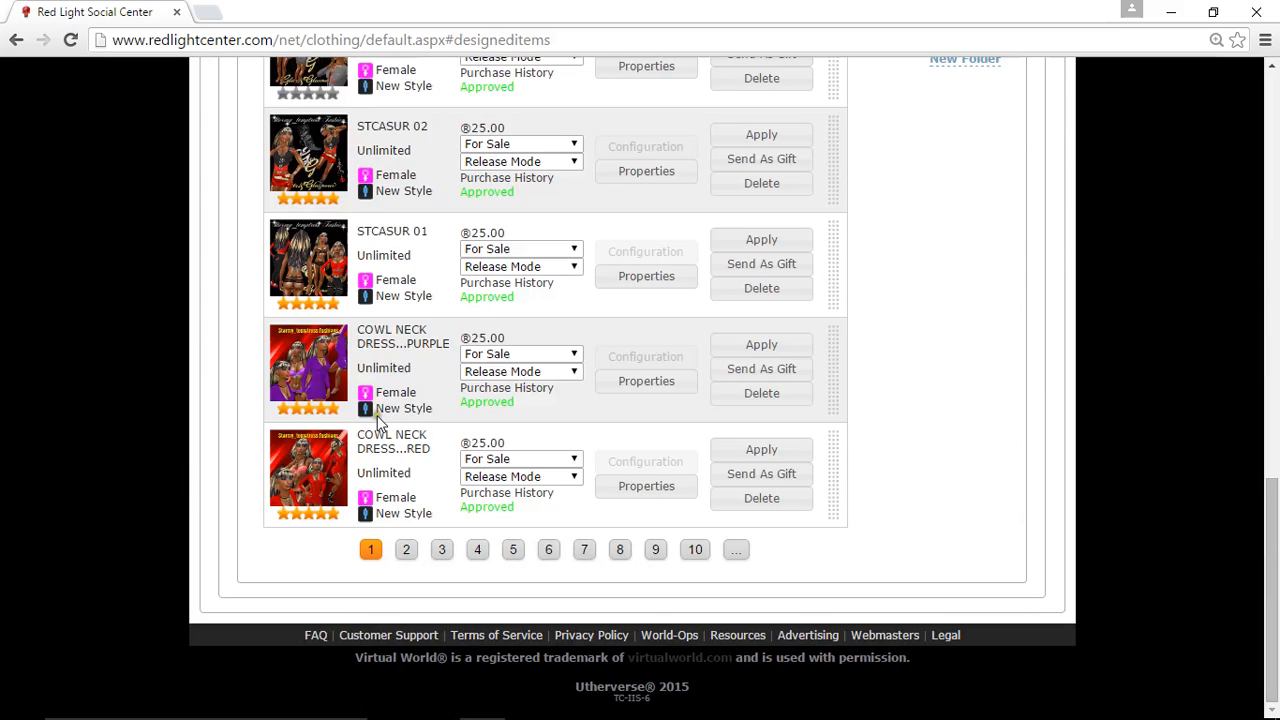
{"action": "scroll", "coordinate": [377, 420], "scroll_direction": "up", "scroll_amount": 8}
{"action": "left_click", "coordinate": [648, 208]}
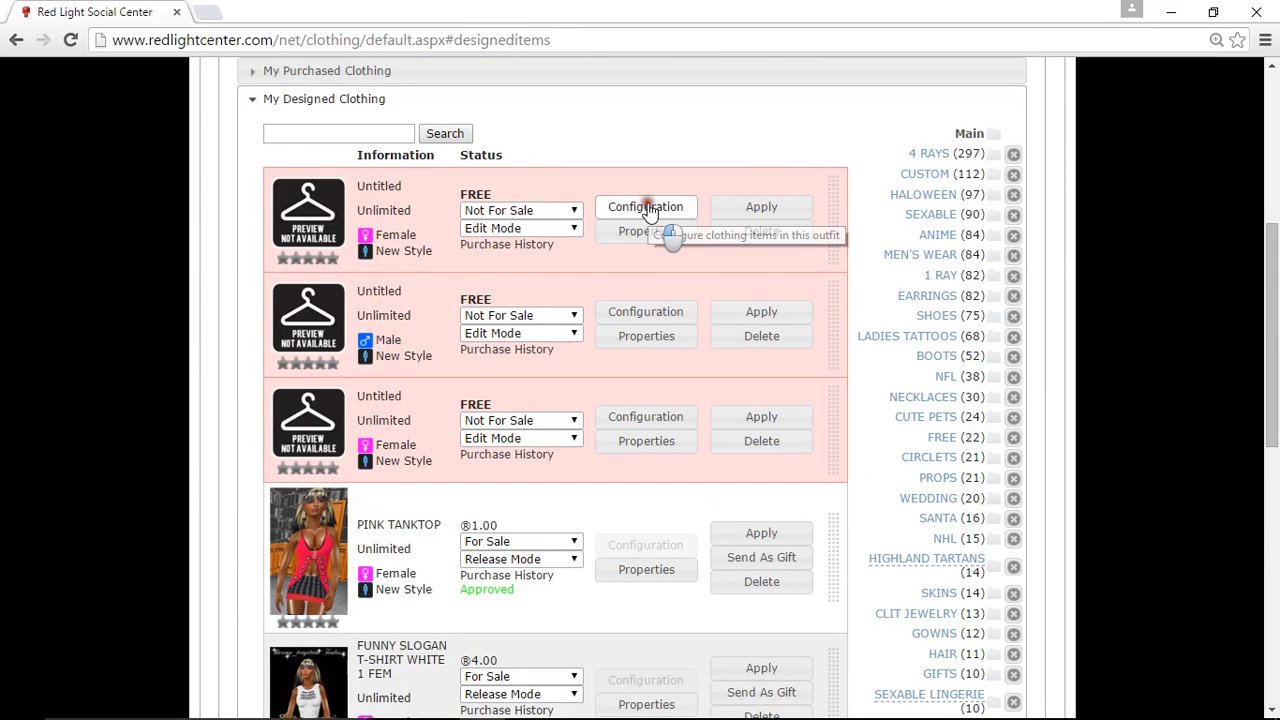
{"action": "left_click", "coordinate": [648, 208]}
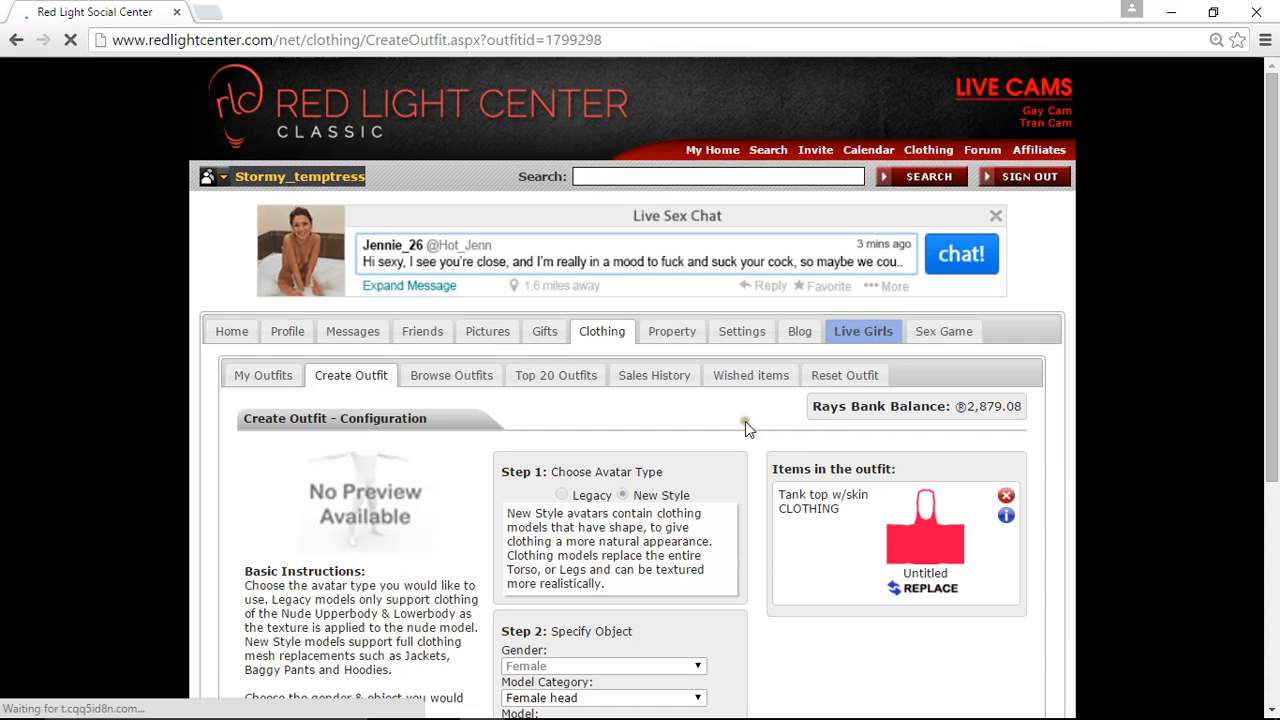
- Replace the Tank top w/skin texture in the outfit with the PINK TOP image from the Desktop
{"action": "left_click", "coordinate": [935, 590]}
{"action": "left_click", "coordinate": [560, 369]}
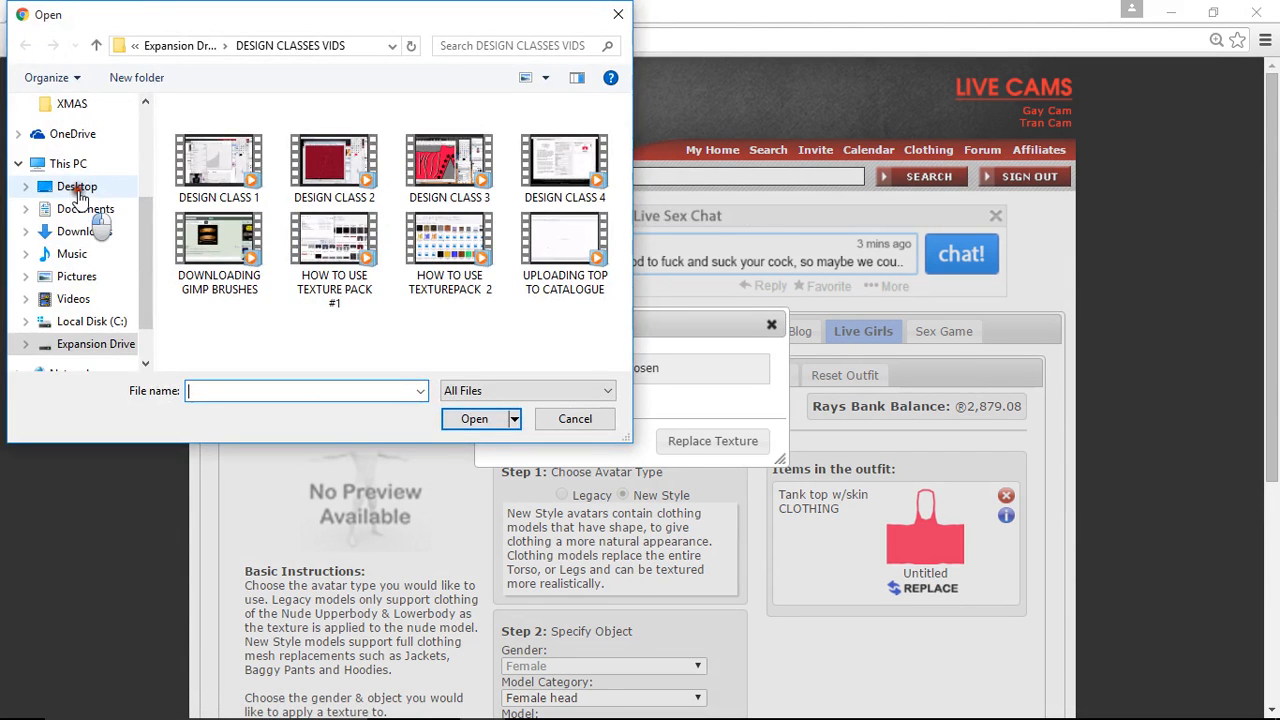
{"action": "left_click", "coordinate": [78, 189]}
{"action": "scroll", "coordinate": [235, 235], "scroll_direction": "down", "scroll_amount": 5}
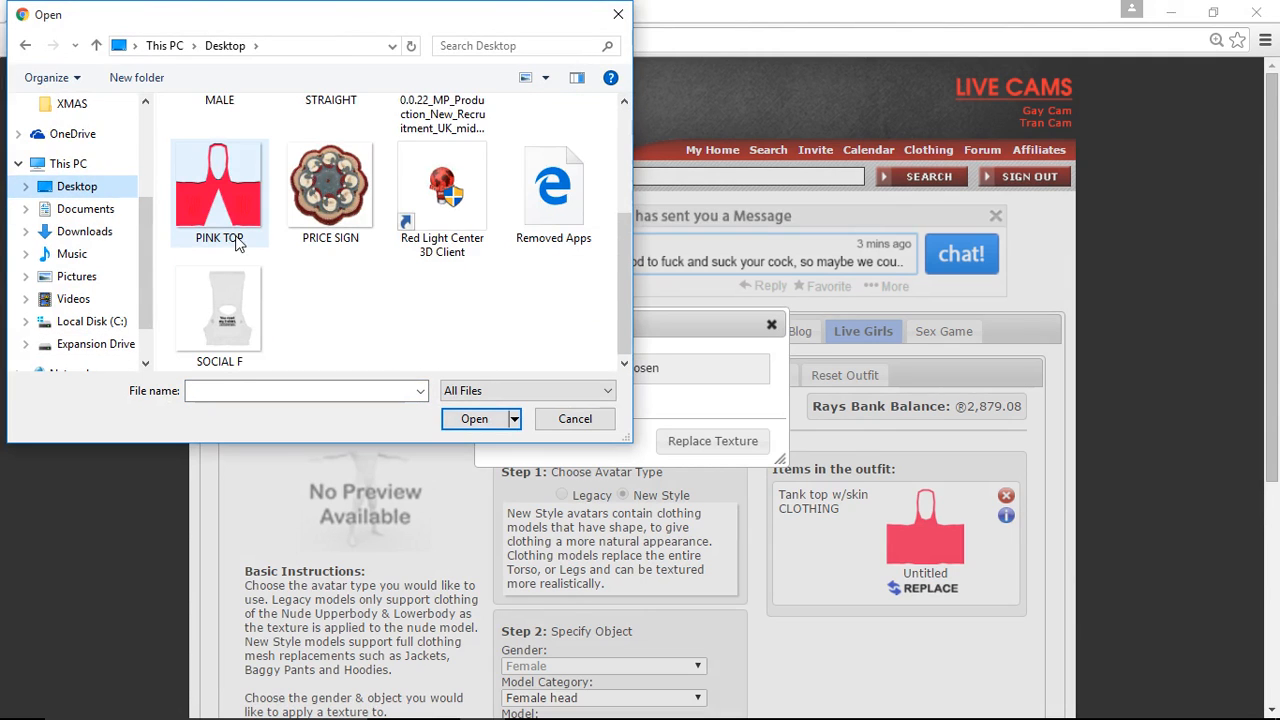
{"action": "left_click", "coordinate": [207, 176]}
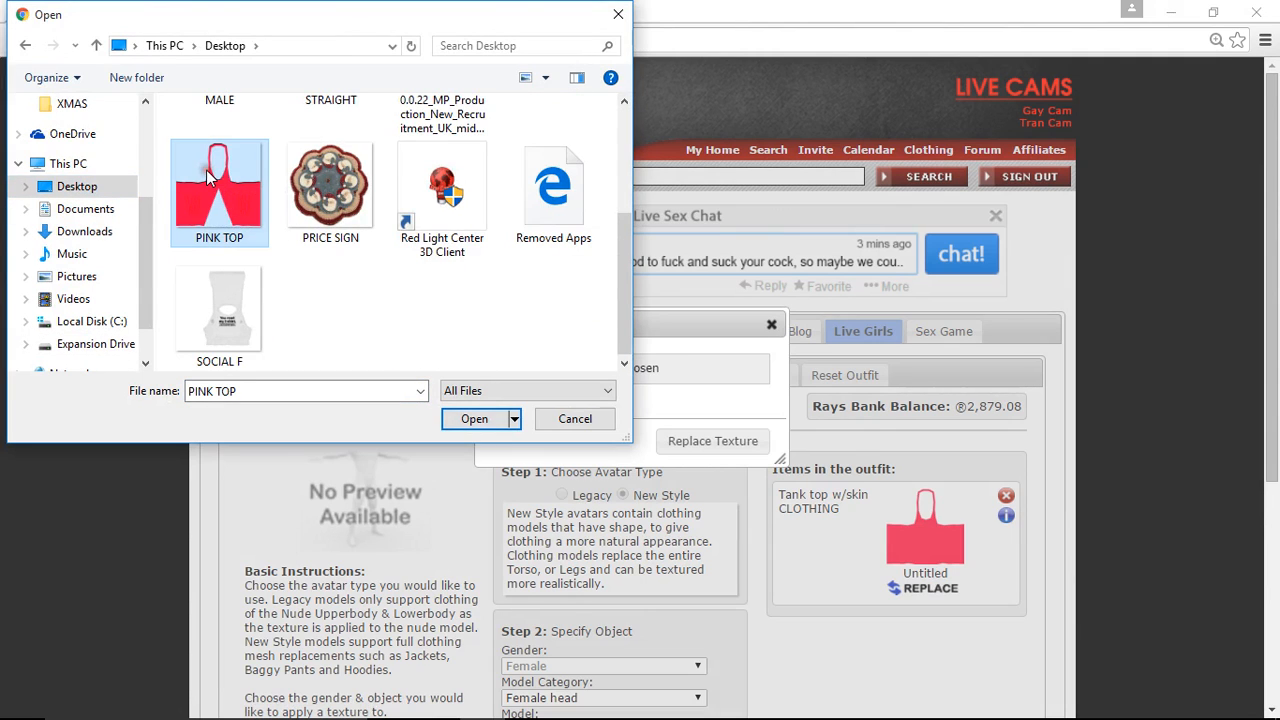
{"action": "left_click", "coordinate": [475, 418]}
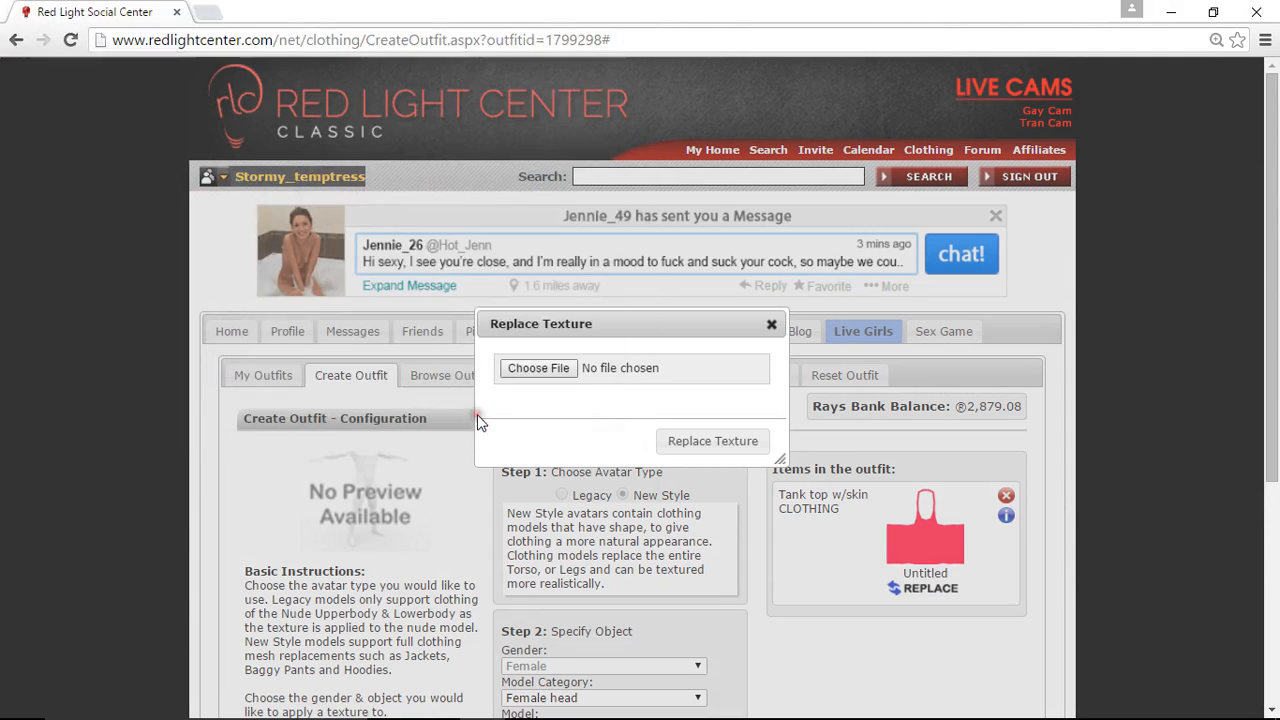
{"action": "left_click", "coordinate": [696, 440]}
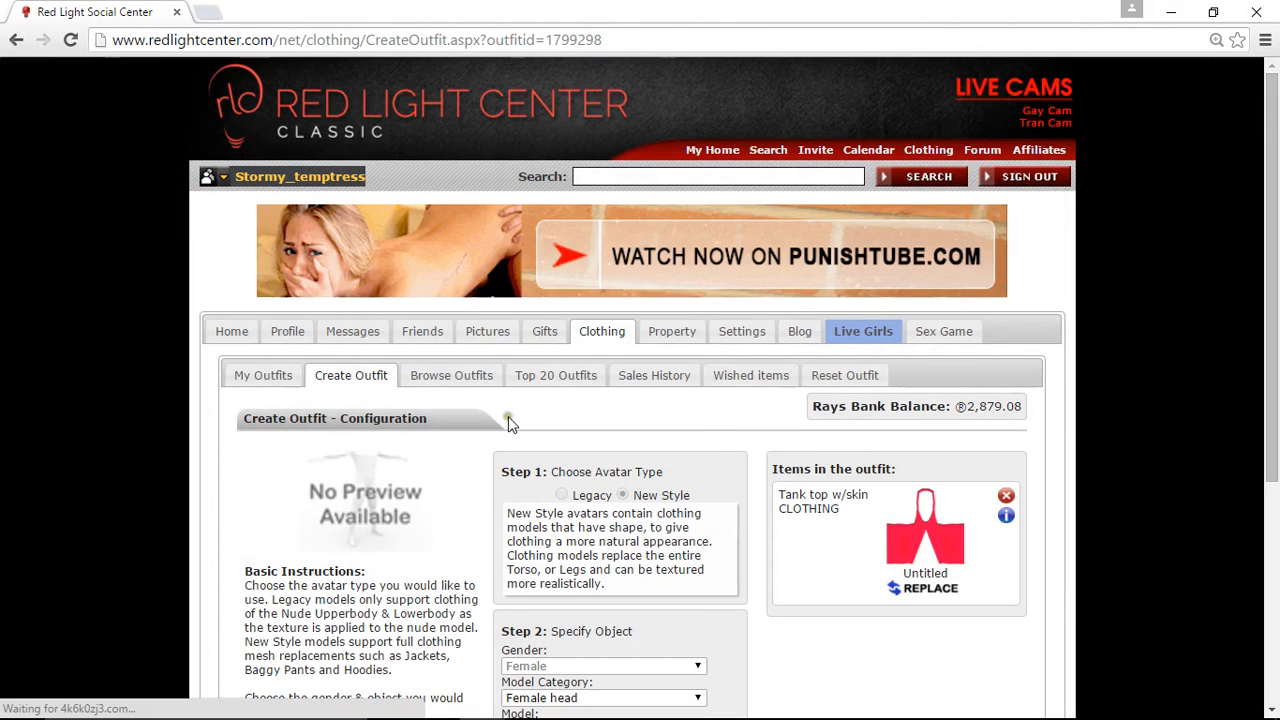
- Open the outfit's publishing properties and test the outfit on the avatar
{"action": "scroll", "coordinate": [508, 416], "scroll_direction": "down", "scroll_amount": 3}
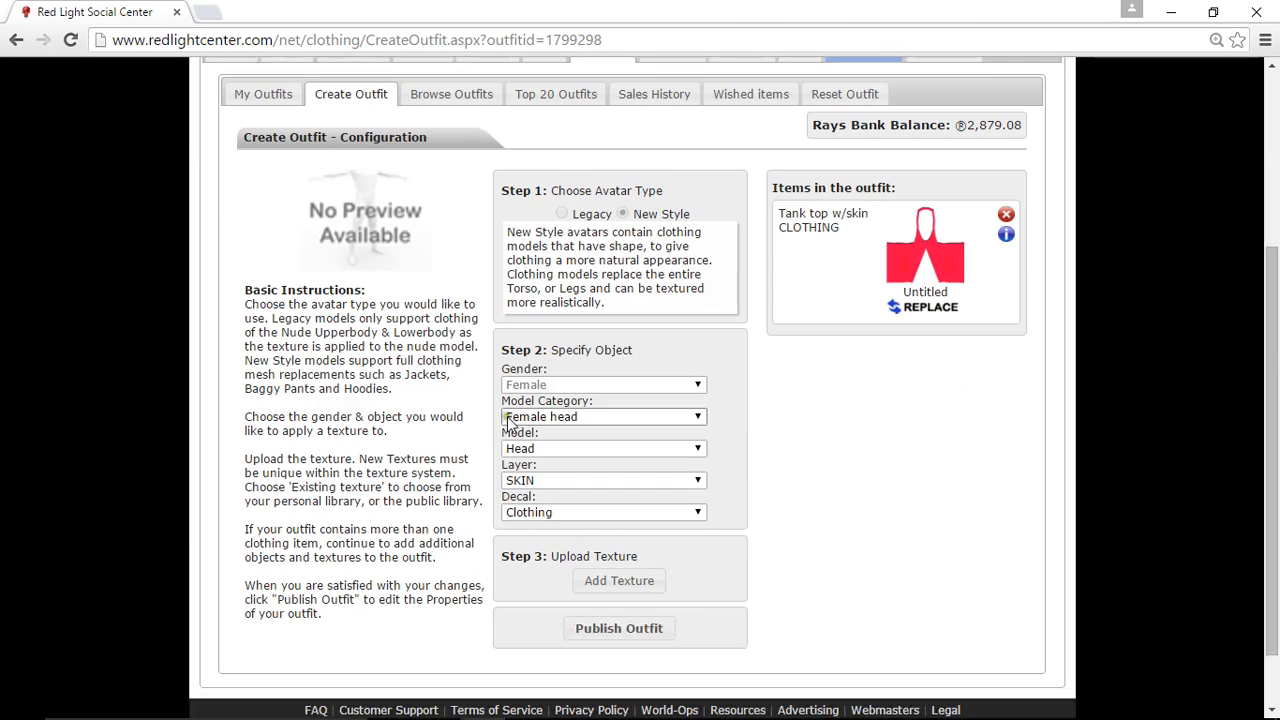
{"action": "left_click", "coordinate": [615, 628]}
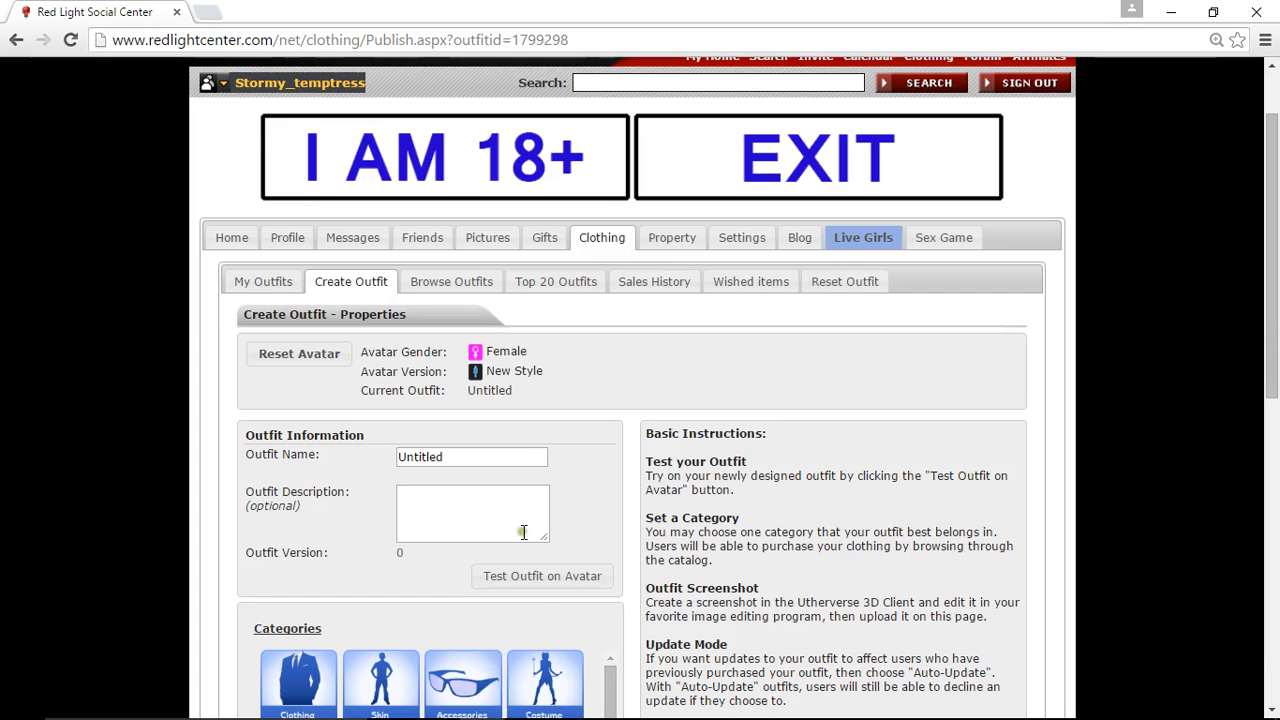
{"action": "left_click", "coordinate": [549, 585]}
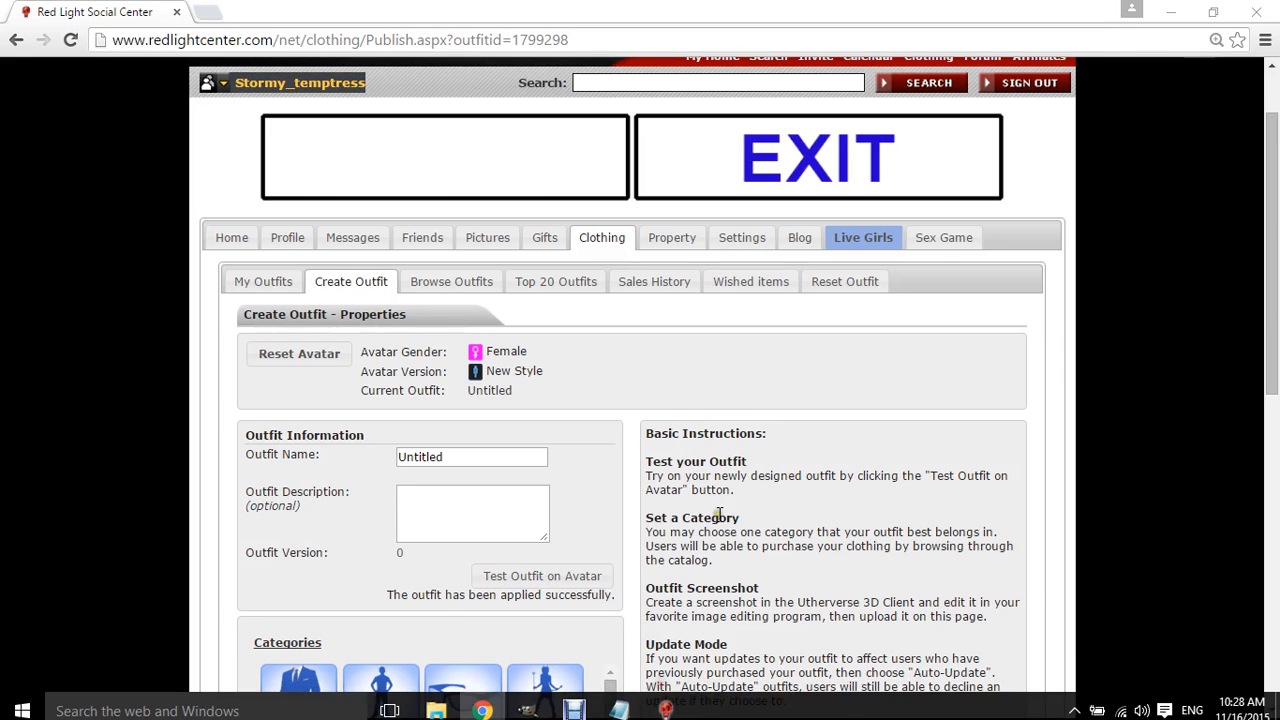
- Switch to the Red Light Center 3D Client and rotate the avatar to examine the top from behind and in front
{"action": "left_click", "coordinate": [1171, 12]}
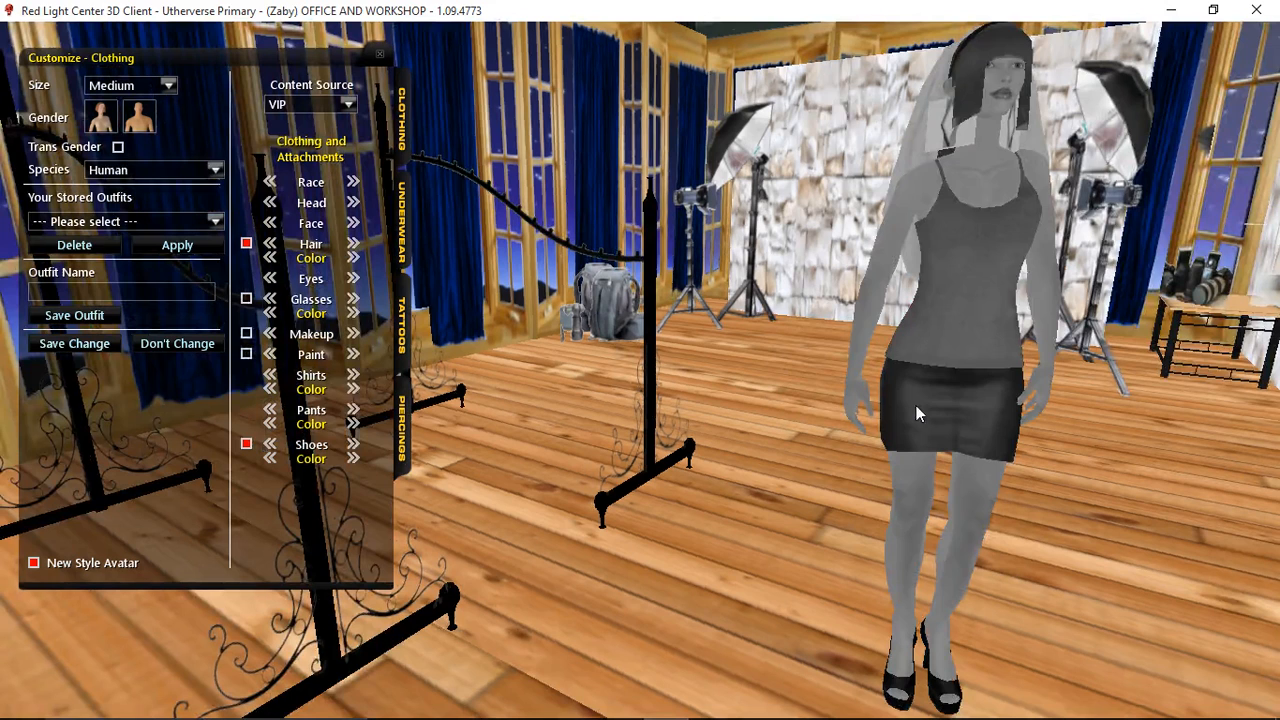
{"action": "left_click_drag", "start_coordinate": [916, 405], "coordinate": [1077, 327]}
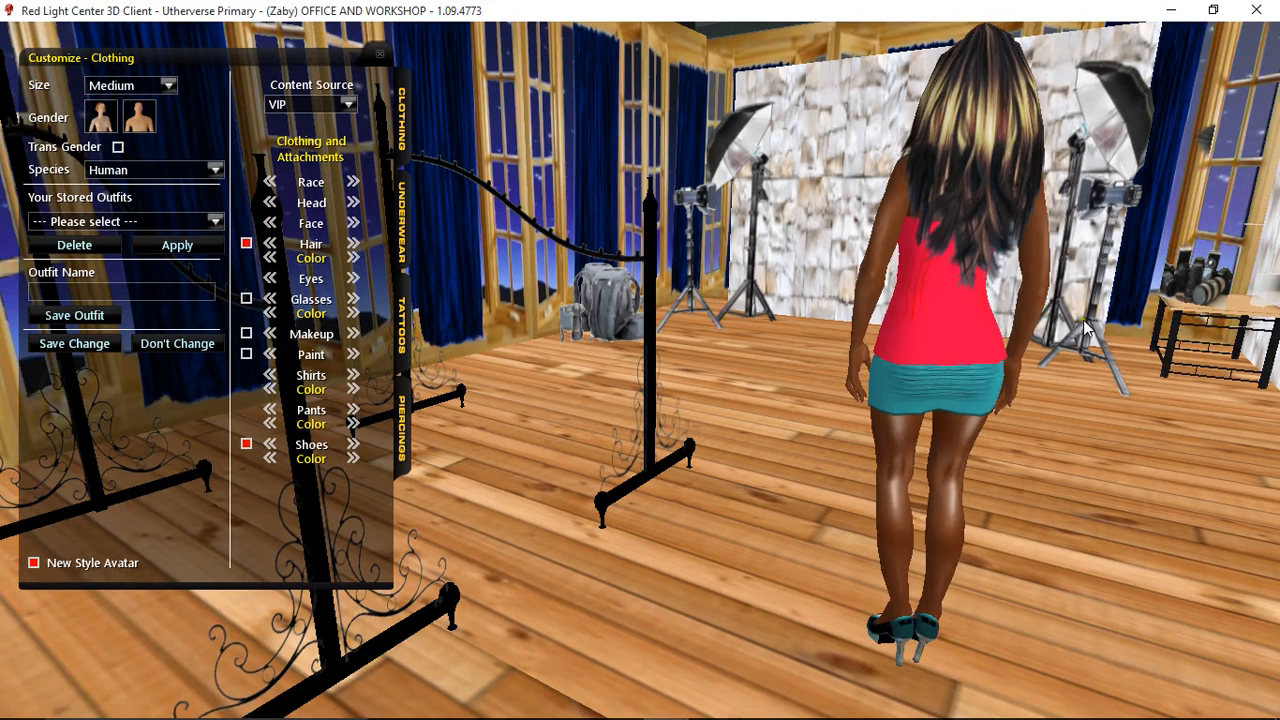
{"action": "left_click_drag", "start_coordinate": [1084, 320], "coordinate": [749, 360]}
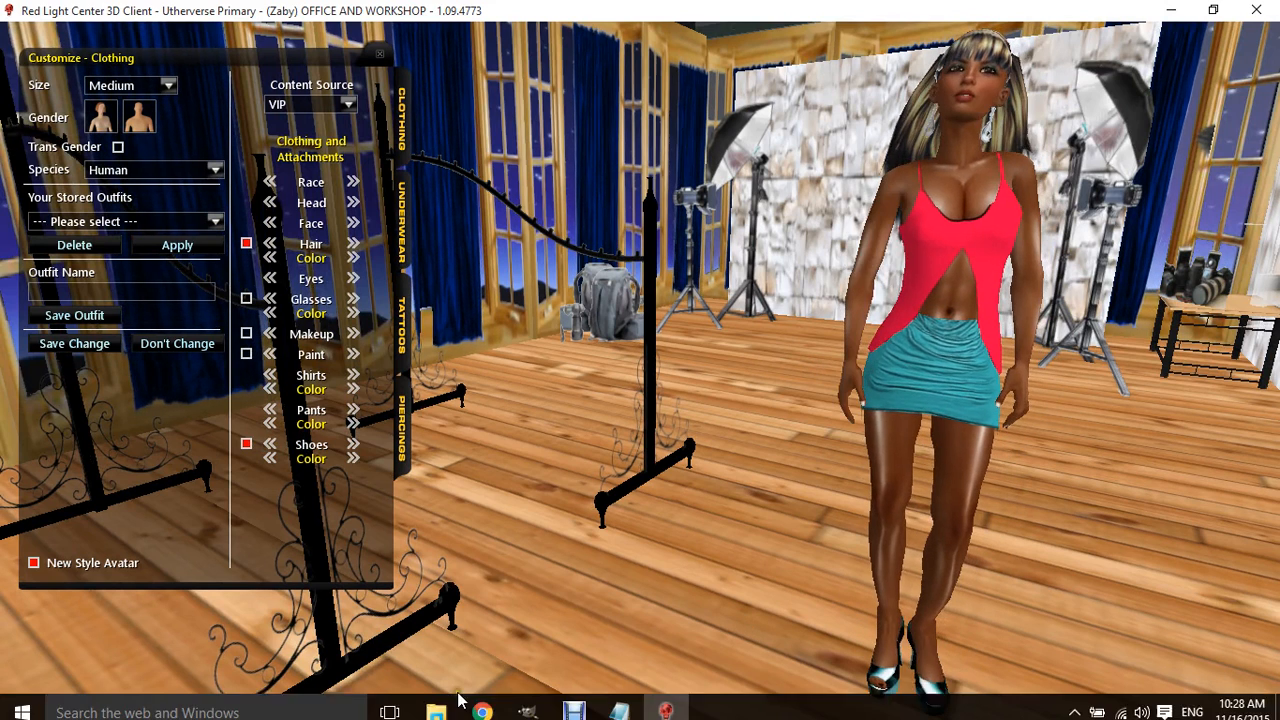
- Switch back to the texture image in GIMP and add a new transparent layer above Layer copy #1
{"action": "left_click", "coordinate": [482, 701]}
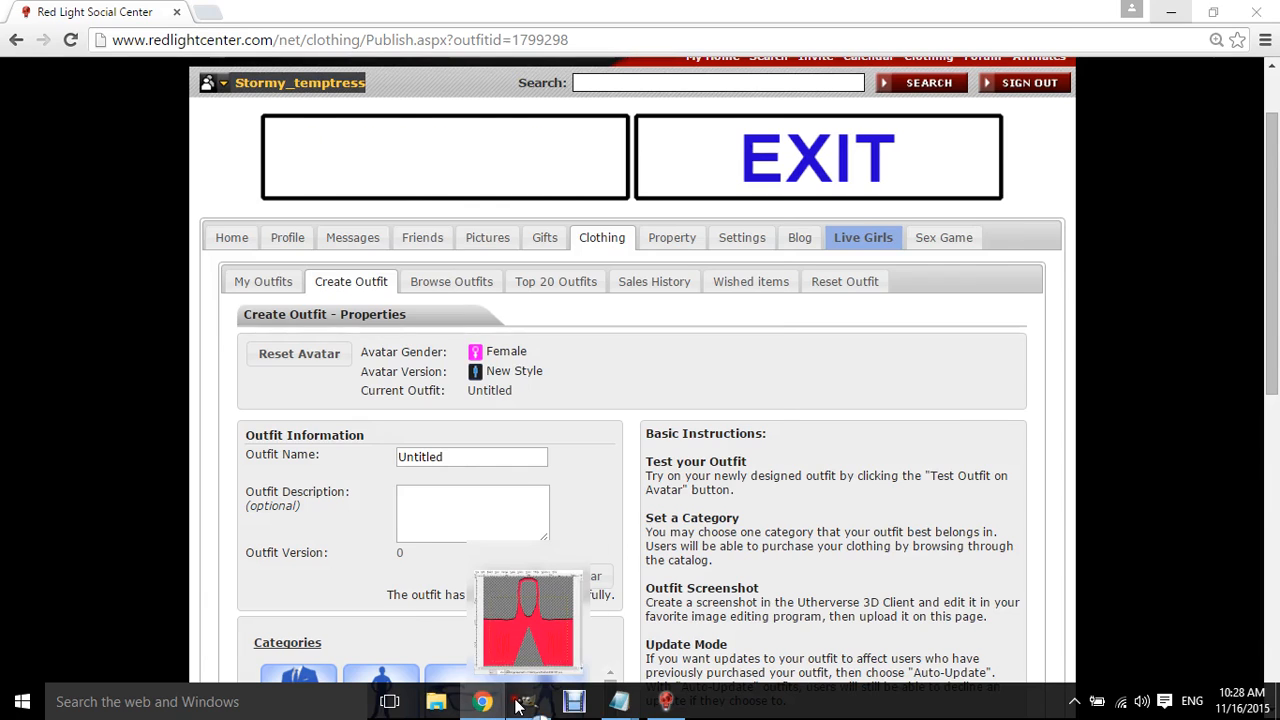
{"action": "left_click", "coordinate": [528, 610]}
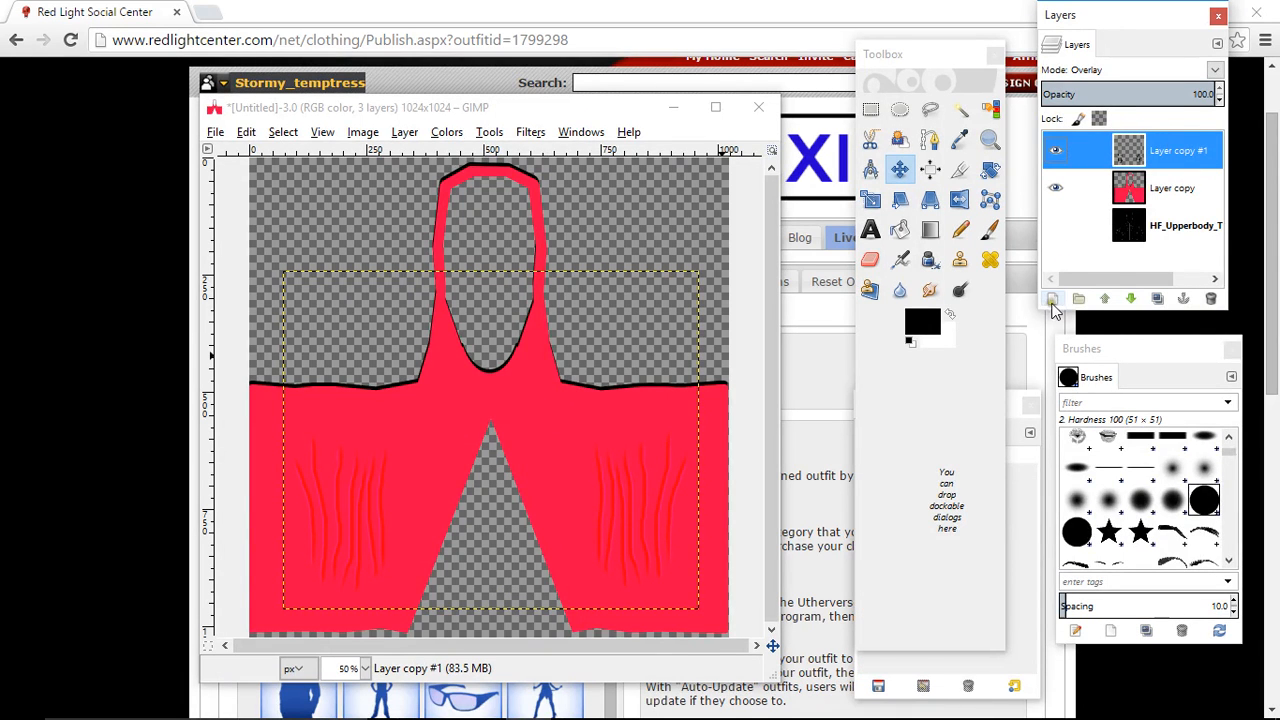
{"action": "left_click", "coordinate": [1052, 301]}
{"action": "left_click", "coordinate": [274, 424]}
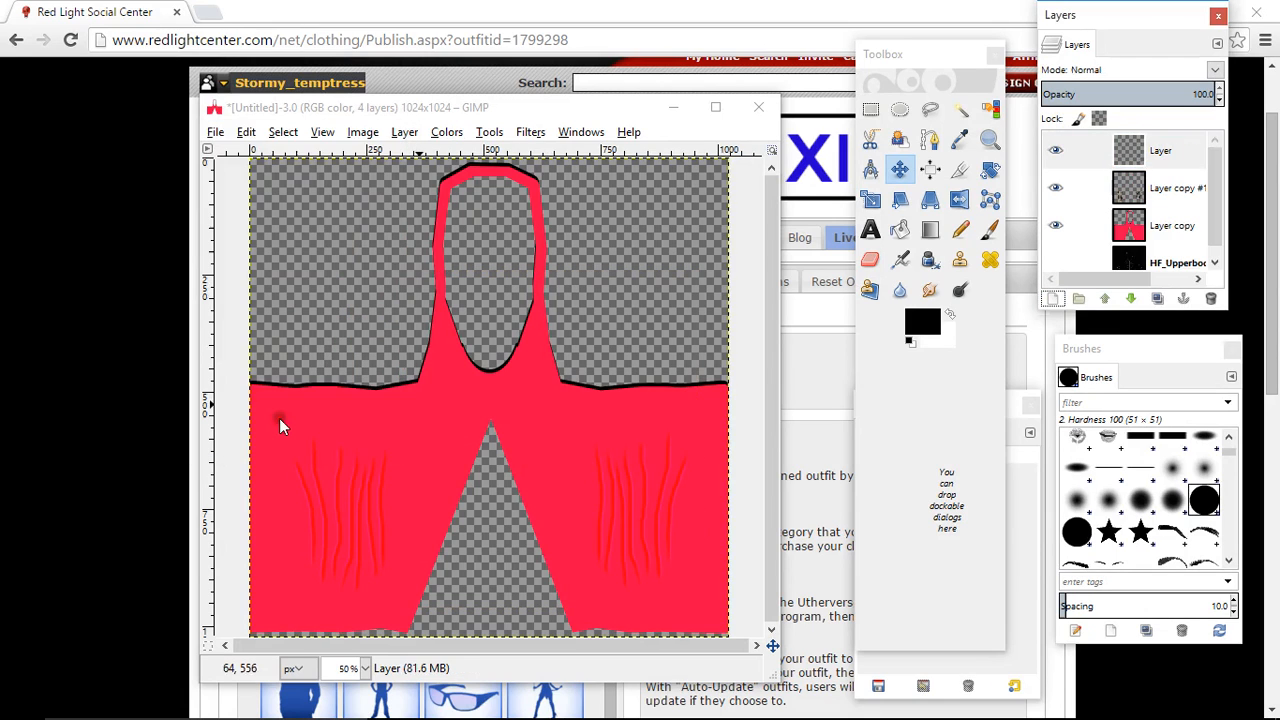
- Show the HF_Upperbody template layer and make the new empty layer active
{"action": "scroll", "coordinate": [1080, 245], "scroll_direction": "down", "scroll_amount": 1}
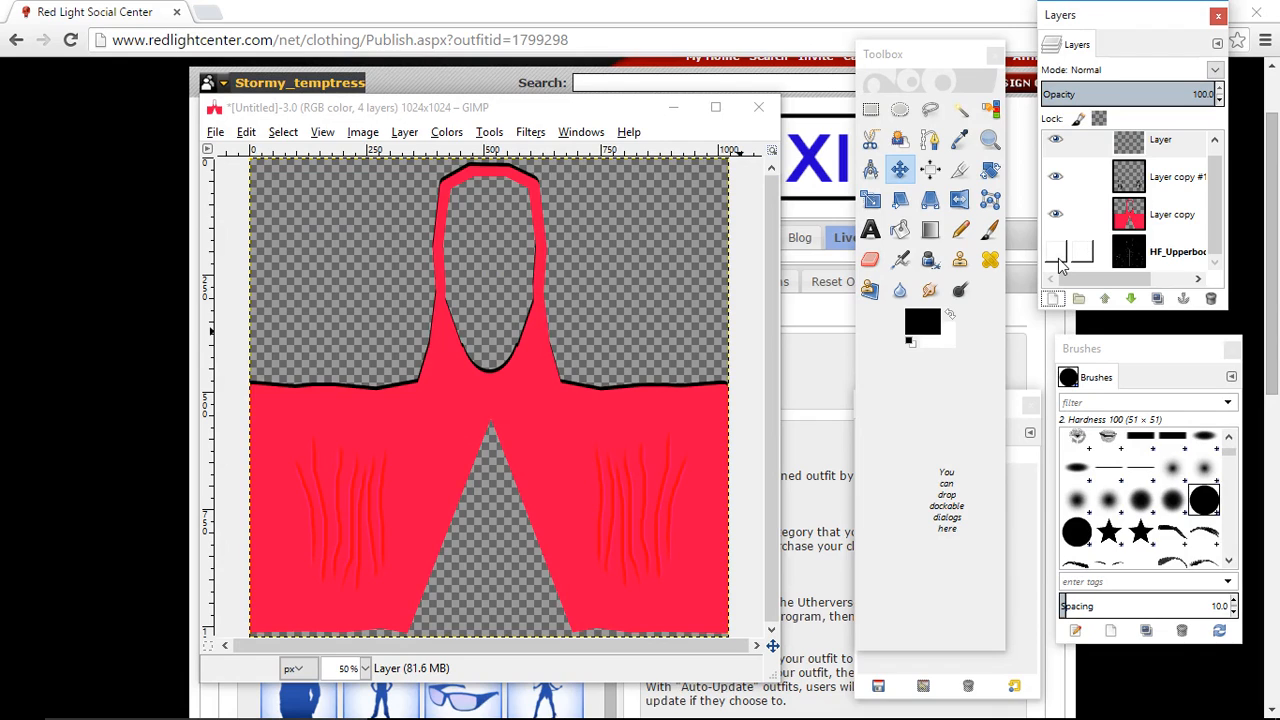
{"action": "left_click", "coordinate": [1057, 256]}
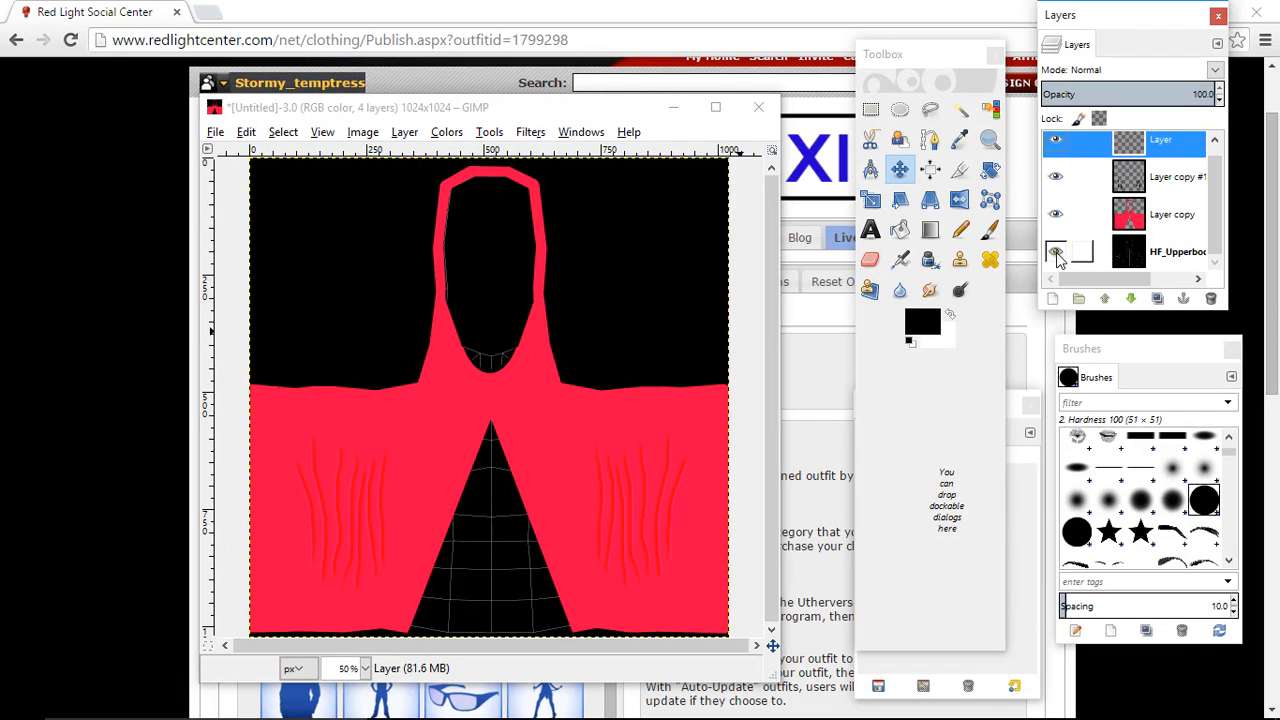
{"action": "left_click", "coordinate": [1157, 143]}
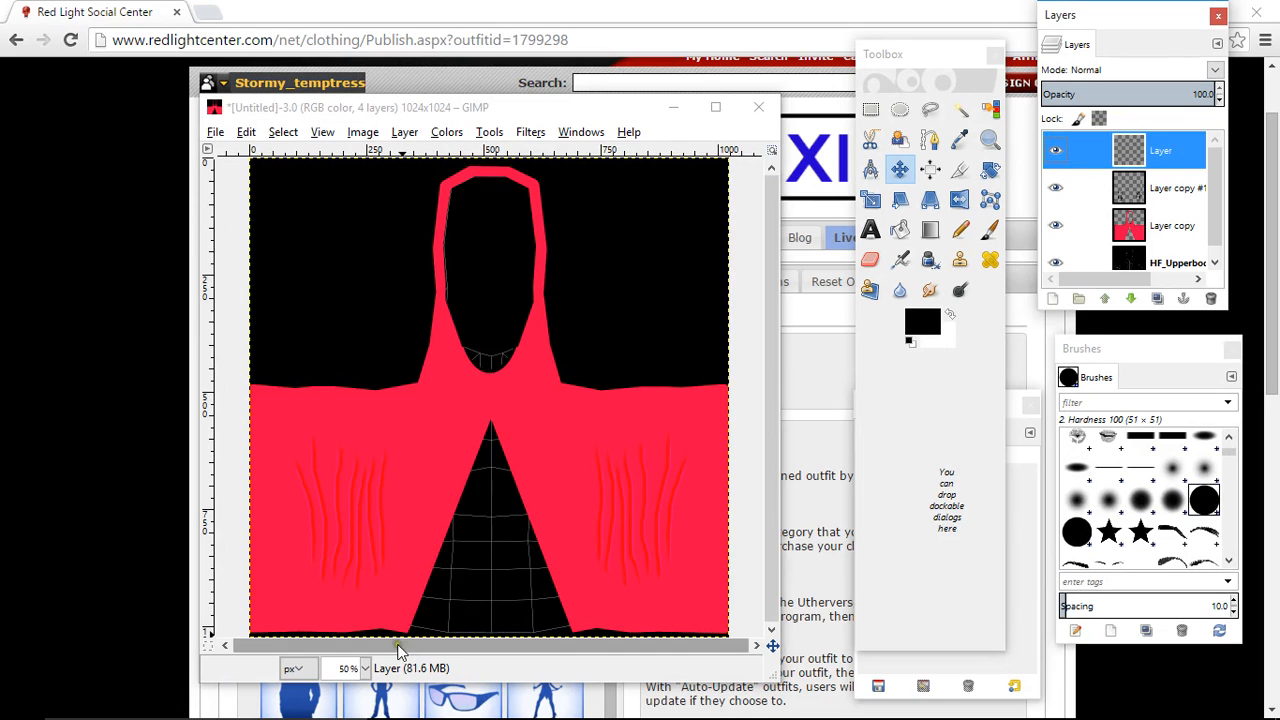
- View the texture's lower-left hem at 200% and set the opacity of Layer copy to 51.6
{"action": "left_click", "coordinate": [366, 668]}
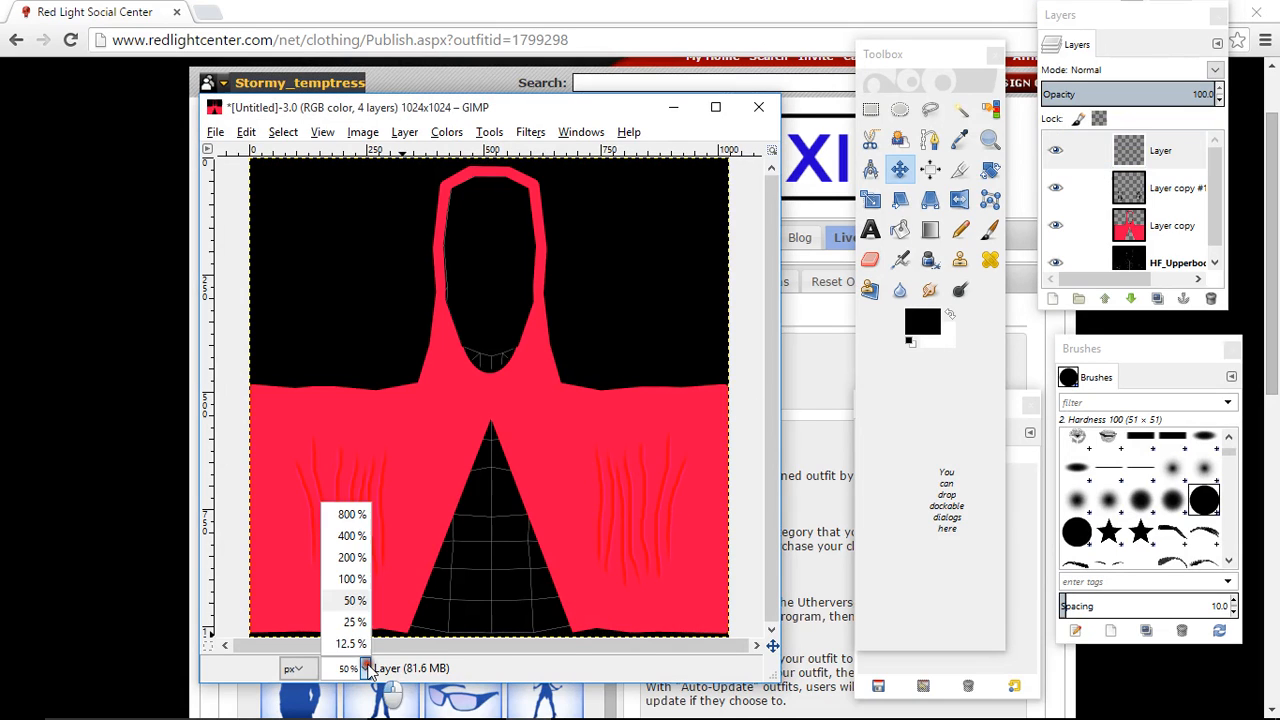
{"action": "left_click", "coordinate": [350, 580]}
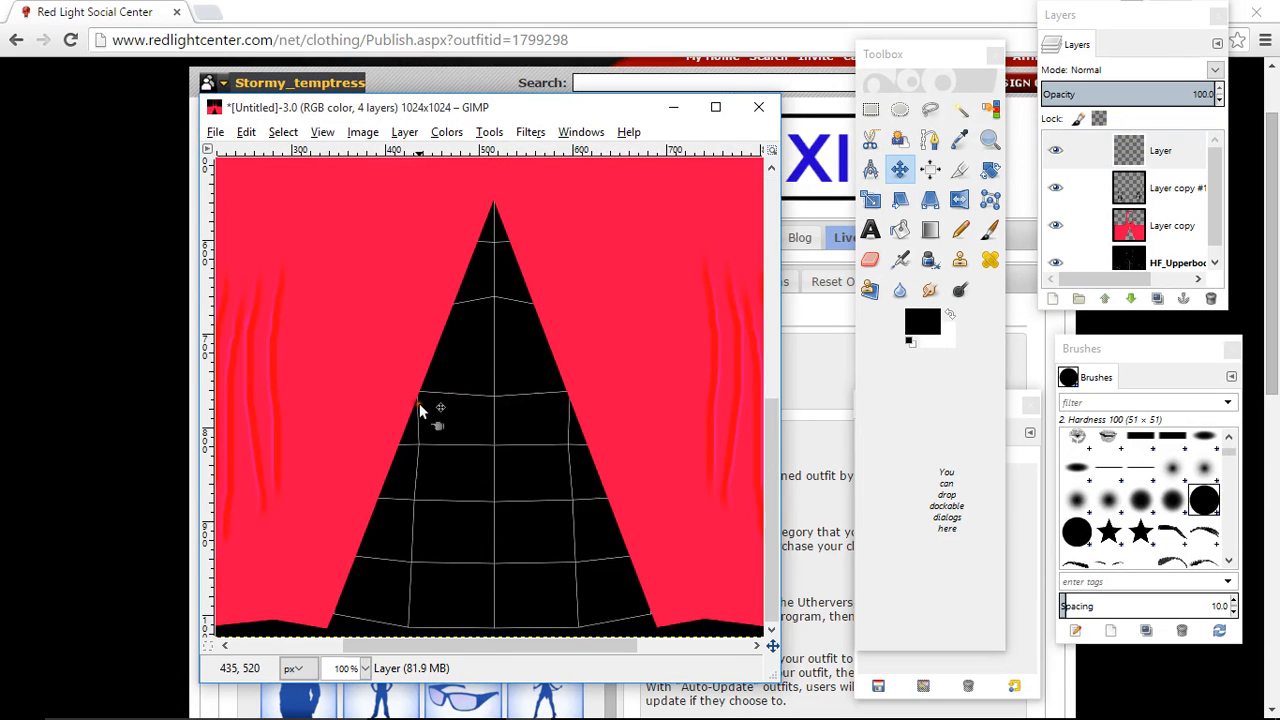
{"action": "left_click", "coordinate": [365, 668]}
{"action": "left_click", "coordinate": [350, 555]}
{"action": "left_click_drag", "start_coordinate": [508, 646], "coordinate": [214, 640]}
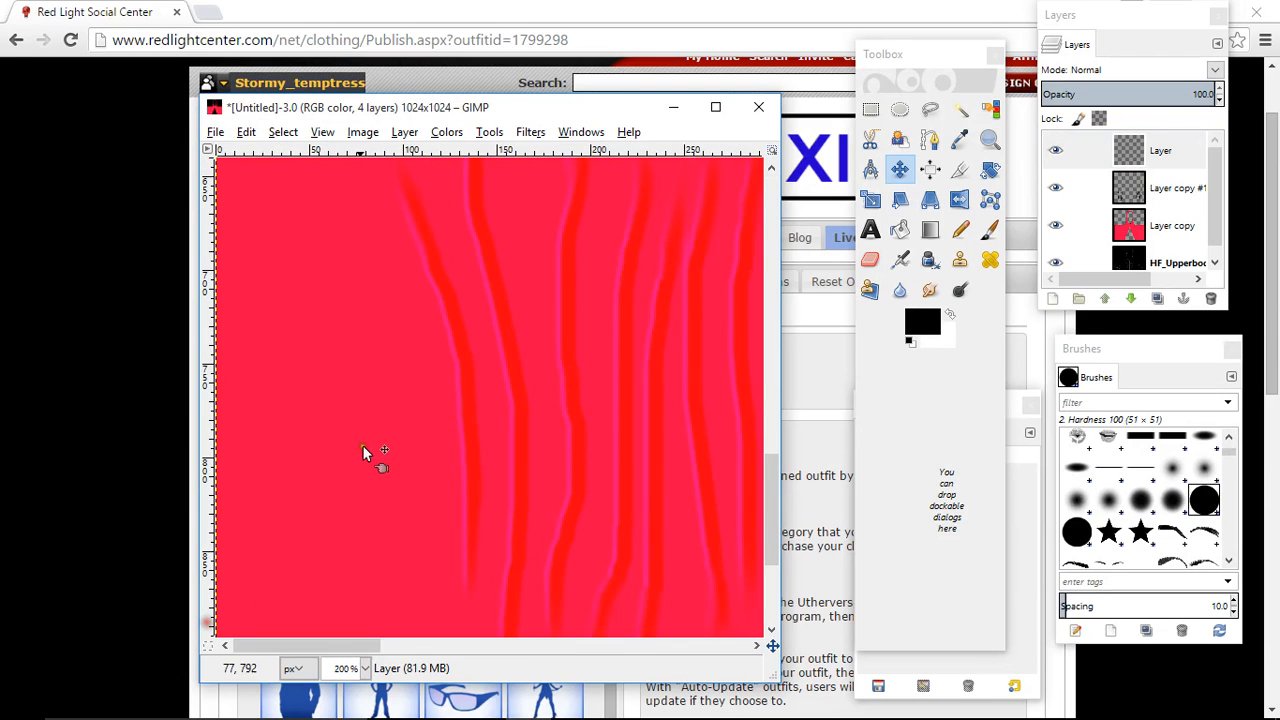
{"action": "scroll", "coordinate": [365, 452], "scroll_direction": "down", "scroll_amount": 5}
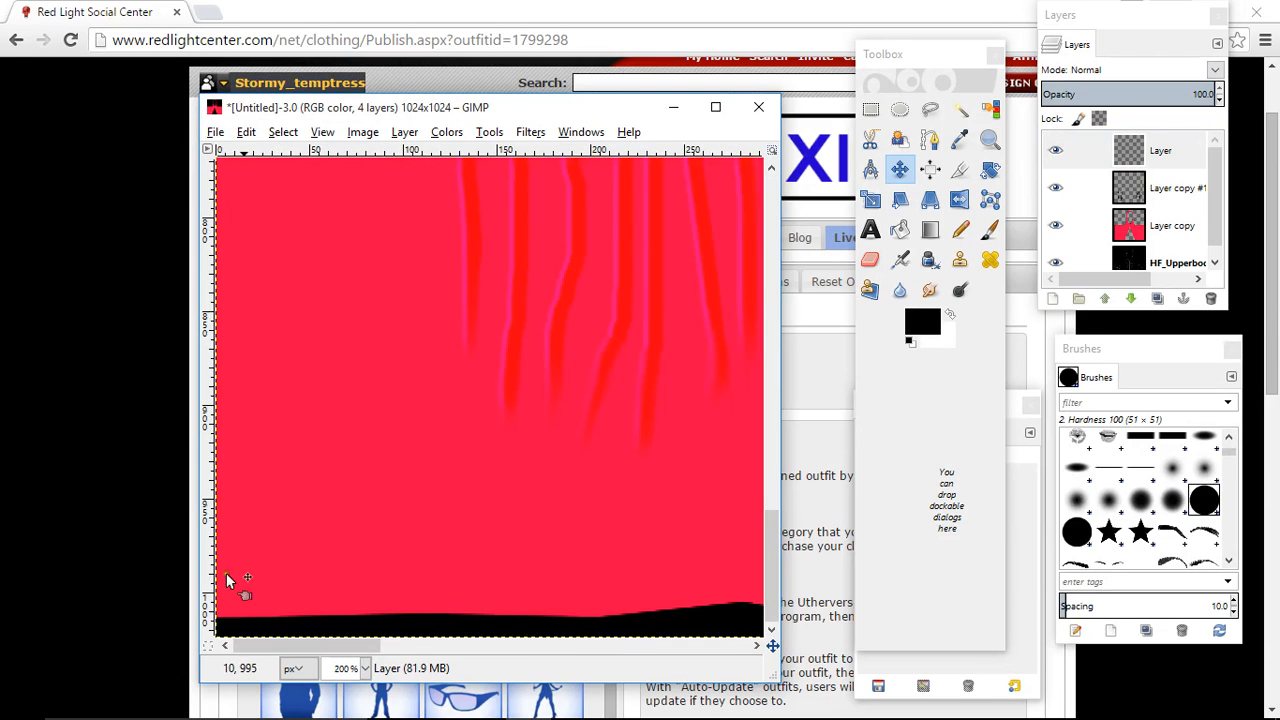
{"action": "left_click", "coordinate": [1180, 222]}
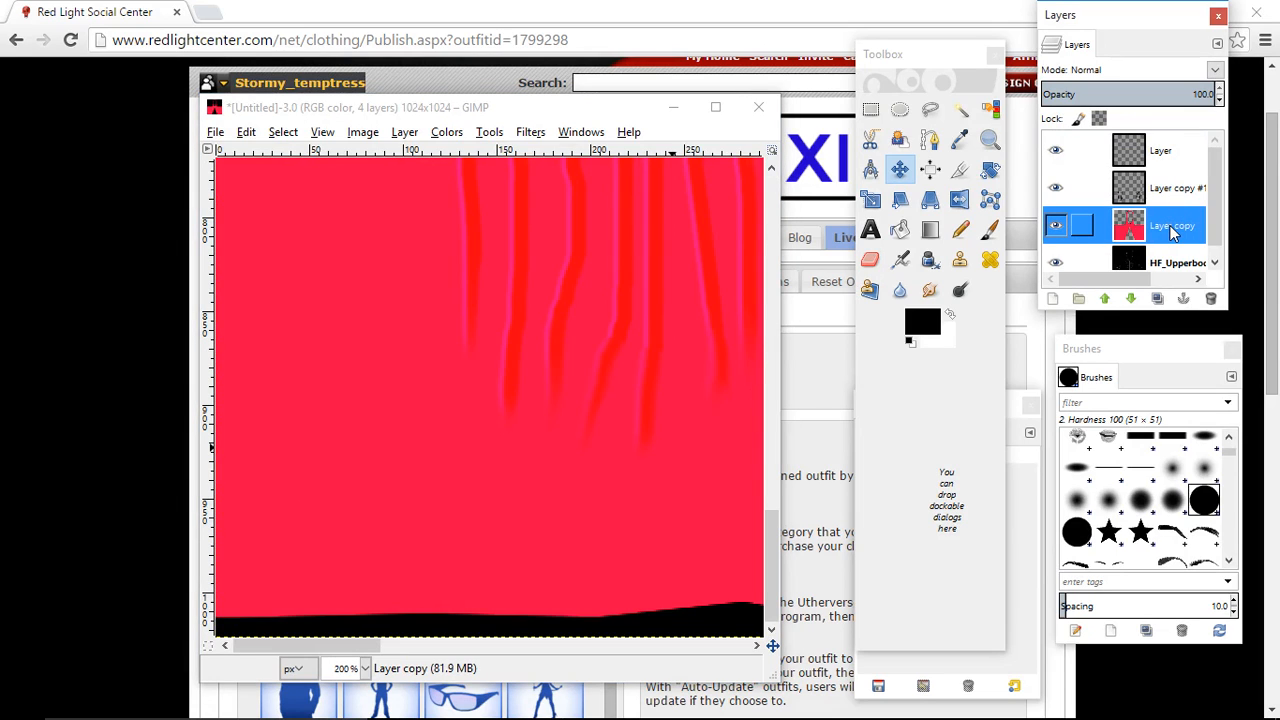
{"action": "left_click", "coordinate": [1131, 93]}
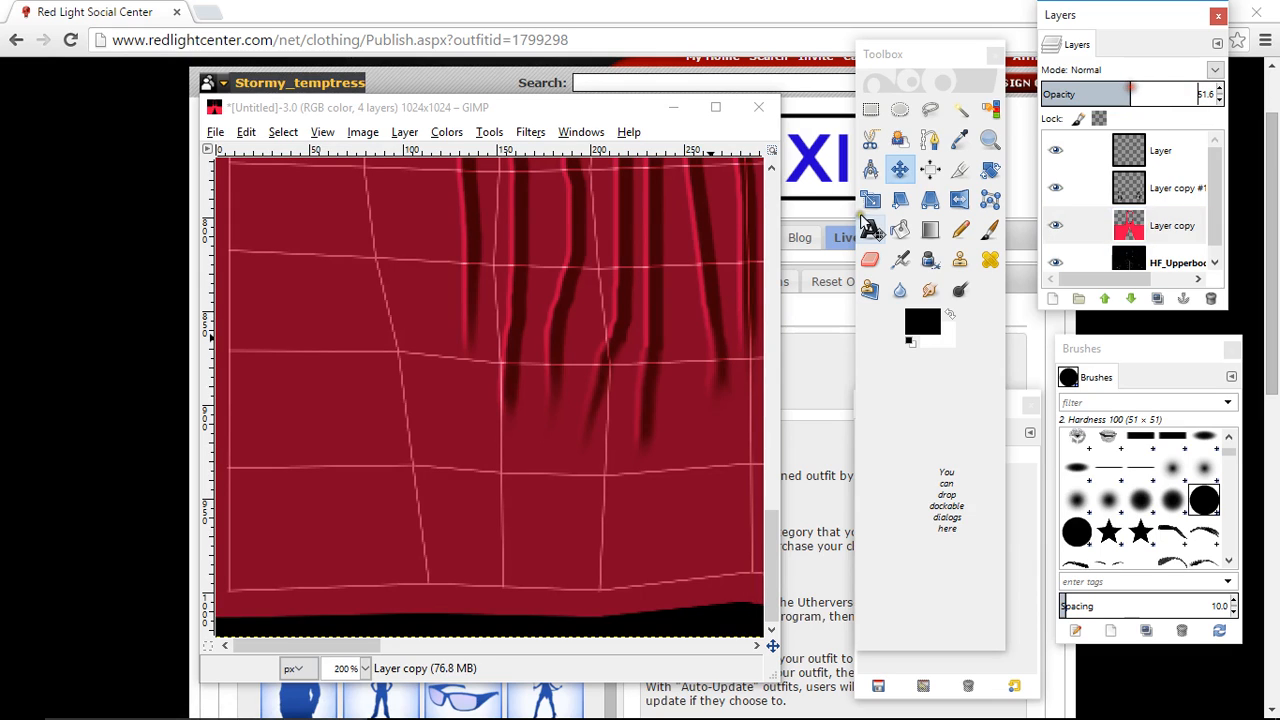
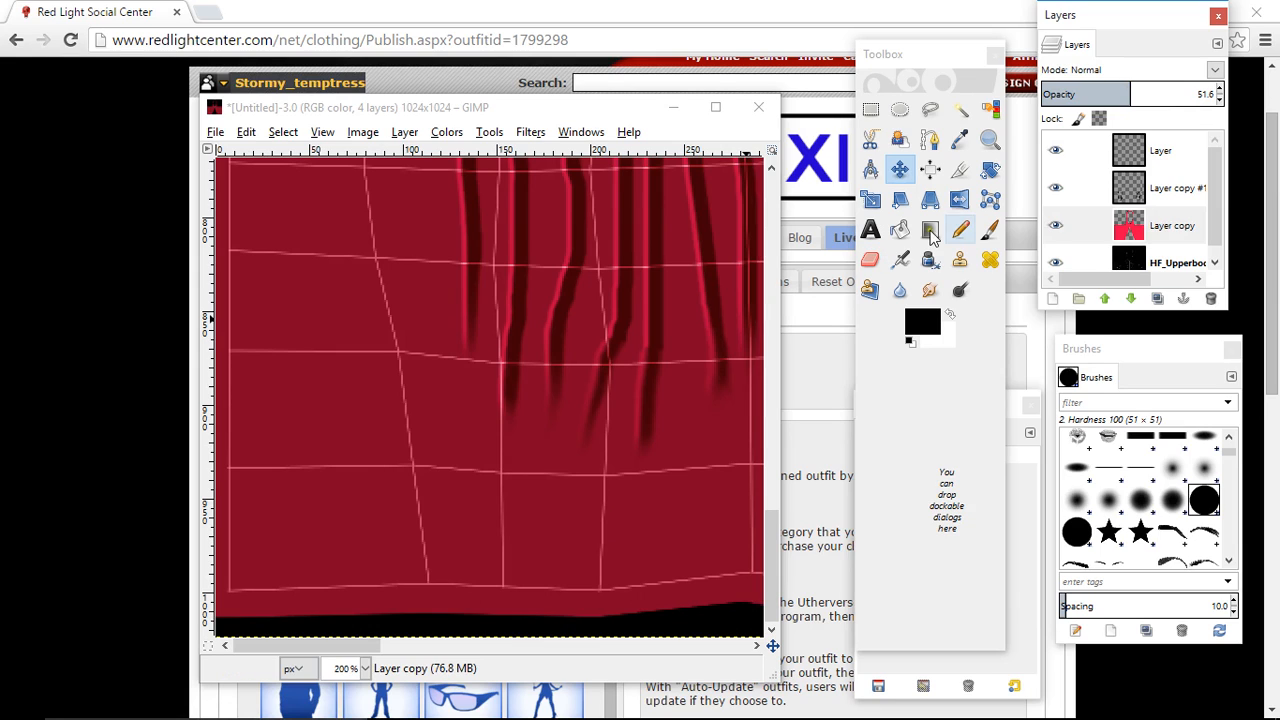
- Set up the Paintbrush with the Star #1 brush at a size of 86.02
{"action": "left_click", "coordinate": [989, 230]}
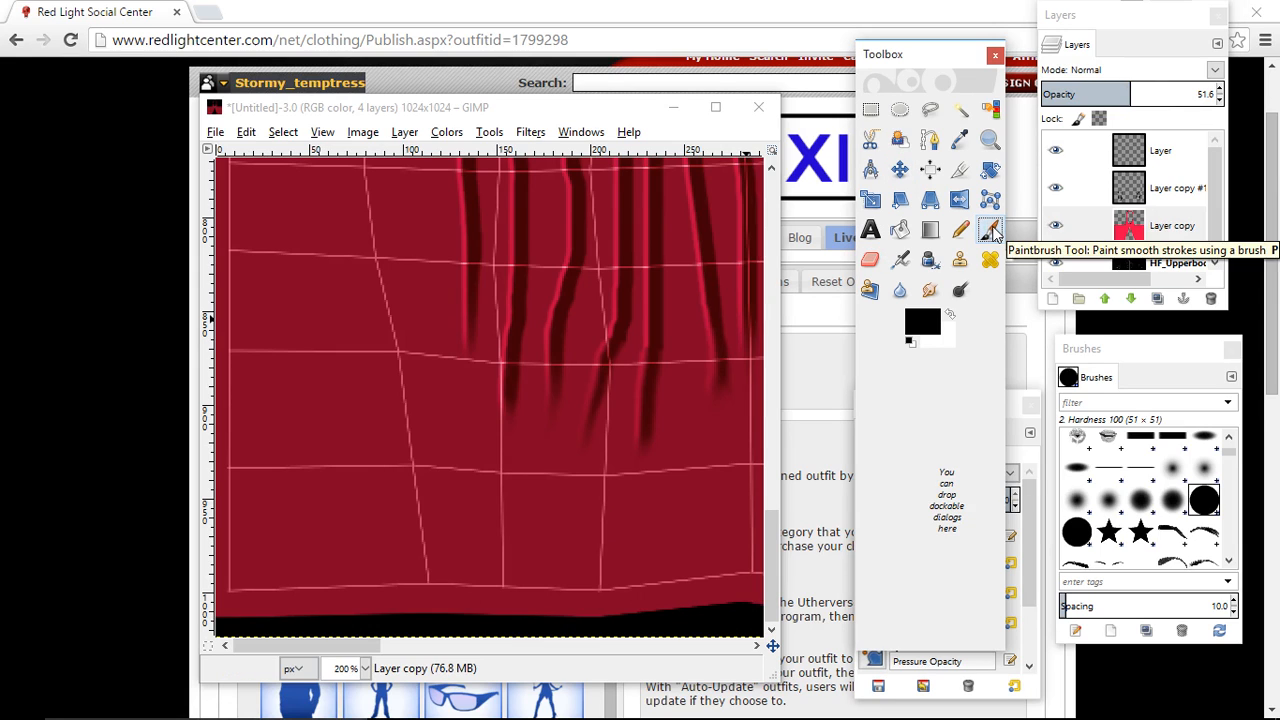
{"action": "left_click", "coordinate": [1141, 533]}
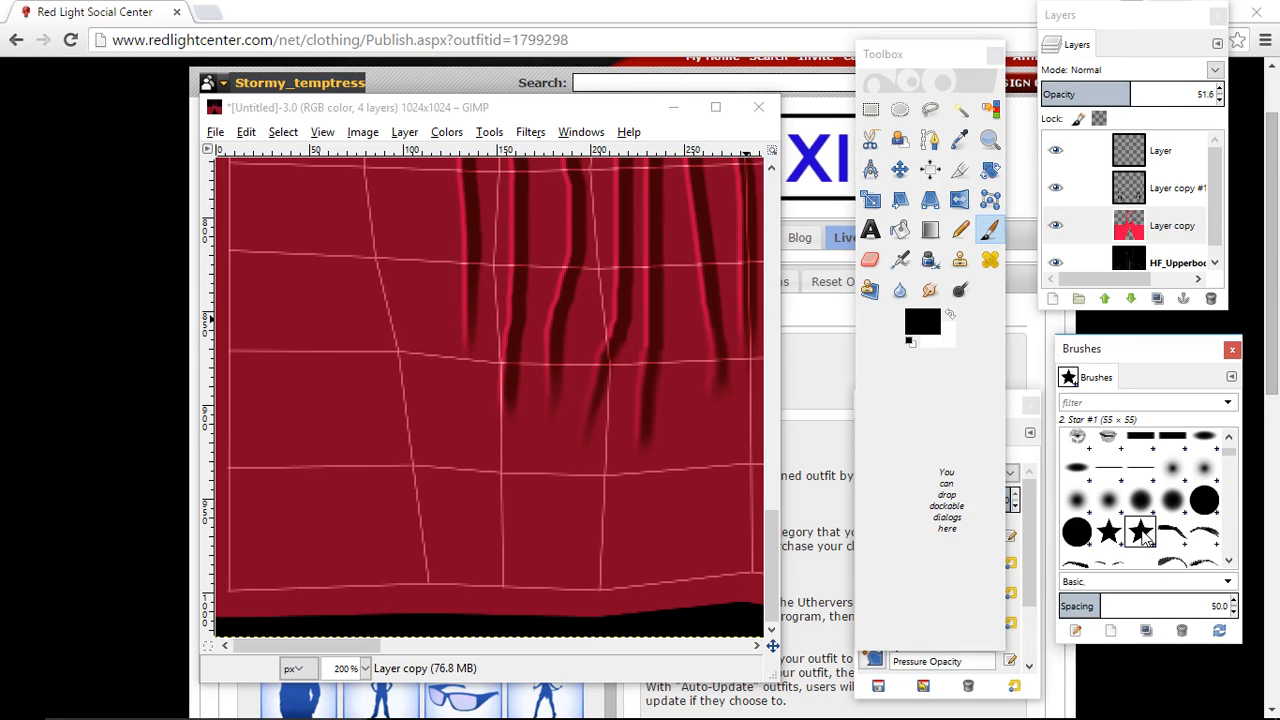
{"action": "double_click", "coordinate": [989, 230]}
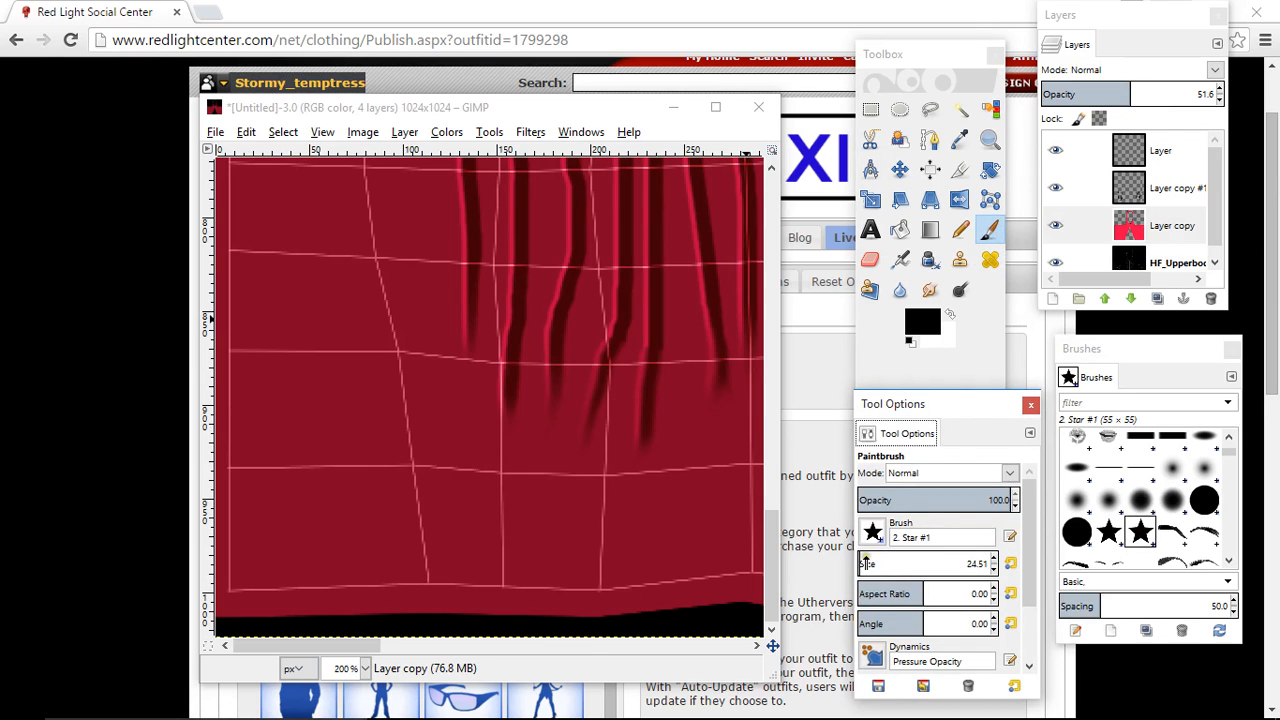
{"action": "left_click", "coordinate": [866, 563]}
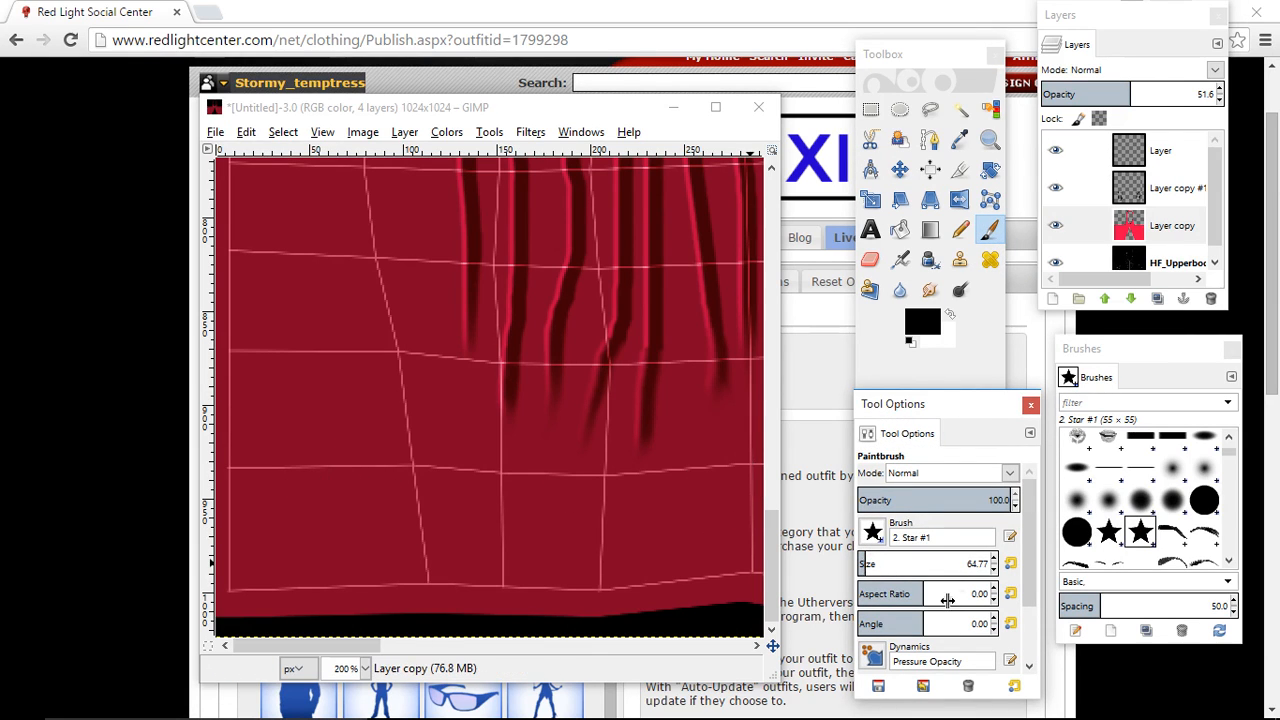
{"action": "left_click", "coordinate": [872, 564]}
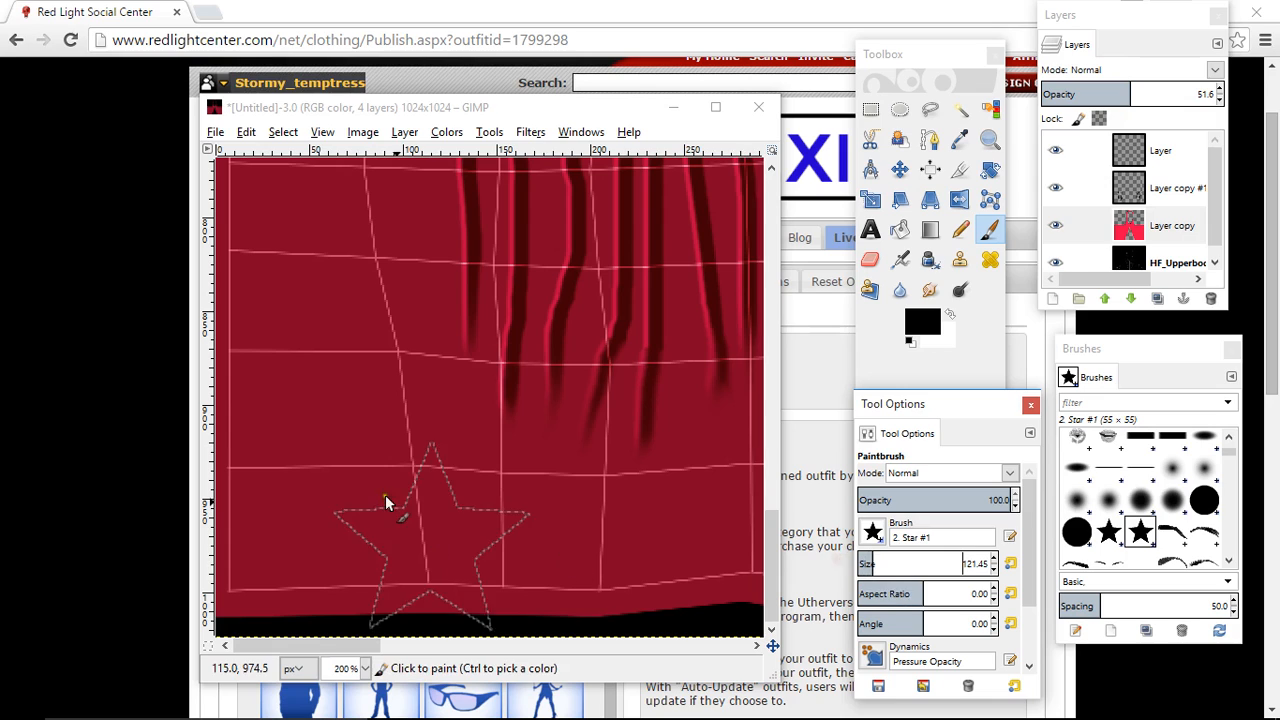
{"action": "left_click", "coordinate": [868, 564]}
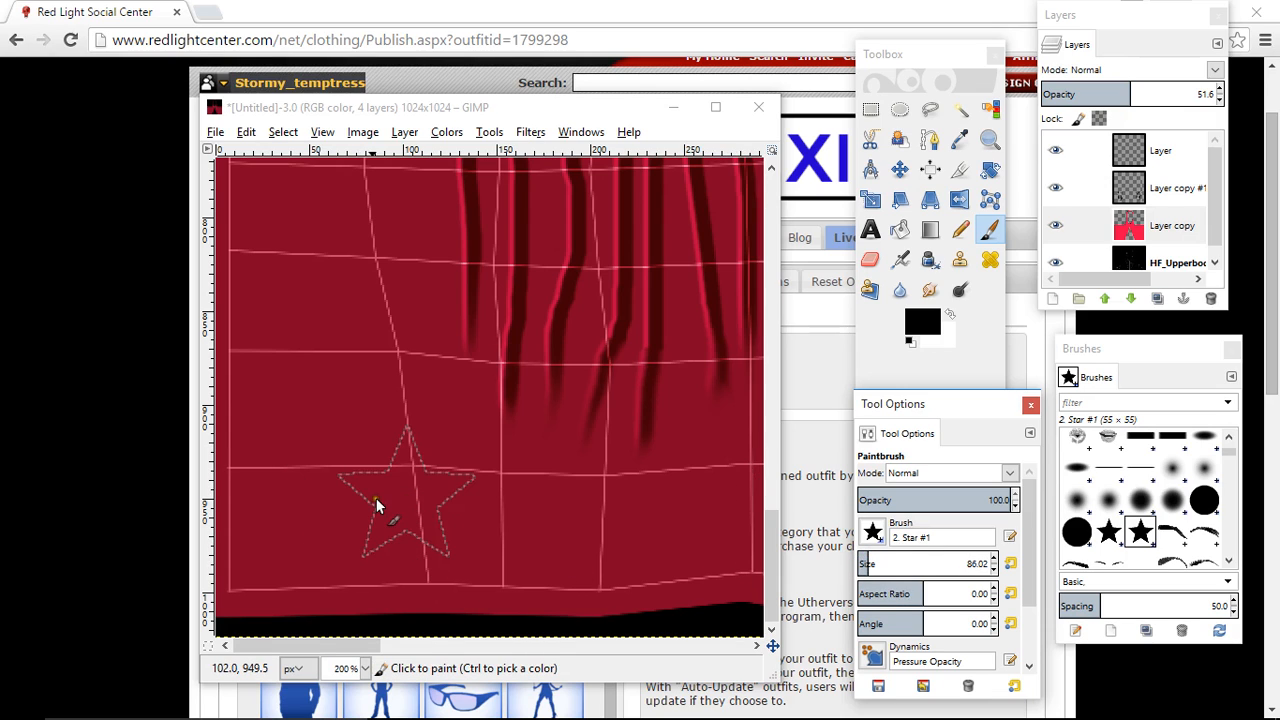
- On the topmost layer named Layer, paint three evenly spaced black stars along the hem of the top's left half
{"action": "left_click", "coordinate": [1172, 150]}
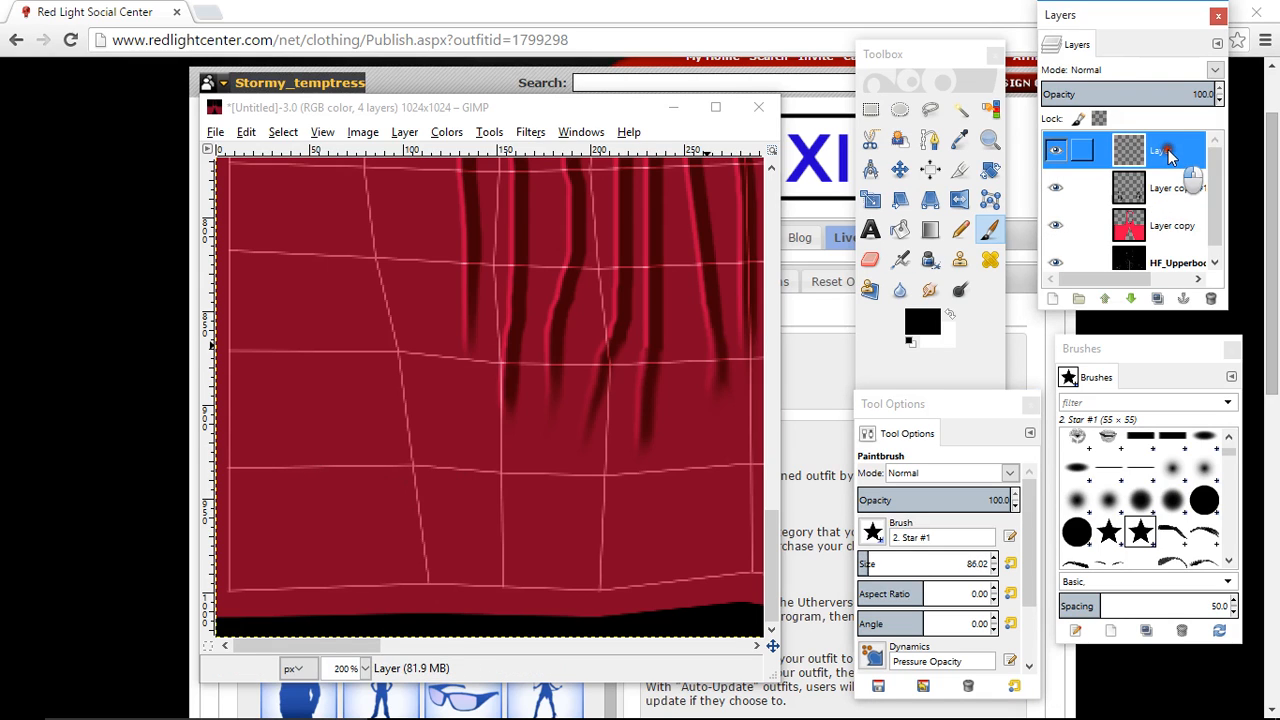
{"action": "left_click", "coordinate": [351, 505]}
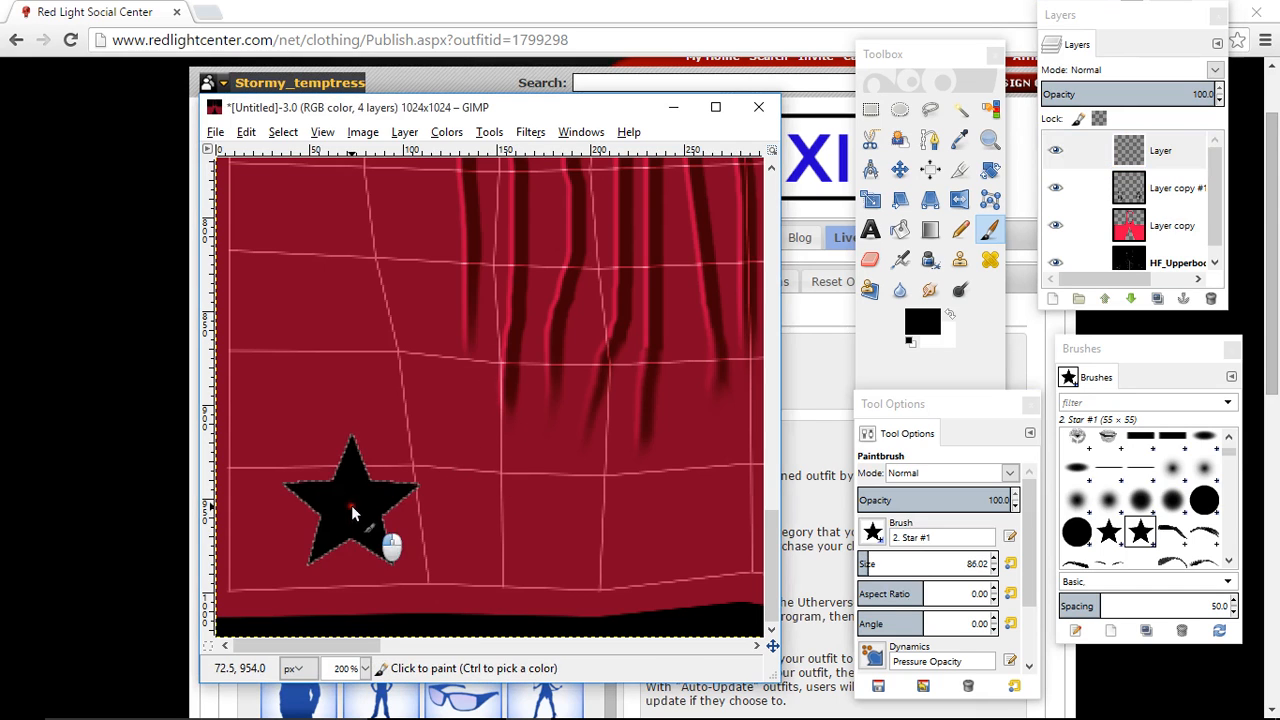
{"action": "left_click", "coordinate": [536, 510]}
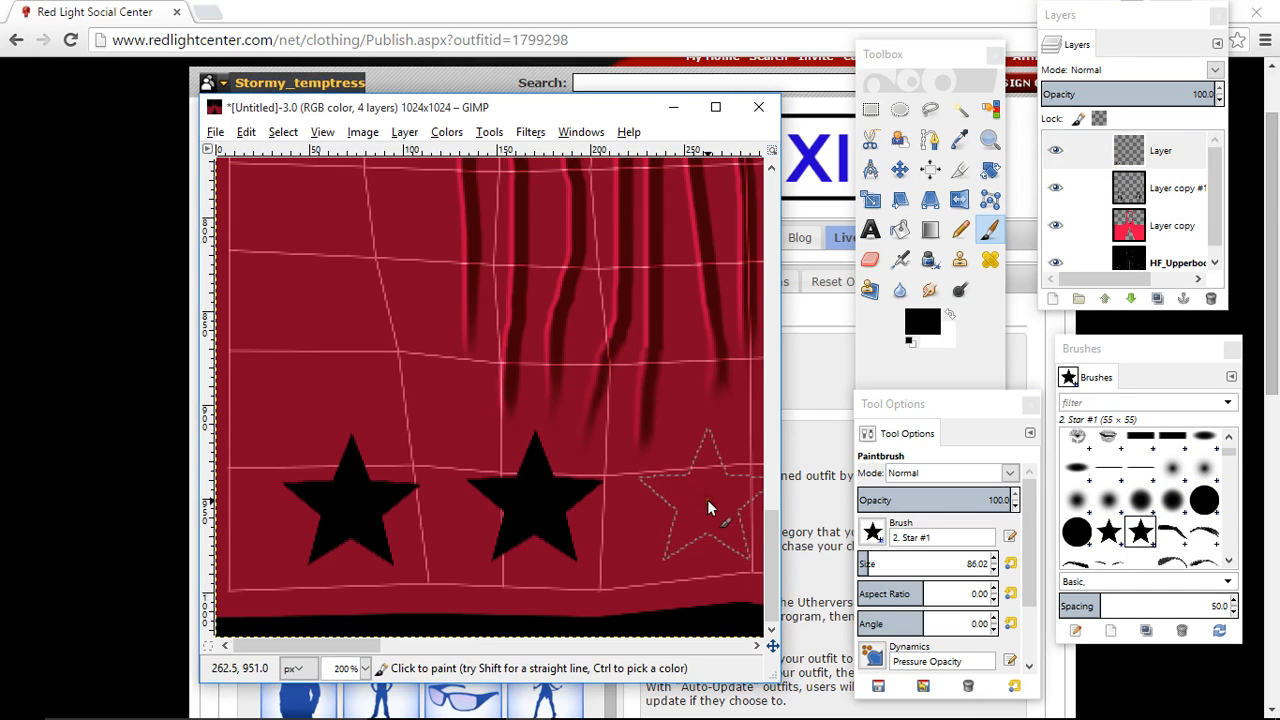
{"action": "left_click", "coordinate": [707, 499]}
- Paint five more black stars up the left edge of the front cutout, ending beside its peak
{"action": "left_click_drag", "start_coordinate": [363, 655], "coordinate": [443, 648]}
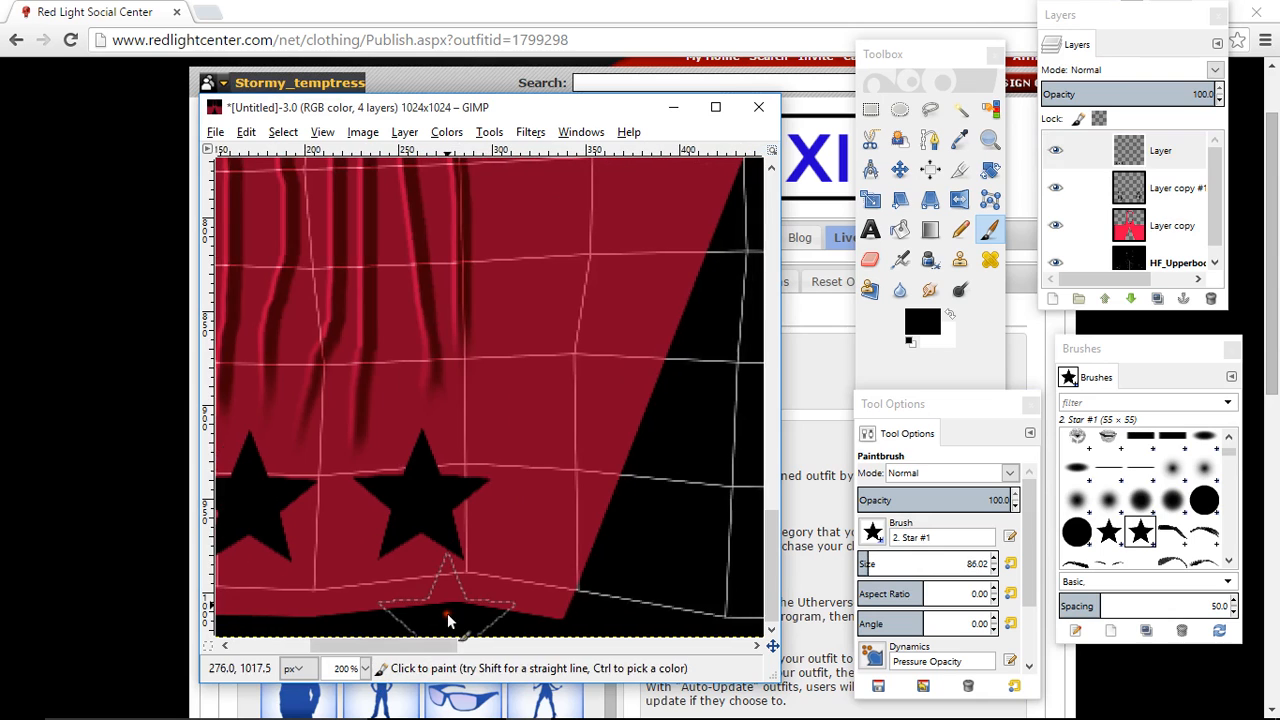
{"action": "left_click", "coordinate": [550, 415]}
{"action": "left_click", "coordinate": [622, 258]}
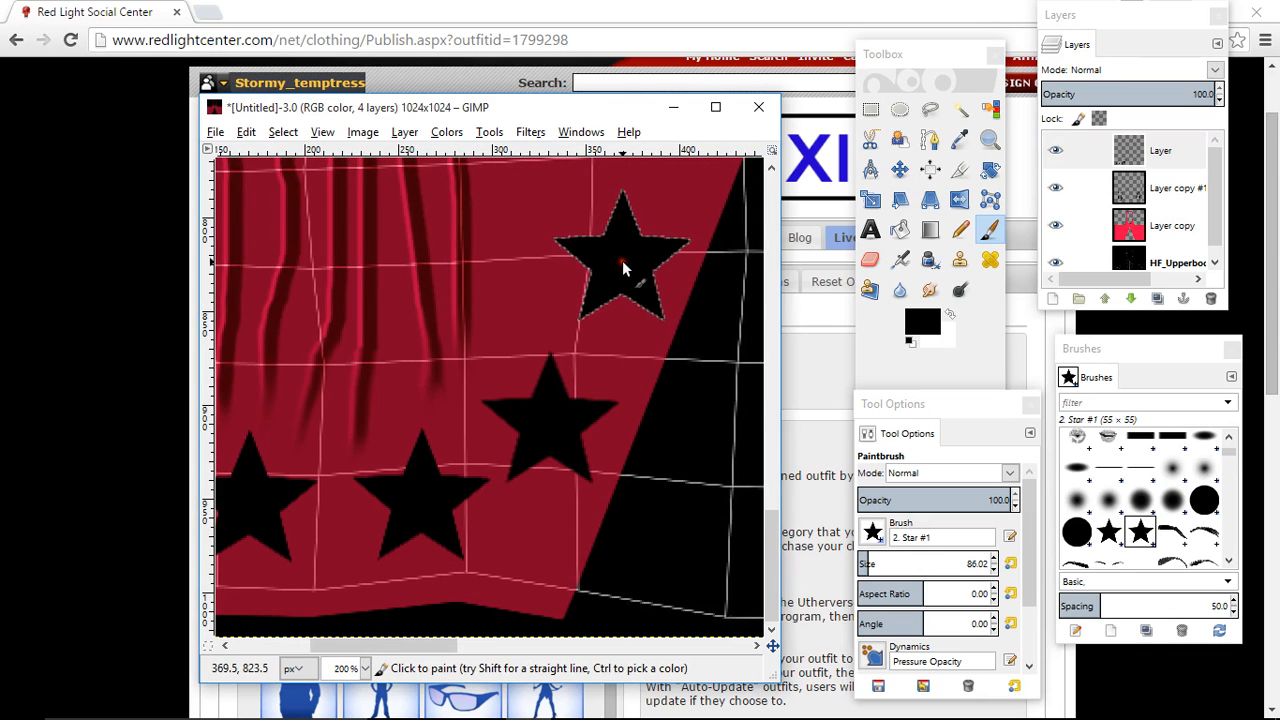
{"action": "scroll", "coordinate": [622, 260], "scroll_direction": "up", "scroll_amount": 2}
{"action": "left_click", "coordinate": [674, 322]}
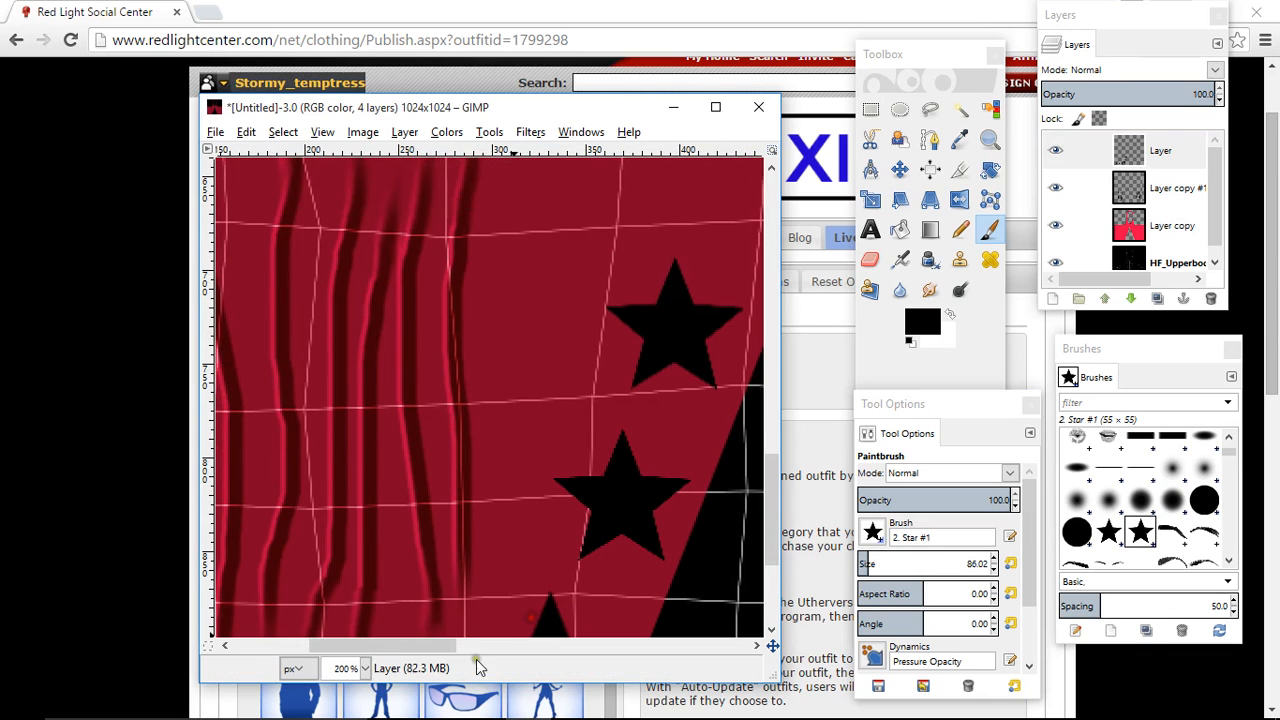
{"action": "left_click_drag", "start_coordinate": [438, 652], "coordinate": [503, 651]}
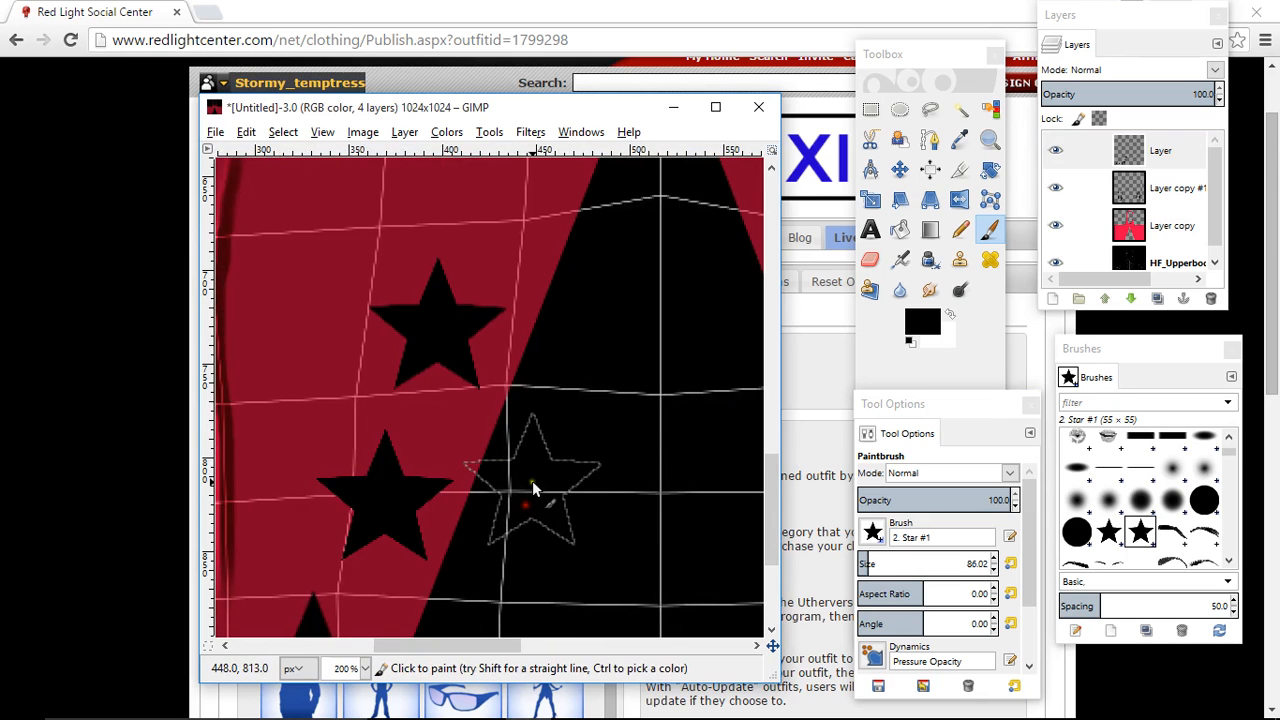
{"action": "scroll", "coordinate": [532, 480], "scroll_direction": "up", "scroll_amount": 3}
{"action": "left_click", "coordinate": [503, 528]}
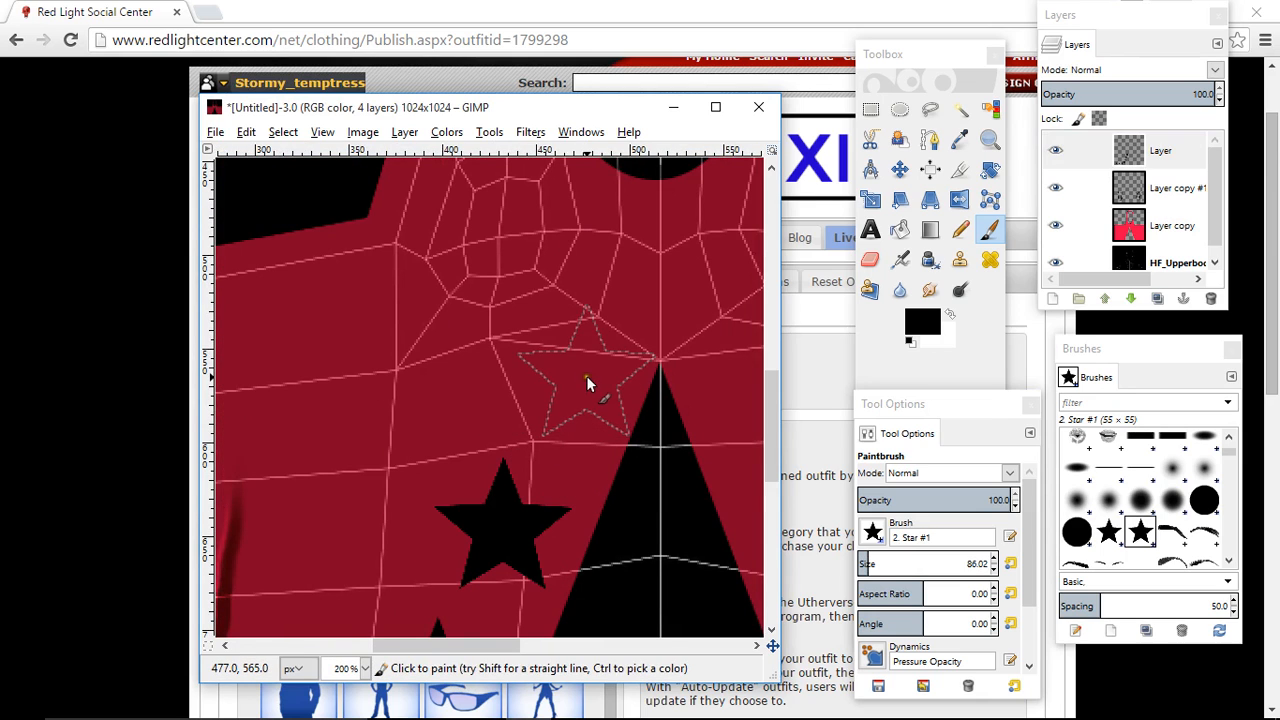
{"action": "left_click", "coordinate": [573, 379]}
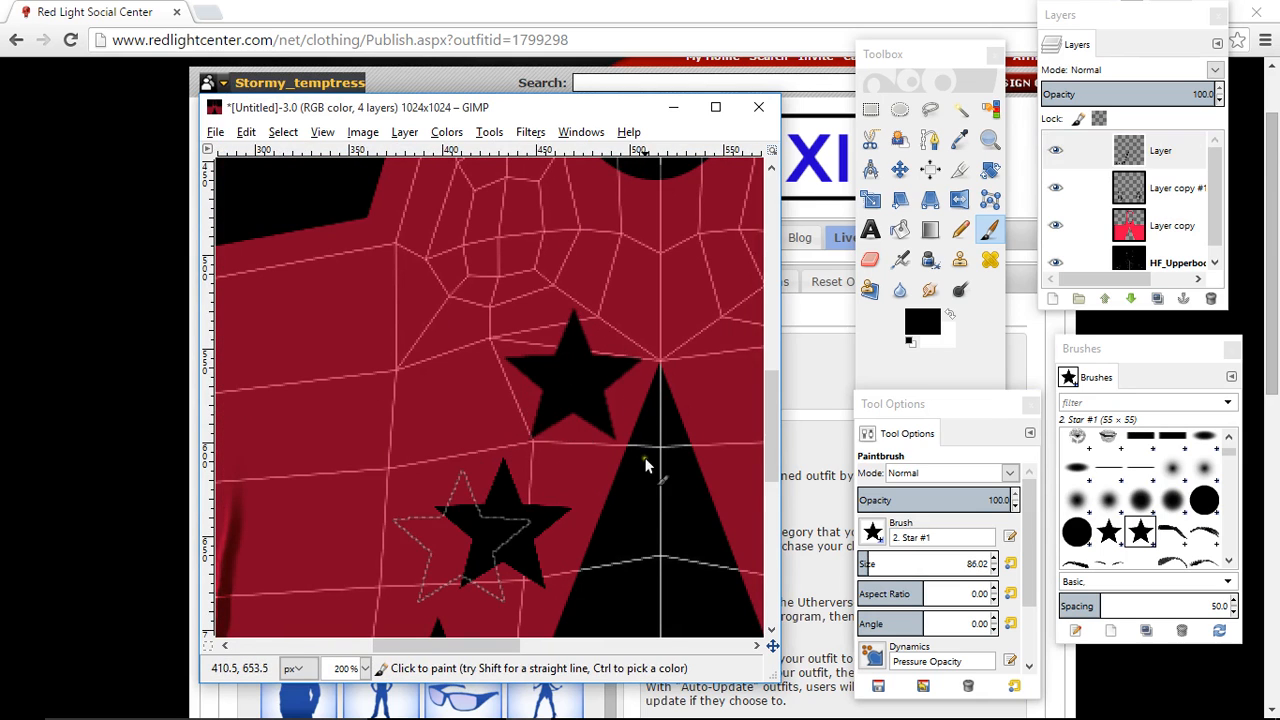
- Try flipping the original star layer horizontally, and undo the flip
{"action": "left_click", "coordinate": [901, 170]}
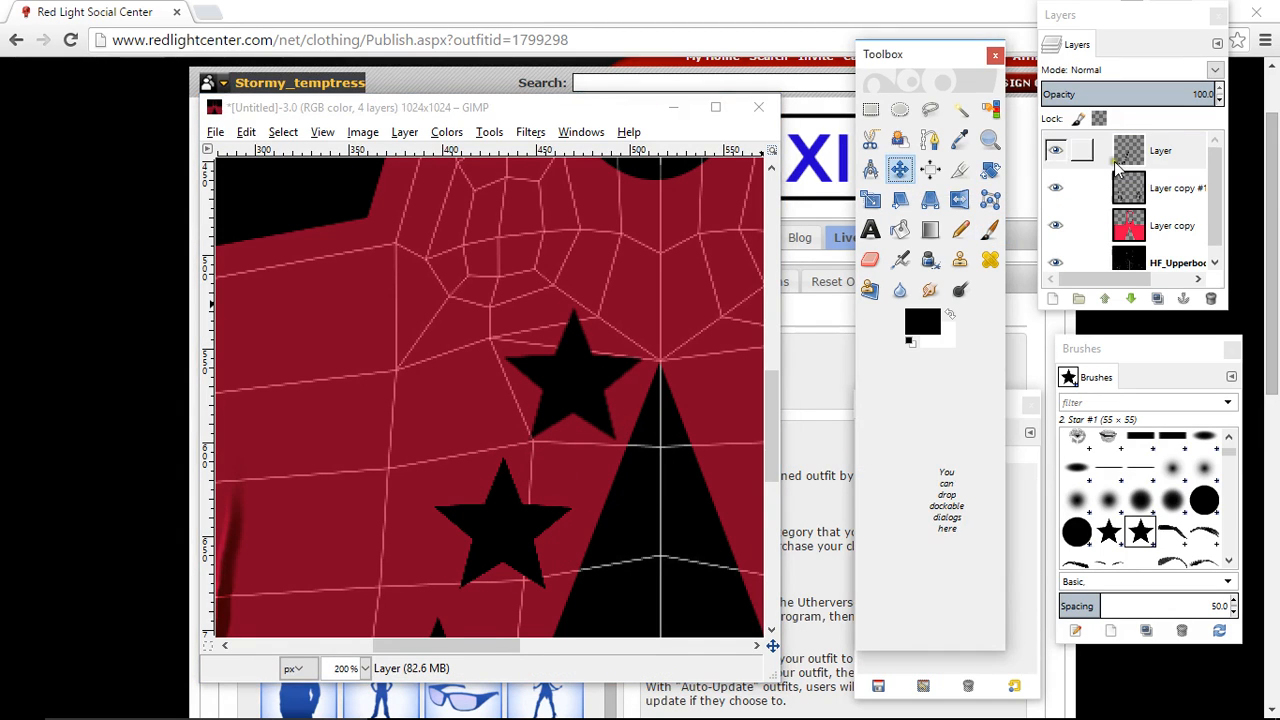
{"action": "left_click", "coordinate": [1128, 158]}
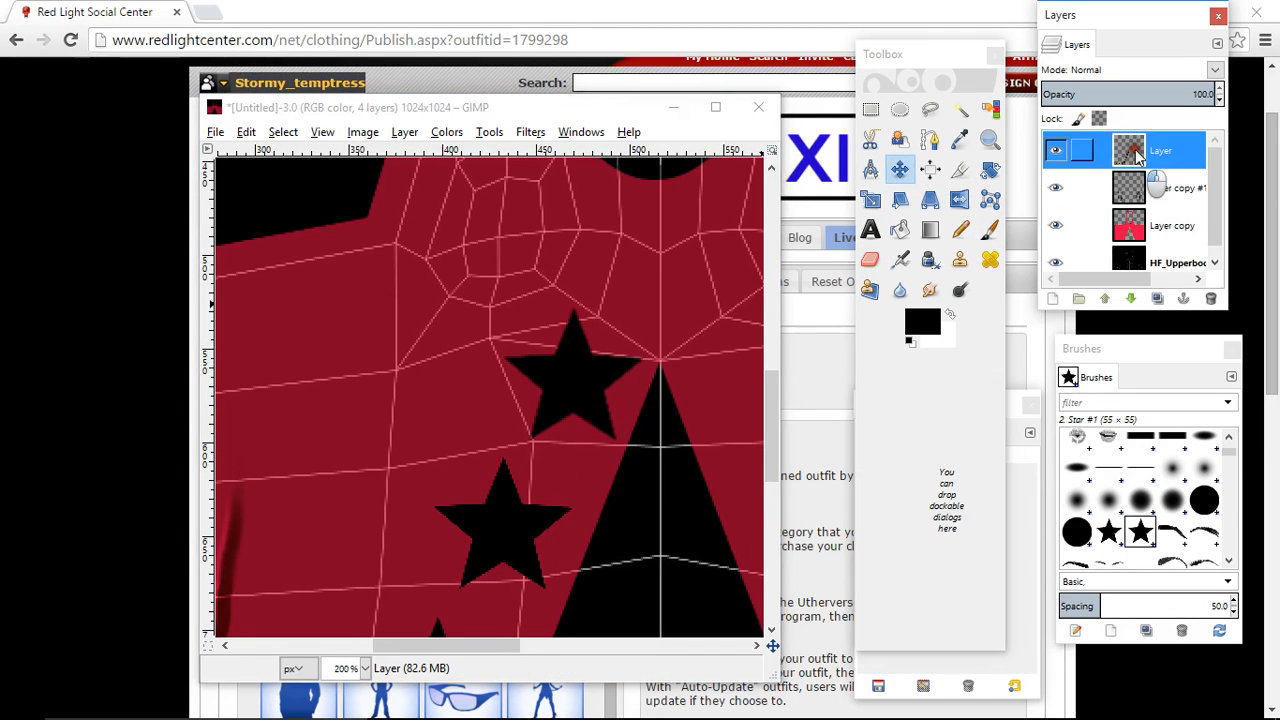
{"action": "left_click", "coordinate": [404, 131]}
{"action": "mouse_move", "coordinate": [440, 353]}
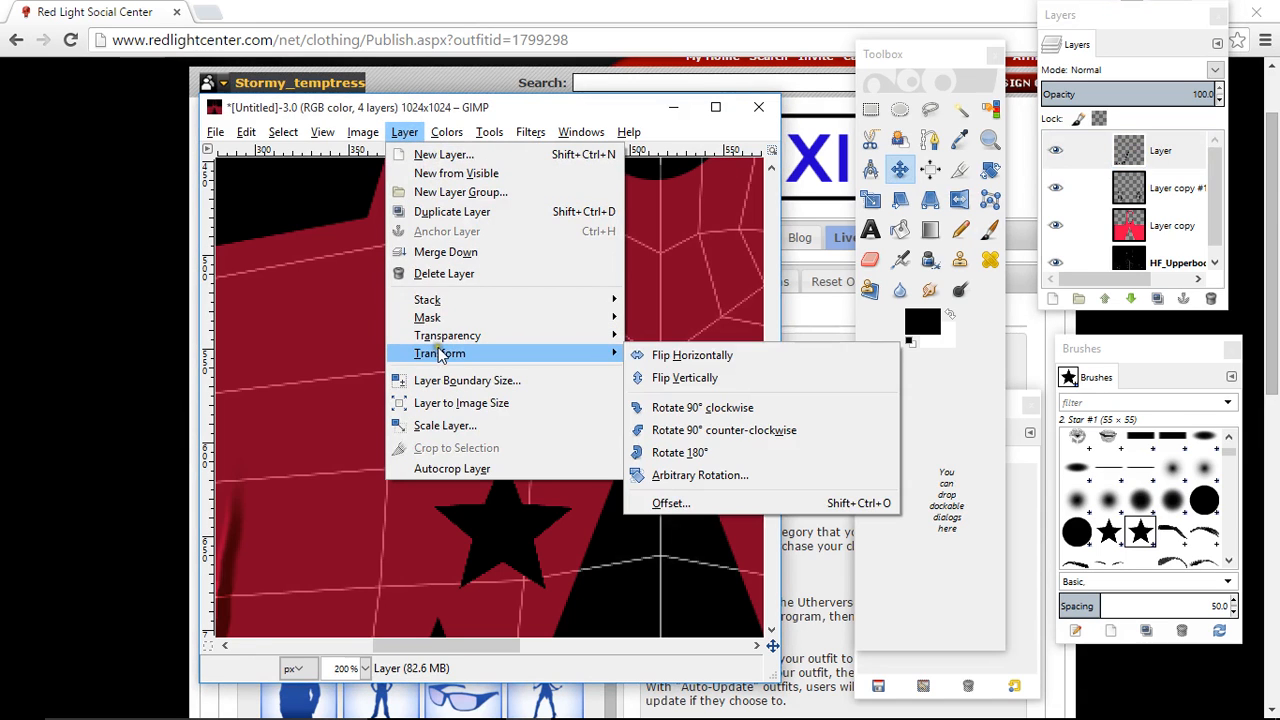
{"action": "left_click", "coordinate": [684, 356]}
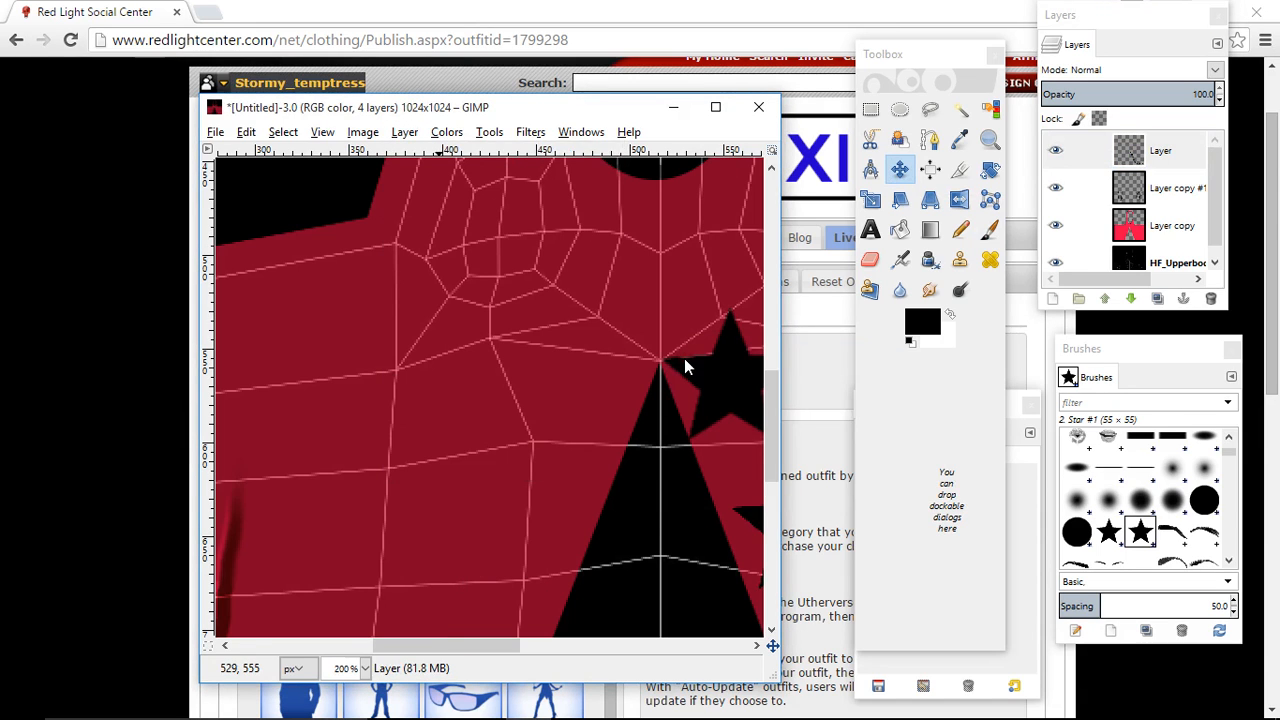
{"action": "left_click", "coordinate": [246, 131]}
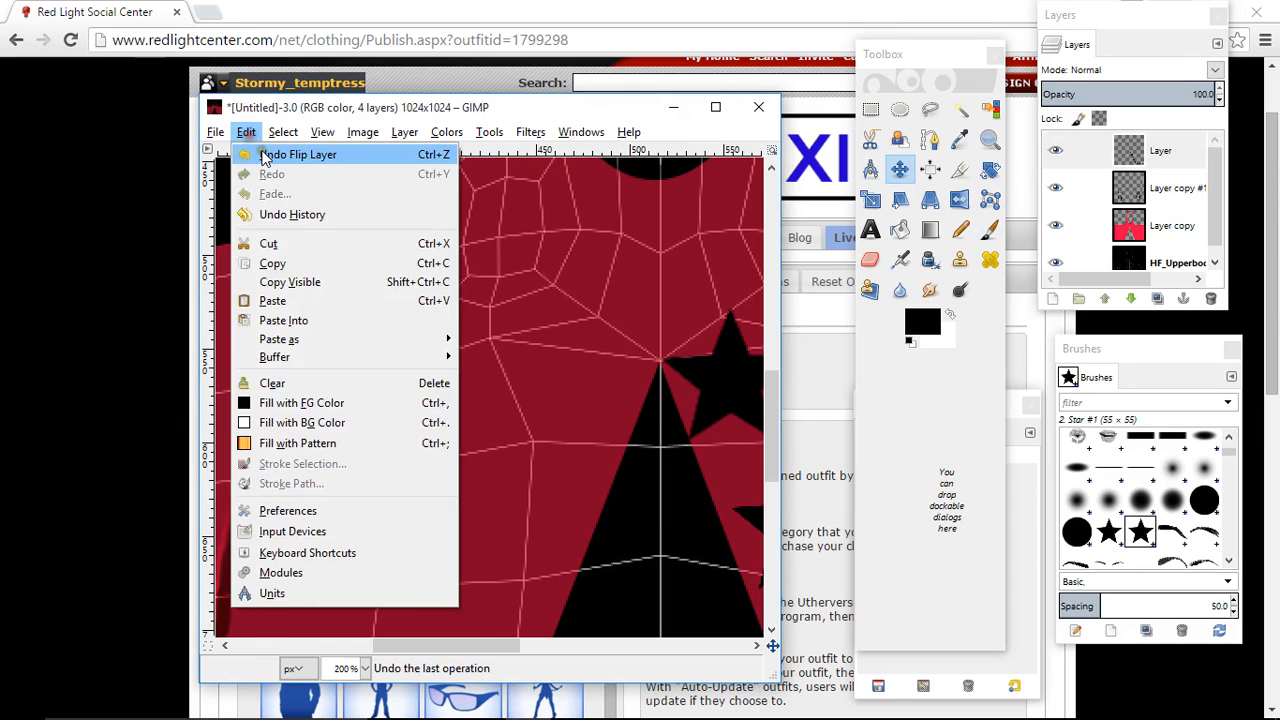
{"action": "left_click", "coordinate": [265, 158]}
- Duplicate the star layer and flip the duplicate horizontally to mirror the stars onto the other half
{"action": "left_click", "coordinate": [1175, 148]}
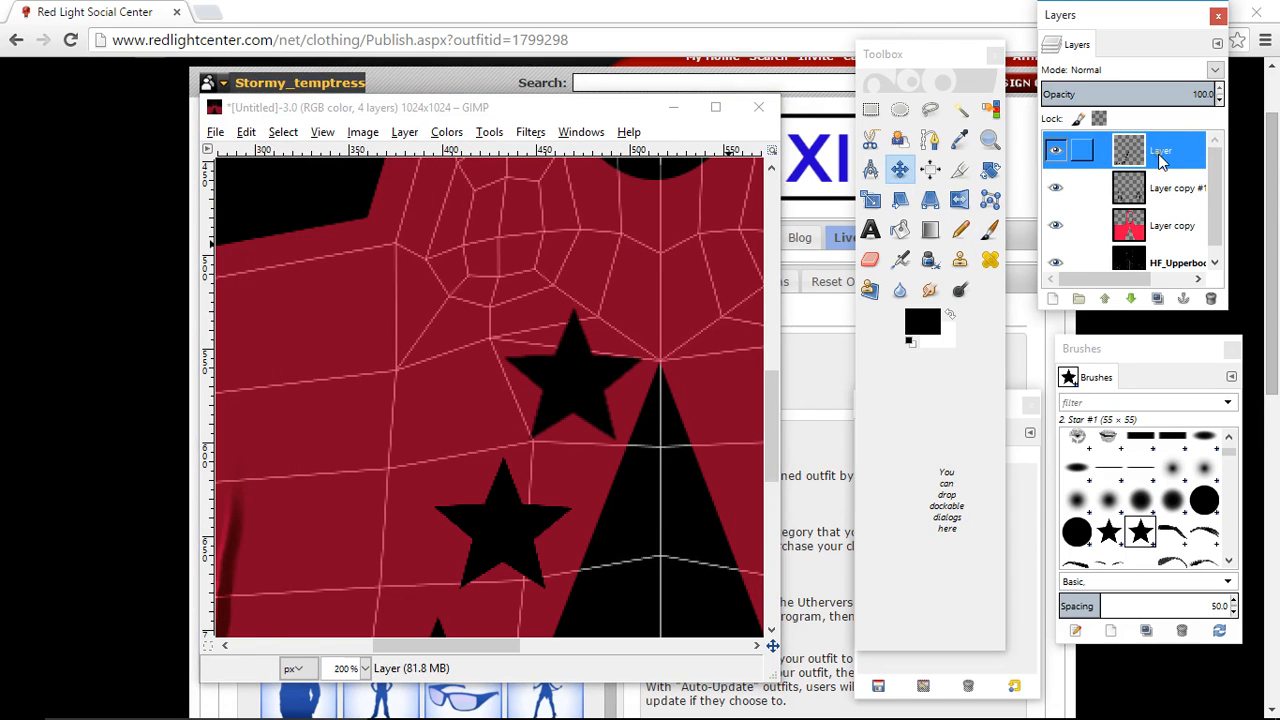
{"action": "left_click", "coordinate": [1157, 300]}
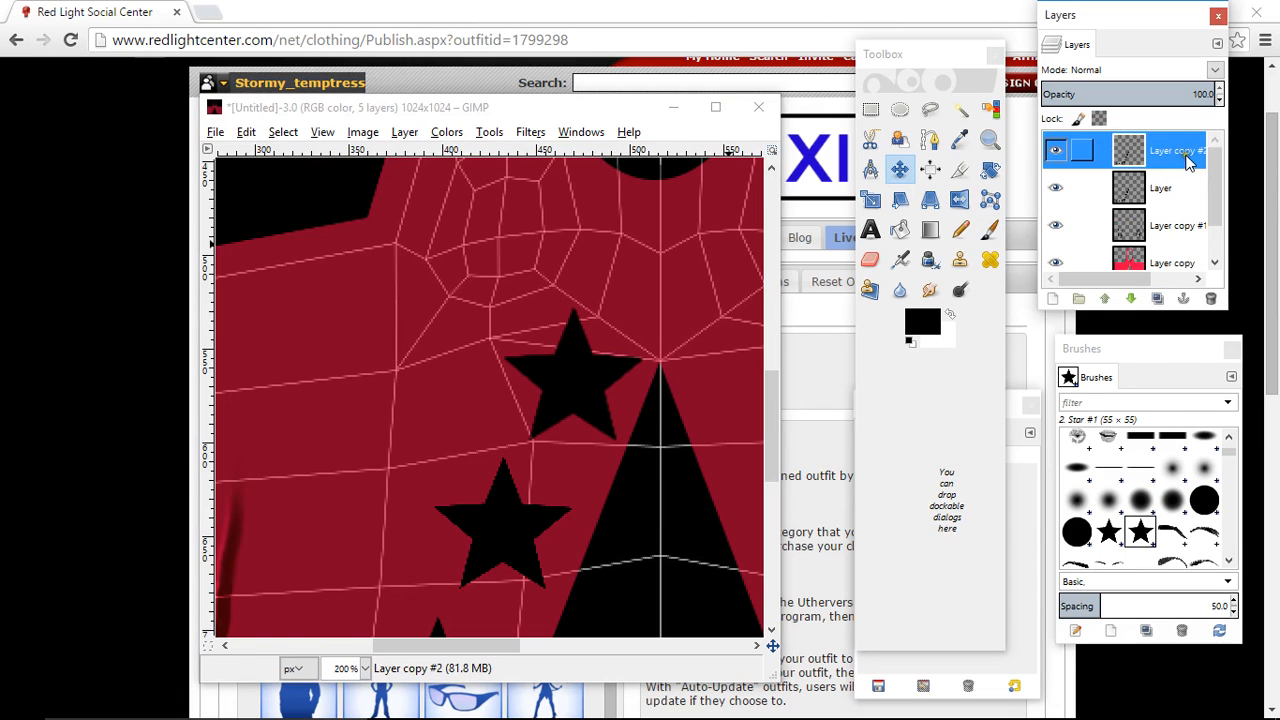
{"action": "left_click", "coordinate": [404, 132]}
{"action": "mouse_move", "coordinate": [560, 353]}
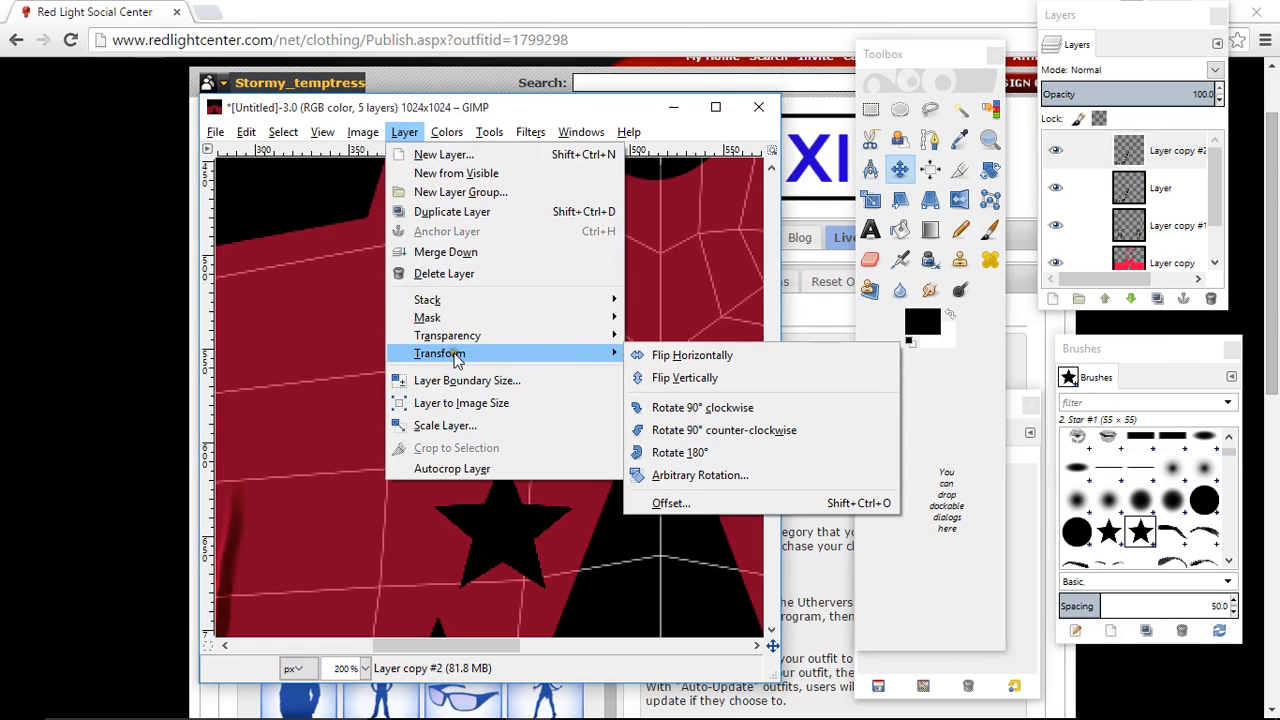
{"action": "left_click", "coordinate": [660, 354]}
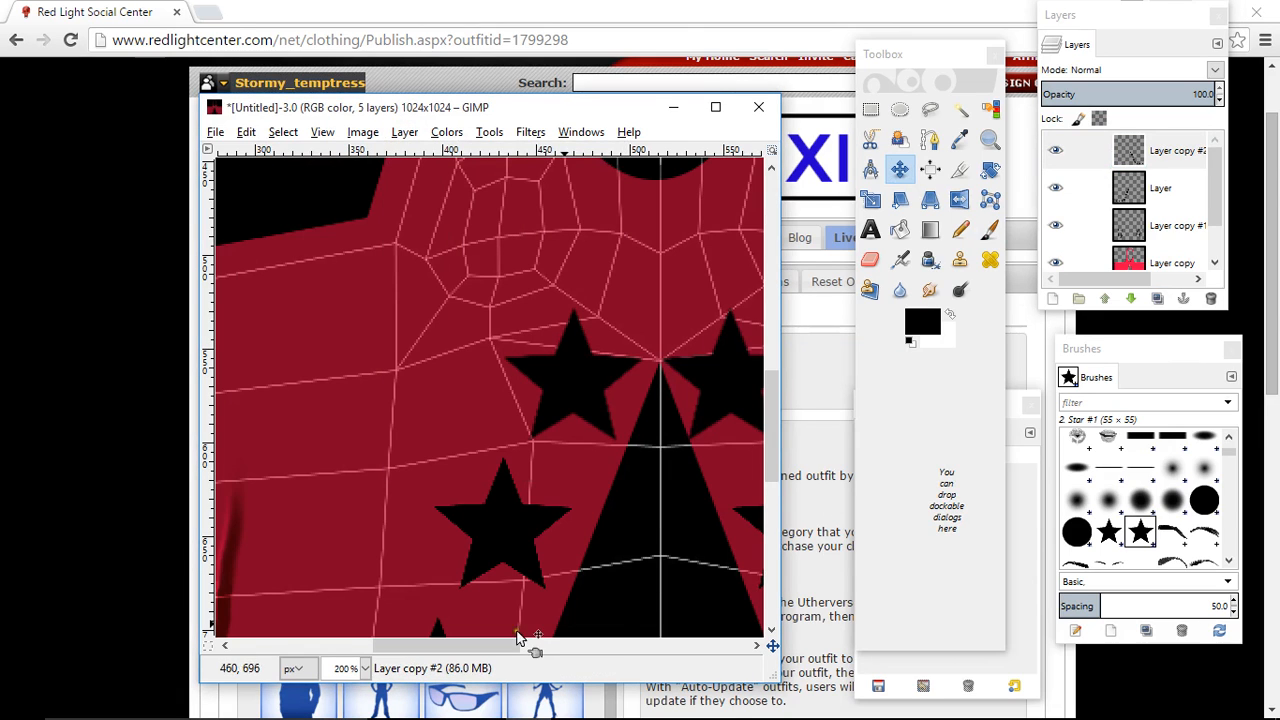
- Move the mirrored star layer about 6 px to the right, away from the cutout's edge
{"action": "left_click_drag", "start_coordinate": [445, 648], "coordinate": [507, 650]}
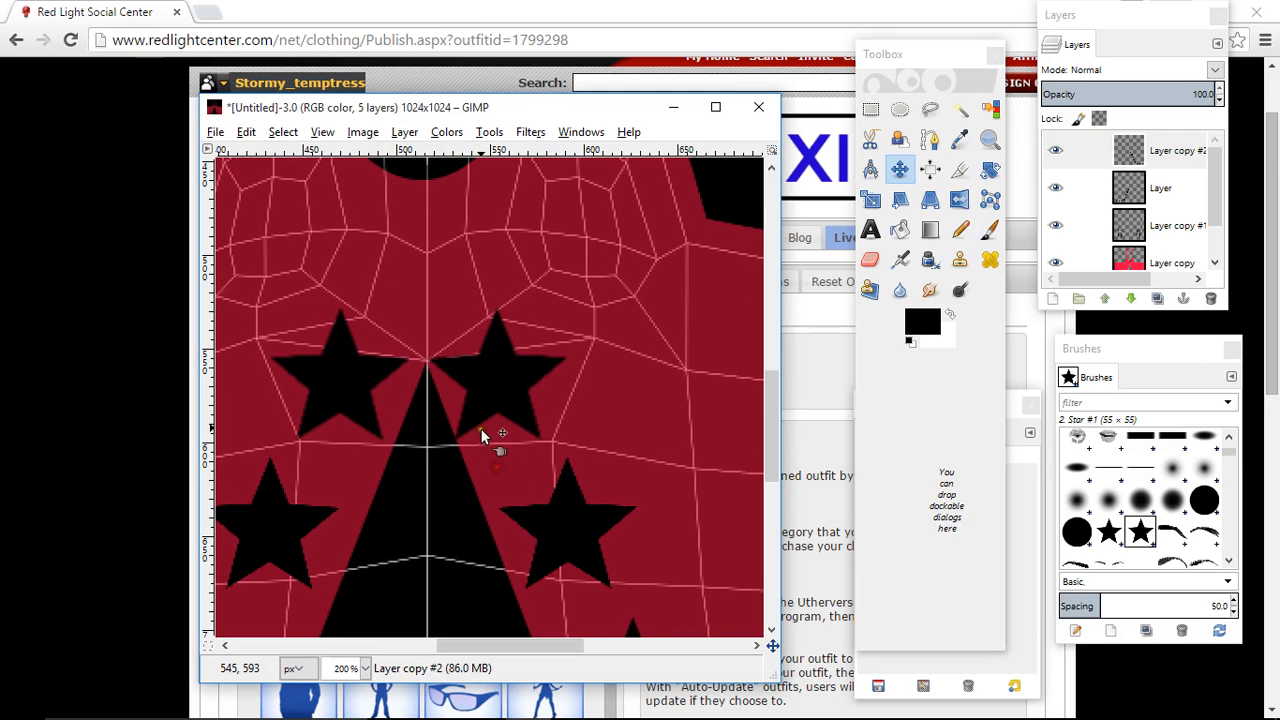
{"action": "left_click", "coordinate": [899, 170]}
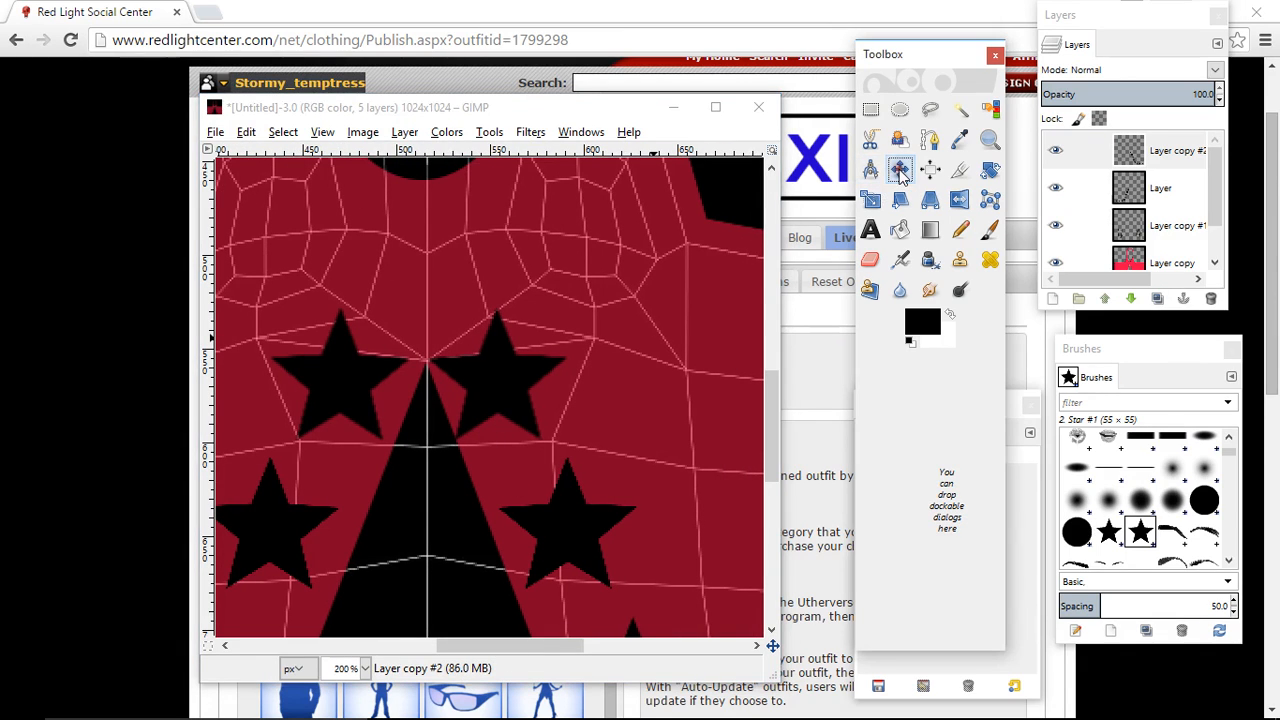
{"action": "left_click_drag", "start_coordinate": [510, 385], "coordinate": [522, 381]}
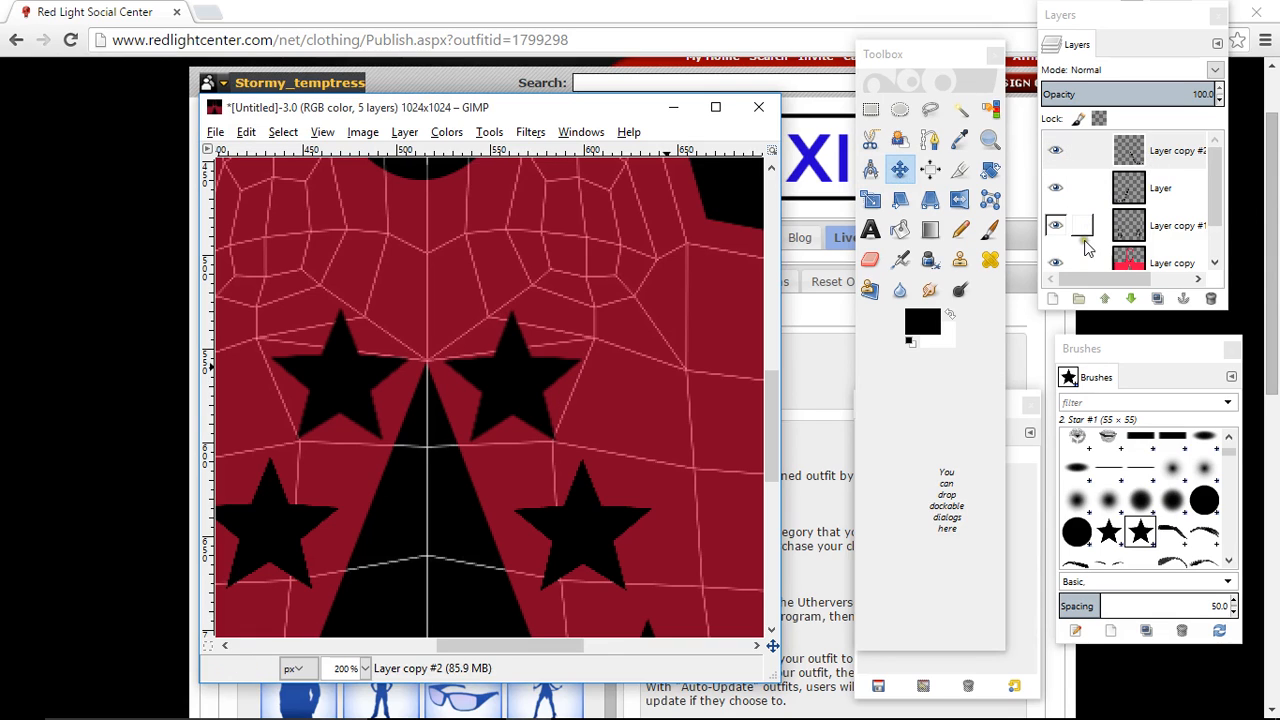
- Set the opacity of Layer copy to 100 and hide the HF_Upperbody template layer
{"action": "scroll", "coordinate": [1095, 240], "scroll_direction": "down", "scroll_amount": 1}
{"action": "left_click", "coordinate": [1160, 216]}
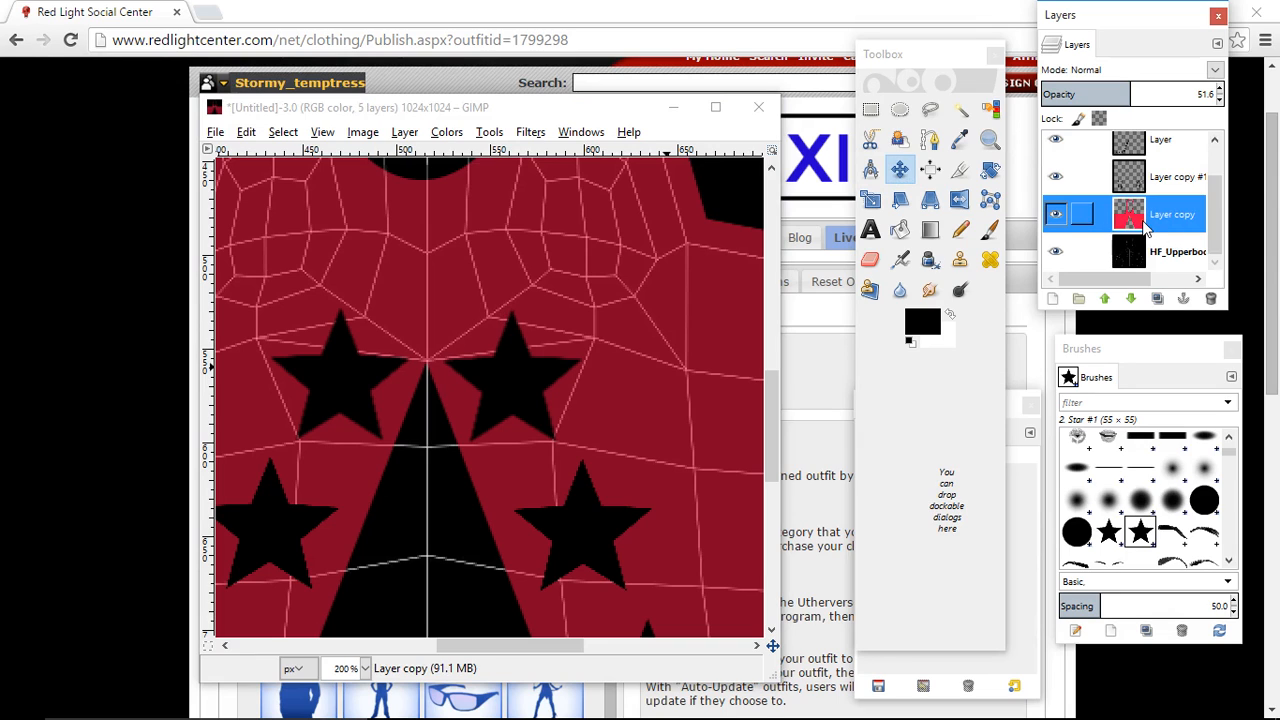
{"action": "left_click_drag", "start_coordinate": [1124, 93], "coordinate": [1255, 95]}
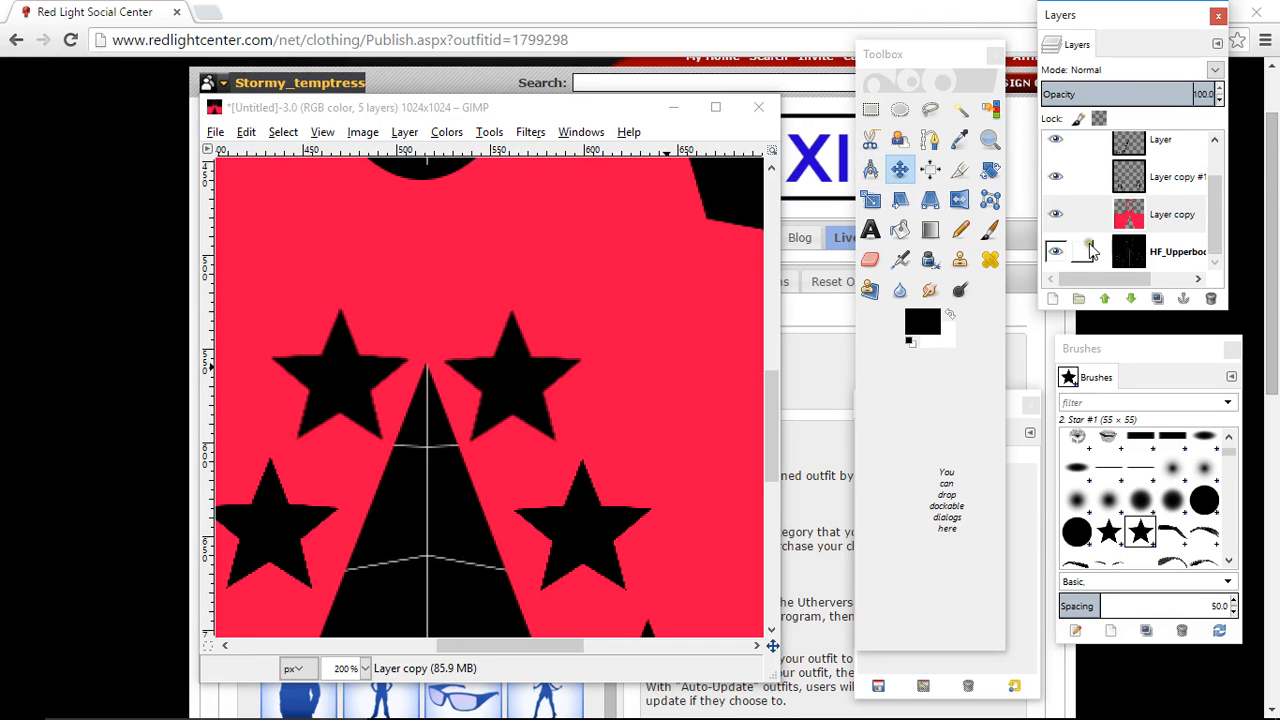
{"action": "left_click", "coordinate": [1056, 251]}
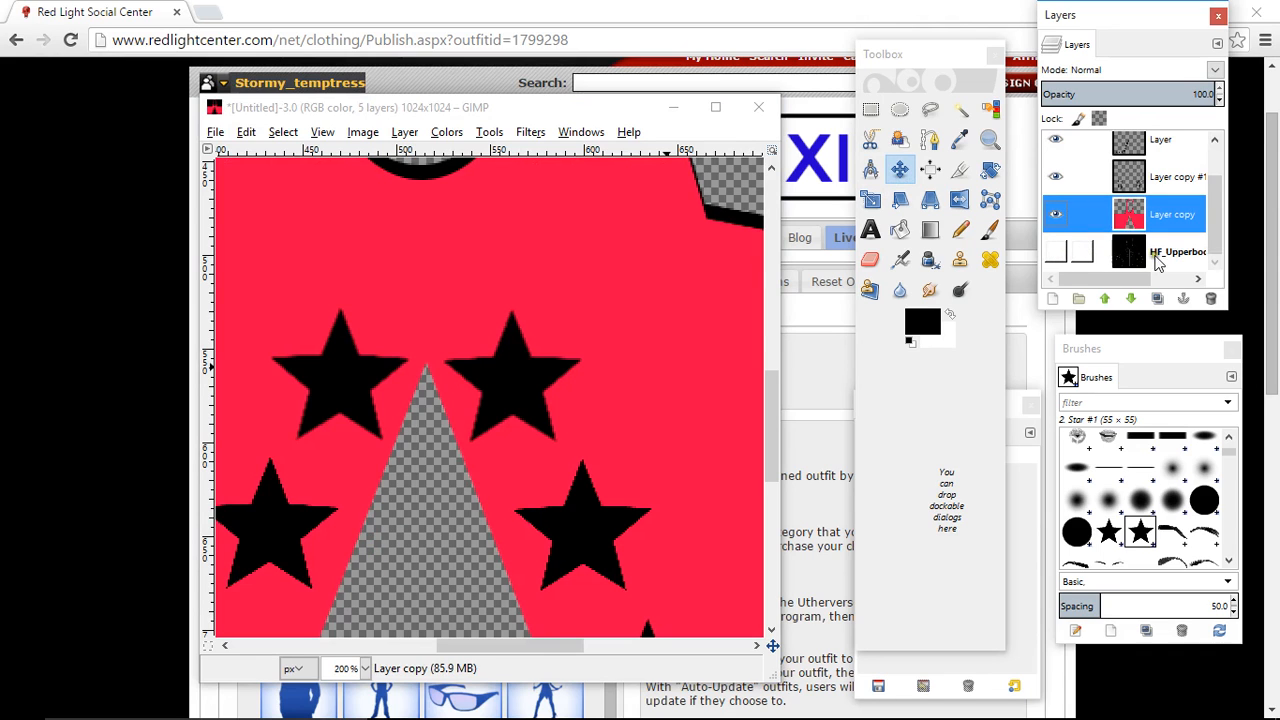
- View the whole texture at 50% and export it again to PINK TOP.png
{"action": "left_click", "coordinate": [365, 668]}
{"action": "left_click", "coordinate": [355, 601]}
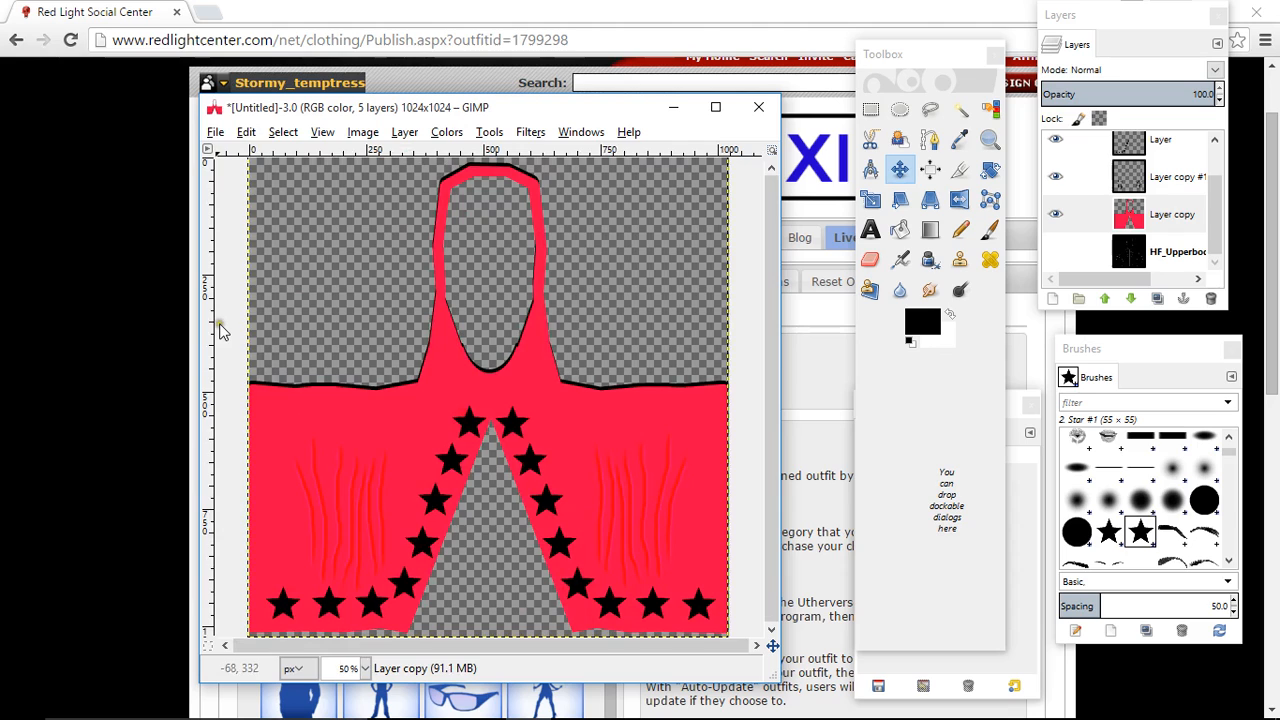
{"action": "left_click", "coordinate": [215, 133]}
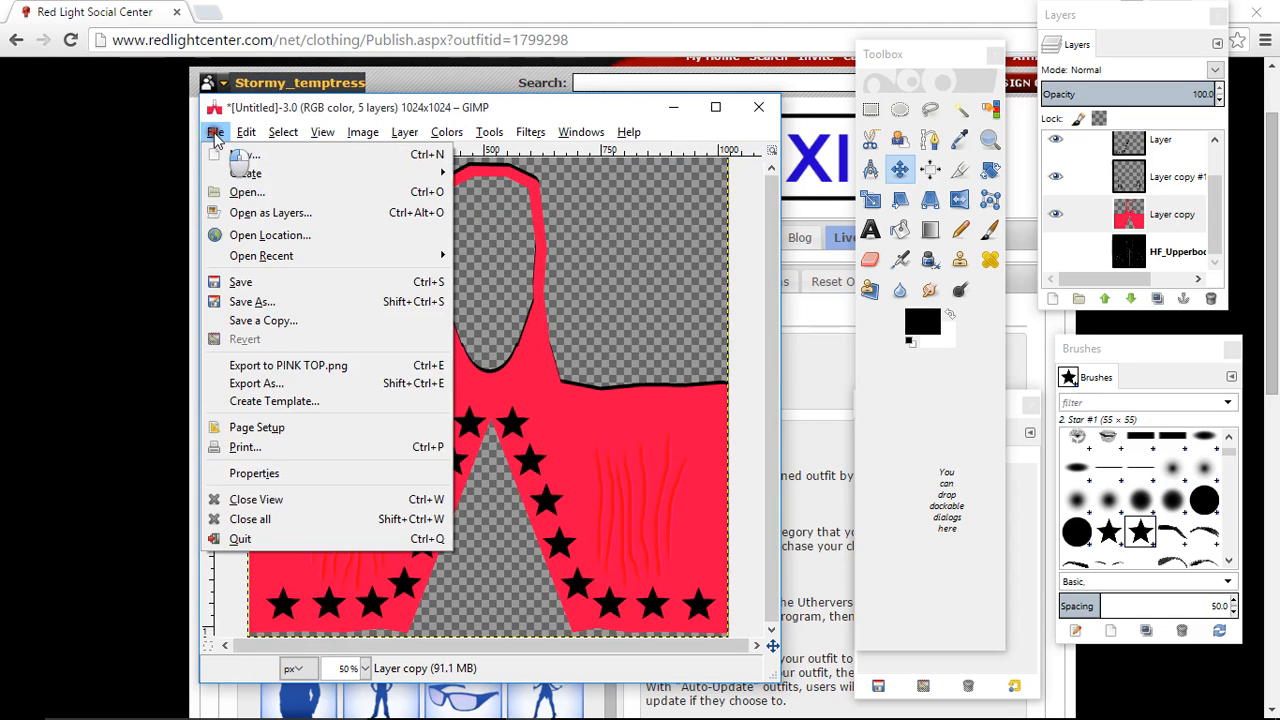
{"action": "left_click", "coordinate": [262, 366]}
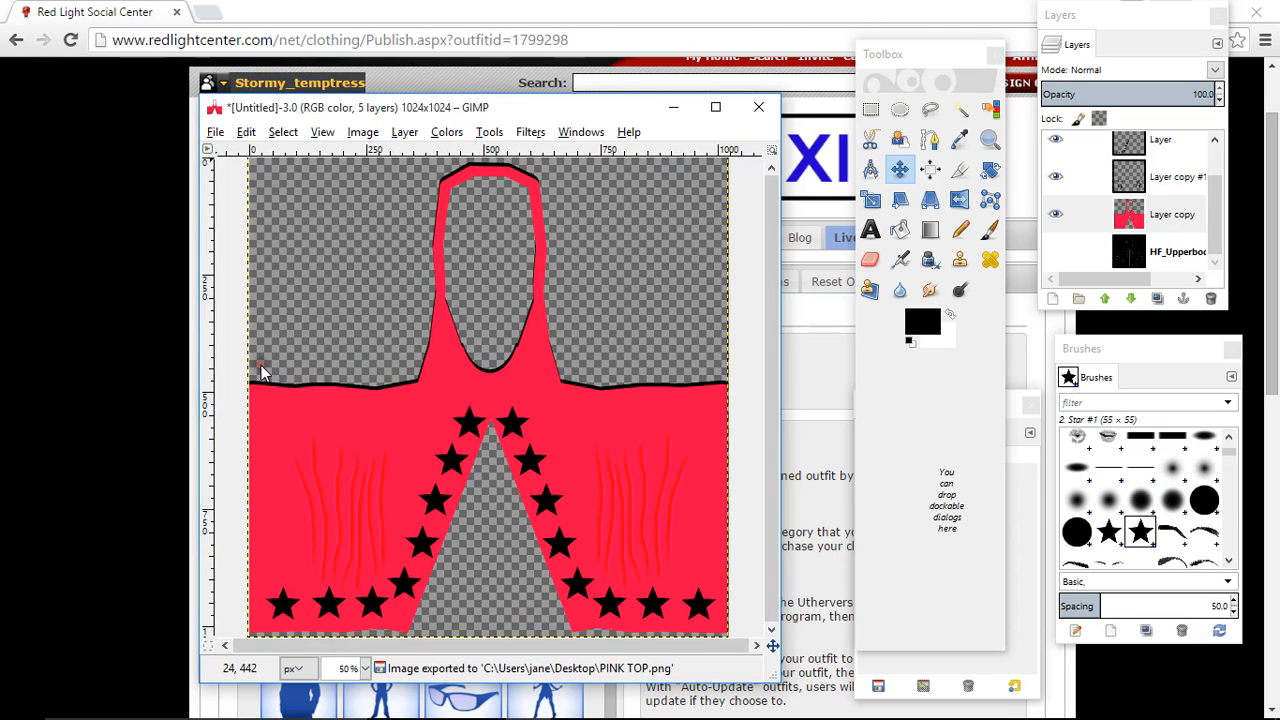
- Switch to the Red Light Center website and open the My Outfits page
{"action": "left_click", "coordinate": [673, 107]}
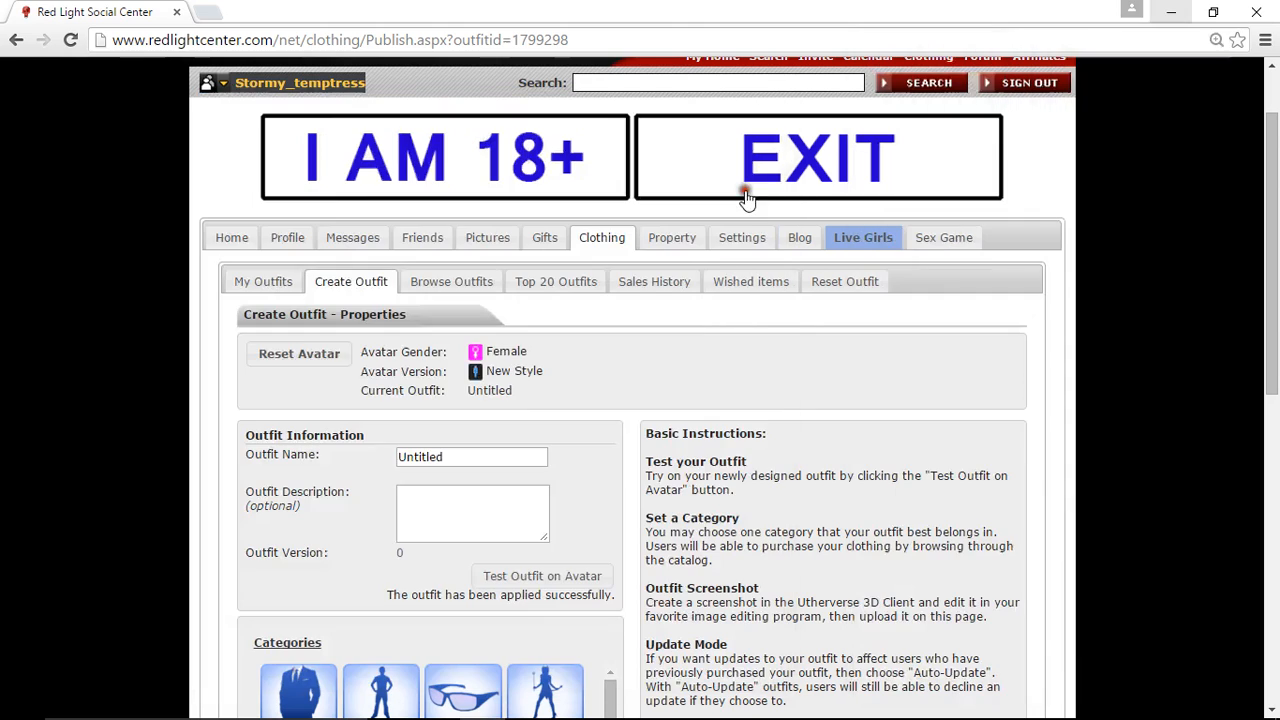
{"action": "left_click", "coordinate": [259, 285]}
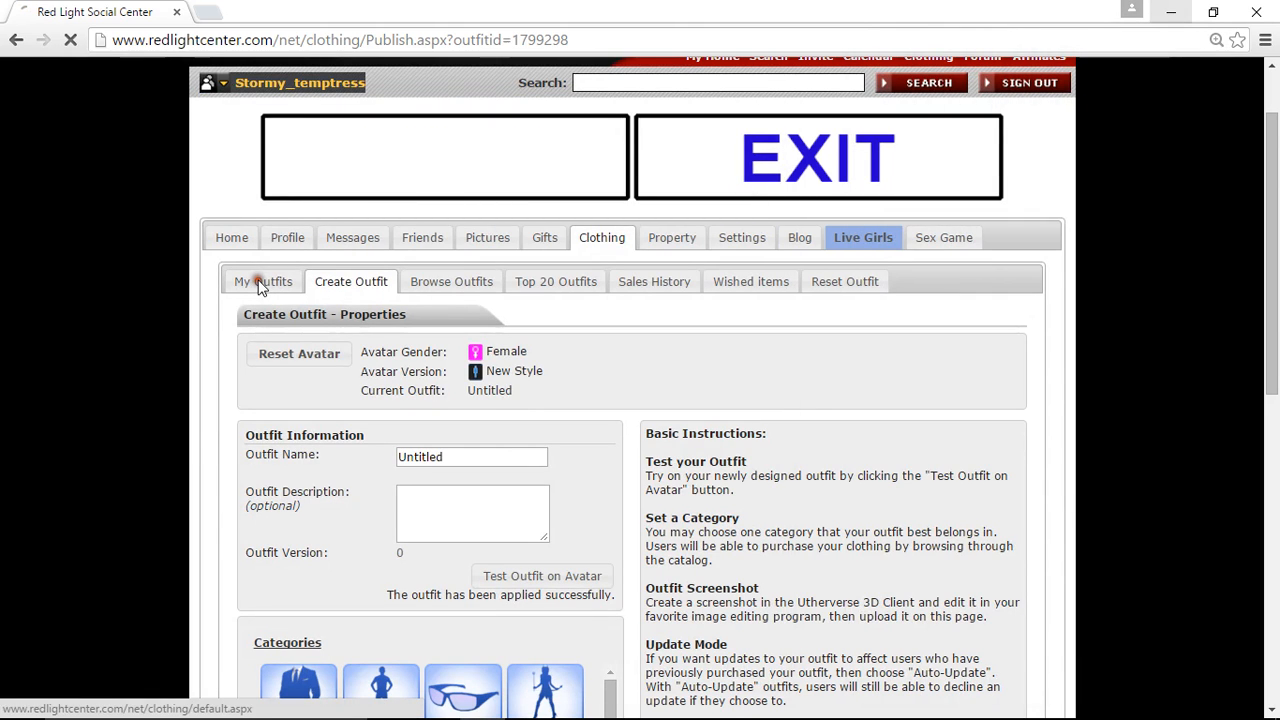
- Show the designed clothing on the My Outfits page and open the untitled tank top outfit for editing
{"action": "scroll", "coordinate": [203, 385], "scroll_direction": "down", "scroll_amount": 15}
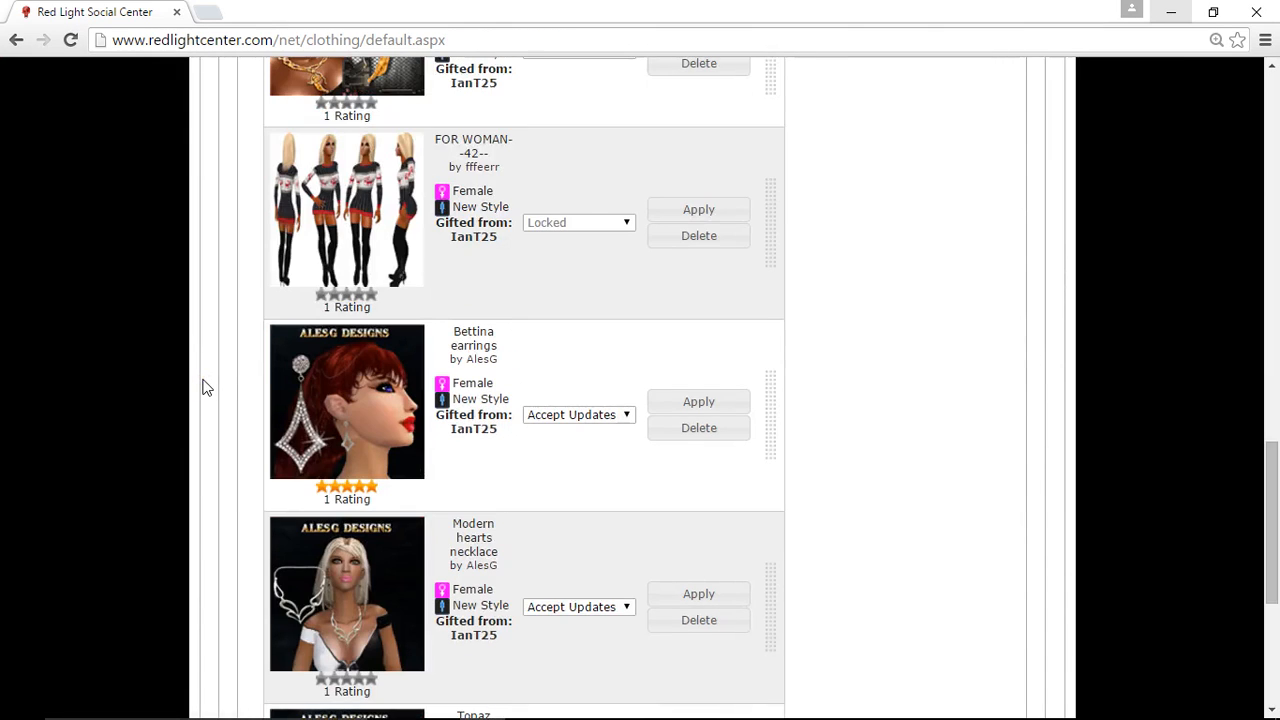
{"action": "scroll", "coordinate": [203, 385], "scroll_direction": "down", "scroll_amount": 4}
{"action": "left_click", "coordinate": [306, 572]}
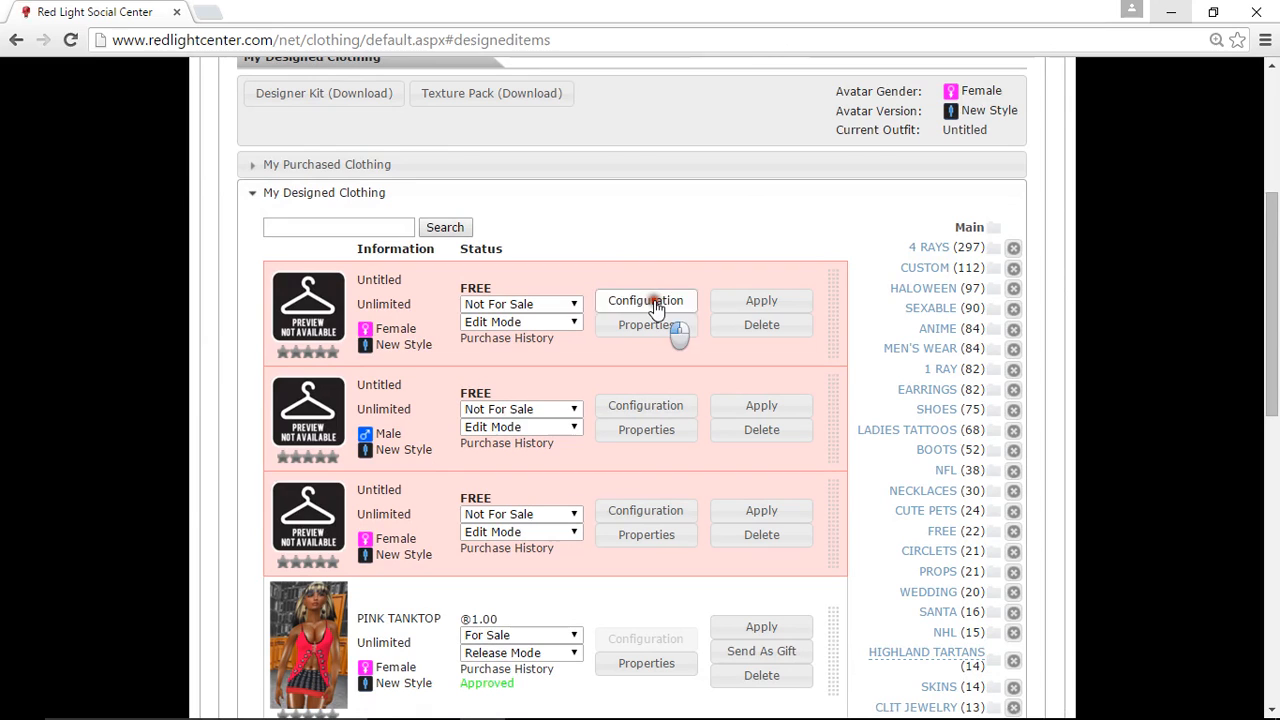
{"action": "left_click", "coordinate": [655, 303]}
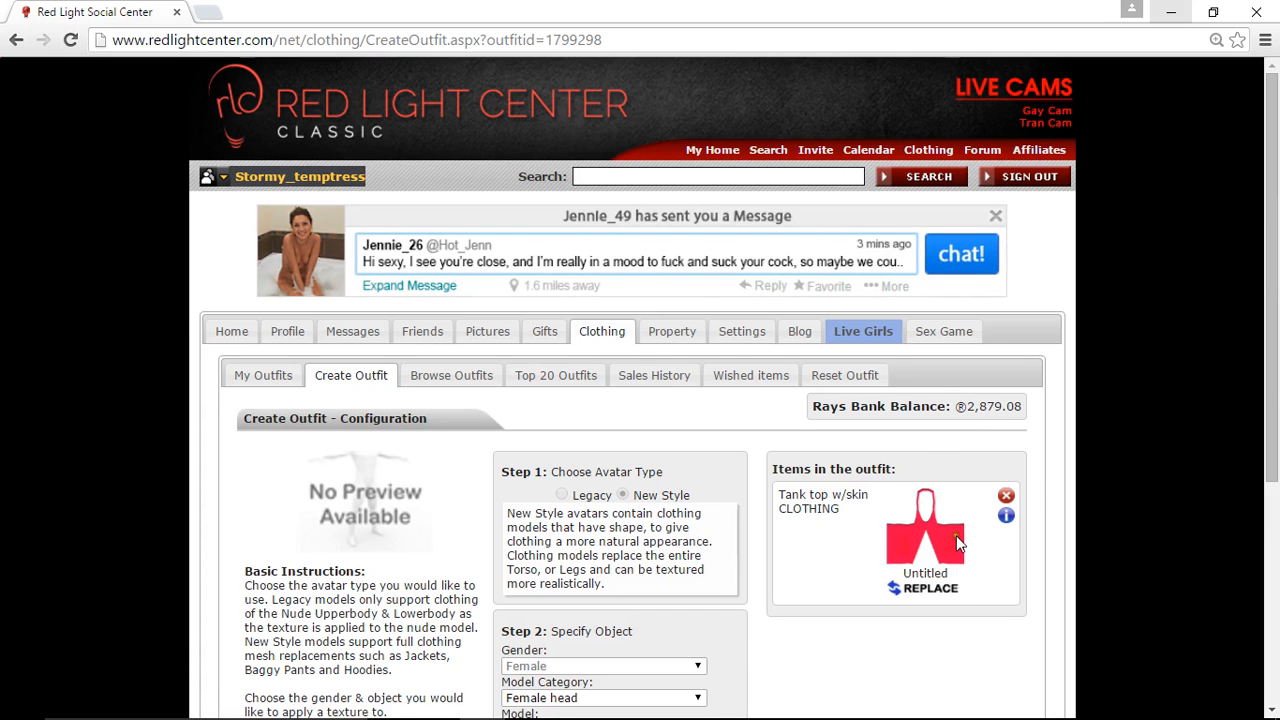
- Replace the texture of the Tank top w/skin item with PINK TOP.png from the Desktop
{"action": "left_click", "coordinate": [914, 590]}
{"action": "left_click", "coordinate": [538, 369]}
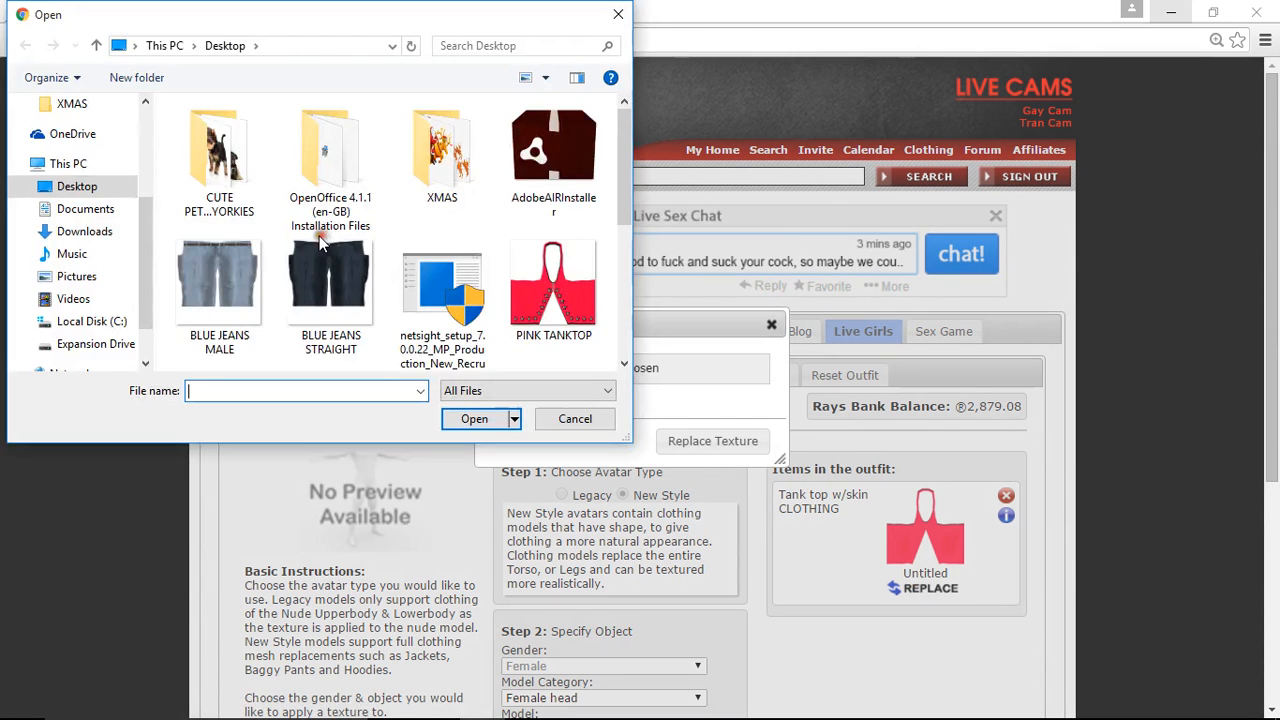
{"action": "scroll", "coordinate": [322, 240], "scroll_direction": "down", "scroll_amount": 2}
{"action": "left_click", "coordinate": [219, 300]}
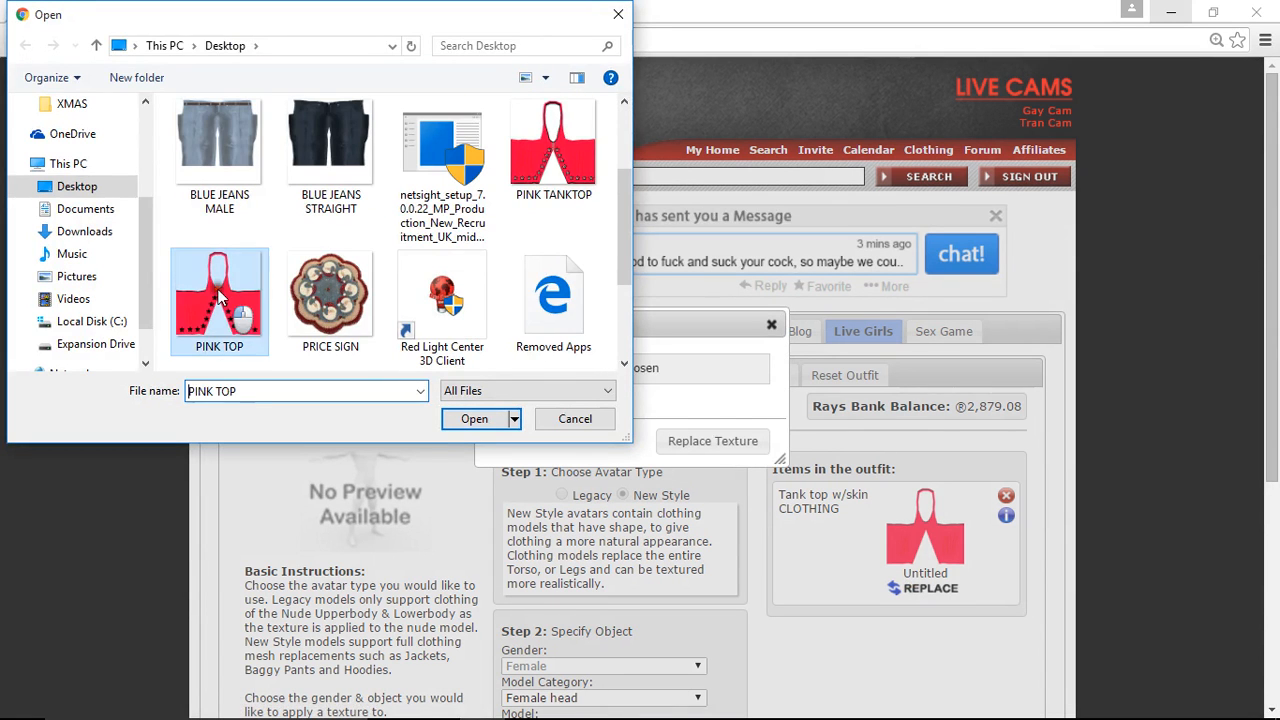
{"action": "left_click", "coordinate": [476, 421]}
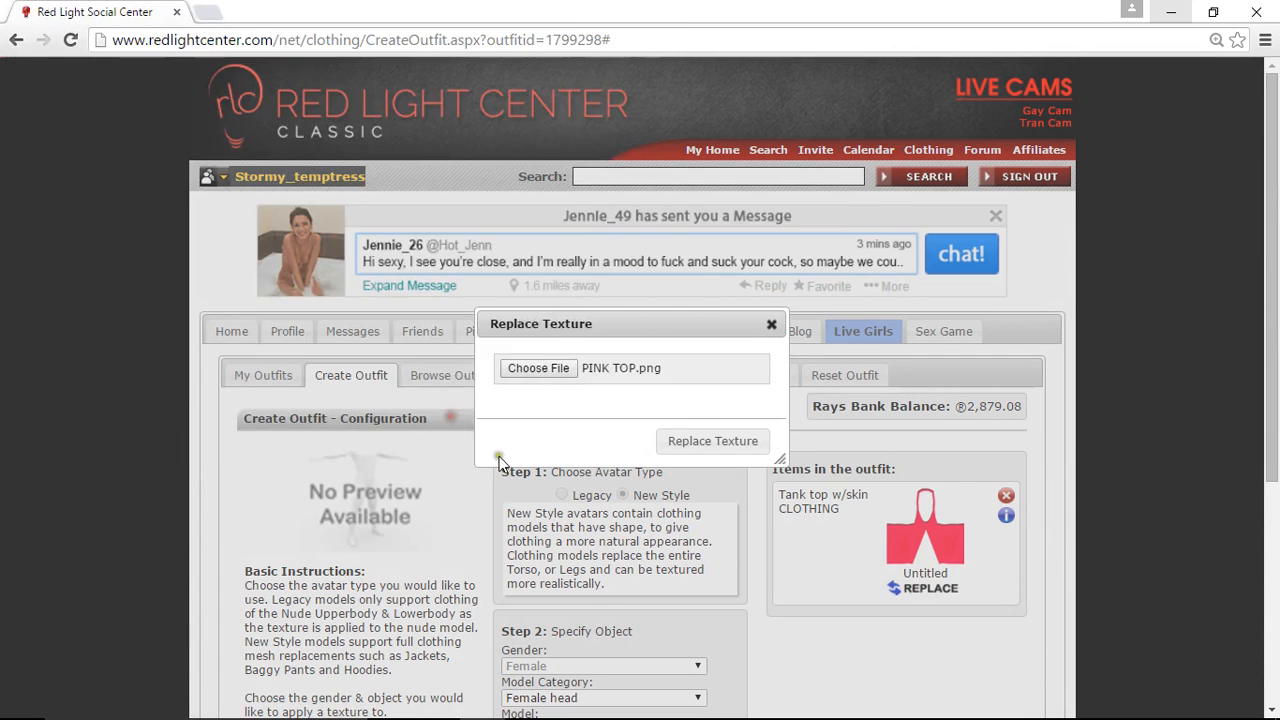
{"action": "left_click", "coordinate": [700, 447]}
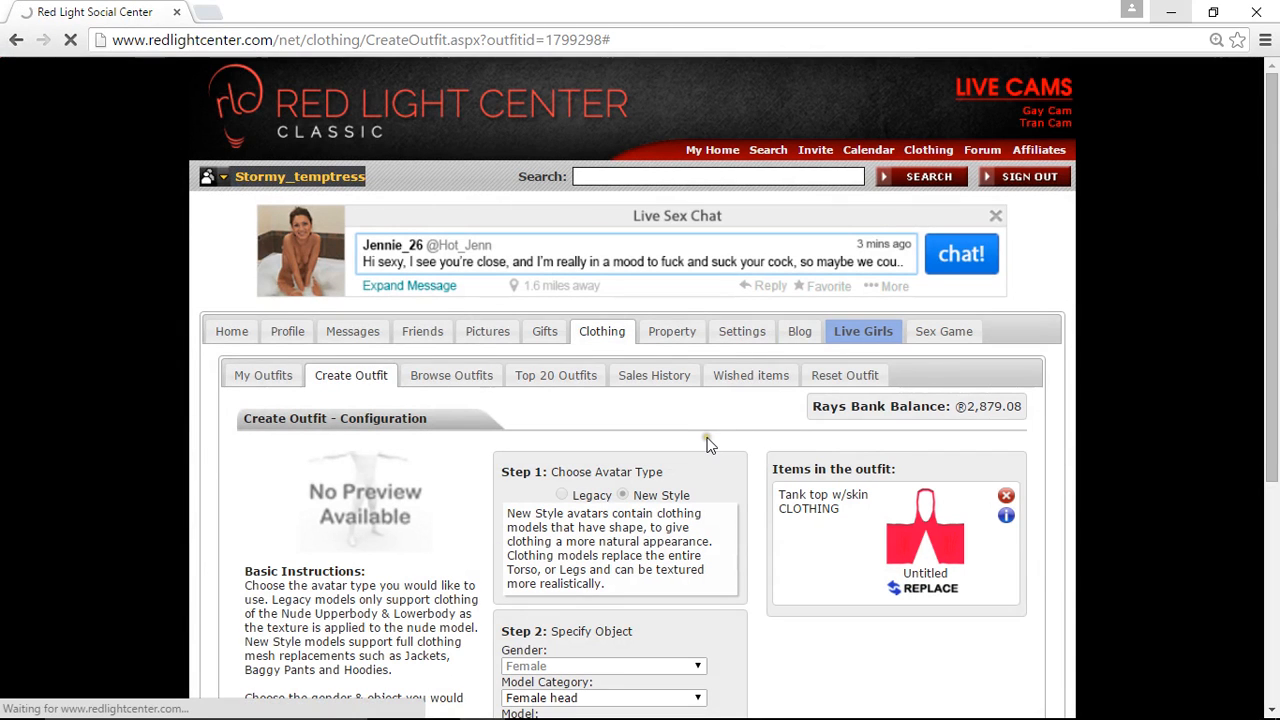
- Continue the updated outfit to its publishing properties and test it on the avatar
{"action": "scroll", "coordinate": [690, 455], "scroll_direction": "down", "scroll_amount": 4}
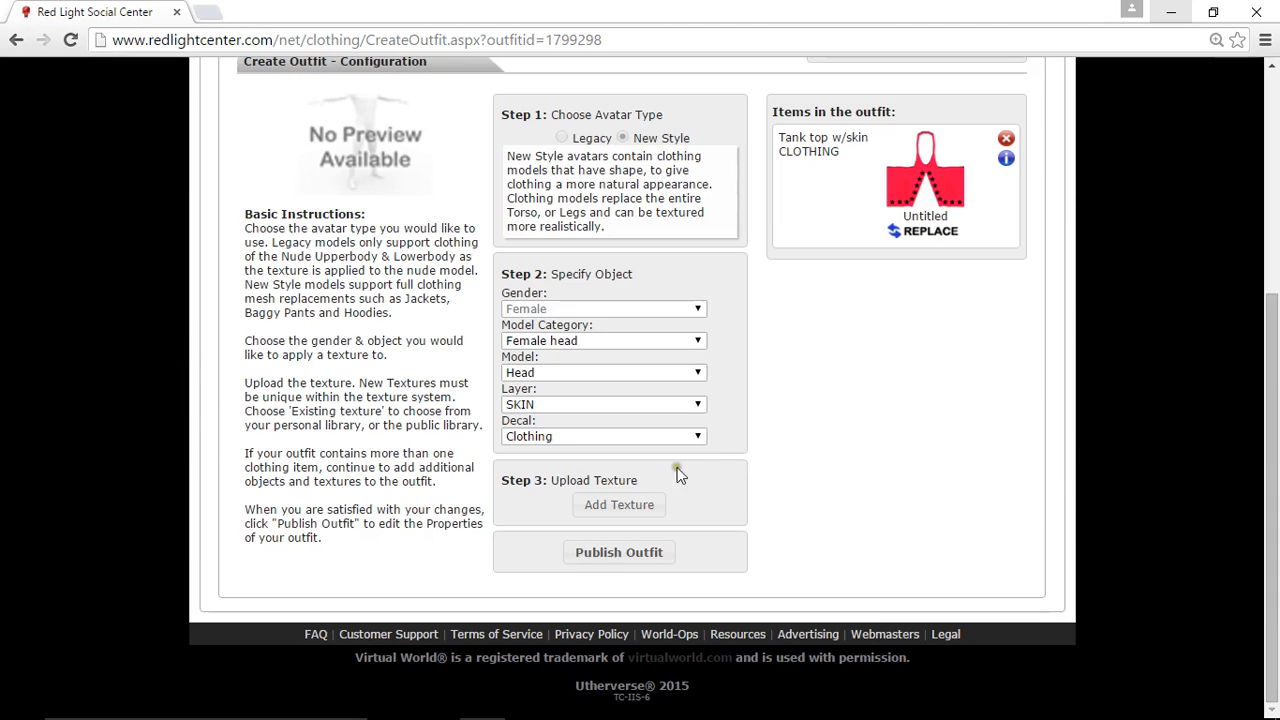
{"action": "left_click", "coordinate": [622, 556]}
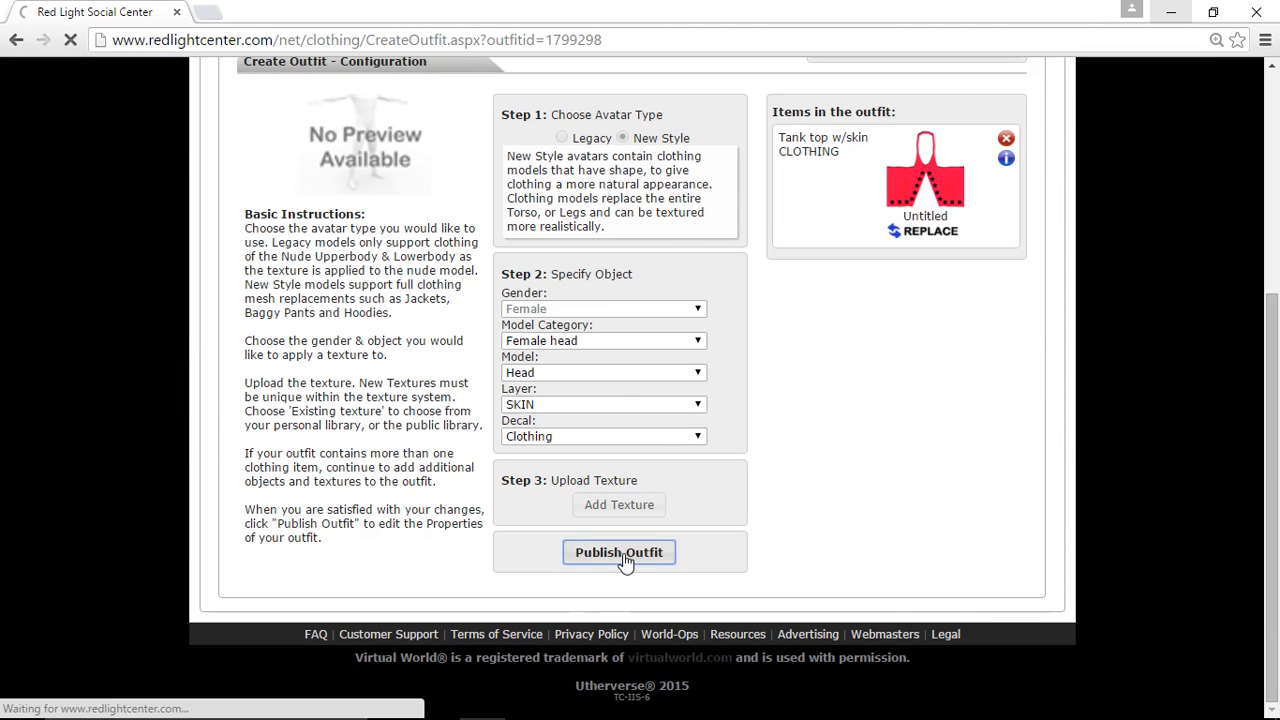
{"action": "scroll", "coordinate": [574, 439], "scroll_direction": "down", "scroll_amount": 1}
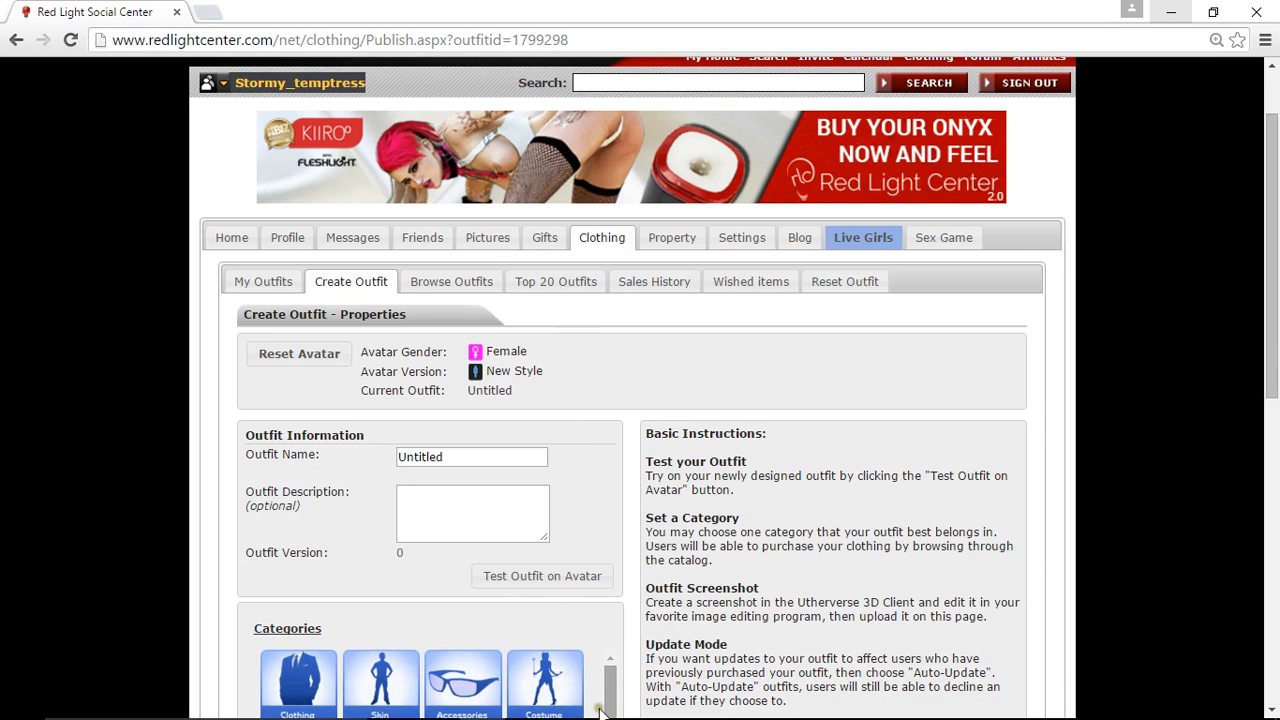
{"action": "left_click", "coordinate": [553, 580]}
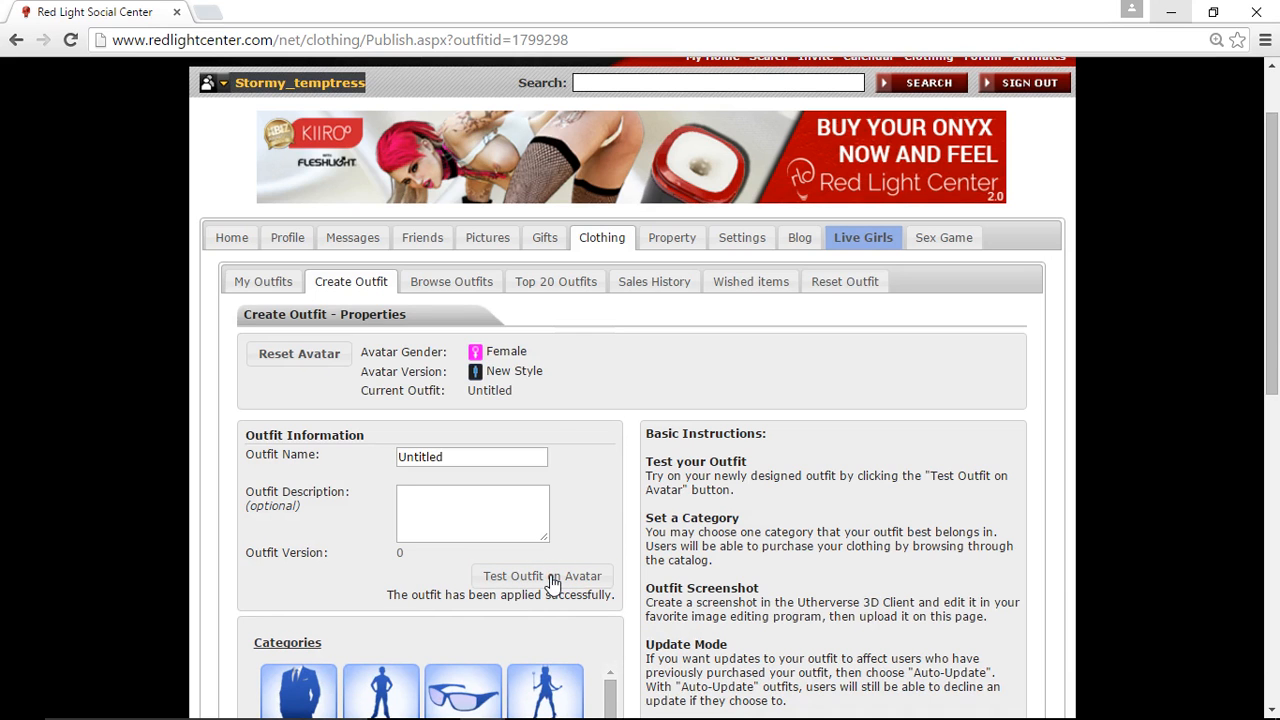
- Switch to the Red Light Center 3D Client and inspect the starred tank top on the avatar
{"action": "left_click", "coordinate": [1175, 11]}
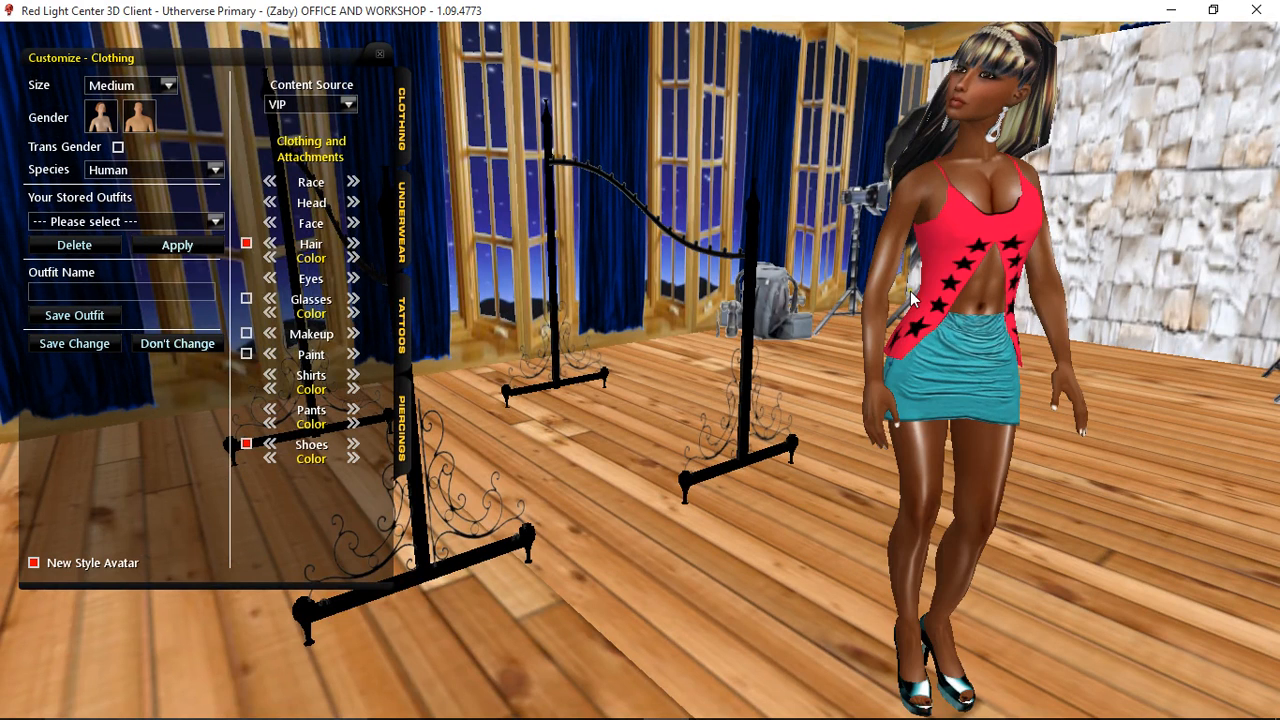
{"action": "left_click_drag", "start_coordinate": [910, 297], "coordinate": [845, 342]}
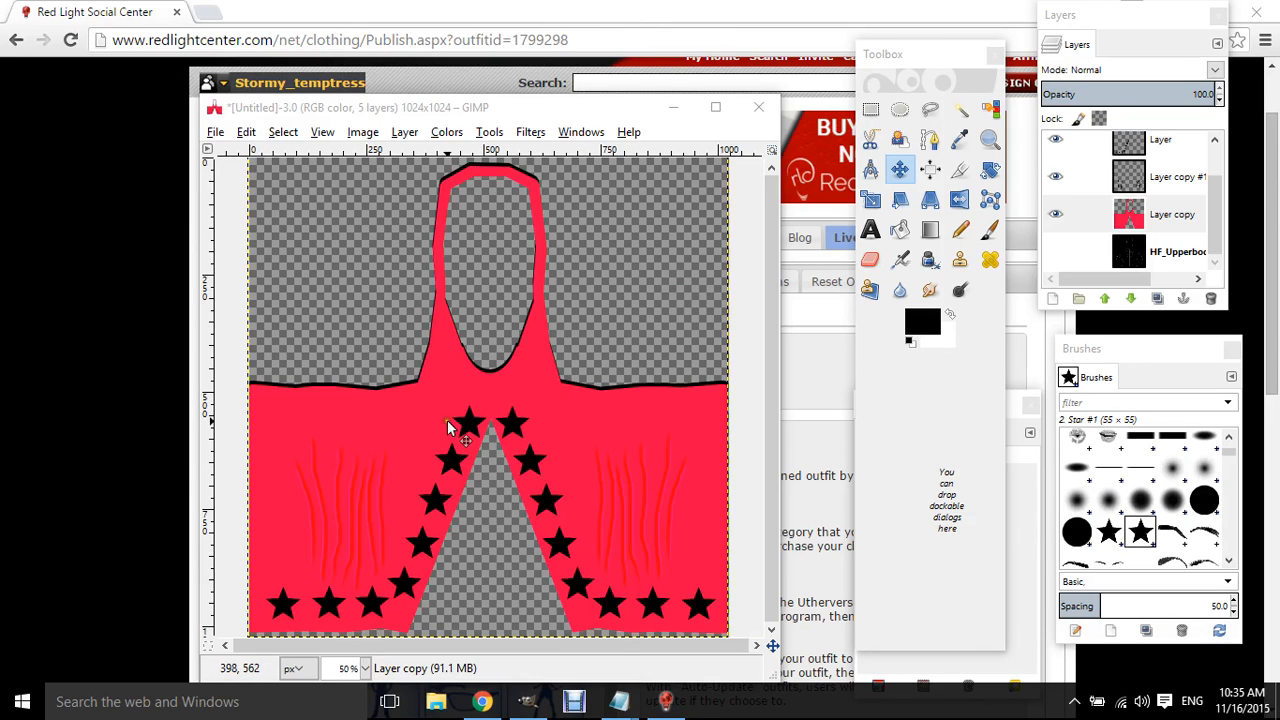
- In GIMP, add a transparent layer above Layer copy #2 and choose the Paintbrush with the 2. Hardness 100 brush
{"action": "scroll", "coordinate": [1100, 195], "scroll_direction": "up", "scroll_amount": 1}
{"action": "left_click", "coordinate": [1200, 160]}
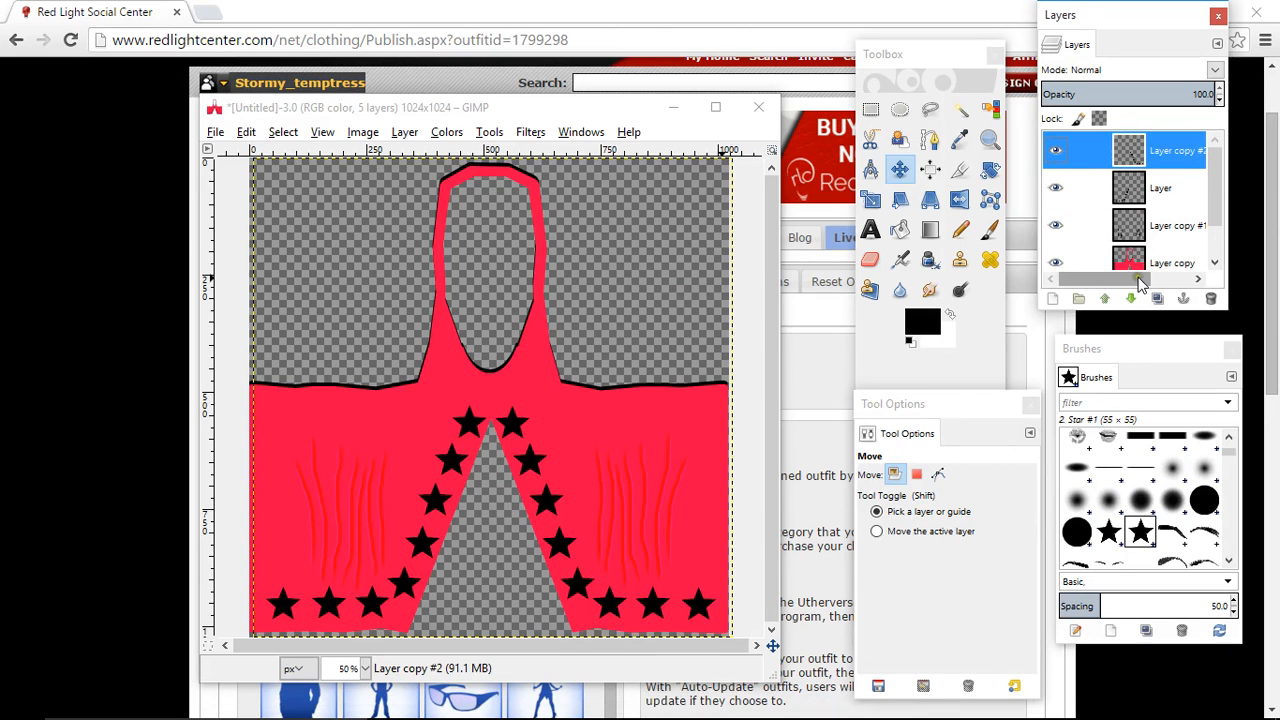
{"action": "left_click", "coordinate": [1052, 298]}
{"action": "left_click", "coordinate": [289, 448]}
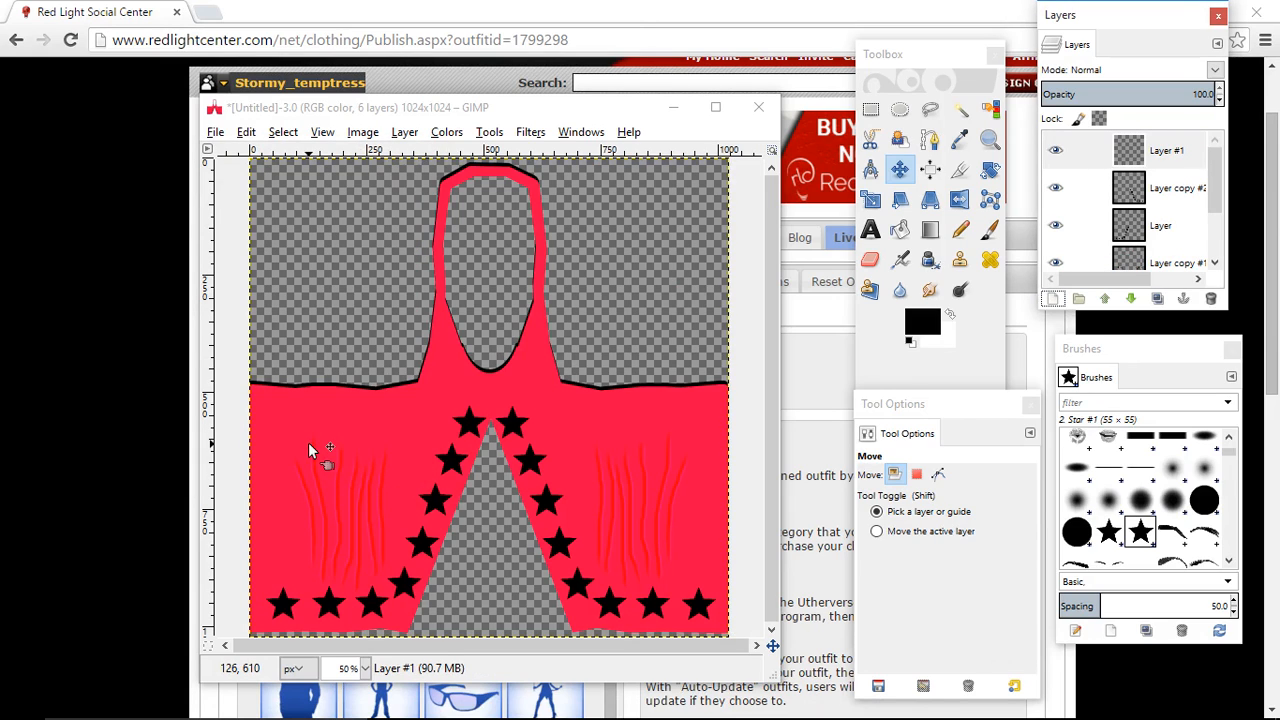
{"action": "left_click", "coordinate": [992, 231]}
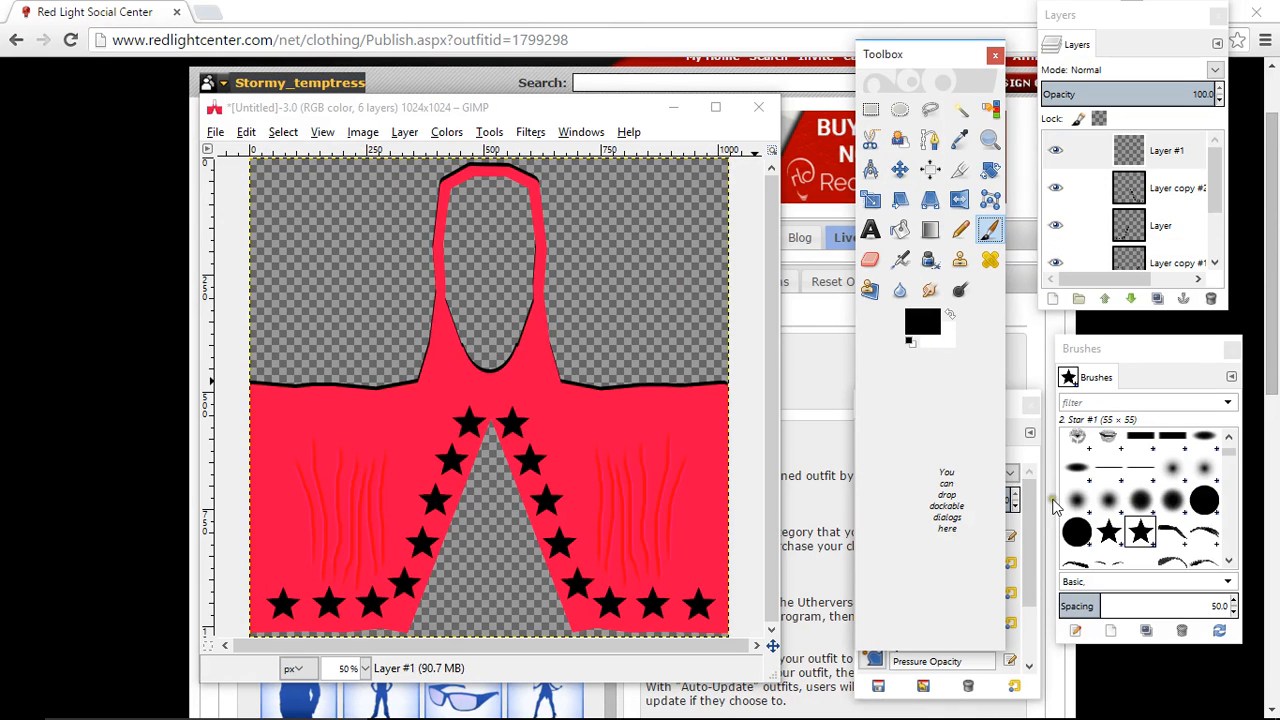
{"action": "left_click", "coordinate": [1200, 495]}
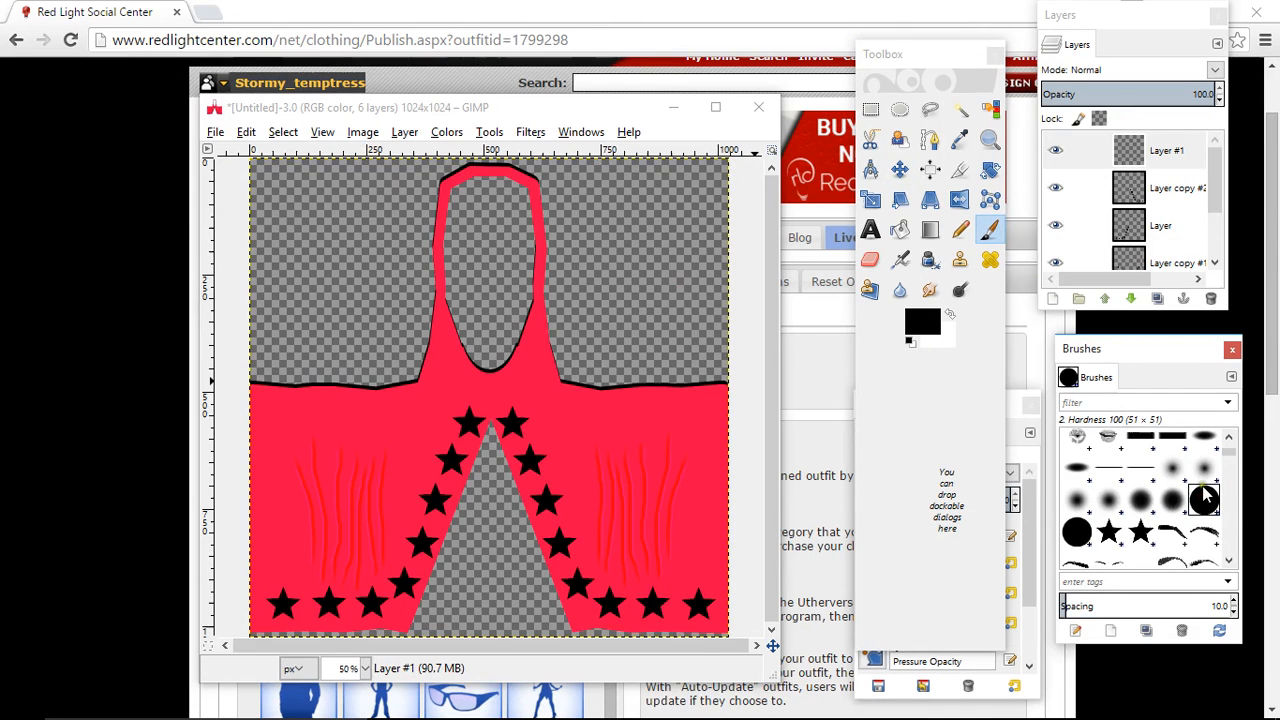
- Show the HF_Upperbody template layer and lower the opacity of Layer copy to 52.7
{"action": "scroll", "coordinate": [1070, 230], "scroll_direction": "down", "scroll_amount": 2}
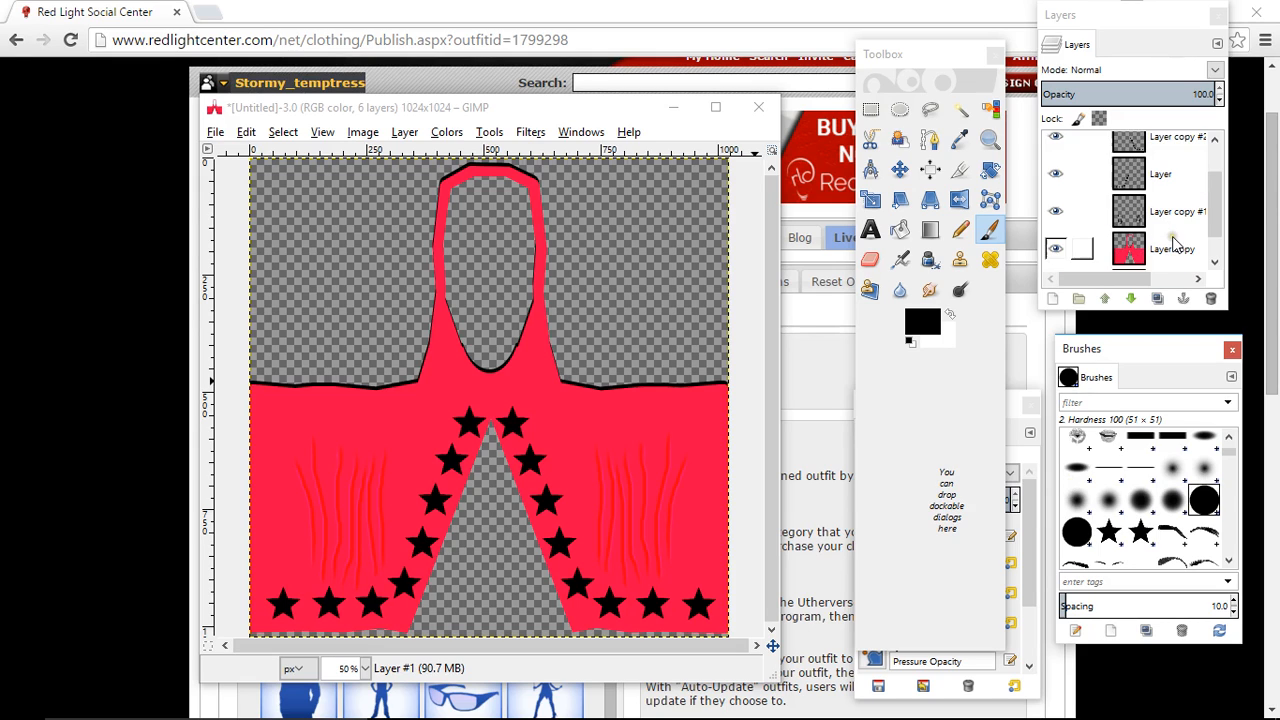
{"action": "left_click", "coordinate": [1059, 260]}
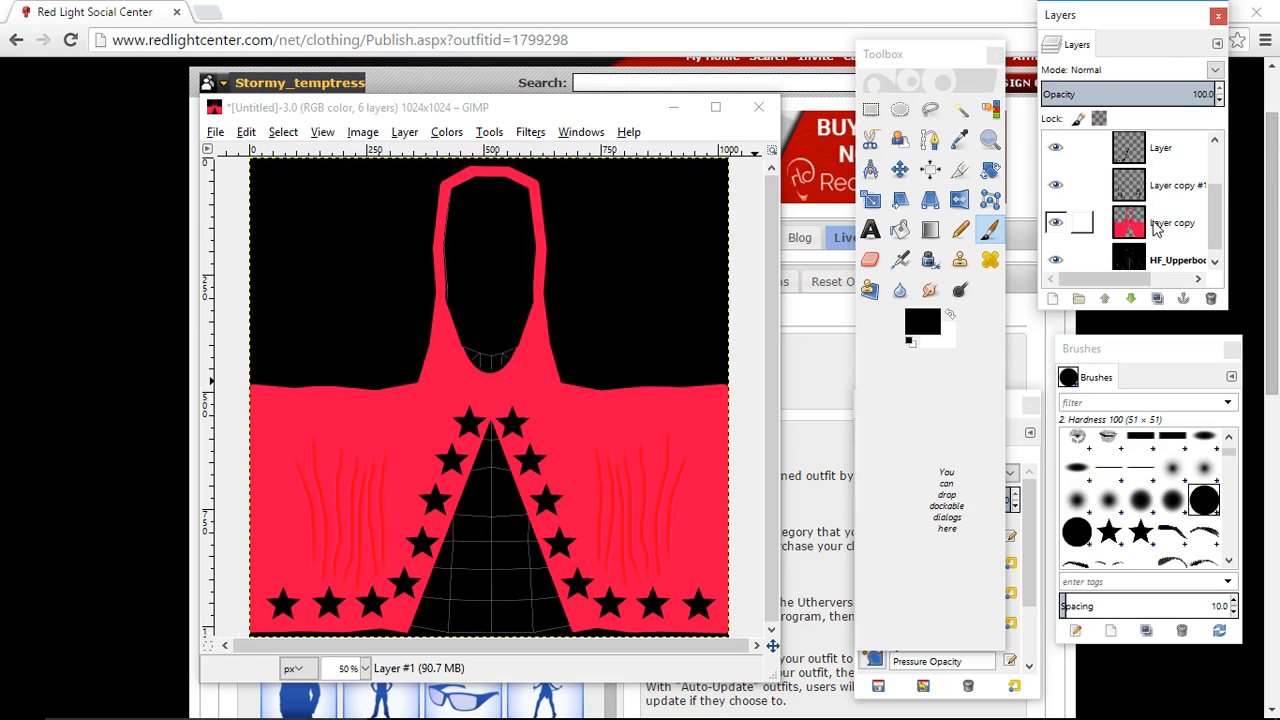
{"action": "left_click", "coordinate": [1155, 226]}
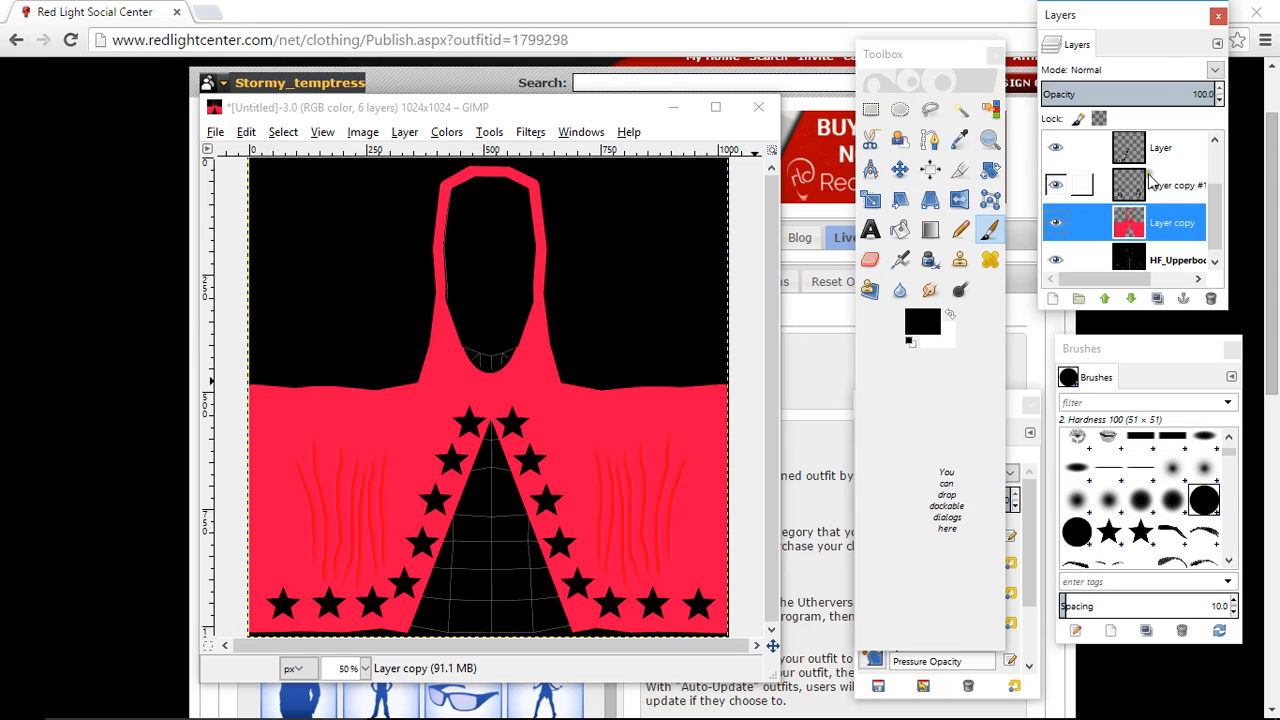
{"action": "left_click", "coordinate": [1133, 93]}
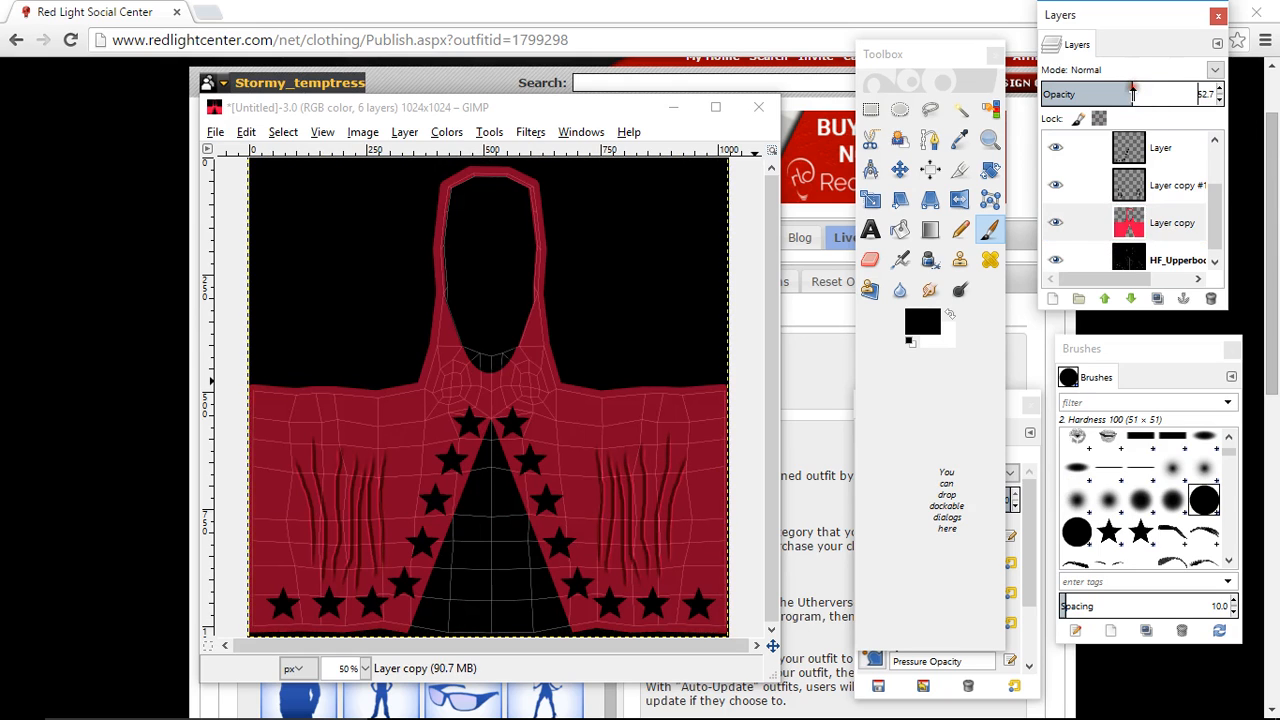
- View the chest area at 200% and set the Paintbrush size to 7.34
{"action": "left_click", "coordinate": [365, 668]}
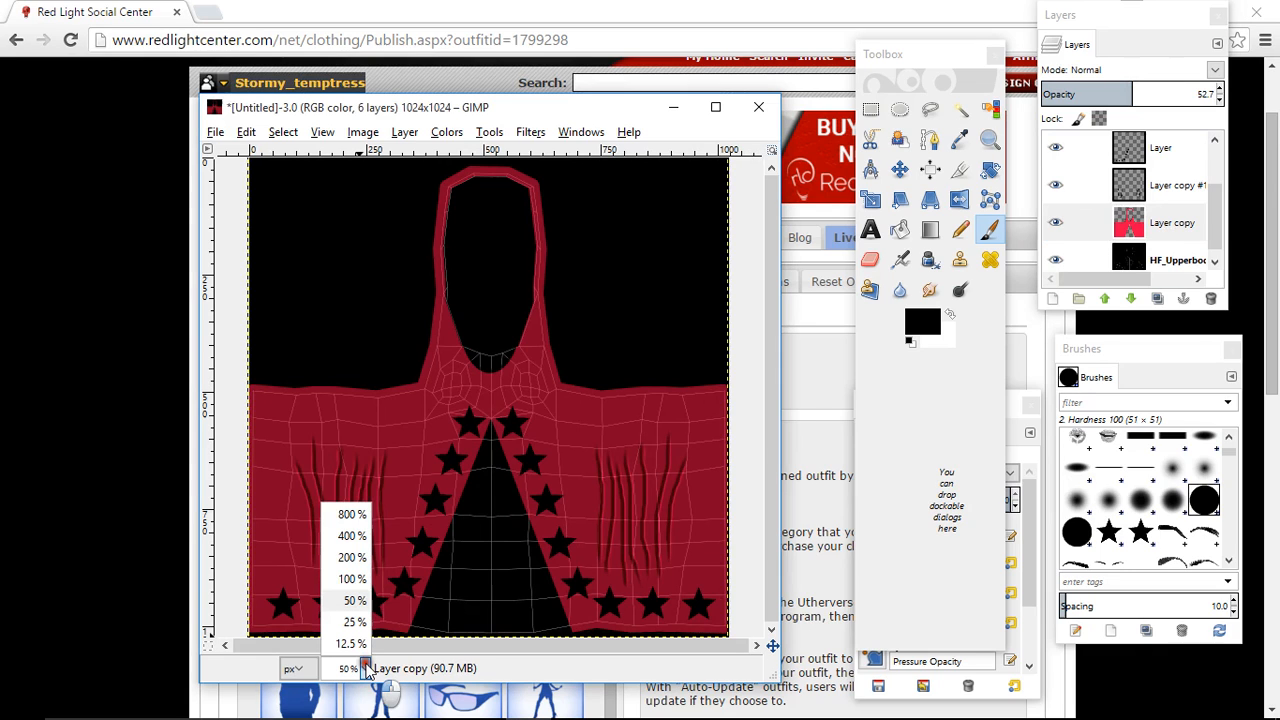
{"action": "left_click", "coordinate": [352, 557]}
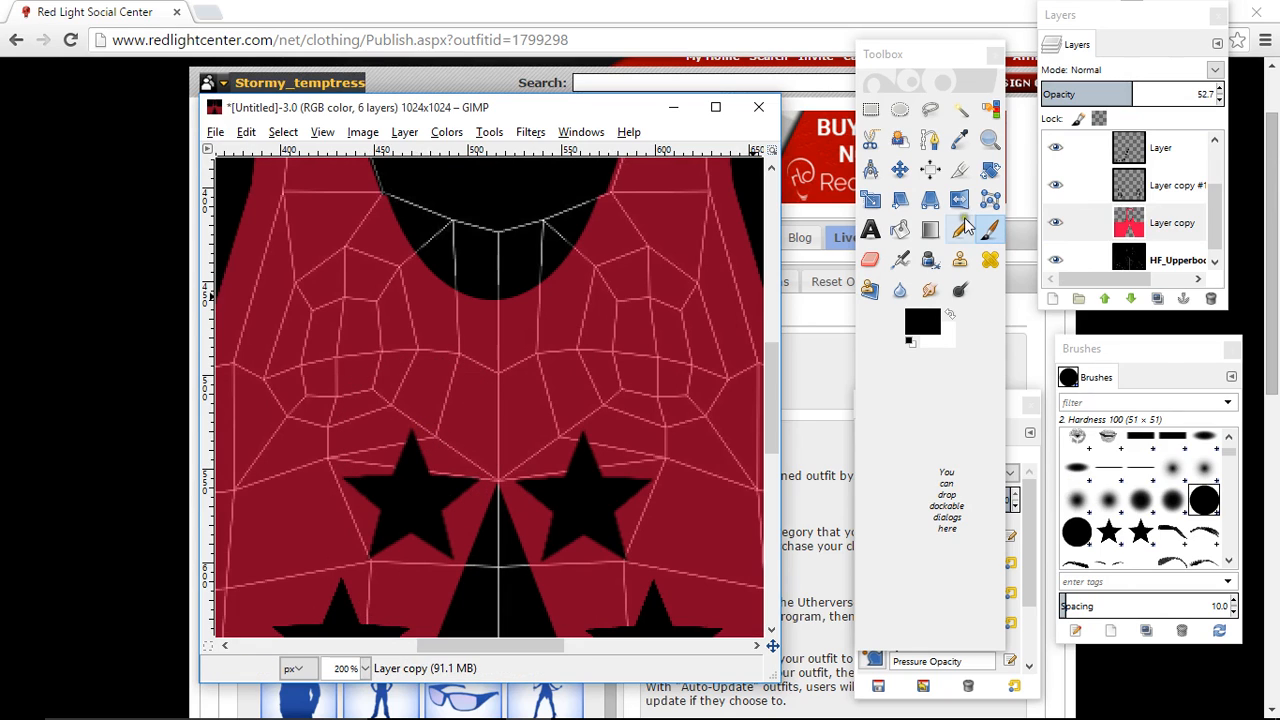
{"action": "left_click", "coordinate": [990, 230]}
{"action": "left_click", "coordinate": [990, 230]}
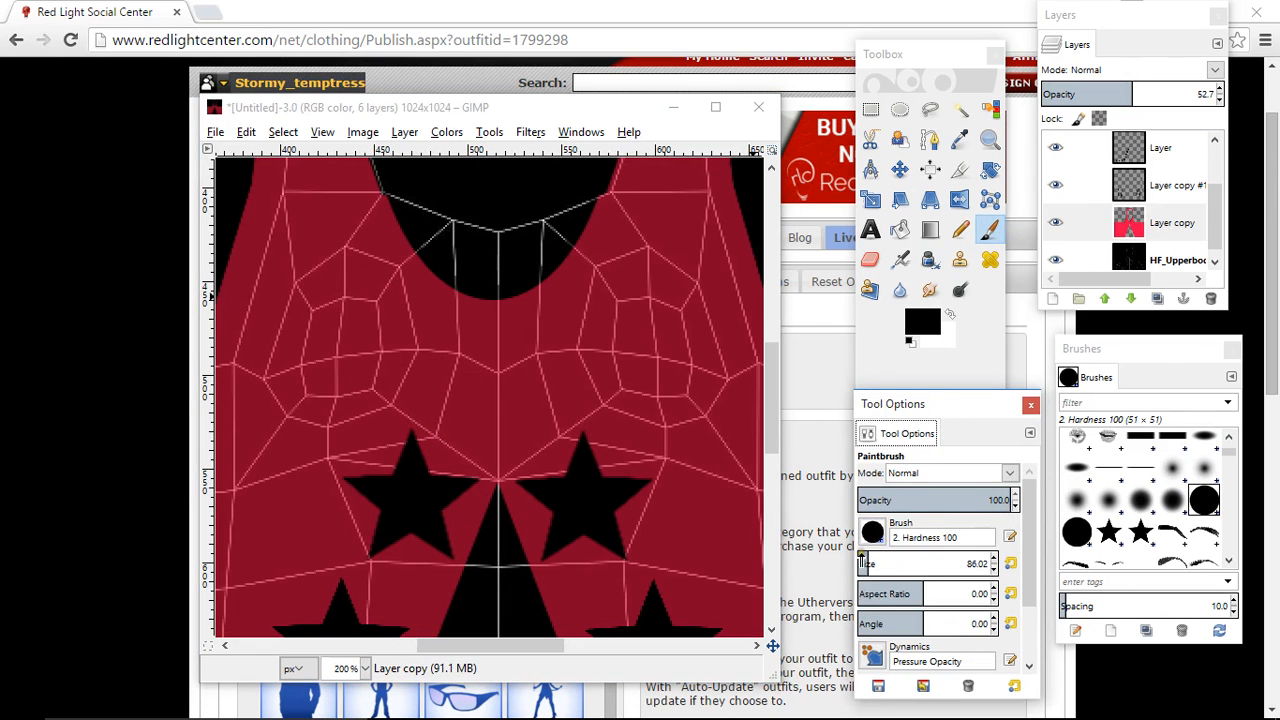
{"action": "left_click", "coordinate": [994, 570]}
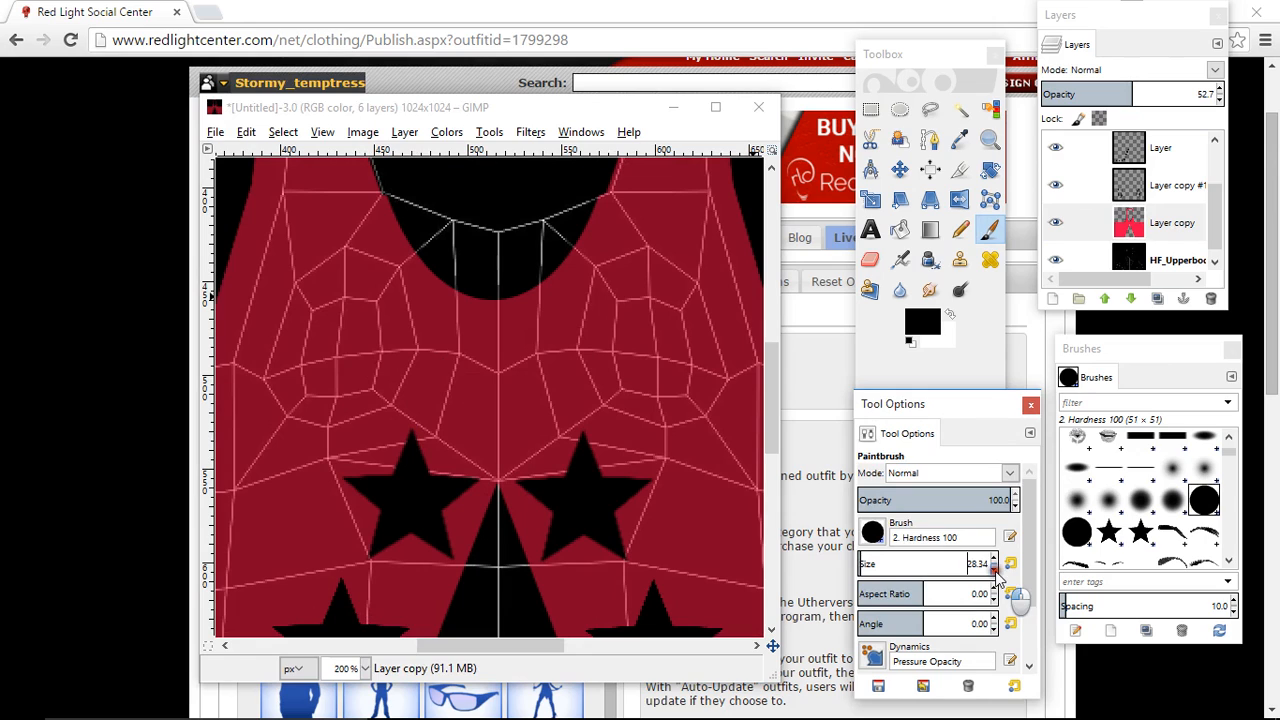
{"action": "left_click", "coordinate": [994, 570]}
{"action": "left_click", "coordinate": [994, 570]}
{"action": "left_click", "coordinate": [994, 570]}
{"action": "left_click", "coordinate": [994, 570]}
{"action": "left_click", "coordinate": [994, 570]}
{"action": "left_click", "coordinate": [994, 570]}
{"action": "left_click", "coordinate": [994, 570]}
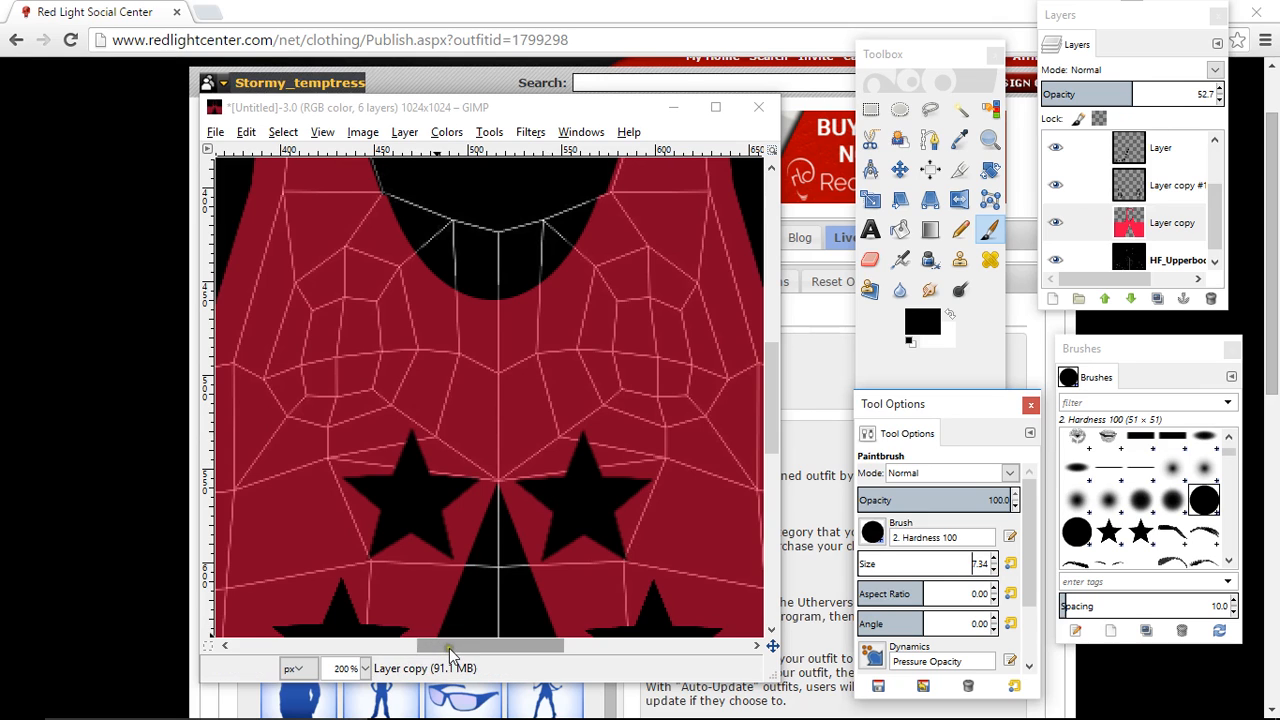
- On Layer #1, paint a black line in straight segments along the underbust mesh from the side vertex near x 375 to the centre point
{"action": "left_click_drag", "start_coordinate": [450, 645], "coordinate": [393, 647]}
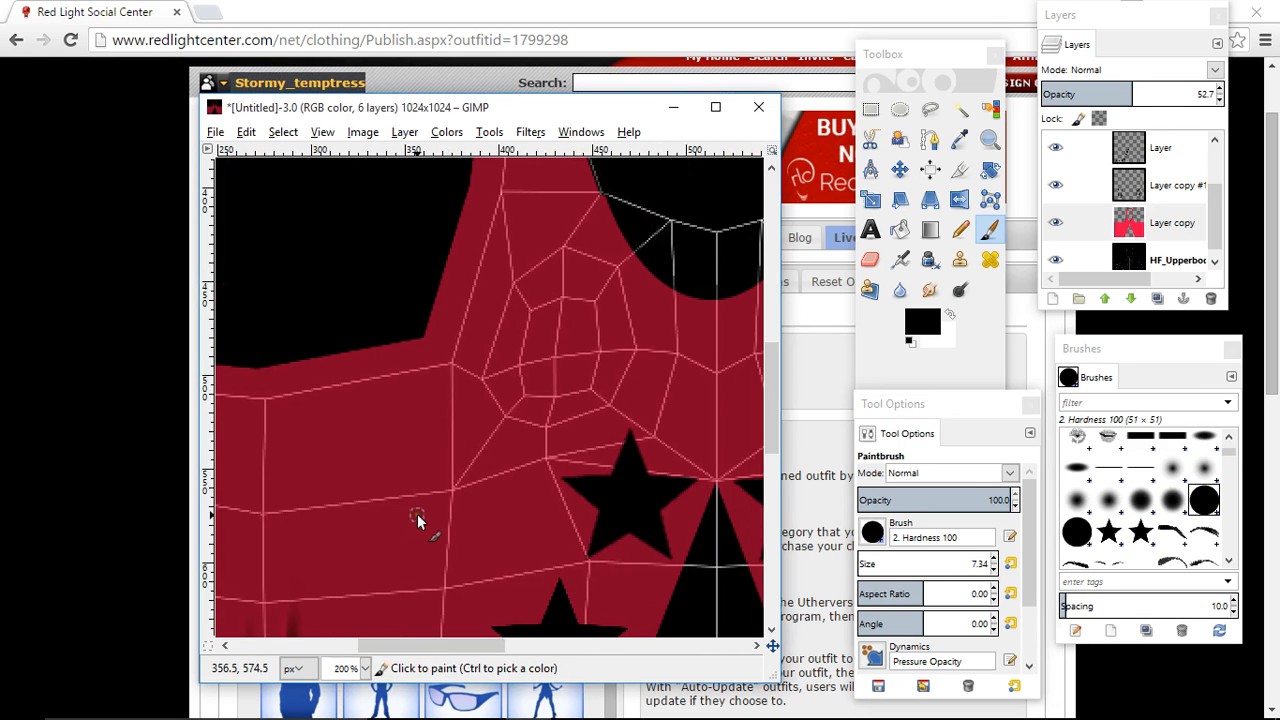
{"action": "left_click", "coordinate": [1152, 230]}
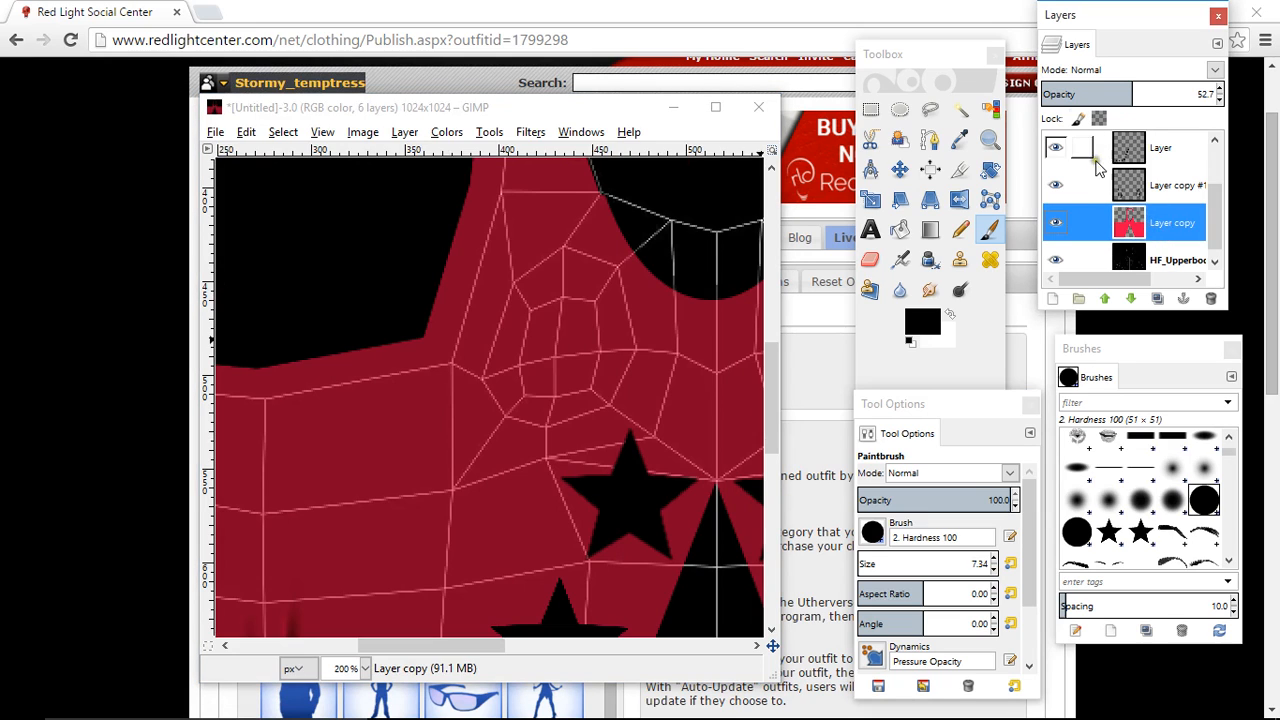
{"action": "scroll", "coordinate": [1138, 192], "scroll_direction": "up", "scroll_amount": 1}
{"action": "scroll", "coordinate": [1140, 192], "scroll_direction": "up", "scroll_amount": 1}
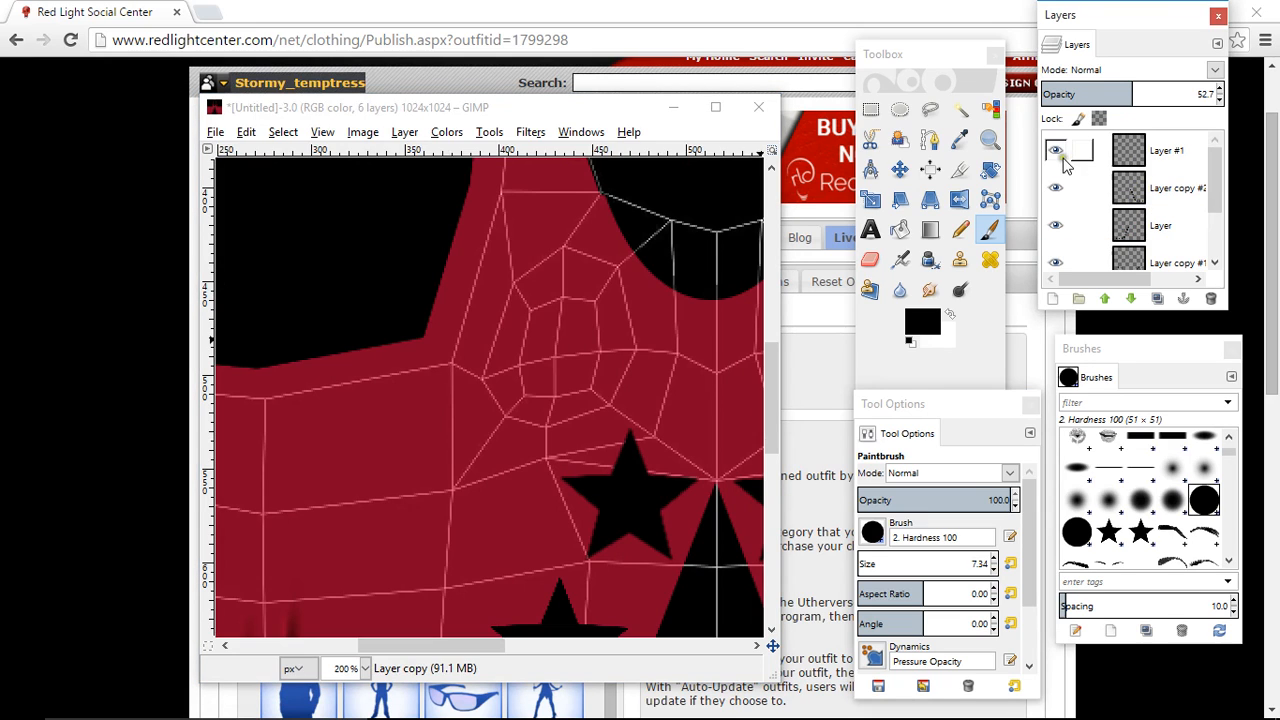
{"action": "left_click", "coordinate": [1165, 155]}
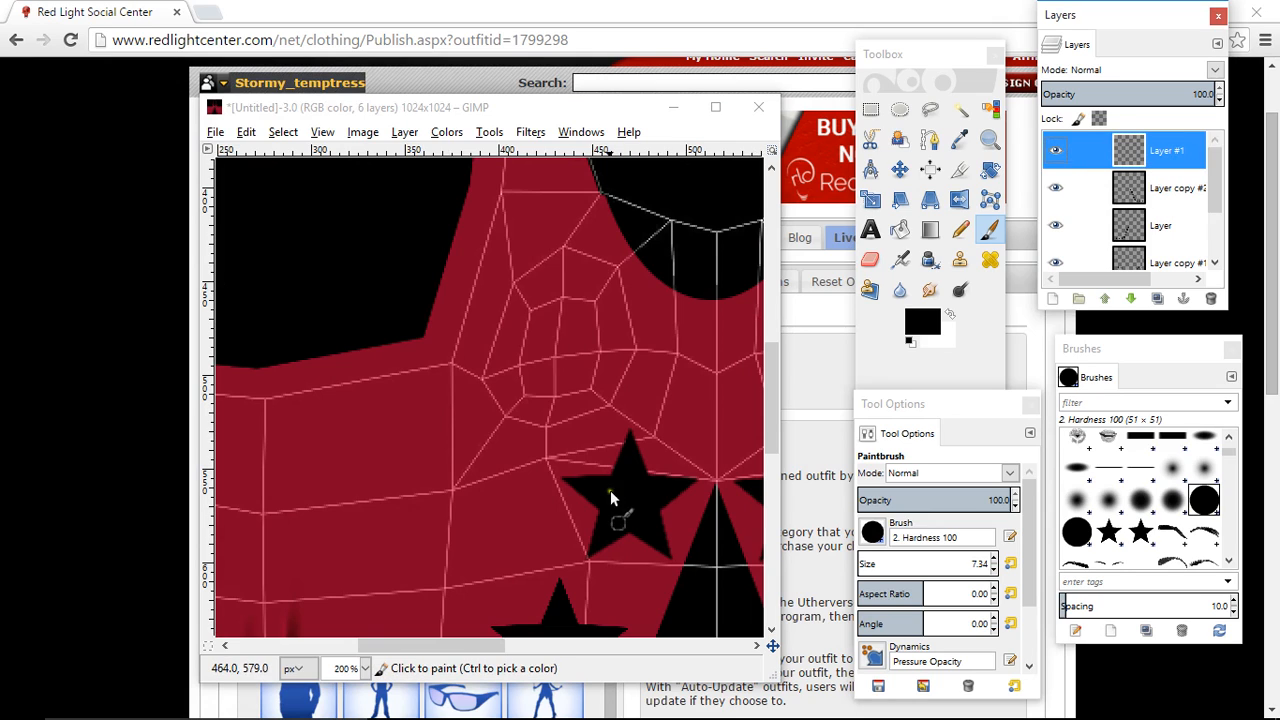
{"action": "left_click", "coordinate": [451, 493]}
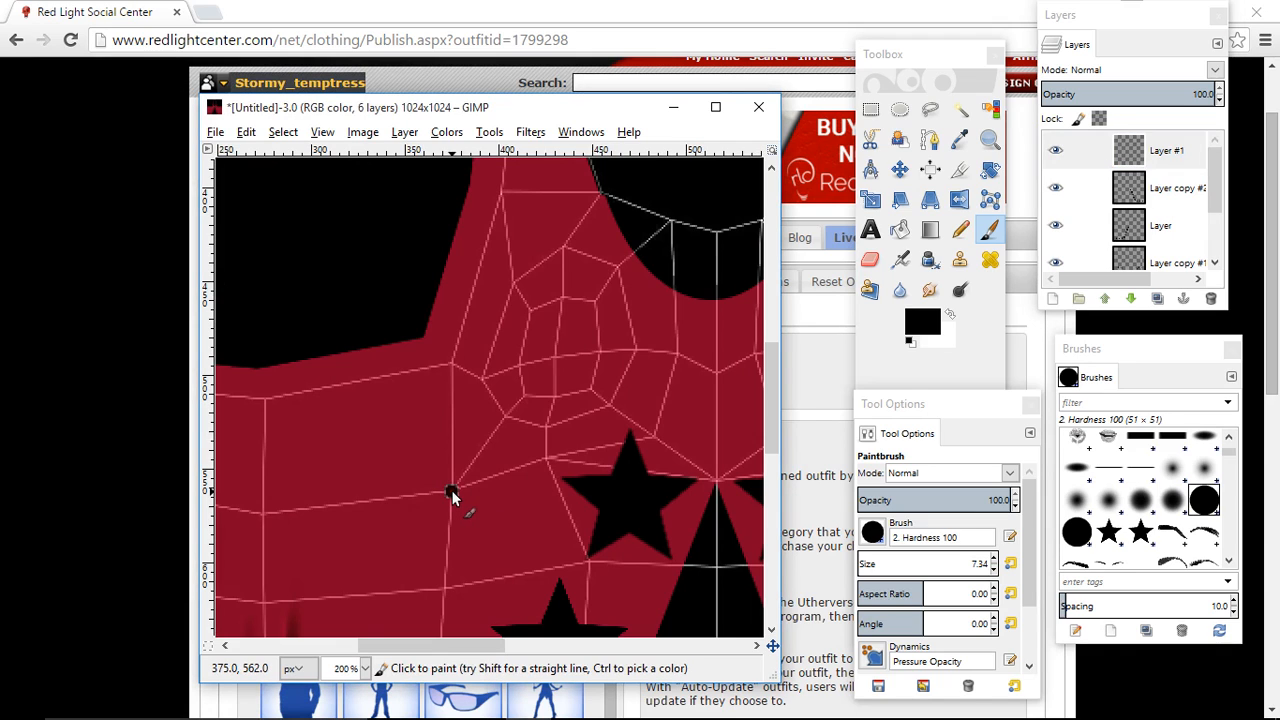
{"action": "key", "text": "shift"}
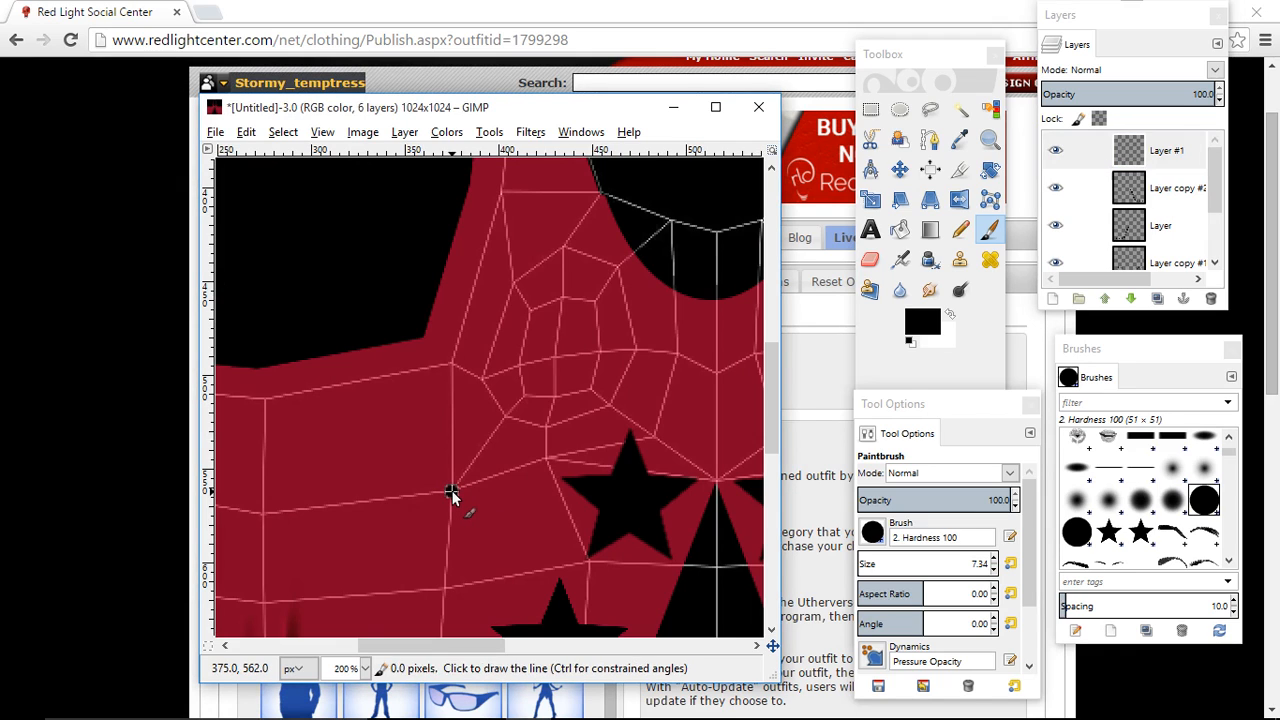
{"action": "left_click", "coordinate": [559, 470], "text": "shift"}
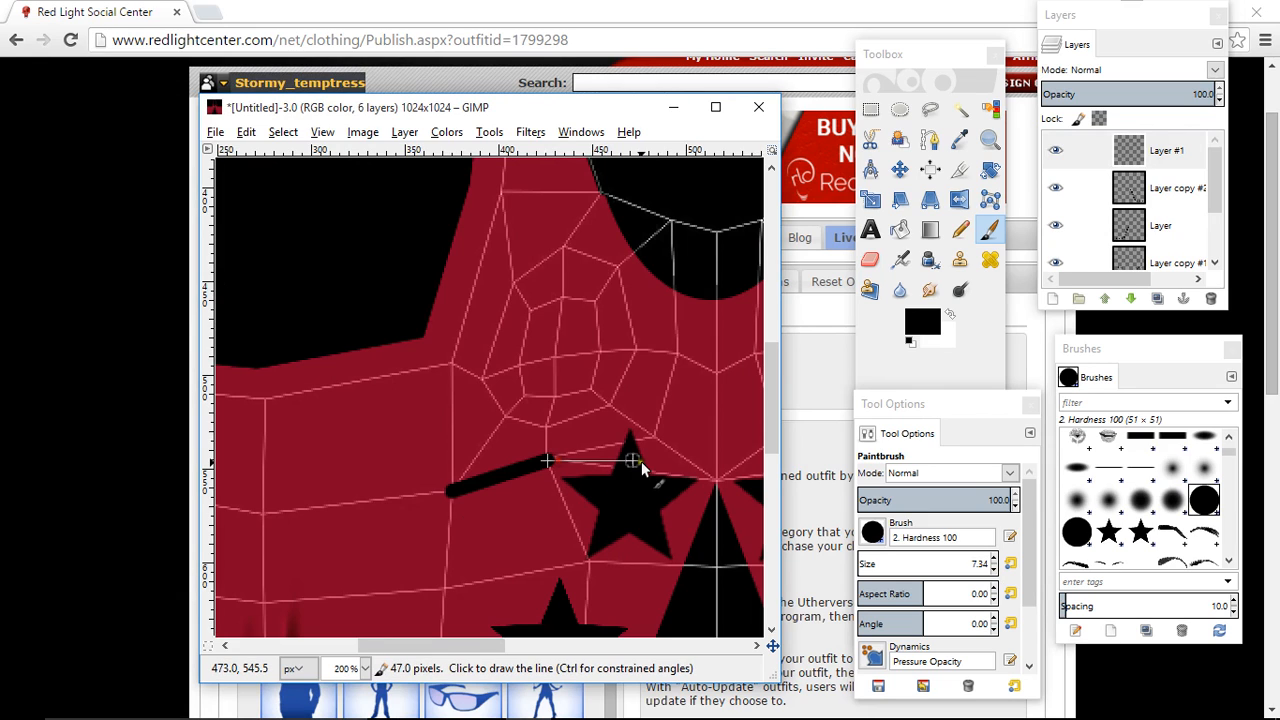
{"action": "left_click", "coordinate": [715, 482], "text": "shift"}
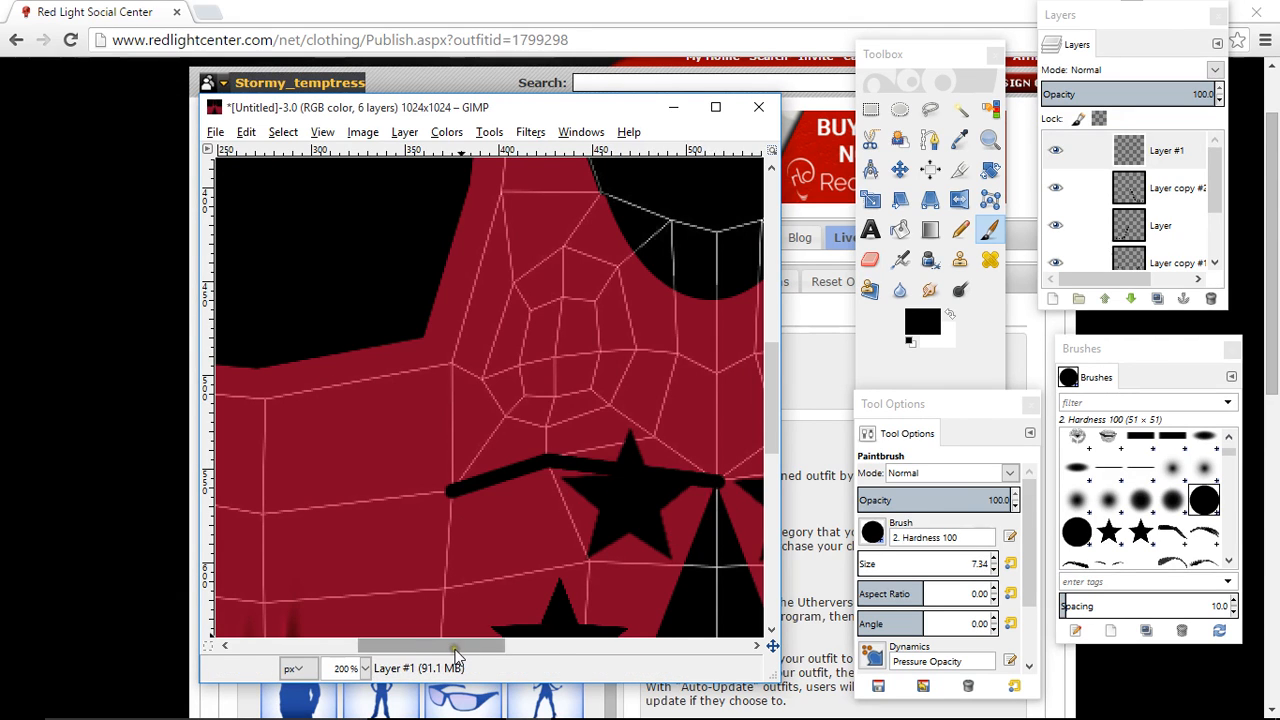
- Continue the black underbust line in straight segments from the centre point to the matching side vertex on the opposite half
{"action": "left_click_drag", "start_coordinate": [450, 645], "coordinate": [558, 651]}
{"action": "left_click", "coordinate": [661, 459], "text": "shift"}
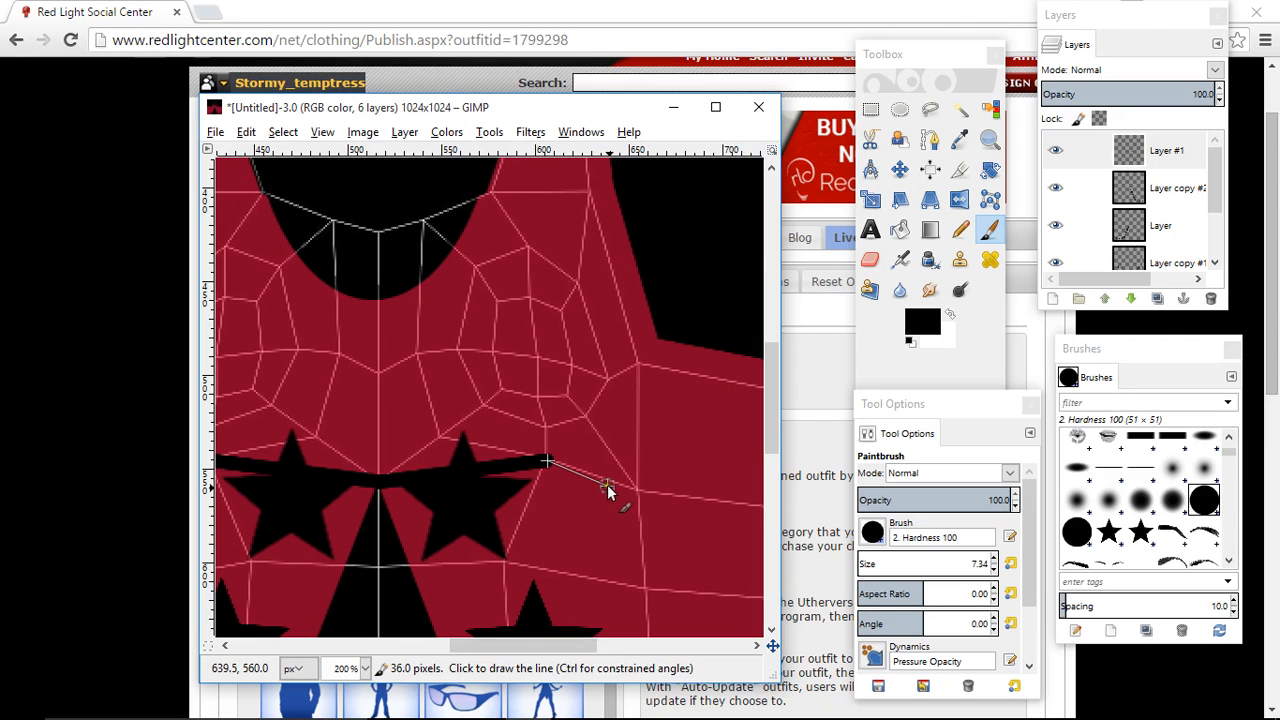
{"action": "left_click", "coordinate": [638, 492], "text": "shift"}
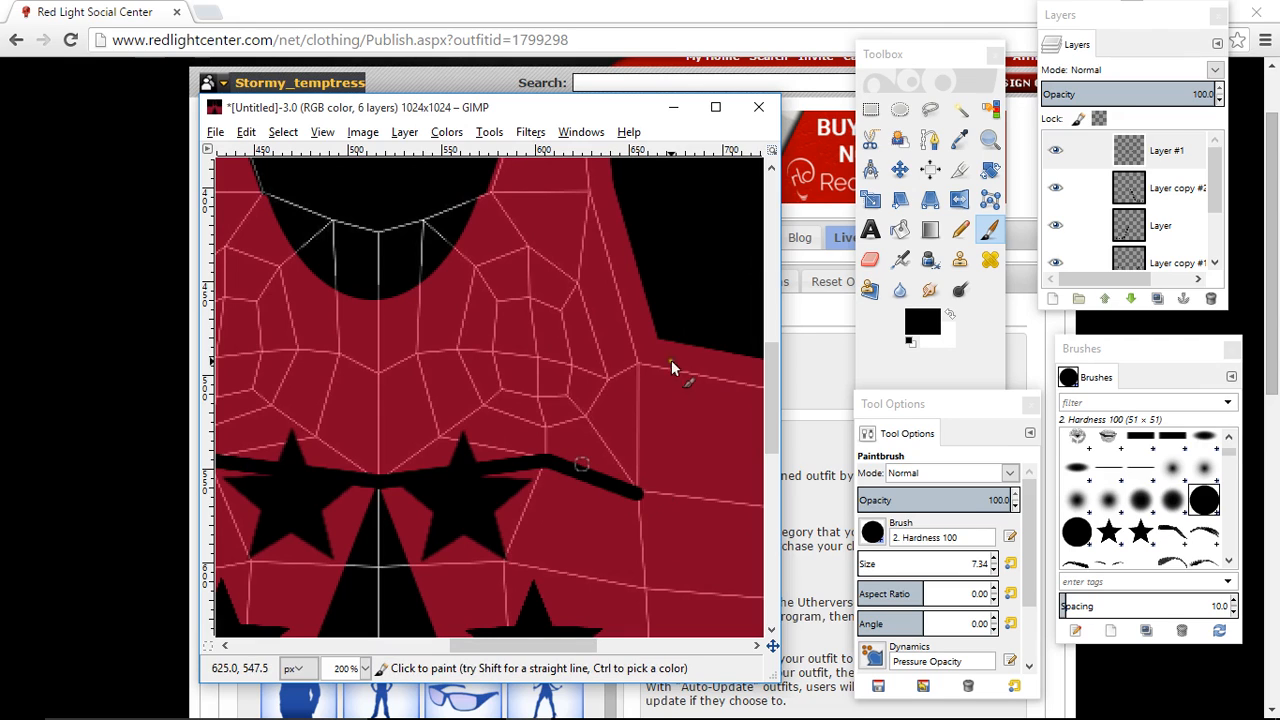
- Duplicate Layer #1 and invert the duplicate's colors to turn its underbust line white
{"action": "left_click", "coordinate": [1176, 146]}
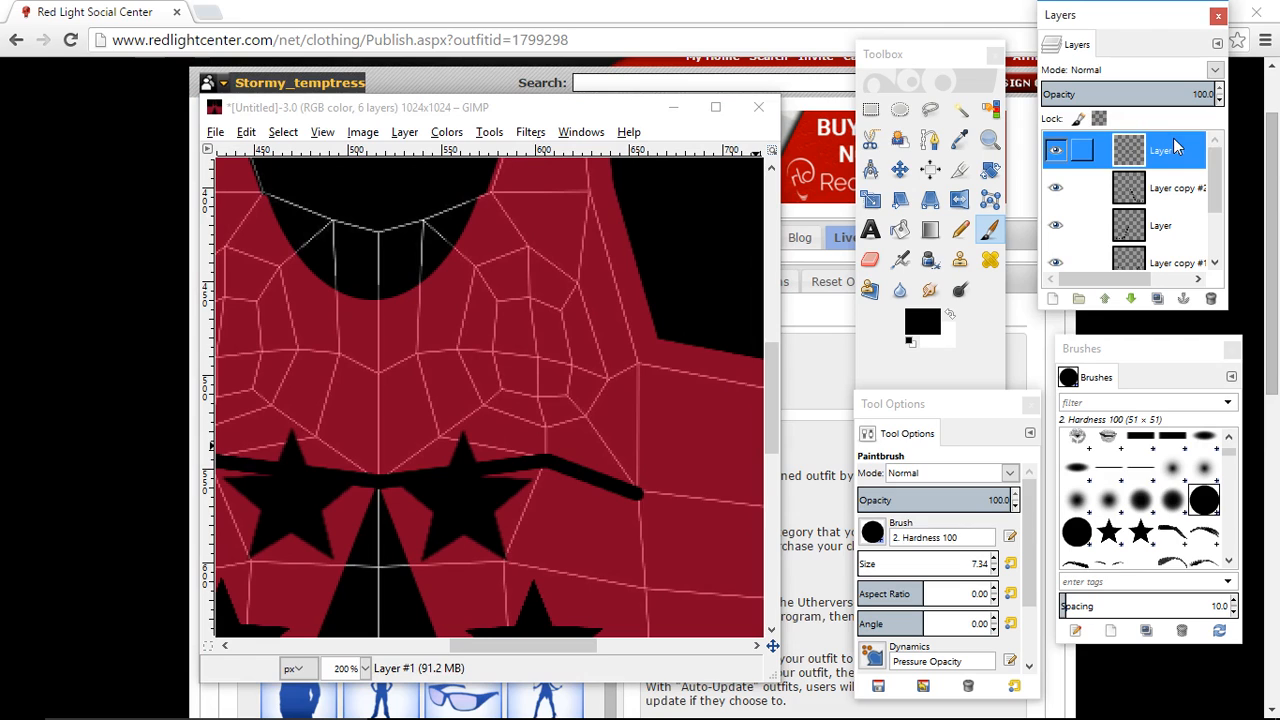
{"action": "left_click", "coordinate": [1157, 298]}
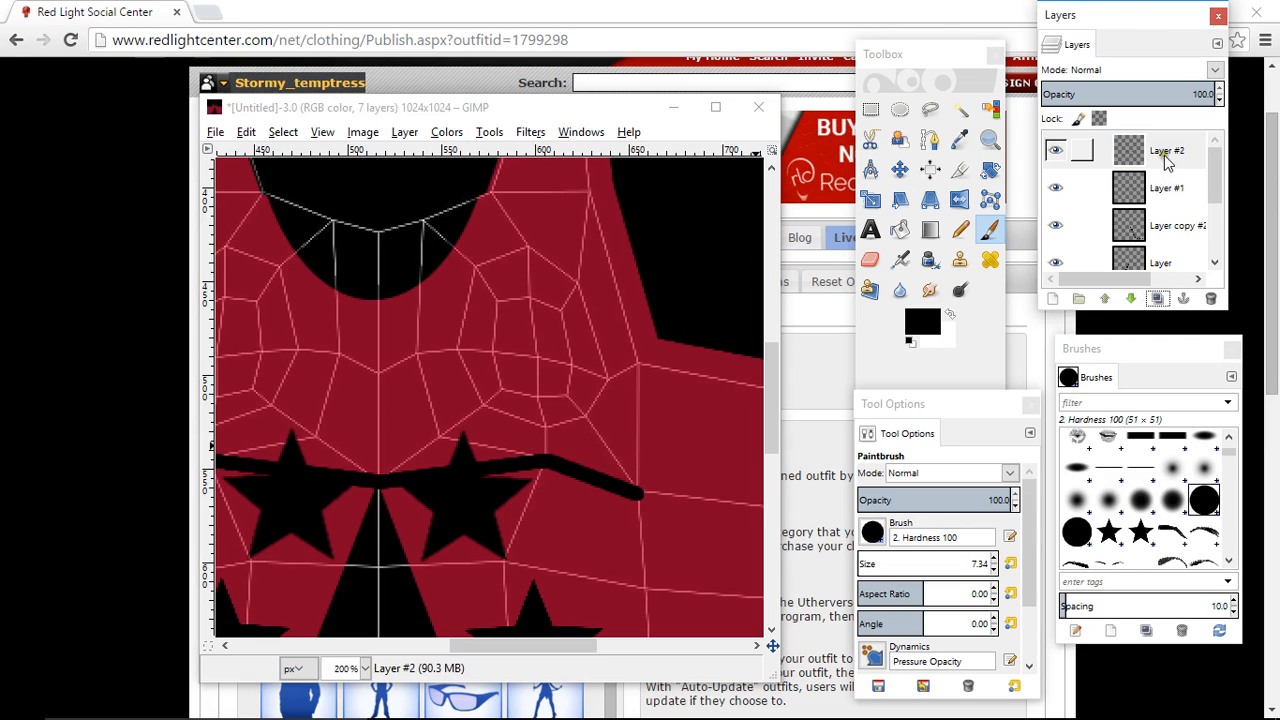
{"action": "left_click", "coordinate": [1167, 155]}
{"action": "left_click", "coordinate": [446, 132]}
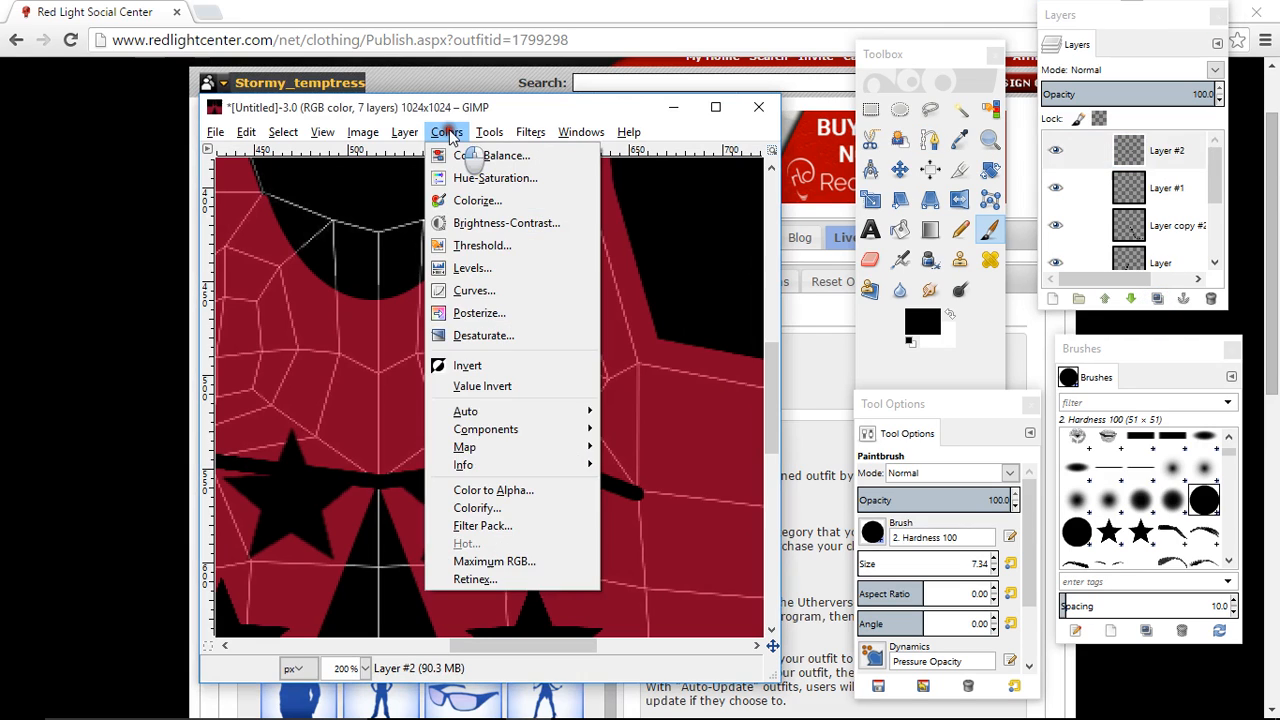
{"action": "left_click", "coordinate": [467, 366]}
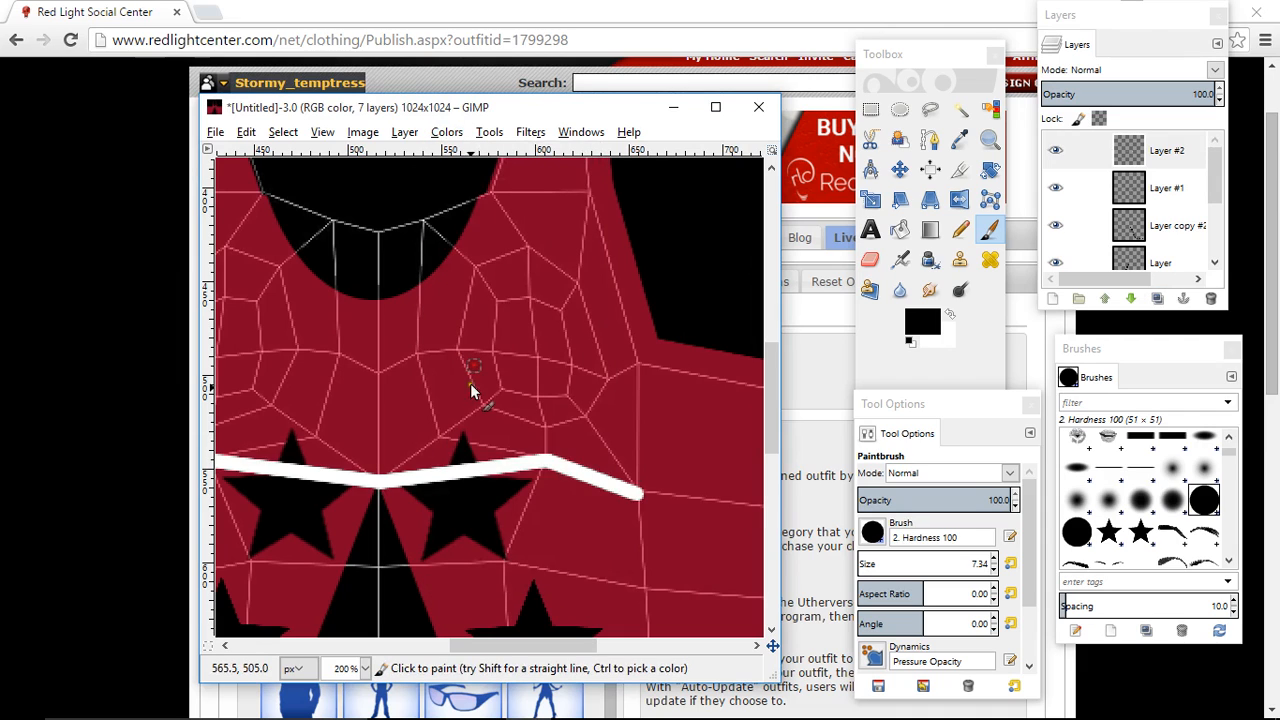
- Lower the white Layer #2 beneath Layer #1 and nudge Layer #1's black line down 3 pixels with the Move tool
{"action": "left_click", "coordinate": [900, 172]}
{"action": "left_click", "coordinate": [1165, 160]}
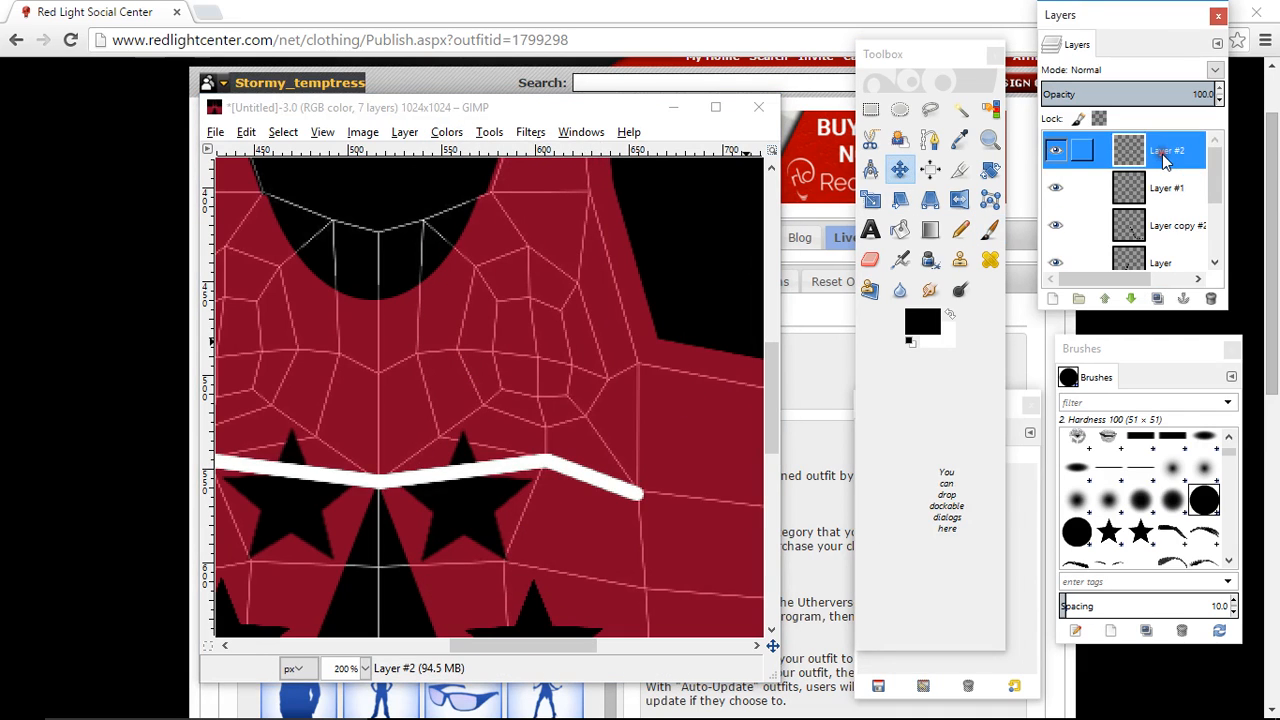
{"action": "left_click", "coordinate": [1131, 299]}
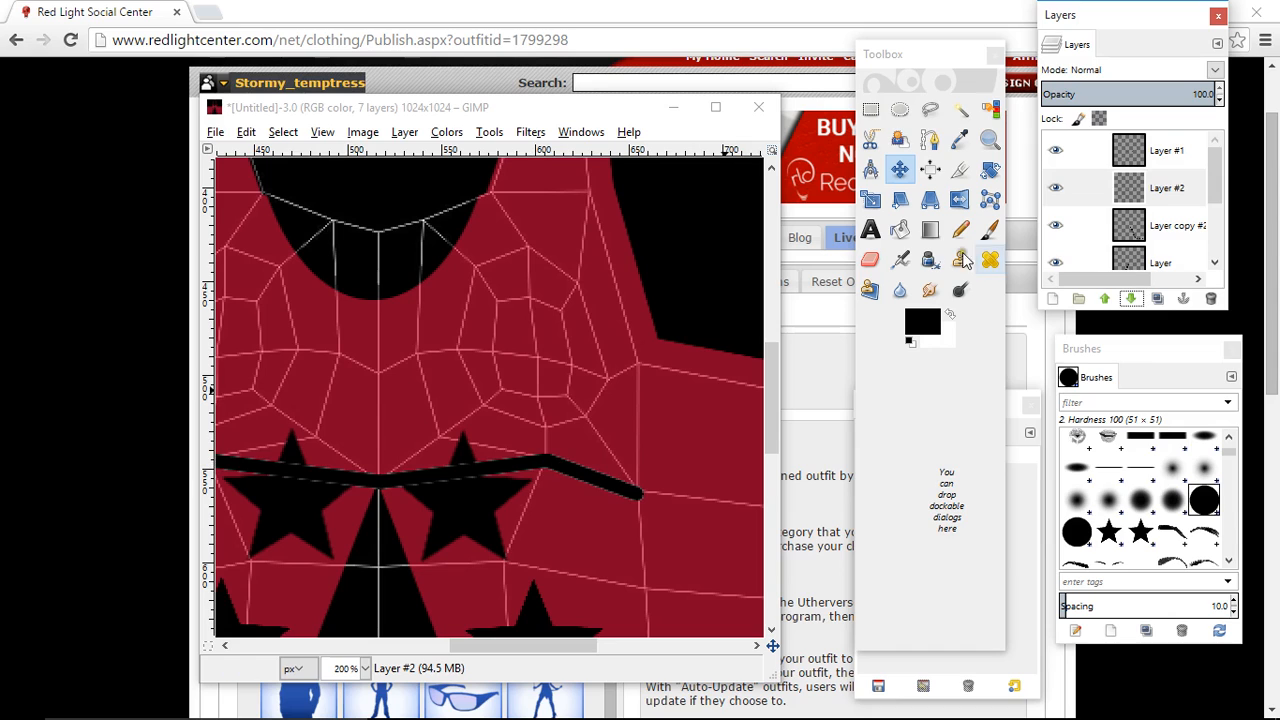
{"action": "left_click", "coordinate": [1166, 151]}
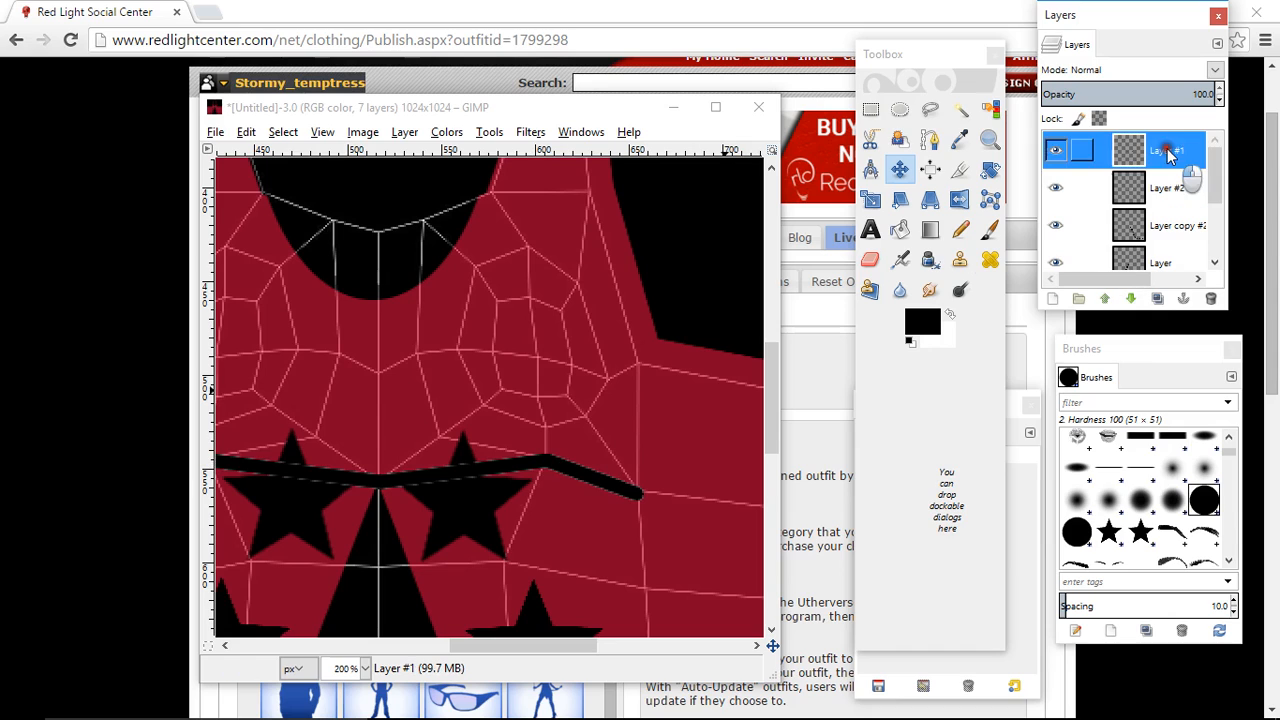
{"action": "left_click", "coordinate": [545, 456]}
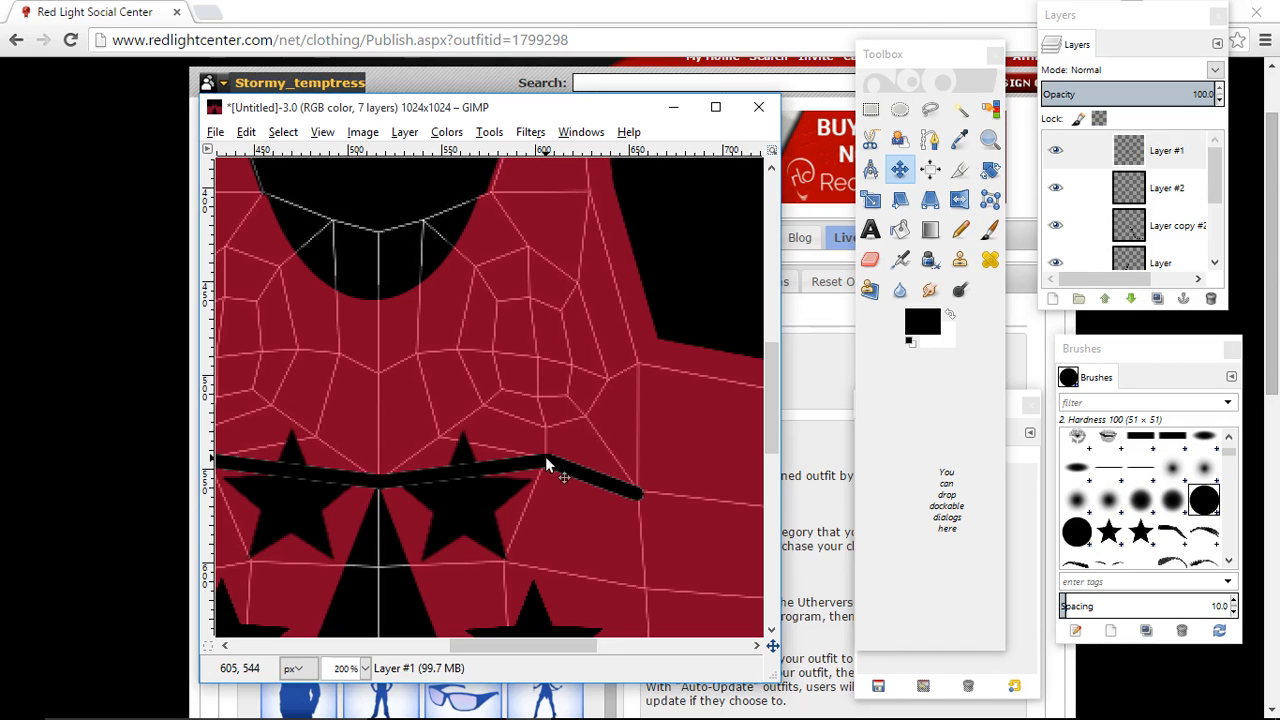
{"action": "key", "text": "Down"}
{"action": "key", "text": "Down"}
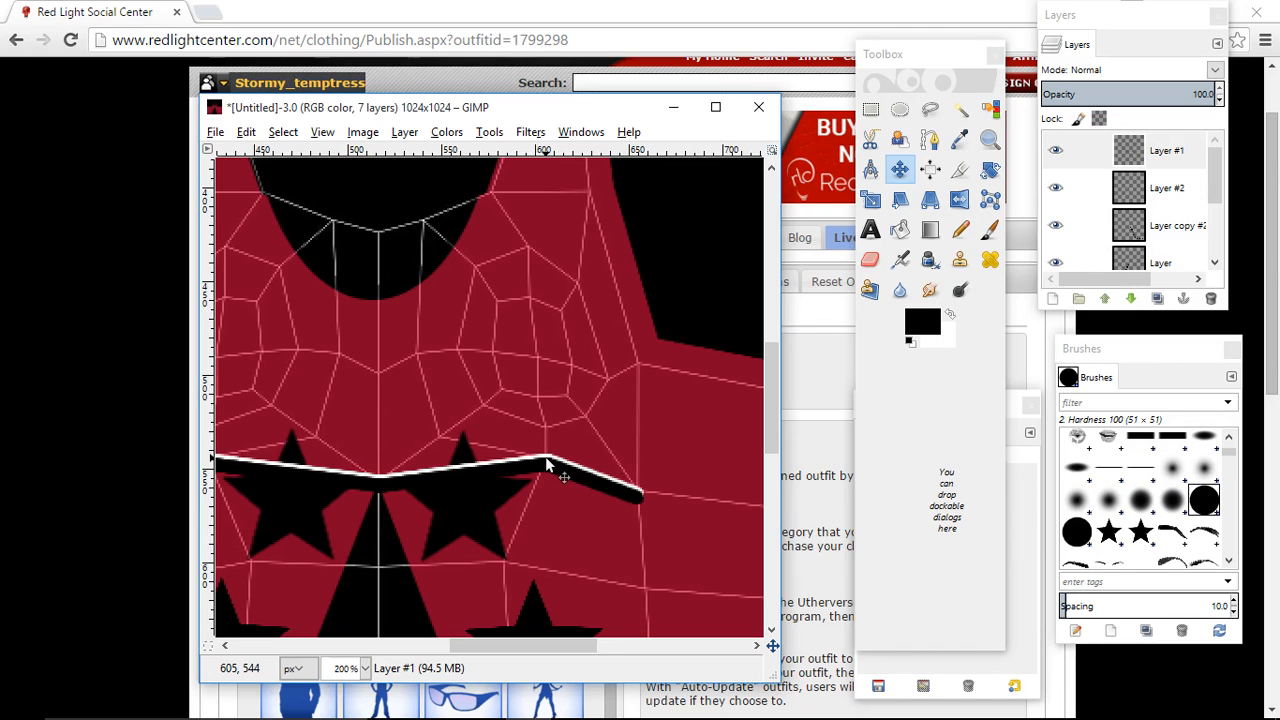
{"action": "key", "text": "Down"}
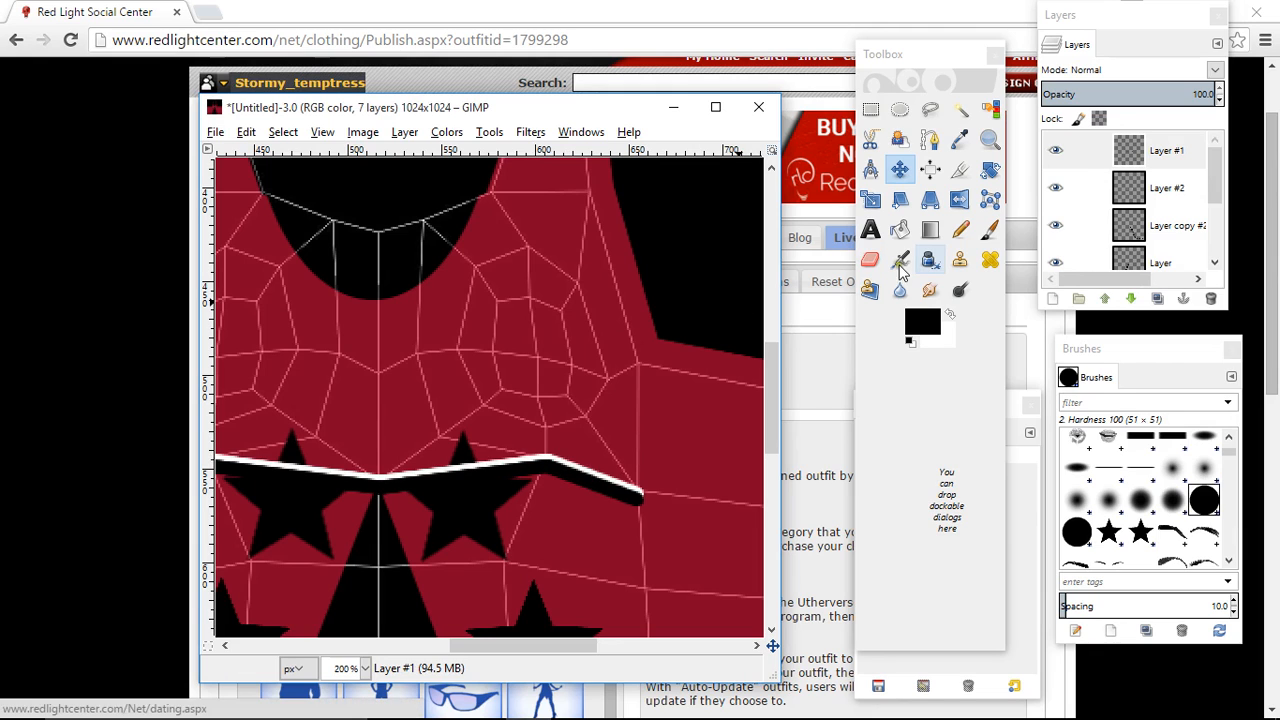
- Merge Layer #1 down onto Layer #2 to combine the black and white underbust lines
{"action": "left_click", "coordinate": [1174, 148]}
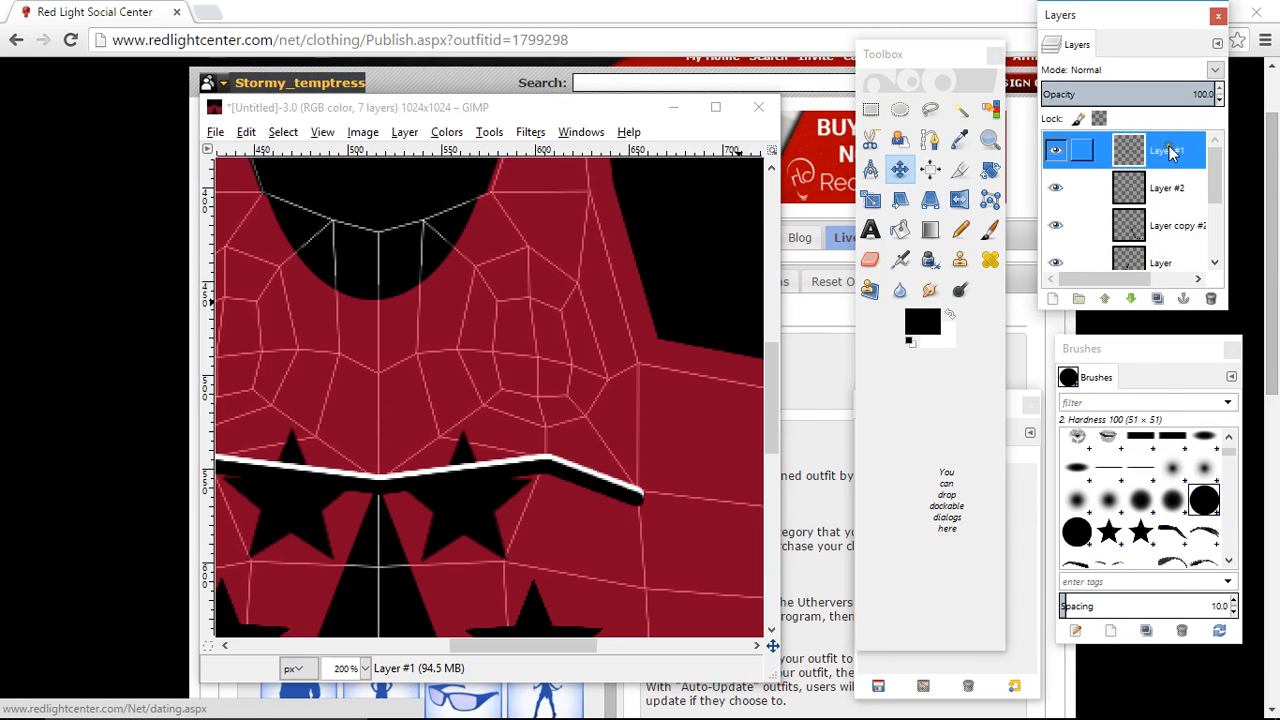
{"action": "right_click", "coordinate": [1174, 150]}
{"action": "left_click", "coordinate": [1072, 285]}
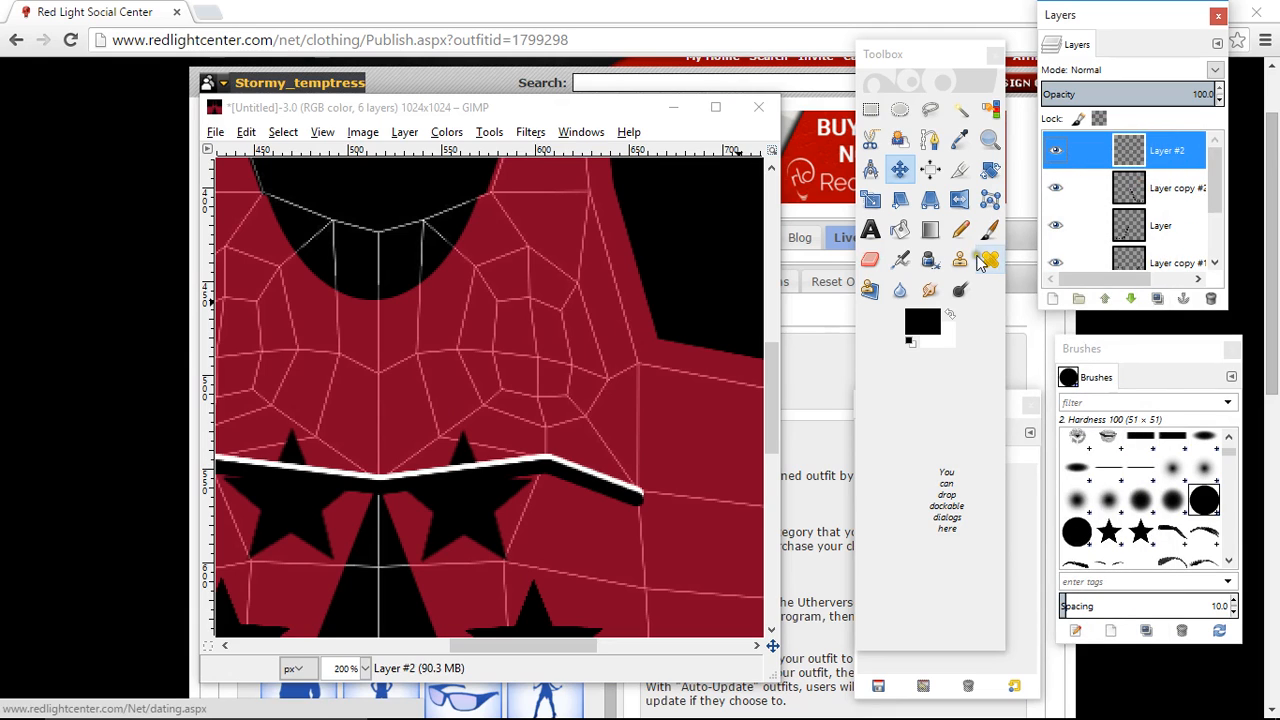
- With the Smudge tool at size 29.34, pull both ends of the underbust line outward and slightly down into fading tips
{"action": "left_click", "coordinate": [930, 290]}
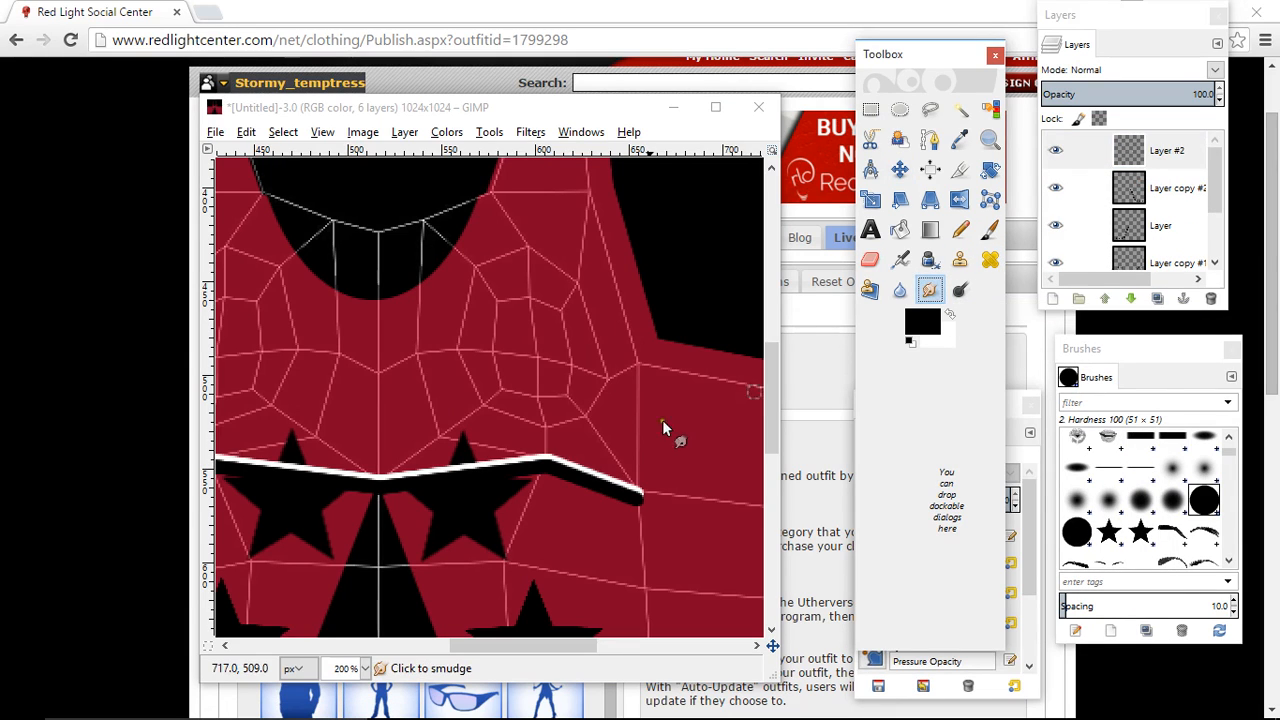
{"action": "double_click", "coordinate": [928, 290]}
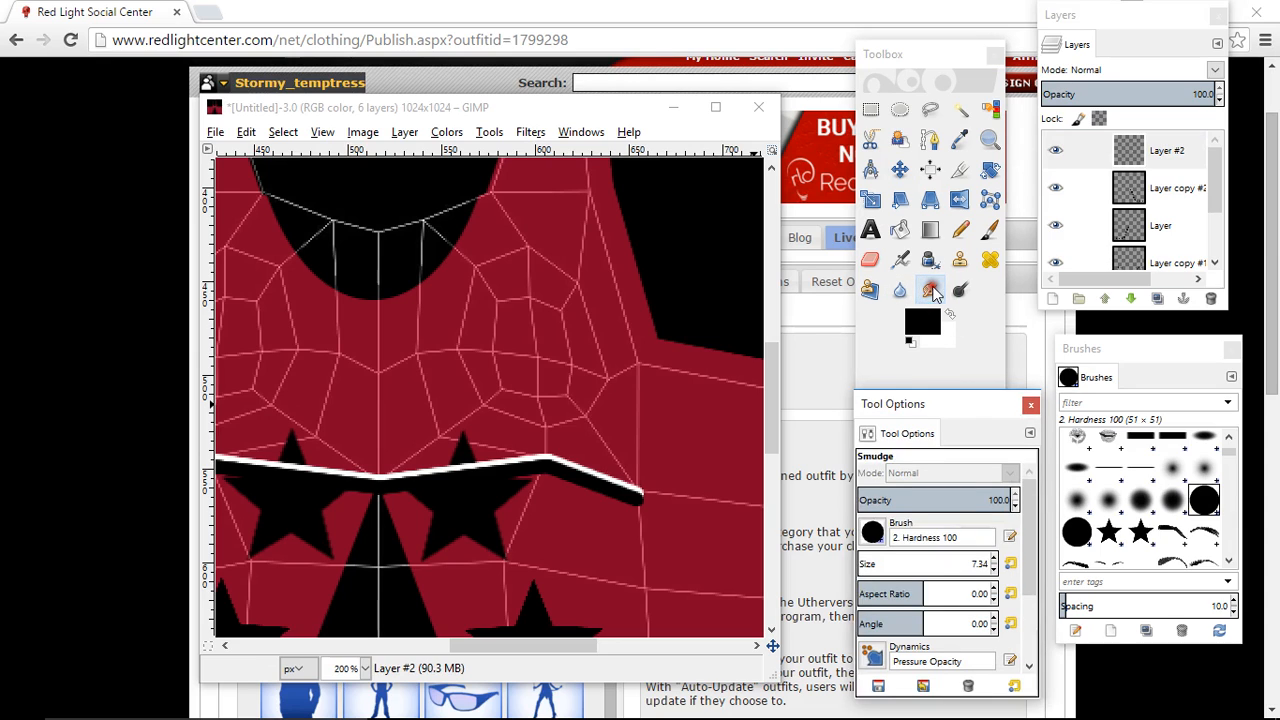
{"action": "left_click_drag", "start_coordinate": [862, 563], "coordinate": [871, 566]}
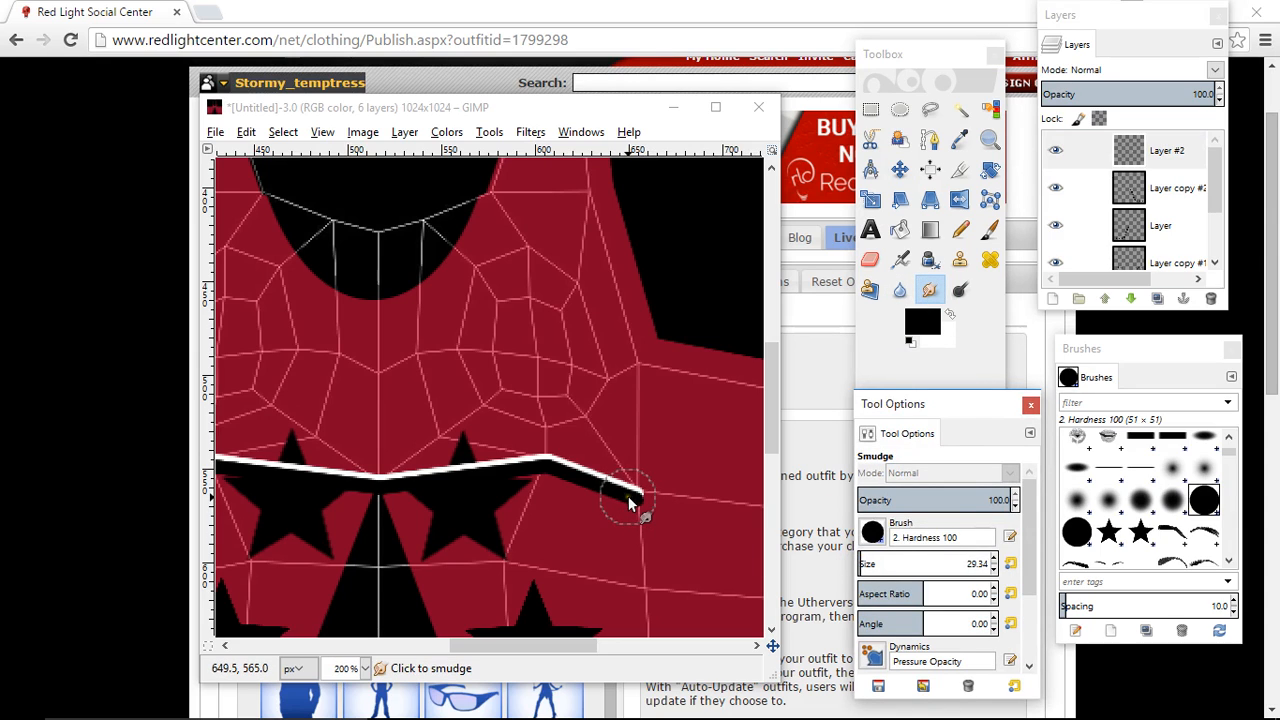
{"action": "left_click_drag", "start_coordinate": [634, 500], "coordinate": [738, 524]}
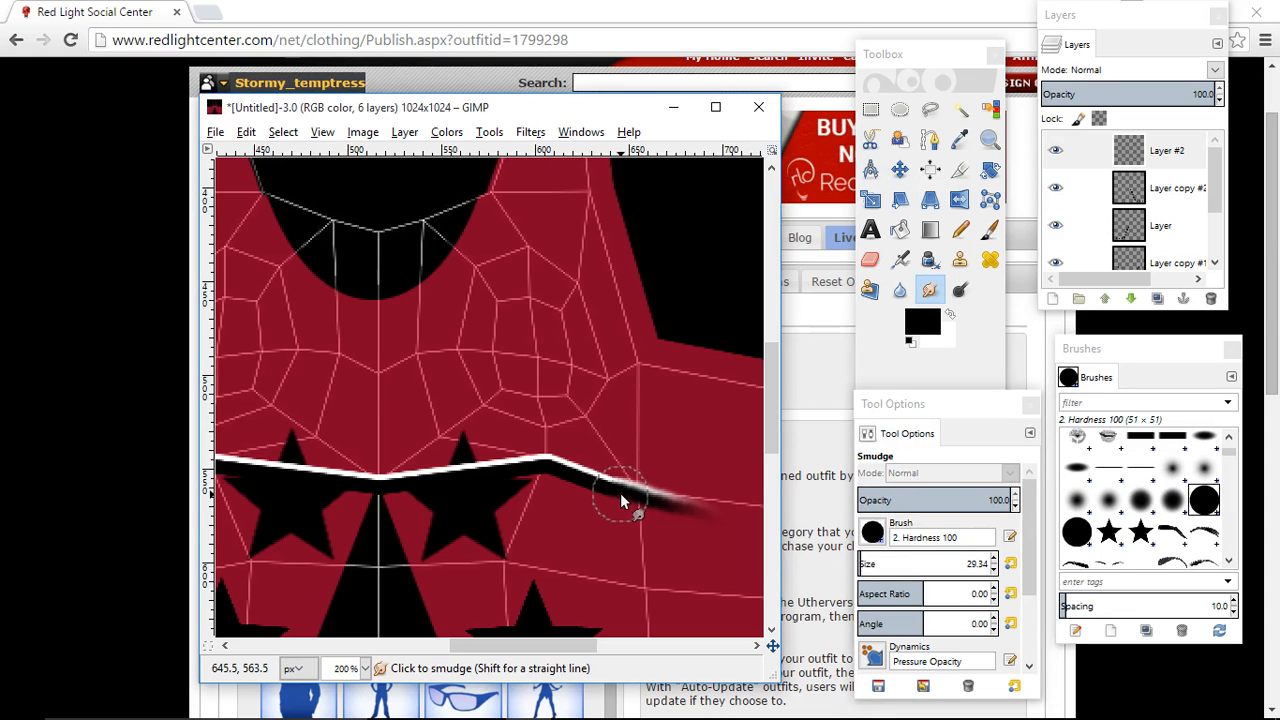
{"action": "mouse_move", "coordinate": [620, 493]}
{"action": "left_mouse_down"}
{"action": "mouse_move", "coordinate": [655, 527]}
{"action": "mouse_move", "coordinate": [747, 532]}
{"action": "left_mouse_up"}
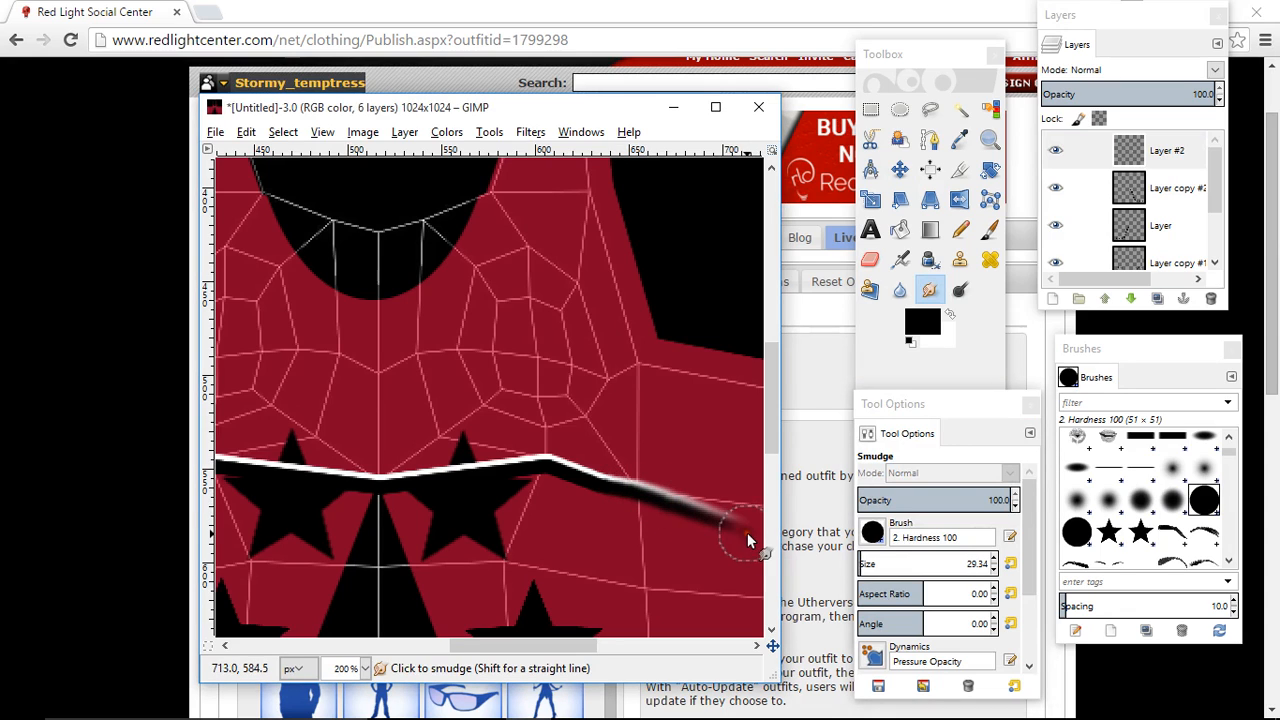
{"action": "left_click_drag", "start_coordinate": [571, 645], "coordinate": [471, 645]}
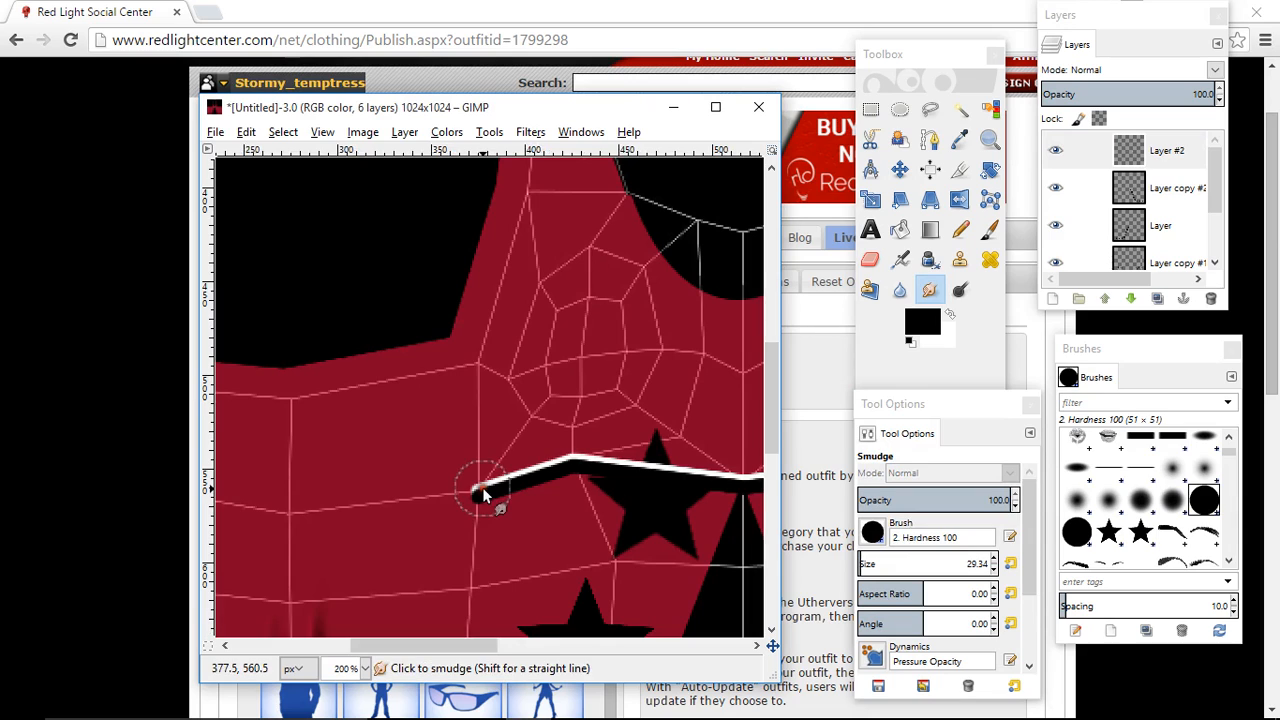
{"action": "mouse_move", "coordinate": [482, 490]}
{"action": "left_mouse_down"}
{"action": "mouse_move", "coordinate": [422, 513]}
{"action": "mouse_move", "coordinate": [465, 515]}
{"action": "mouse_move", "coordinate": [337, 535]}
{"action": "left_mouse_up"}
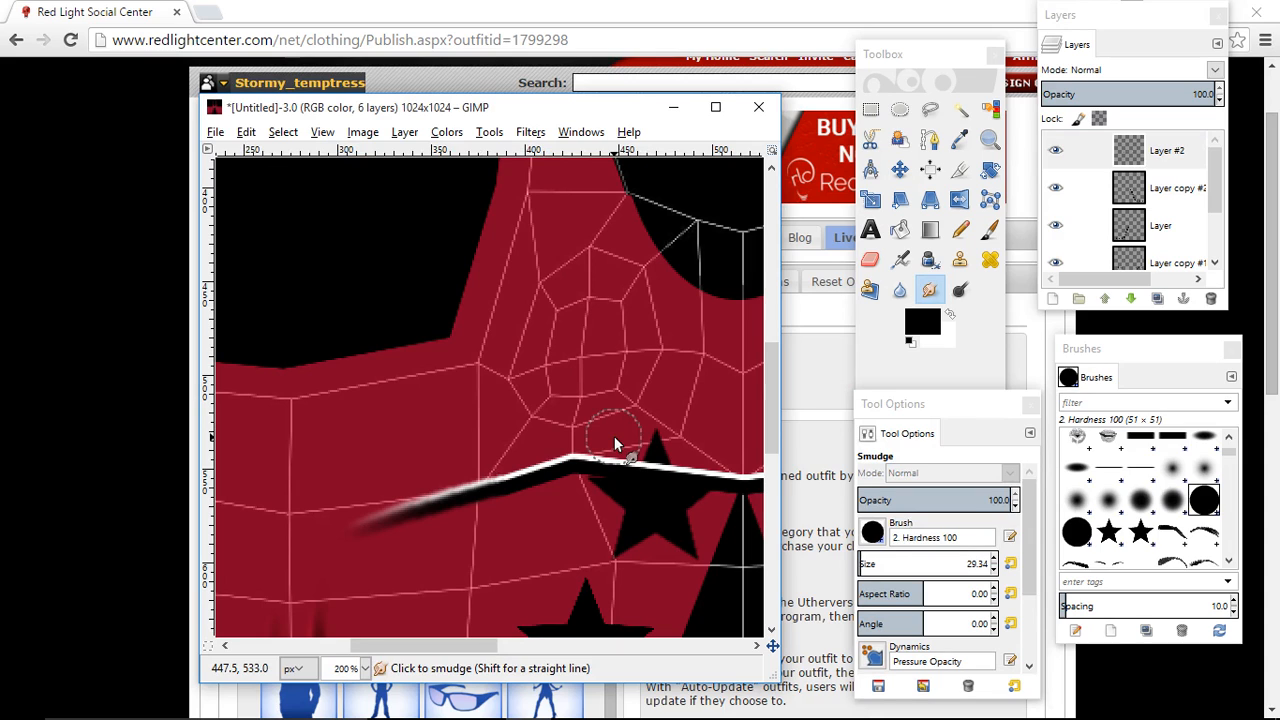
- Restore the opacity of Layer copy to 100 and make Layer #2 the active layer
{"action": "left_click", "coordinate": [1142, 145]}
{"action": "scroll", "coordinate": [1170, 180], "scroll_direction": "down", "scroll_amount": 1}
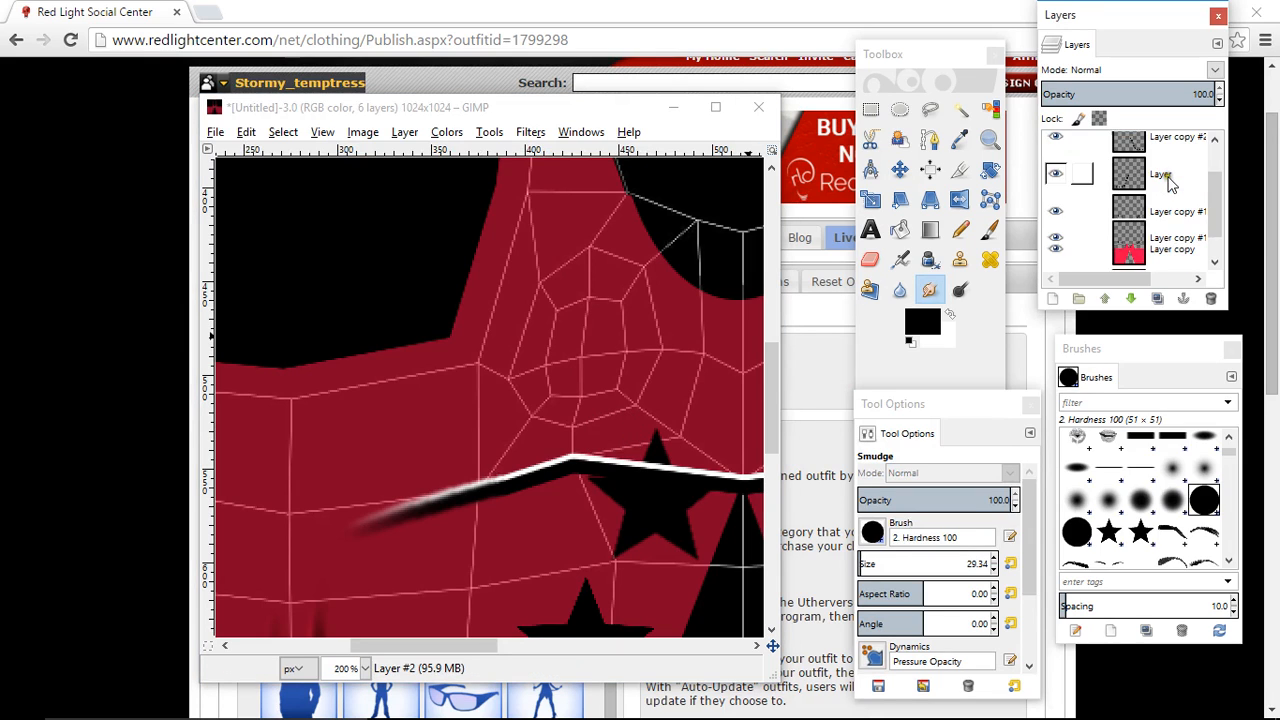
{"action": "scroll", "coordinate": [1170, 180], "scroll_direction": "down", "scroll_amount": 1}
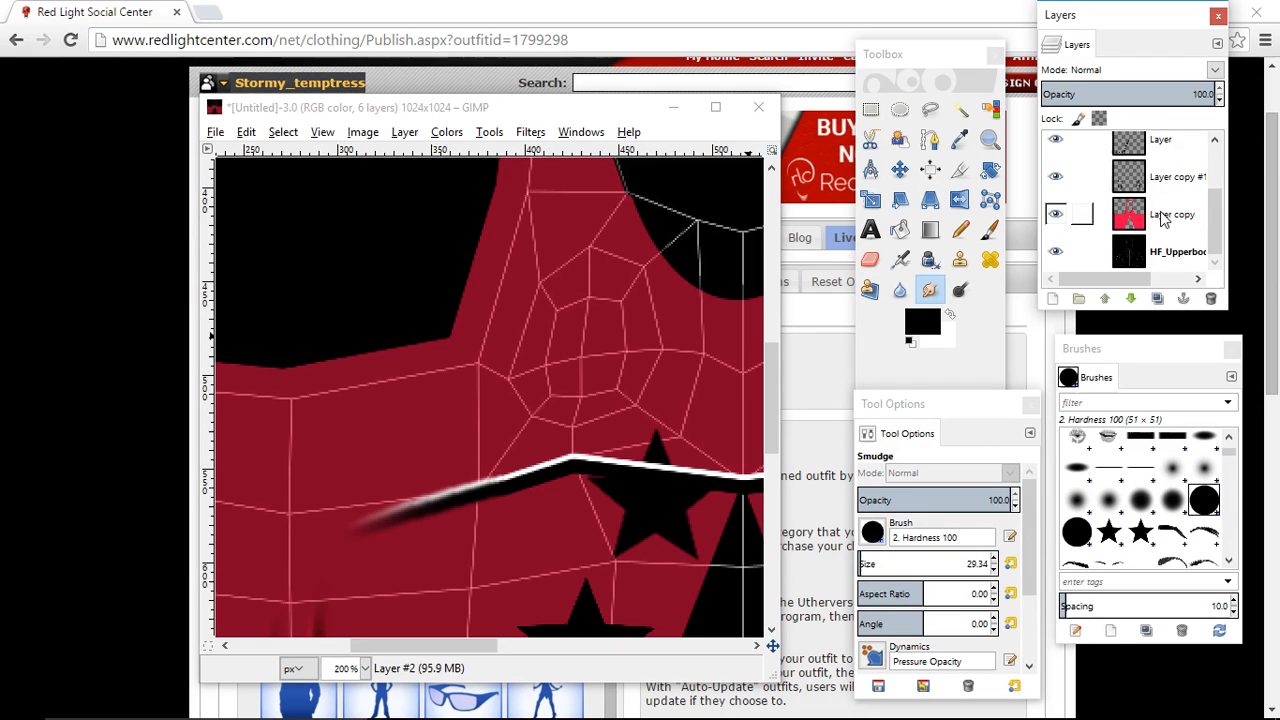
{"action": "left_click", "coordinate": [1160, 218]}
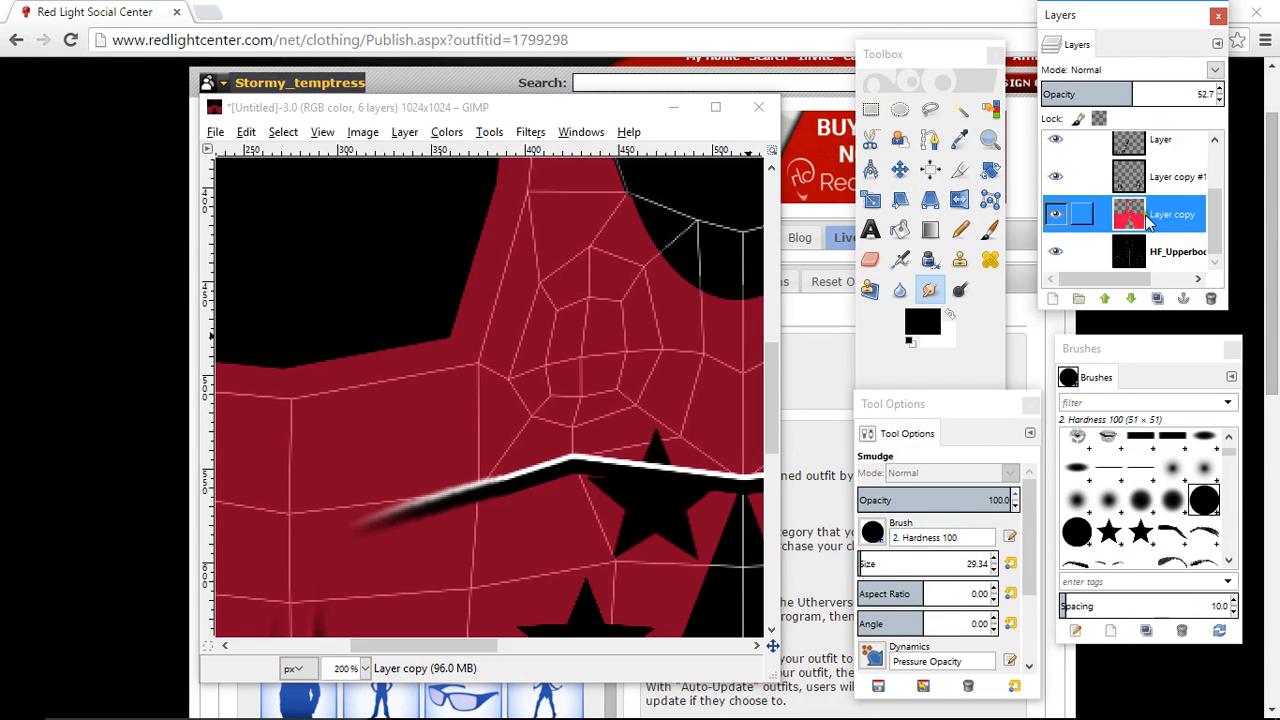
{"action": "left_click_drag", "start_coordinate": [1130, 94], "coordinate": [1236, 88]}
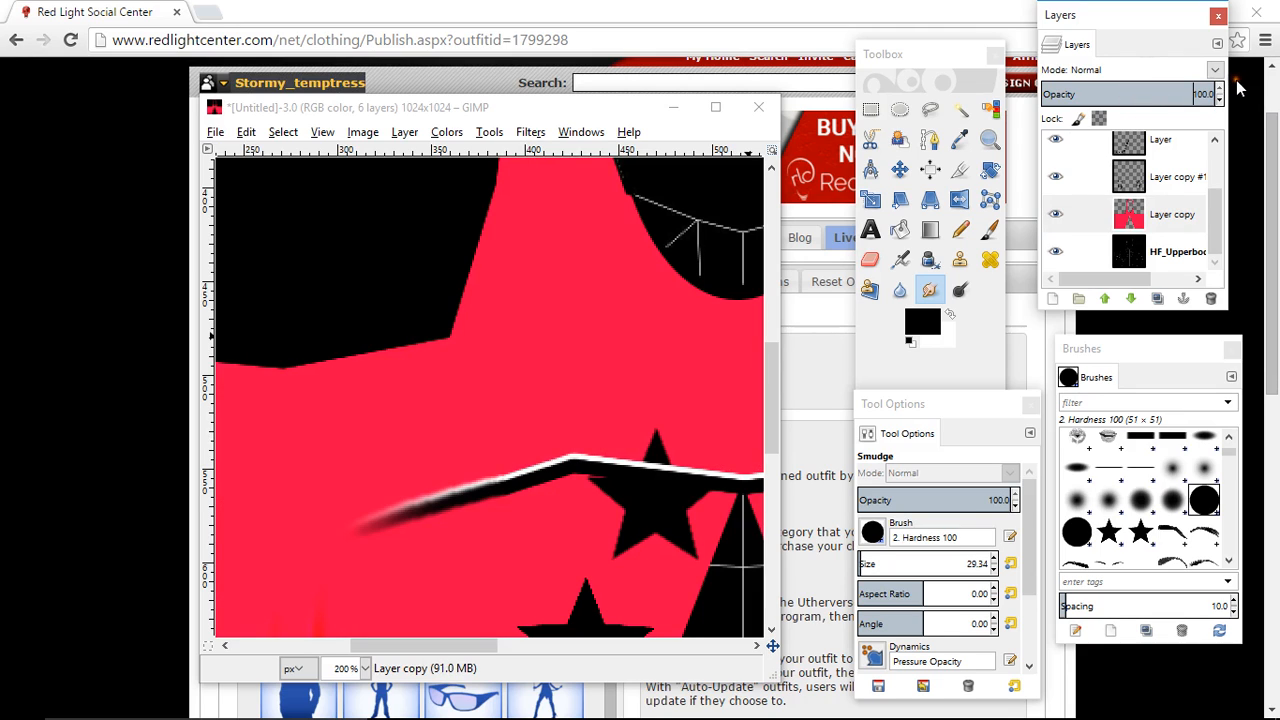
{"action": "scroll", "coordinate": [1158, 212], "scroll_direction": "up", "scroll_amount": 2}
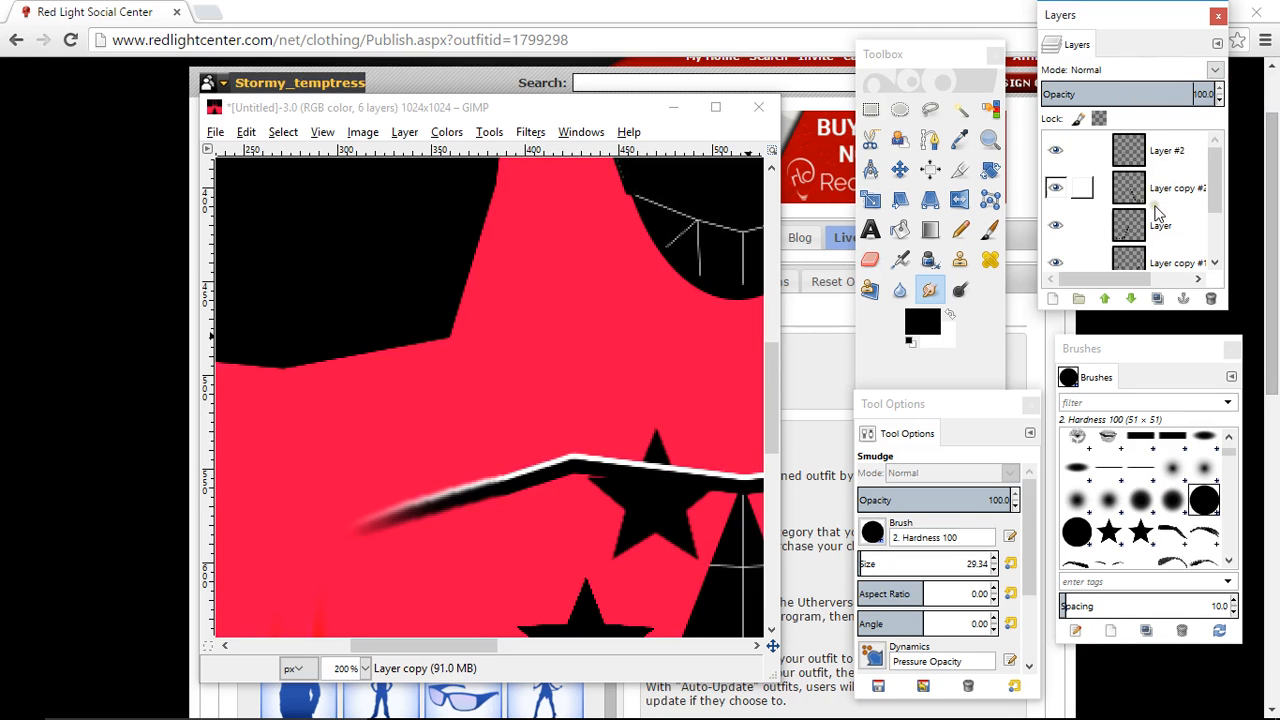
{"action": "left_click", "coordinate": [1162, 152]}
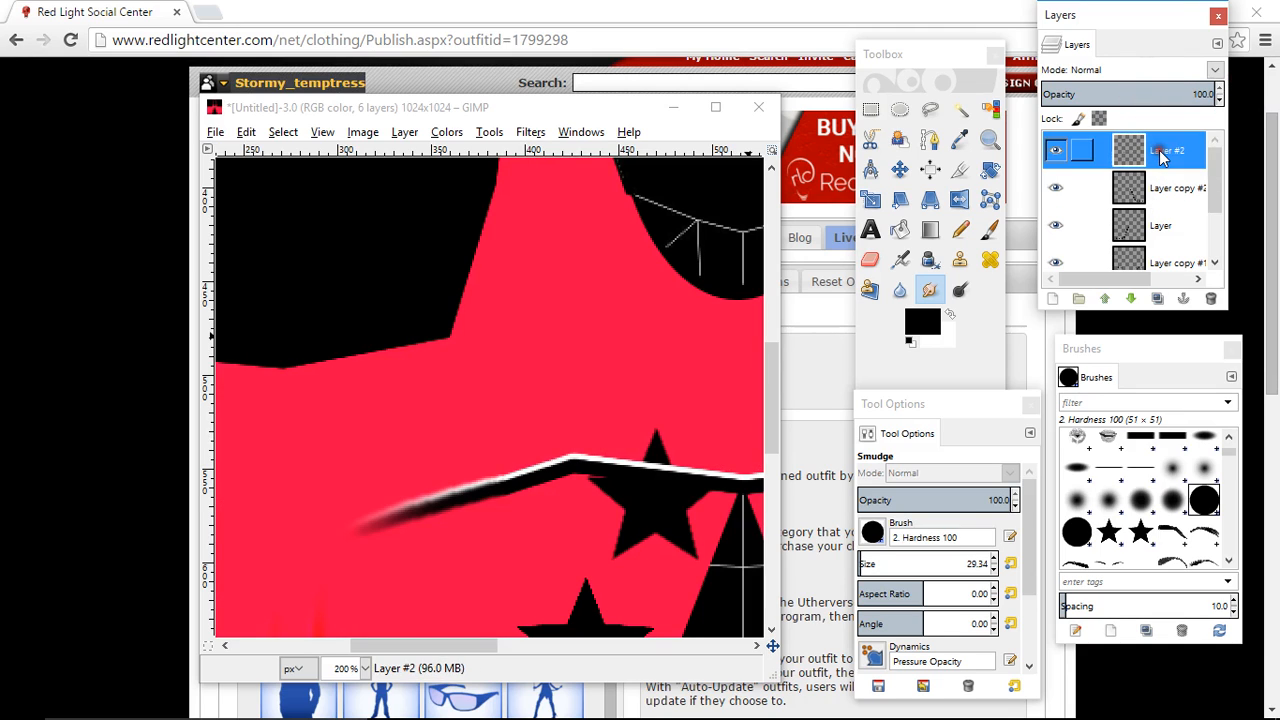
- Set Layer #2's blend mode to Overlay and hide the bottom HF_Upperbody template layer
{"action": "left_click", "coordinate": [1085, 70]}
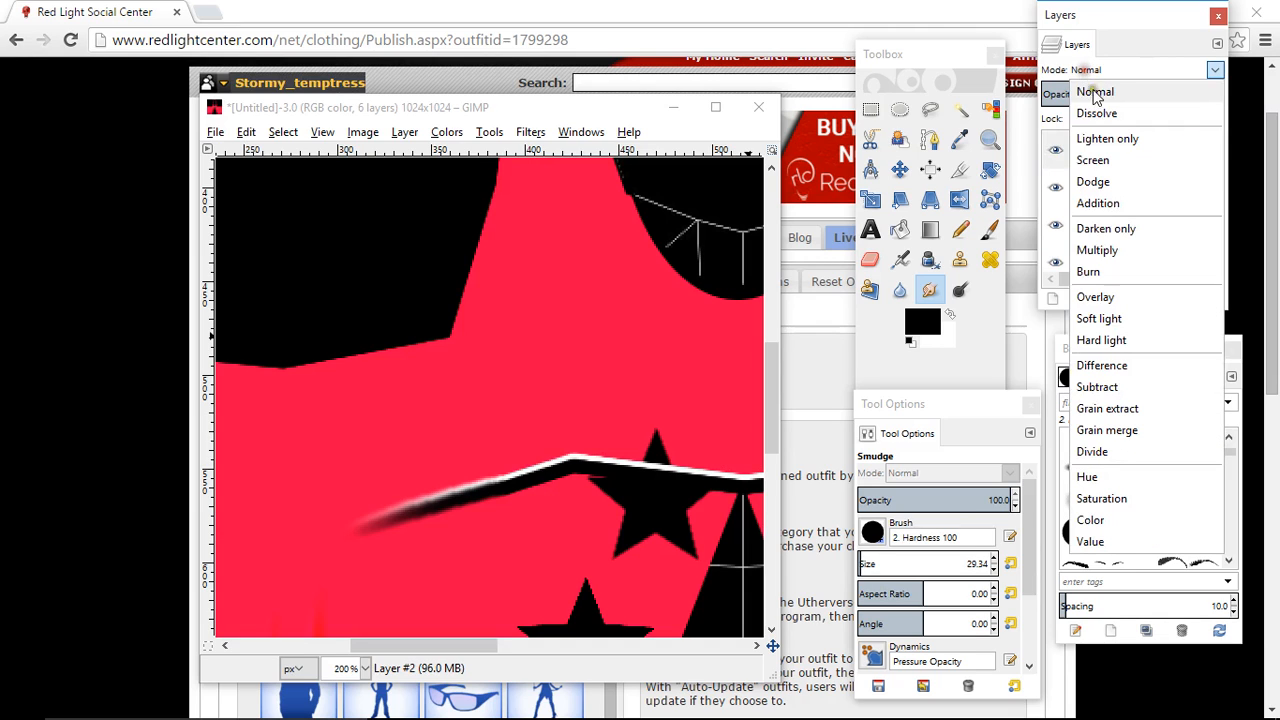
{"action": "left_click", "coordinate": [1096, 297]}
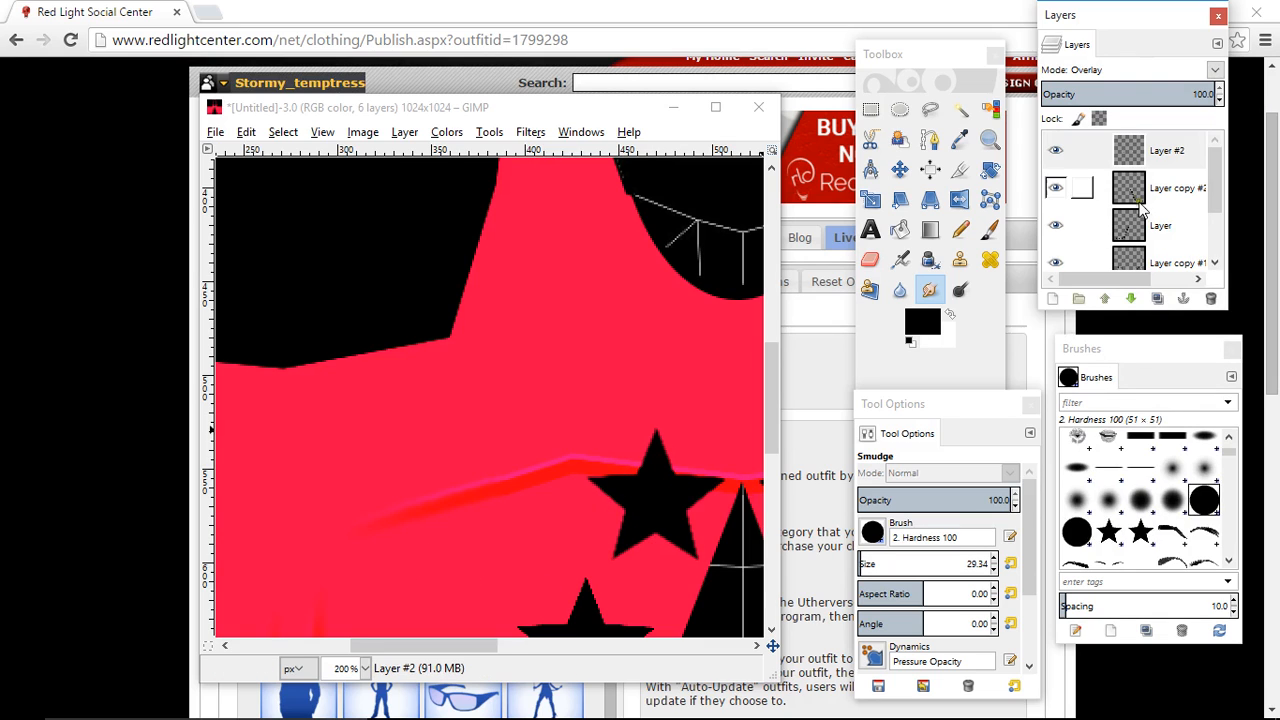
{"action": "scroll", "coordinate": [1143, 203], "scroll_direction": "down", "scroll_amount": 3}
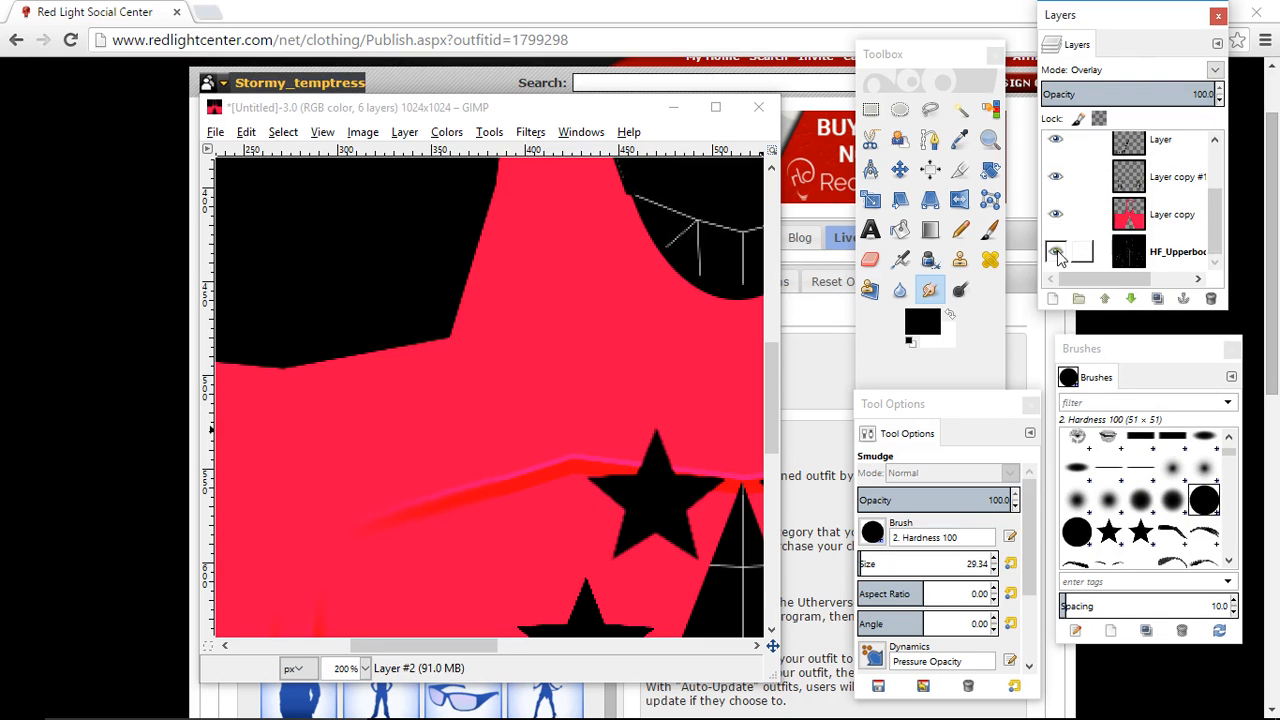
{"action": "left_click", "coordinate": [1057, 254]}
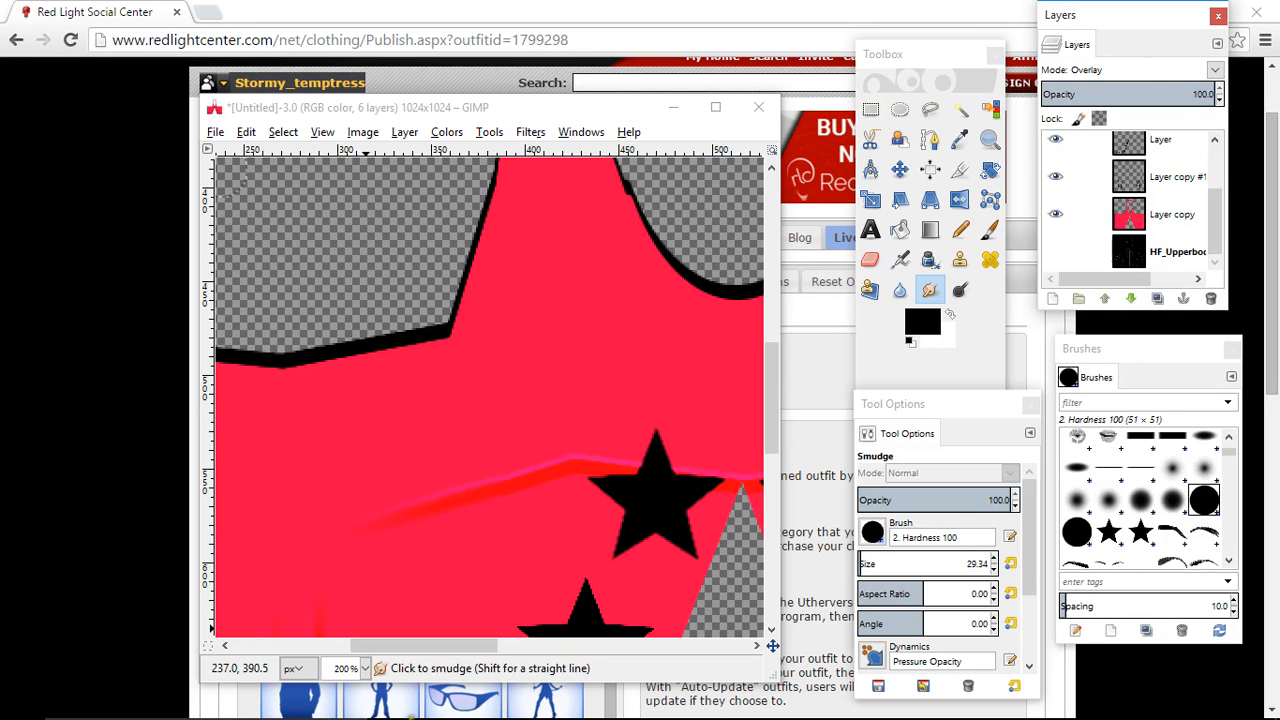
- Overwrite the exported PINK TOP.png with the current tank top design
{"action": "left_click", "coordinate": [366, 668]}
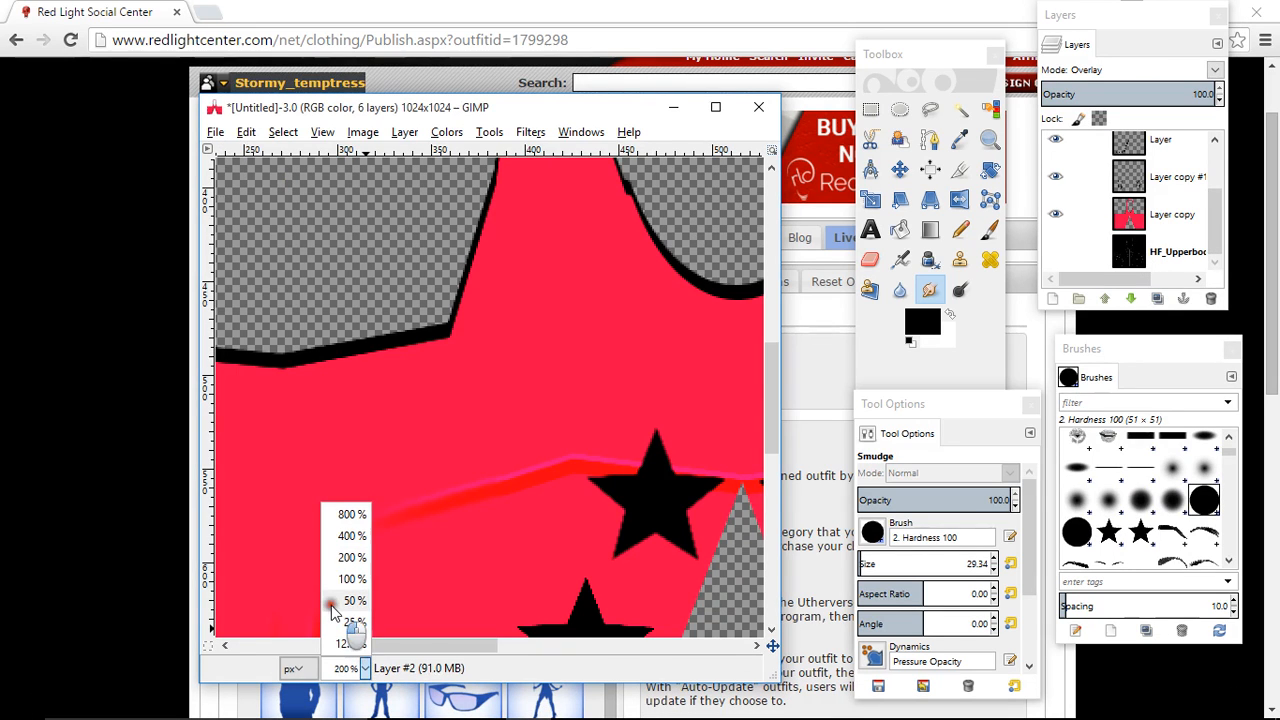
{"action": "left_click", "coordinate": [338, 604]}
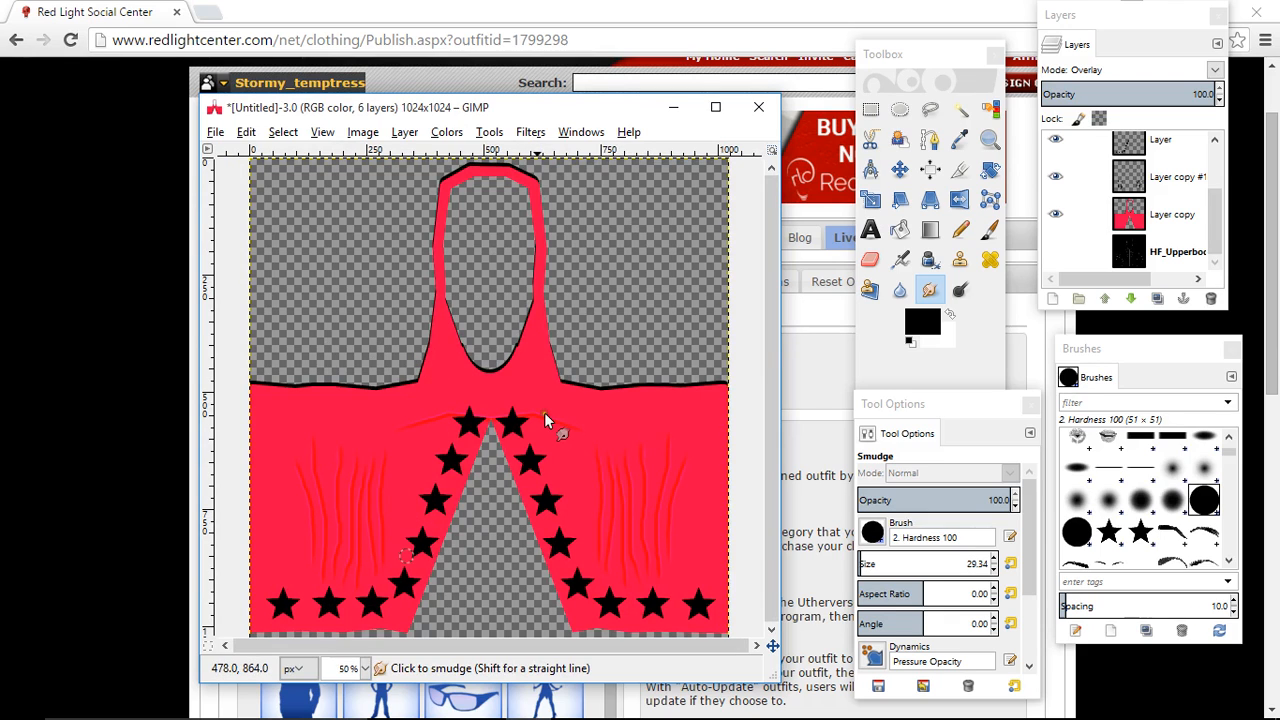
{"action": "left_click", "coordinate": [215, 132]}
{"action": "left_click", "coordinate": [247, 364]}
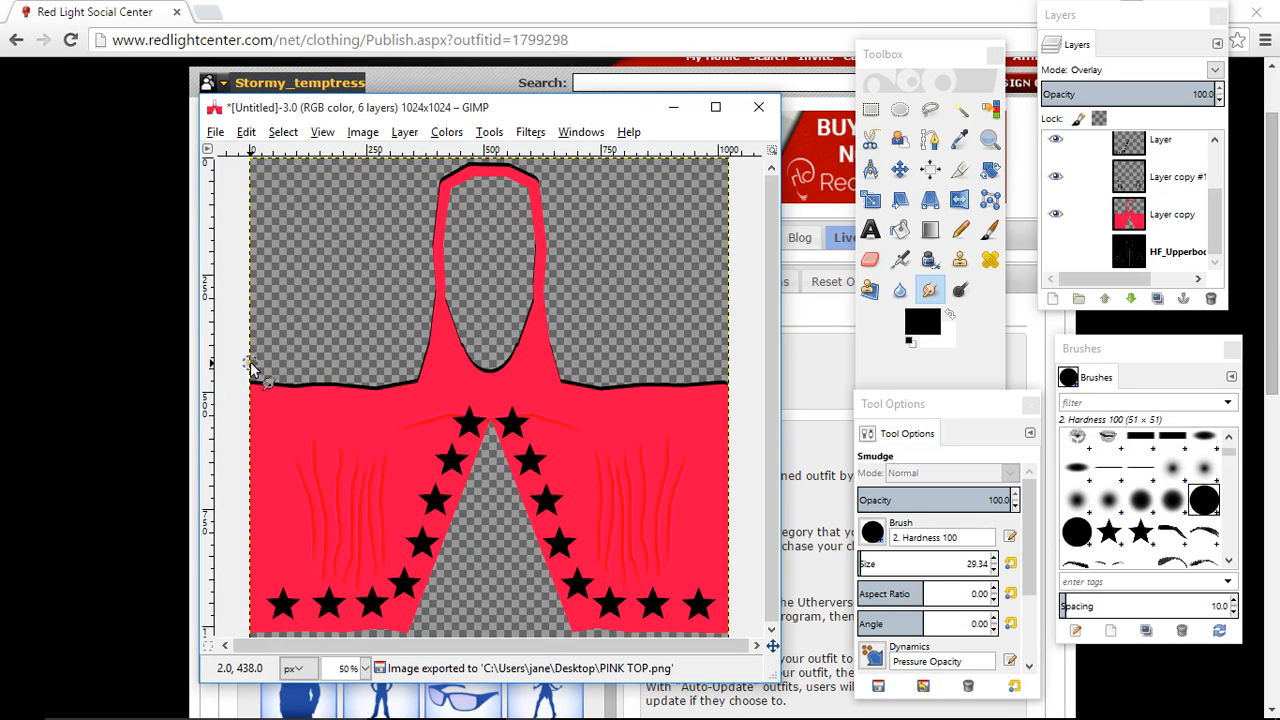
- Switch to the Red Light Center website and open the configuration of the first Untitled female outfit among the designed clothing
{"action": "left_click", "coordinate": [673, 107]}
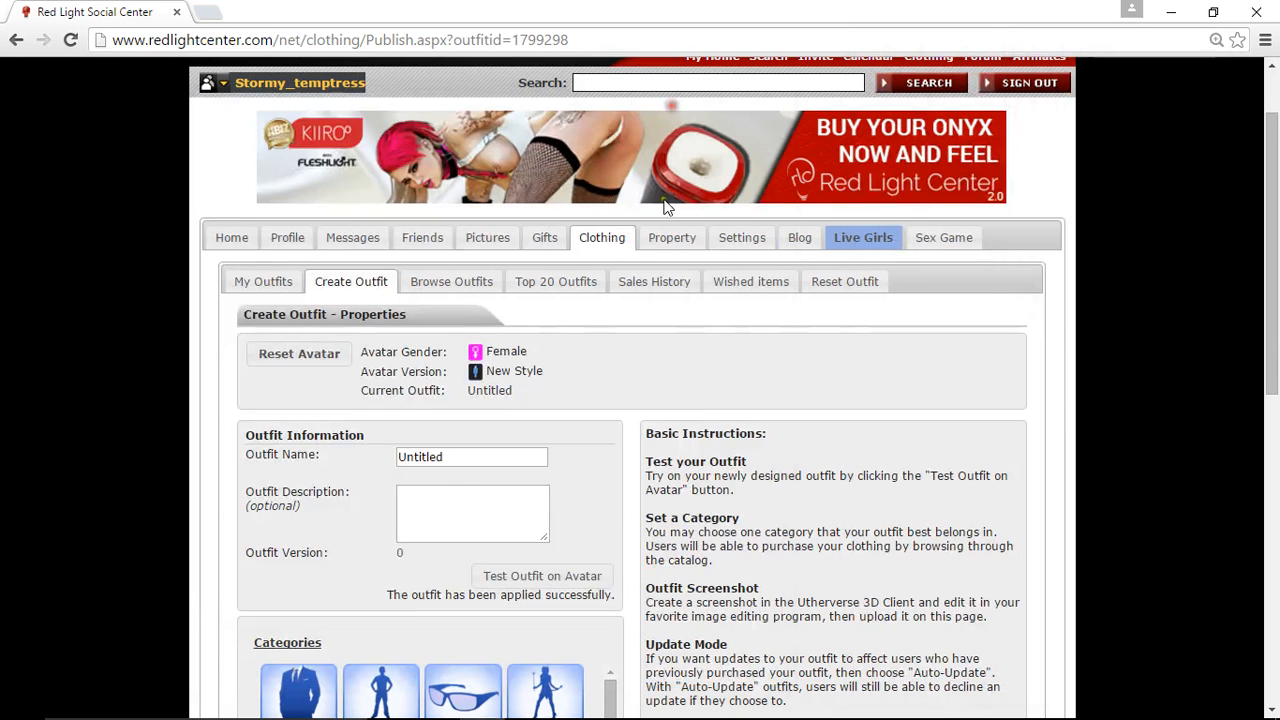
{"action": "left_click", "coordinate": [268, 284]}
{"action": "left_click", "coordinate": [270, 289]}
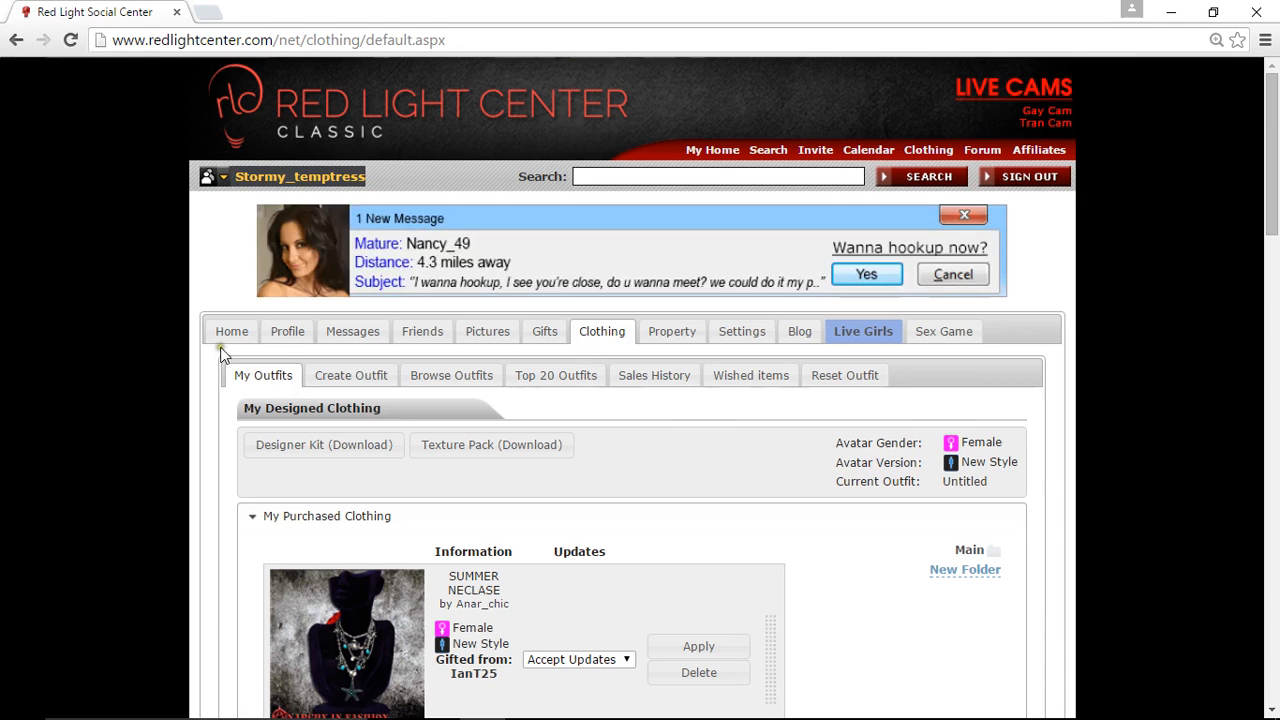
{"action": "scroll", "coordinate": [222, 353], "scroll_direction": "down", "scroll_amount": 10}
{"action": "scroll", "coordinate": [218, 350], "scroll_direction": "down", "scroll_amount": 10}
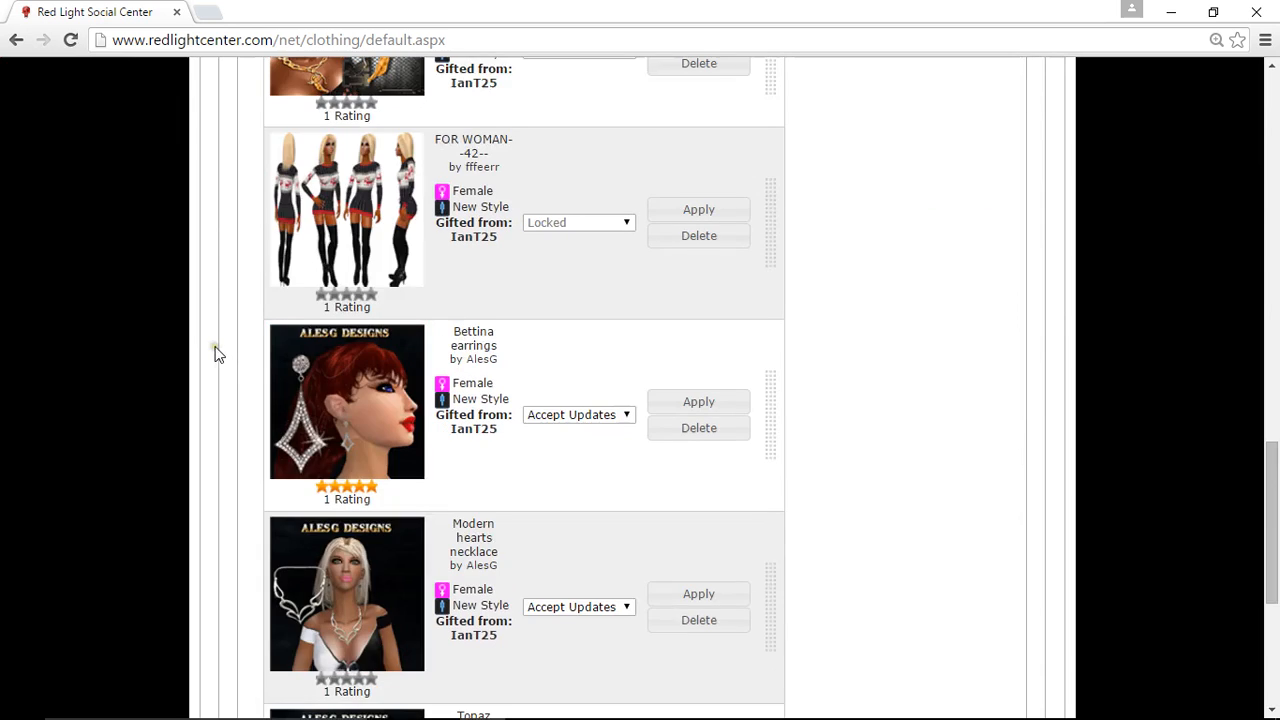
{"action": "left_click", "coordinate": [317, 568]}
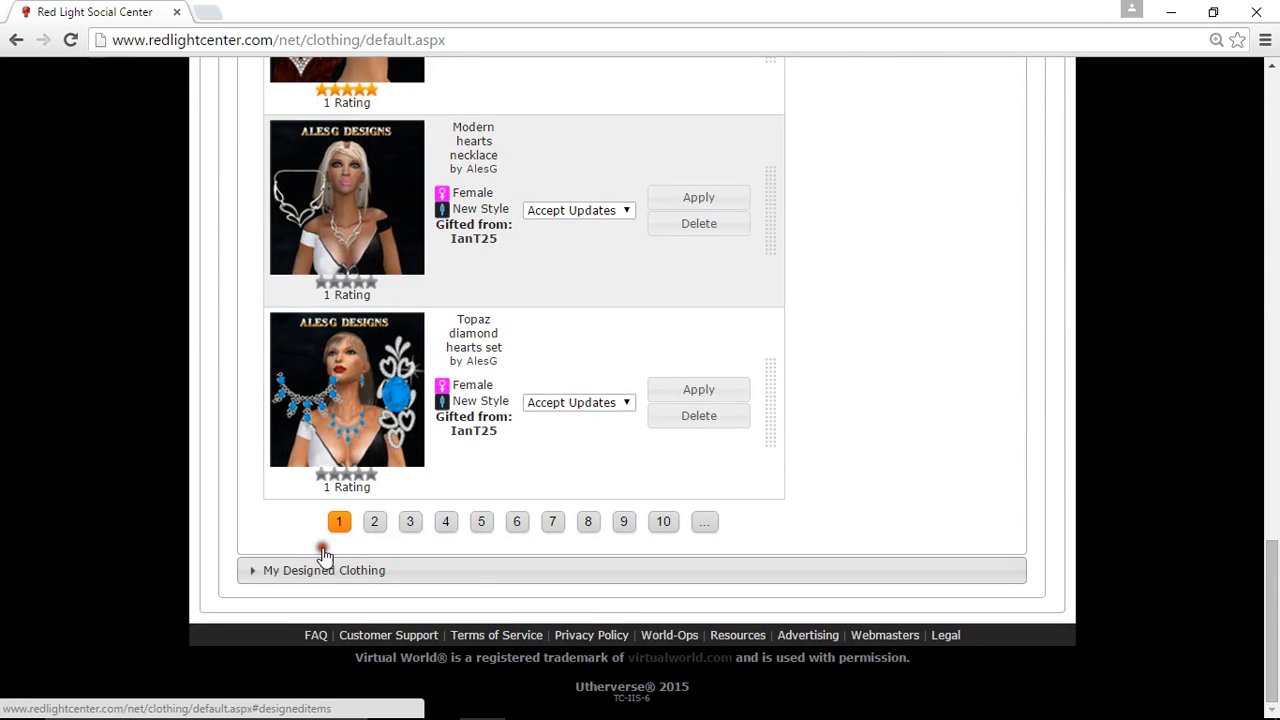
{"action": "scroll", "coordinate": [468, 437], "scroll_direction": "up", "scroll_amount": 2}
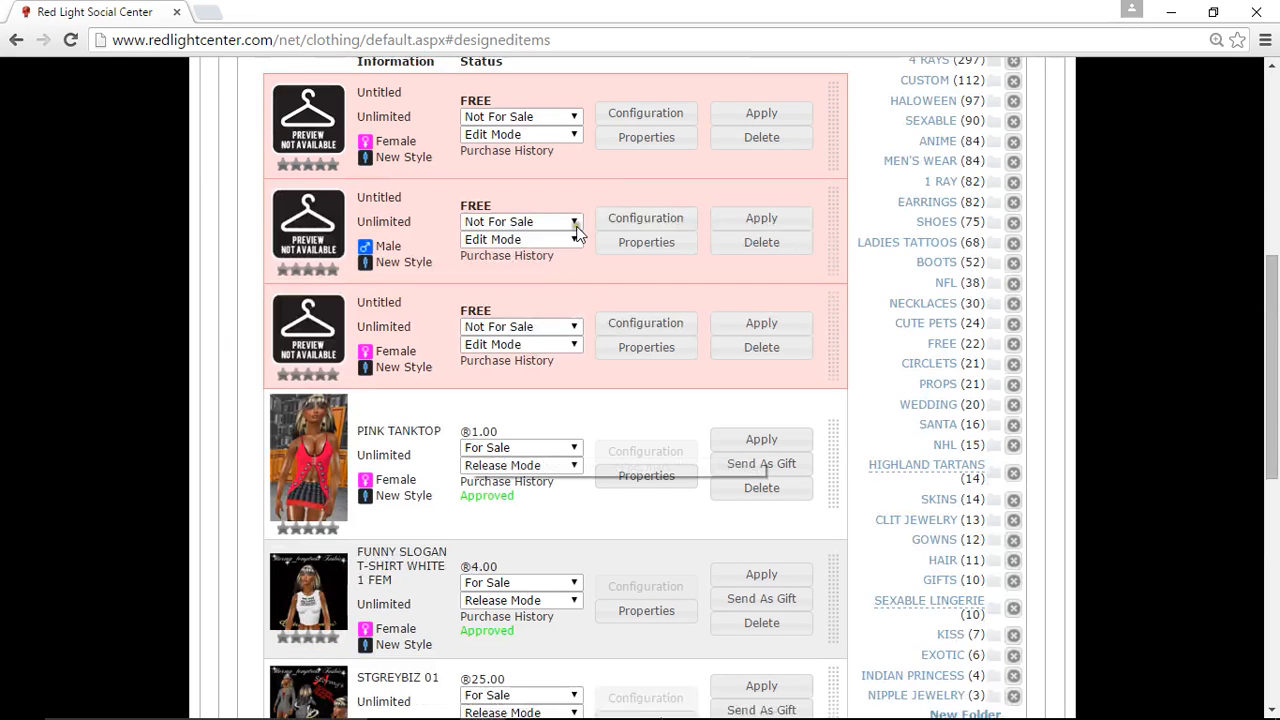
{"action": "left_click", "coordinate": [640, 114]}
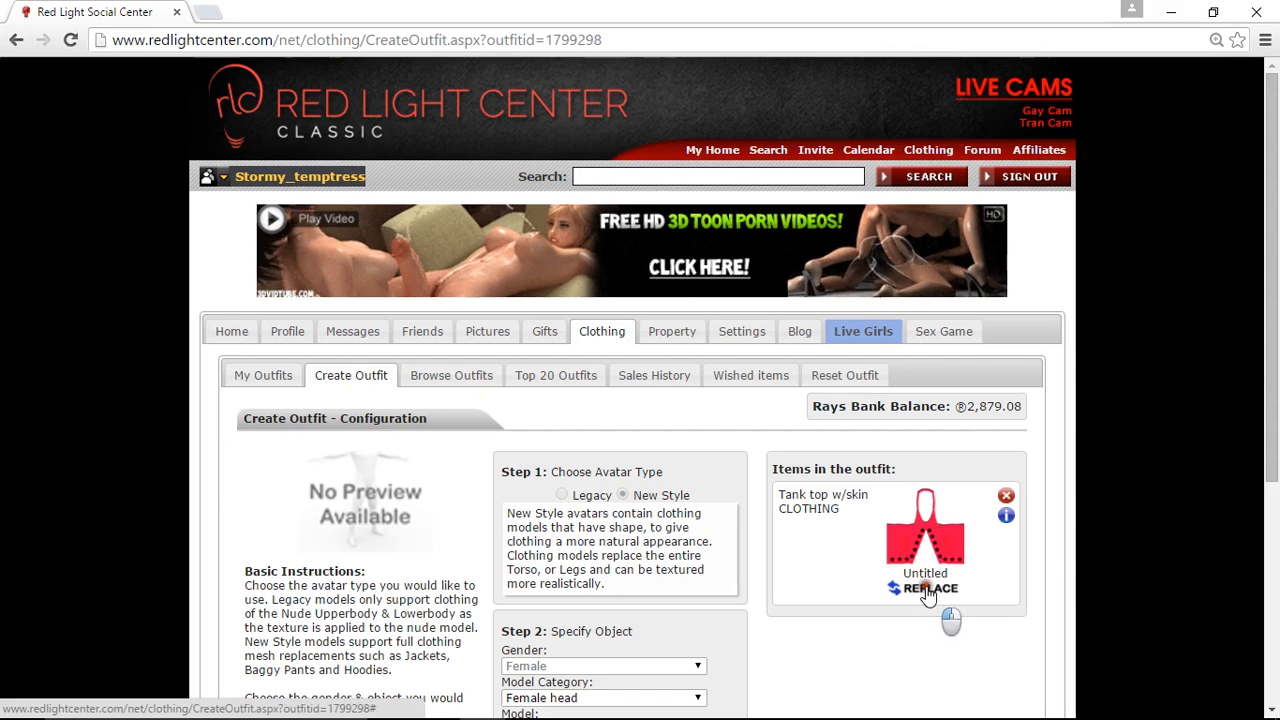
- Replace the texture of the outfit's Tank top w/skin item with the PINK TOP file from the Desktop
{"action": "left_click", "coordinate": [928, 590]}
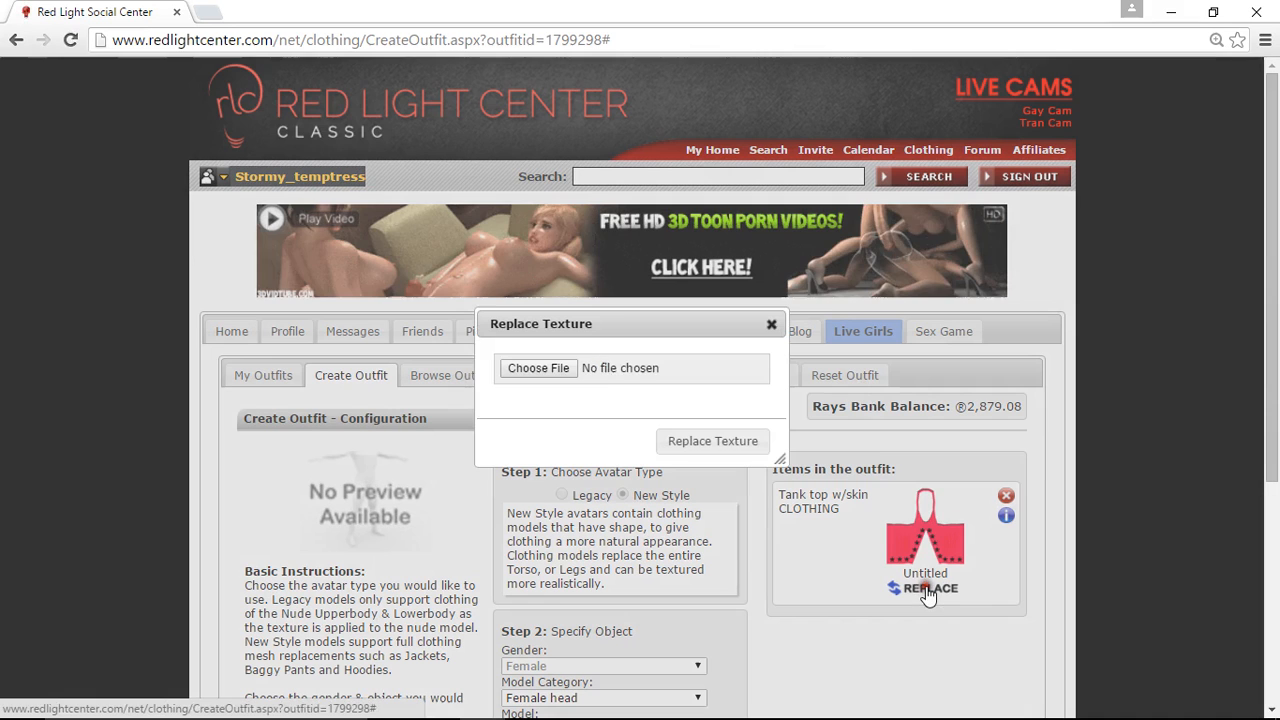
{"action": "left_click", "coordinate": [622, 390]}
{"action": "scroll", "coordinate": [340, 272], "scroll_direction": "down", "scroll_amount": 1}
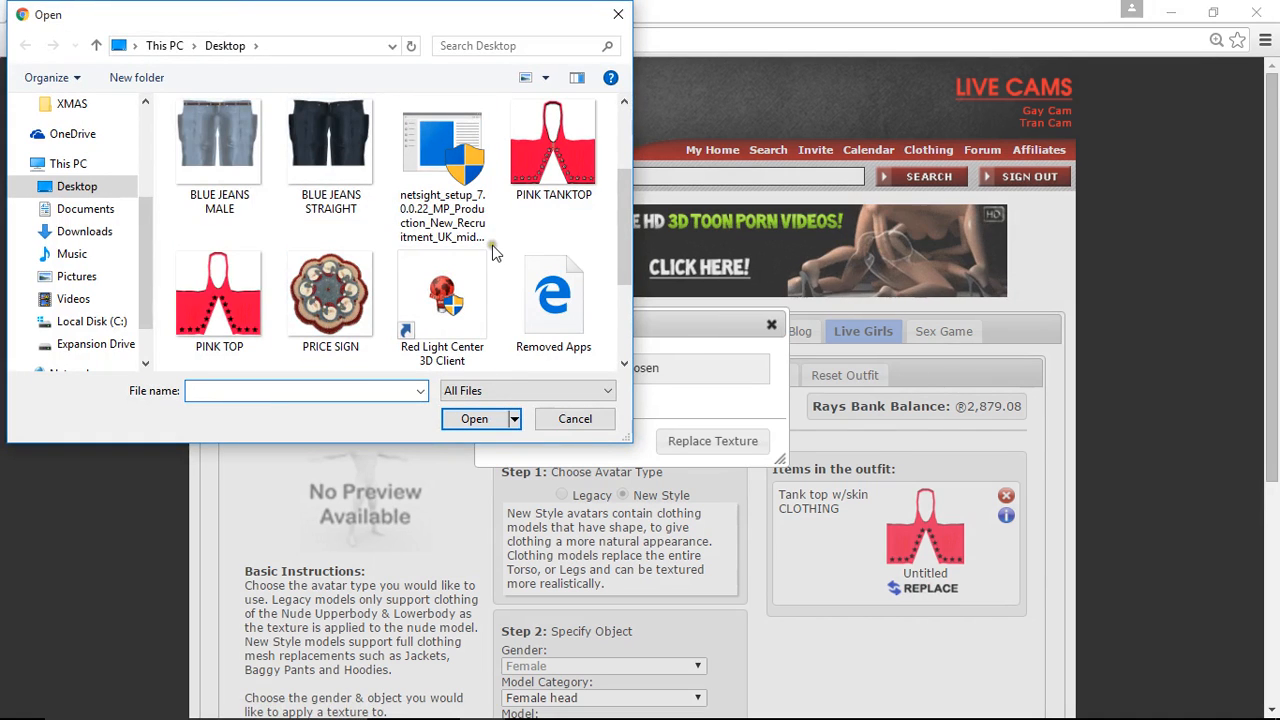
{"action": "left_click", "coordinate": [224, 289]}
{"action": "left_click", "coordinate": [466, 420]}
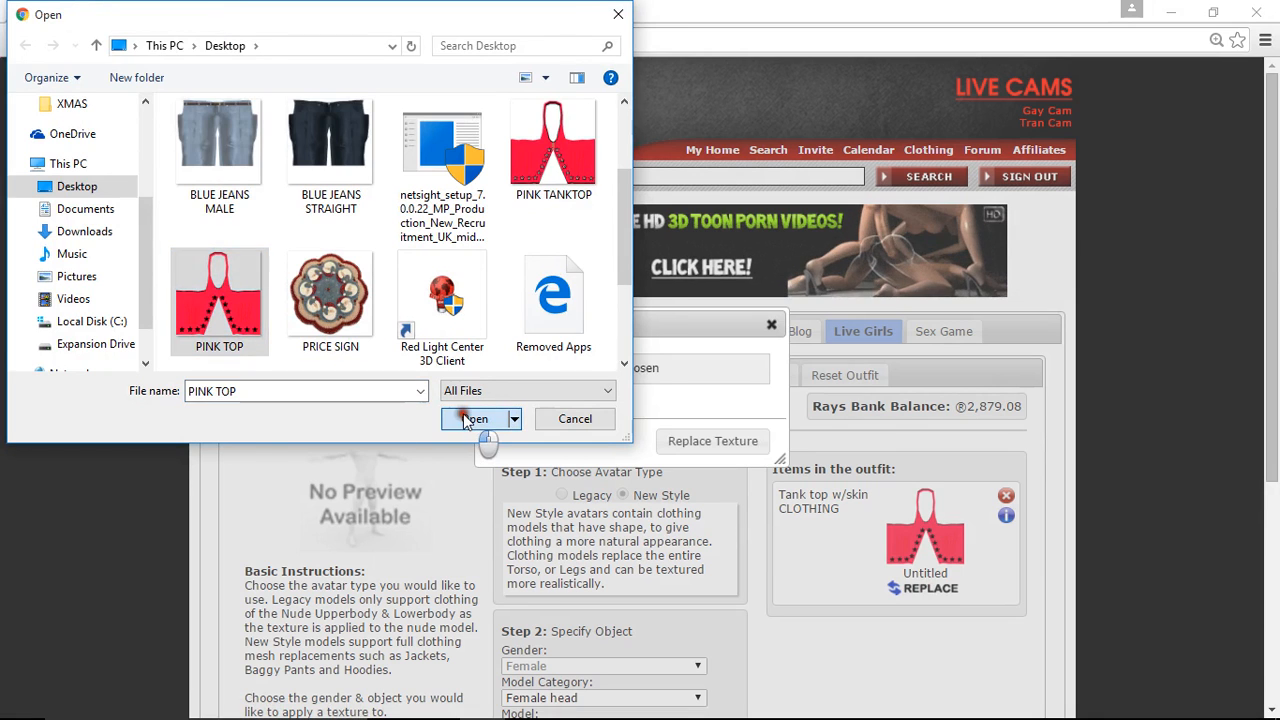
{"action": "left_click", "coordinate": [692, 442]}
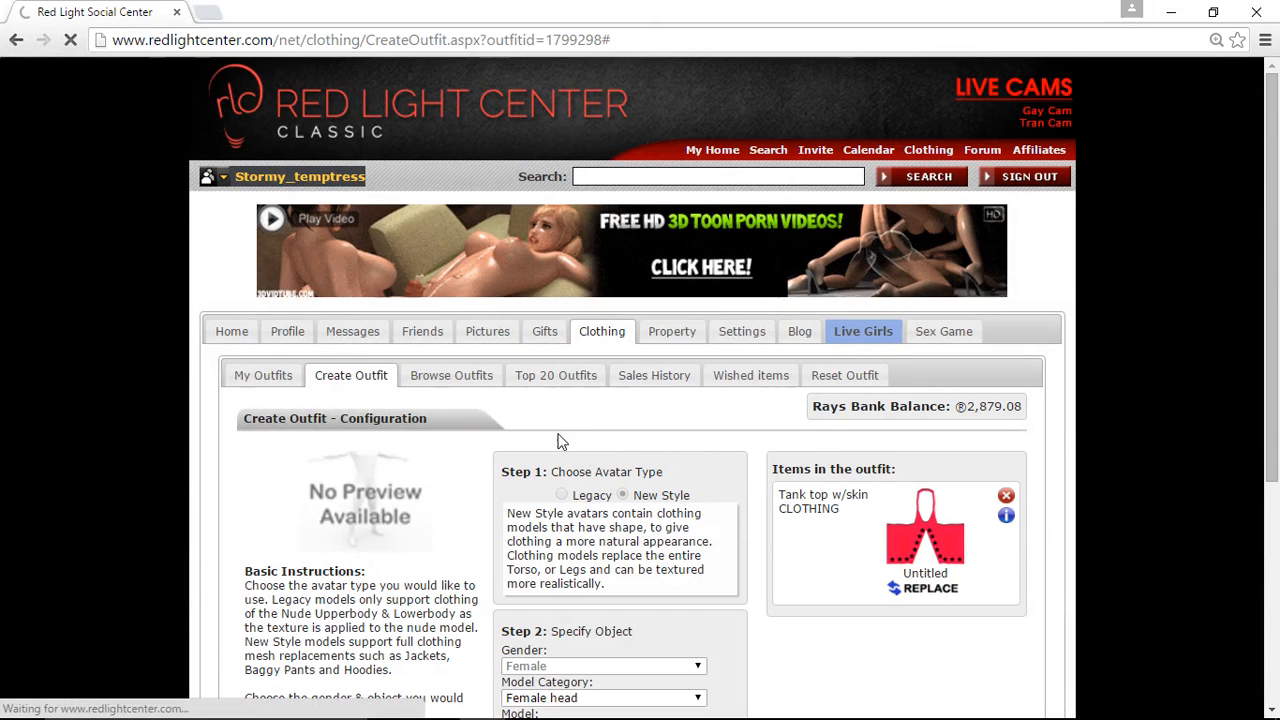
- Publish the outfit configuration and test the outfit on the avatar
{"action": "scroll", "coordinate": [560, 440], "scroll_direction": "down", "scroll_amount": 4}
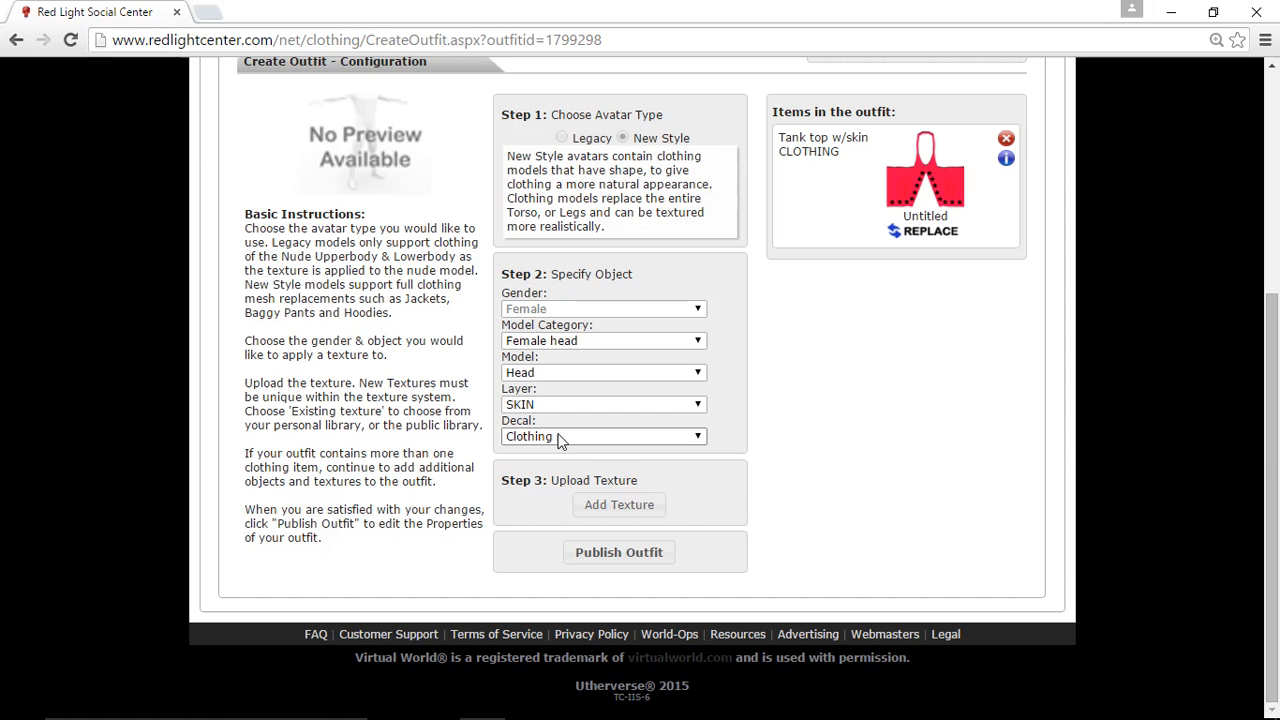
{"action": "left_click", "coordinate": [610, 553]}
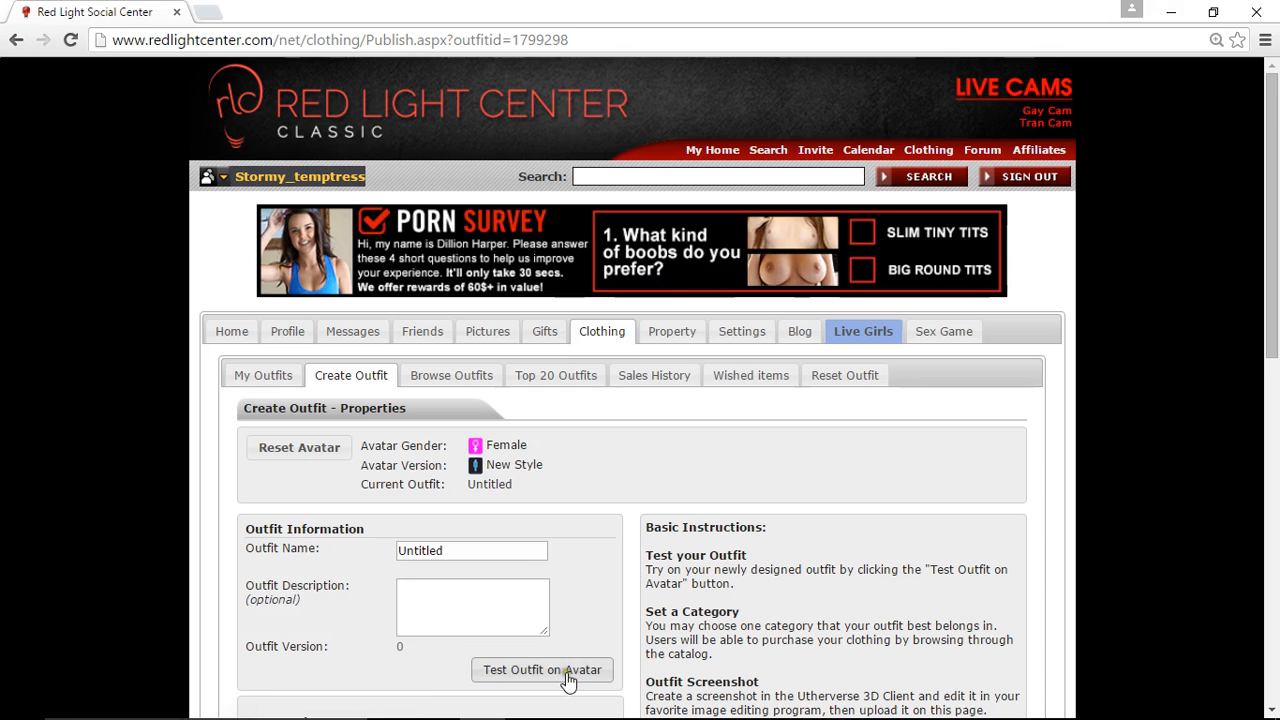
{"action": "left_click", "coordinate": [575, 672]}
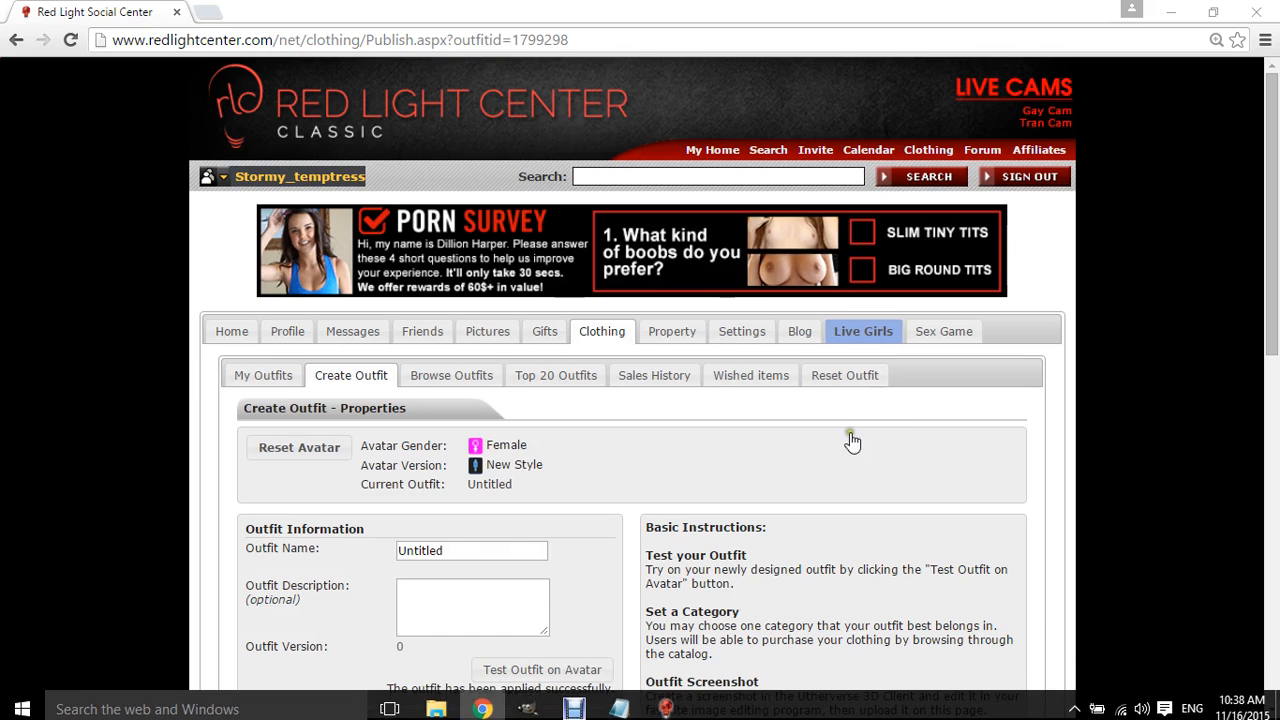
- Switch to the Red Light Center 3D Client and examine the updated tank top on the avatar
{"action": "left_click", "coordinate": [1168, 20]}
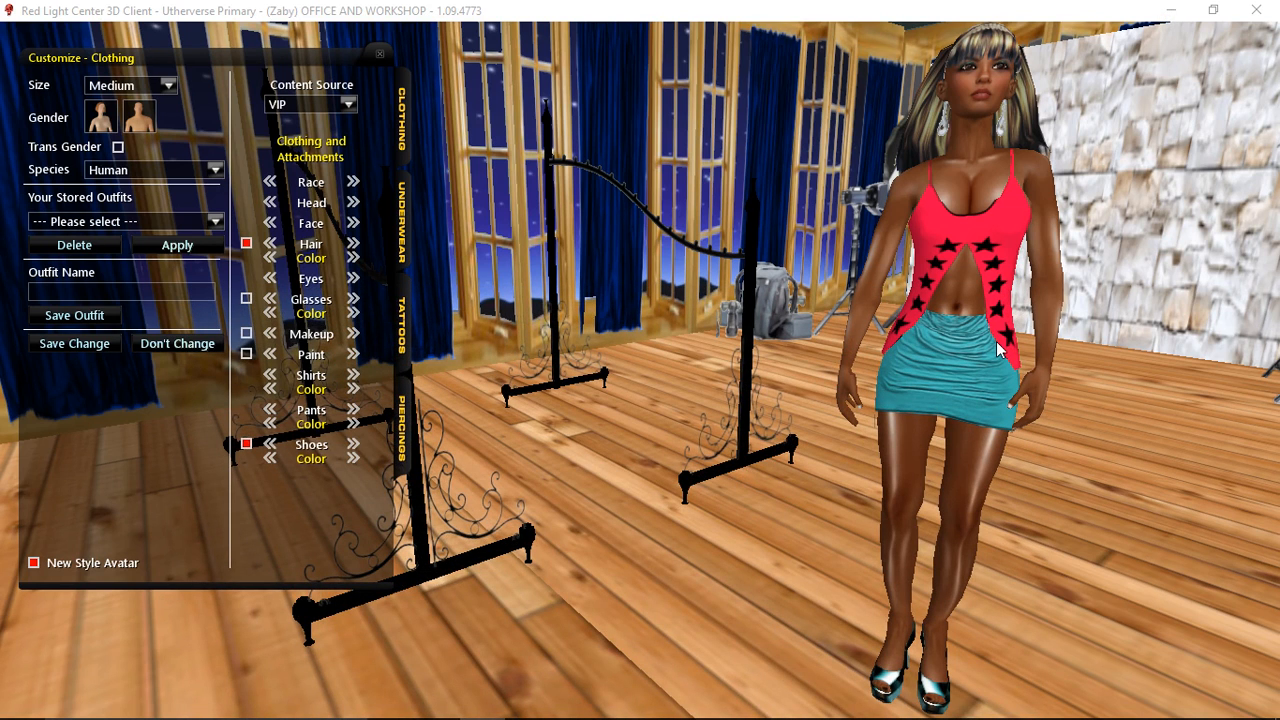
{"action": "left_click", "coordinate": [1011, 272]}
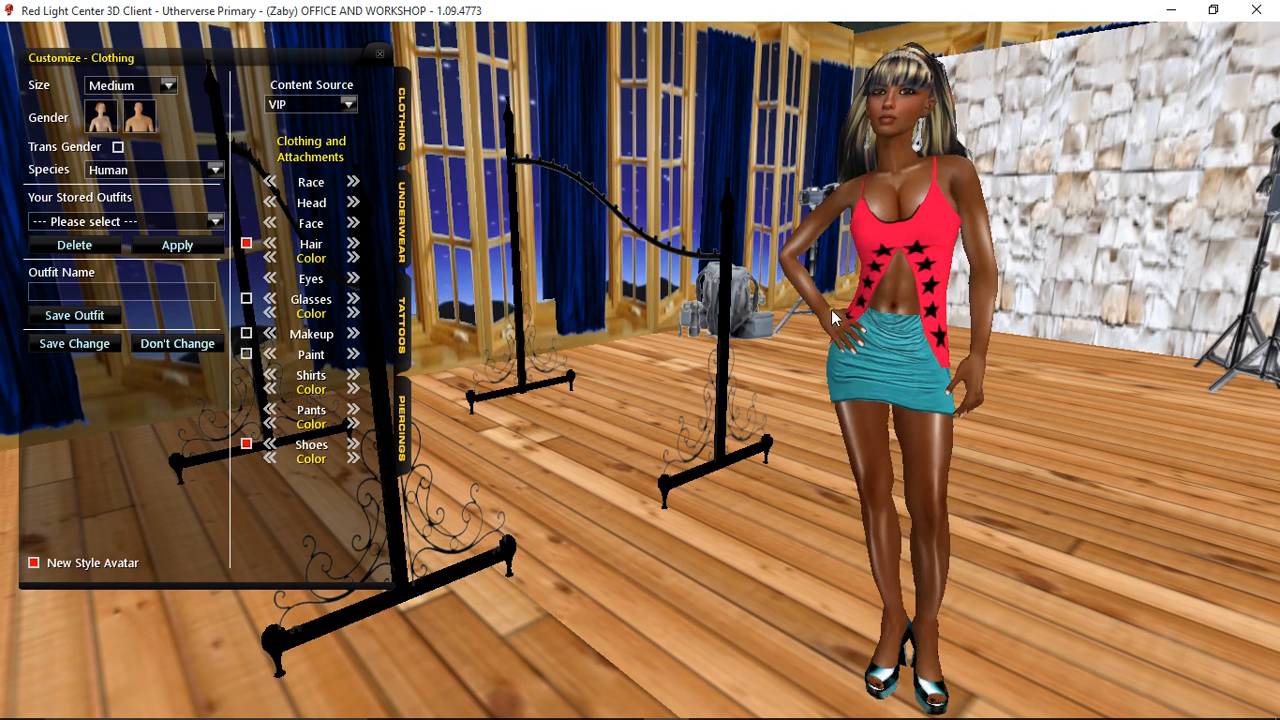
{"action": "mouse_move", "coordinate": [547, 712]}
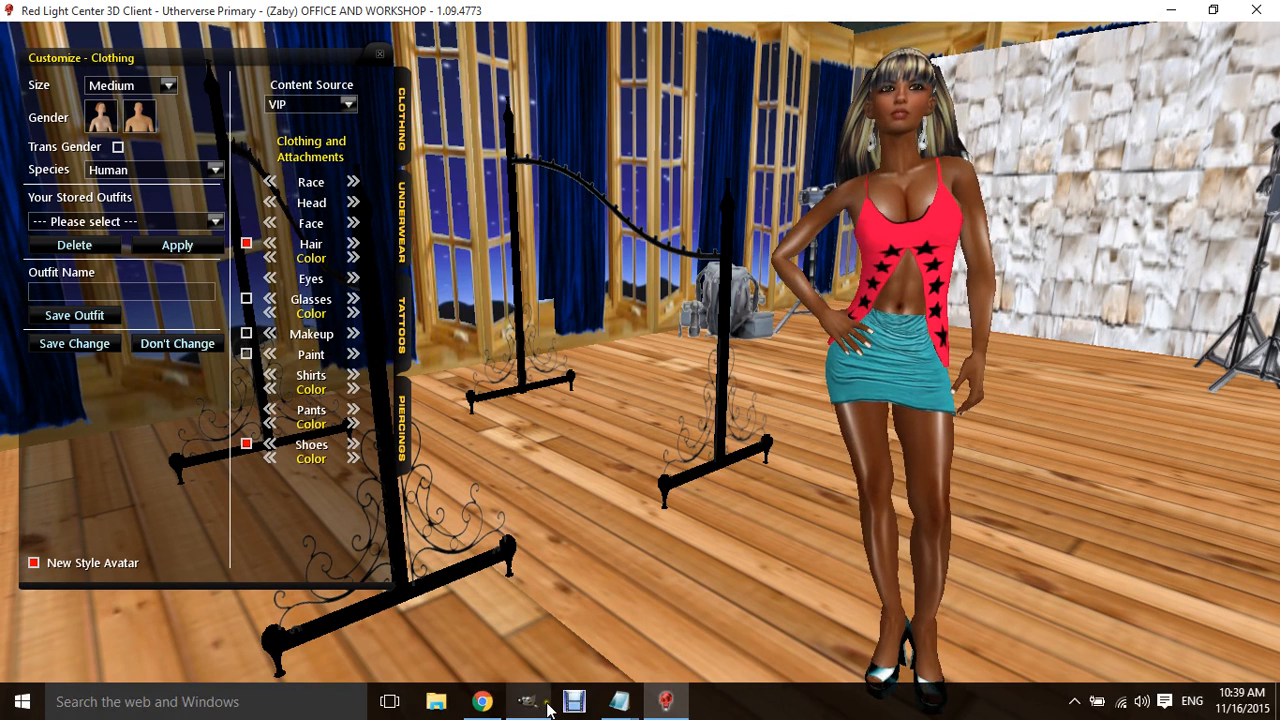